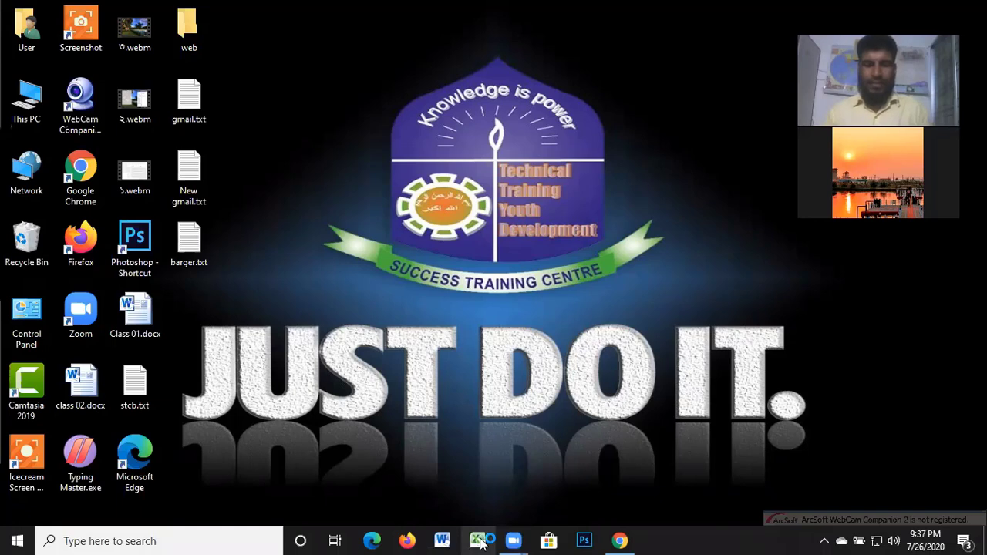
Launch Microsoft Excel with a blank Book1 workbook
click(479, 541)
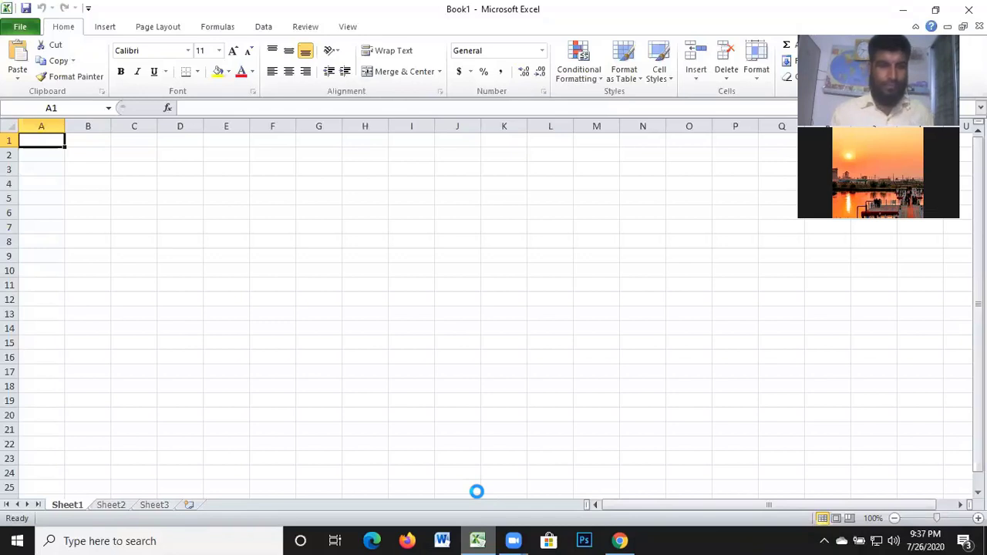
Enter the NAME heading in A1, with ABUL and BABUL below it
click(824, 540)
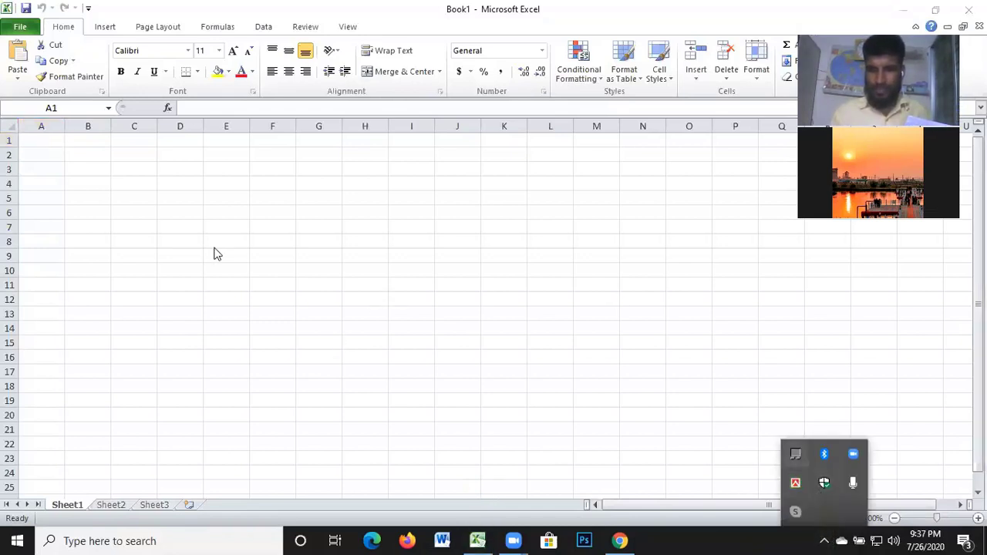
click(42, 141)
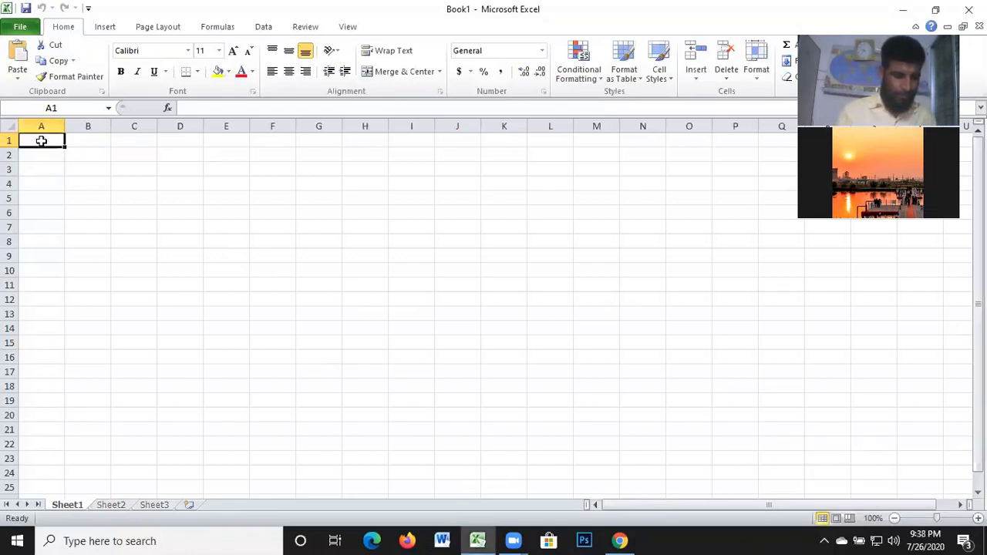
text(NAME)
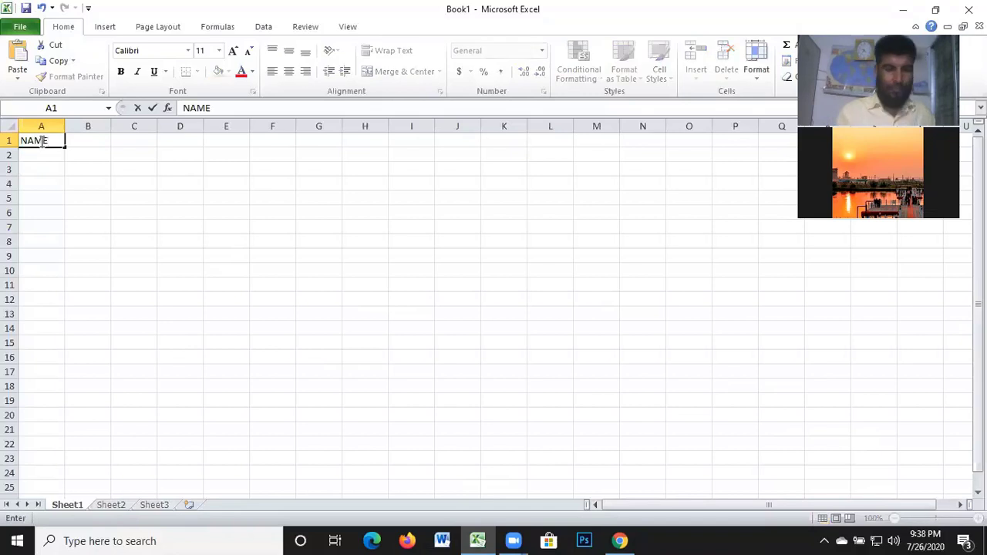
key(Return)
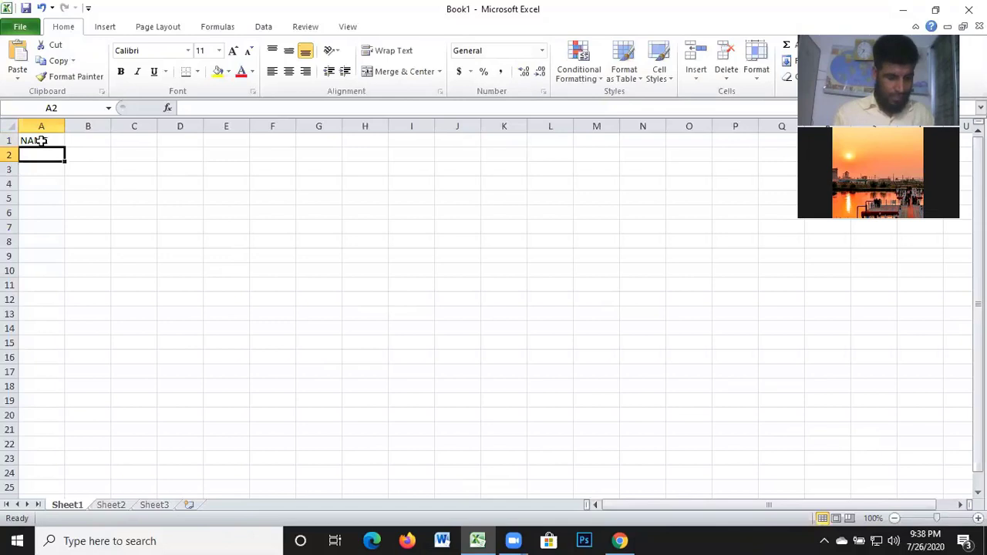
text(ABU)
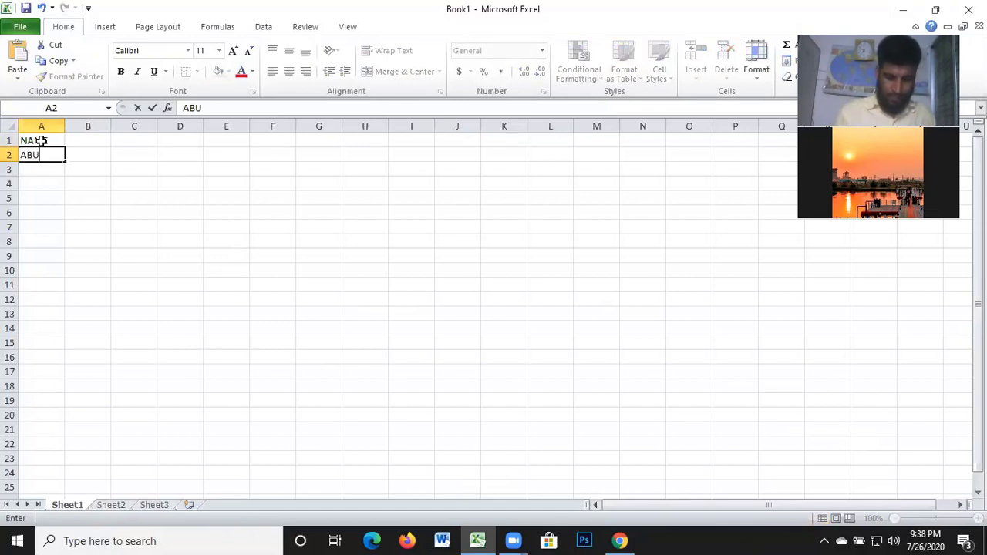
text(L)
key(Return)
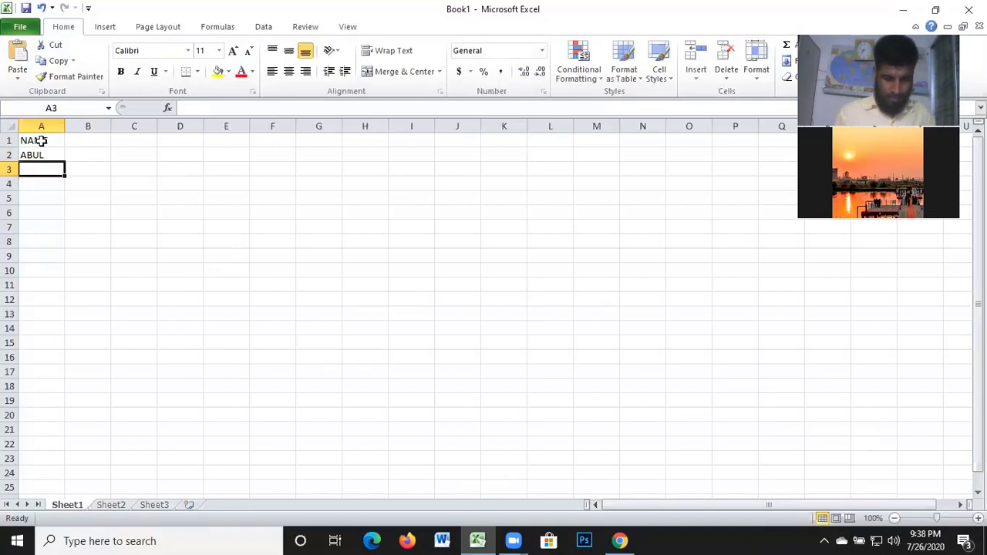
text(BAB)
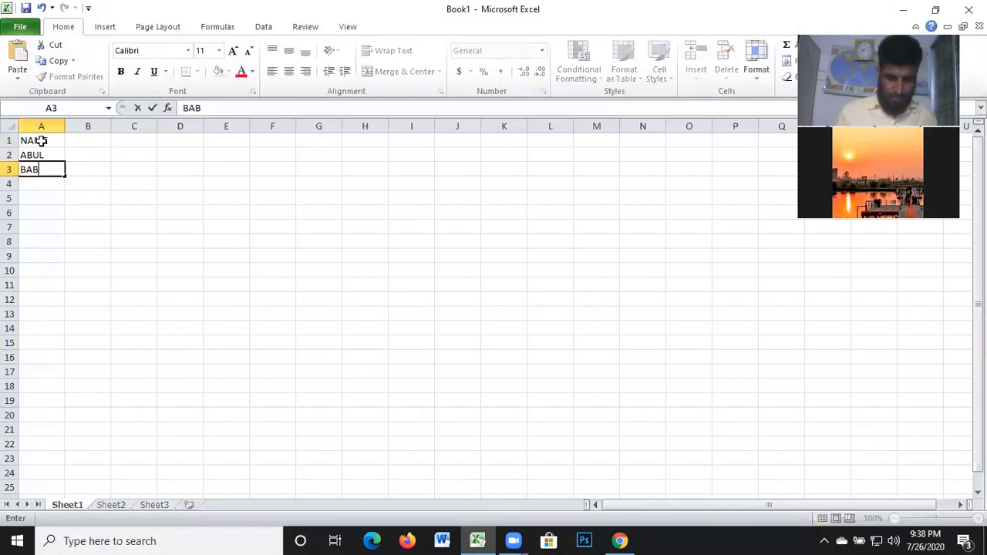
text(UL)
key(Return)
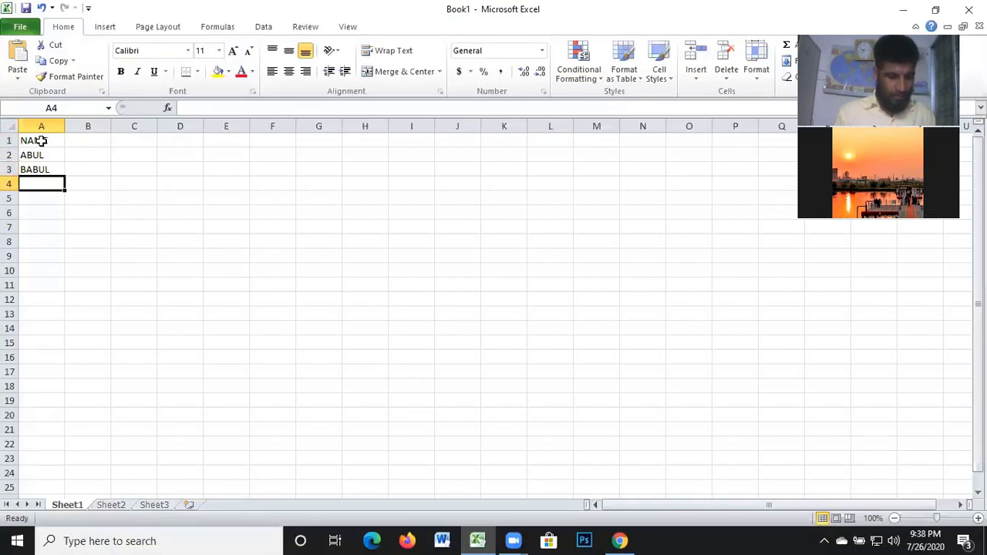
Add the names BADOL, KABUL, SYDUL and RAFIQUL in A4:A7
text(BAD)
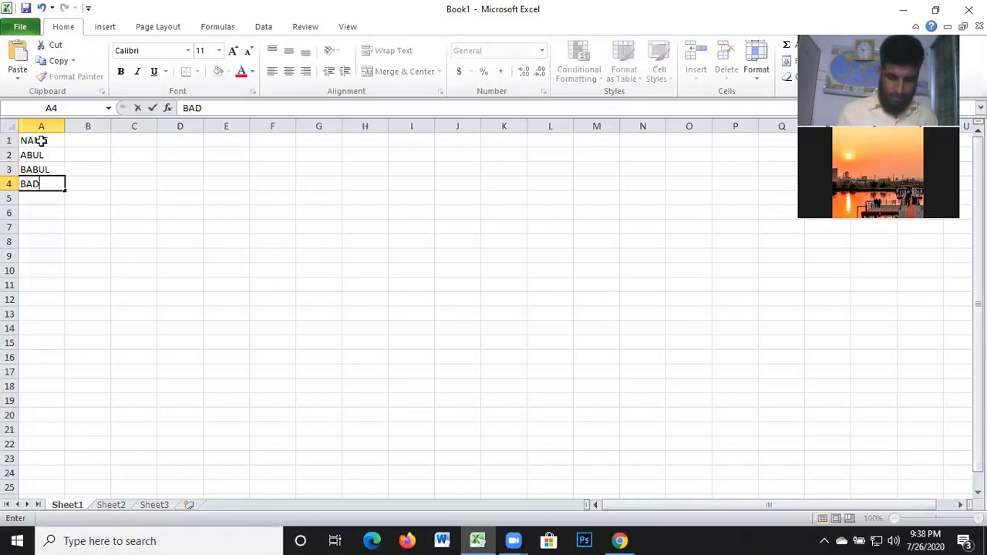
text(OL)
key(Return)
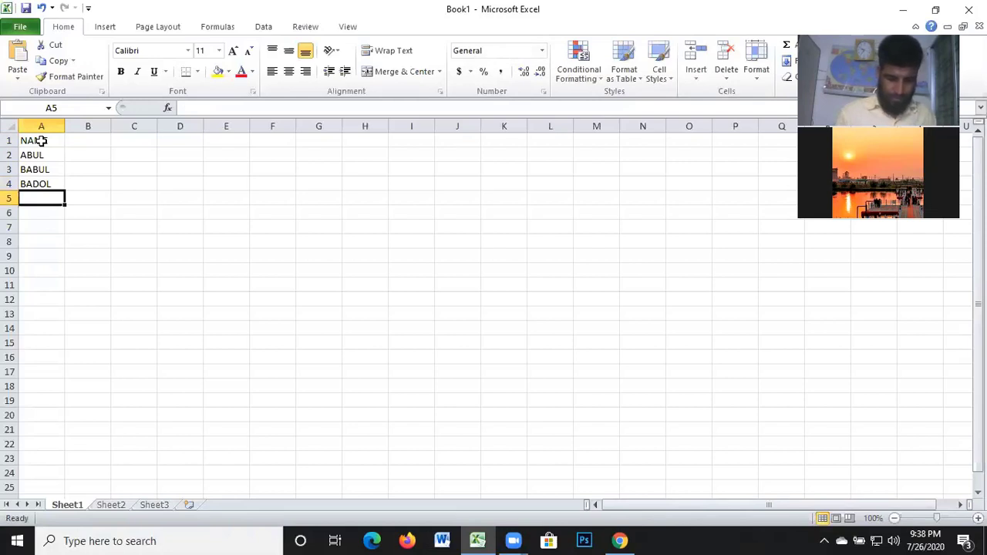
text(KAB)
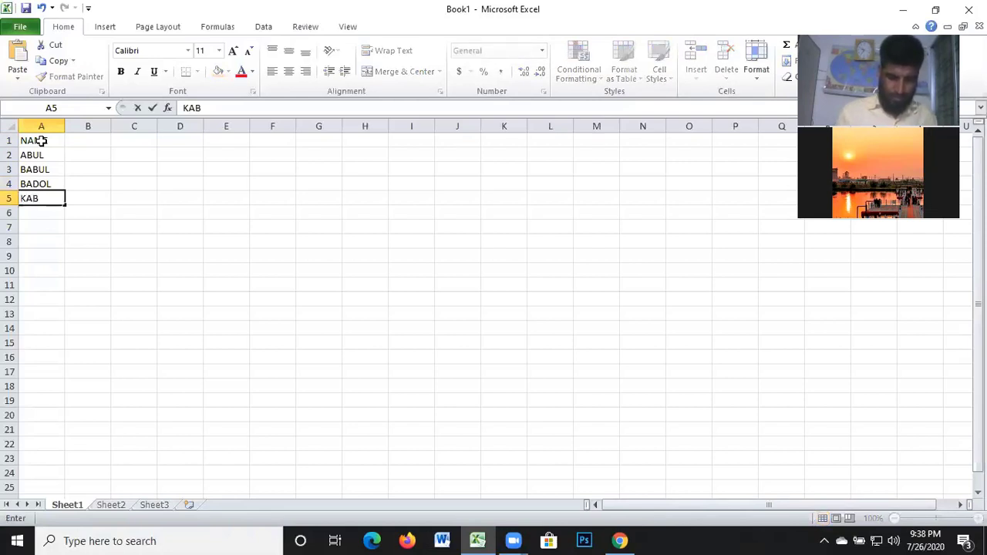
text(UL)
key(Return)
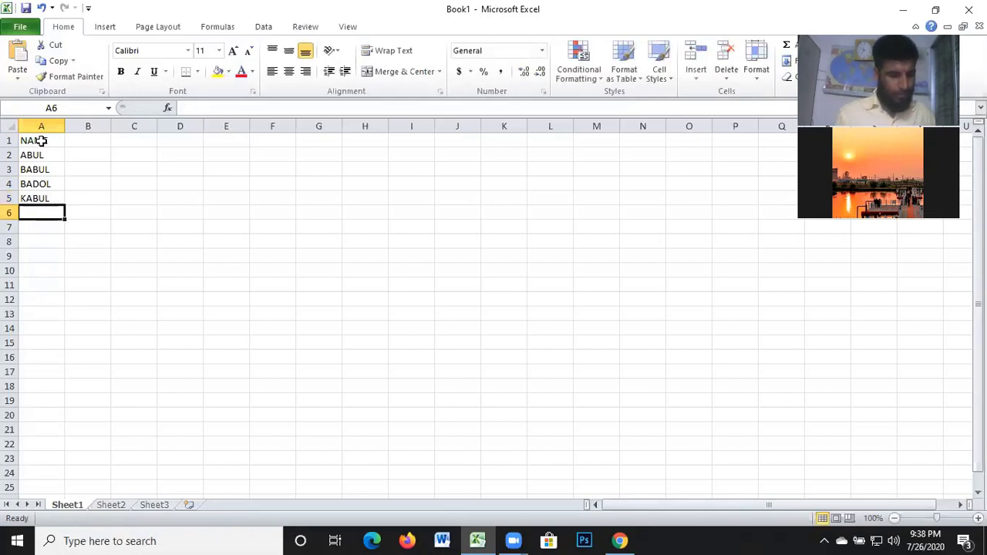
text(SY)
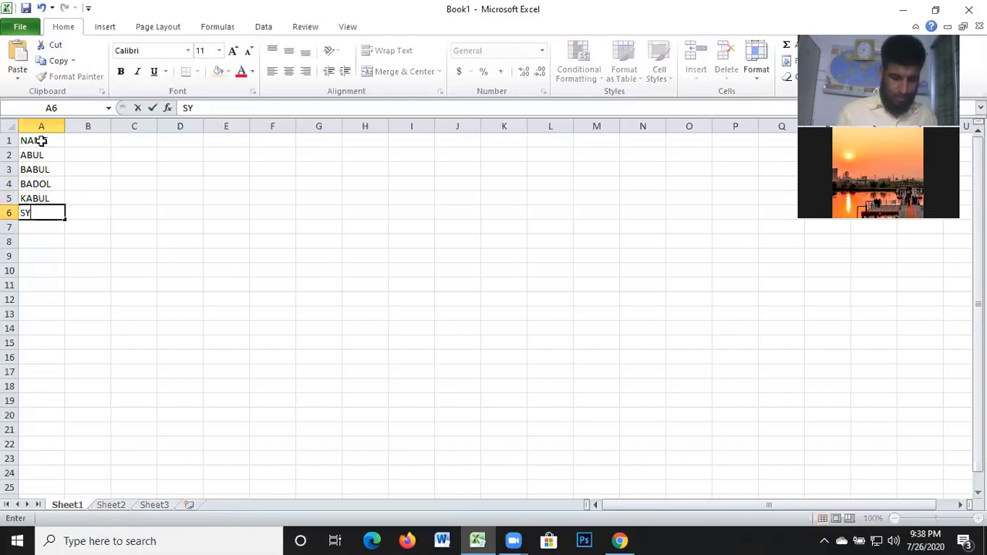
text(DUL)
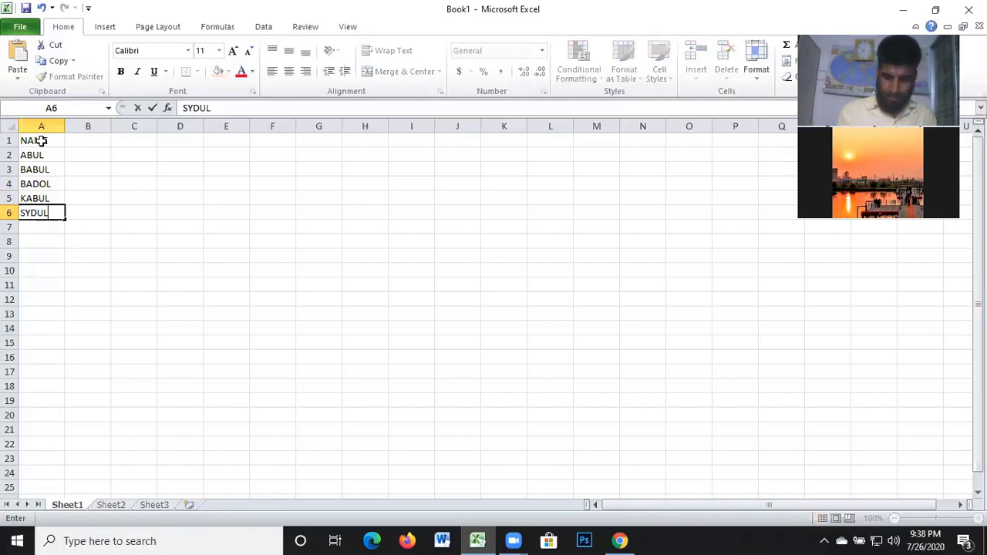
key(Return)
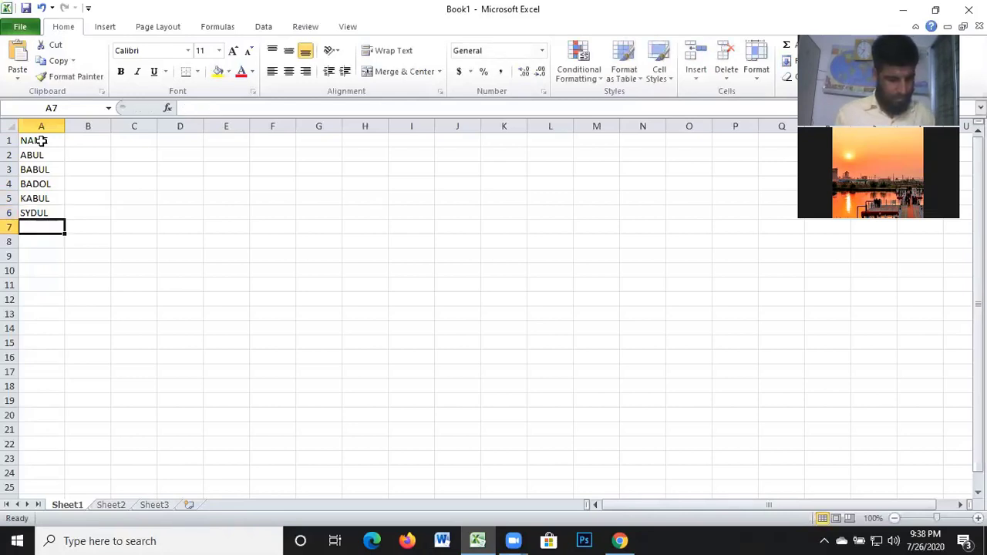
text(R)
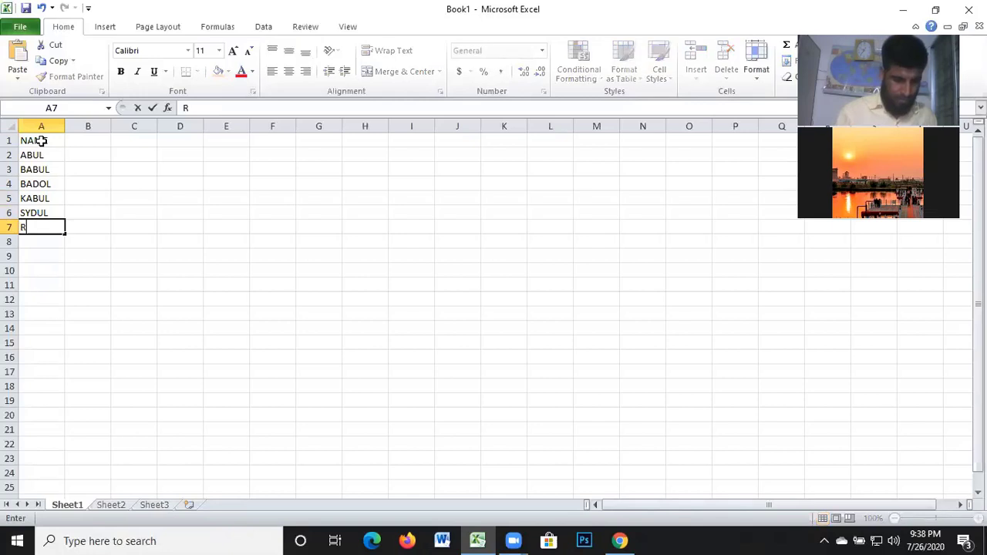
text(AFI)
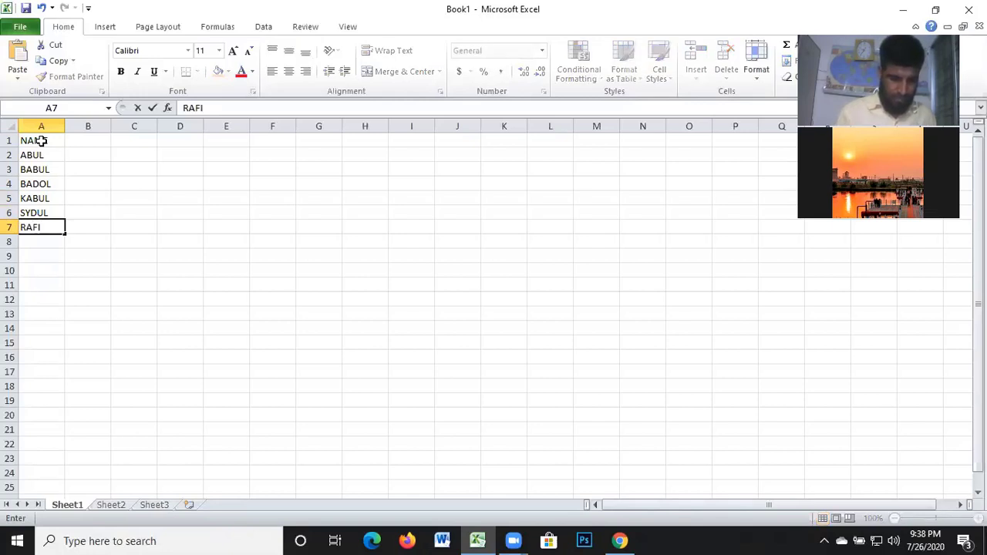
text(QU)
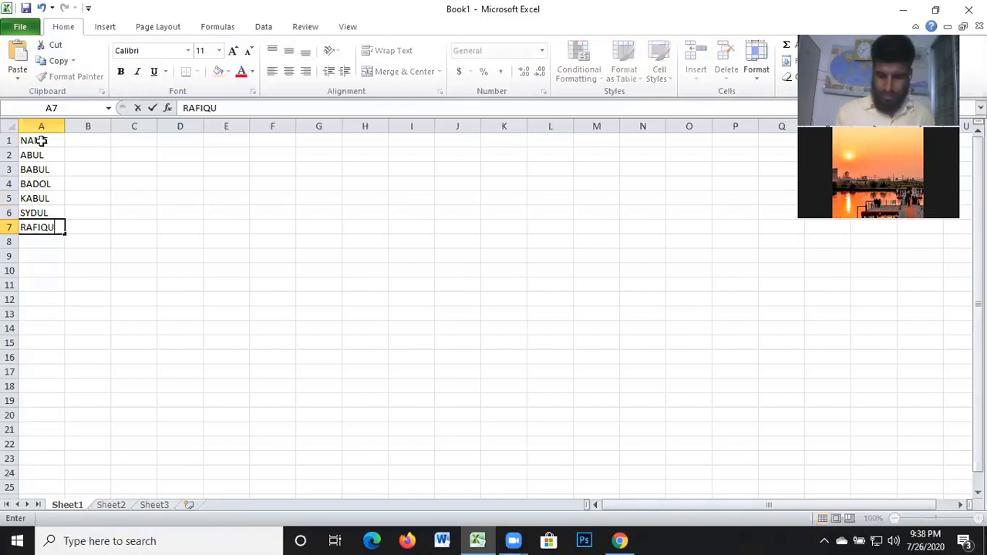
text(L)
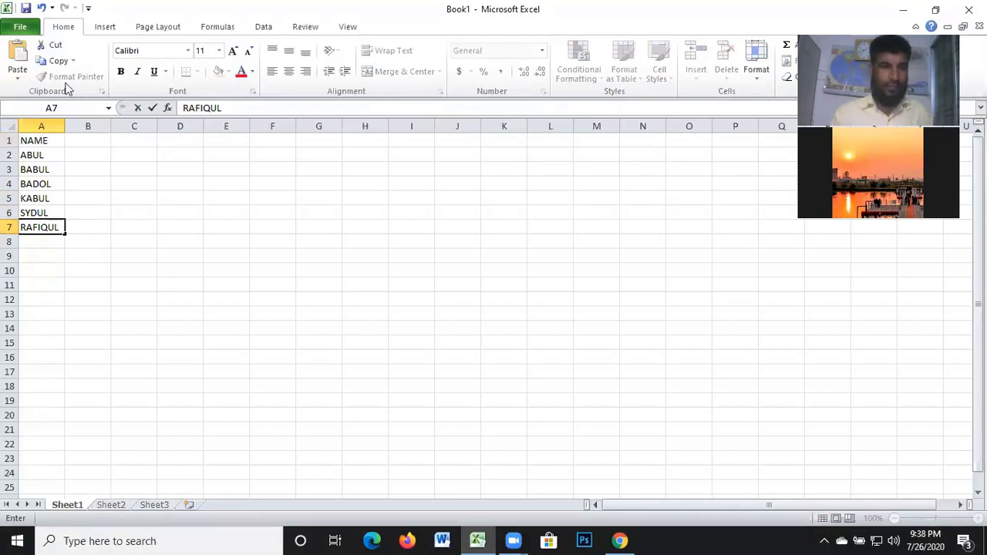
click(86, 145)
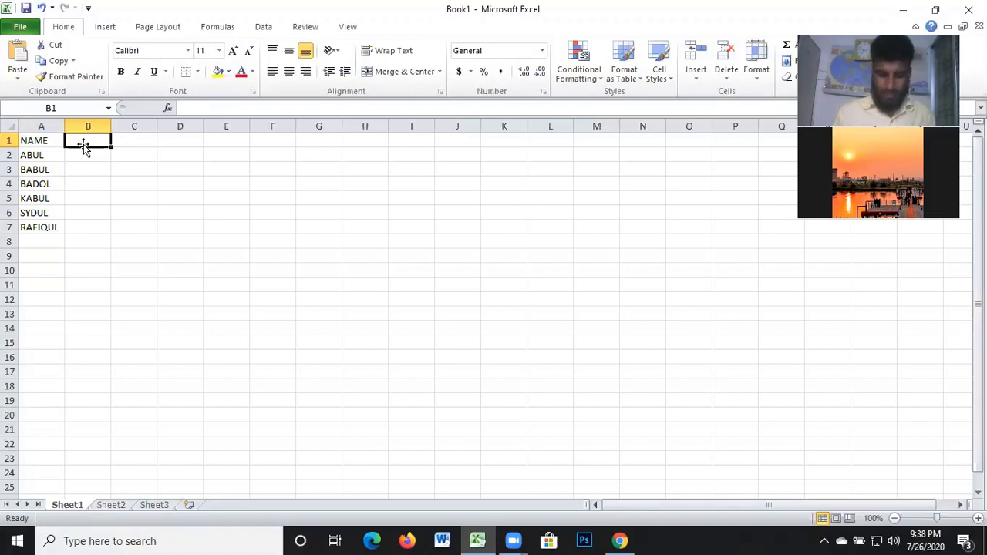
Enter the ROLL heading in B1 with roll numbers 550, 551 and 552 below
text(ROL)
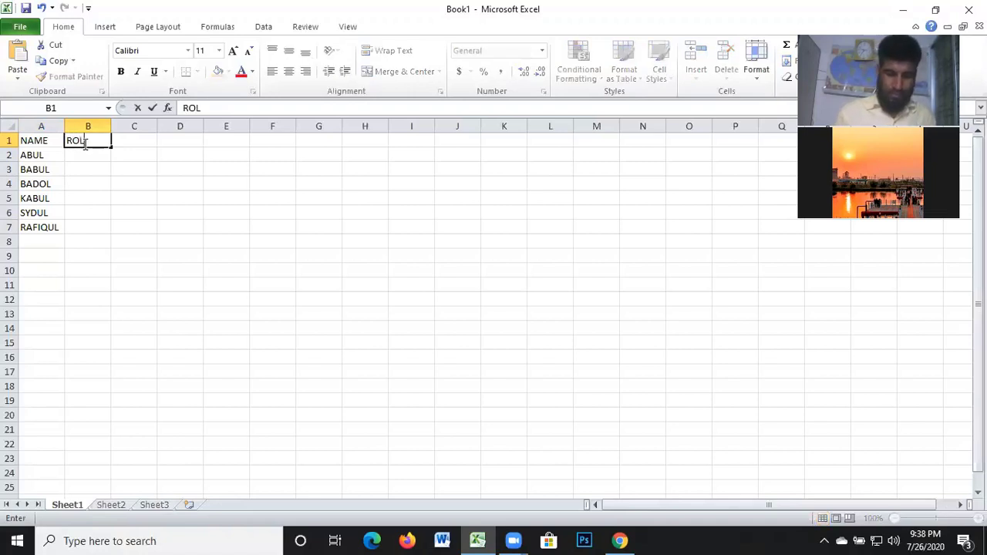
text(L)
key(Return)
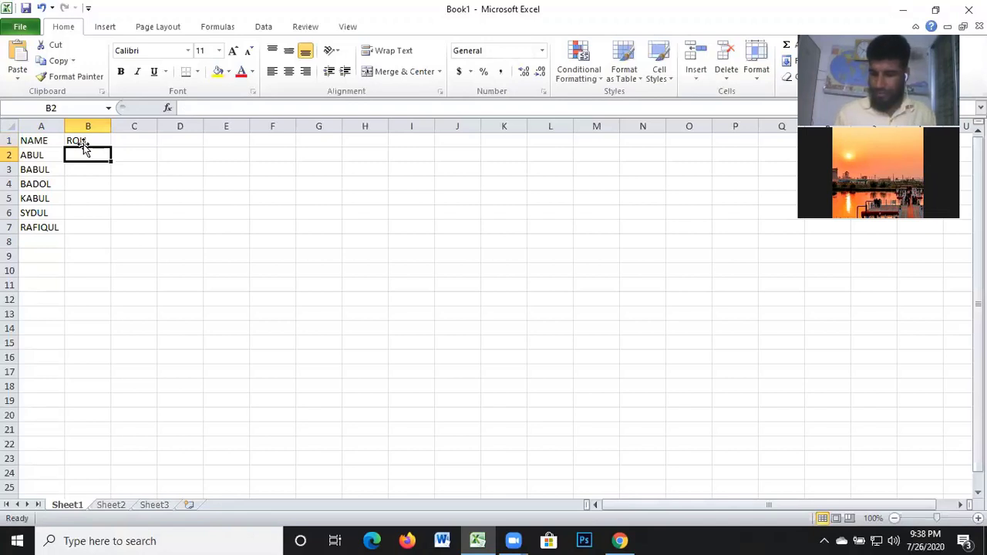
text(55)
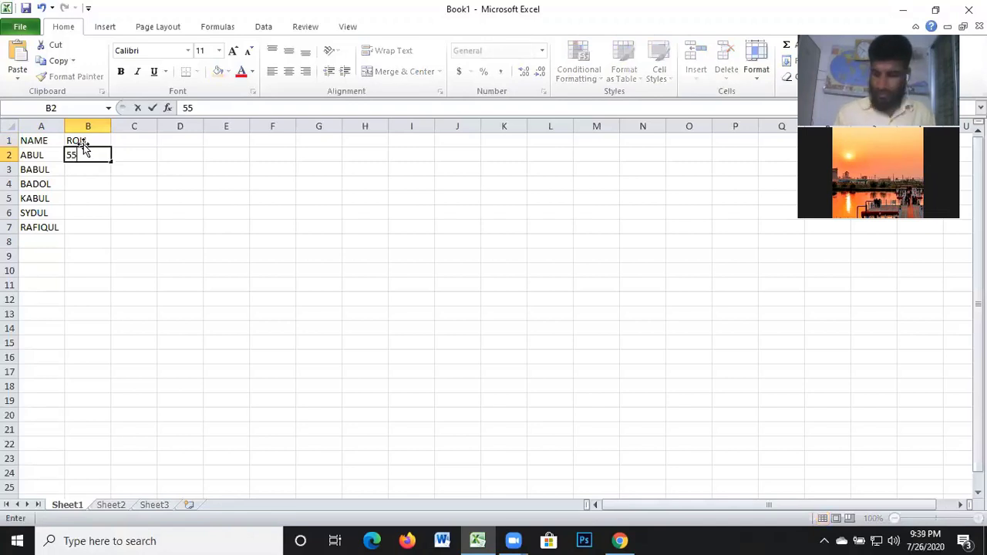
text(0)
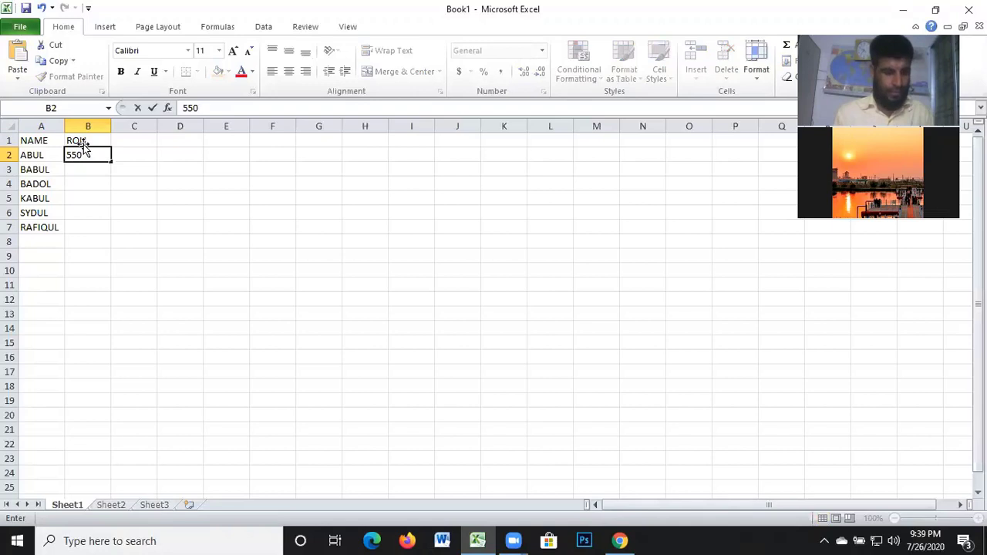
key(Return)
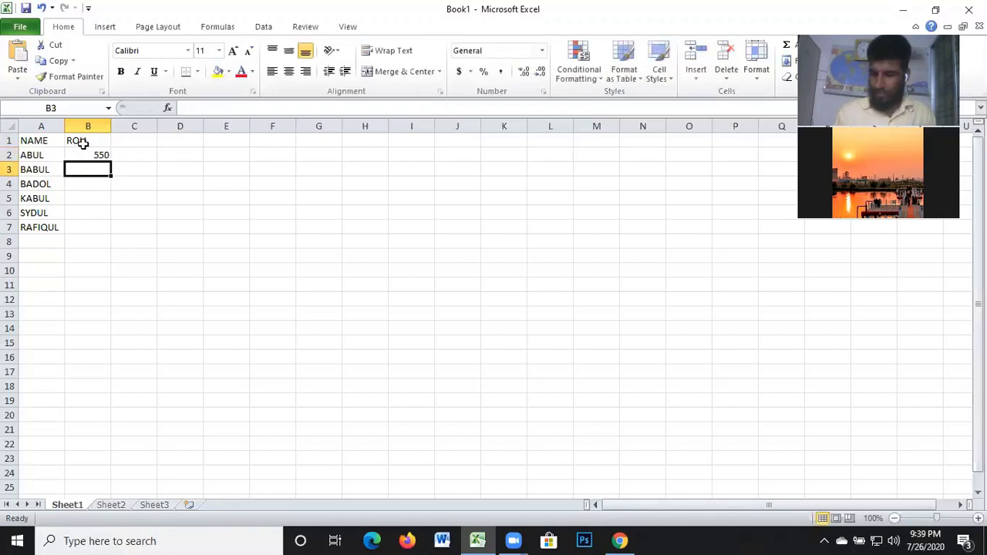
text(551)
key(Return)
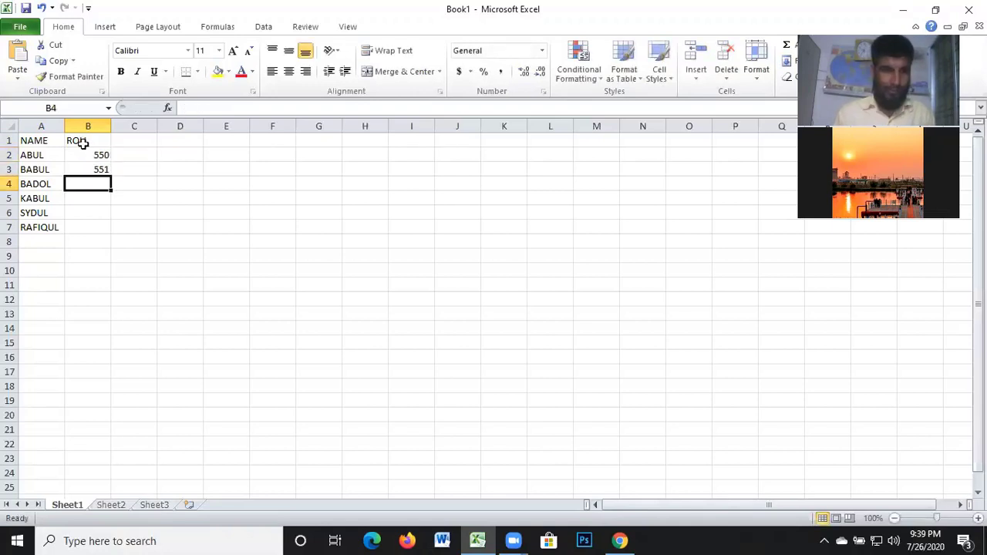
text(5)
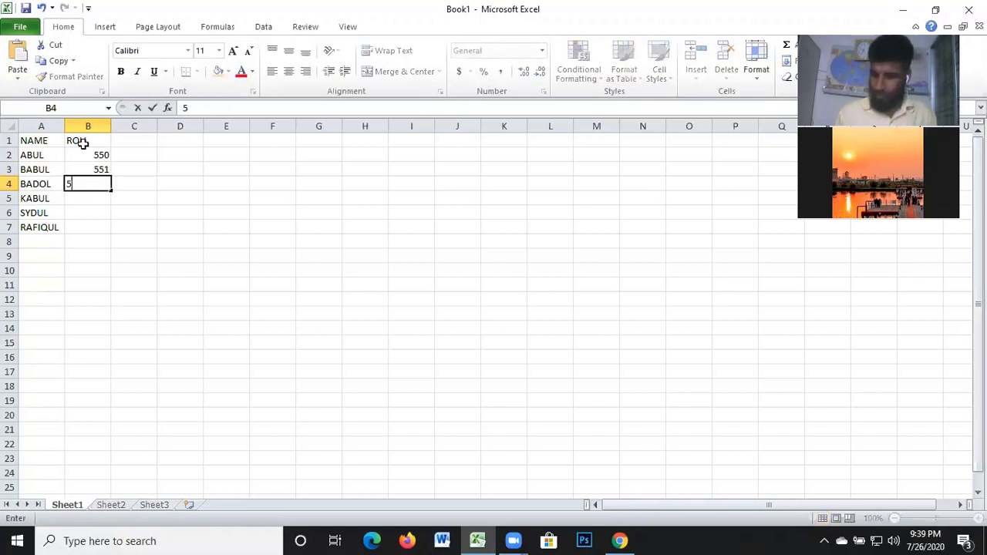
text(52)
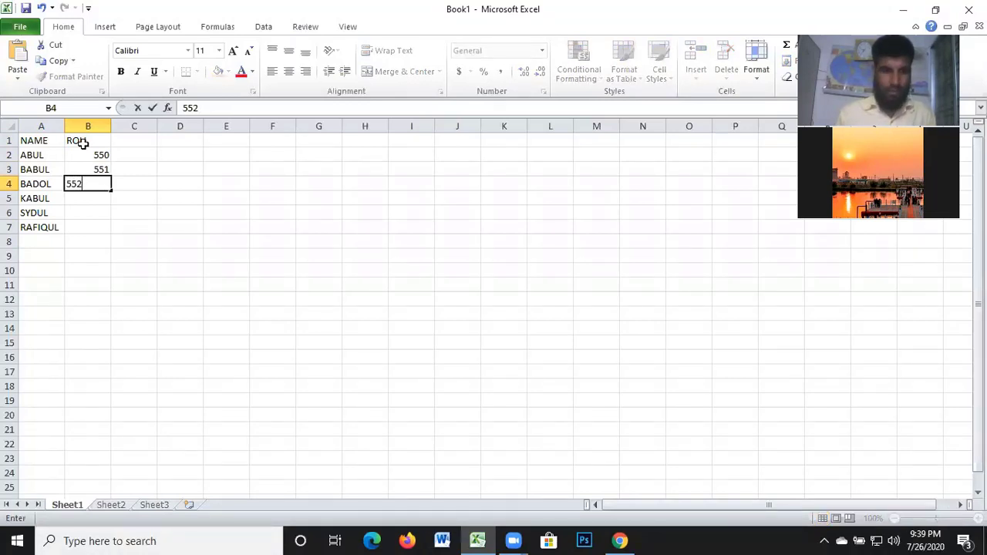
key(Return)
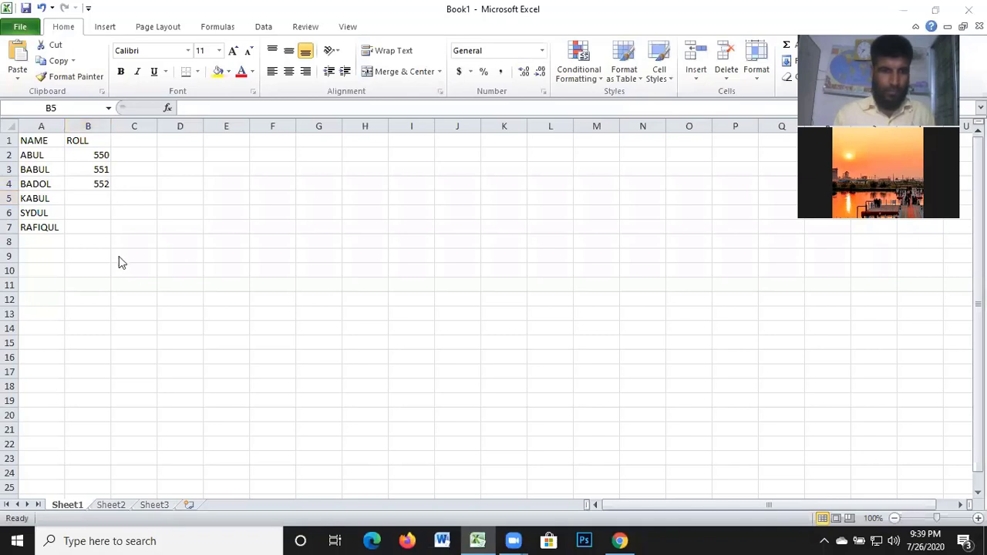
Enter roll numbers 553, 554 and 555 in B5:B7
click(94, 199)
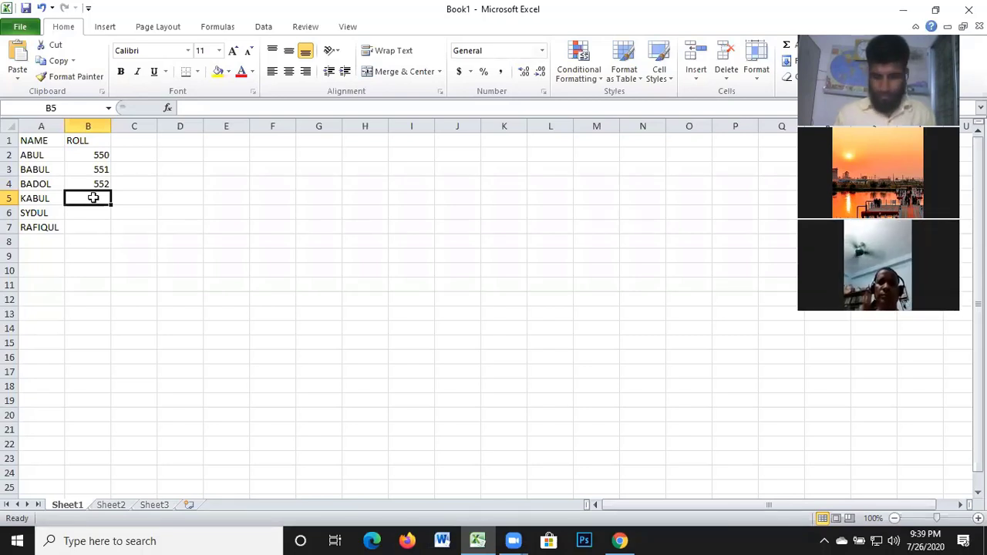
text(55)
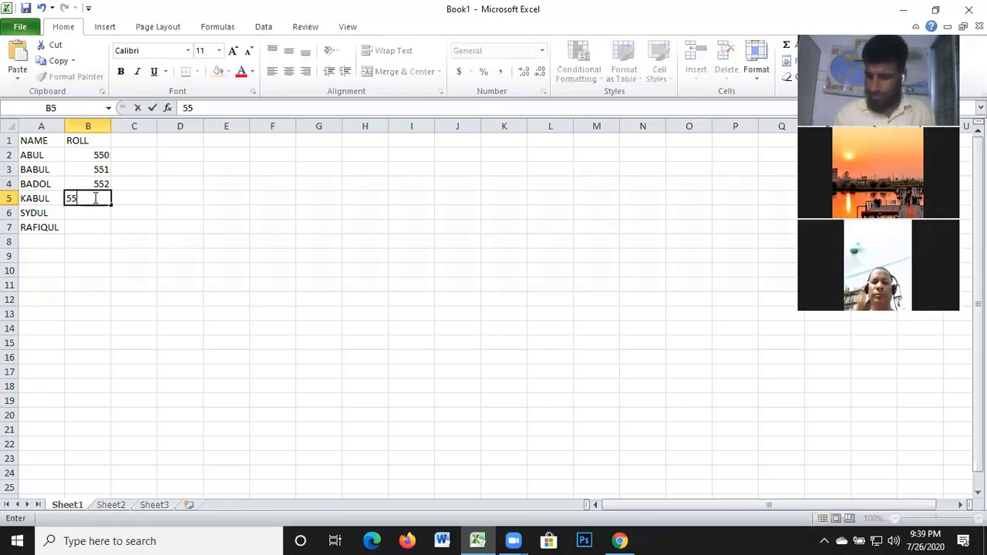
text(3)
key(Return)
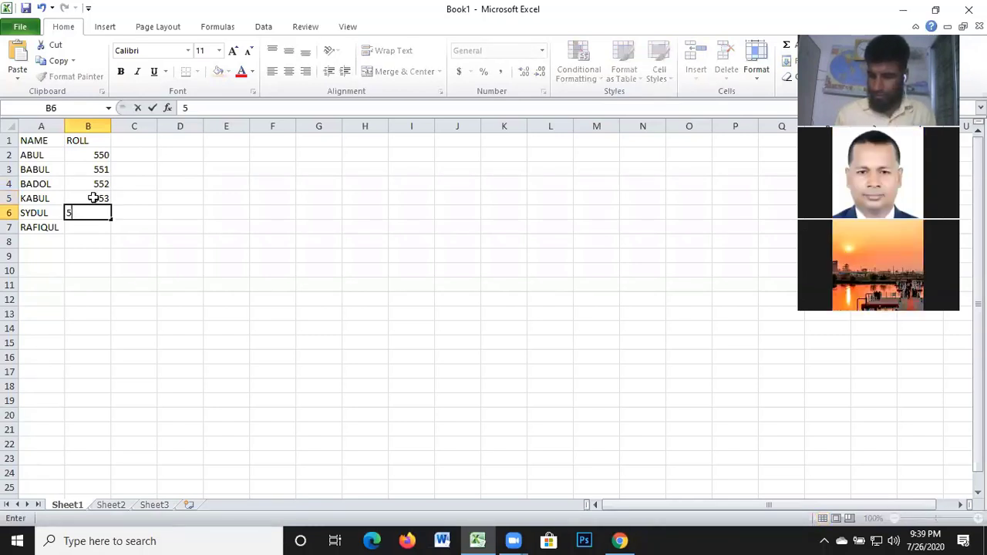
text(554)
key(Return)
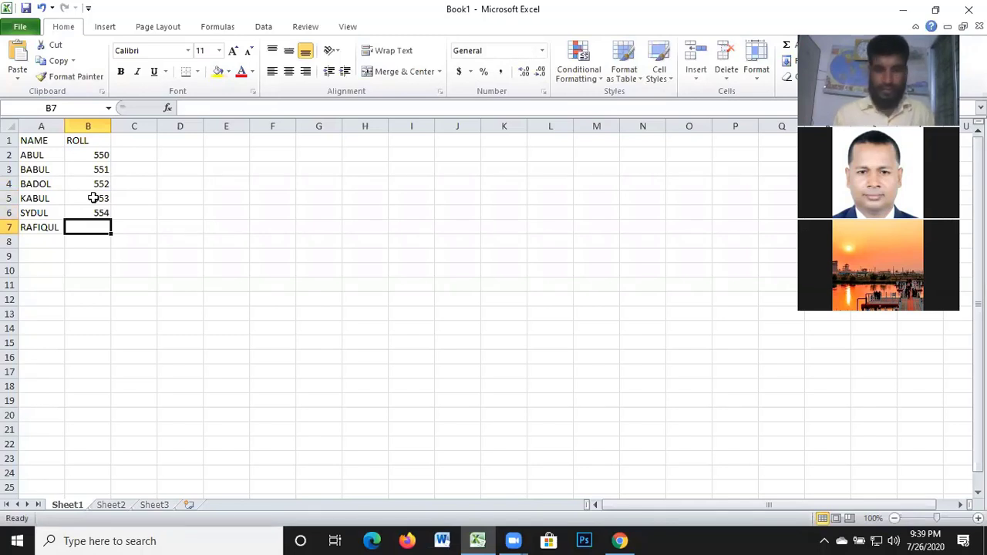
text(55)
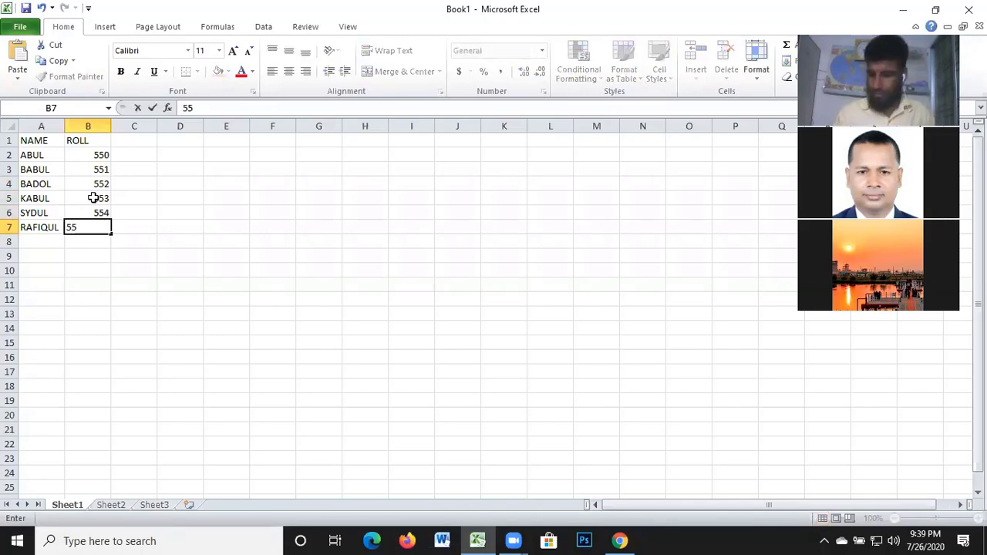
text(5)
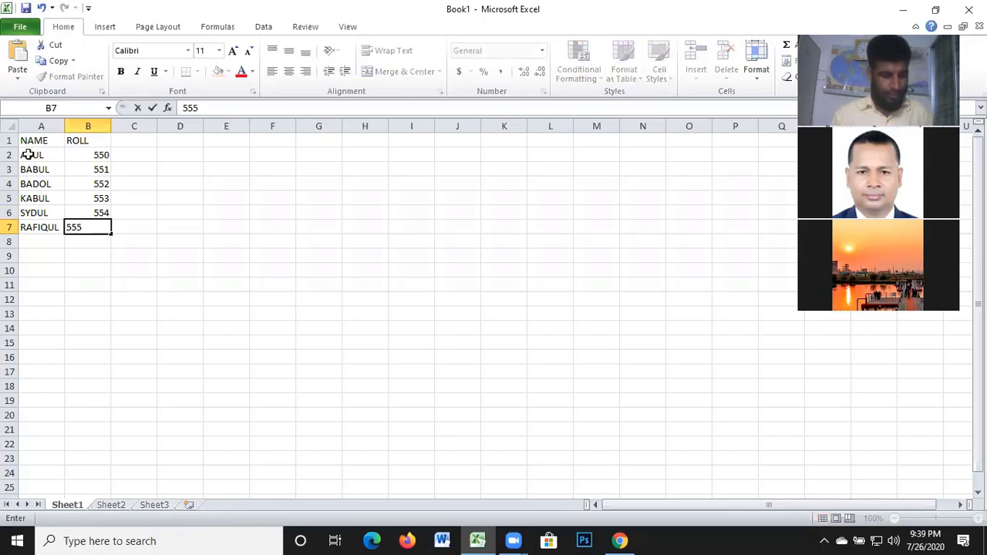
click(139, 141)
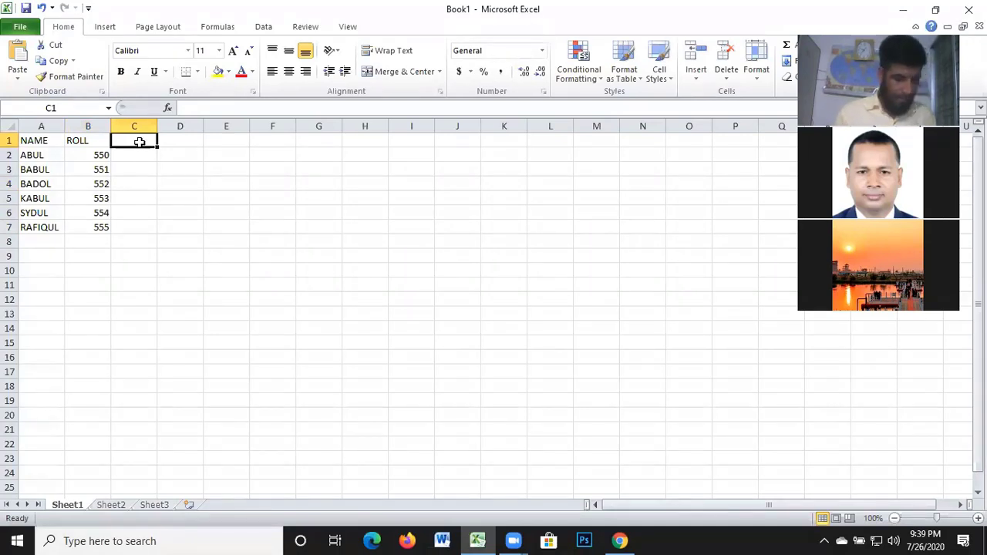
Enter the C1 heading as BAN-1, then correct its spelling to BANG-1
text(BA)
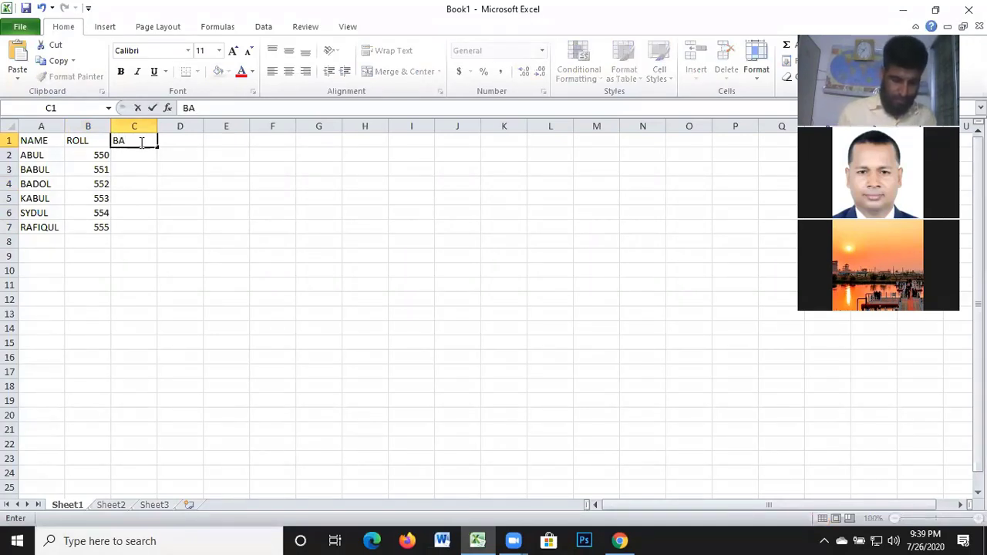
text(N)
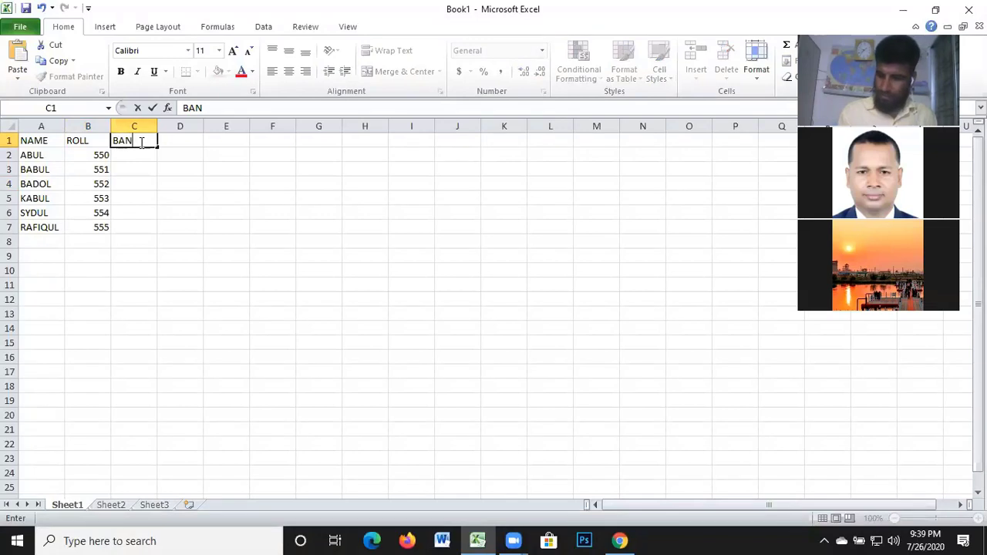
text(-1)
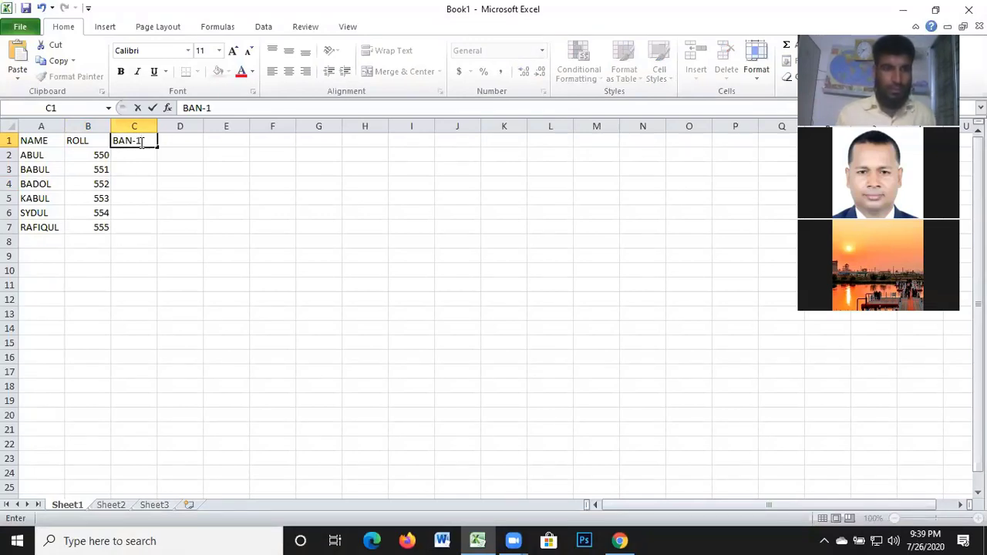
click(148, 160)
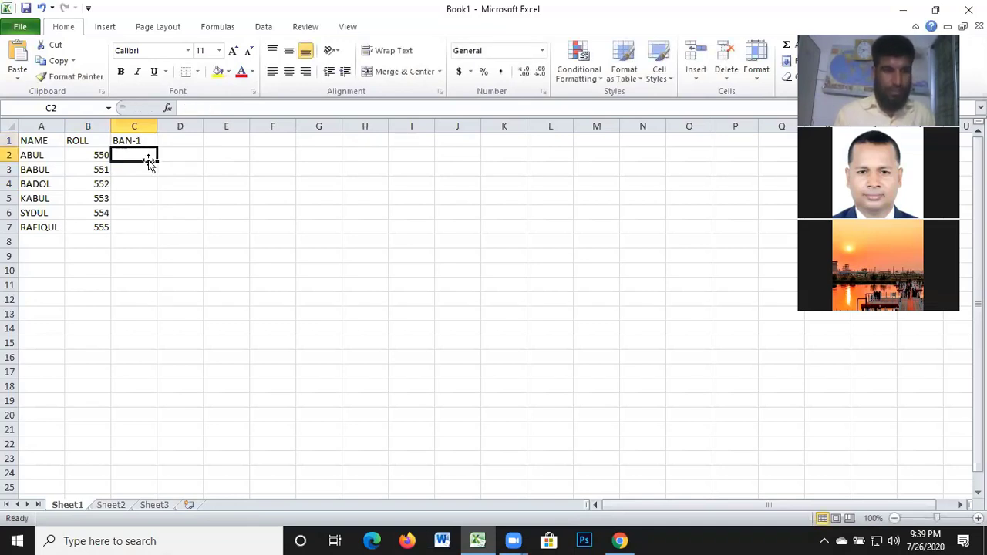
double_click(131, 140)
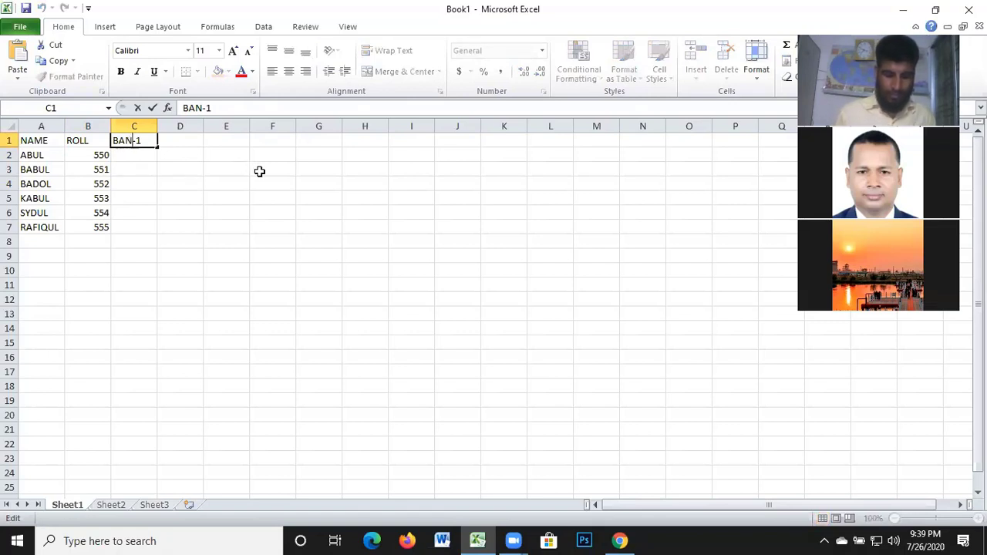
text(G)
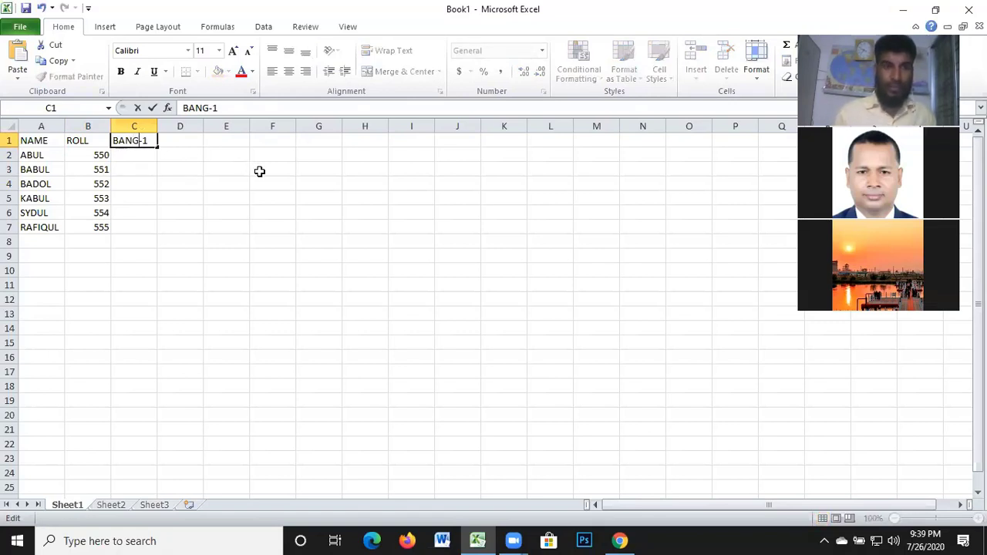
click(139, 157)
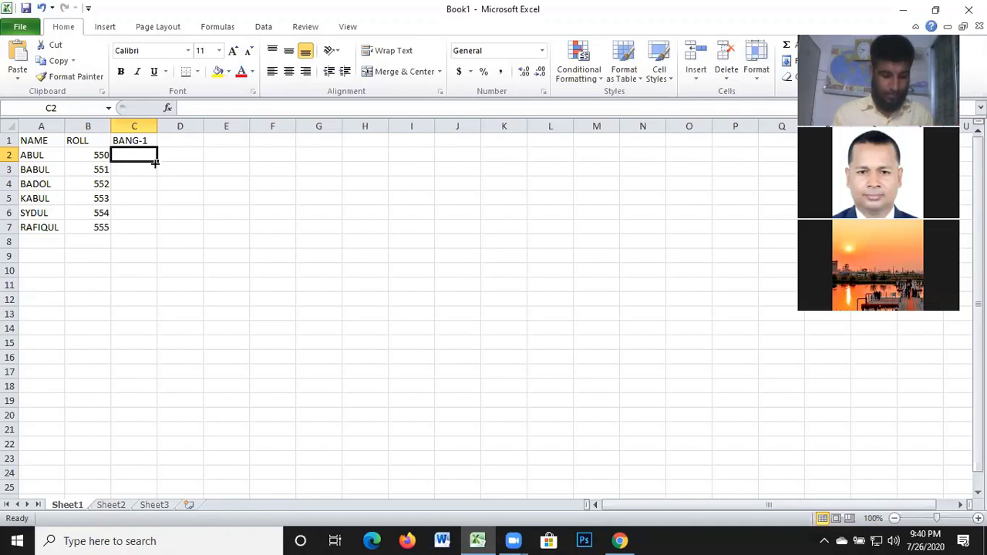
Enter BANG-1 marks 75, 88, 65, 60, 55 and 78 in C2:C7
text(7)
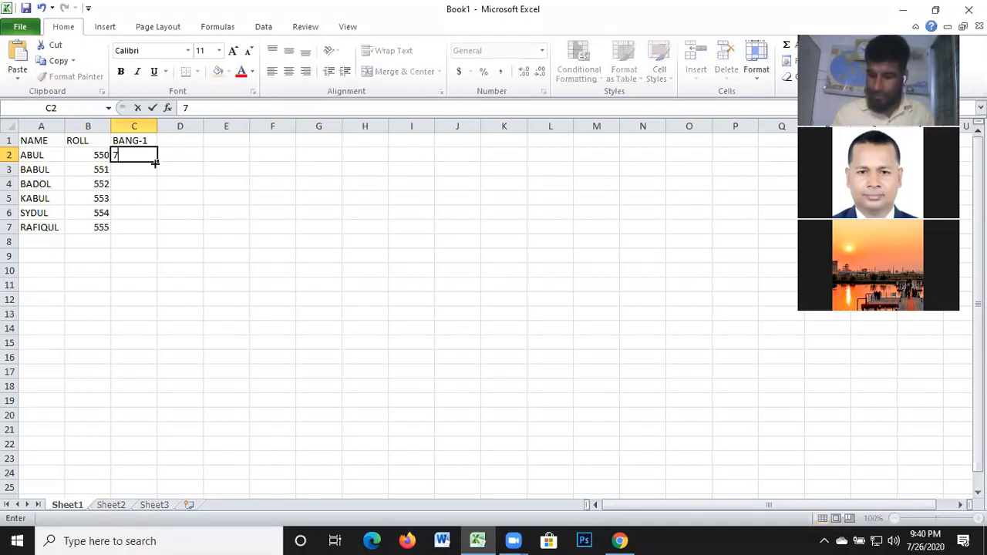
text(5)
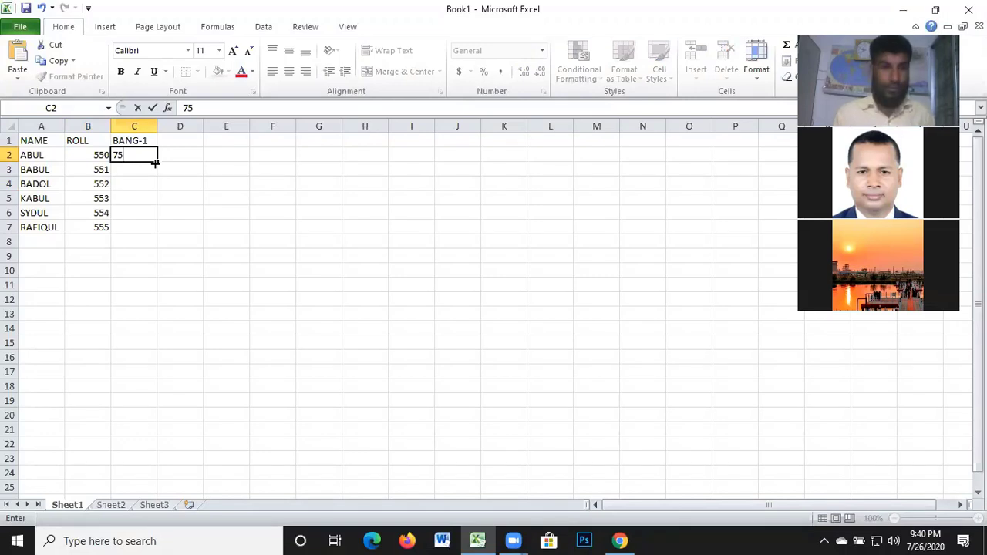
key(Return)
text(88)
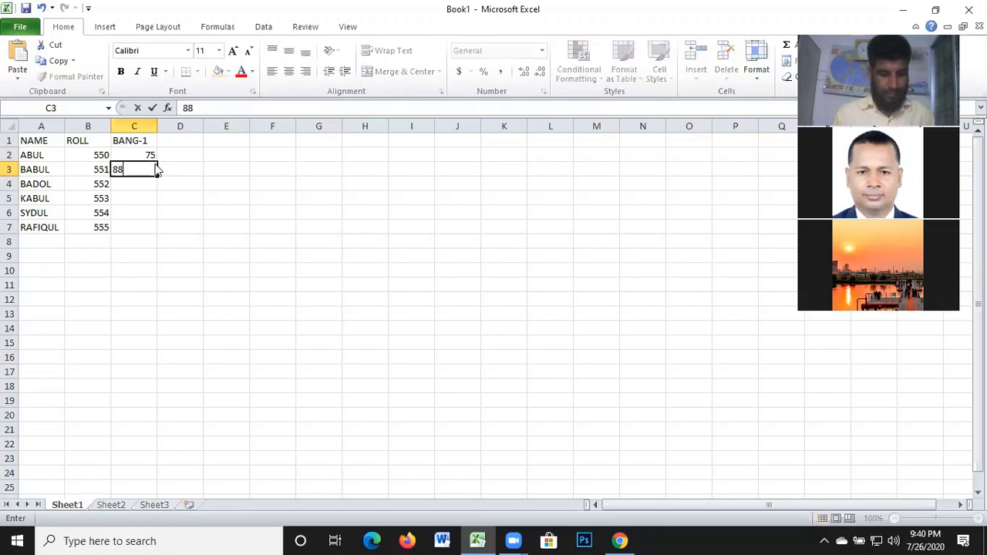
key(Return)
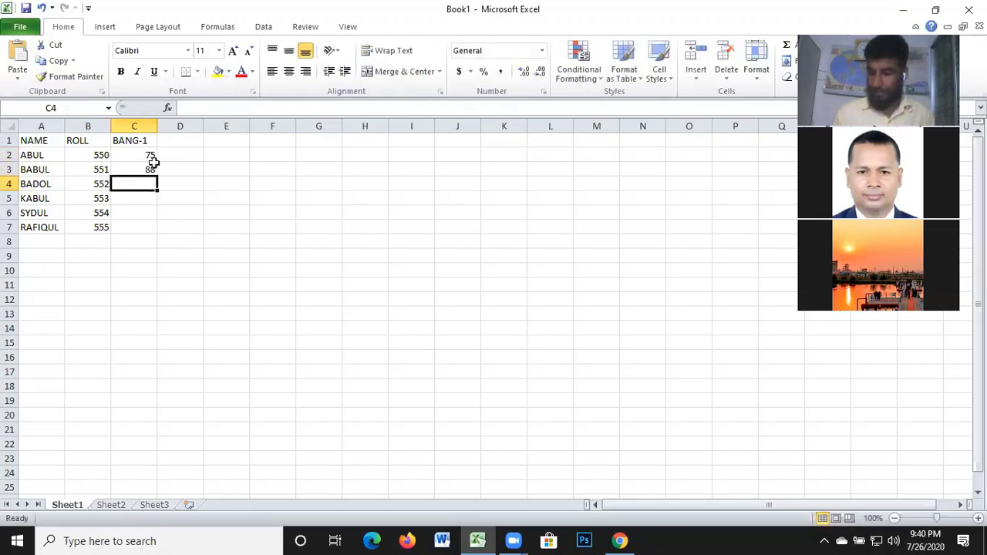
text(65)
key(Return)
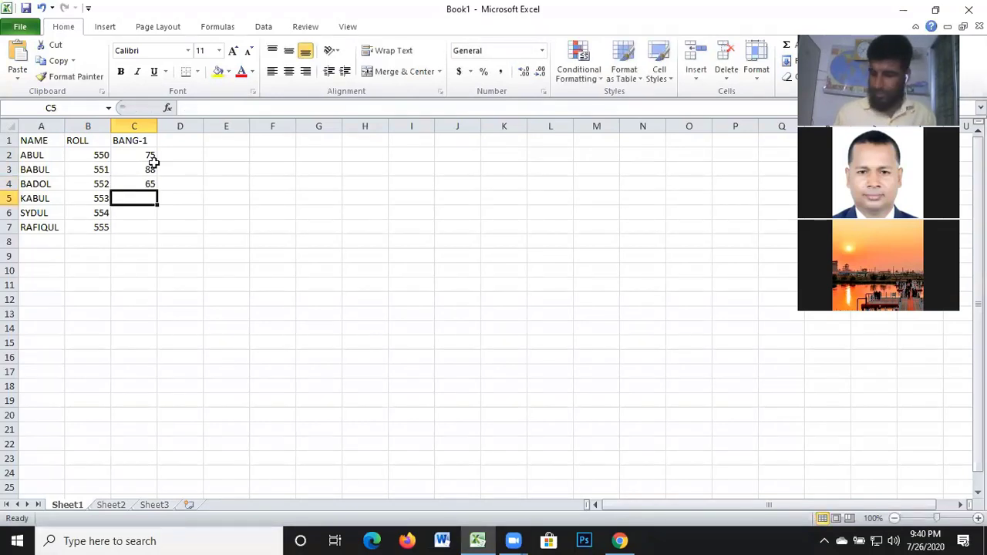
text(60)
key(Return)
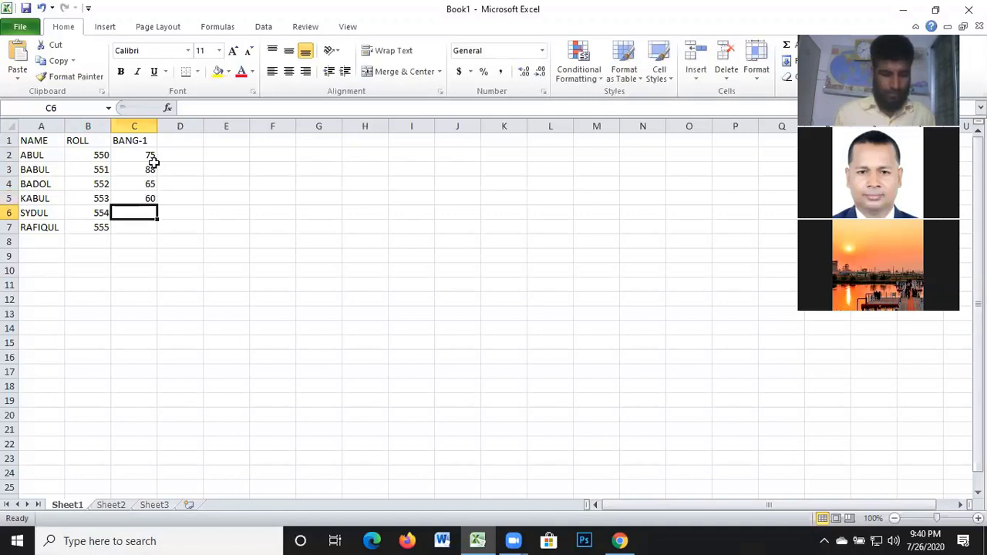
text(55)
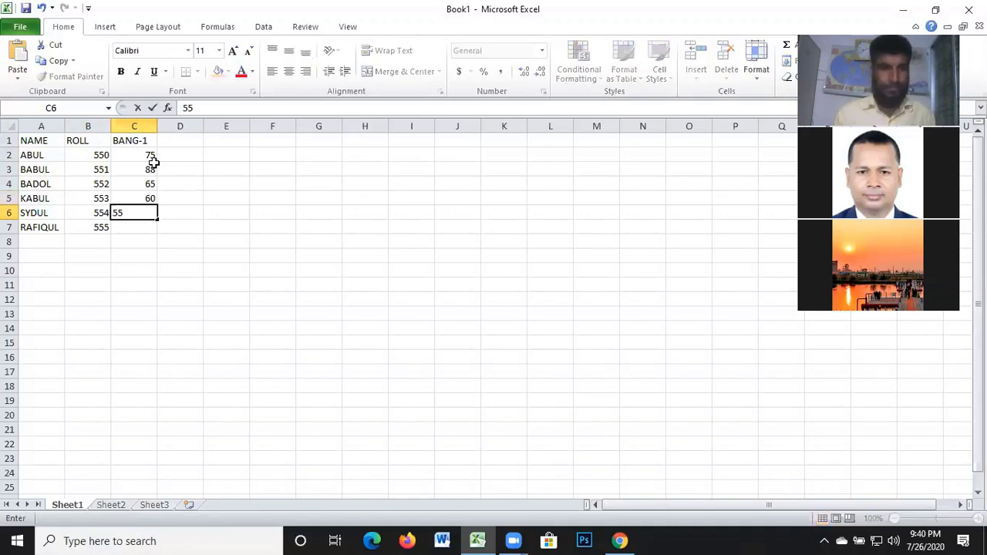
key(Return)
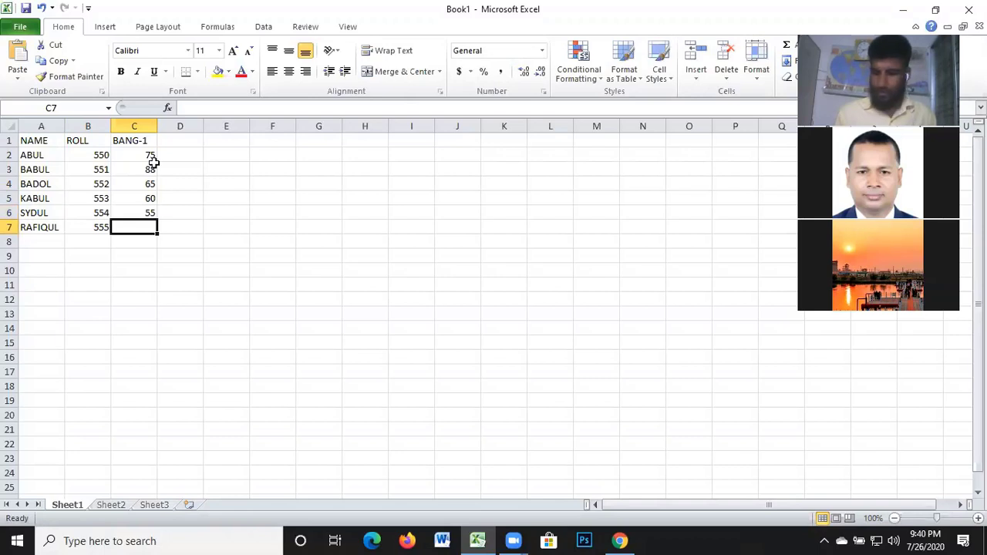
text(78)
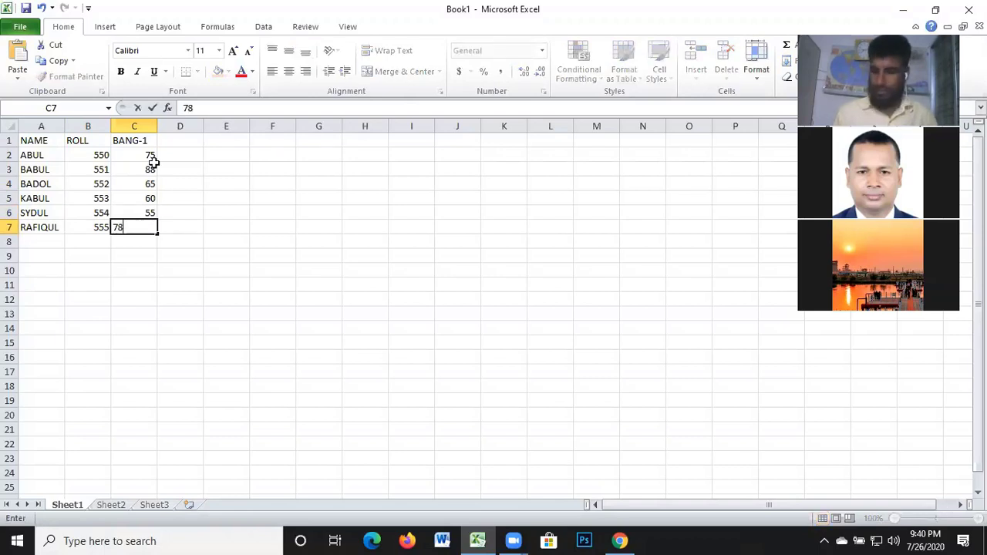
key(Tab)
key(Up)
key(Up)
key(Up)
key(Up)
key(Up)
key(Up)
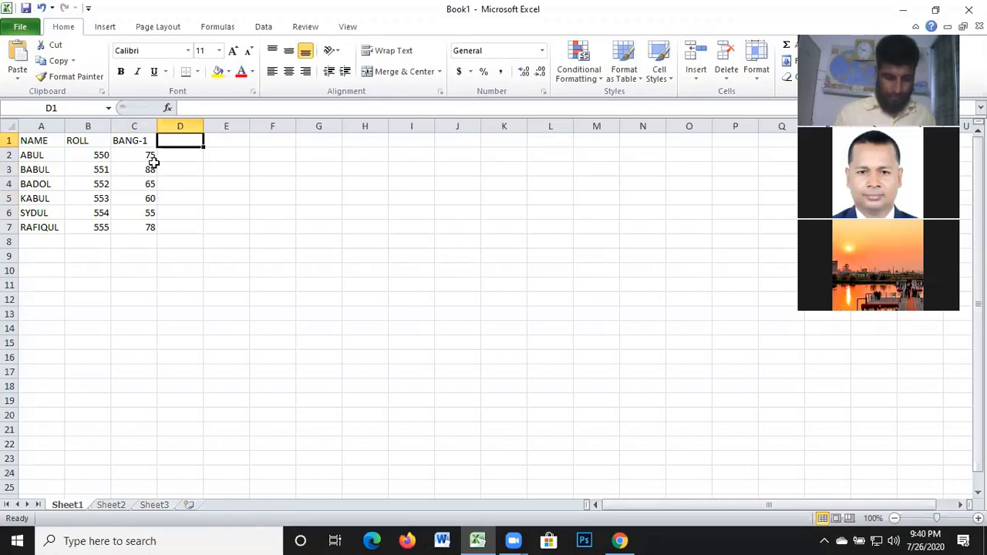
Add the BANG-2 heading in D1 with marks 80 and 92 in D2:D3
text(BANG)
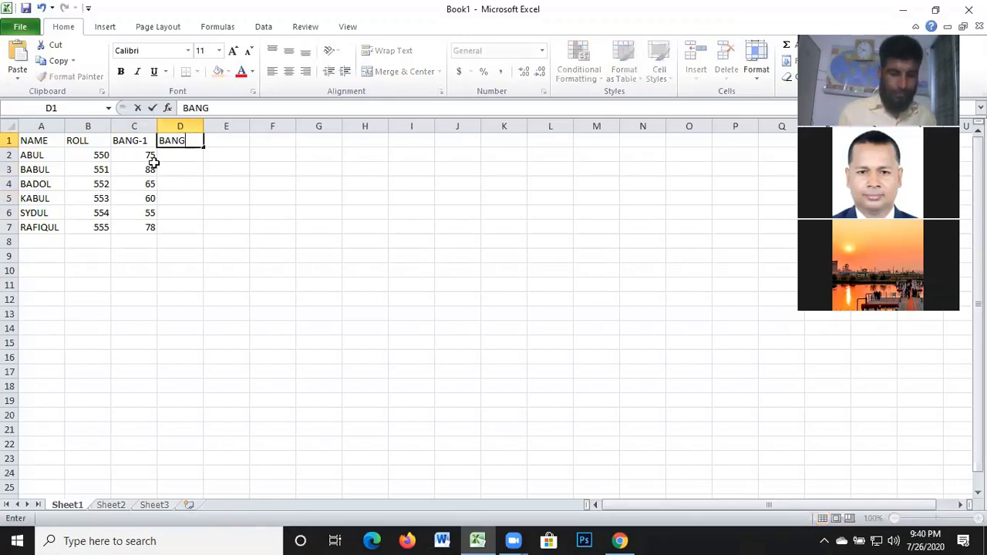
text(-)
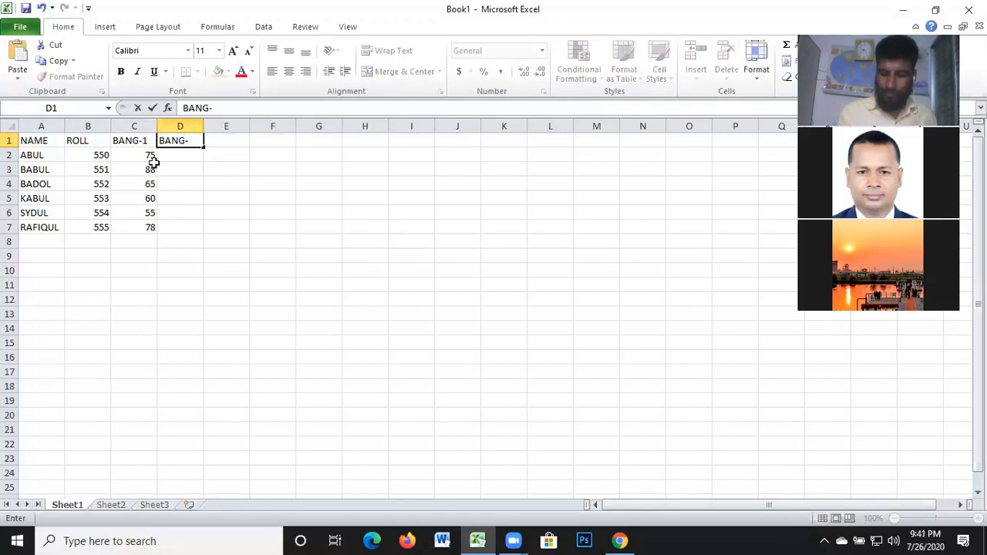
text(2)
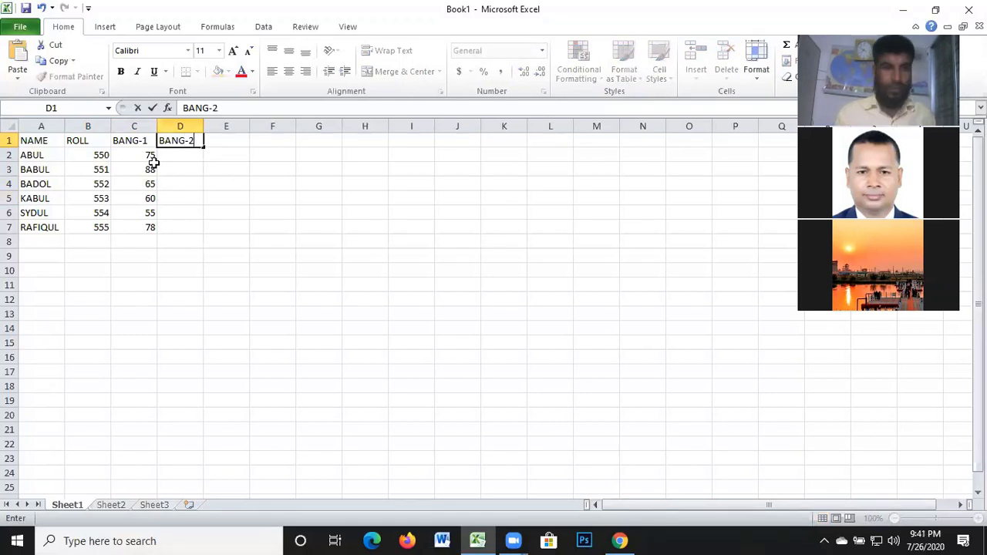
key(Return)
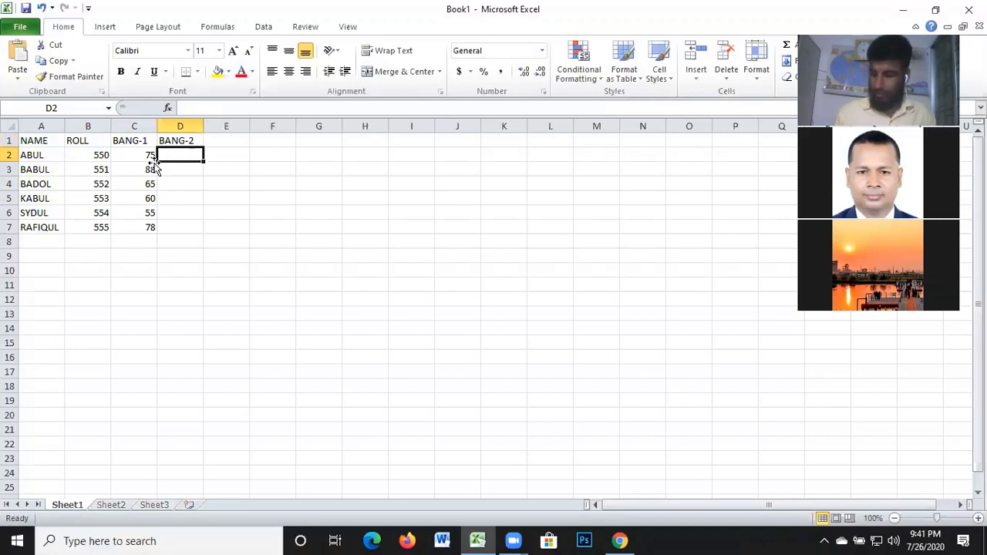
text(80)
key(Return)
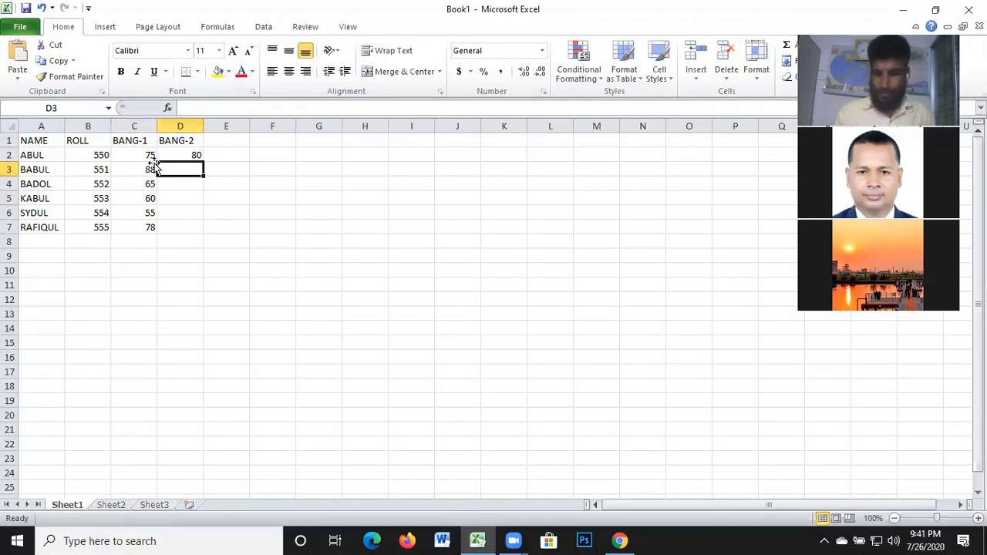
text(92)
key(Return)
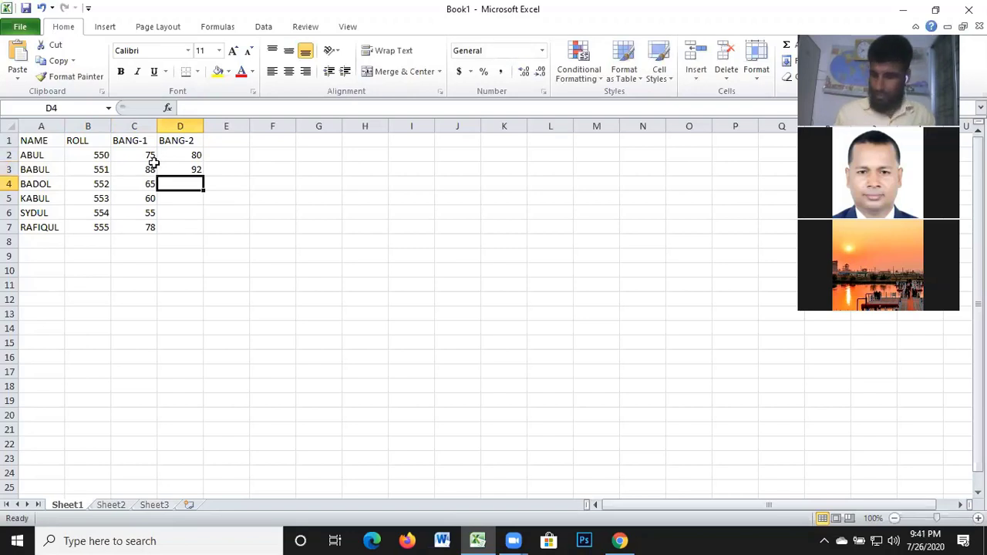
Enter the remaining BANG-2 marks 82, 80, 40 and 60 in D4:D7
text(82)
key(Return)
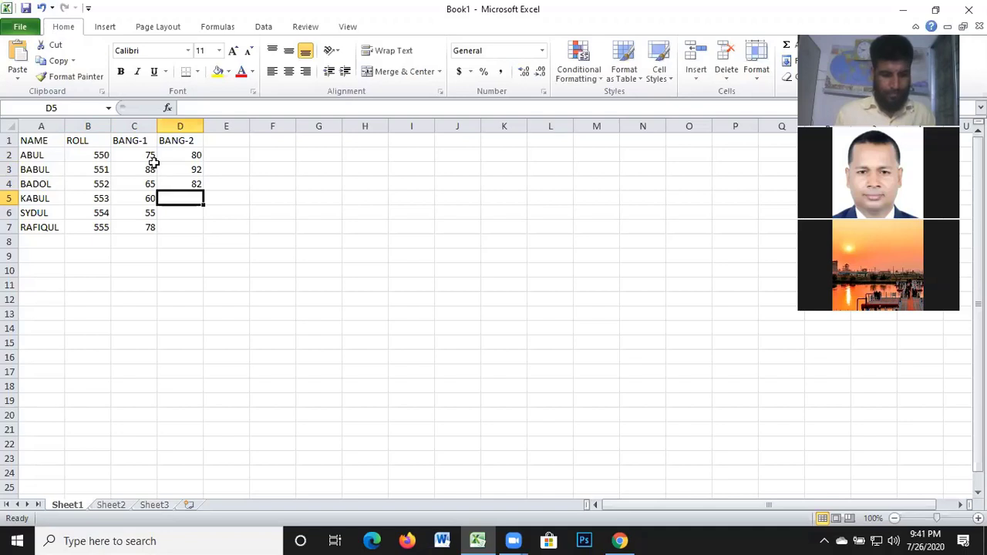
text(8)
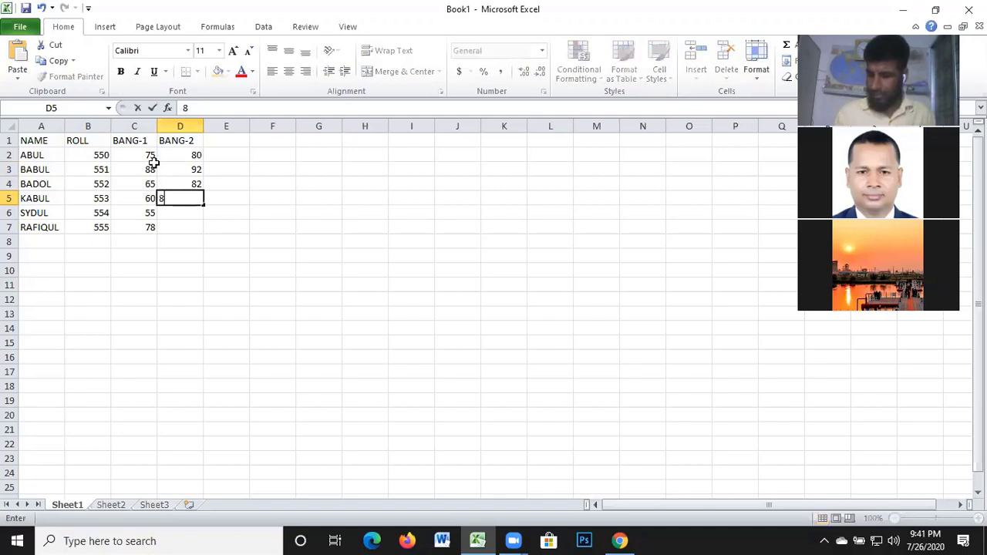
text(0)
key(Return)
text(40)
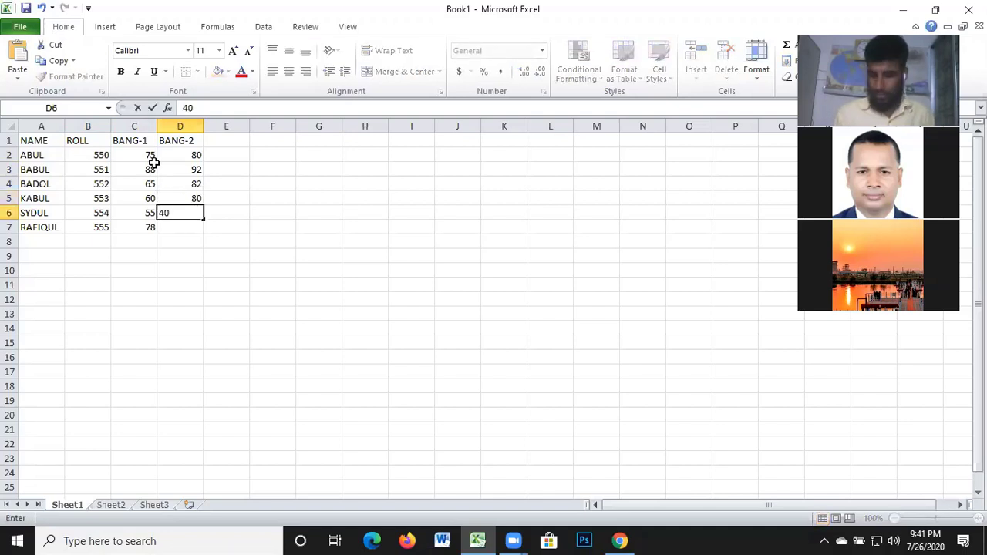
key(Return)
text(60)
key(Right)
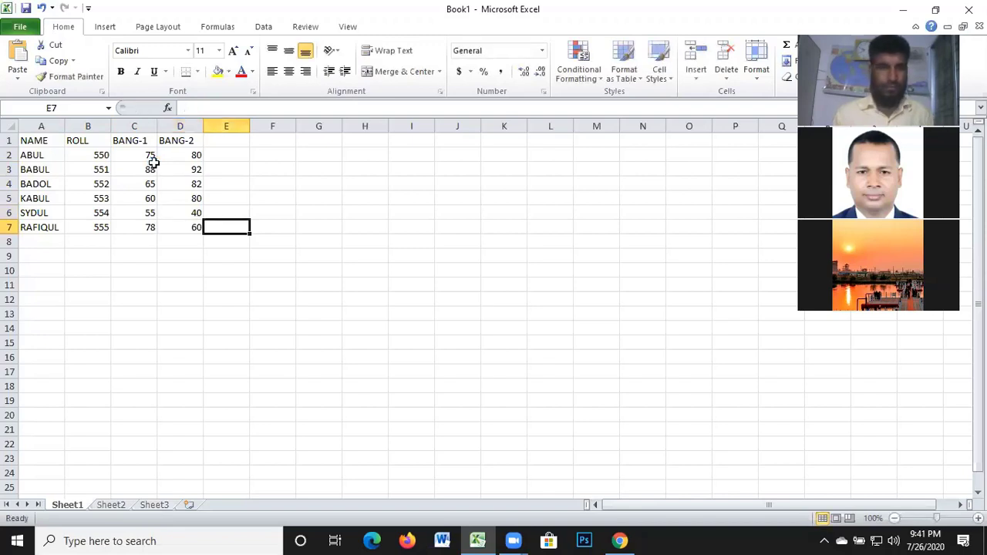
key(Up)
key(Up)
key(Up)
key(Up)
key(Up)
key(Up)
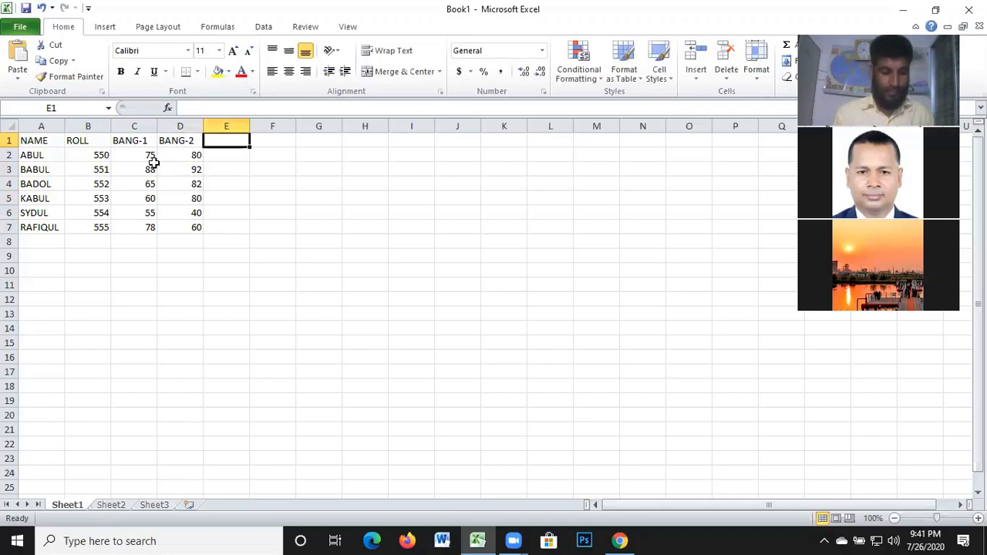
Type the POINT heading into cell E1
text(P)
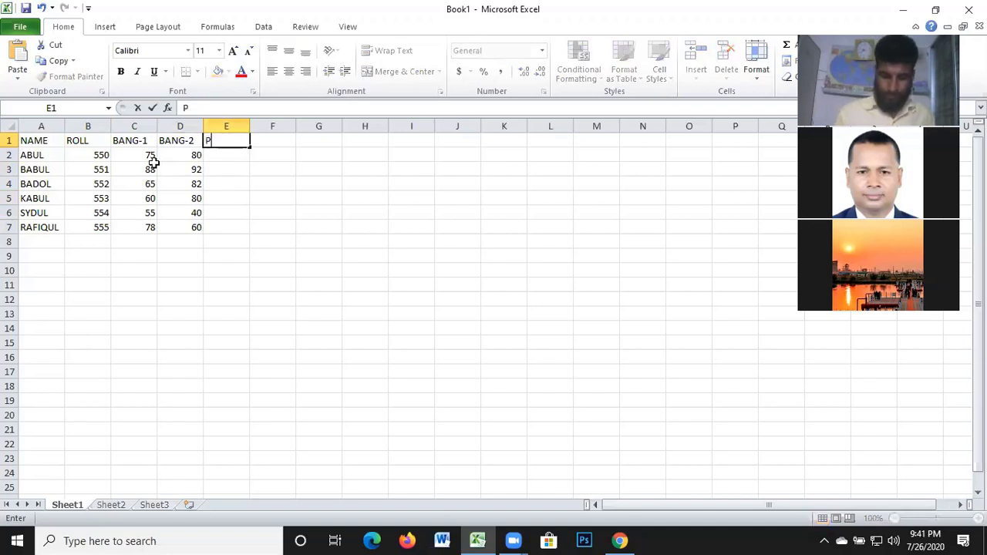
text(OINT)
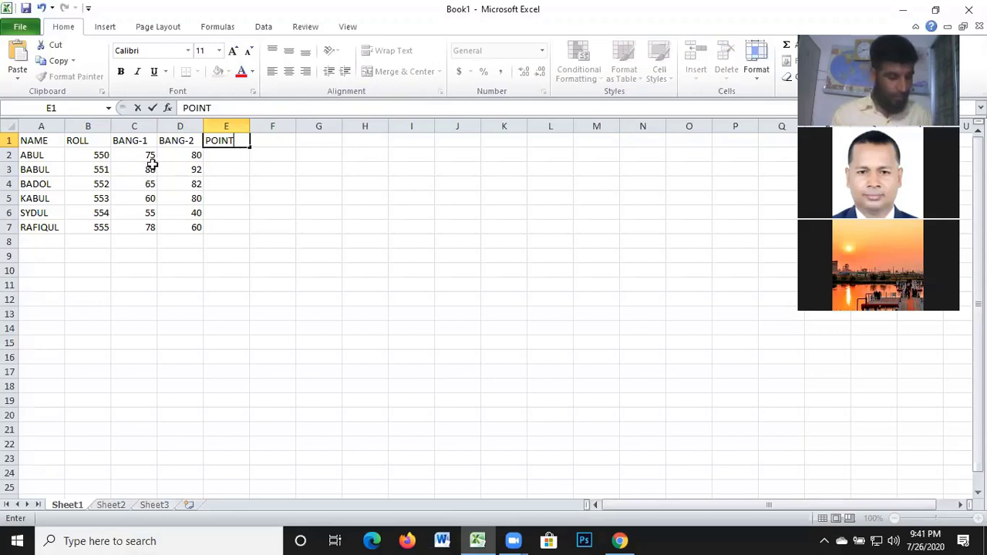
click(229, 154)
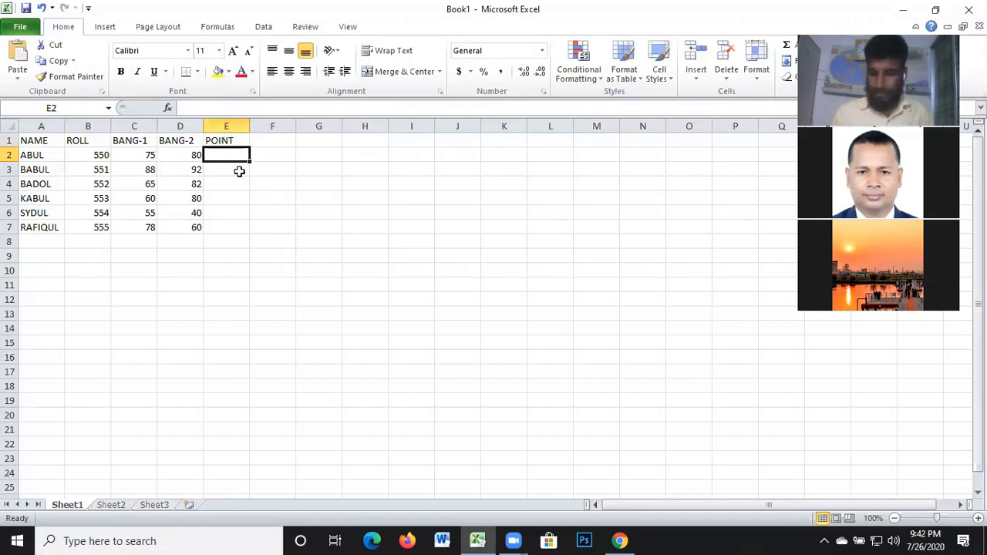
Start E2's formula =IF(SUM(C2,D2)>=180,5, to award 5 for totals of 180 or more
text(=)
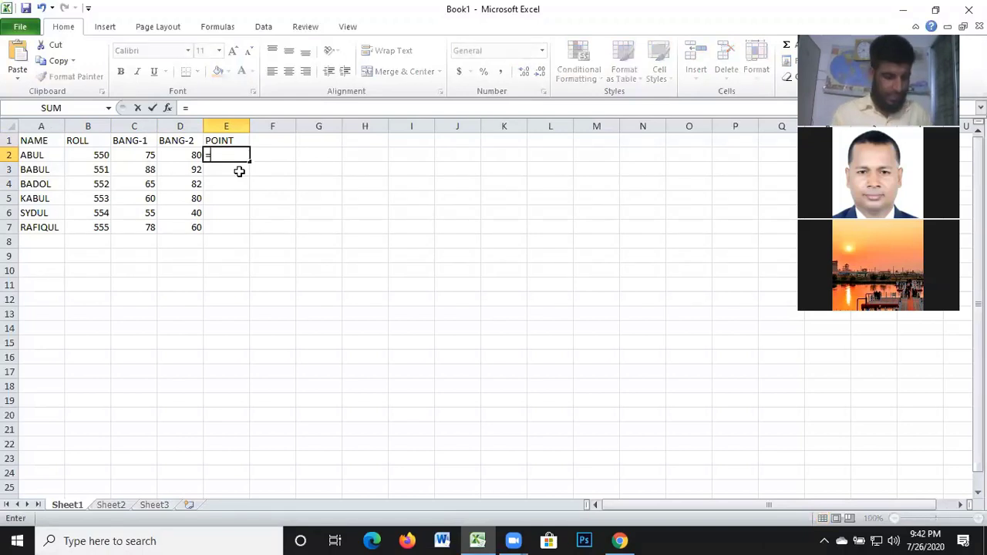
text(I)
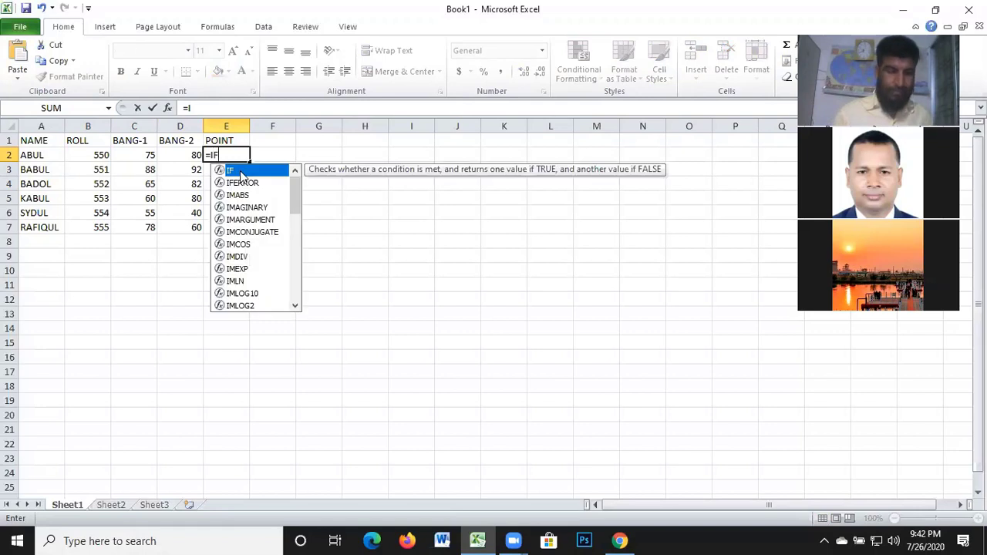
text(F)
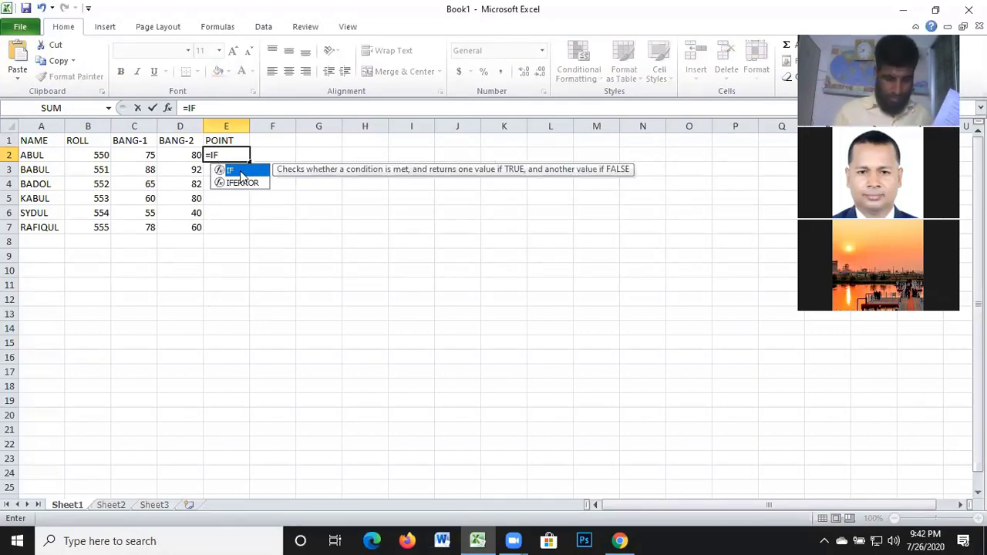
text(()
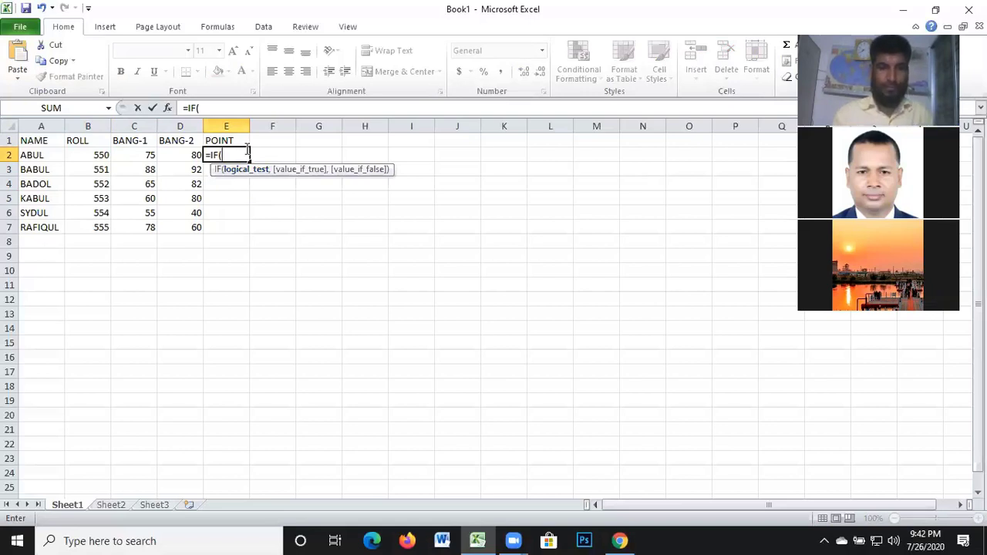
text(S)
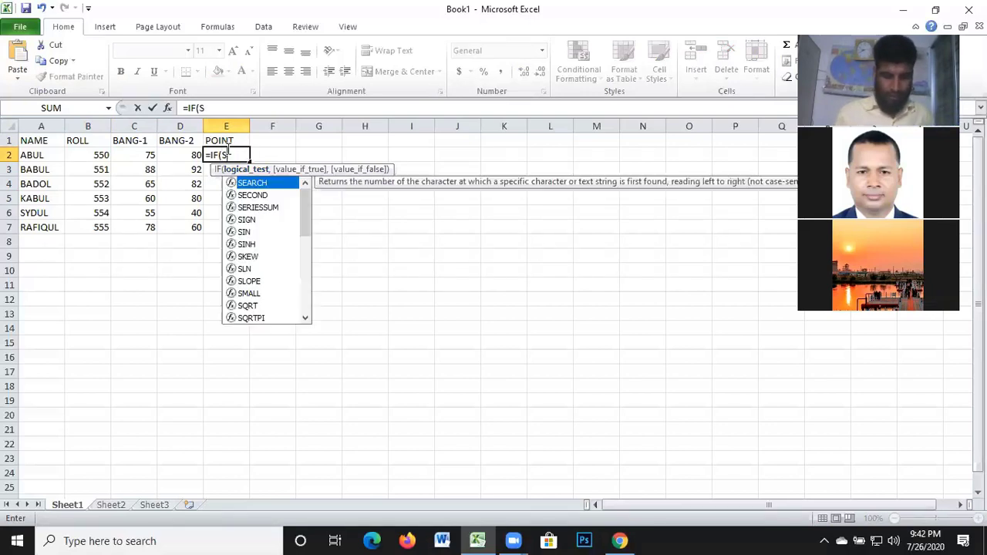
text(UM)
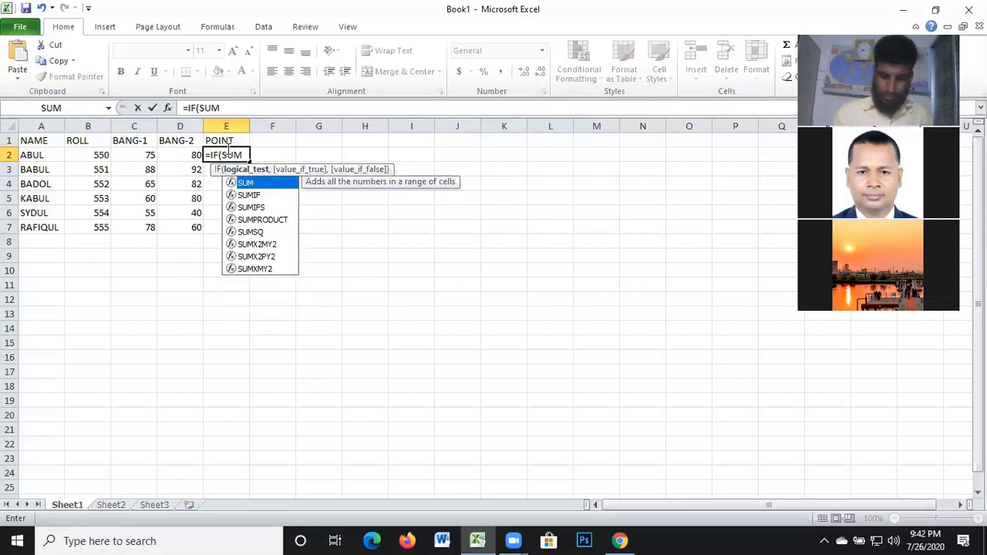
text(()
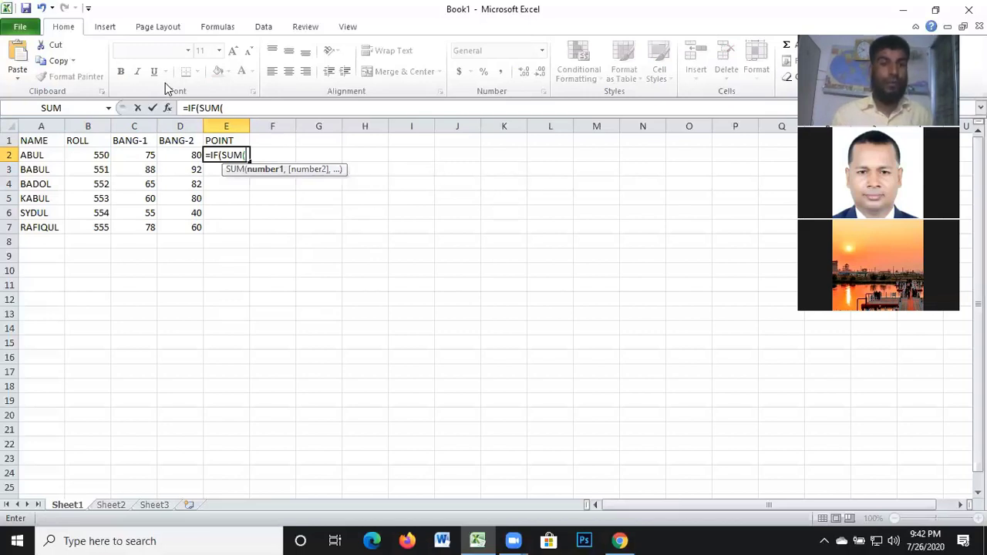
click(147, 158)
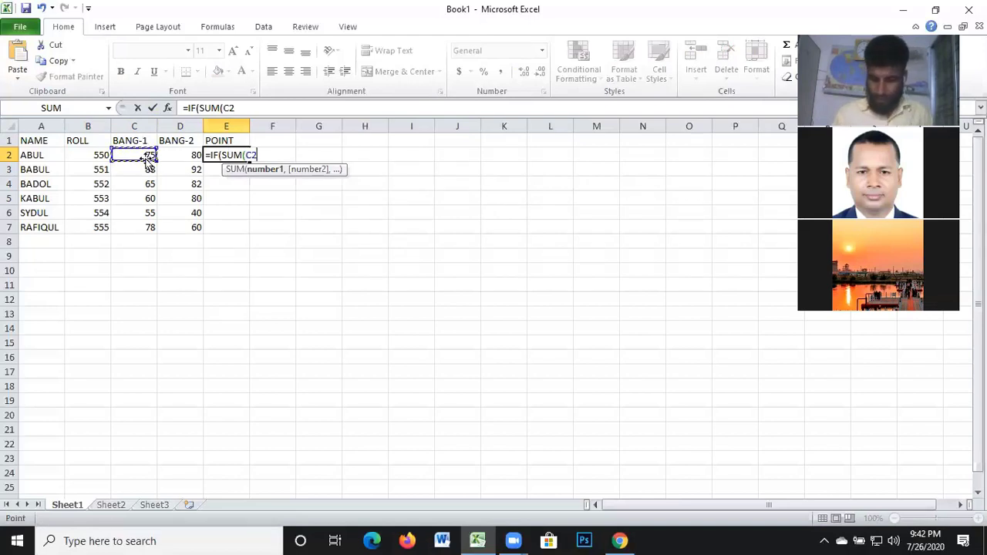
text(,)
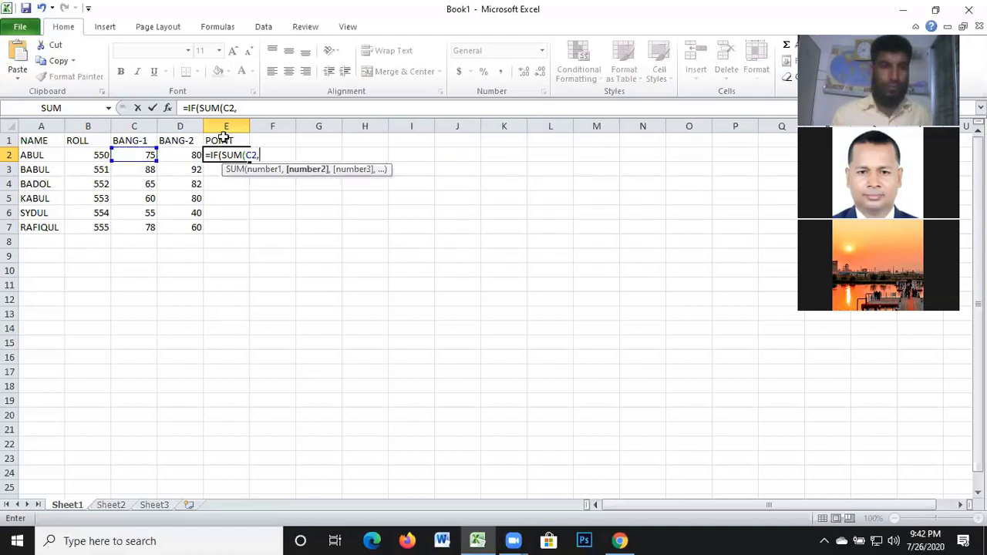
click(185, 158)
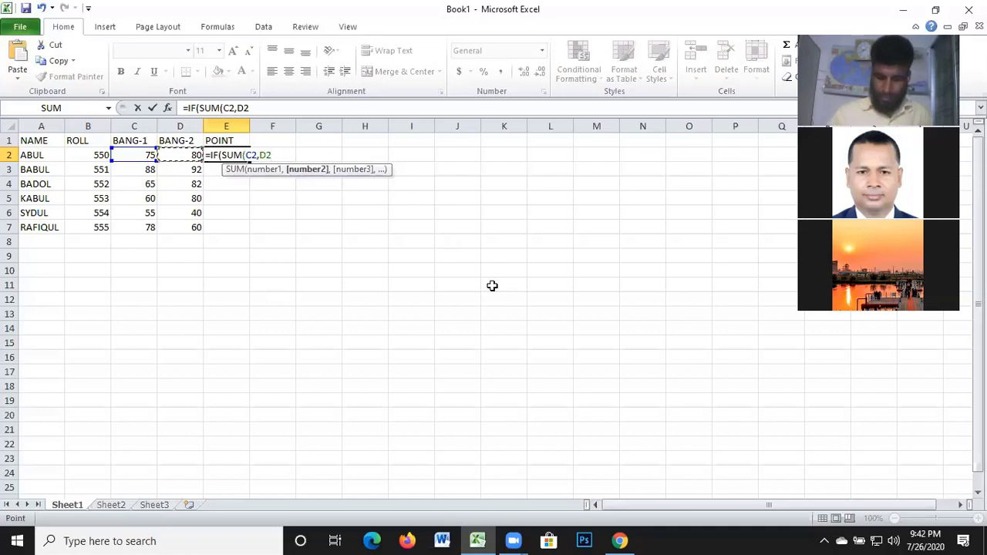
text())
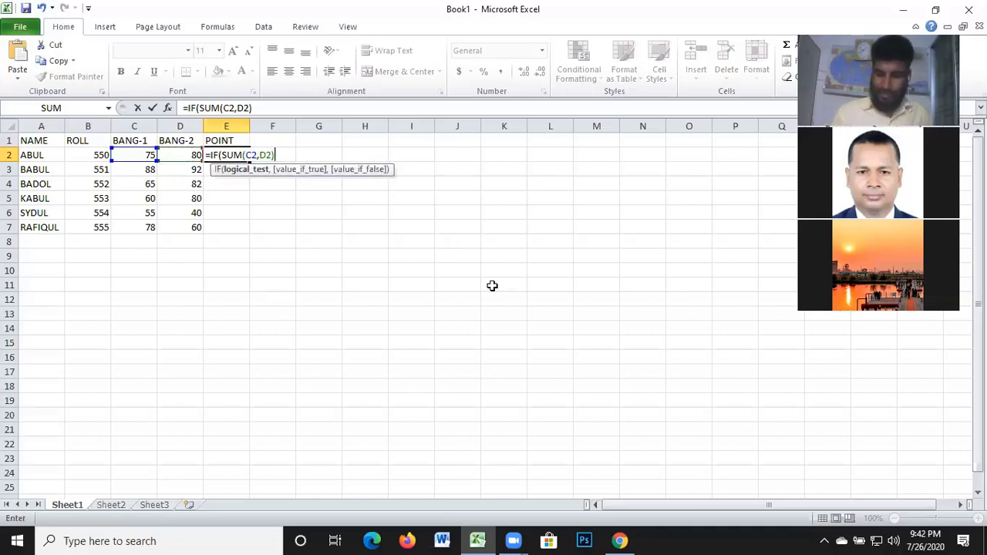
text(>)
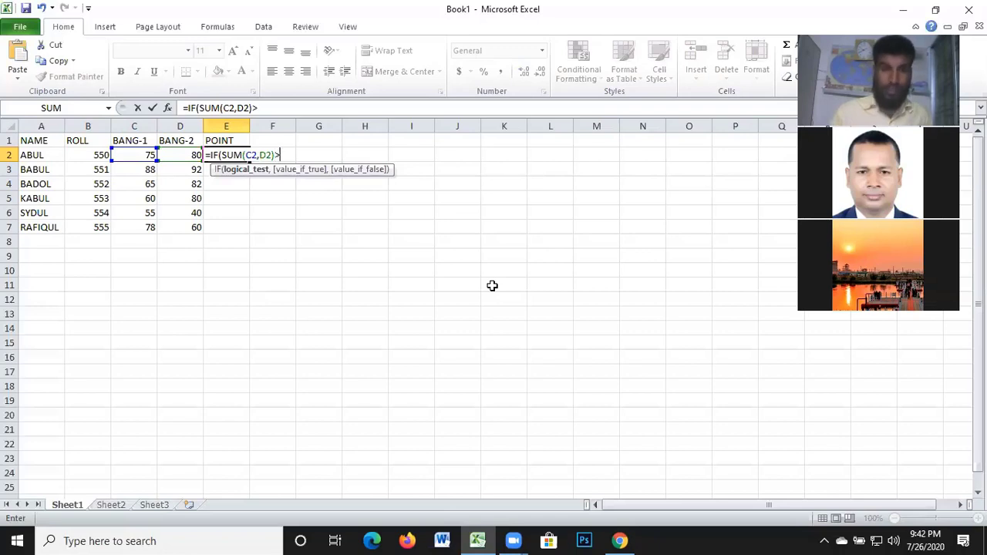
text(=)
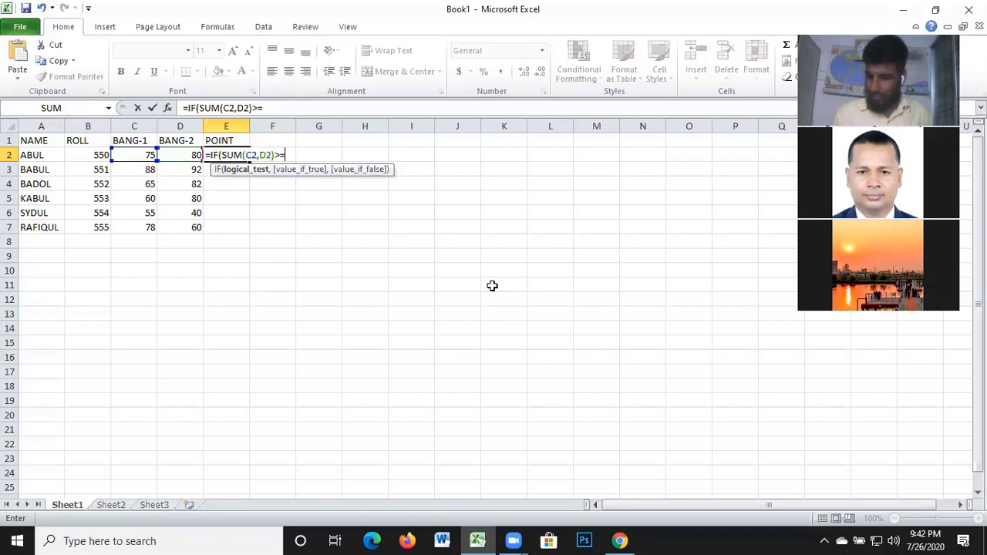
text(180)
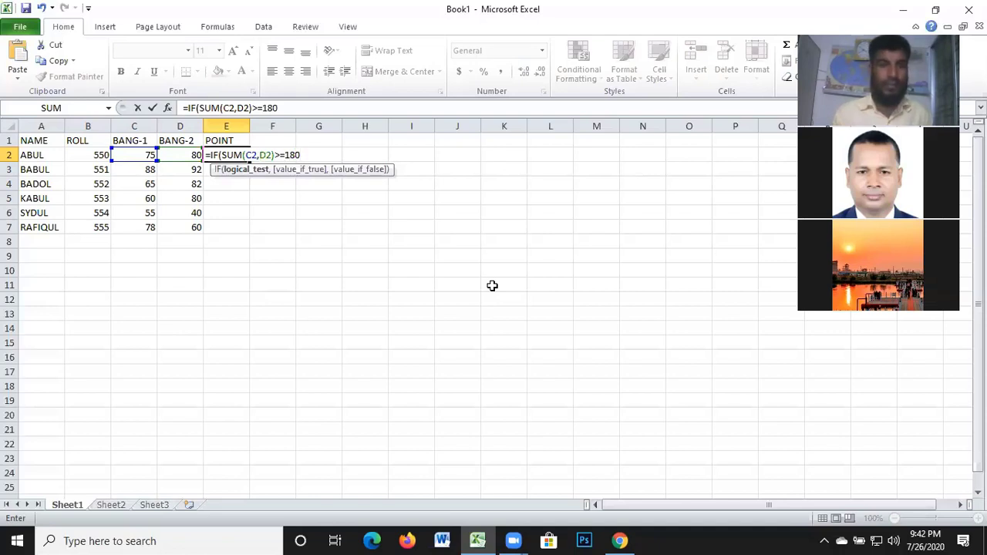
text(,)
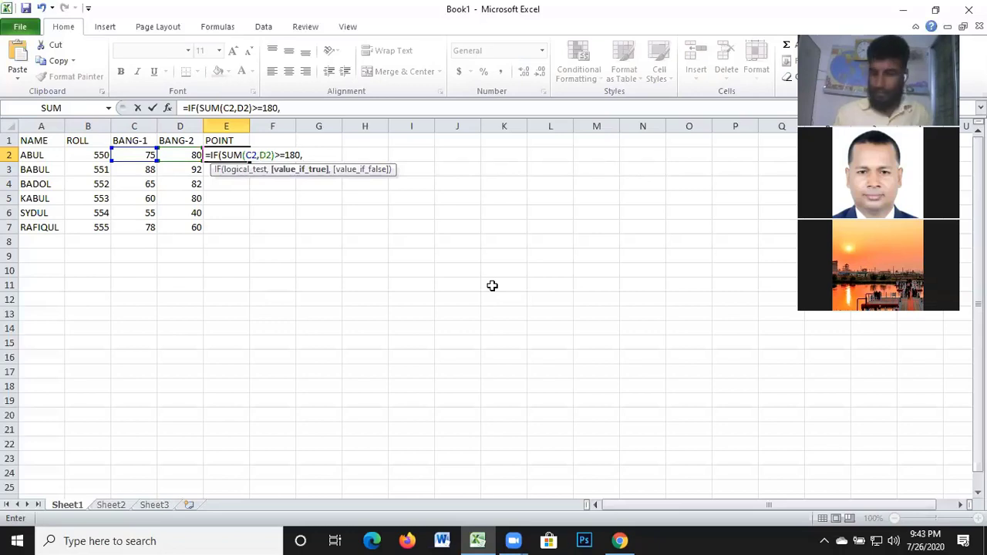
text(5)
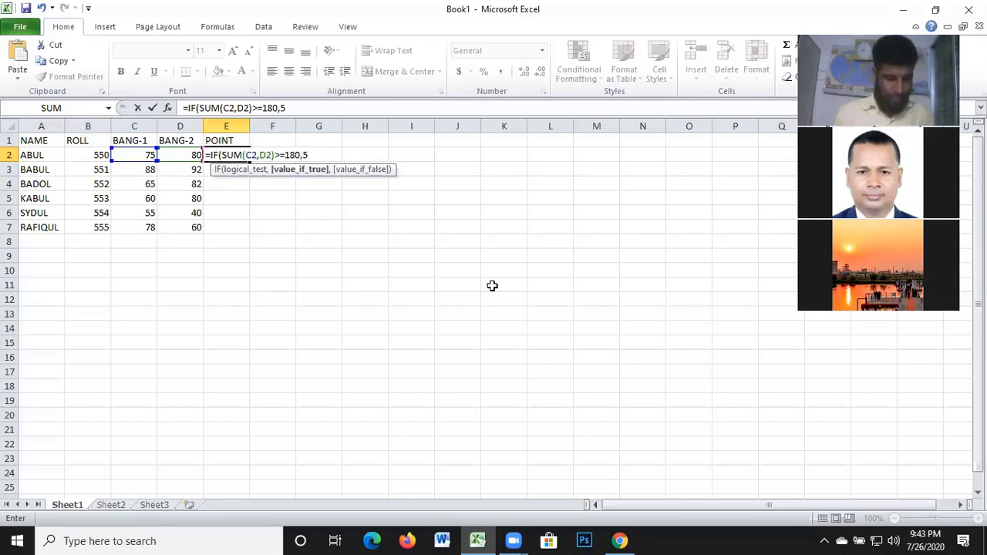
text(,)
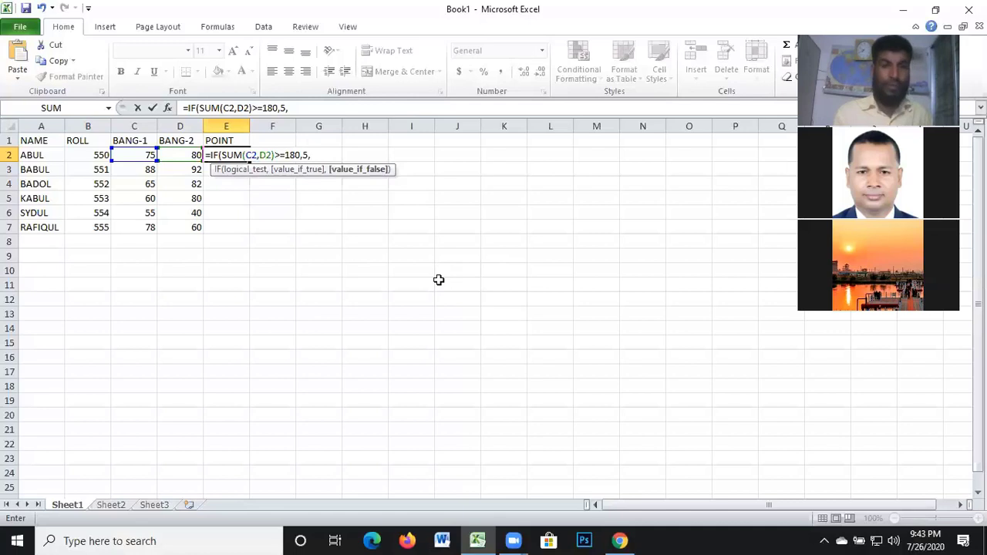
Begin the nested test IF(SUM(C2,D2)>= for the next grading tier
text(I)
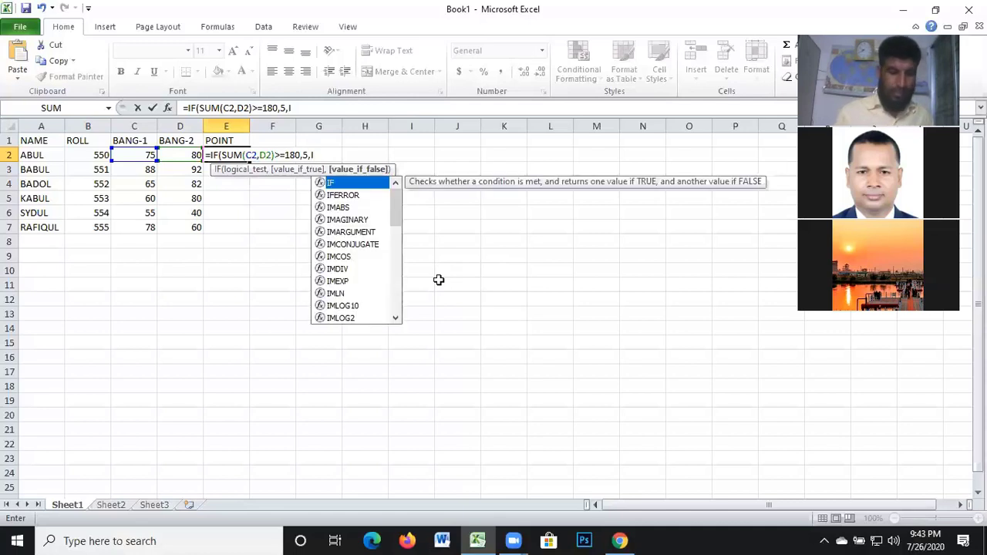
text(F)
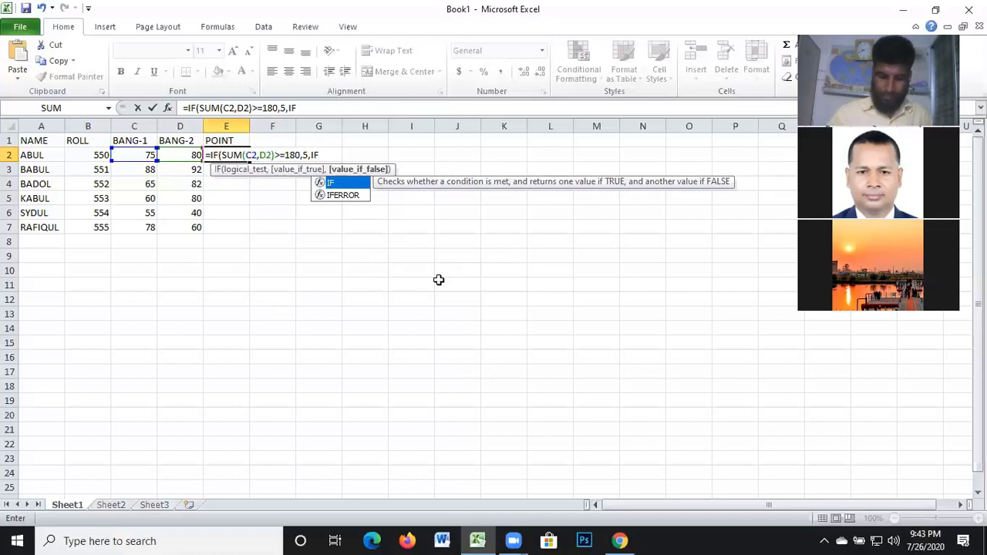
text(()
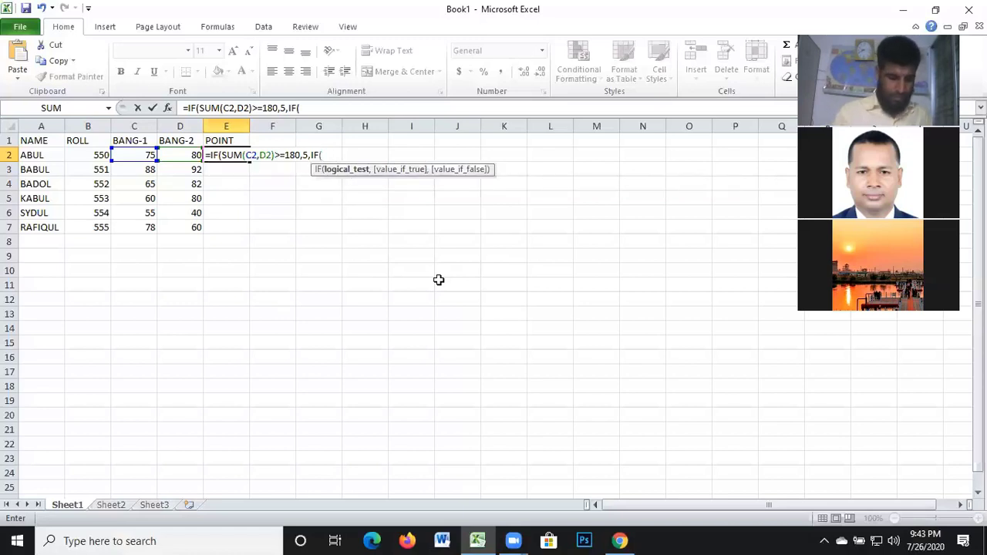
text(SU)
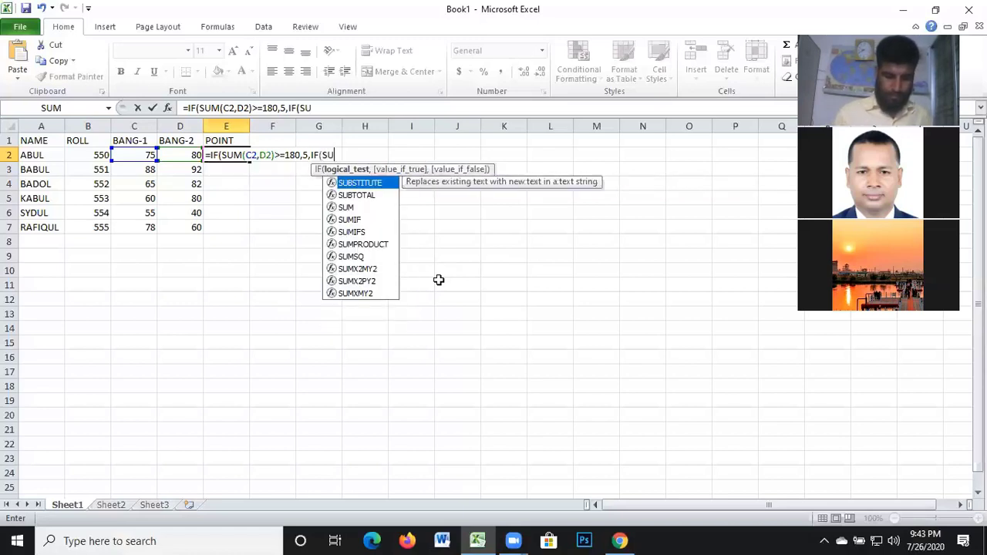
text(M)
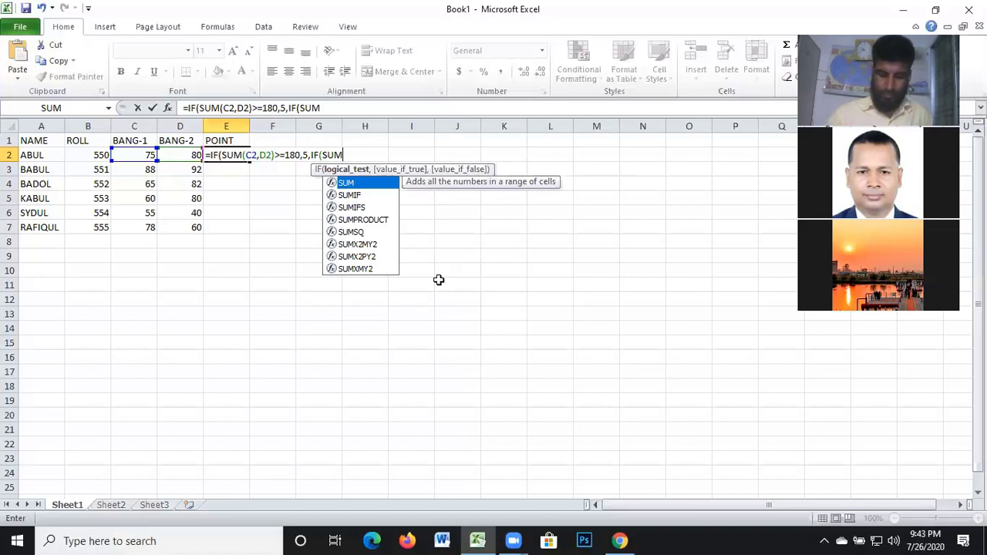
text(()
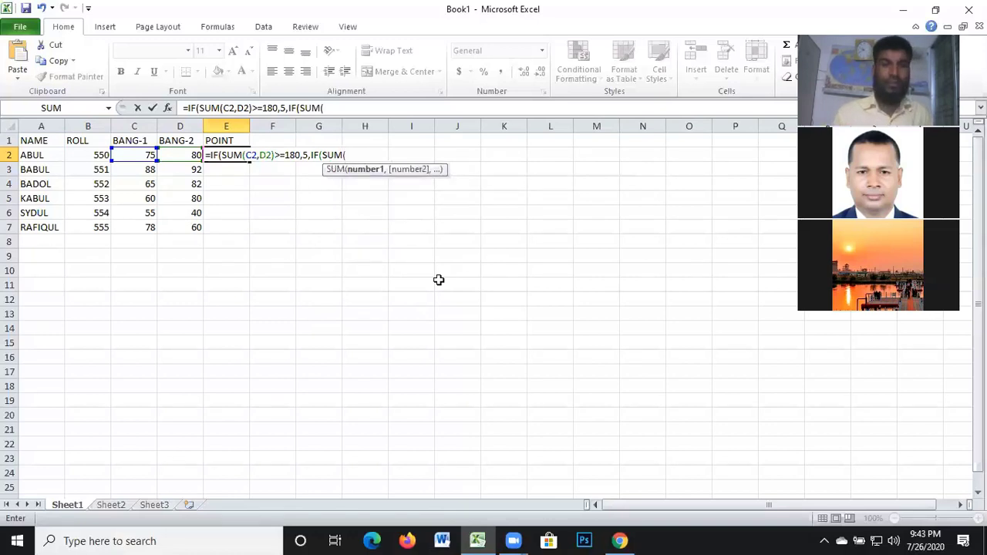
click(145, 155)
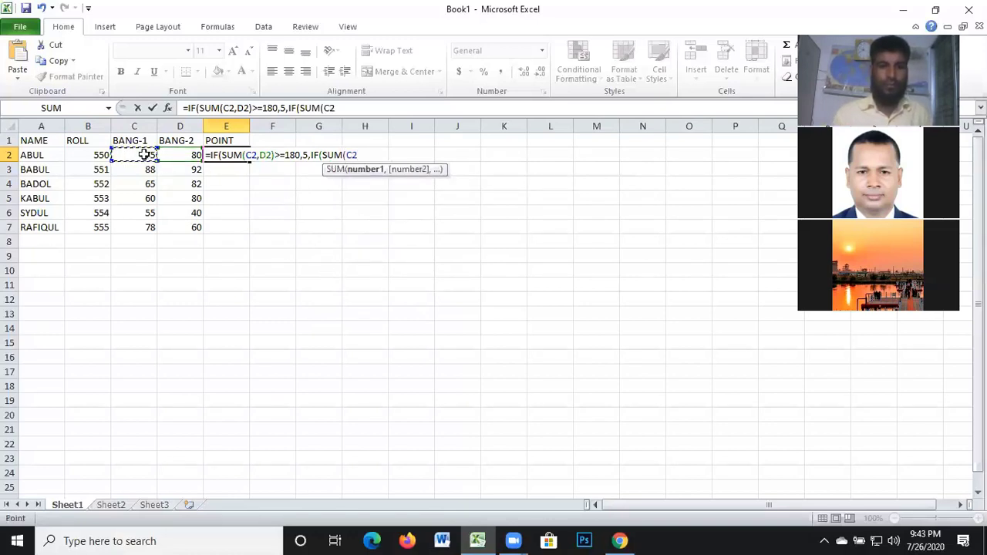
text(,)
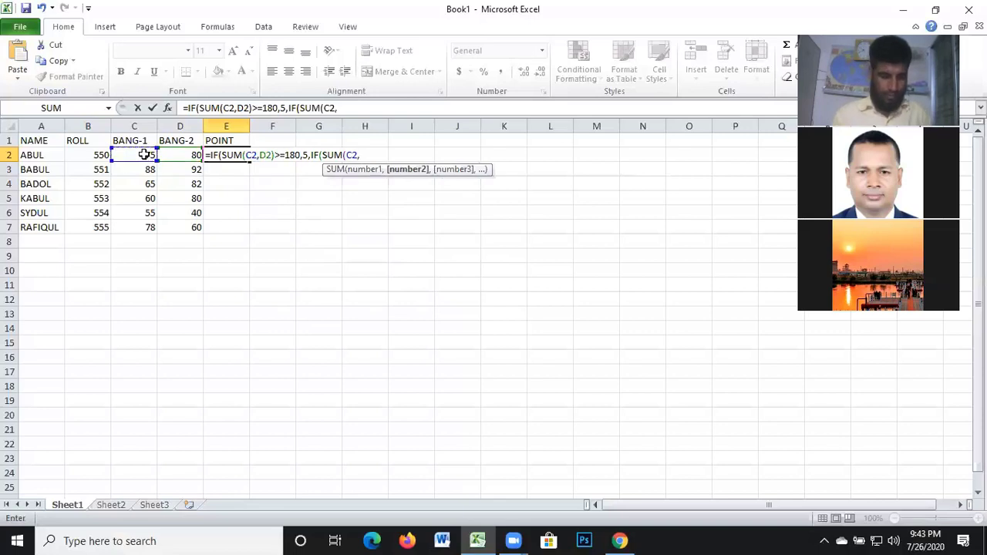
click(180, 155)
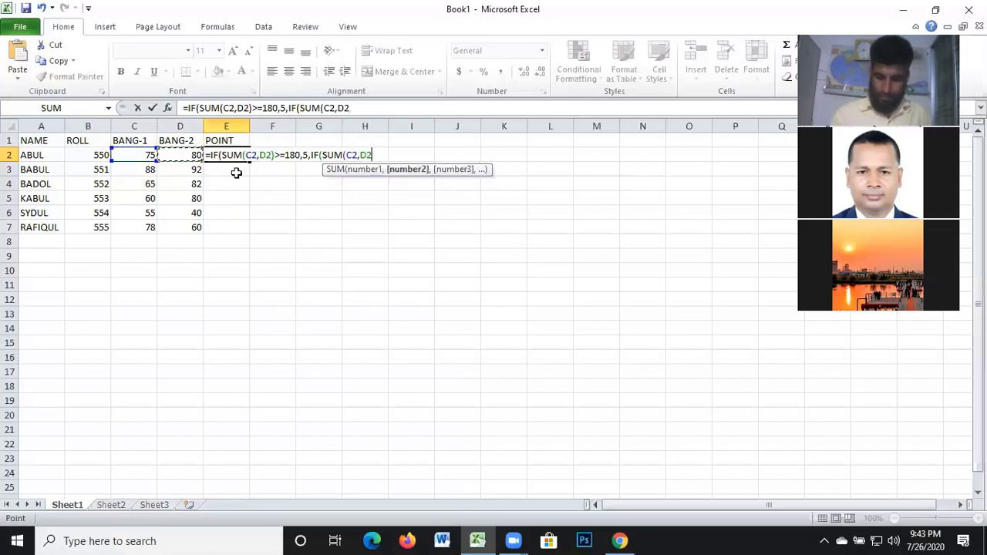
text())
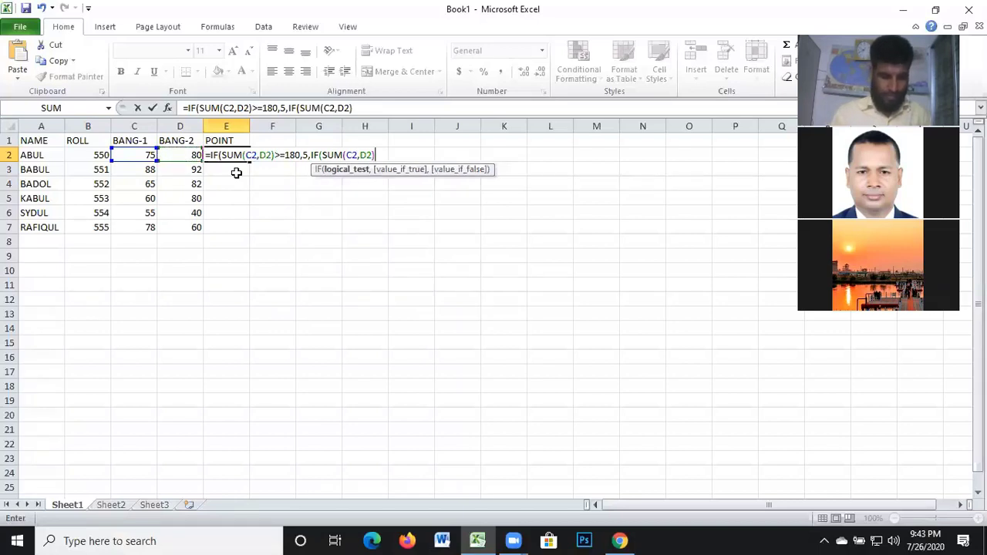
text(>)
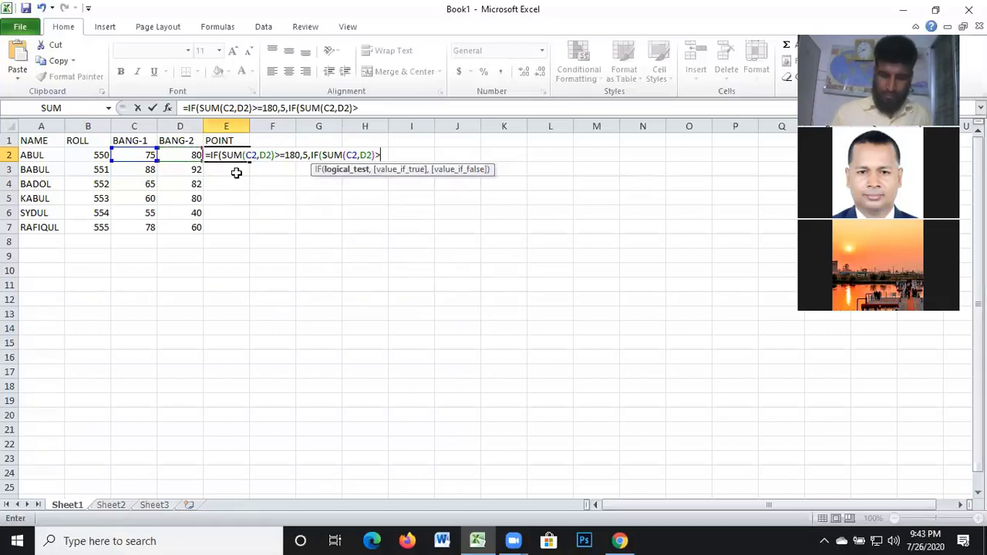
text(=)
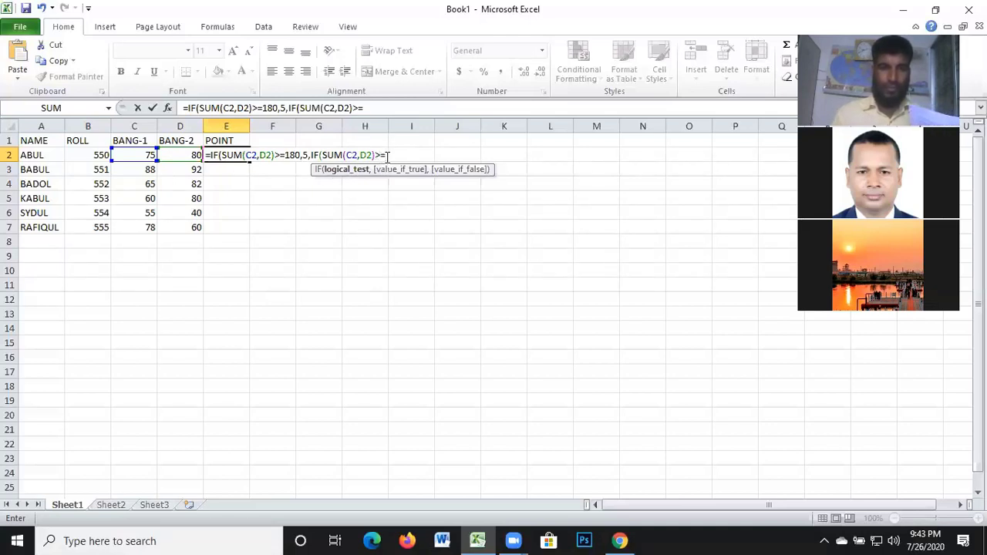
drag(385, 155, 311, 155)
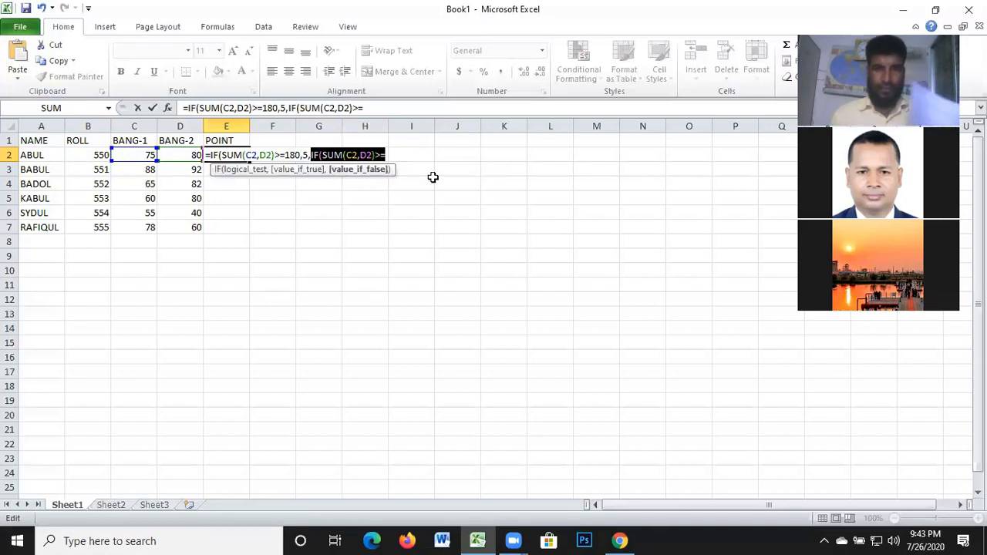
click(390, 156)
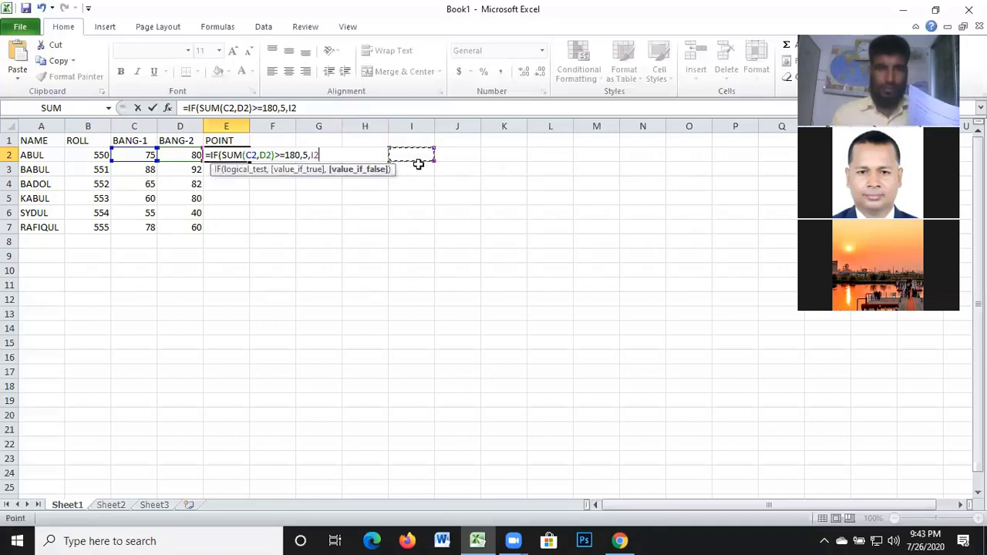
key(ctrl+z)
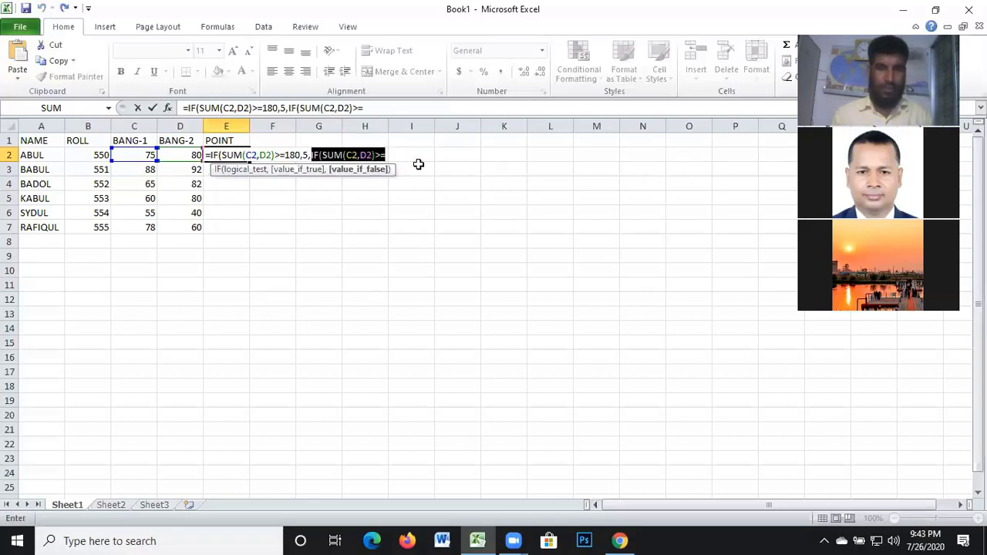
click(364, 108)
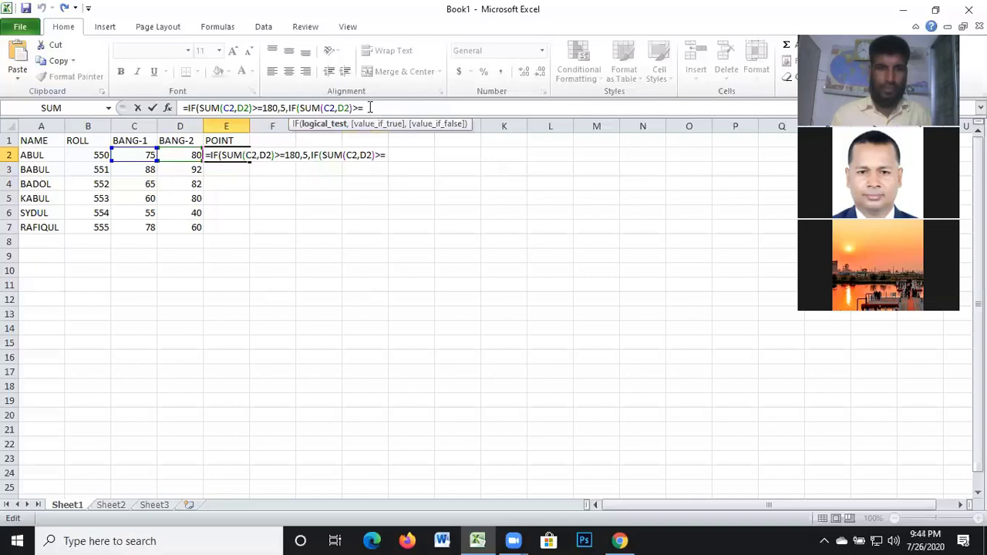
click(388, 155)
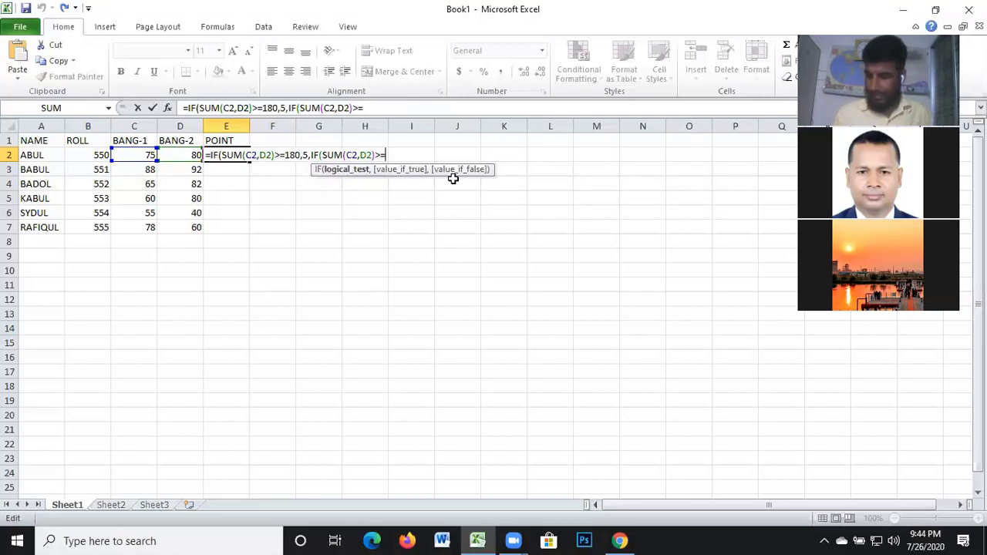
Add the tiers 160→4, 1580→3.5 and 140→3 to E2's nested formula
text(160)
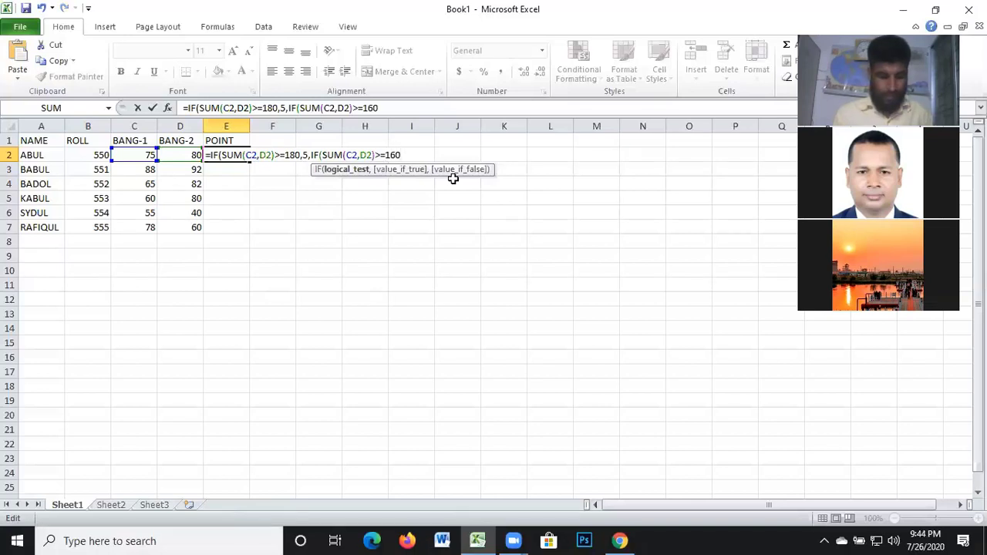
text(,)
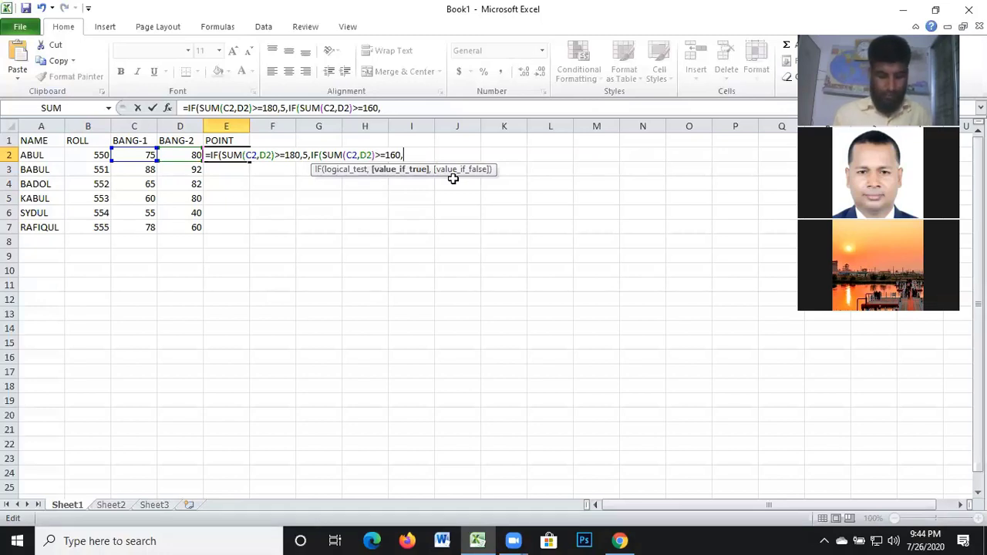
text(4)
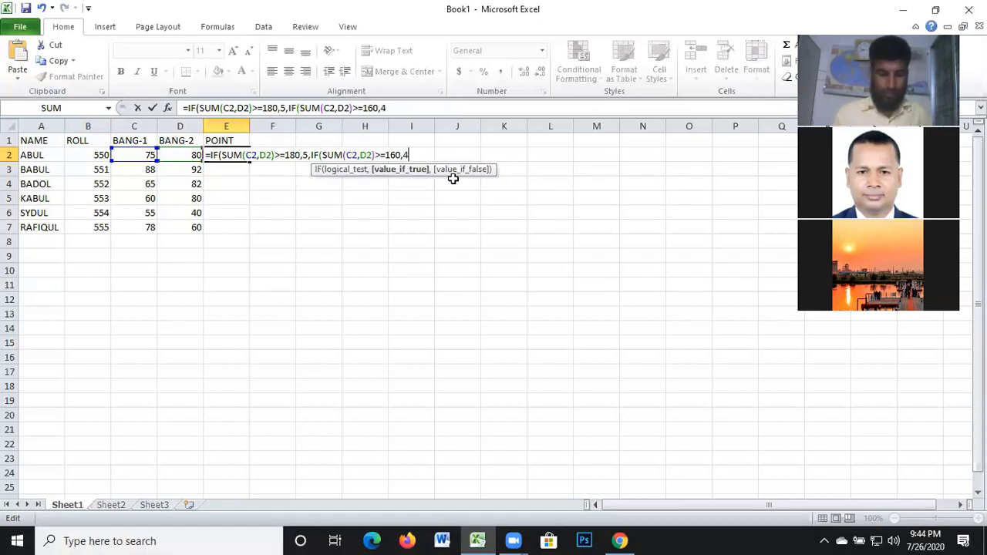
text(,)
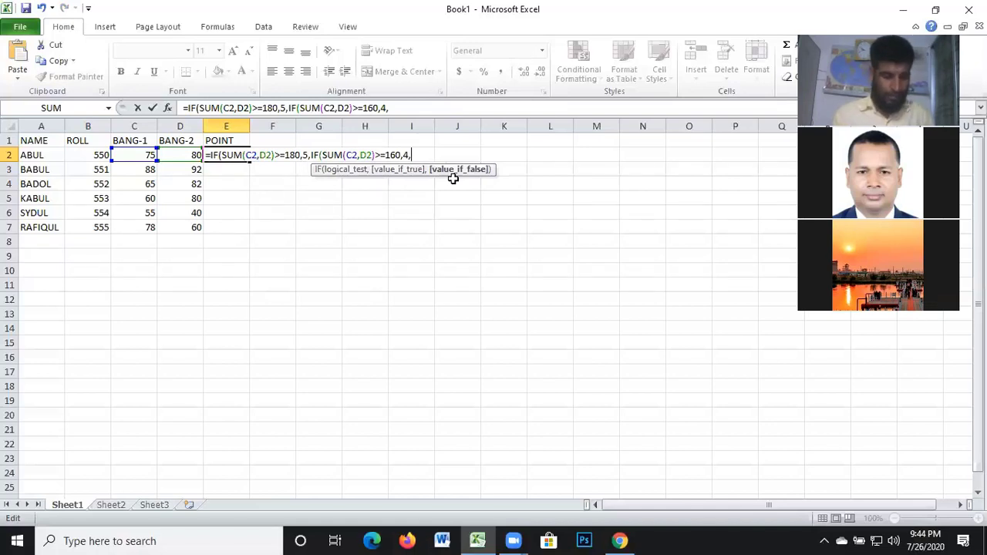
text(IF(SUM(C2,D2)>=)
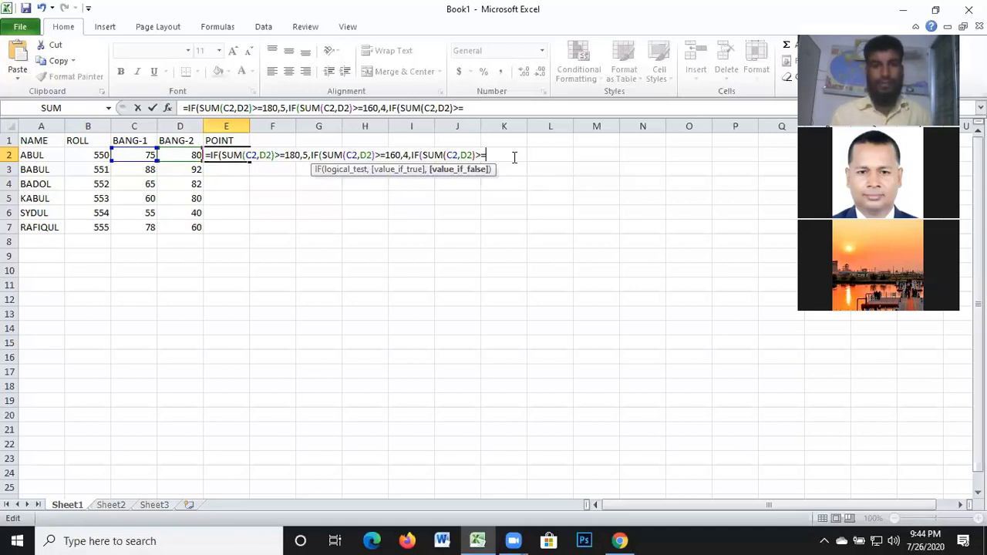
text(1580)
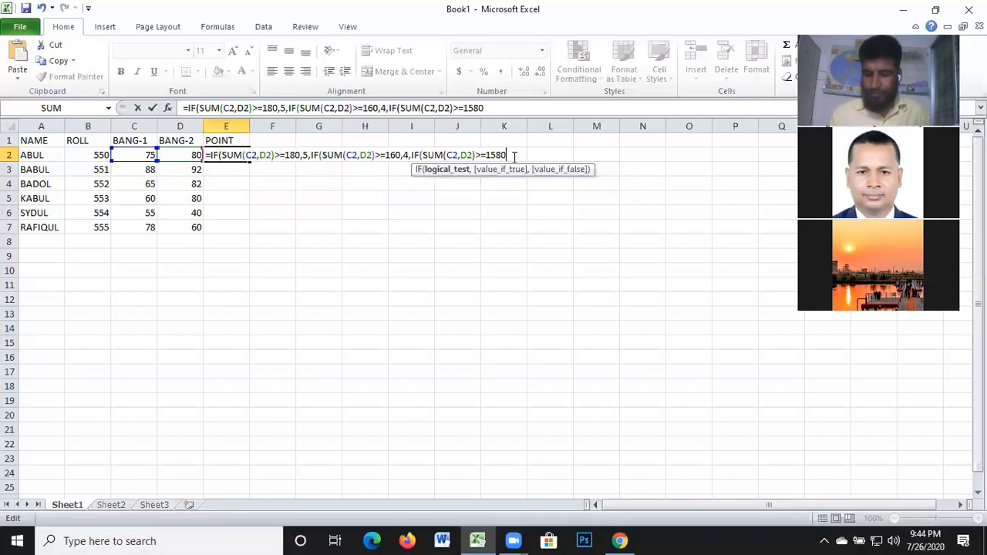
text(,)
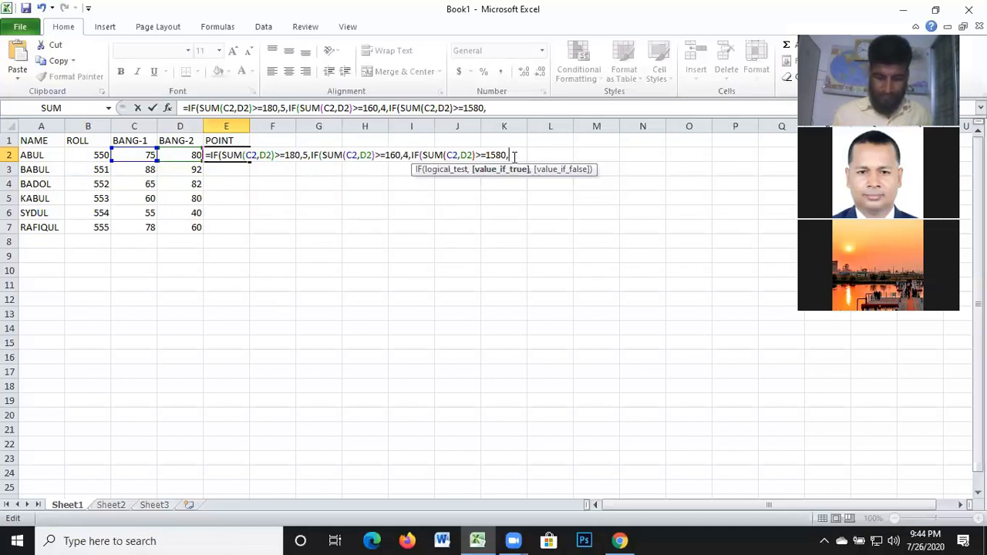
text(3)
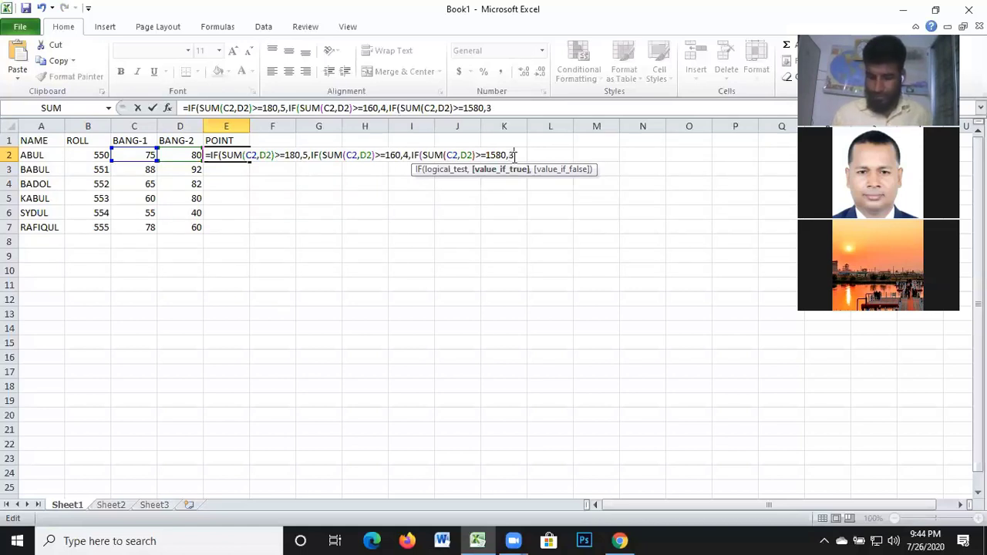
text(.5)
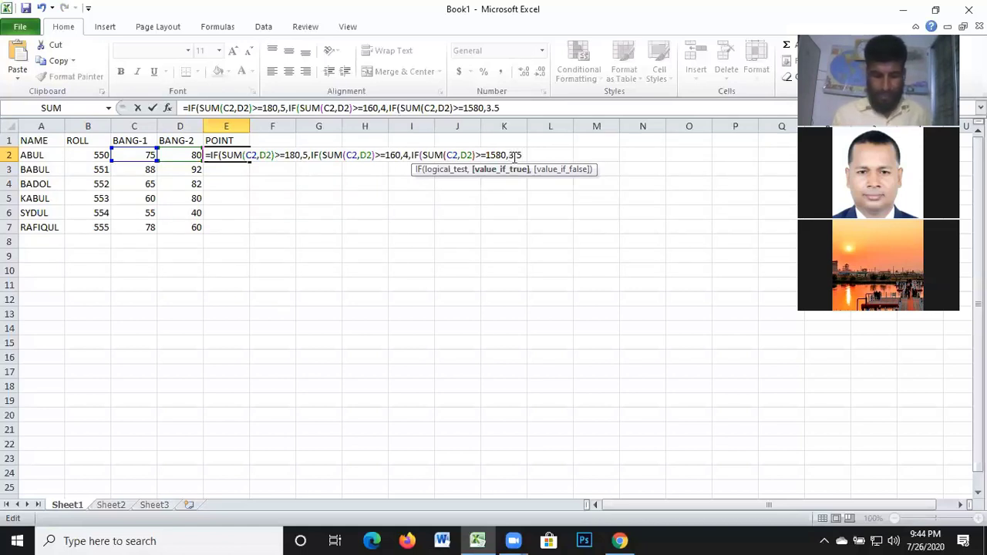
text(,)
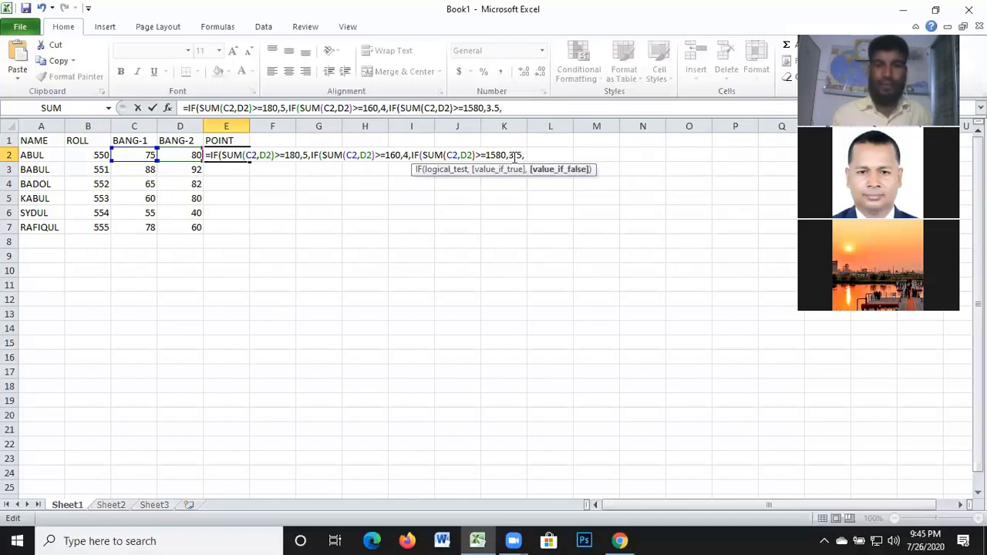
text(IF(SUM(C2,D2)>=)
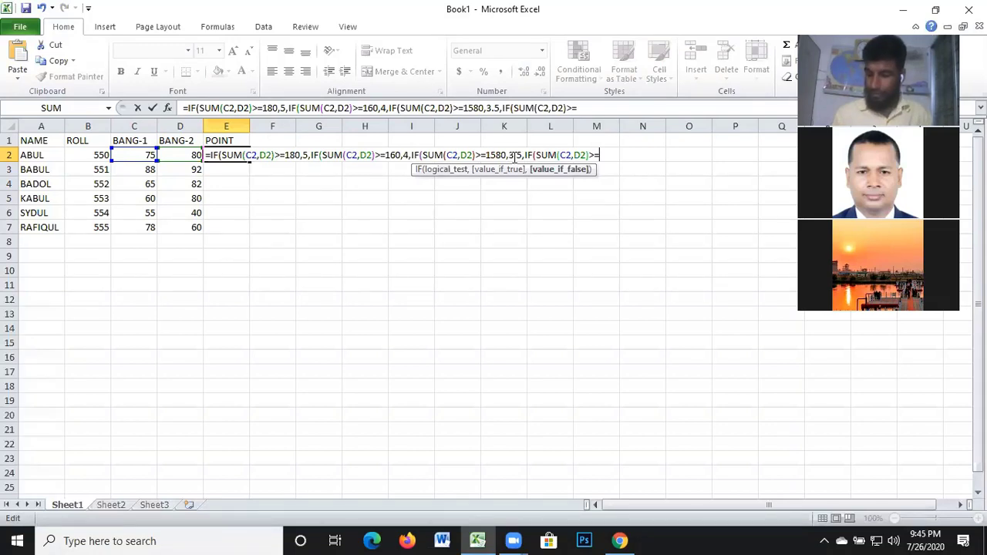
text(14)
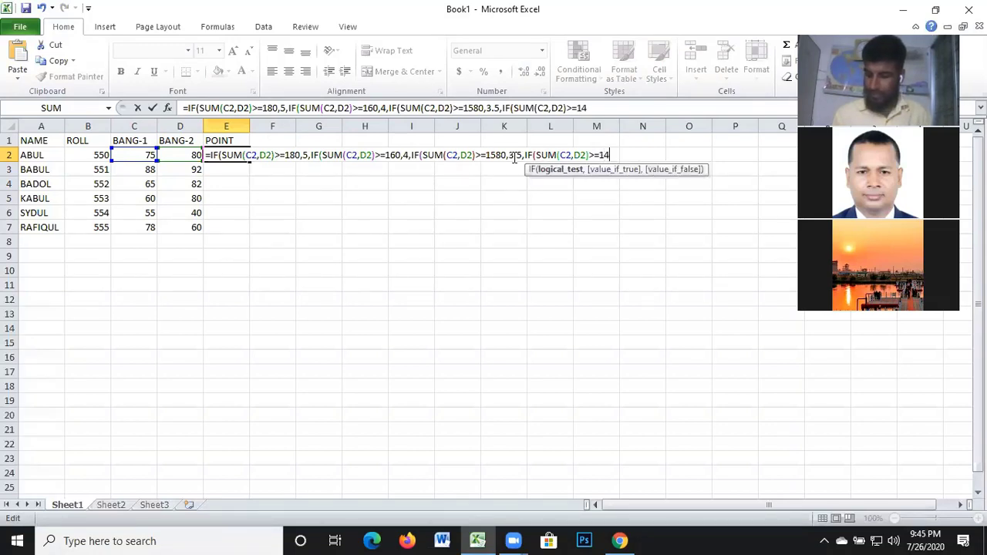
text(0)
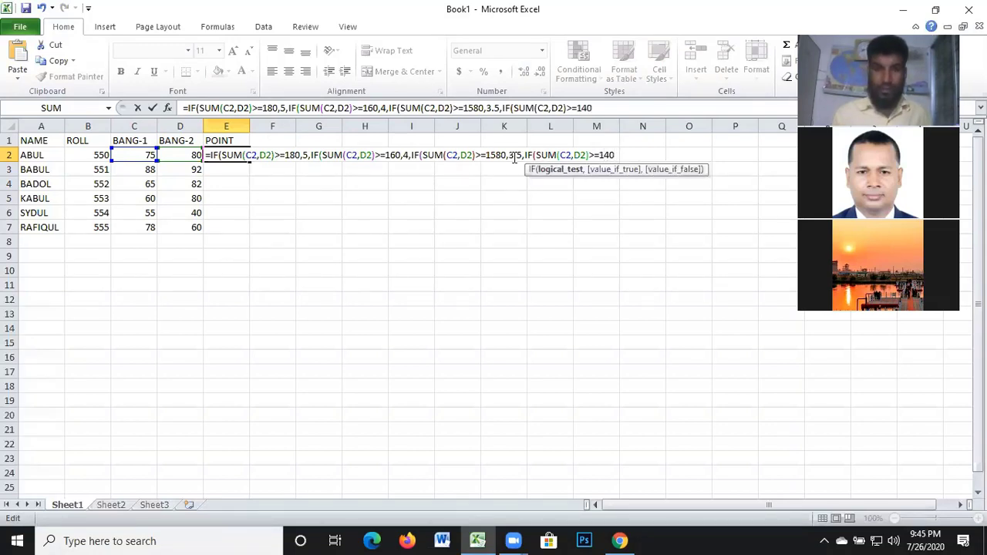
text(,)
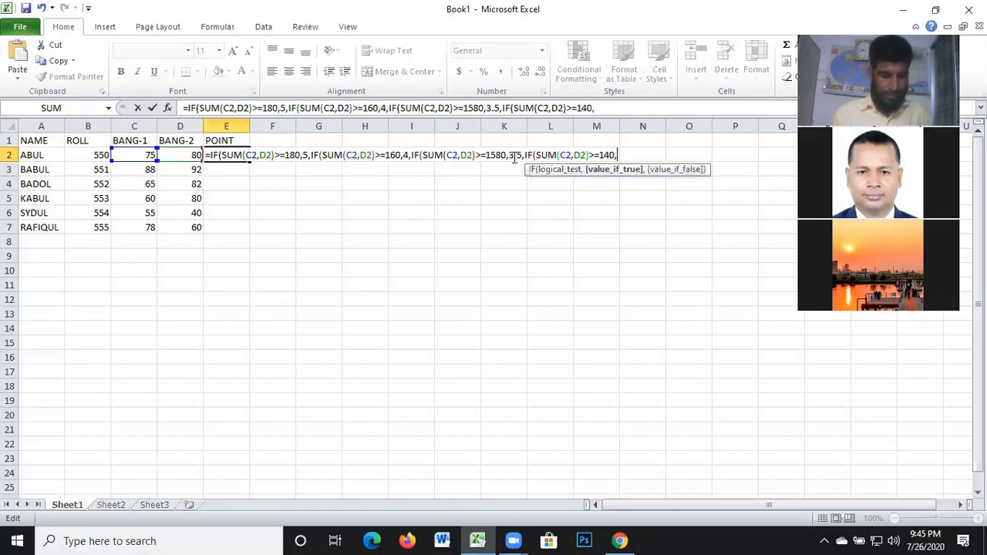
text(3)
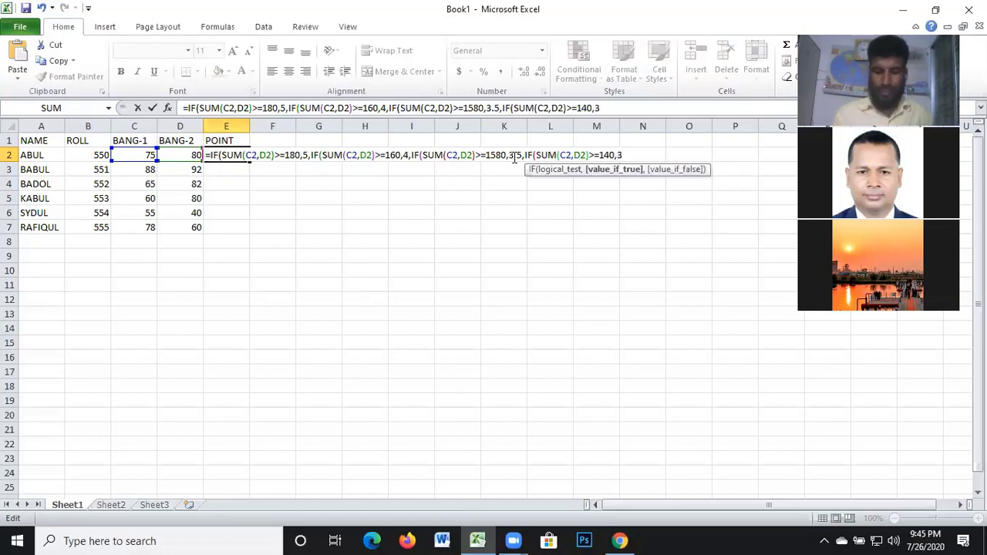
text(,)
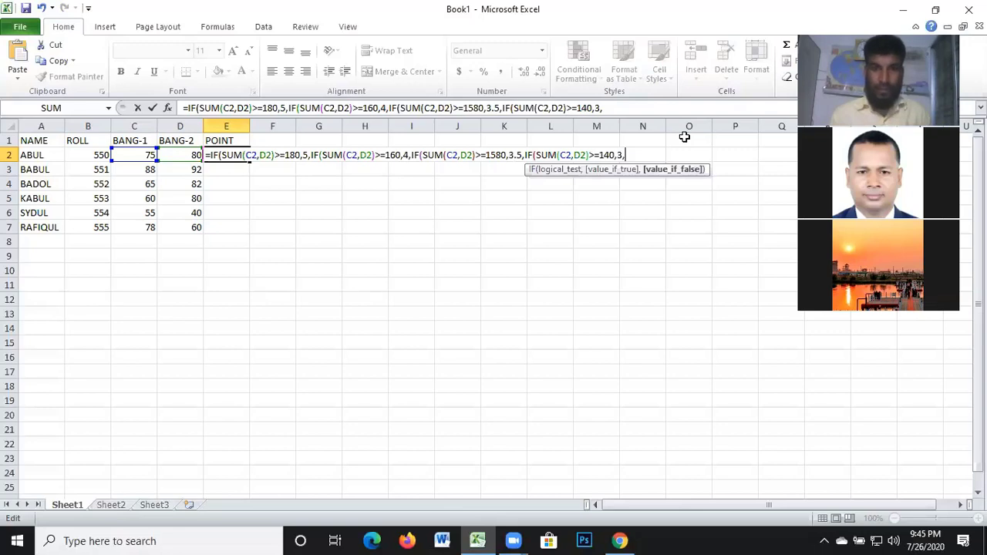
Correct the 1580 threshold to 150 in E2's formula
click(495, 155)
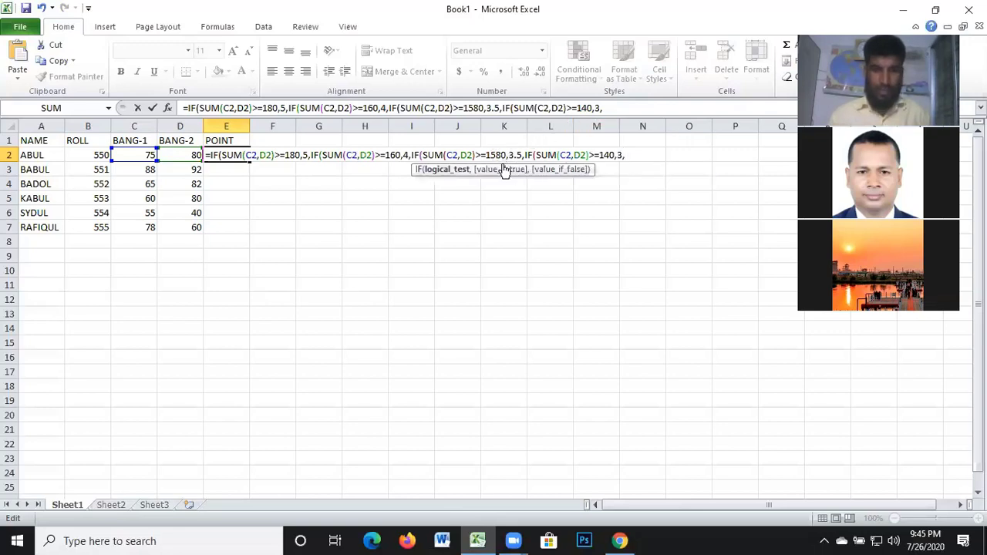
key(Right)
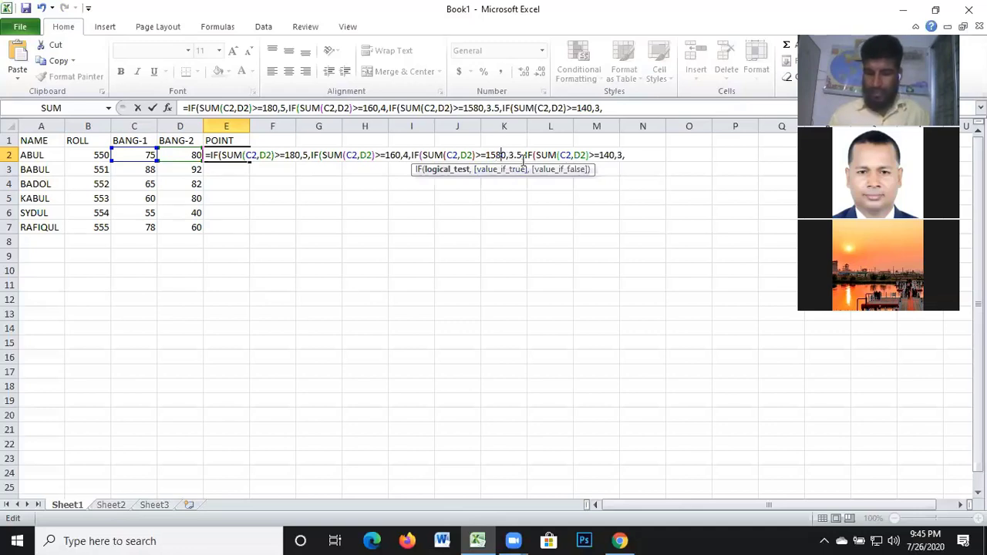
key(BackSpace)
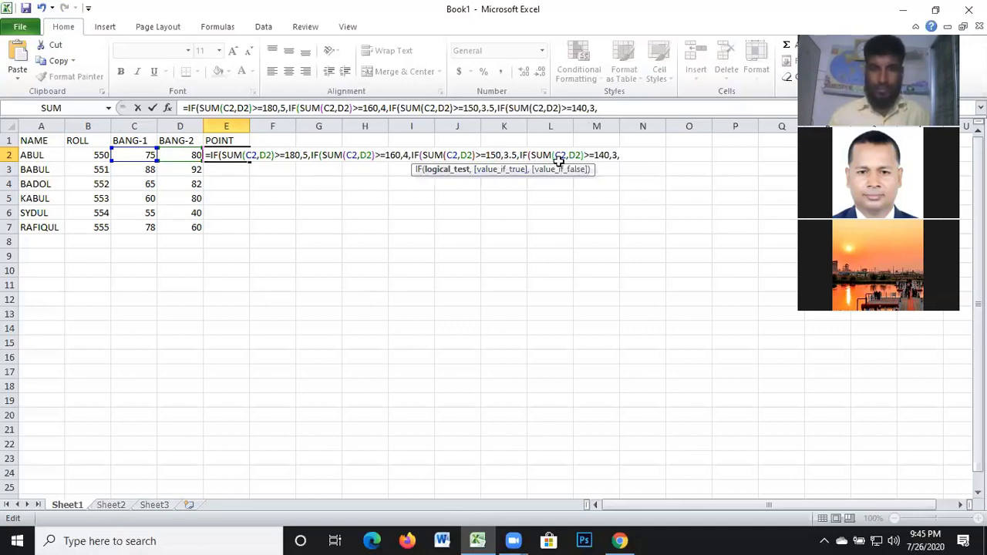
click(620, 155)
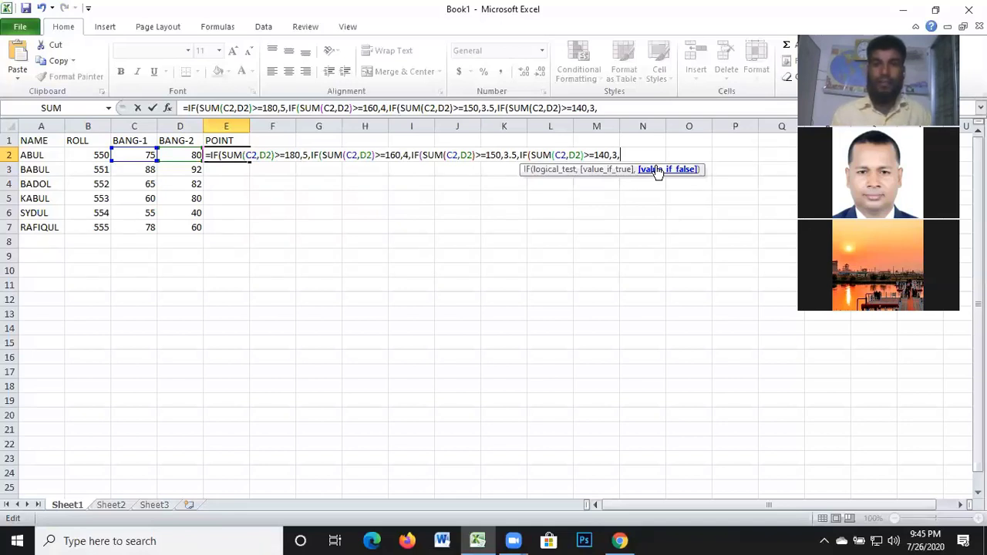
Add tiers to E2's formula: 2 at SUM(C2,D2)>=120, 1.5 at >=100, 0 at <=80
text(IF(SUM(C2,D2)>=)
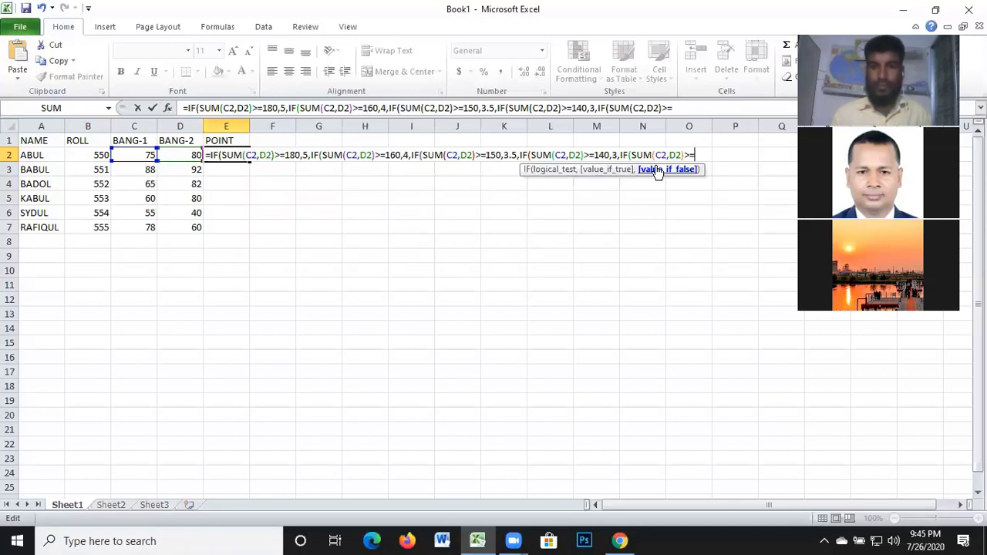
text(120)
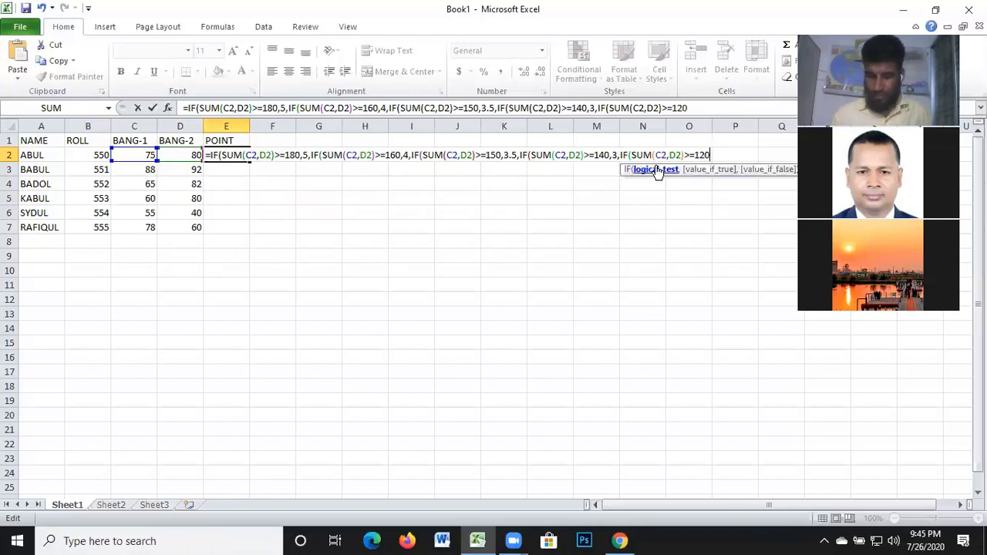
text(,)
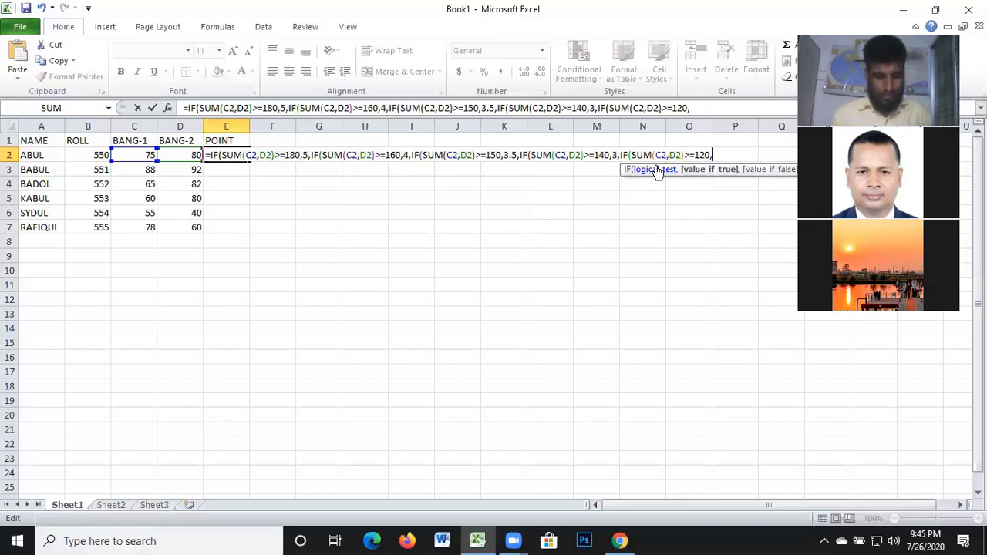
text(2,)
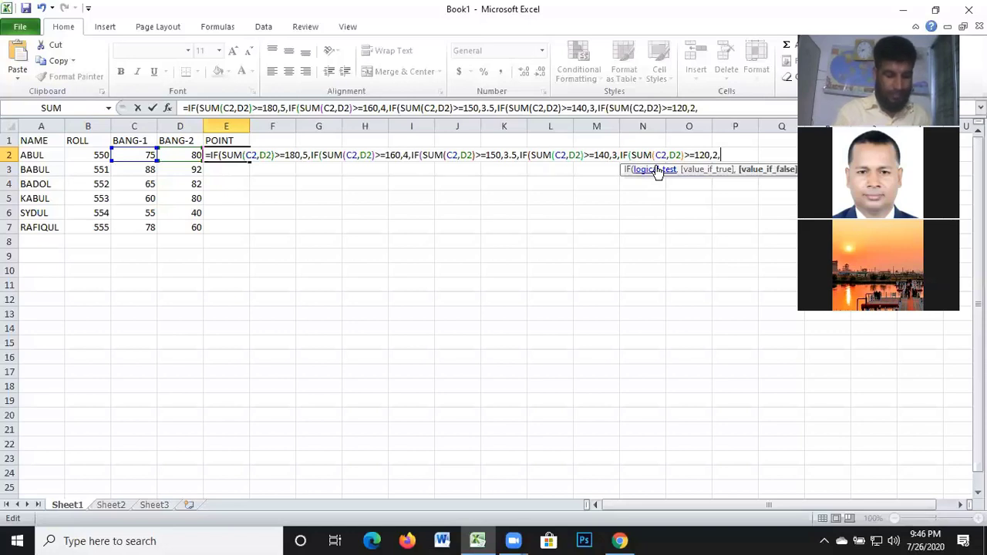
text(IF(SUM(C2,D2)>=)
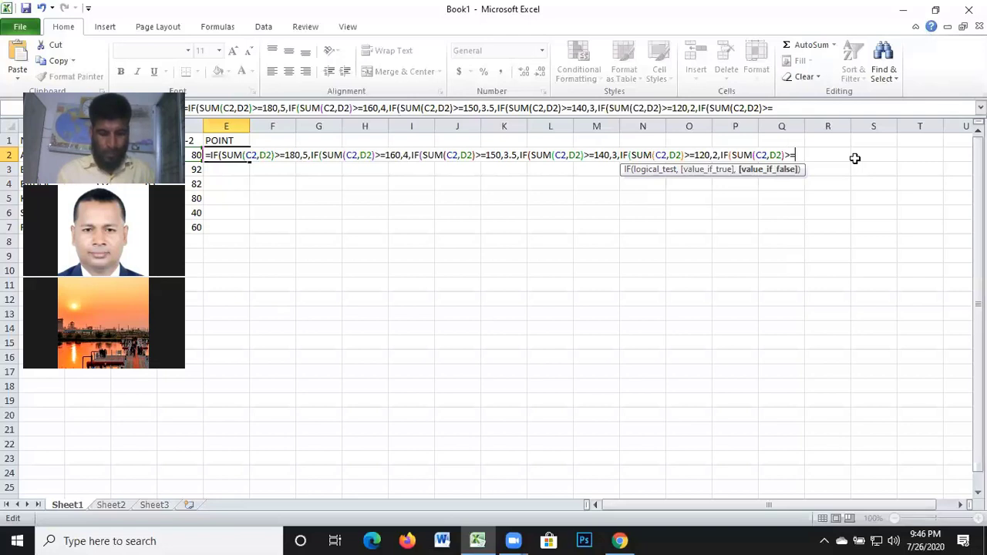
text(100)
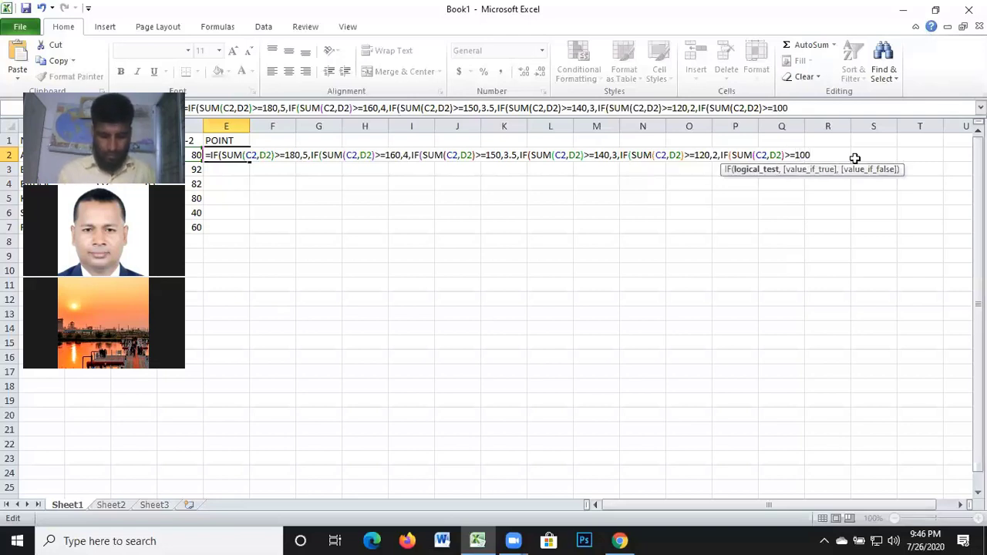
text(,)
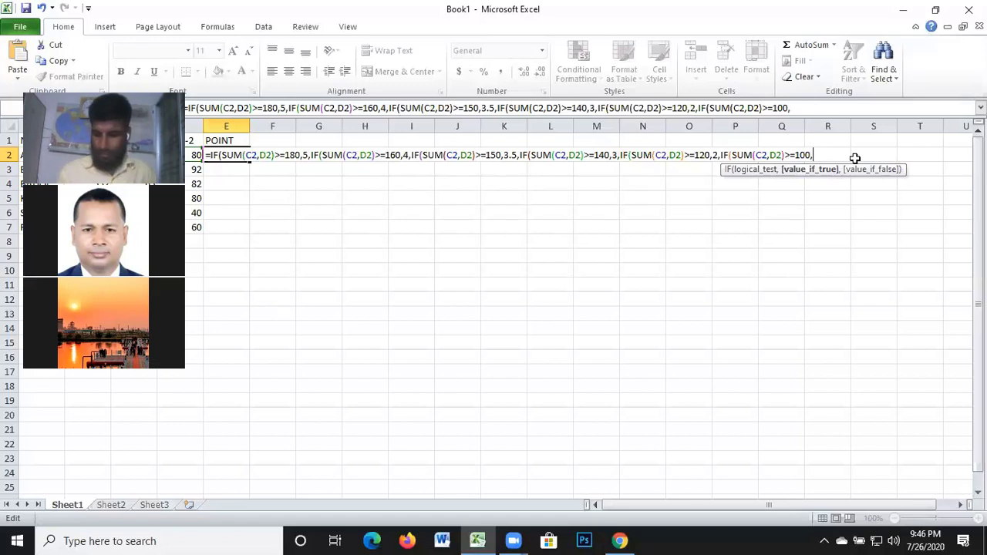
text(1)
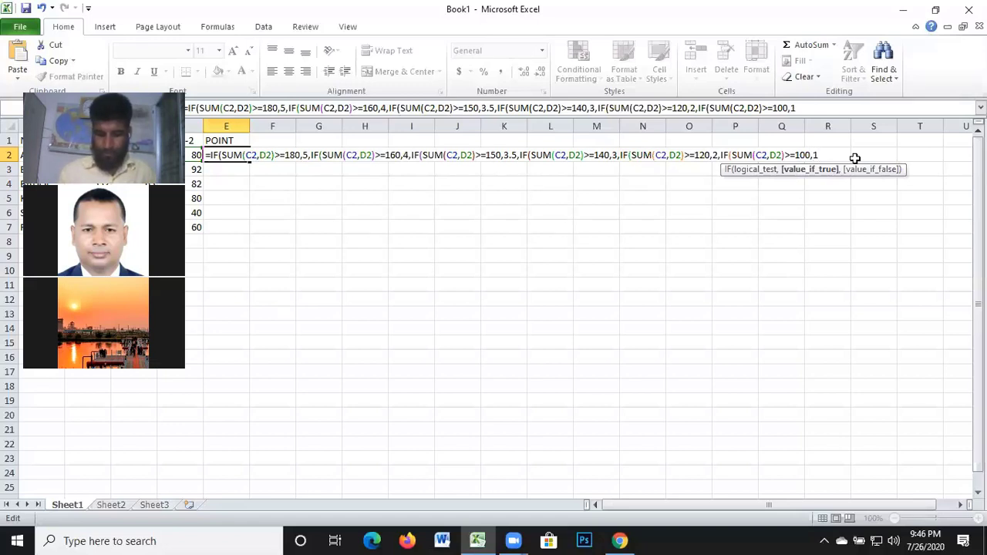
text(.2)
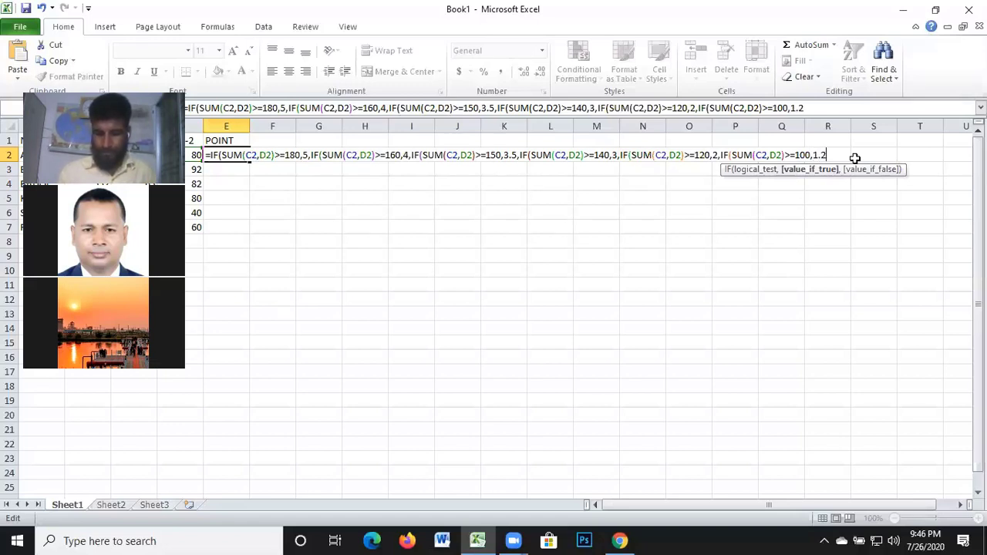
key(BackSpace)
text(5)
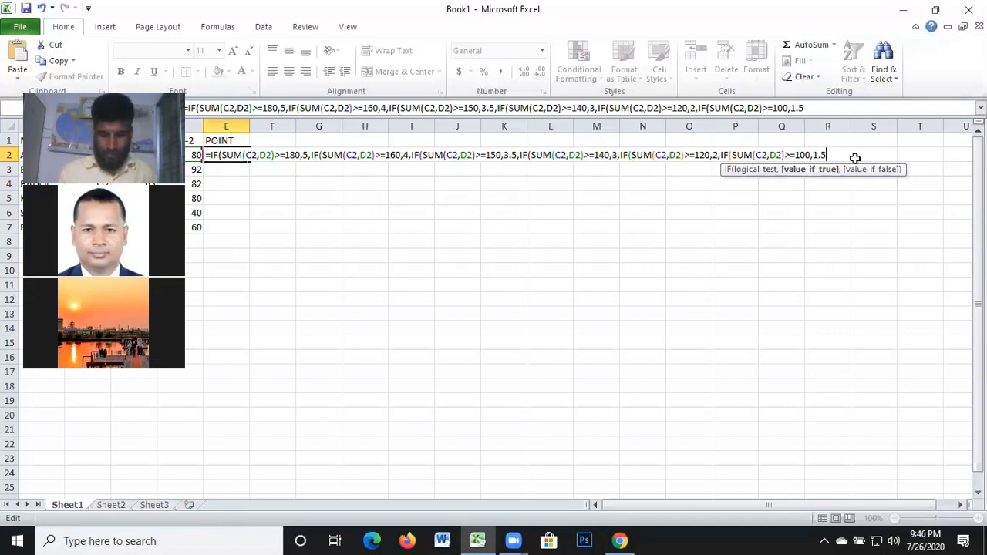
text(,)
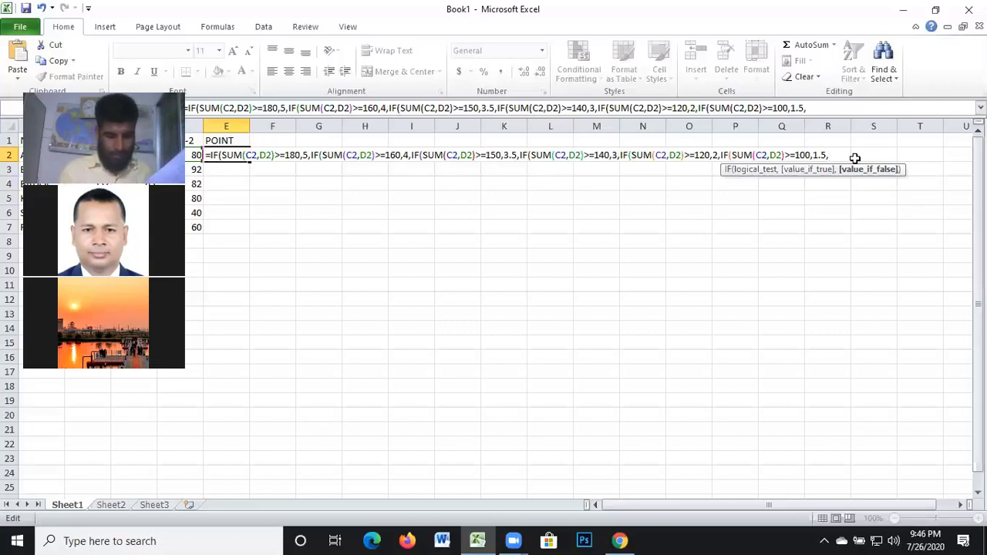
text(IF(SUM(C2,D2)>=)
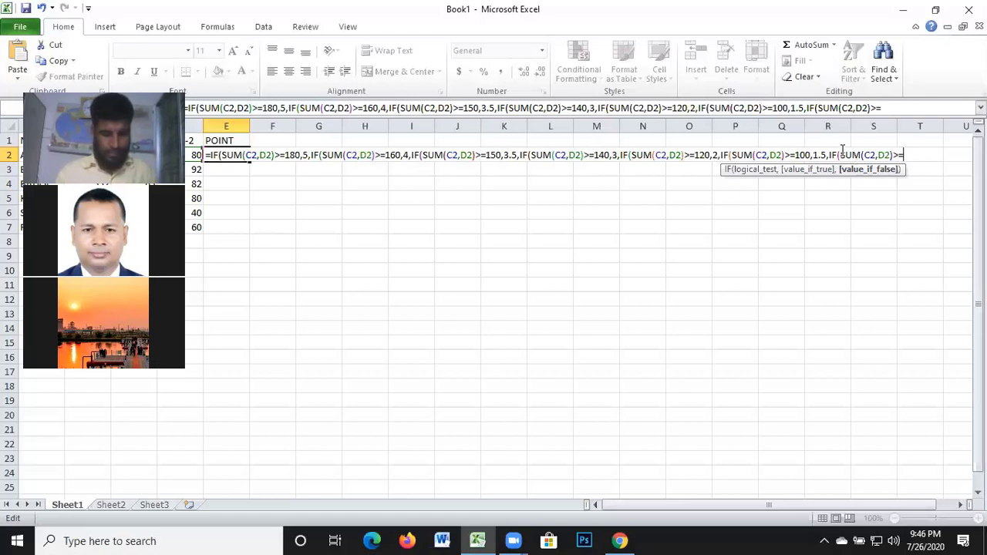
key(BackSpace)
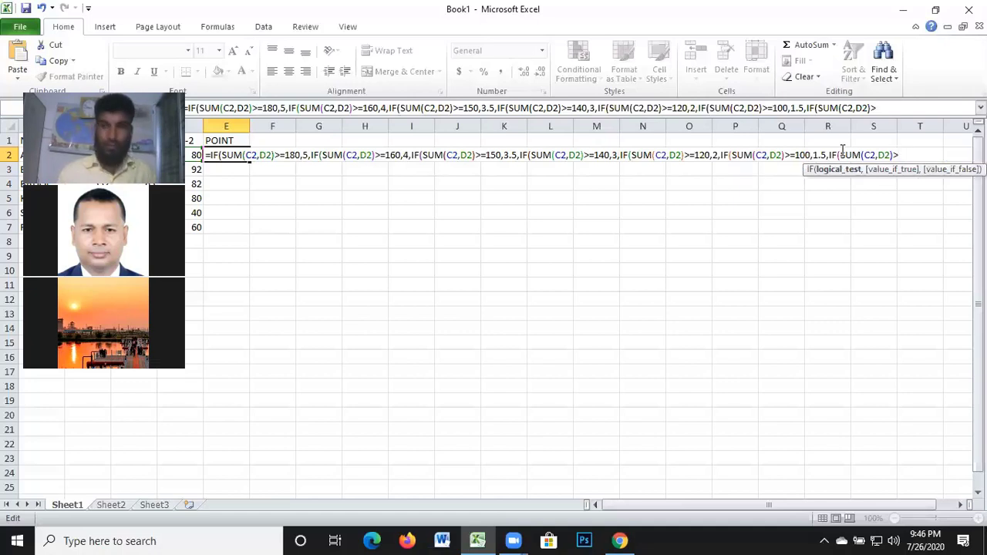
key(BackSpace)
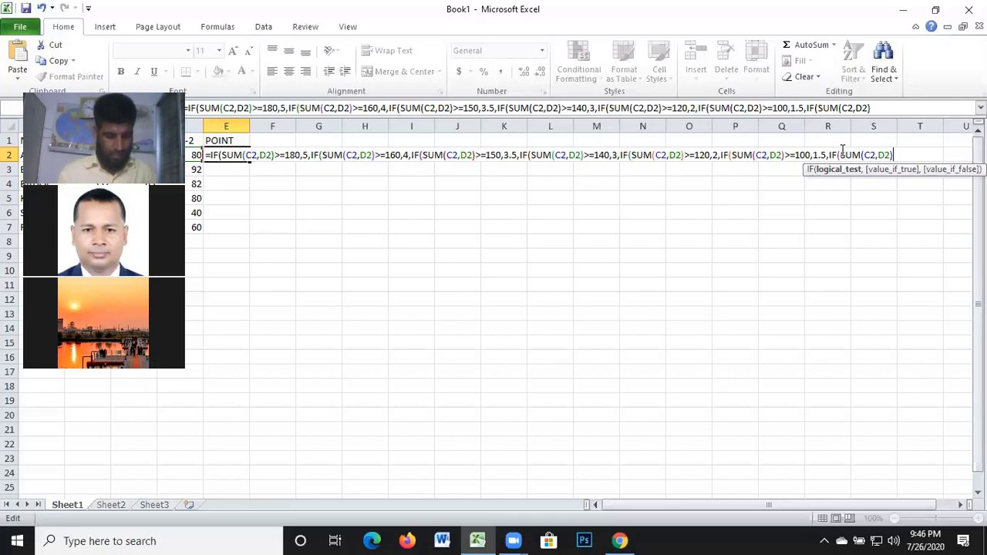
text(<)
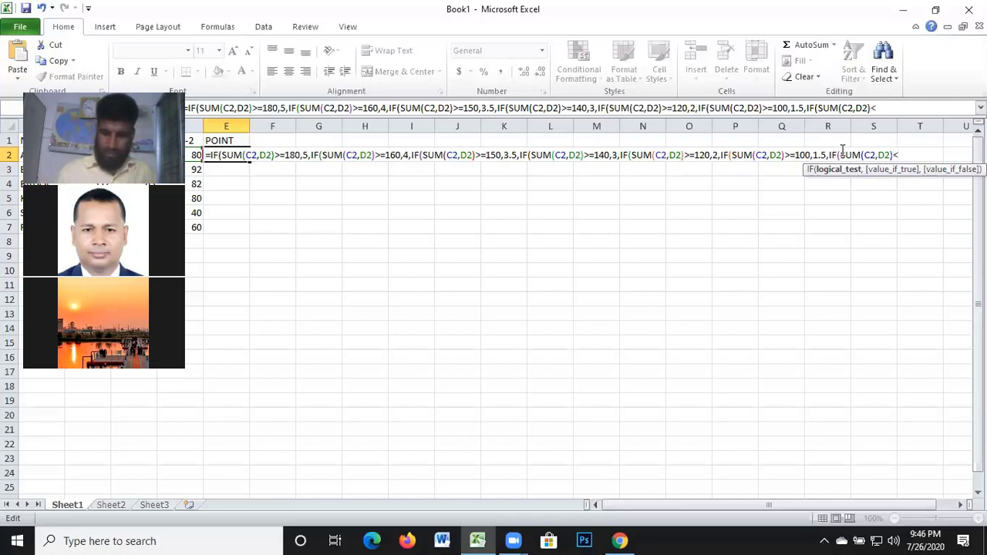
text(=)
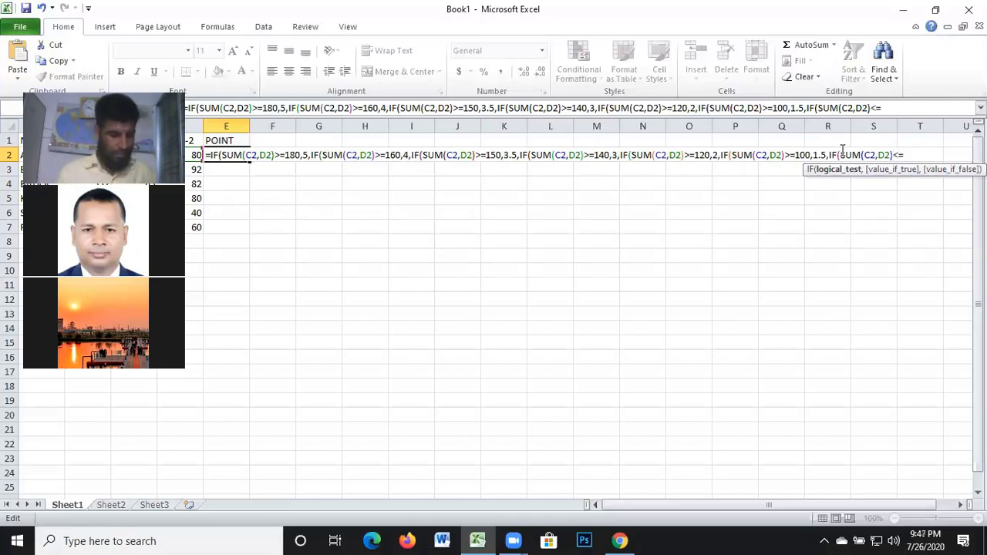
text(80)
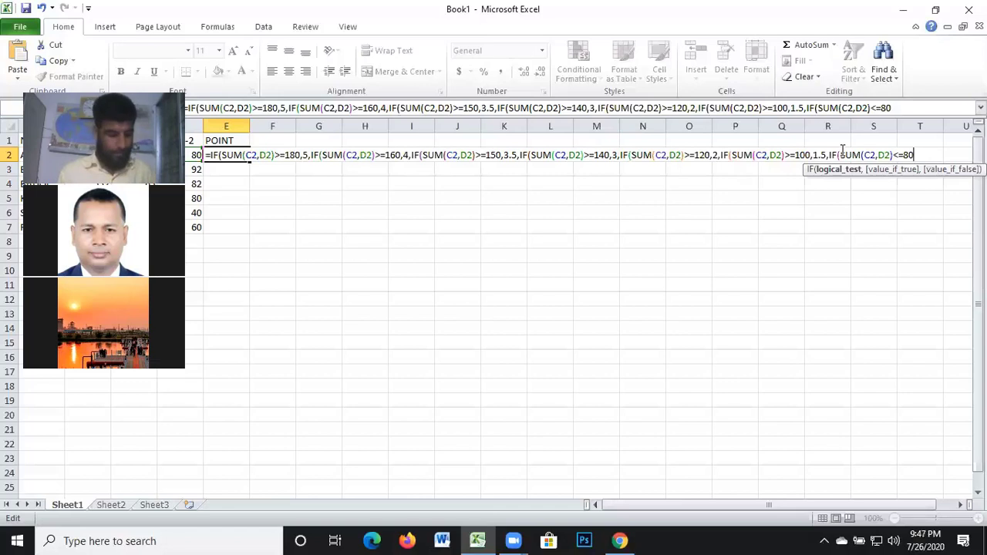
text(,)
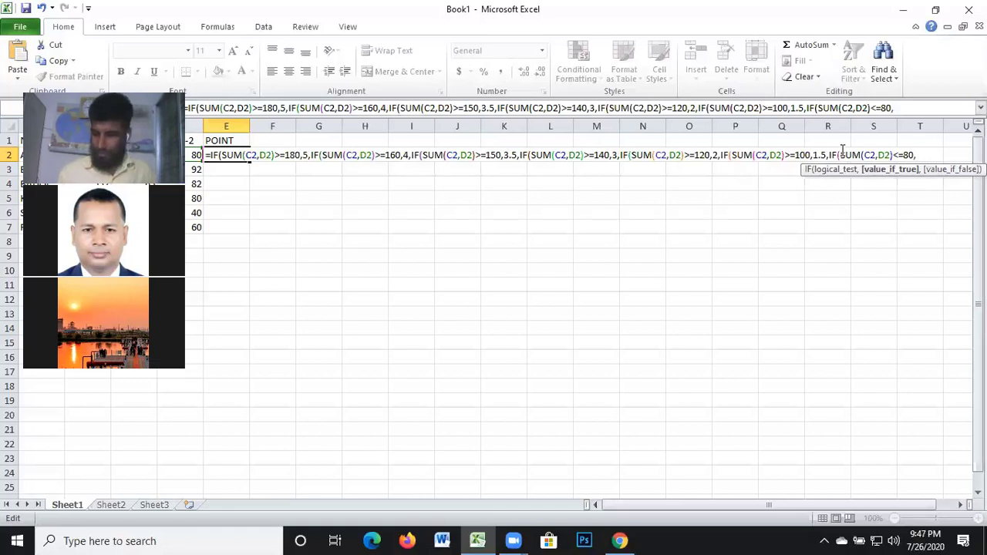
text(0)
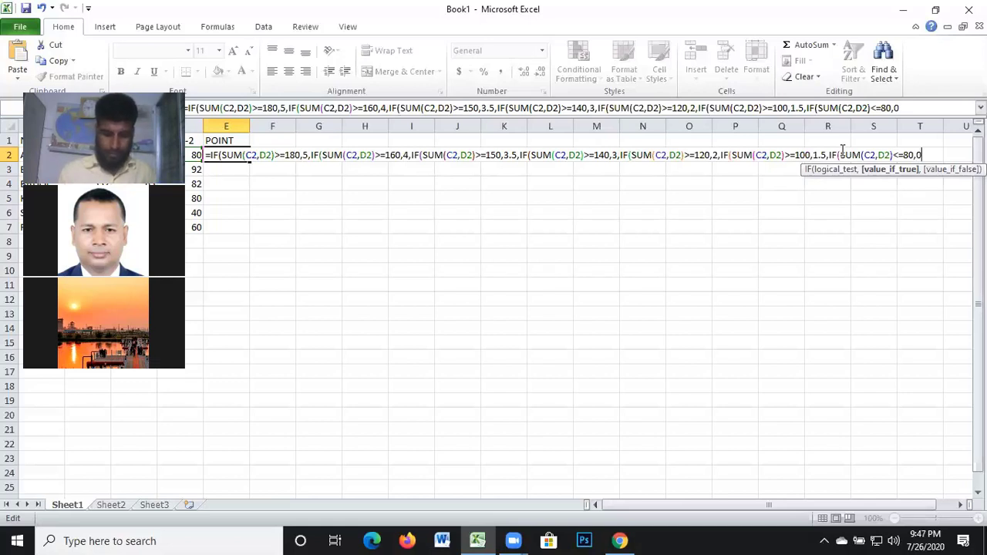
text(,)
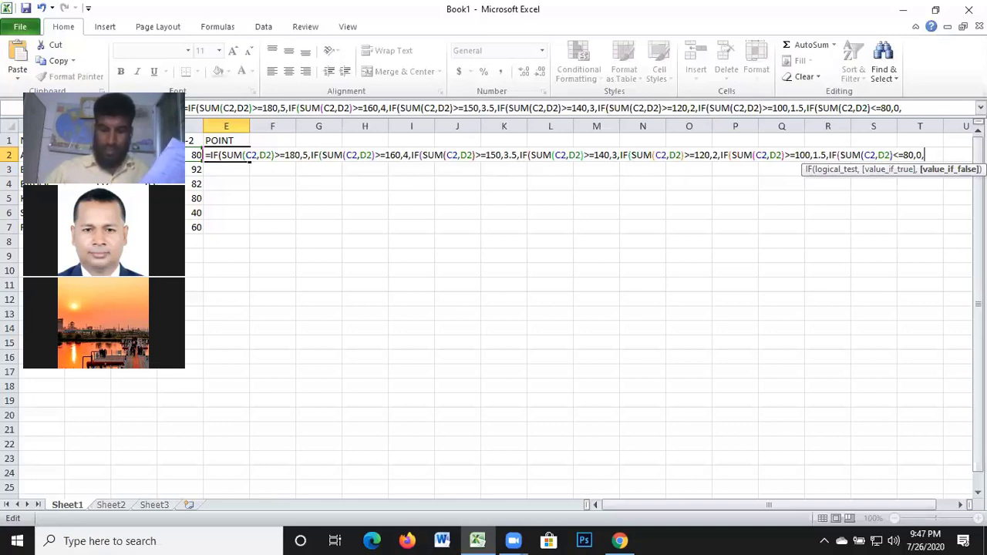
Type the closing parentheses that end every nested IF in E2's formula
text()))))
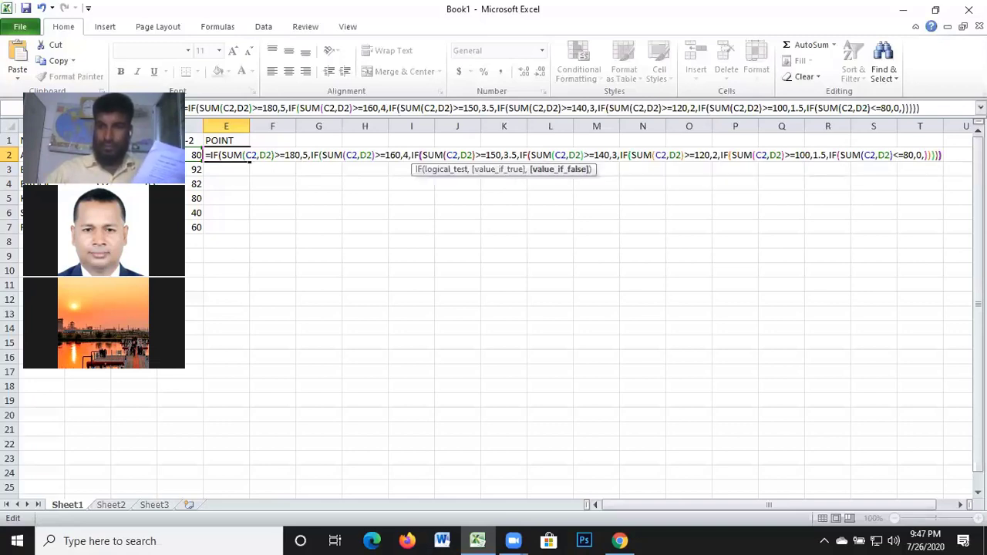
text())))
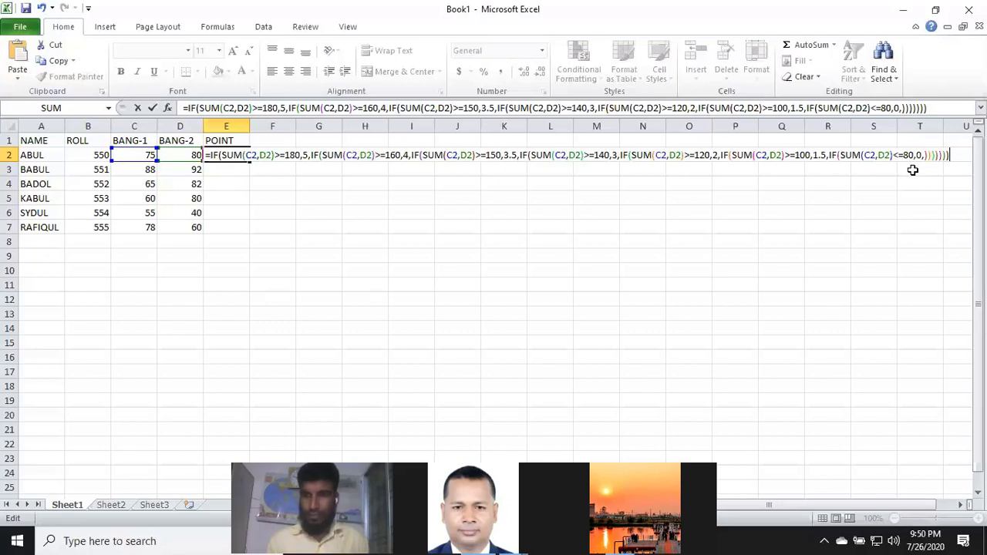
Enter E2's grading formula, which returns 3.5 for ABUL's total of 155, and reselect E2
key(Return)
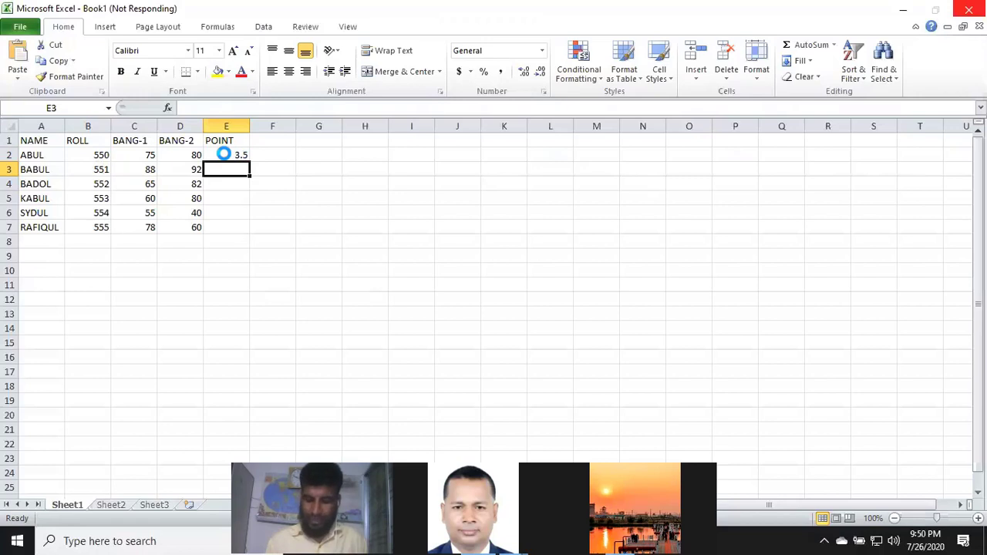
click(223, 154)
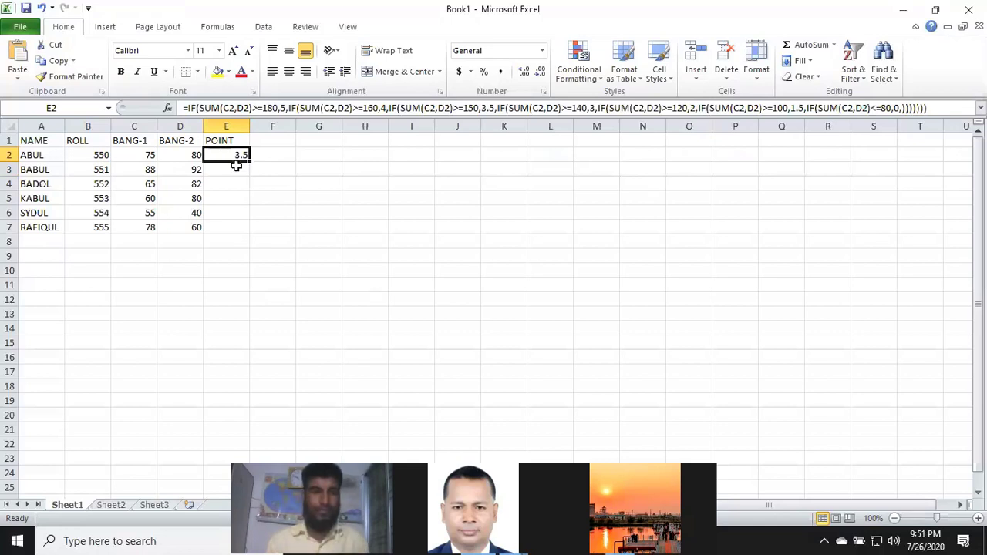
Fill E2's formula down to E7, giving the other students 5, 3, 3, 0 and 2
drag(250, 160, 255, 214)
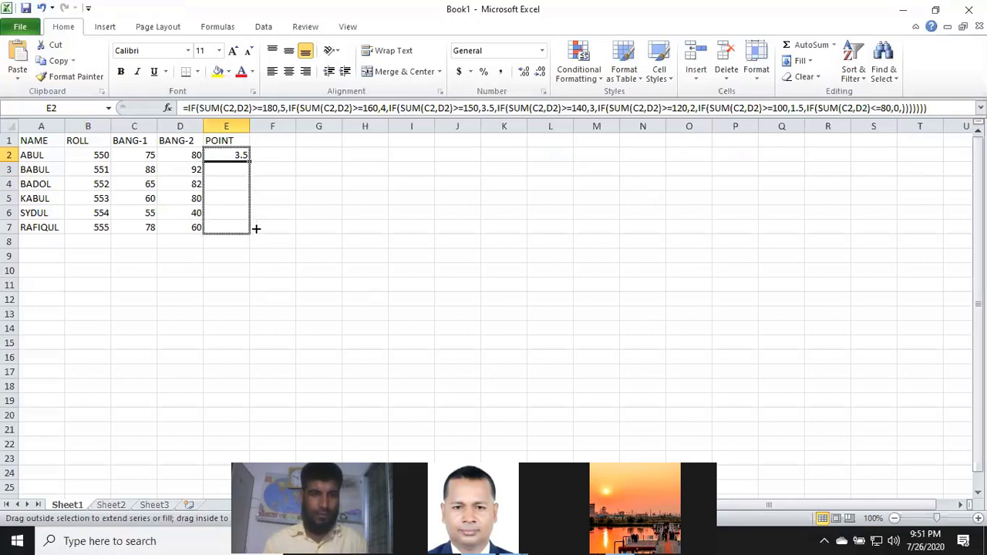
drag(255, 214, 257, 228)
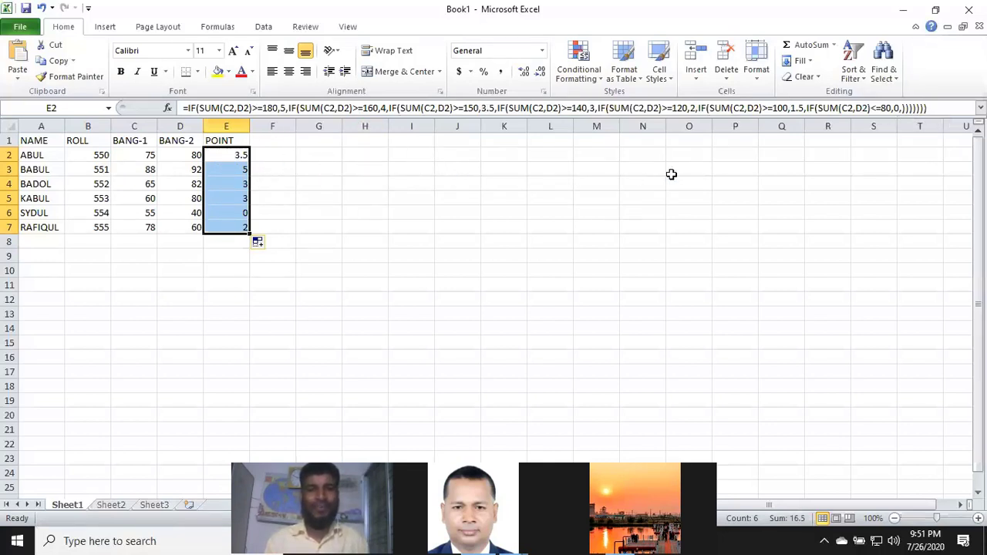
click(271, 142)
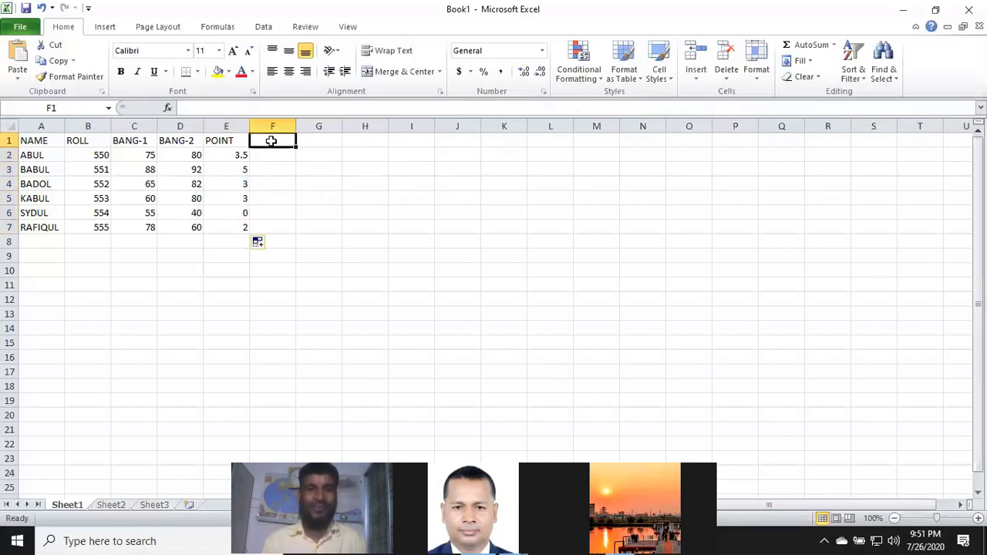
click(241, 159)
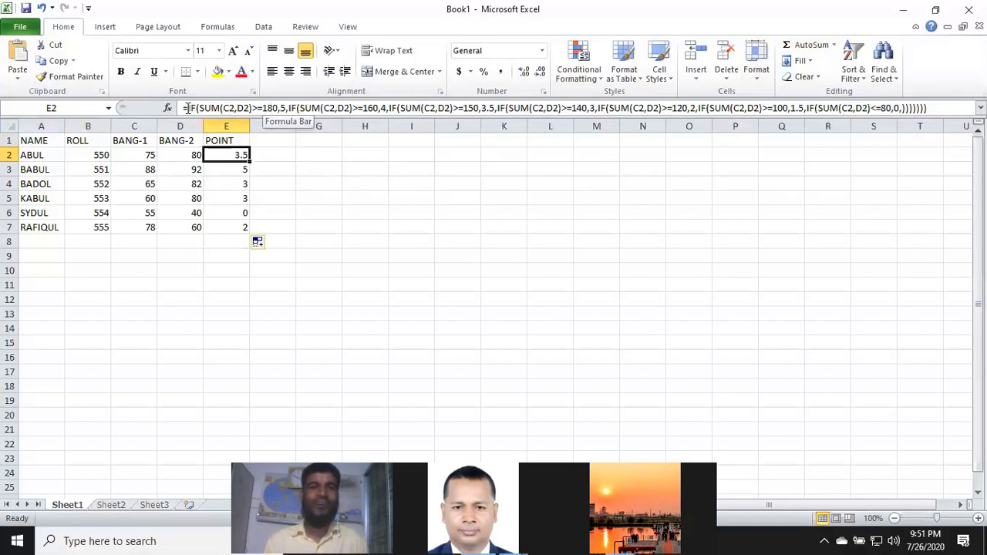
drag(182, 108, 934, 111)
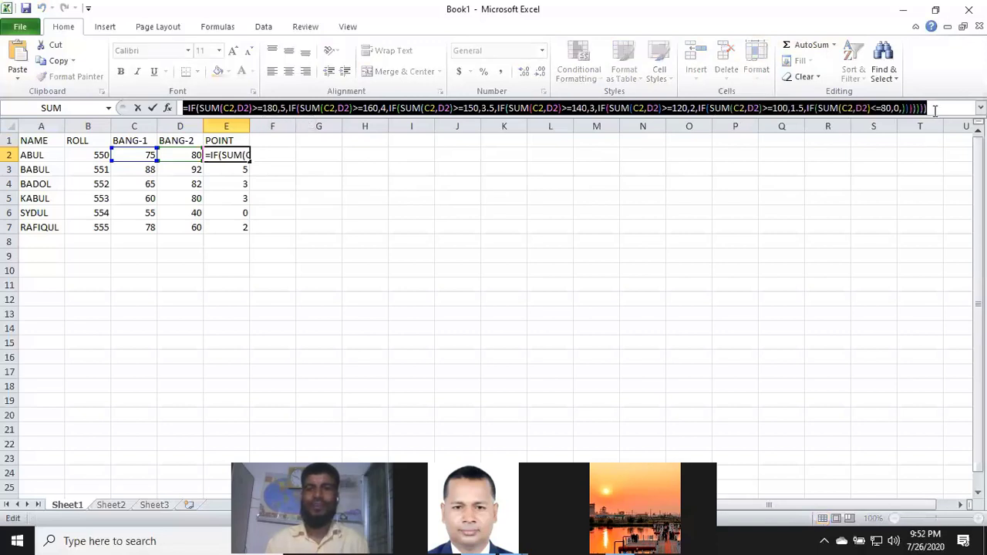
click(934, 110)
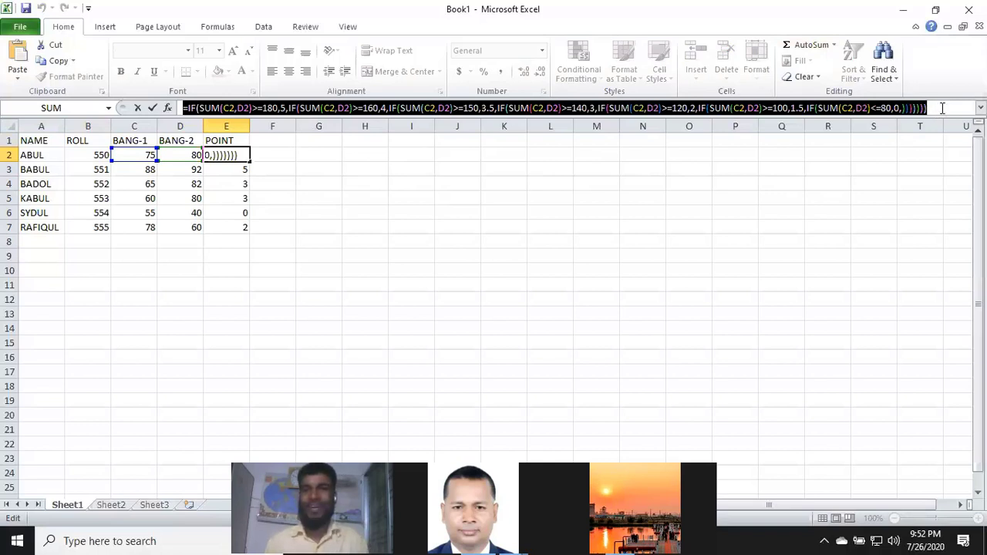
click(941, 109)
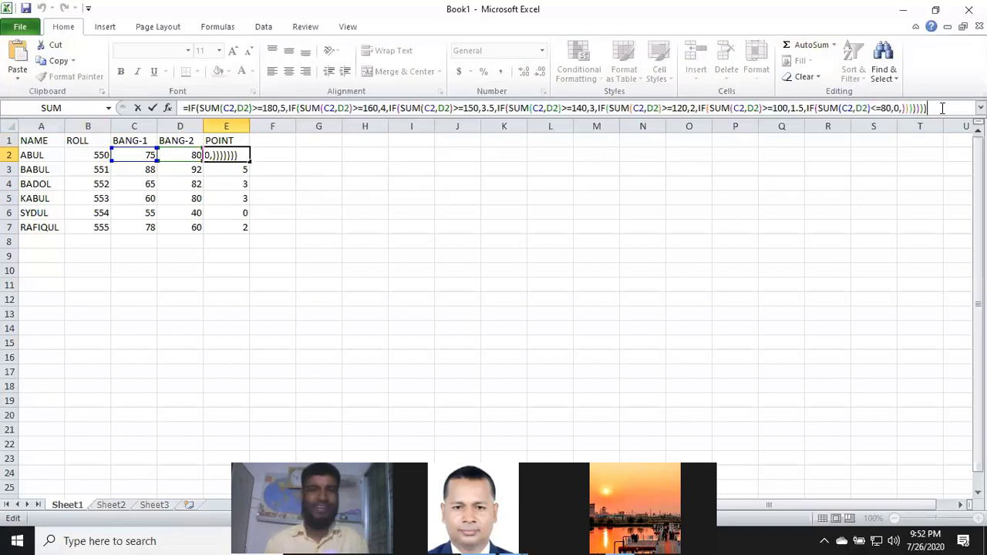
key(Return)
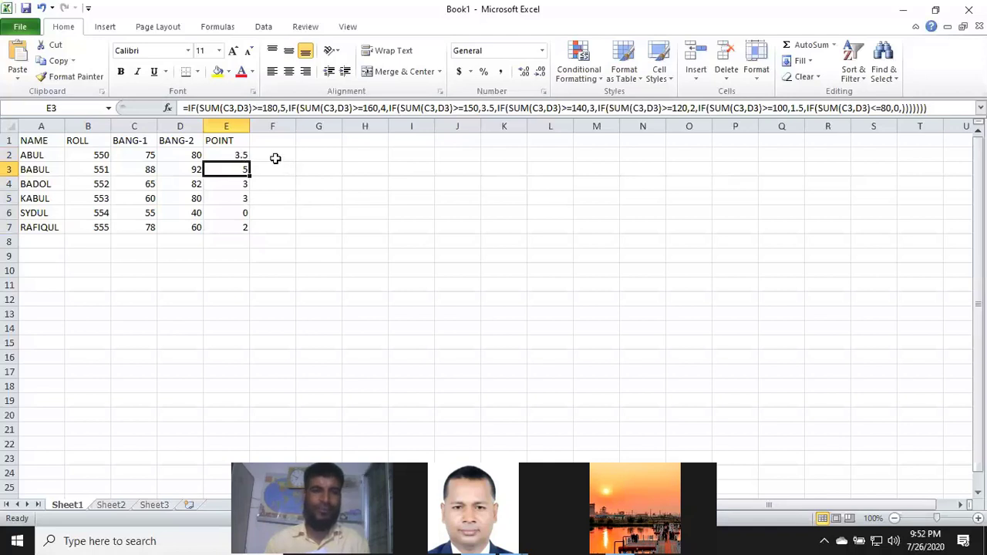
click(276, 158)
click(267, 140)
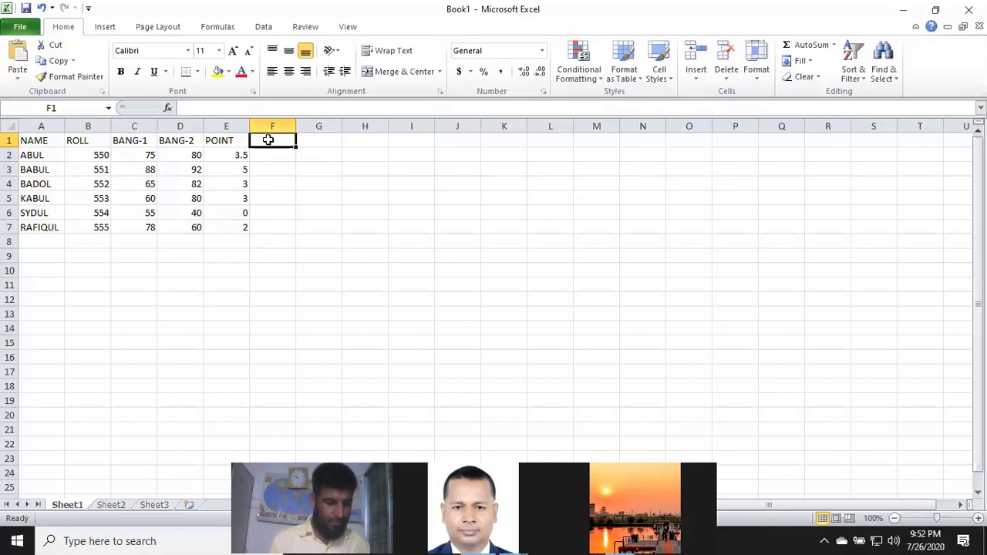
Enter the ENG-1 heading in F1 and marks 70, 90, 60, 55 in F2:F5
text(E)
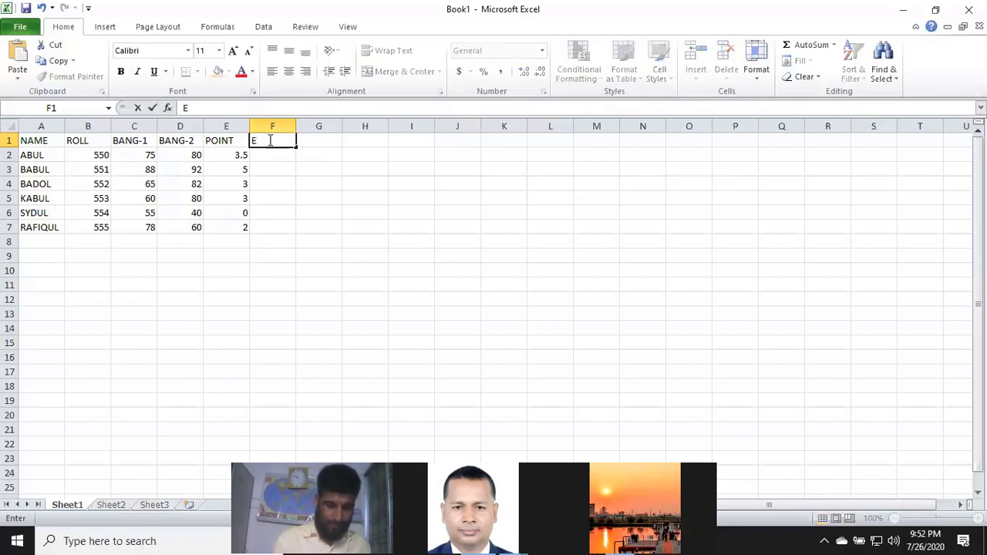
text(NG)
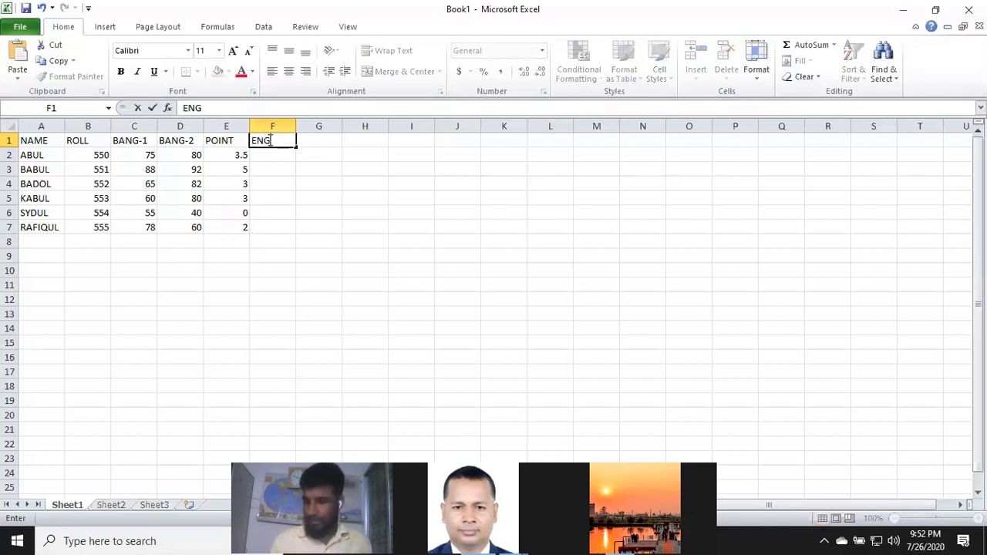
text(-1)
key(Return)
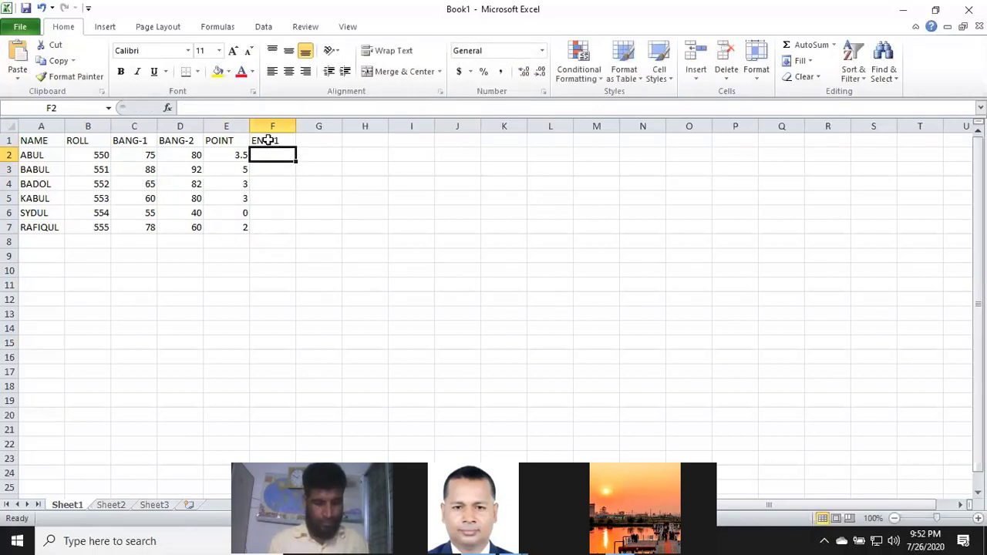
text(7)
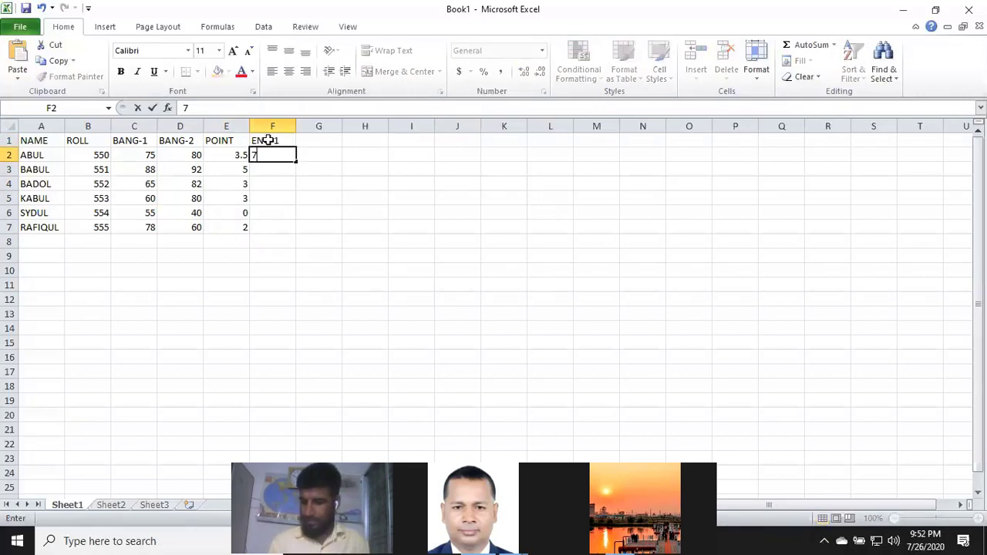
text(0)
key(Return)
text(9)
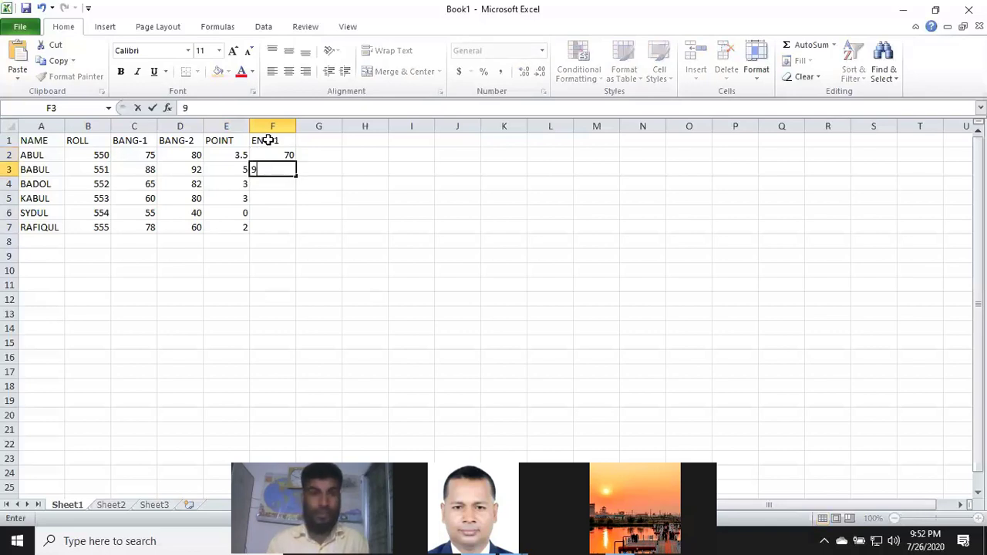
text(0)
key(Return)
text(60)
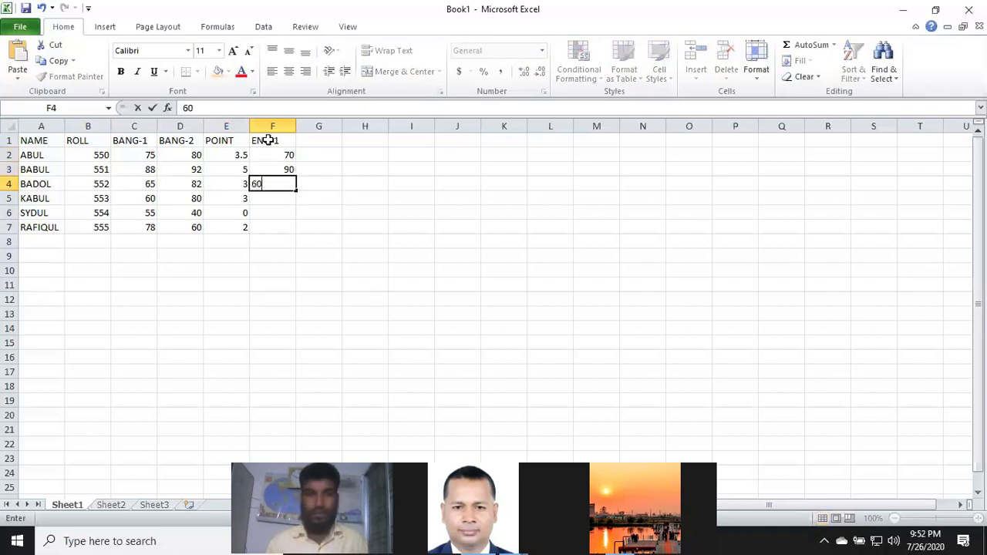
key(Return)
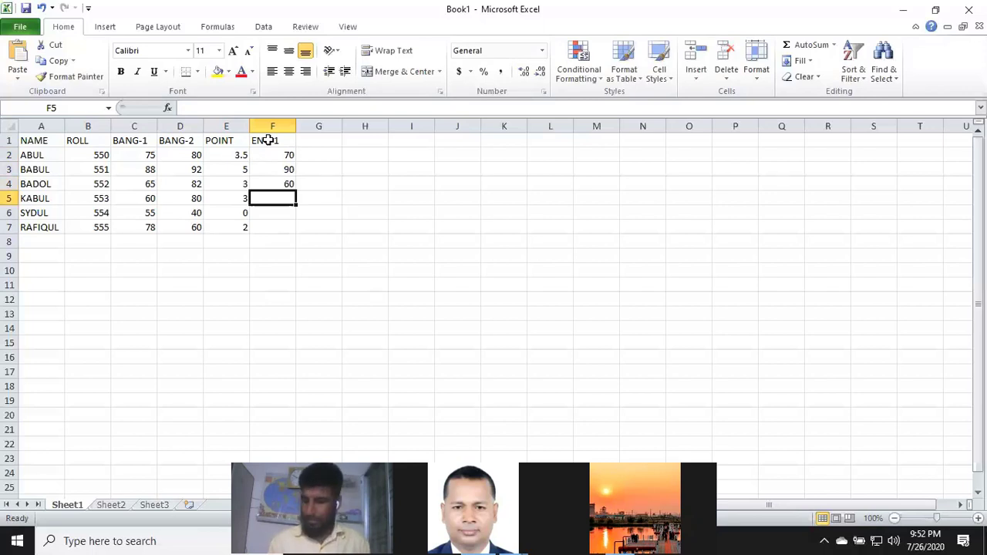
text(55)
key(Return)
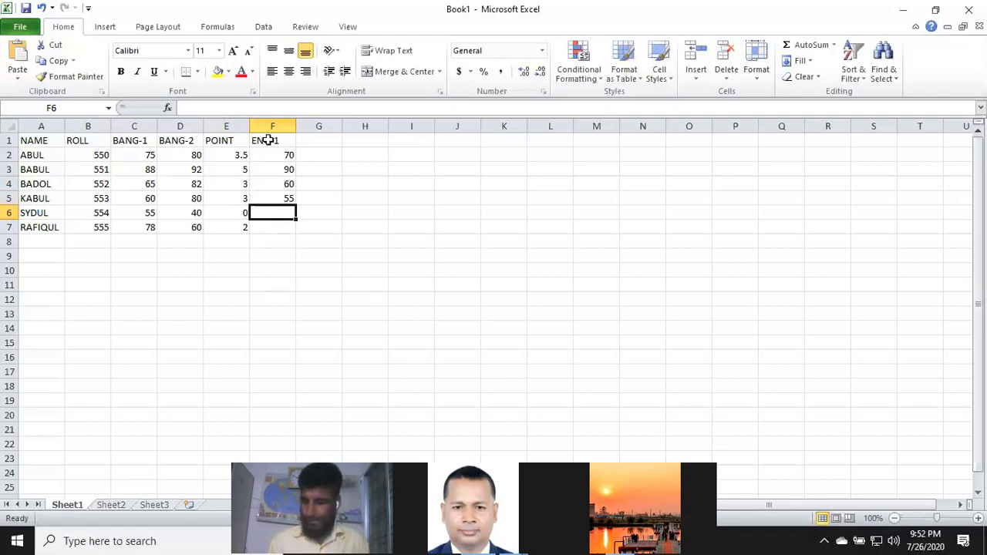
Correct and enter SYDUL's ENG-1 mark 30 in F6
text(30)
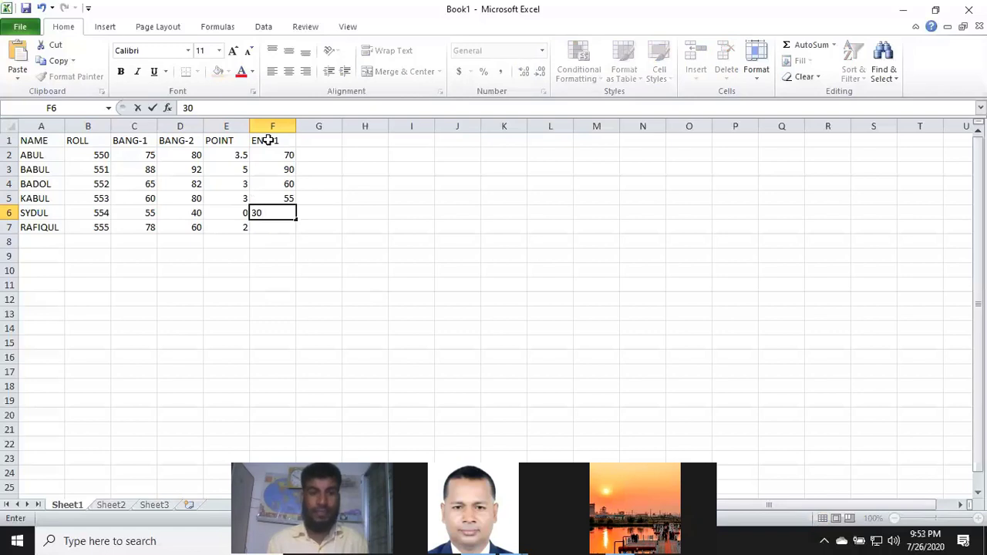
key(BackSpace)
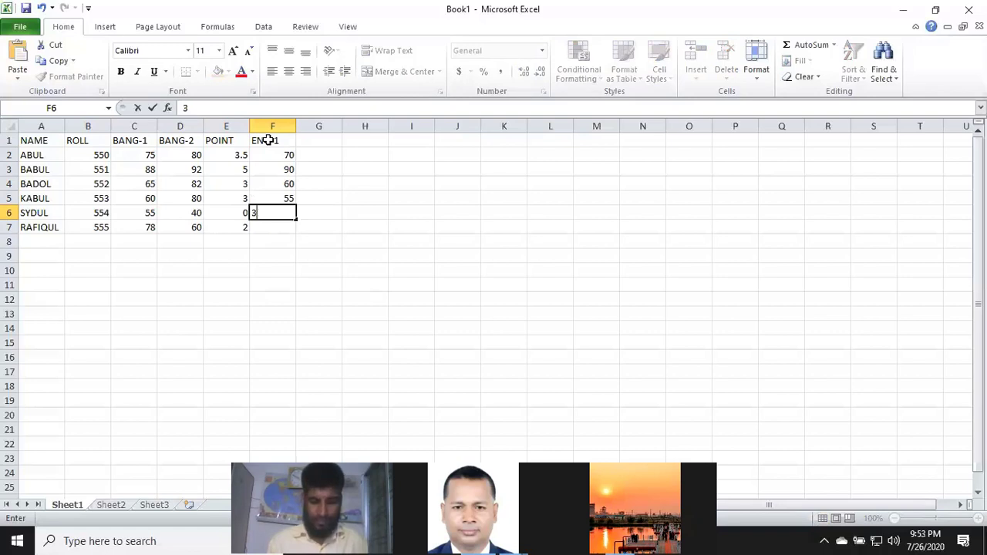
key(BackSpace)
key(Up)
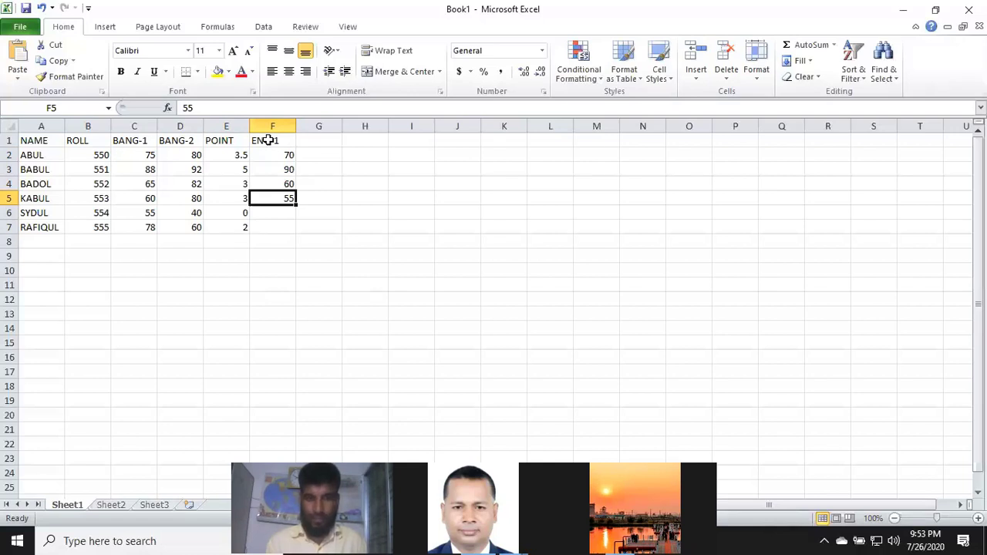
key(Down)
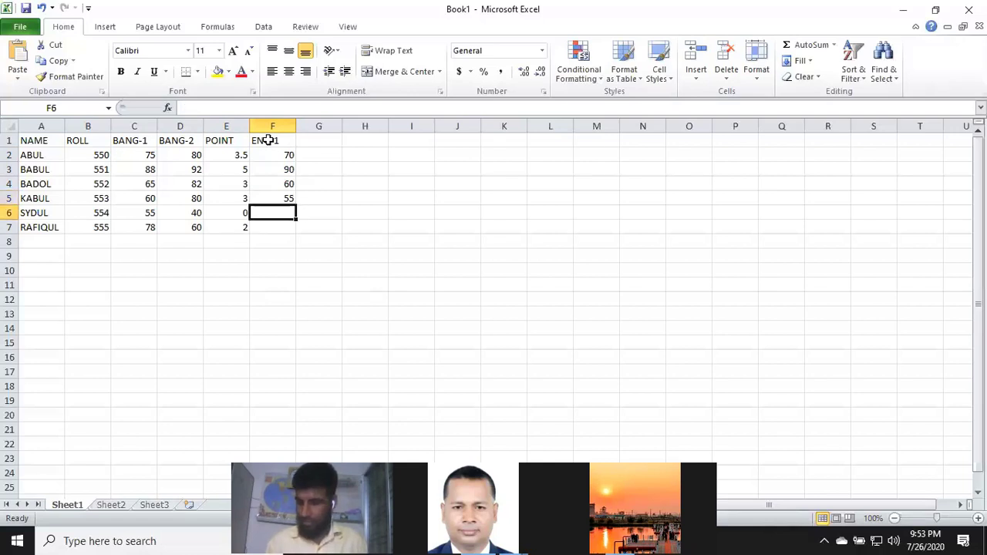
text(30)
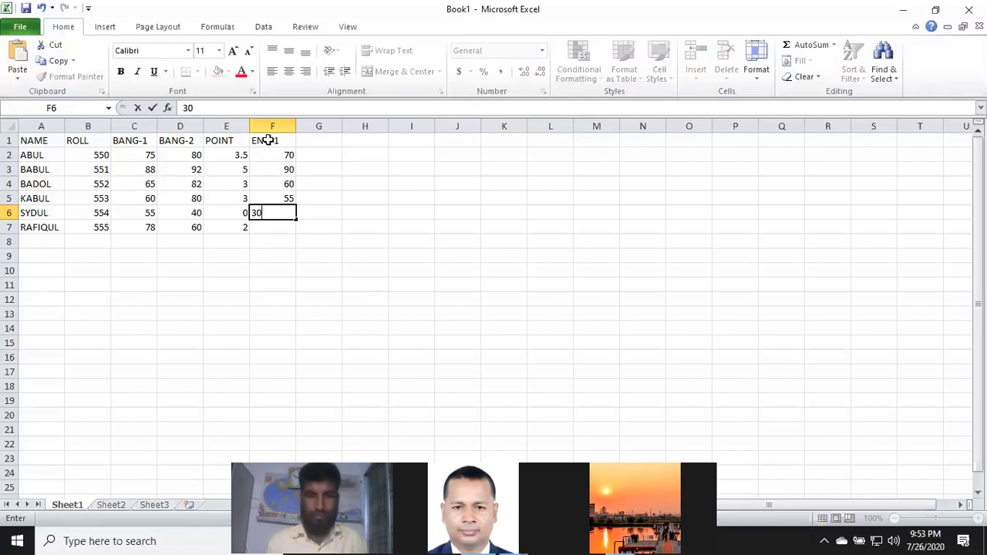
key(Return)
Enter RAFIQUL's ENG-1 mark 55, then 85, 80, 75, 65, 55, 30 down G1:G6
text(55)
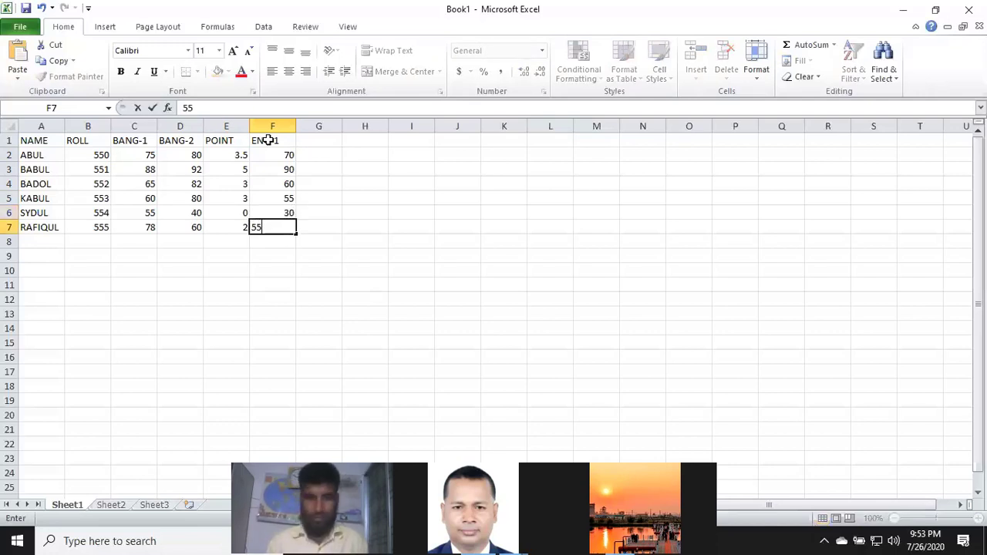
click(317, 144)
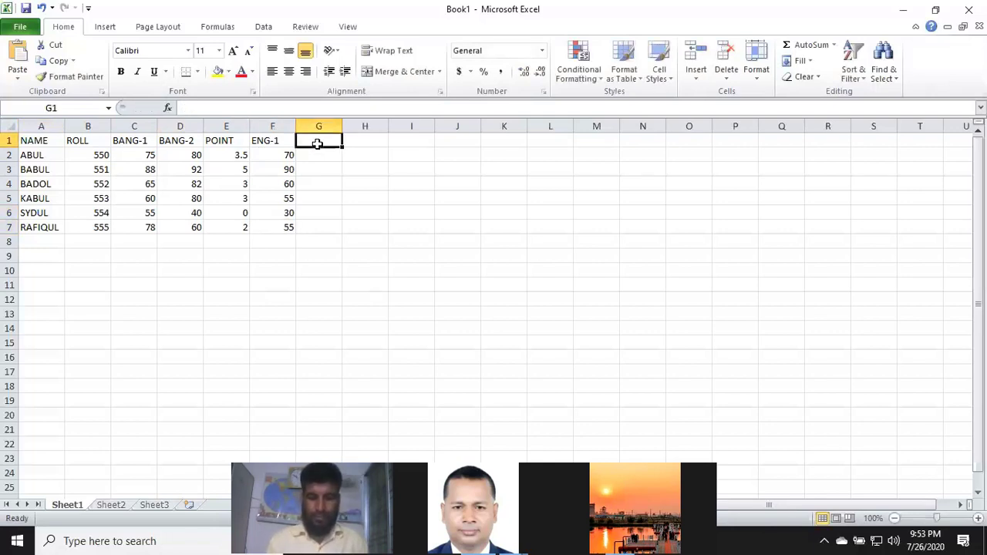
text(85)
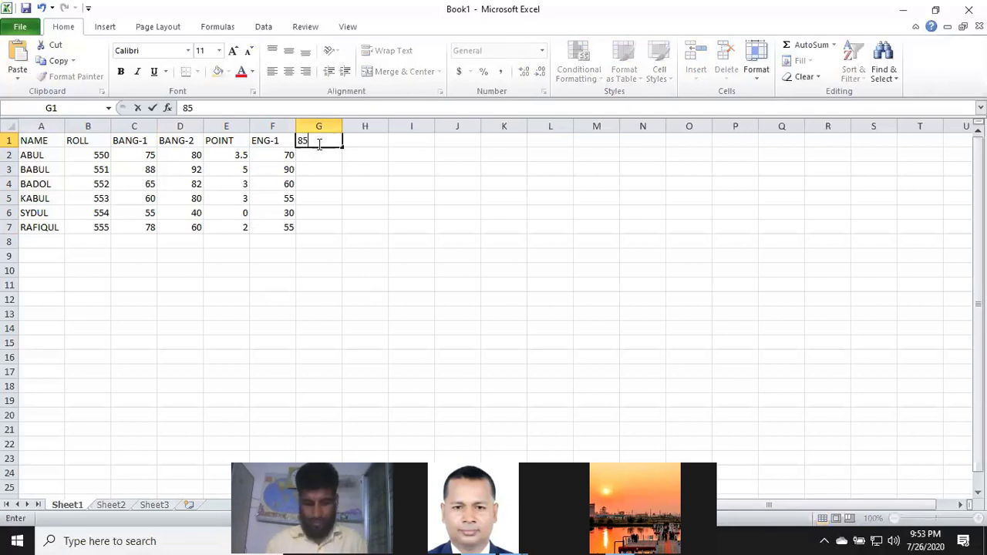
key(Return)
text(80)
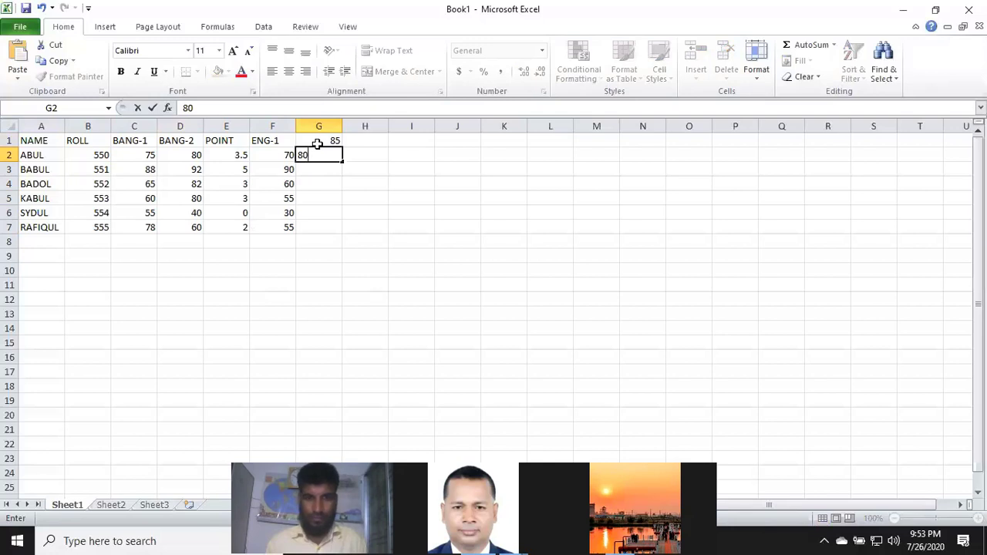
key(Return)
text(75)
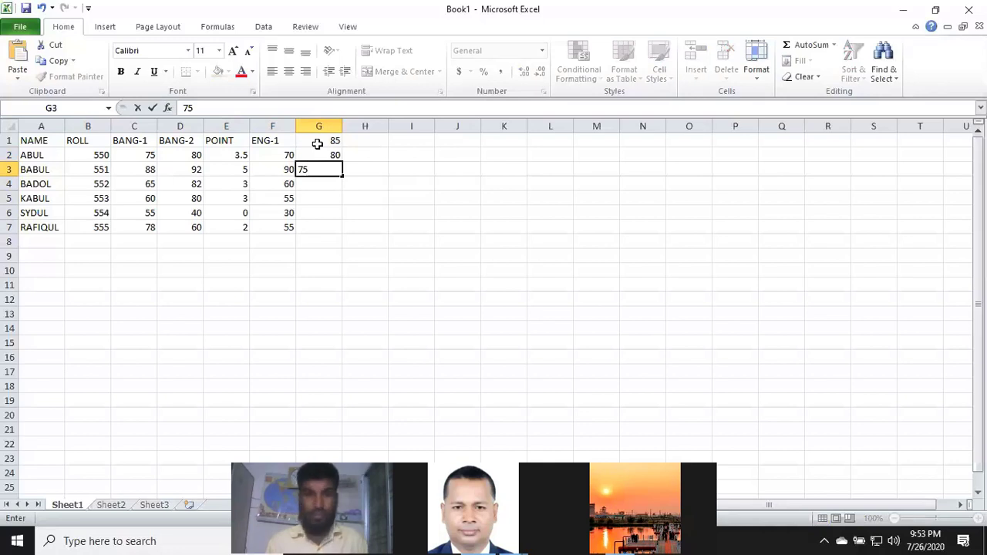
key(Return)
text(65)
key(Return)
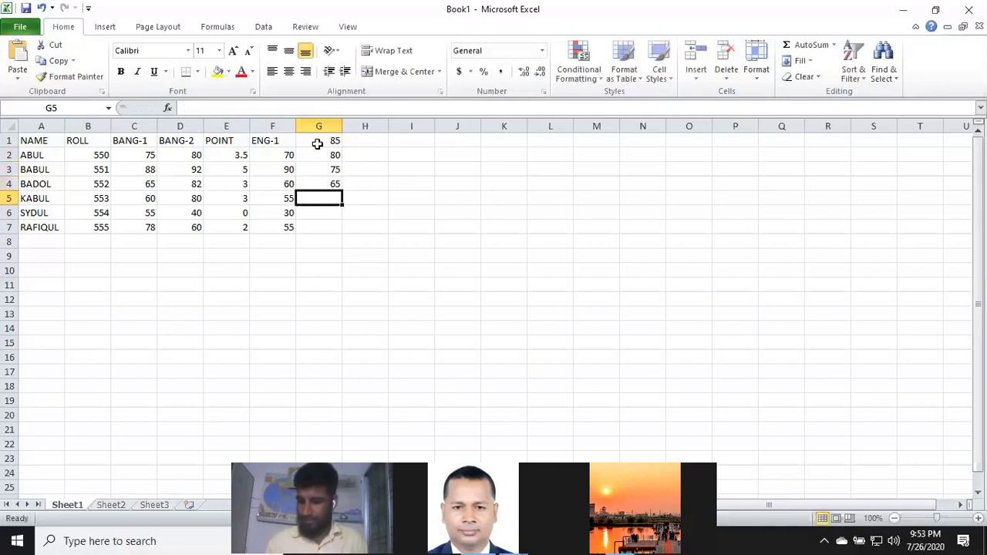
text(55)
key(Return)
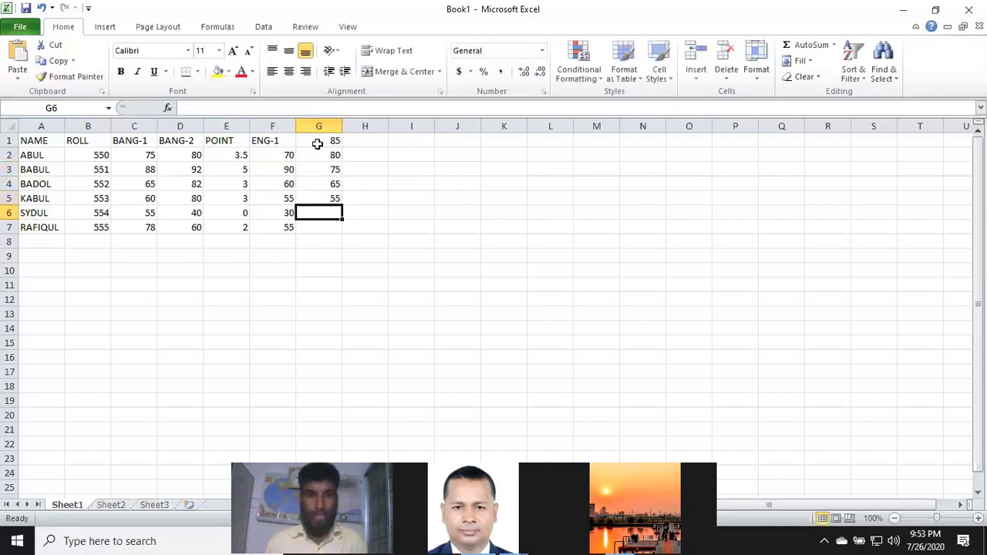
text(30)
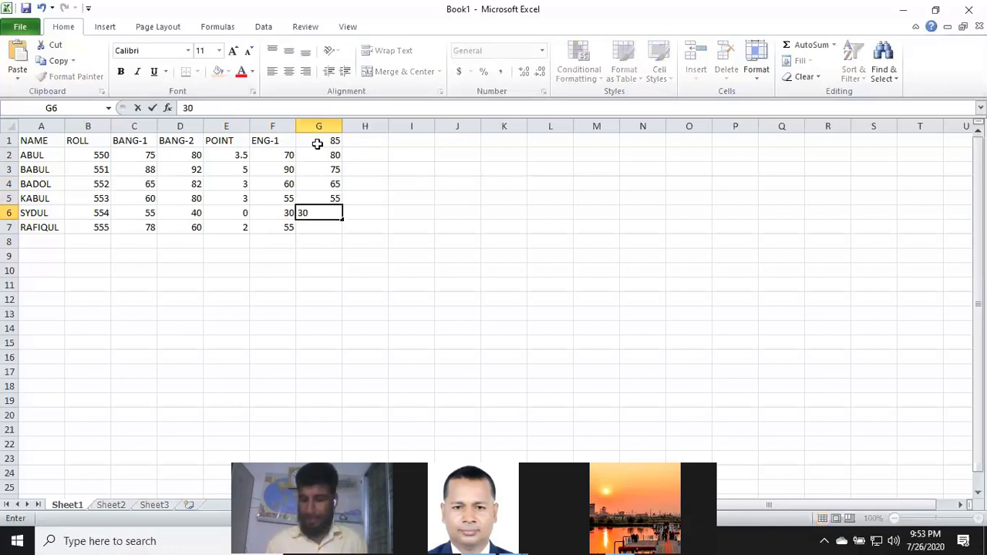
key(Return)
key(Right)
key(Up)
key(Up)
key(Up)
key(Up)
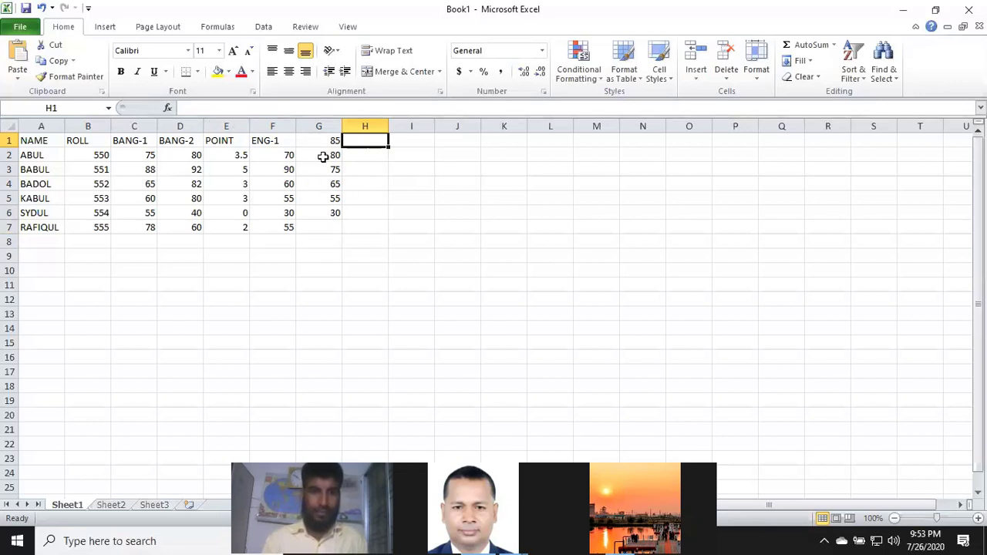
Move the G1:G6 marks down one row into G2:G7
click(328, 141)
click(379, 199)
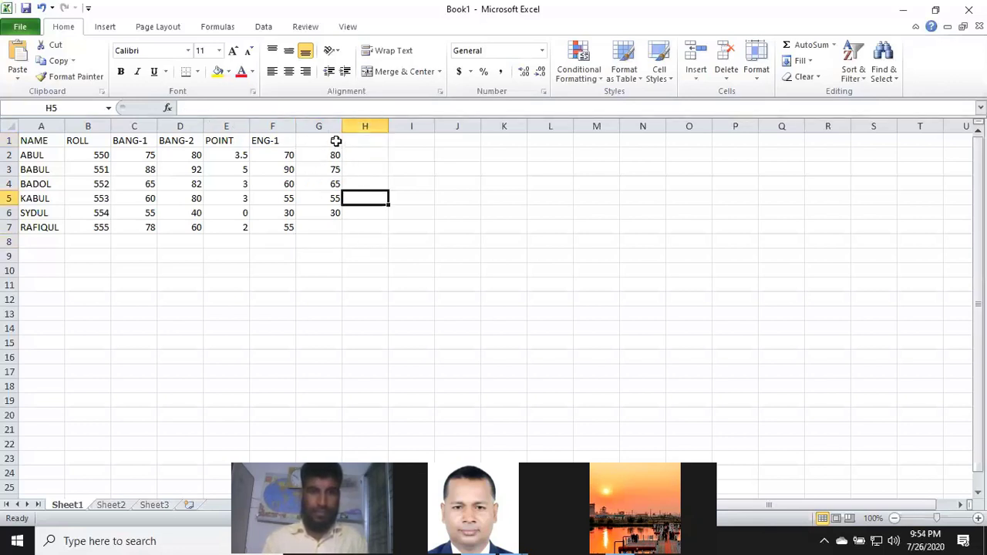
drag(327, 140, 326, 212)
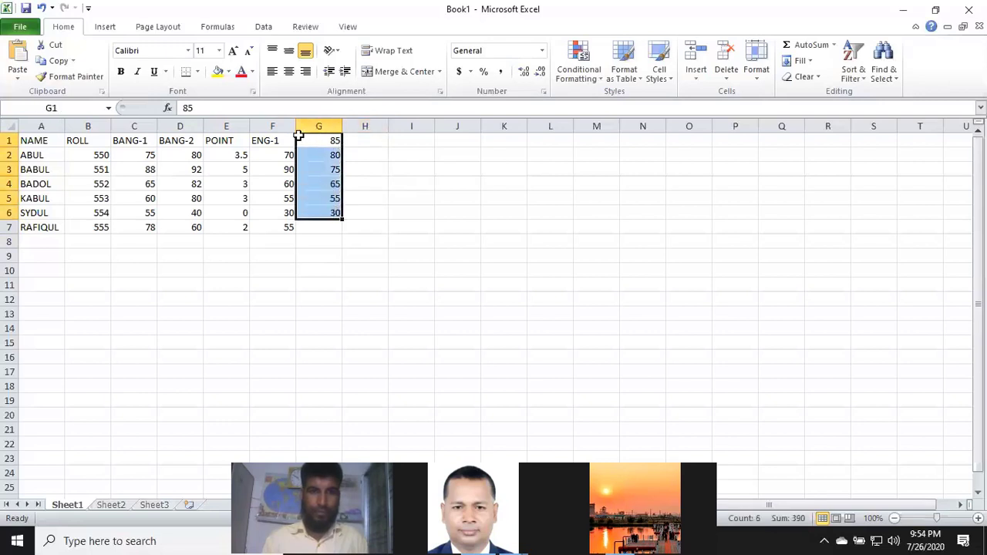
drag(298, 136, 303, 155)
click(311, 139)
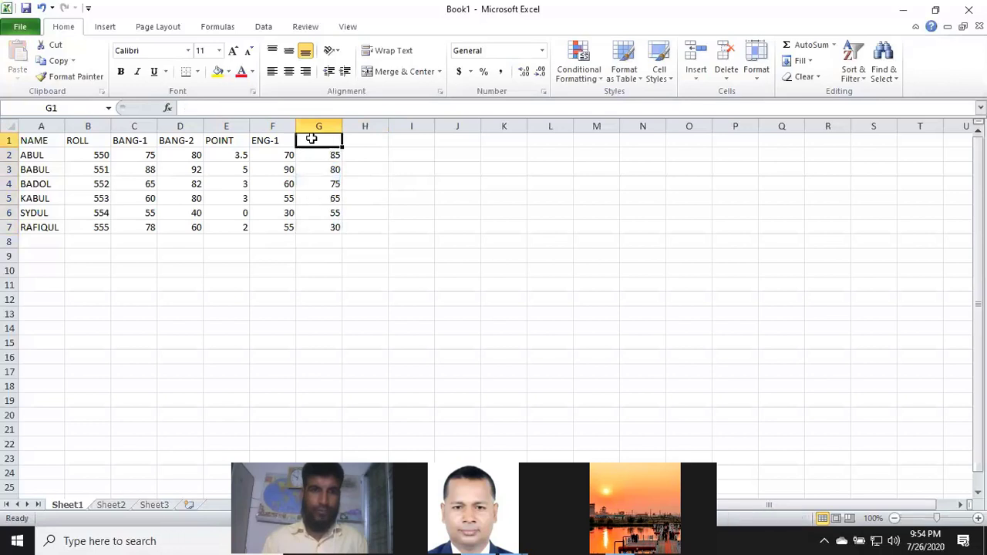
Label G1 as ENG-2 and H1 as POINT
text(E)
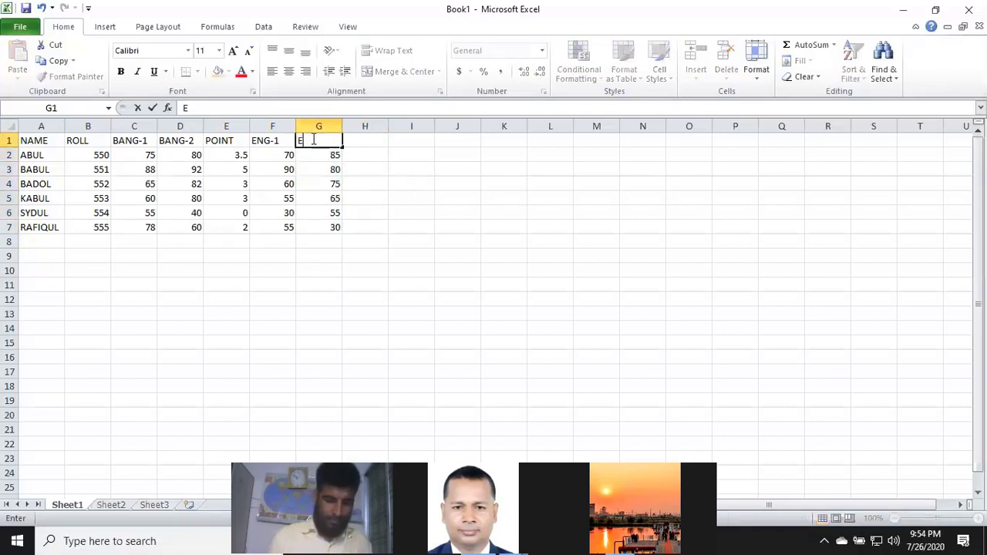
text(NG)
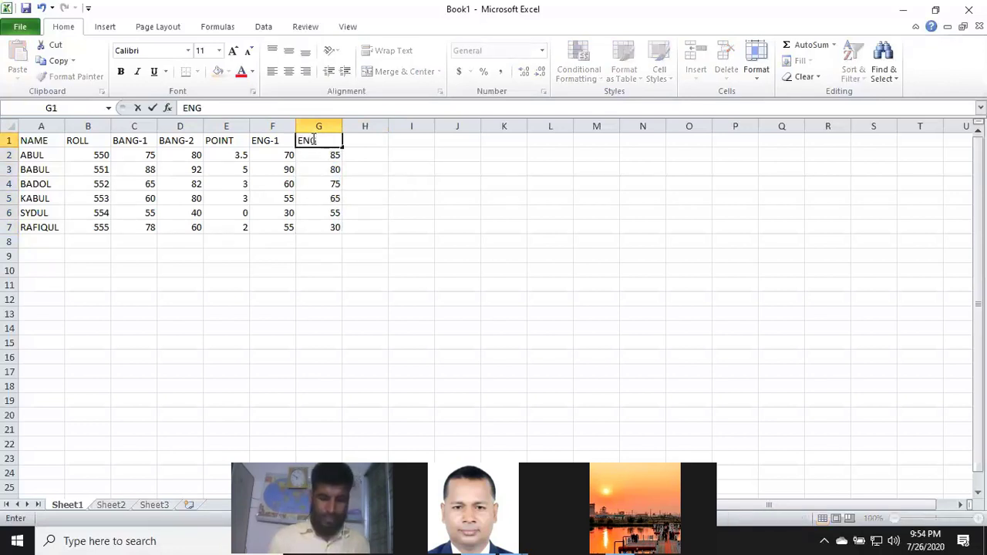
text(-2)
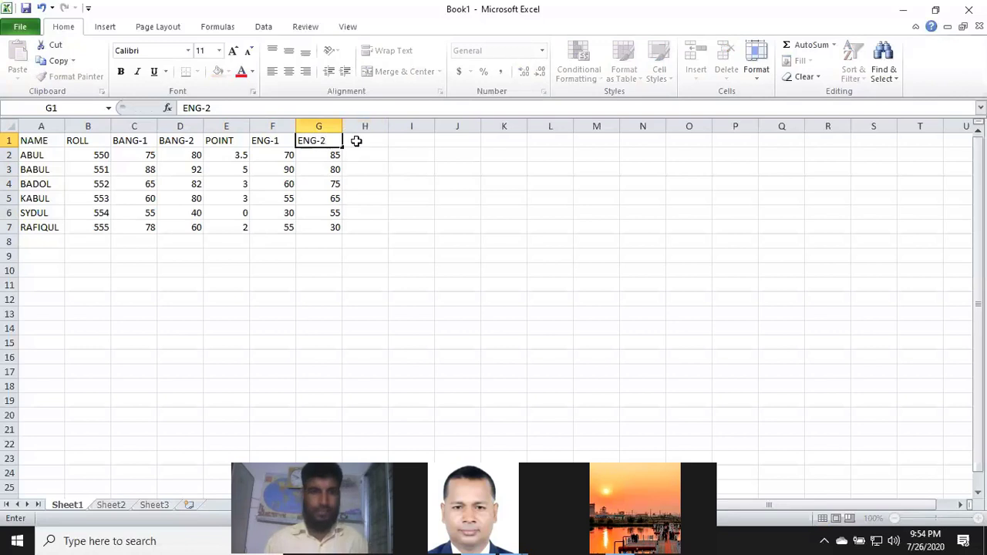
click(356, 139)
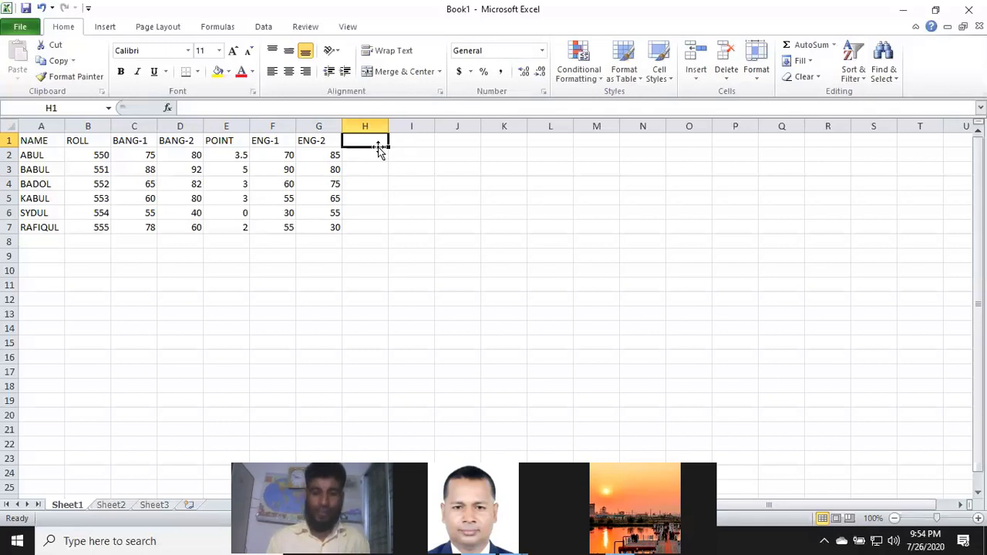
text(P)
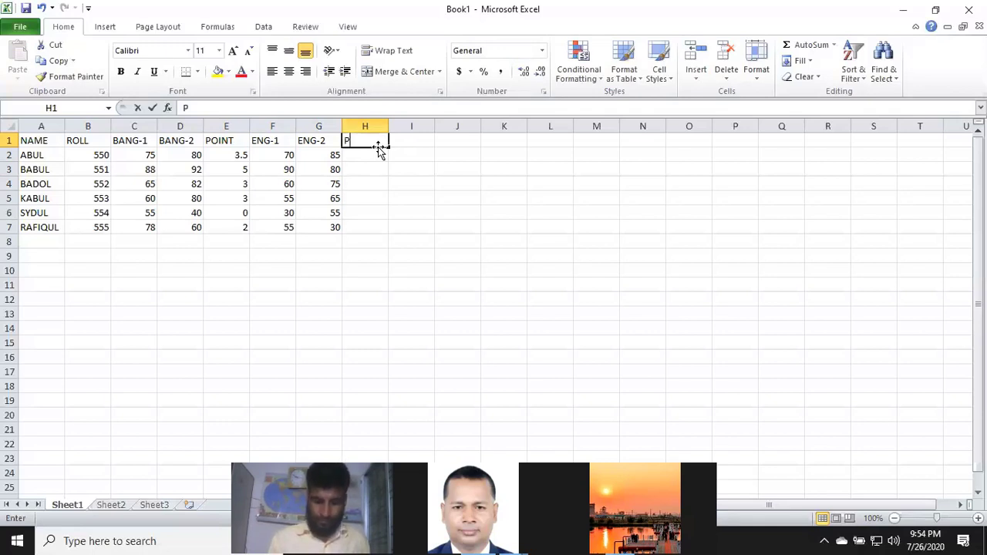
text(OINT)
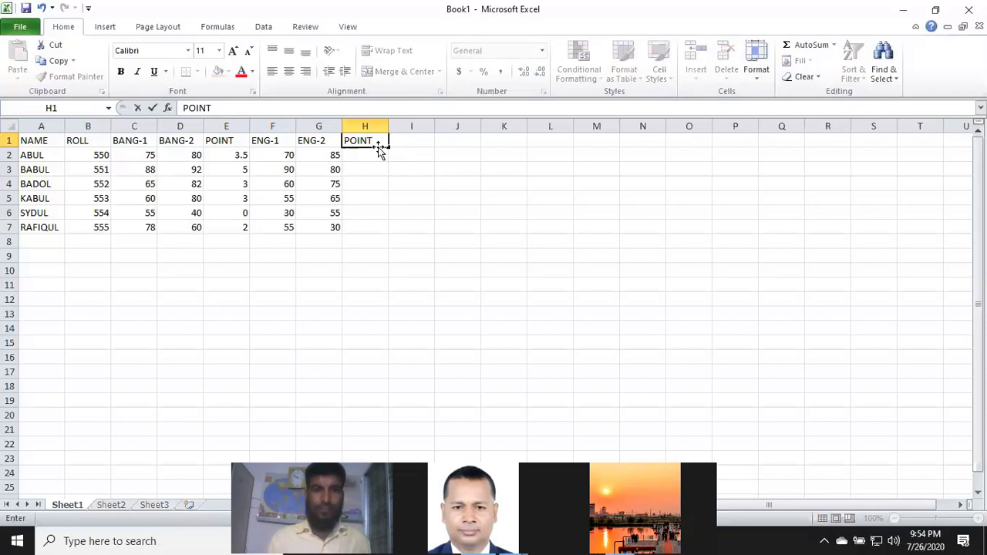
click(366, 157)
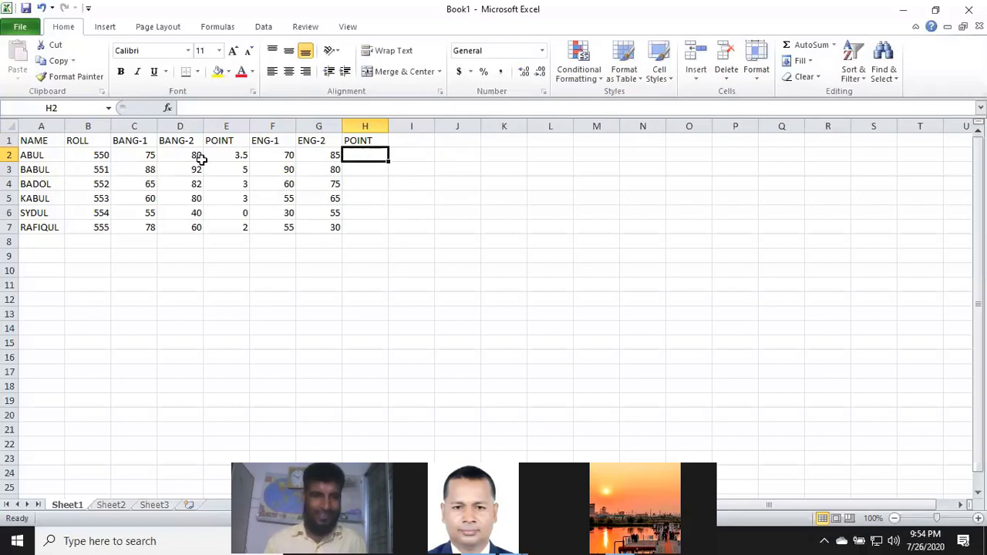
Copy E2's nested IF(SUM) formula text from the formula bar and paste it into H2
click(226, 154)
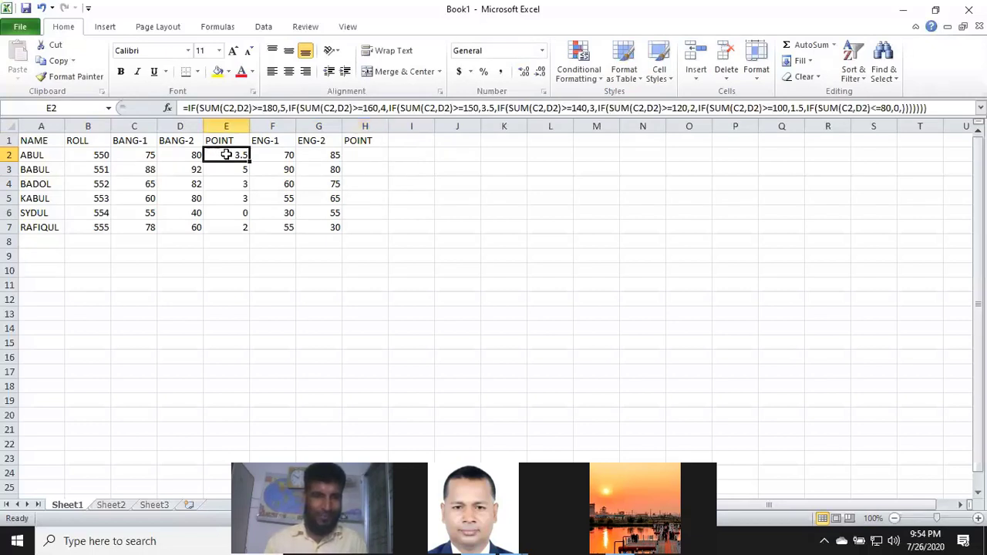
click(183, 108)
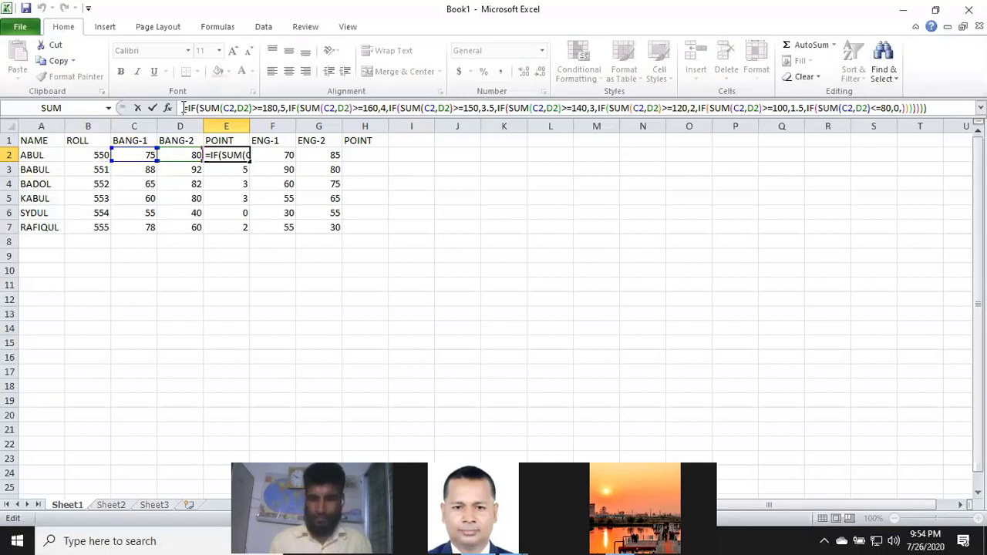
click(183, 108)
key(shift+Right)
key(shift+Right)
key(shift+Right)
key(shift+Right)
key(shift+Right)
key(shift+Right)
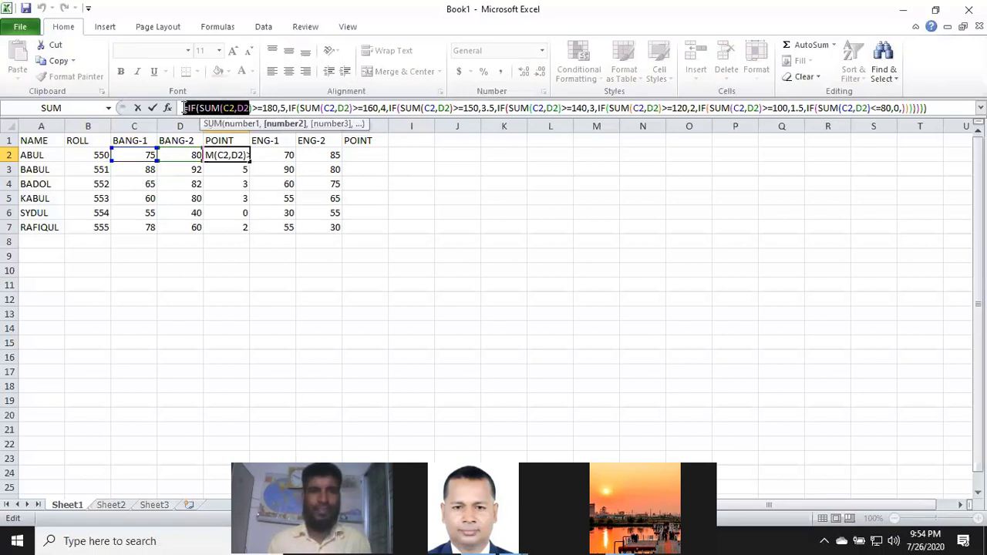
key(shift+Right)
key(shift+Right)
key(shift+Right)
key(shift+Right)
key(shift+Right)
key(shift+Right)
key(shift+Right)
key(shift+Right)
key(shift+Right)
key(shift+Right)
key(shift+Right)
key(shift+Right)
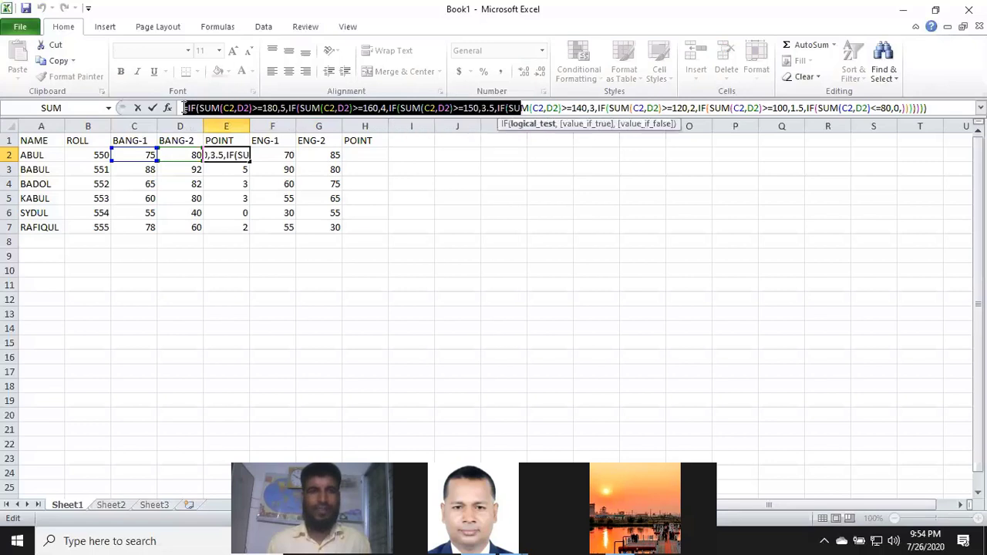
key(shift+Right)
key(shift+Right)
key(shift+Right)
key(shift+Right)
key(shift+Right)
key(shift+Right)
key(shift+Right)
key(shift+Right)
key(shift+Right)
key(shift+Right)
key(shift+Right)
key(shift+Right)
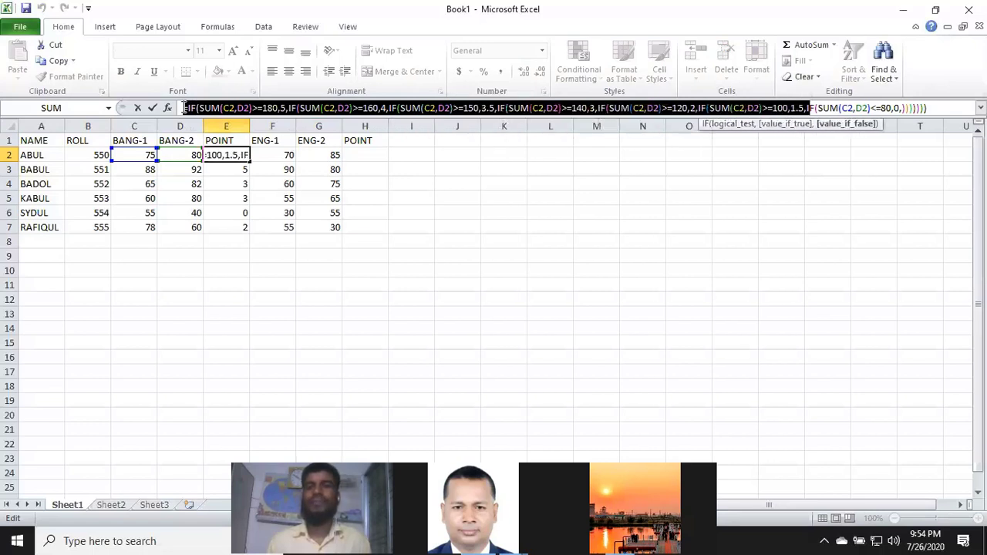
key(shift+Right)
key(shift+Right)
key(shift+Right)
key(shift+Right)
key(shift+Right)
key(shift+Right)
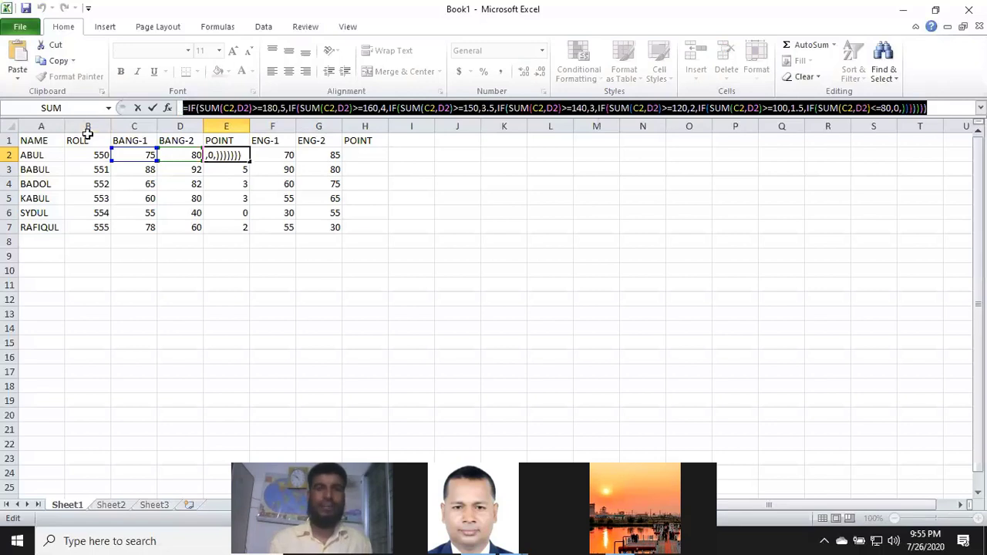
click(939, 107)
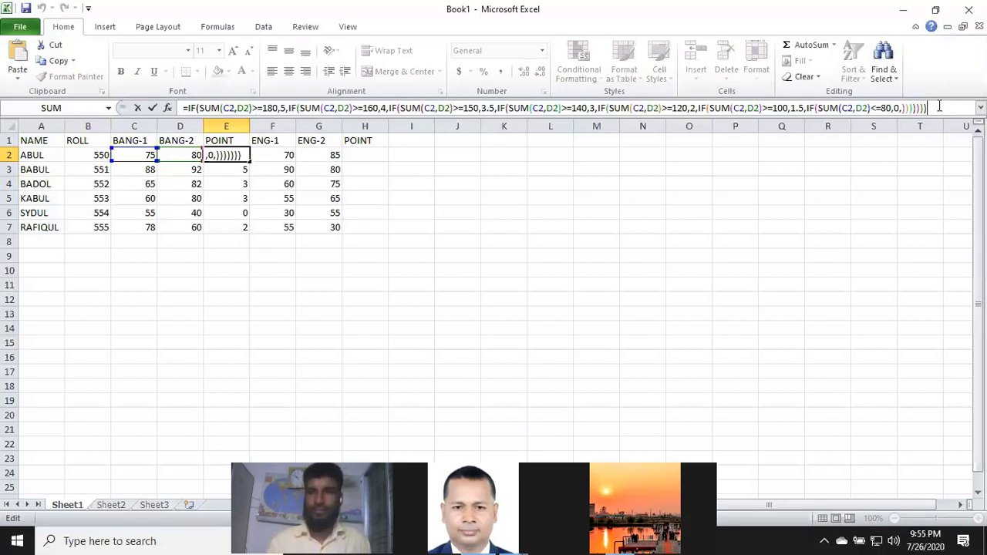
key(Return)
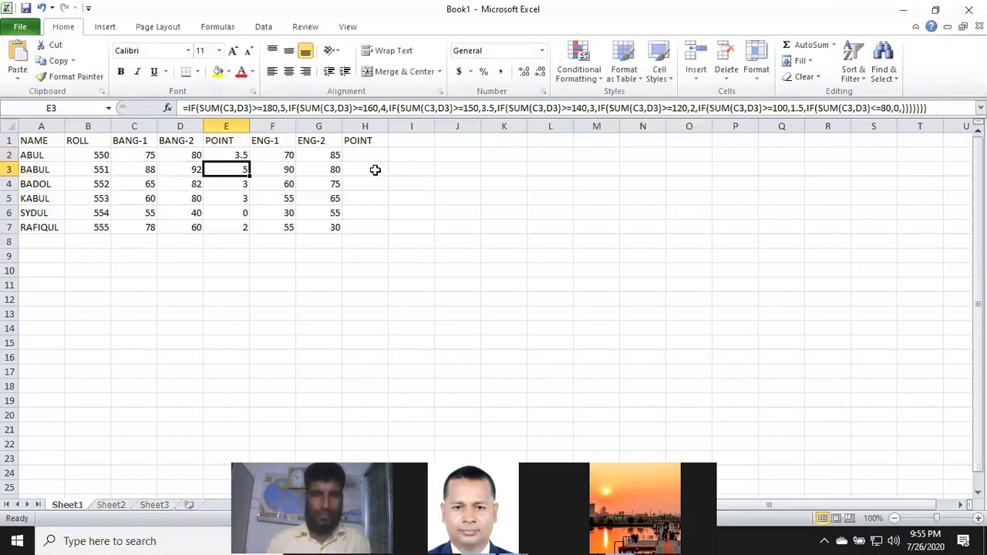
click(362, 154)
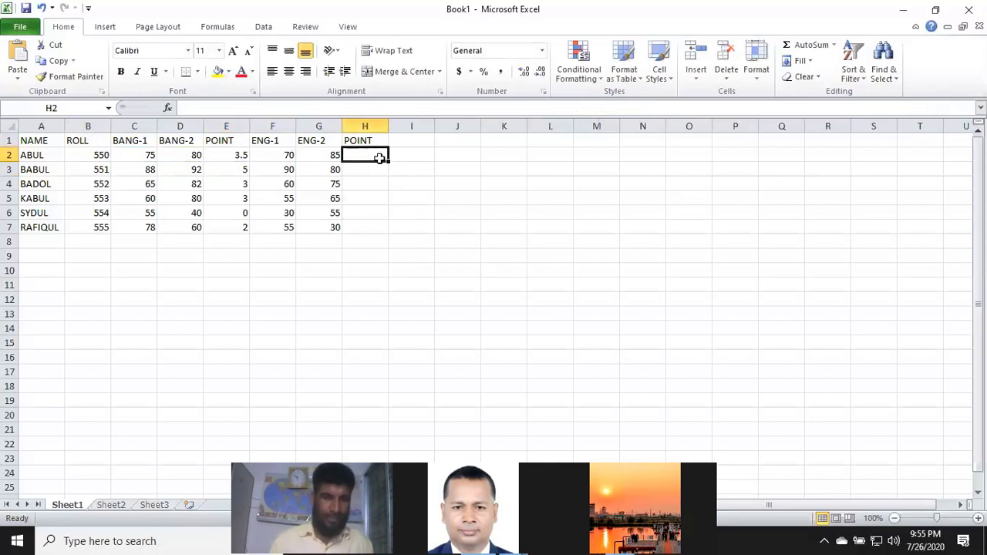
text(=IF(SUM(C2,D2)>=180,5,IF(SUM(C2,D2)>=160,4,IF(SUM(C2,D2)>=150,3.5,IF(SUM(C2,D2)>=140,3,IF(SUM(C2,D2)>=120,2,IF(SUM(C2,D2)>=100,1.5,IF(SUM(C2,D2)<=80,0,))))))))
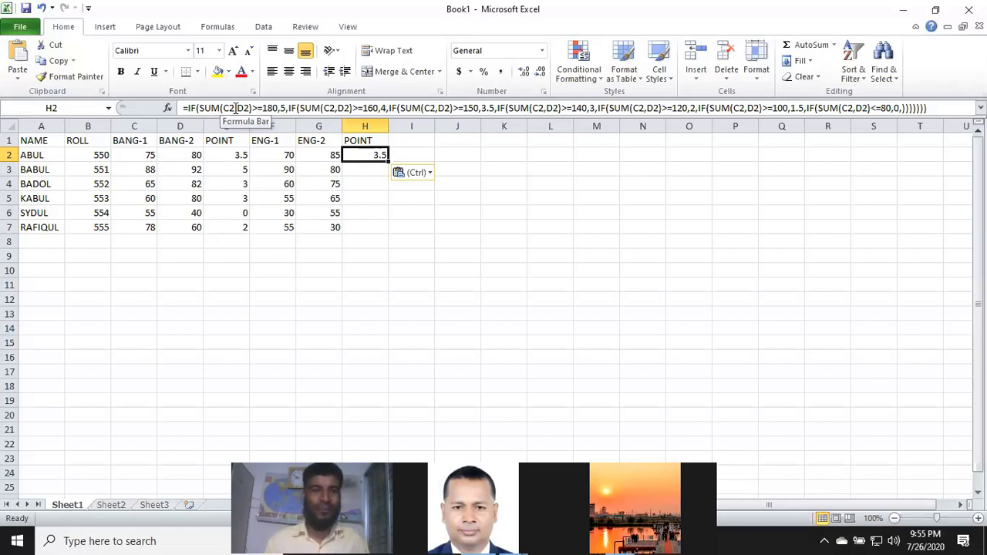
Change the first three SUMs in H2's formula from C2,D2 to F2,G2
click(236, 108)
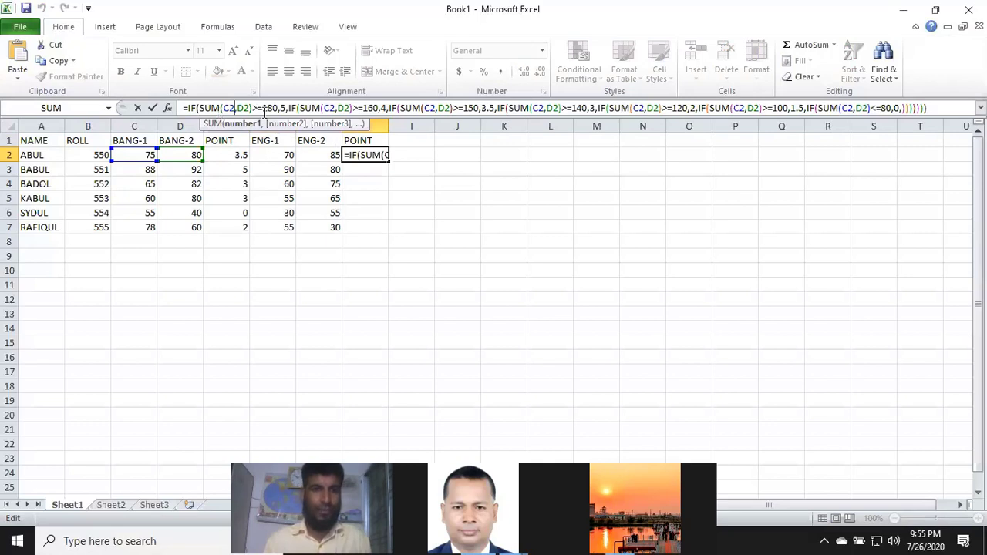
key(Left)
key(Left)
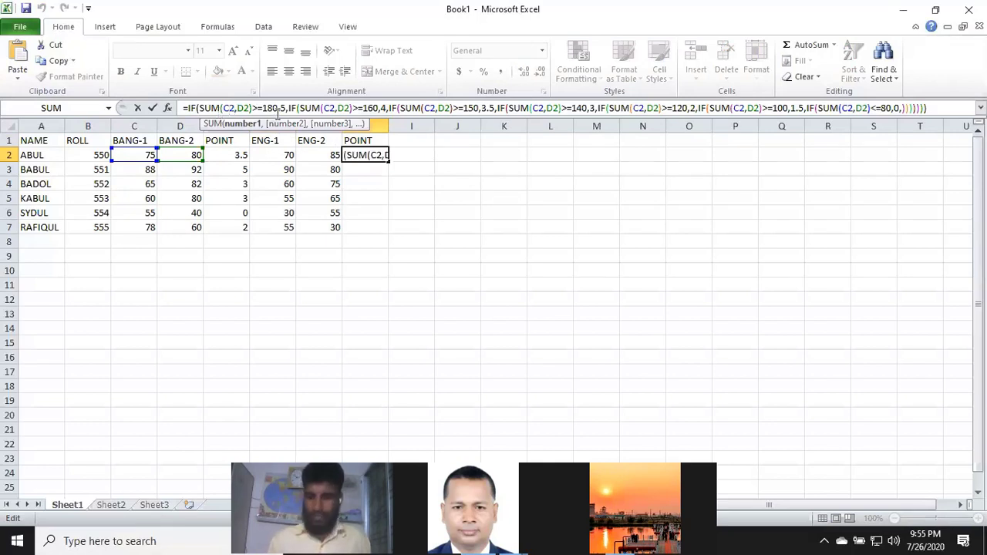
key(BackSpace)
text(F)
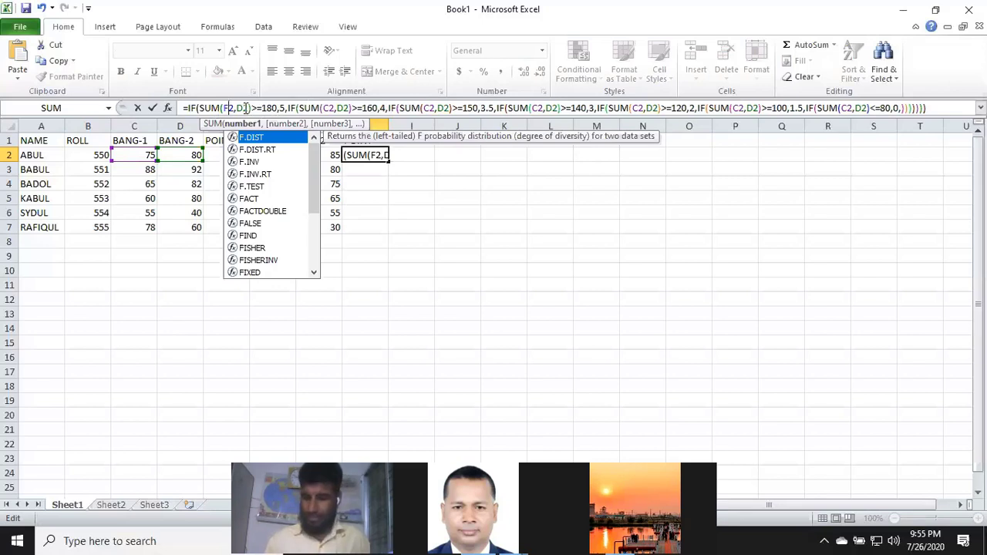
key(Right)
key(Right)
key(Right)
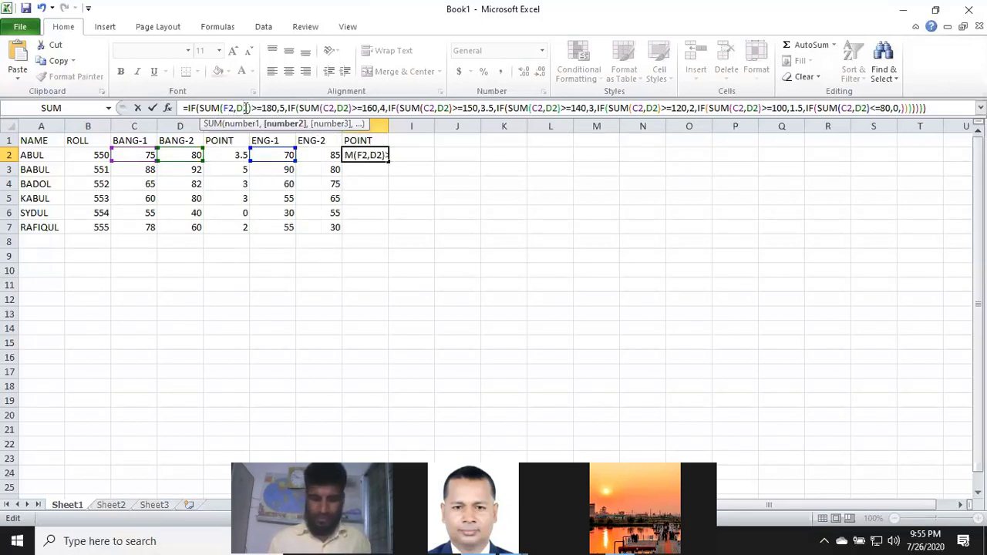
key(BackSpace)
text(G)
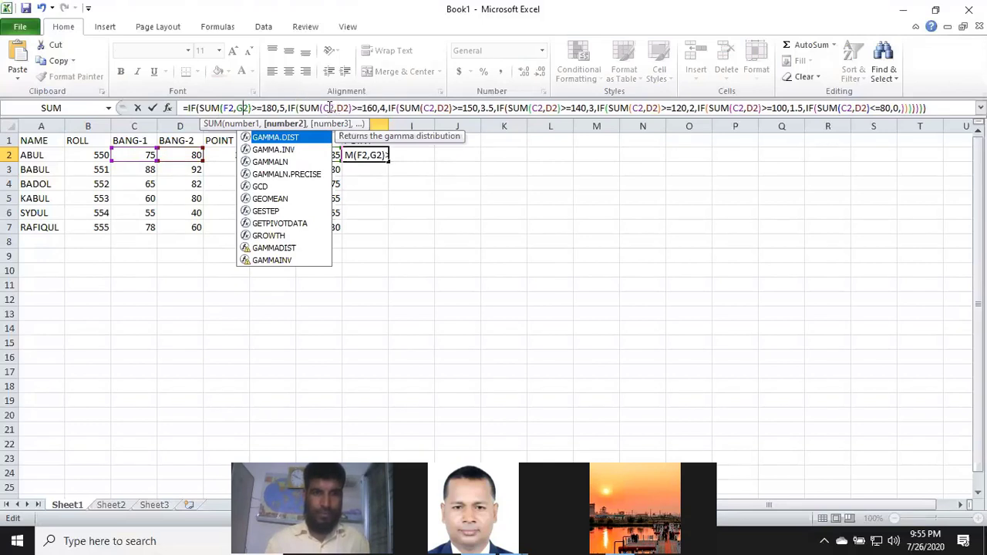
click(329, 108)
key(BackSpace)
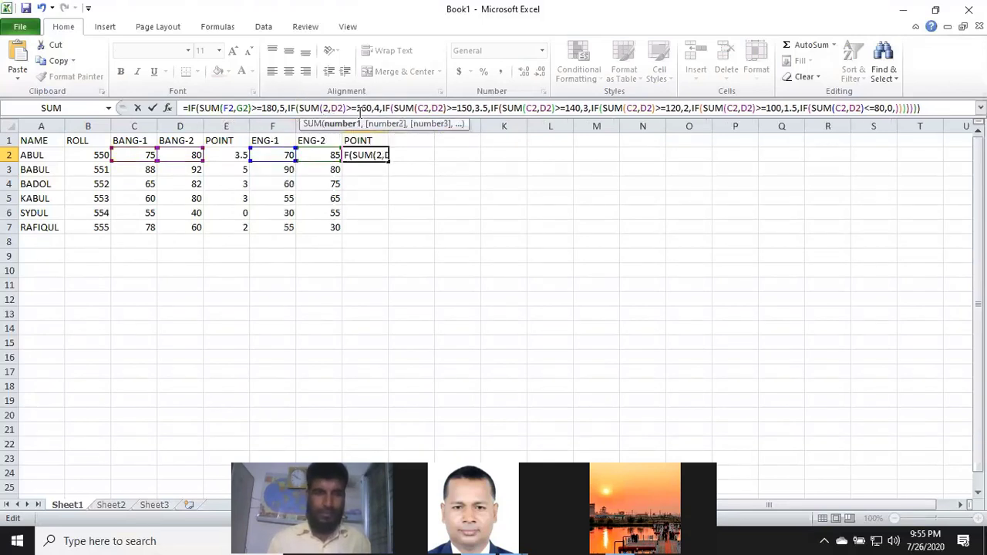
text(F)
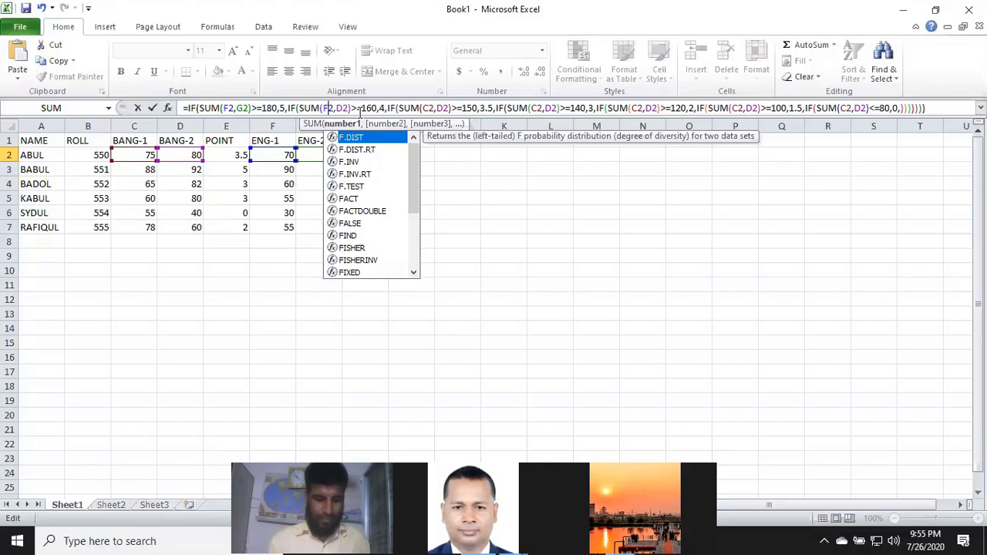
click(342, 108)
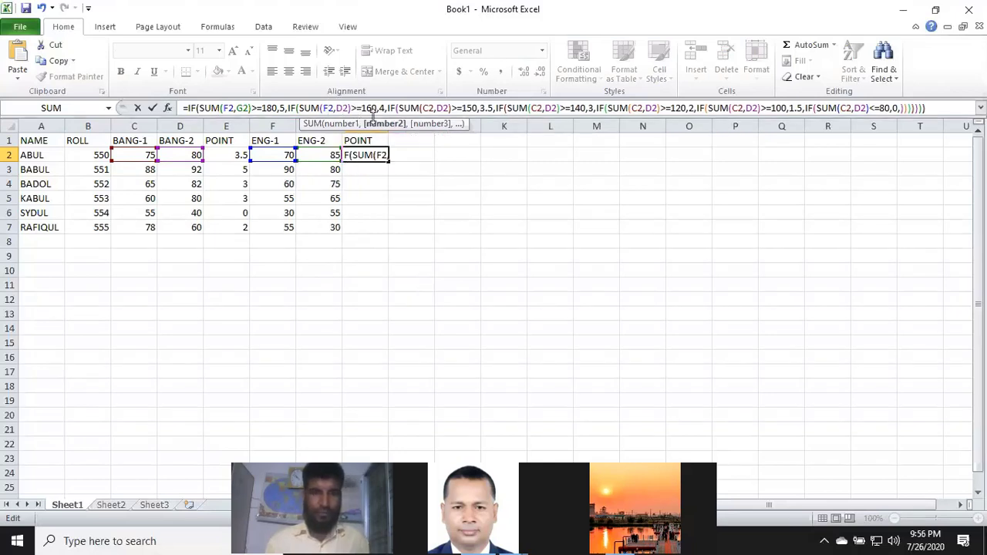
key(BackSpace)
text(G)
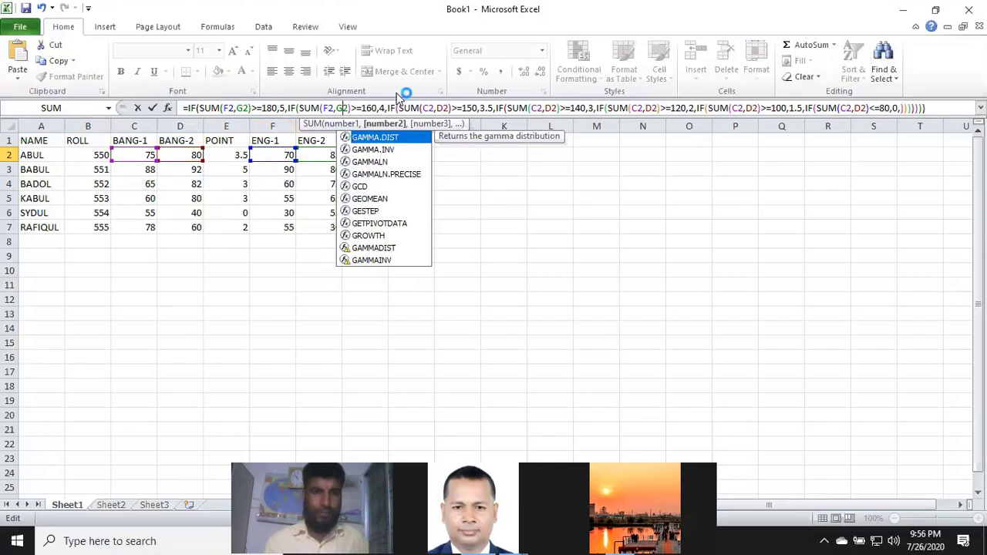
click(429, 108)
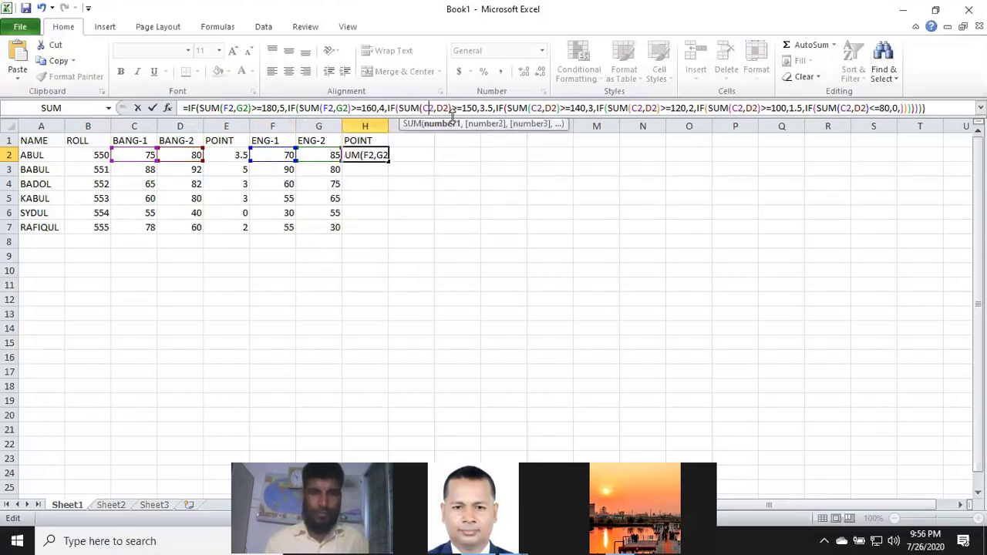
key(BackSpace)
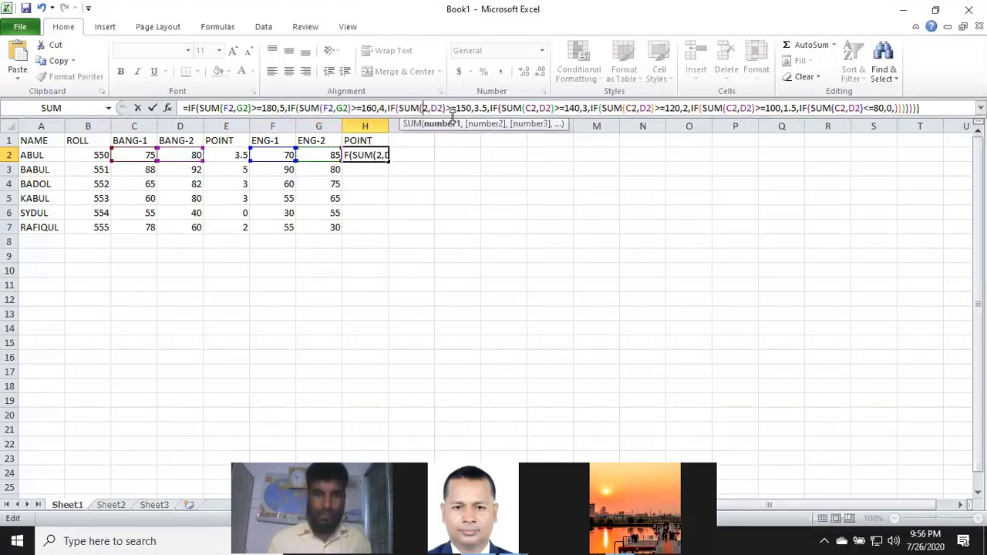
text(F)
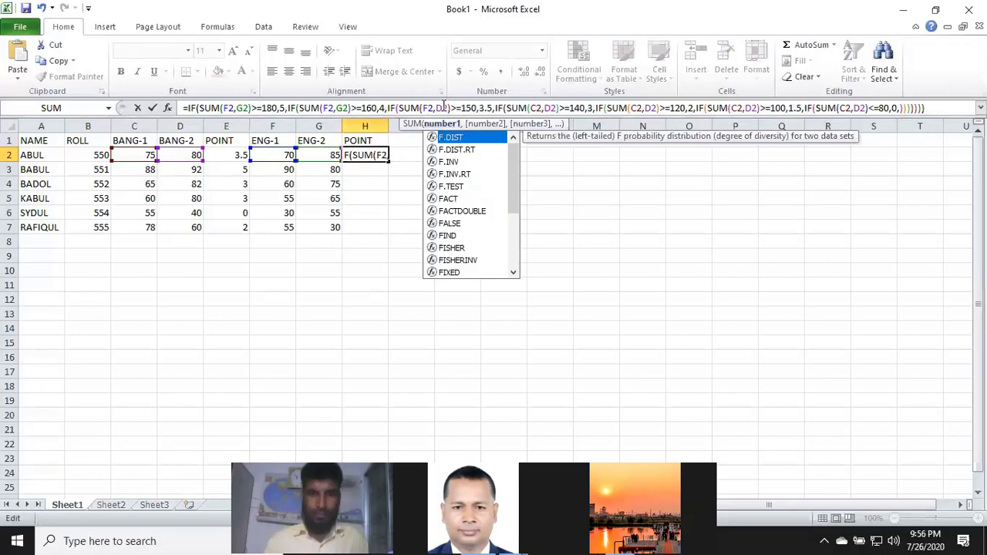
click(443, 107)
key(BackSpace)
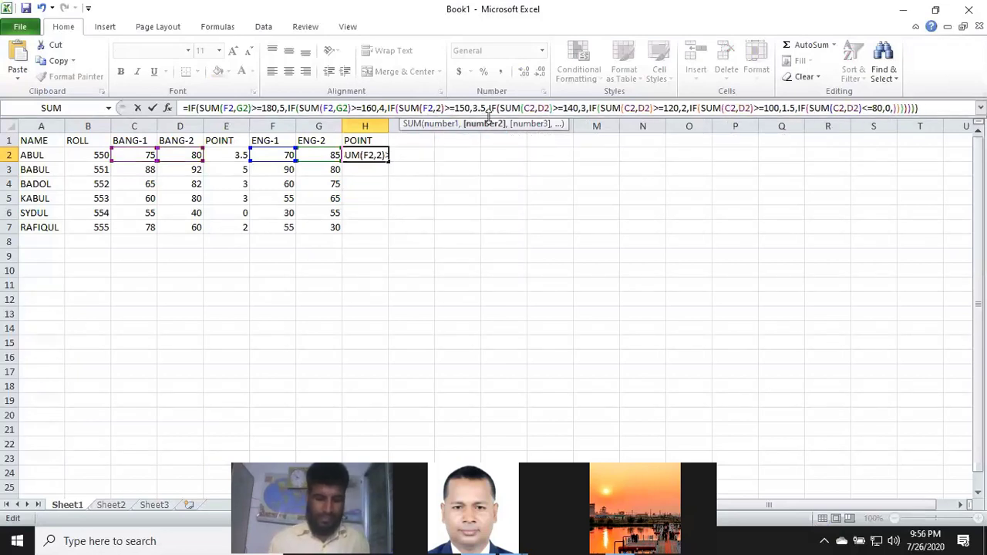
text(G)
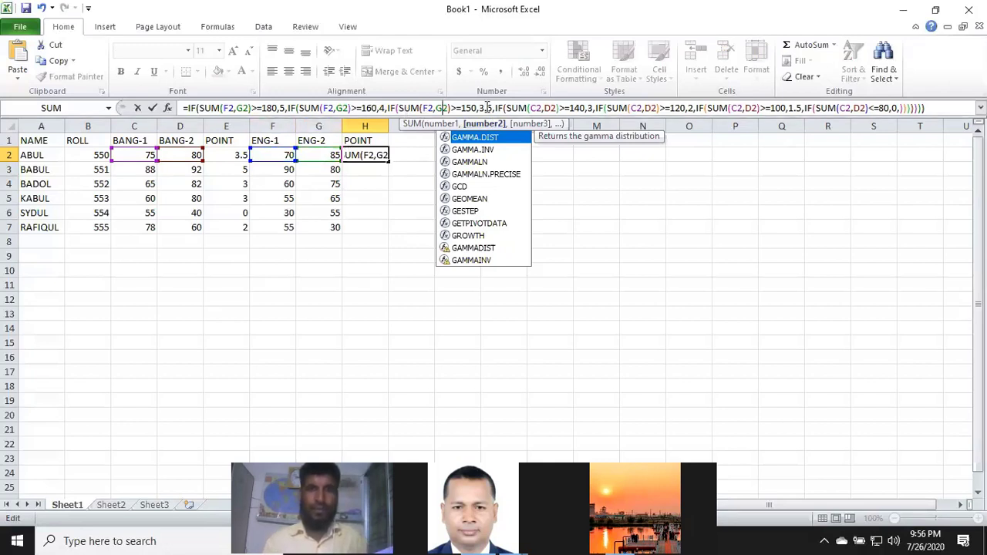
Change the remaining four SUMs in H2's formula from C2,D2 to F2,G2
click(540, 108)
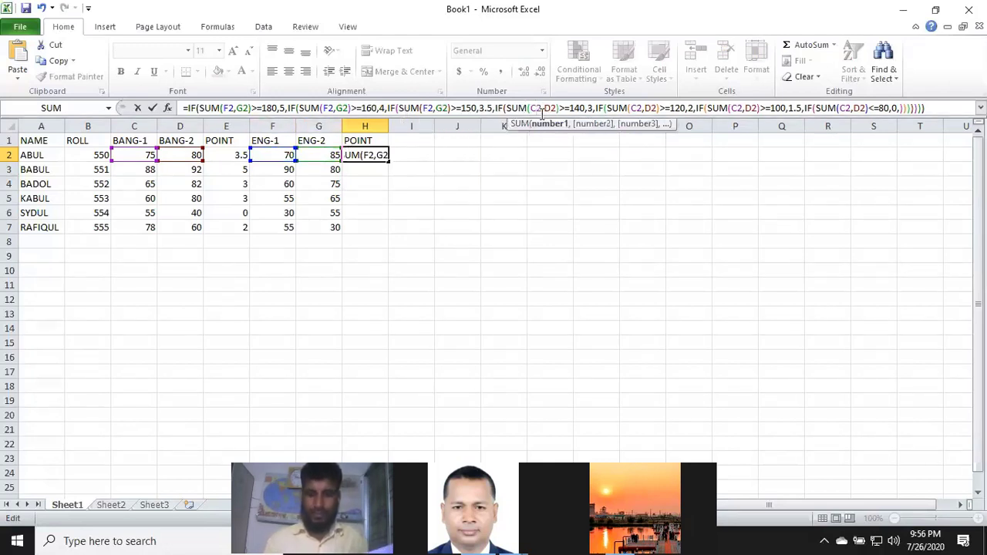
key(BackSpace)
text(F)
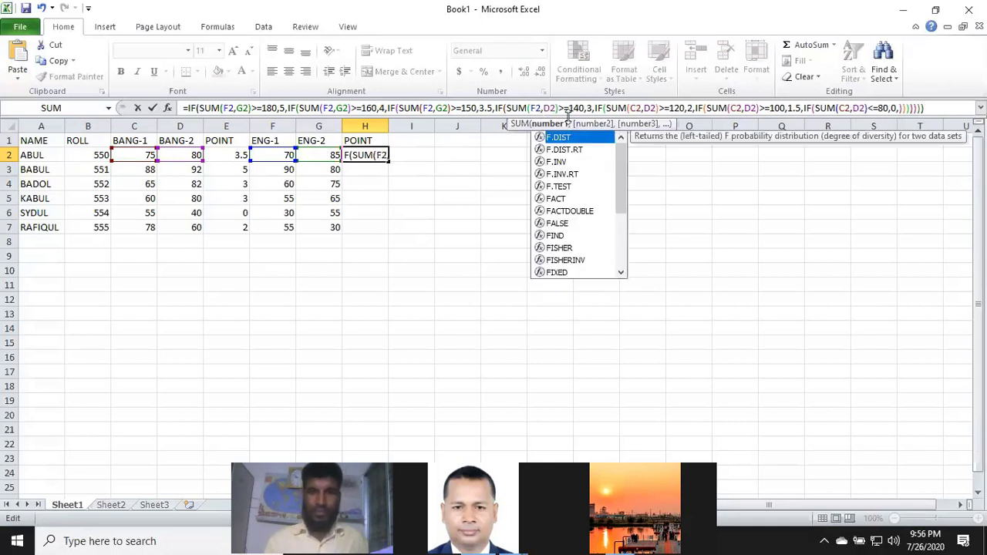
click(549, 108)
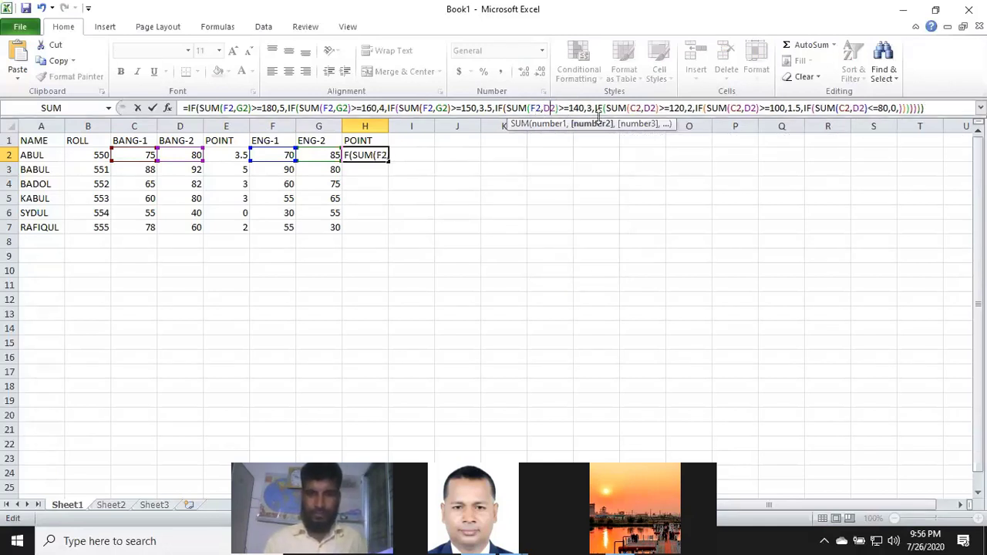
key(BackSpace)
text(G)
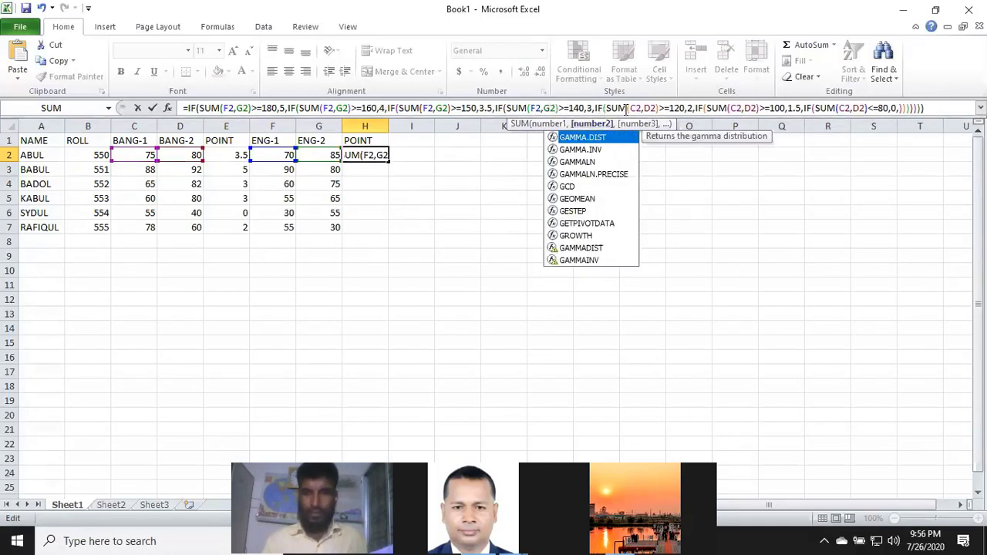
click(638, 108)
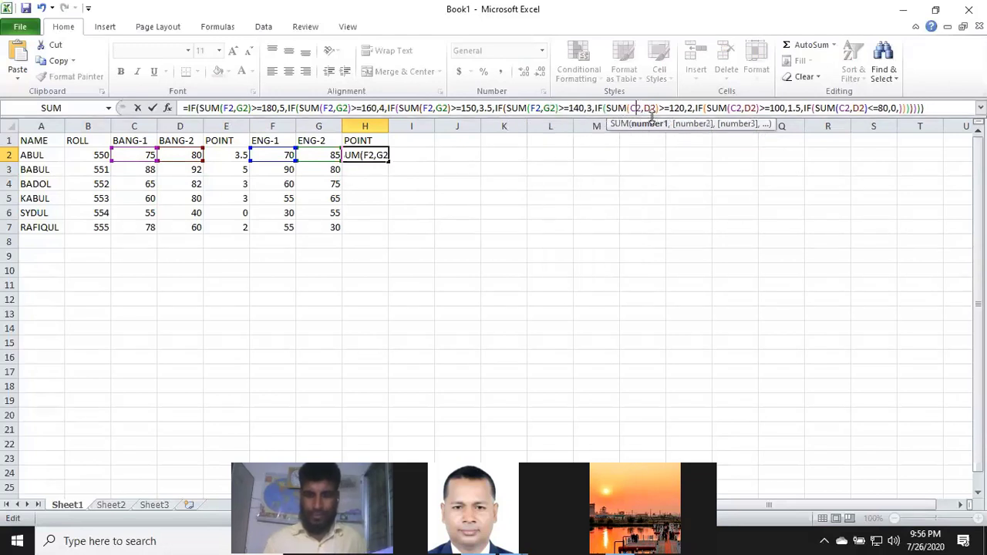
key(BackSpace)
text(F)
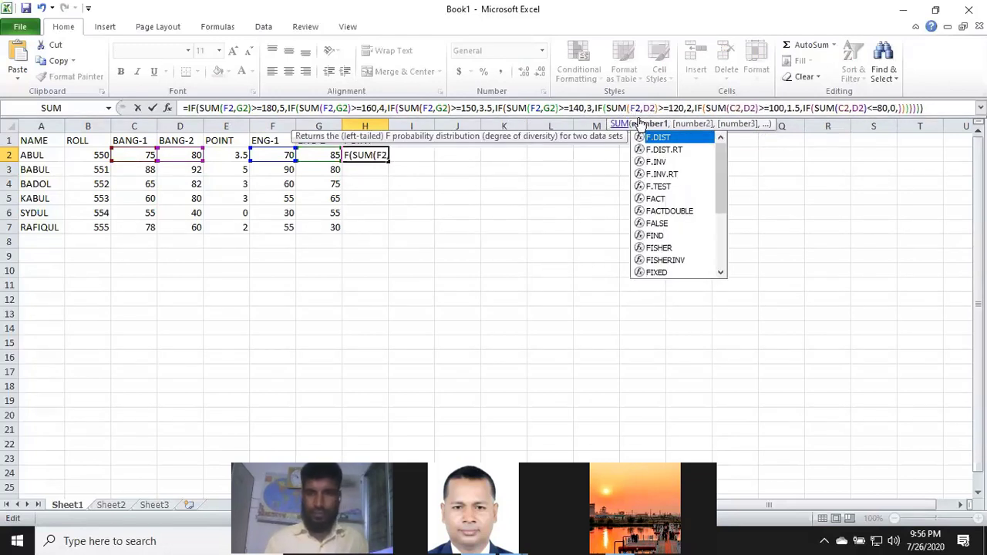
click(652, 106)
click(653, 108)
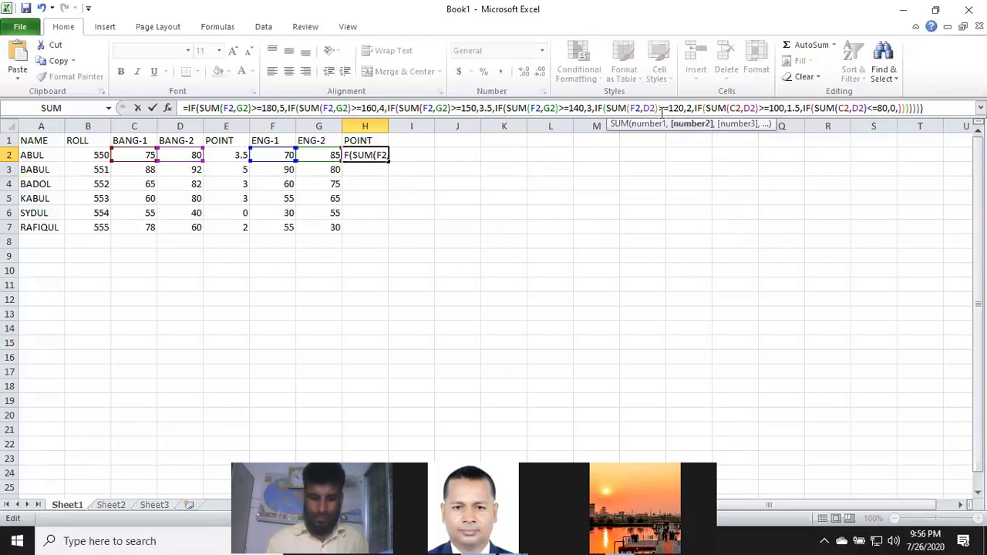
key(BackSpace)
text(G)
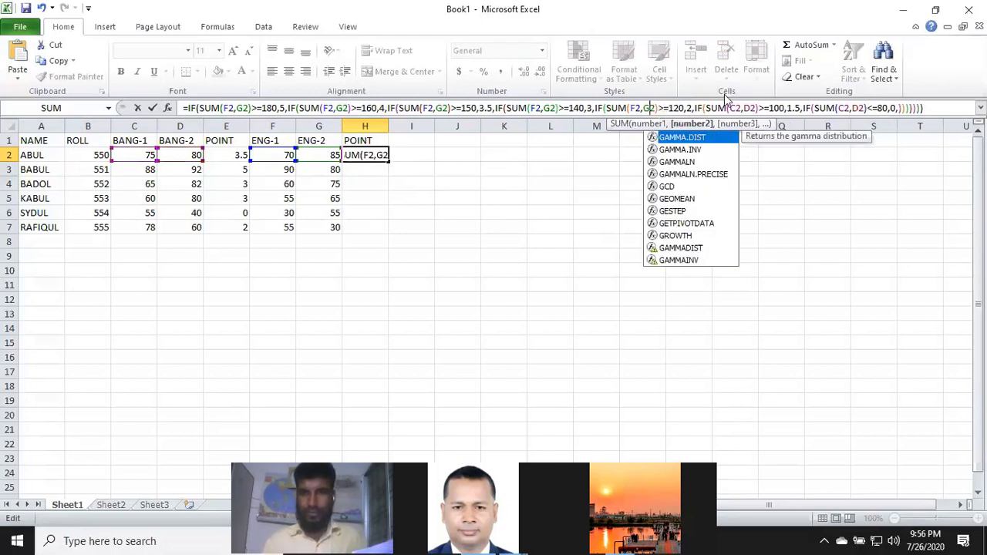
click(735, 109)
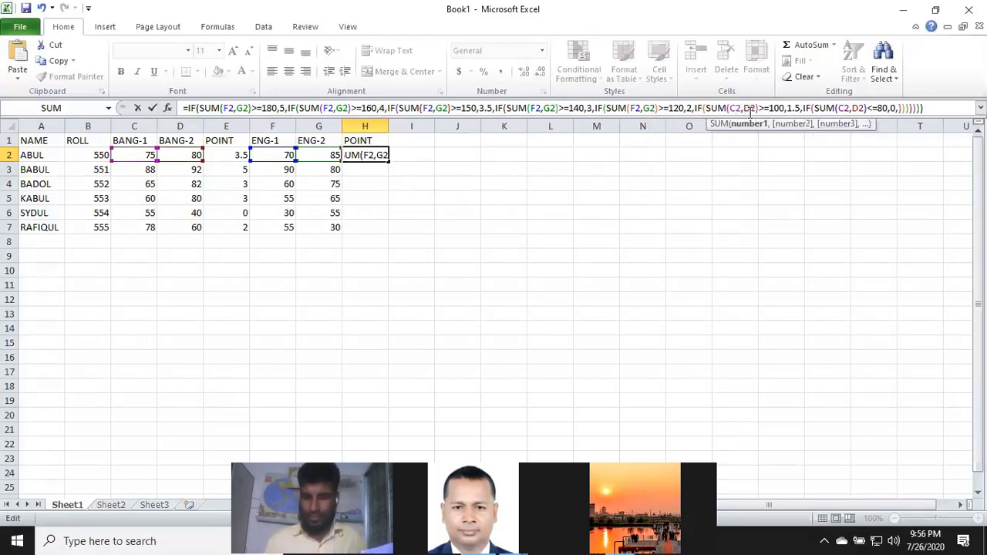
key(BackSpace)
text(F)
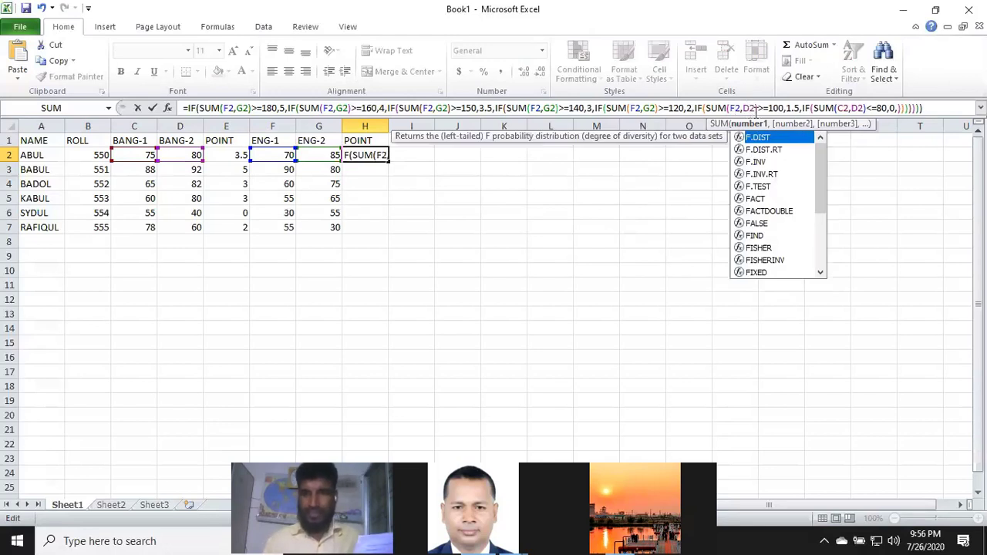
click(749, 108)
key(BackSpace)
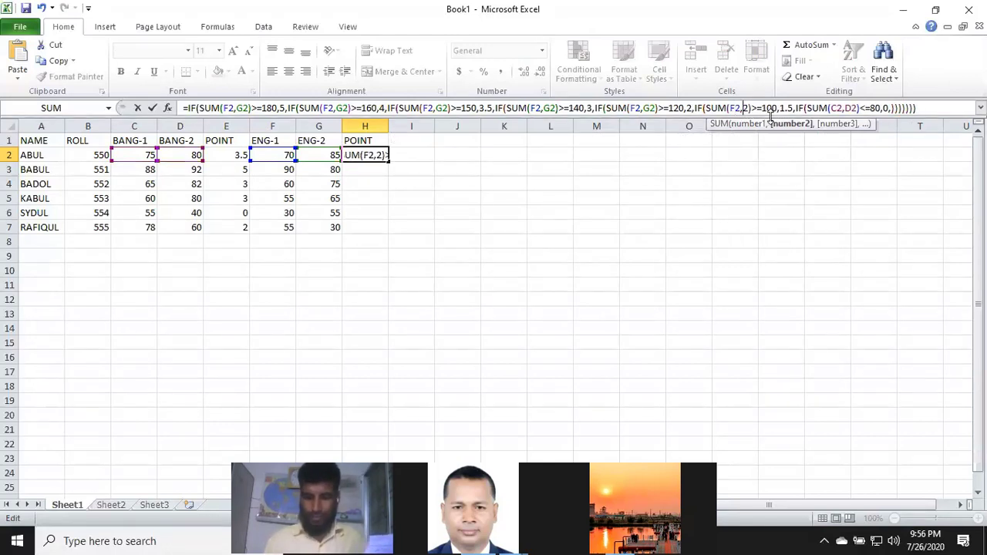
text(G)
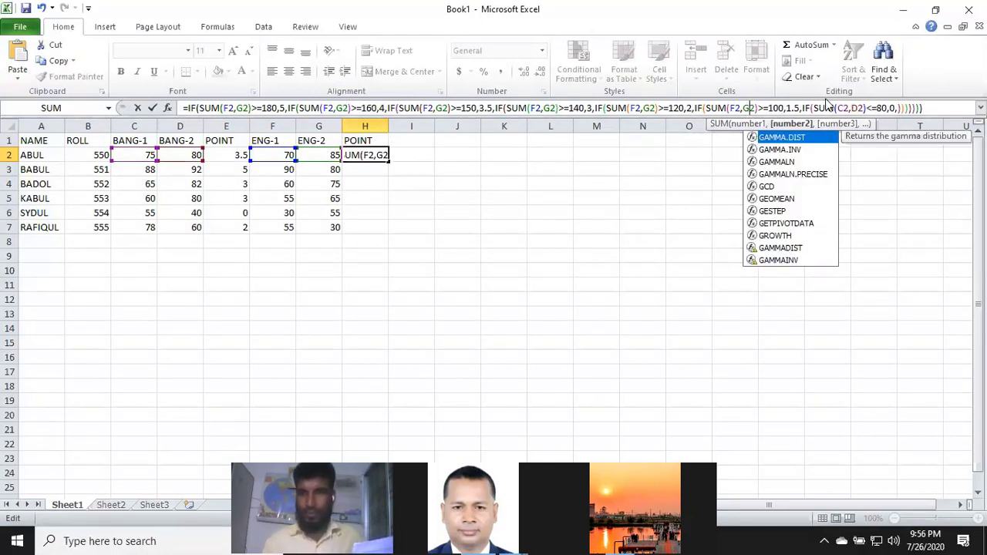
click(845, 108)
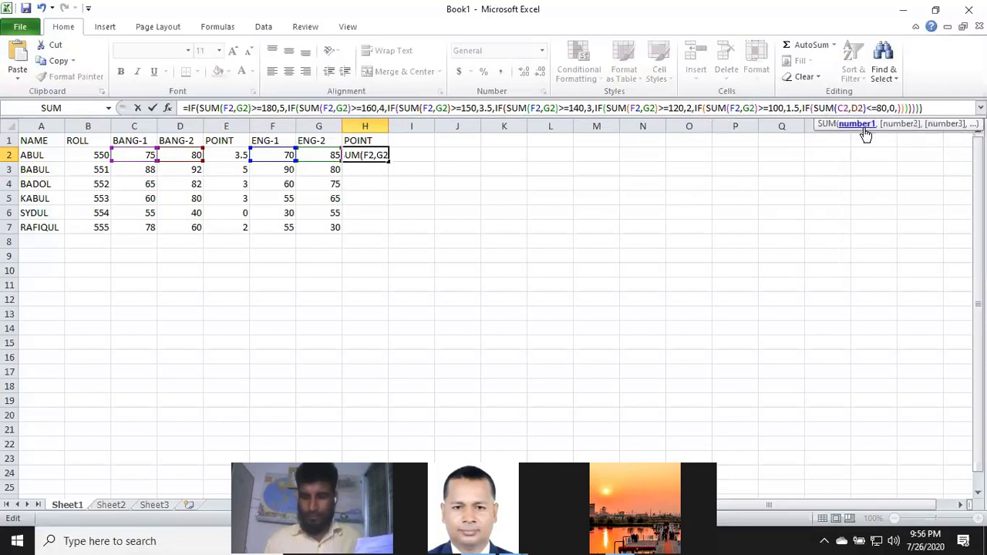
key(BackSpace)
text(F)
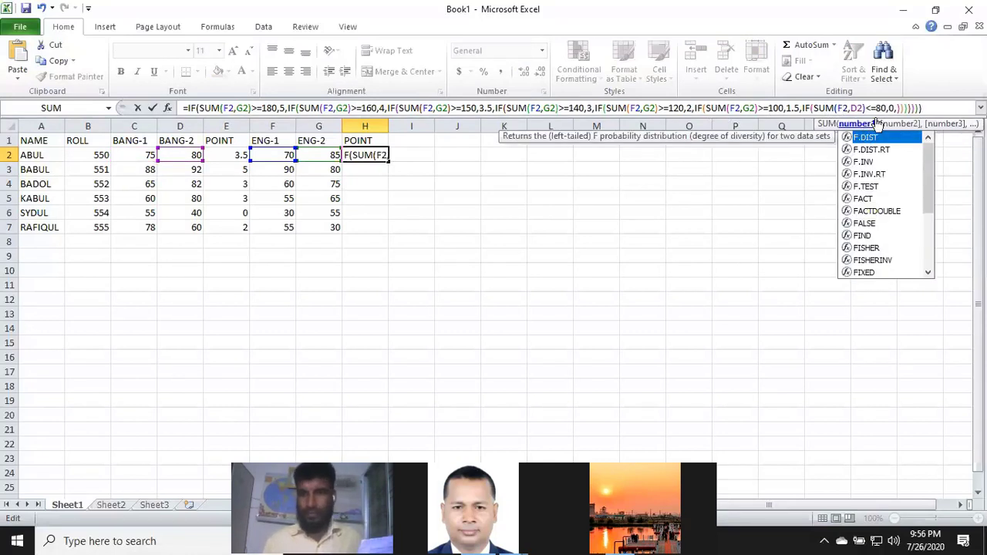
click(857, 108)
key(BackSpace)
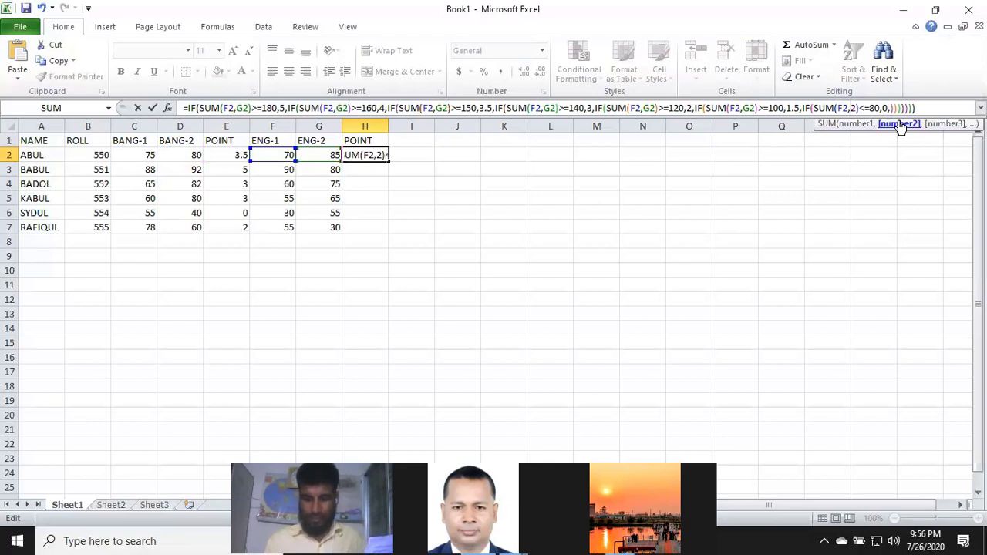
text(G)
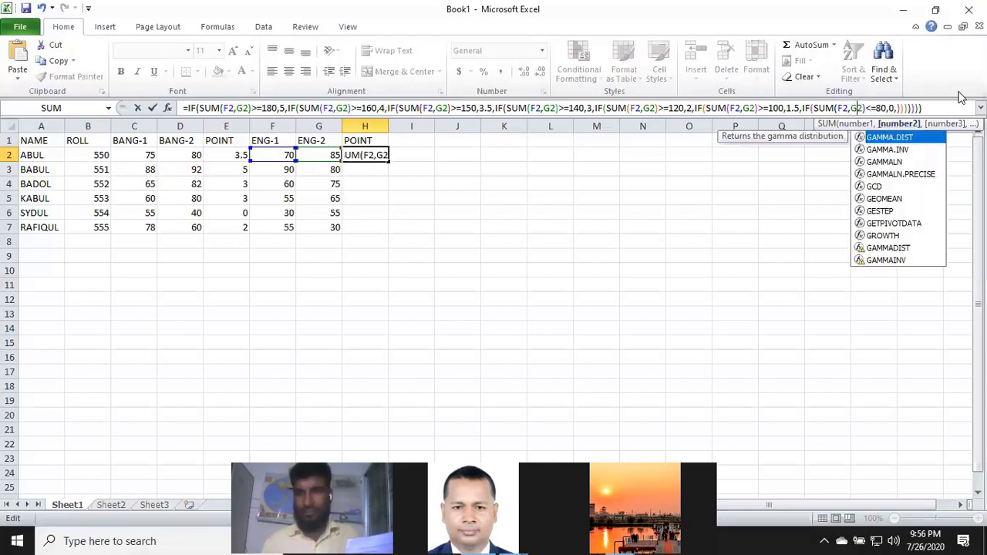
click(928, 108)
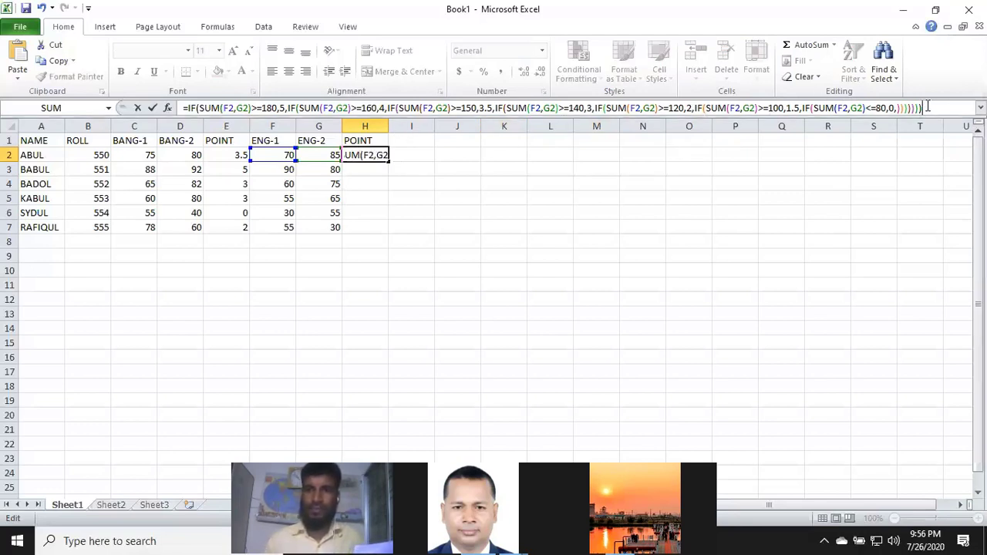
Commit H2 and fill it down to H7, giving ENG points 3.5, 4, 2, 2, 0 and 0
key(Return)
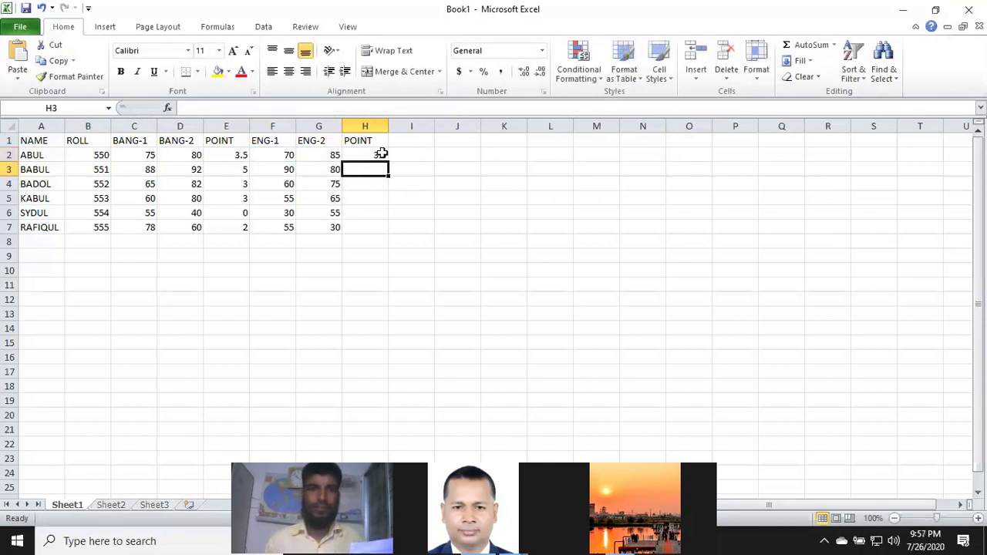
click(378, 154)
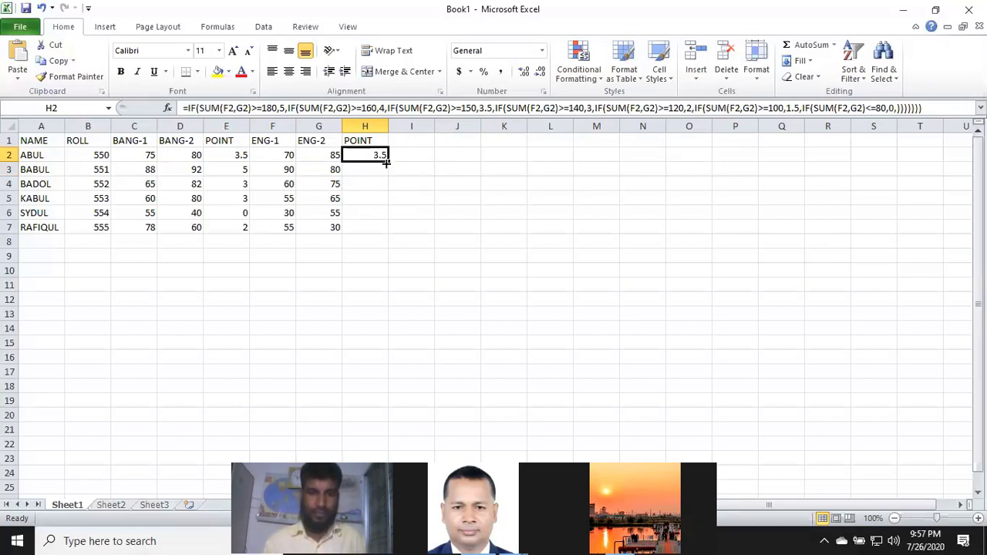
drag(389, 161, 385, 234)
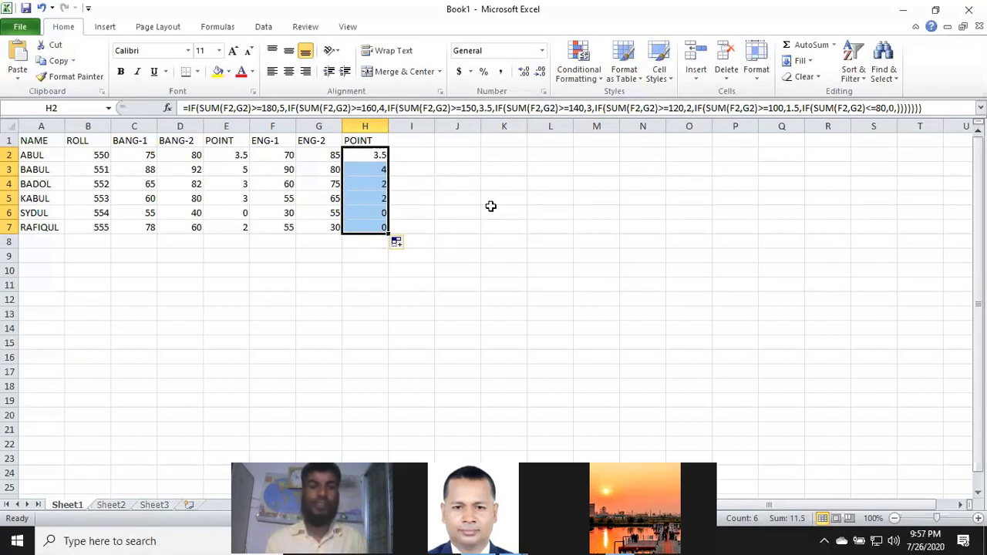
click(414, 142)
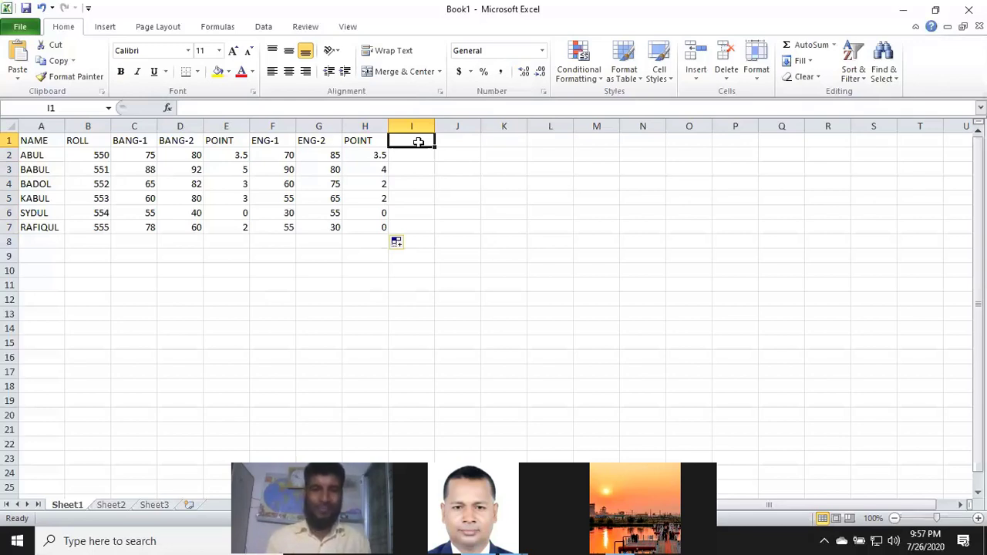
Enter the MATH heading in I1 and marks 88, 80 and 57 in I2:I4
text(MA)
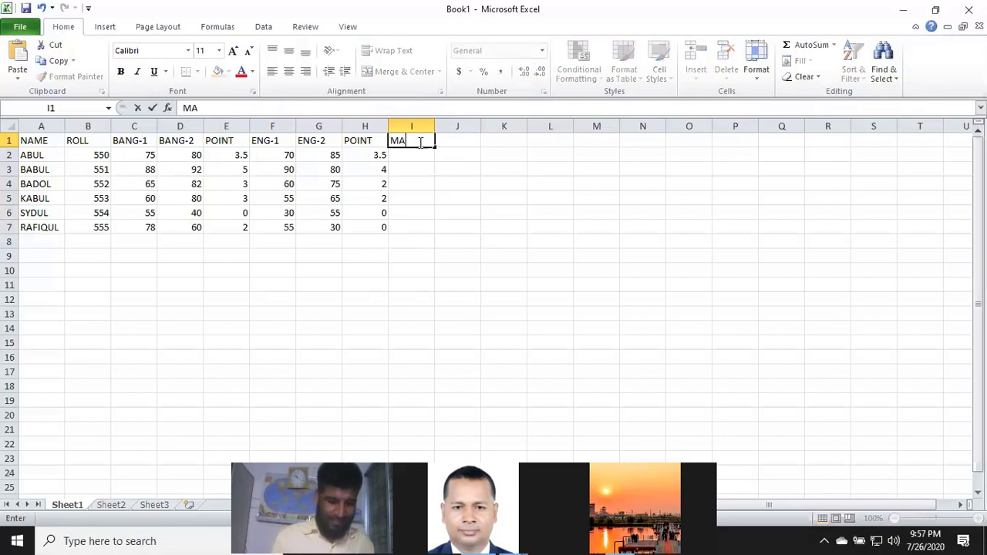
text(TH-1)
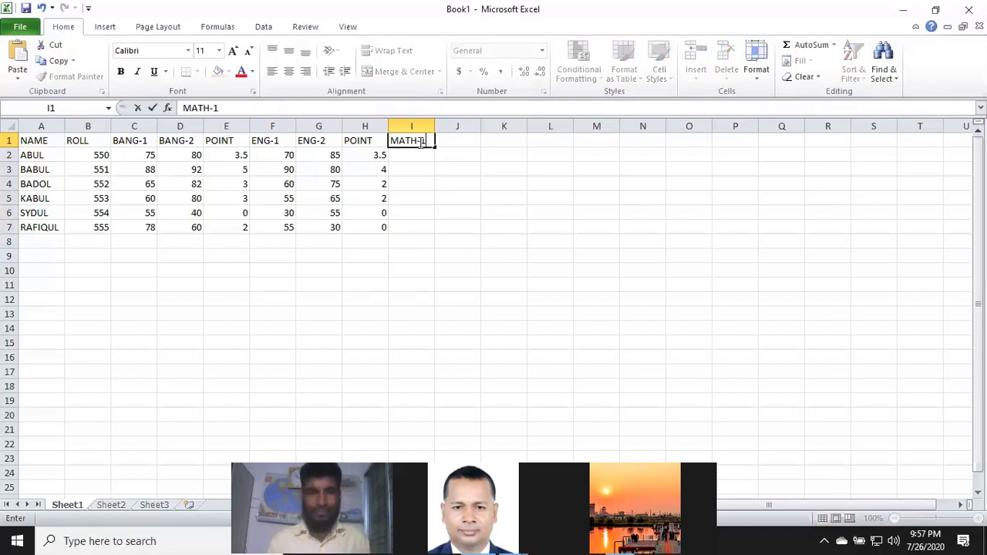
key(Return)
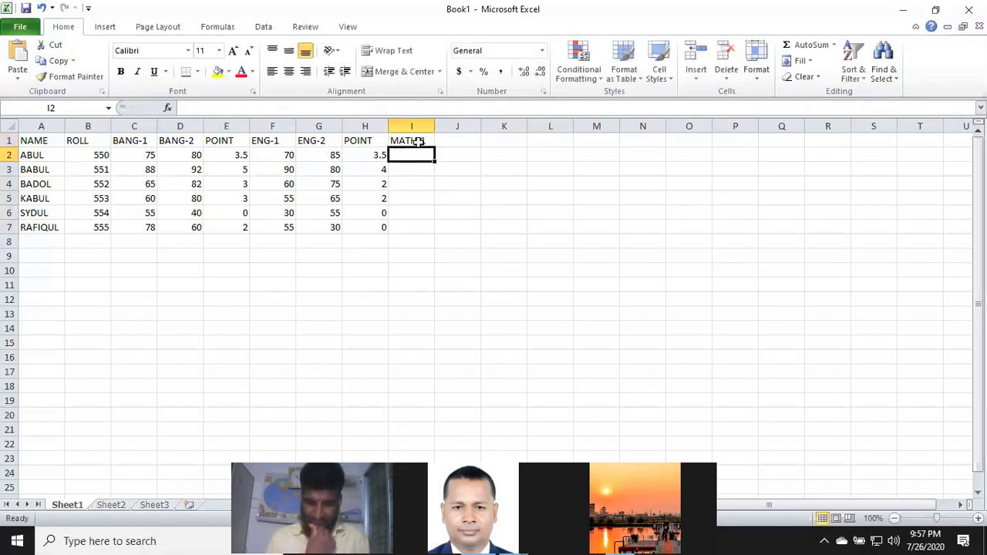
text(88)
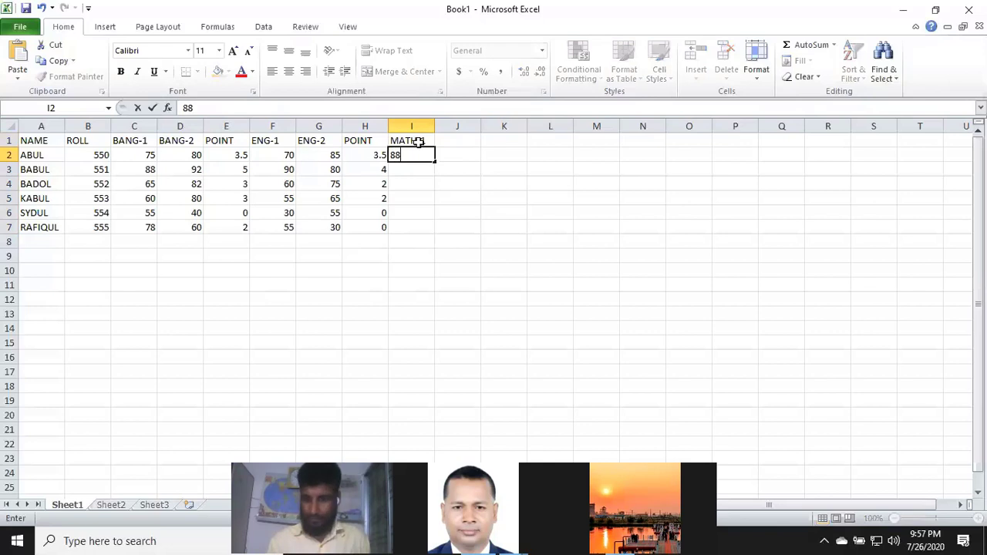
key(Return)
text(80)
key(Return)
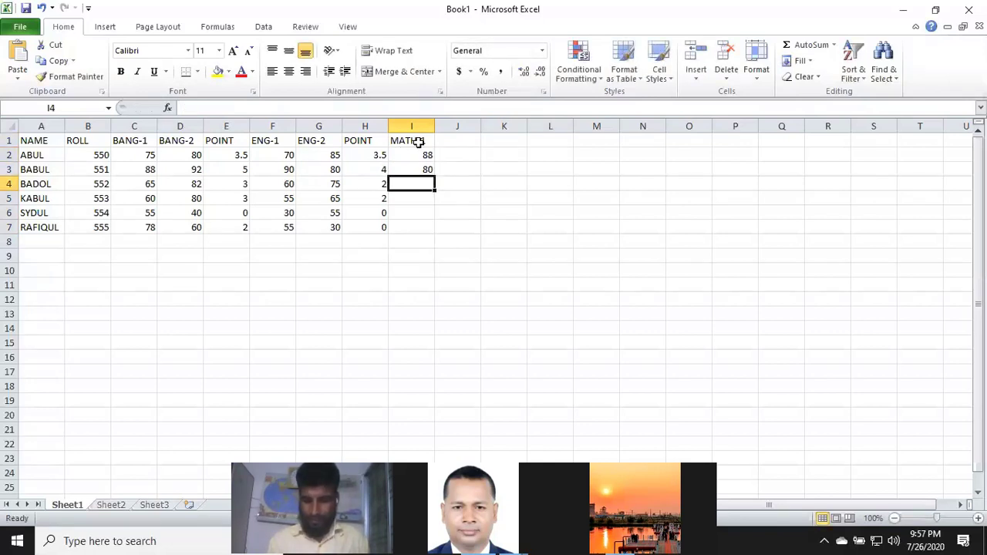
text(57)
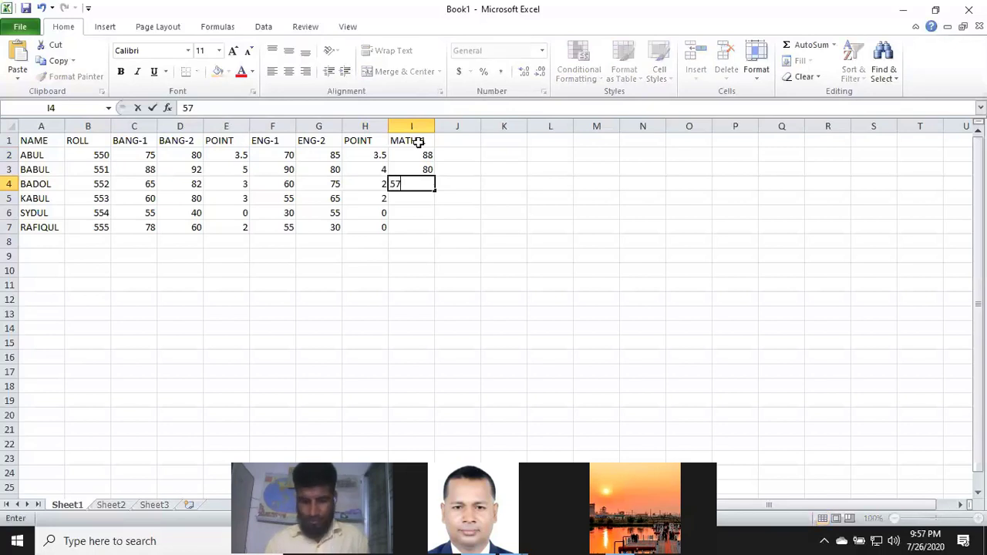
key(Return)
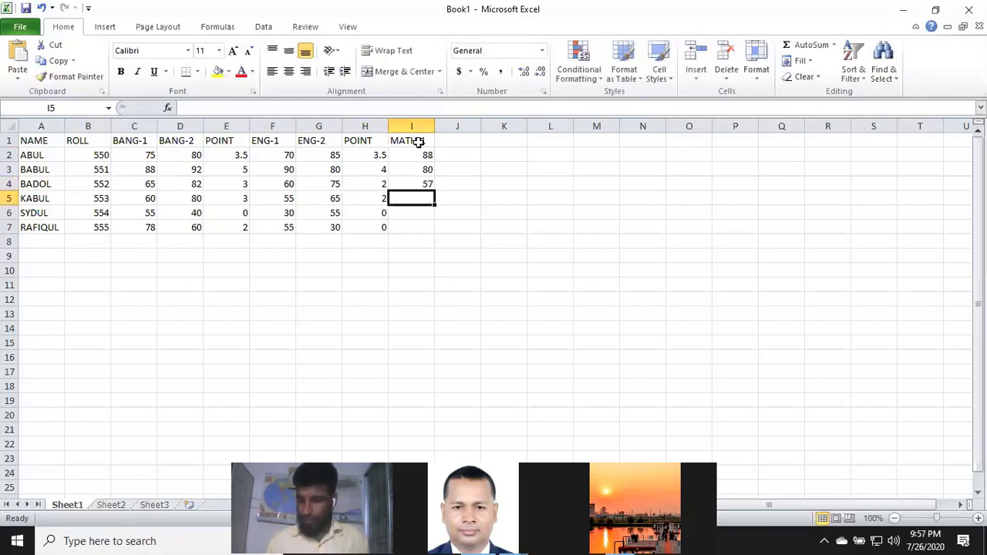
Enter MATH marks 75, 70 and 33 in I5:I7, then move to J1
text(75)
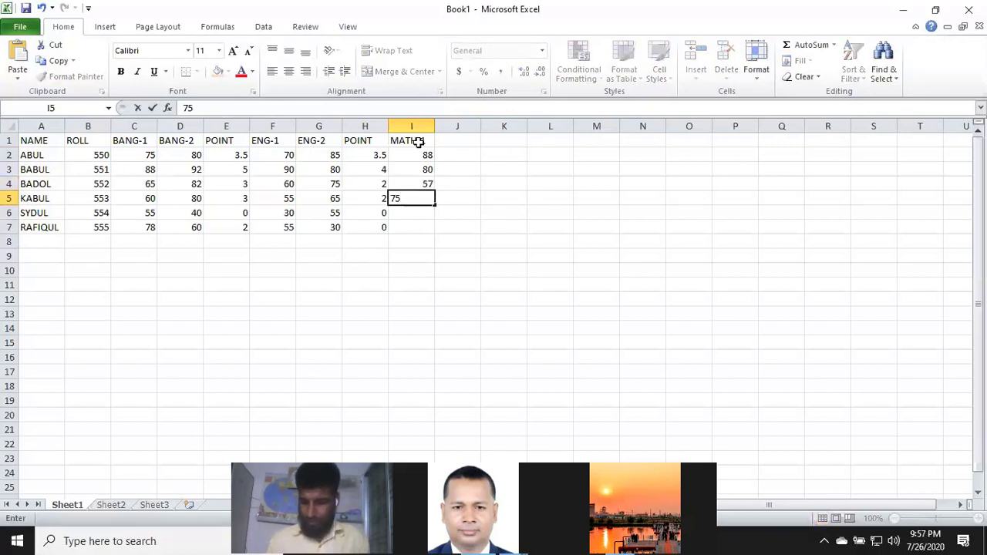
key(Return)
text(70)
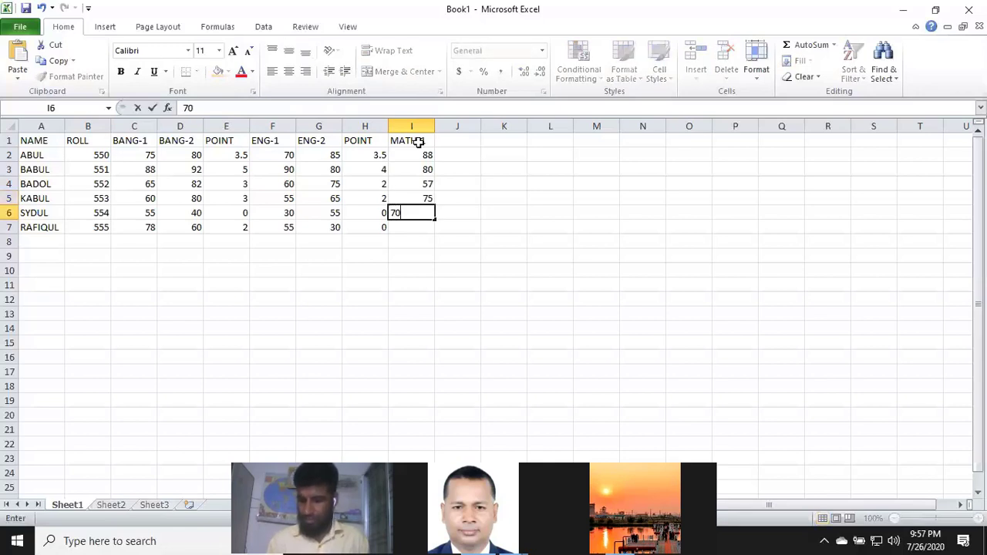
key(Return)
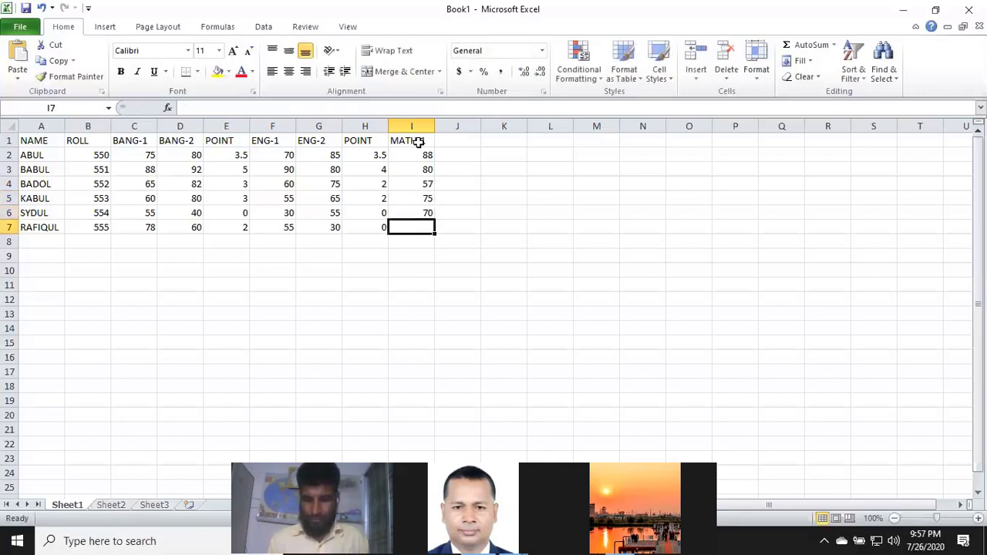
text(33)
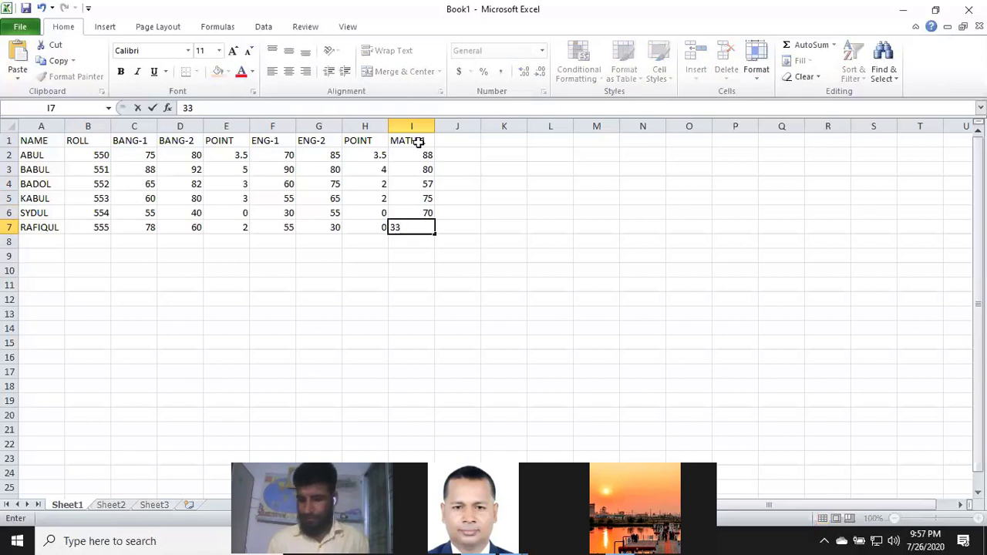
key(Tab)
key(Up)
key(Up)
key(Up)
key(Up)
key(Up)
key(Up)
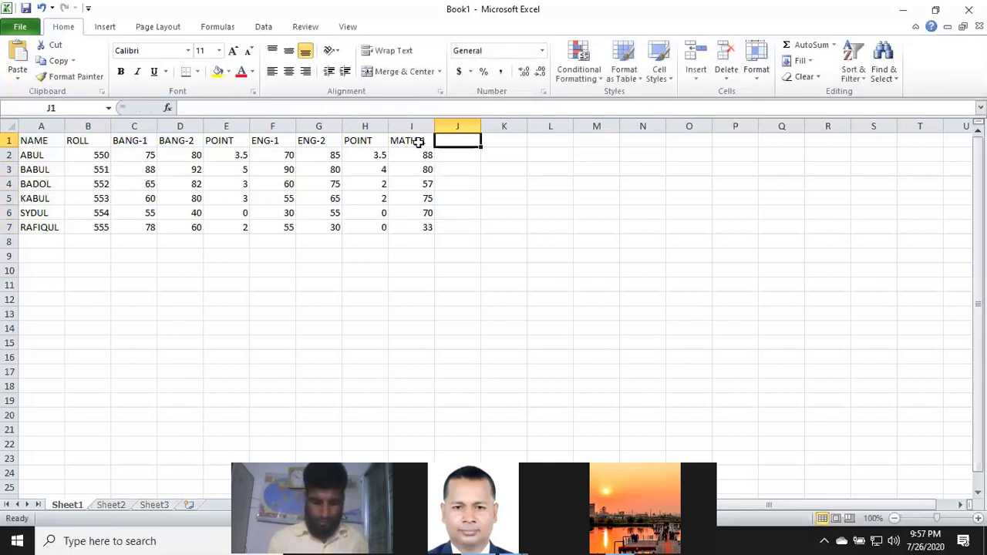
Enter the MATH-2 heading in J1 and marks 80, 90 and 66 in J2:J4
text(MATH)
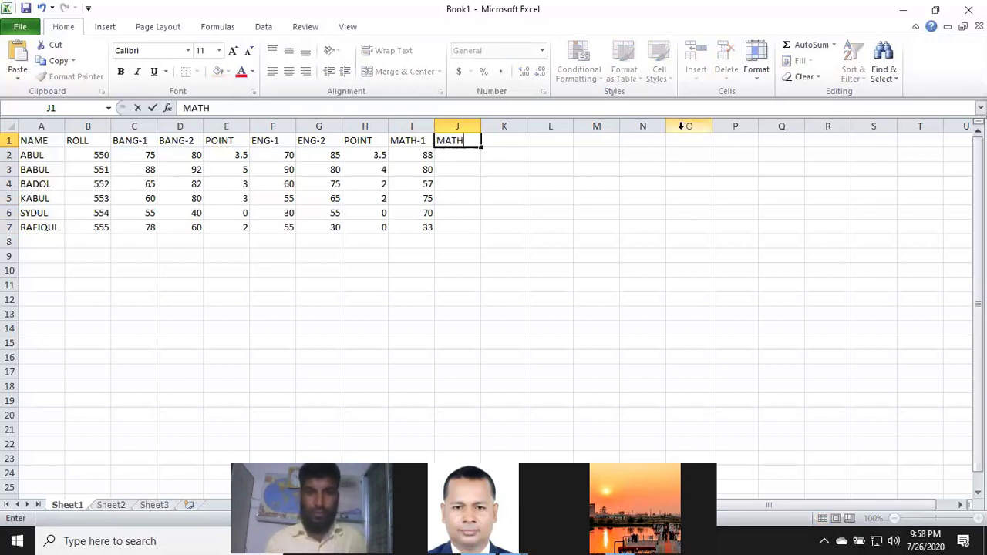
text(-2)
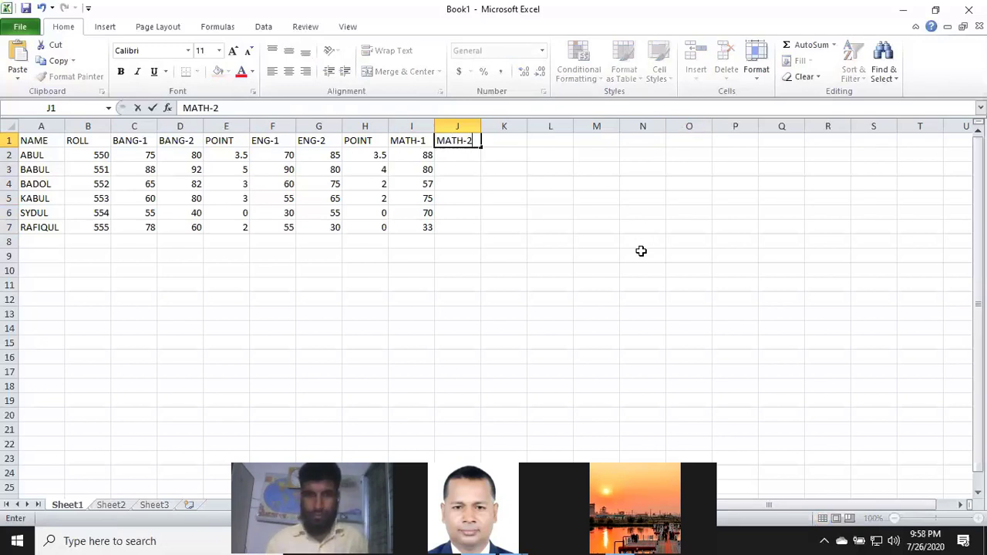
key(Return)
text(80)
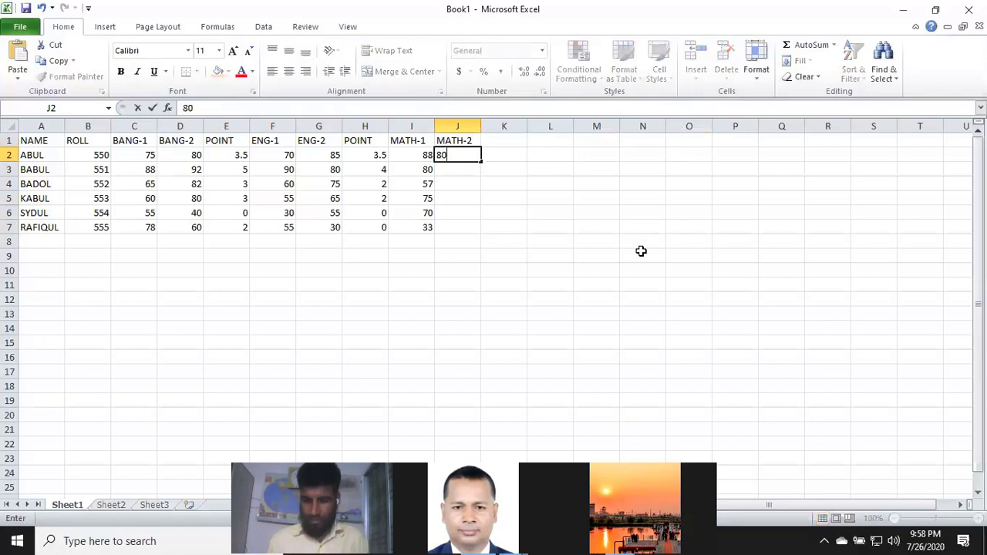
key(Return)
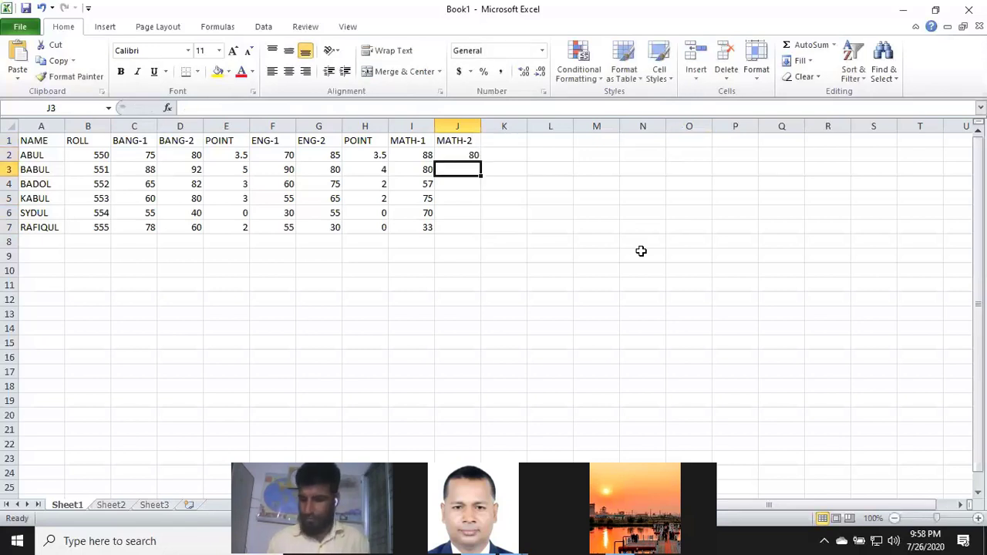
text(90)
key(Return)
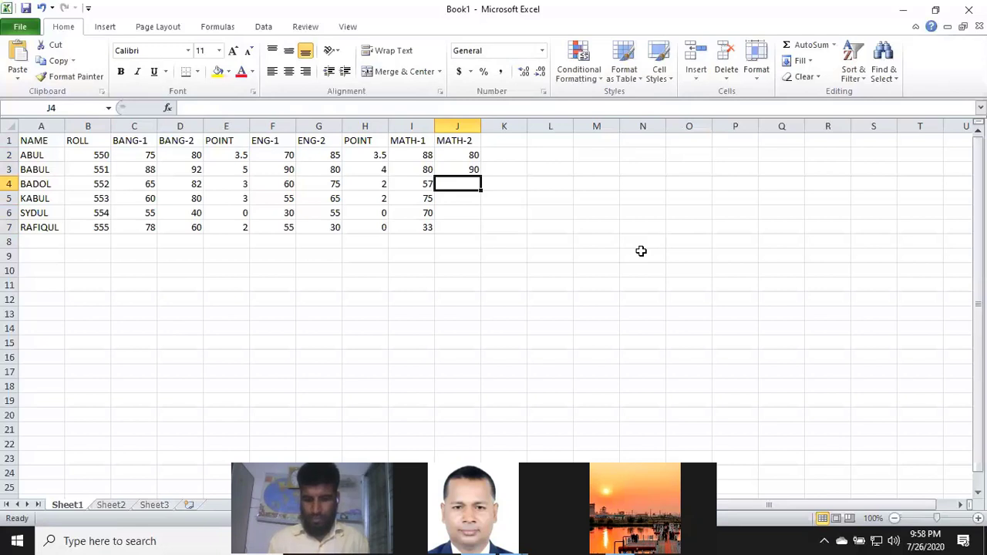
text(66)
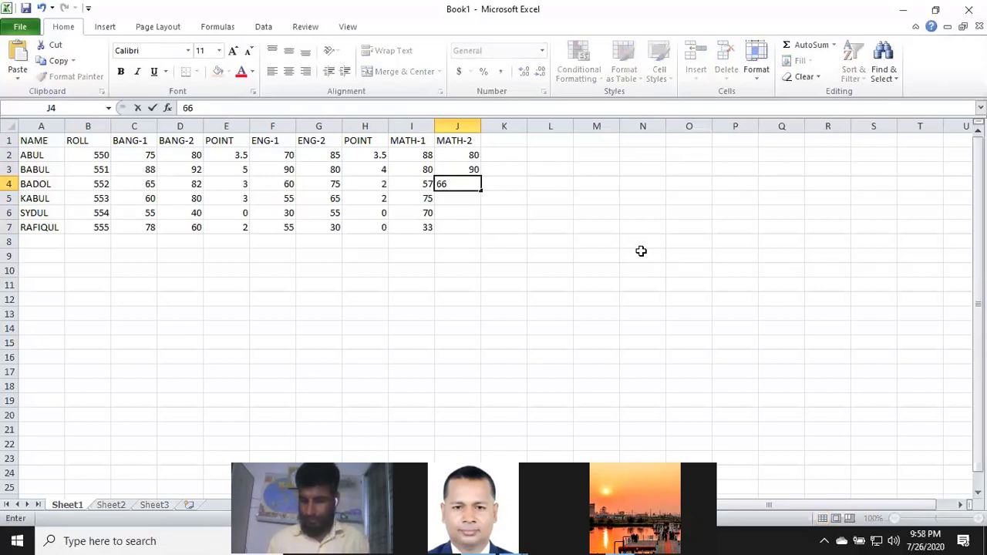
key(Return)
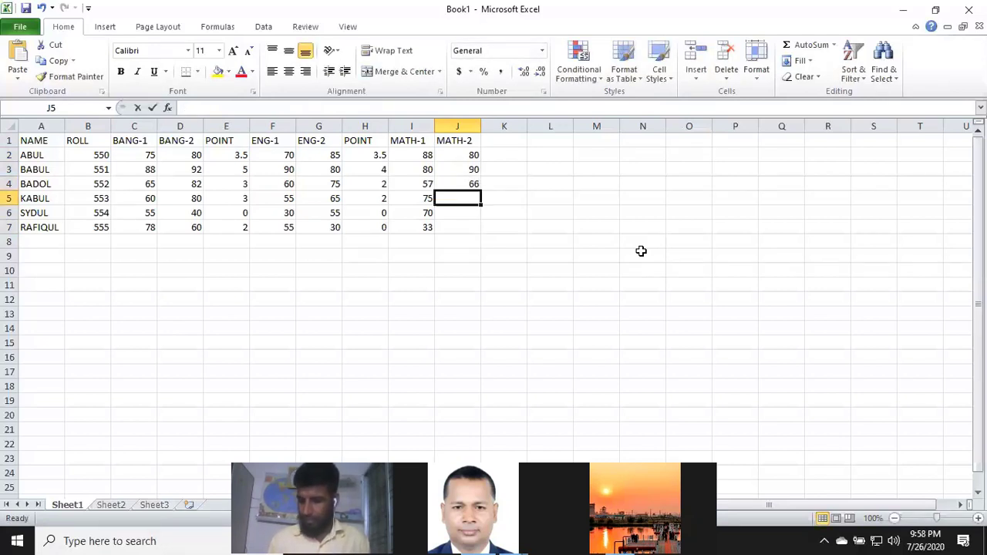
Enter MATH-2 marks 55, 40 and 32 in J5:J7
text(55)
key(Return)
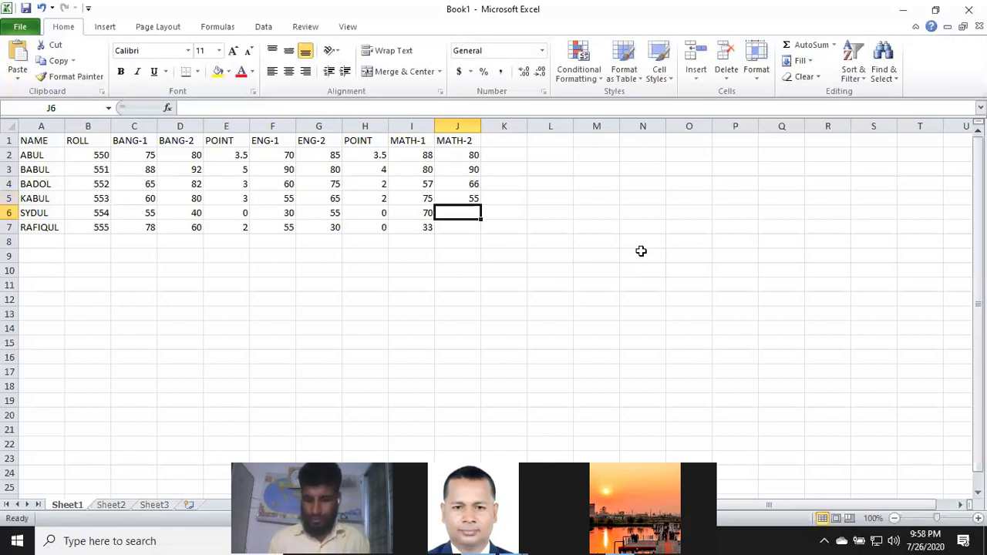
text(40)
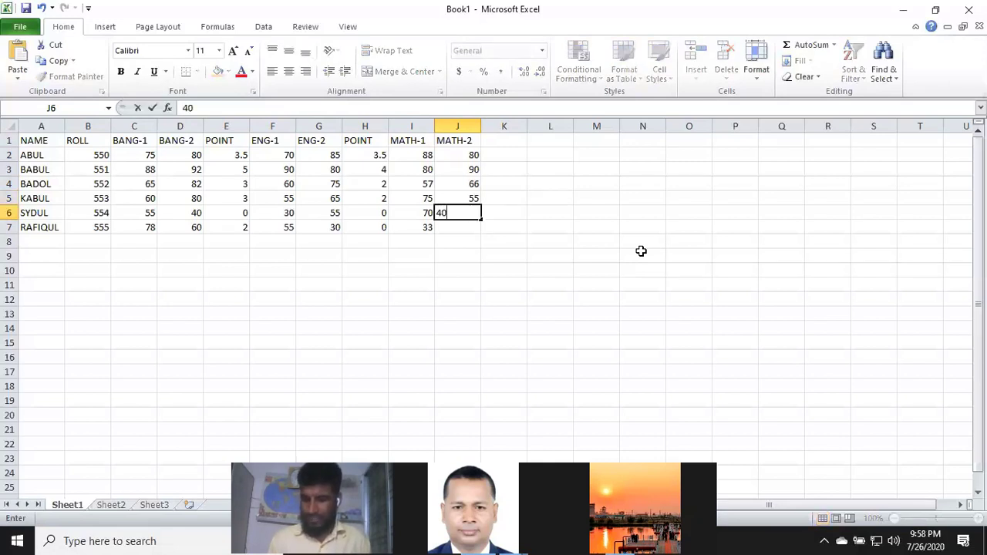
key(Return)
text(32)
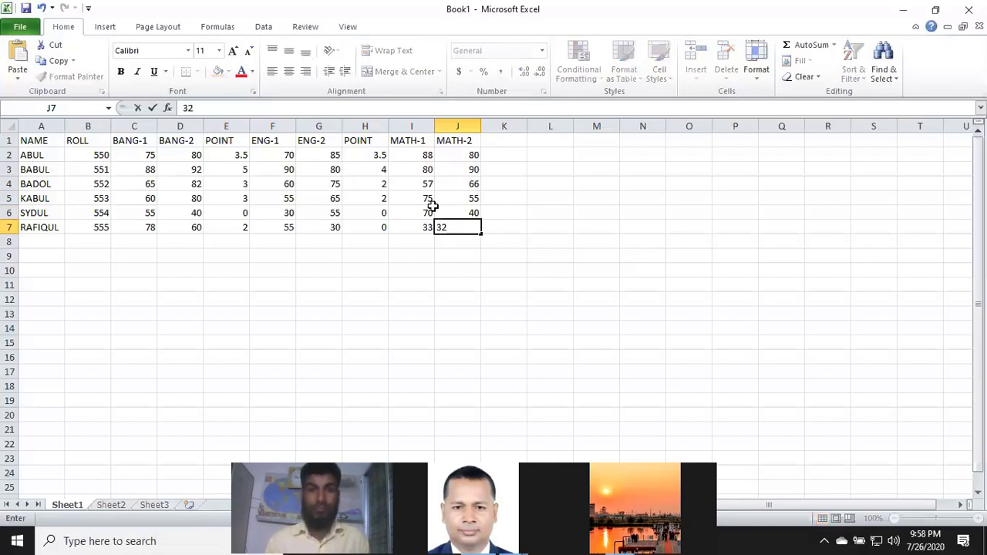
click(504, 147)
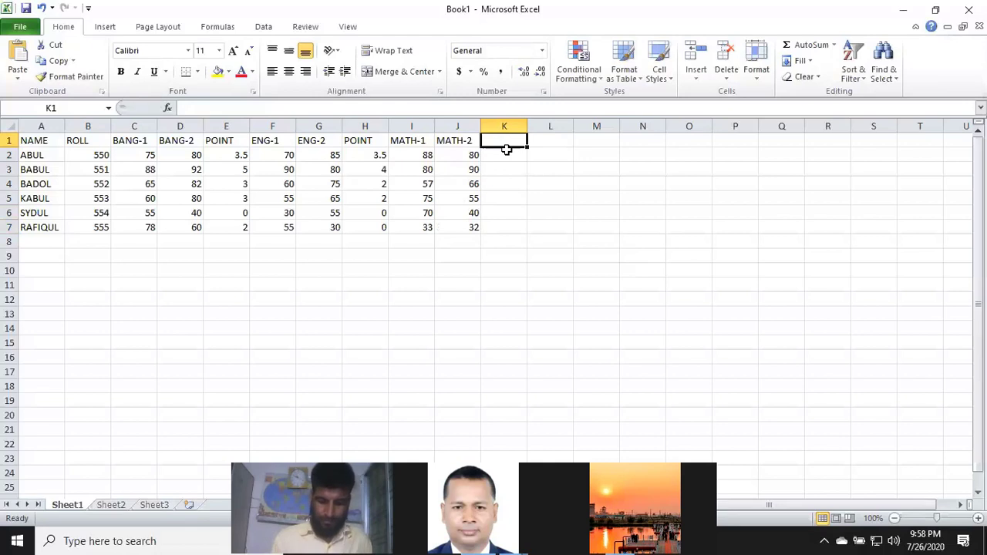
Label K1 'POINT' and paste the nested IF(SUM) grading formula into K2, showing 3.5
text(POINT)
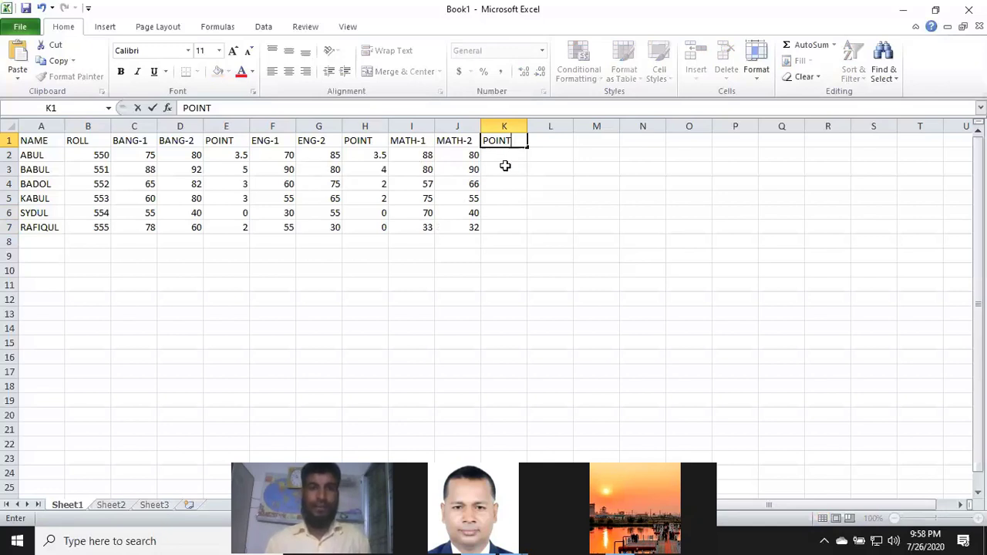
click(498, 154)
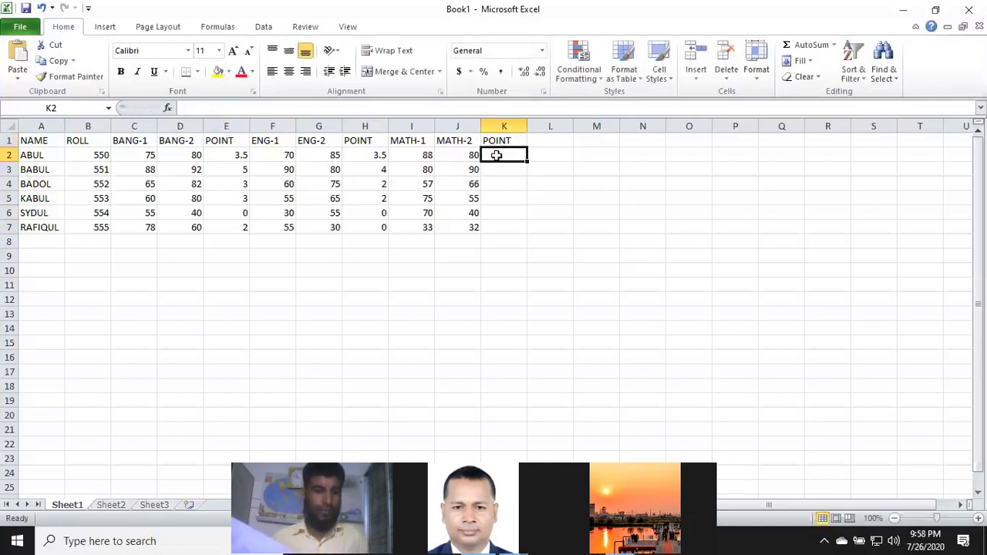
text(=IF(SUM(C2,D2)>=180,5,IF(SUM(C2,D2)>=160,4,IF(SUM(C2,D2)>=150,3.5,IF(SUM(C2,D2)>=140,3,IF(SUM(C2,D2)>=120,2,IF(SUM(C2,D2)>=100,1.5,IF(SUM(C2,D2)<=80,0,))))))))
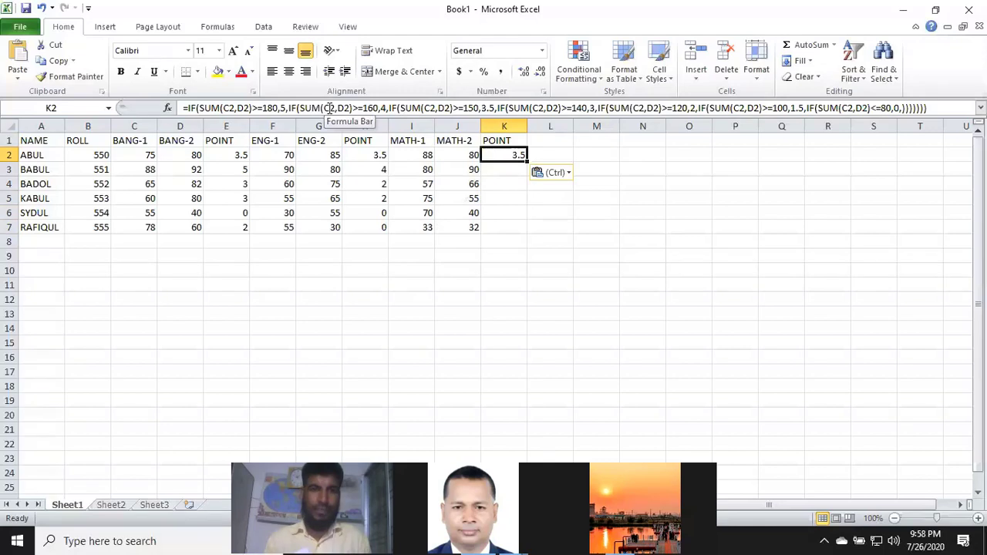
Change the first and second SUMs in K2's formula from C2,D2 to I2,J2
click(328, 108)
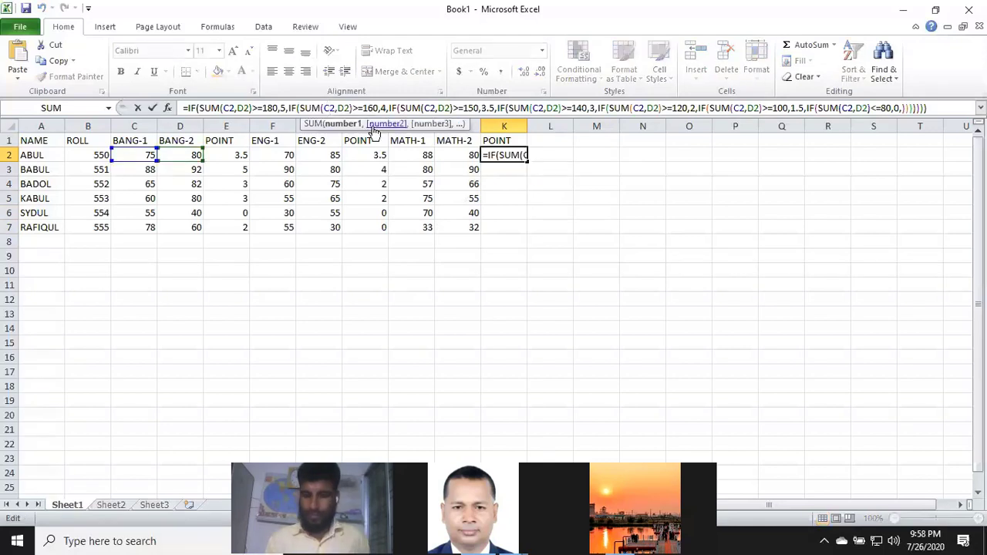
key(BackSpace)
text(I)
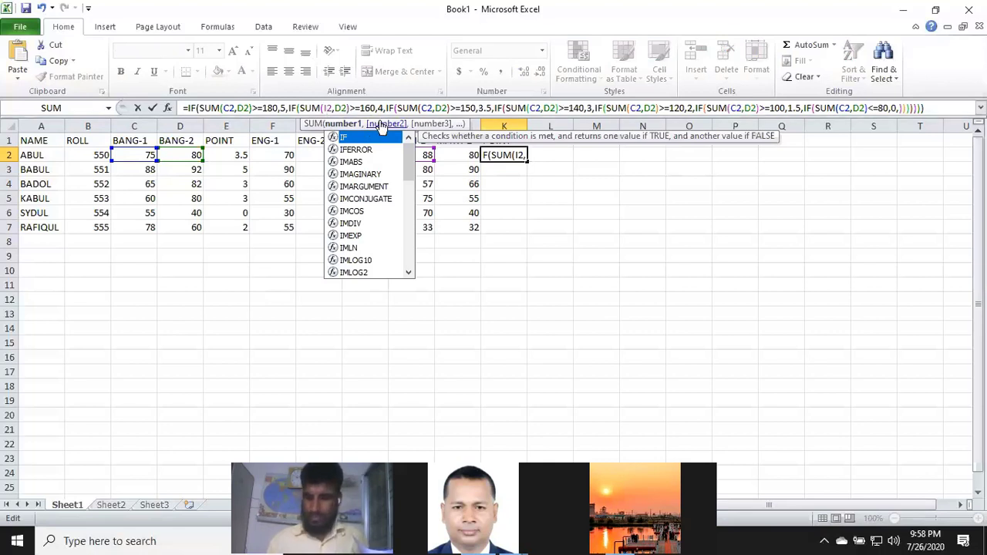
key(Escape)
key(Right)
key(Right)
key(Delete)
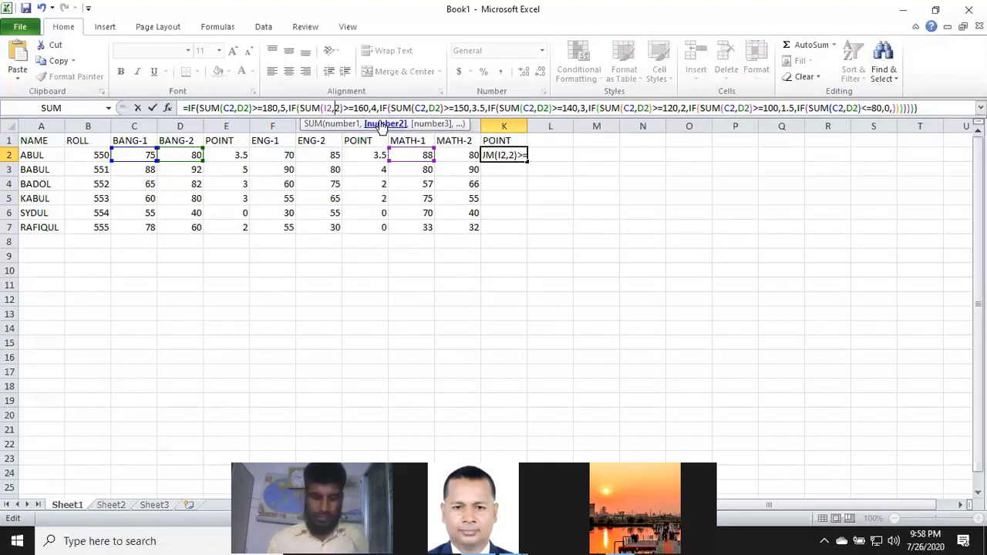
text(J)
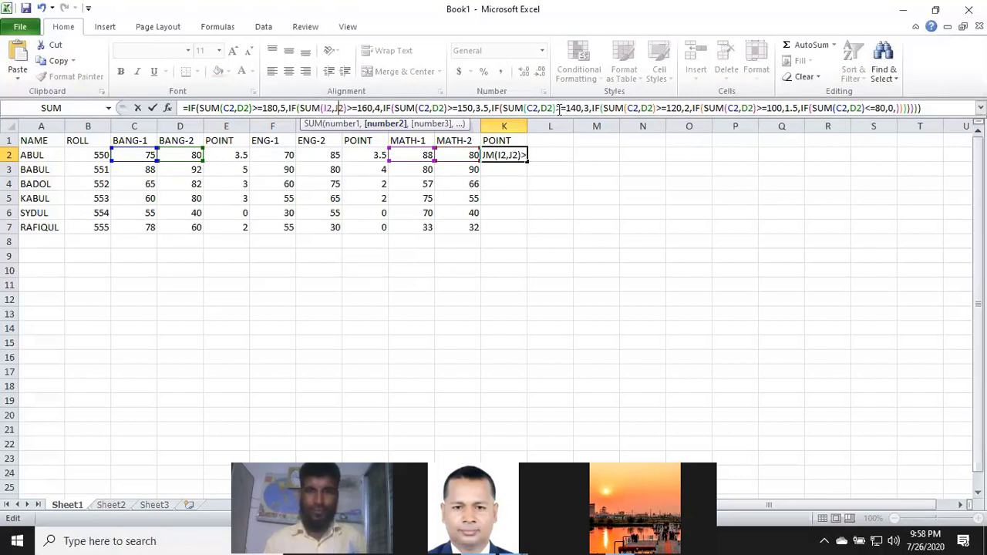
click(228, 108)
key(BackSpace)
text(I)
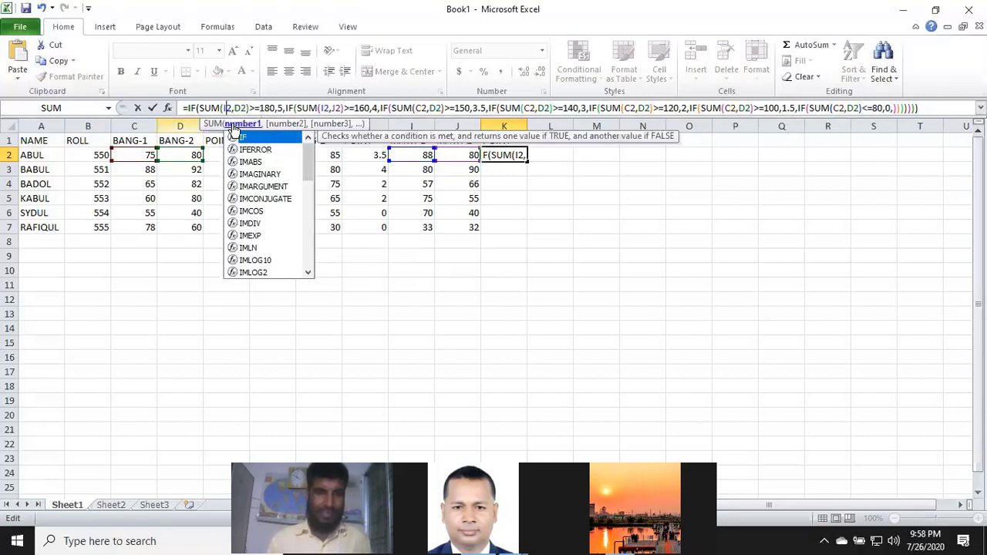
click(245, 108)
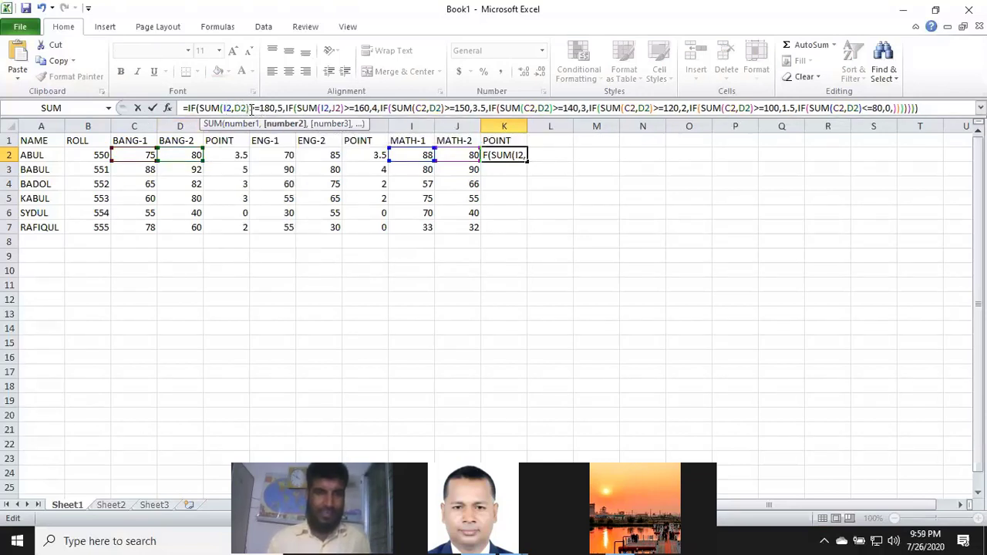
key(BackSpace)
text(J)
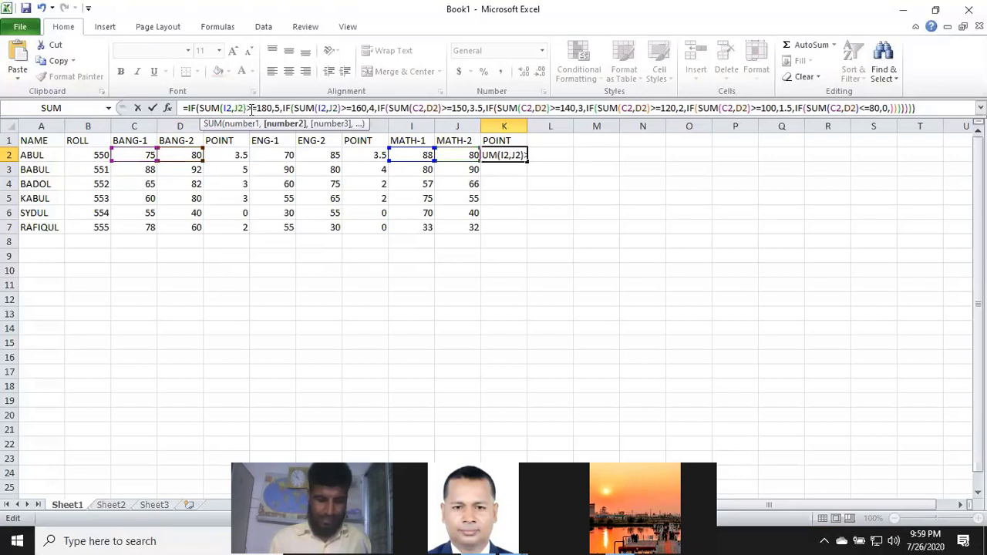
Change the third and fourth SUMs in K2's formula to SUM(I2,J2)
click(417, 108)
key(BackSpace)
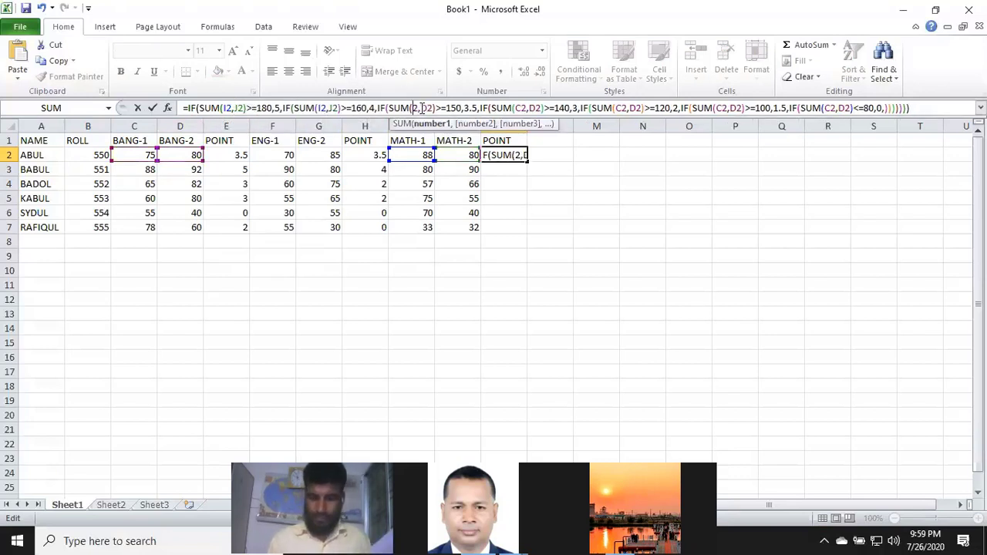
text(I)
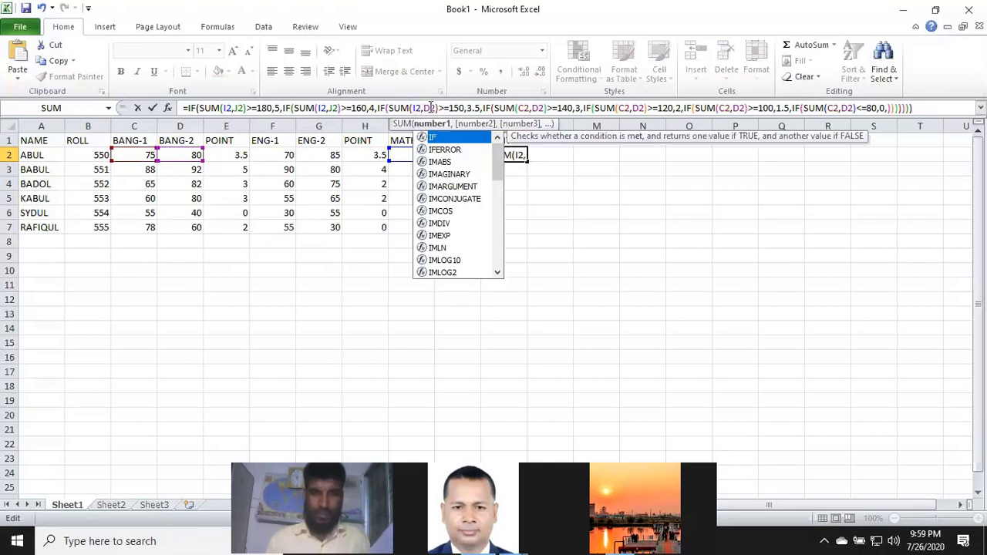
click(429, 108)
key(BackSpace)
text(J)
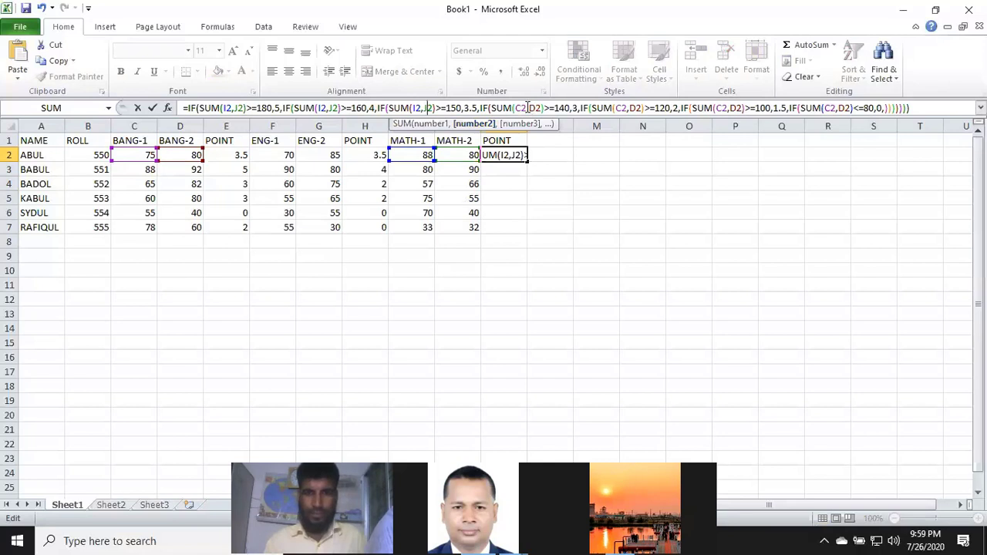
click(521, 108)
key(BackSpace)
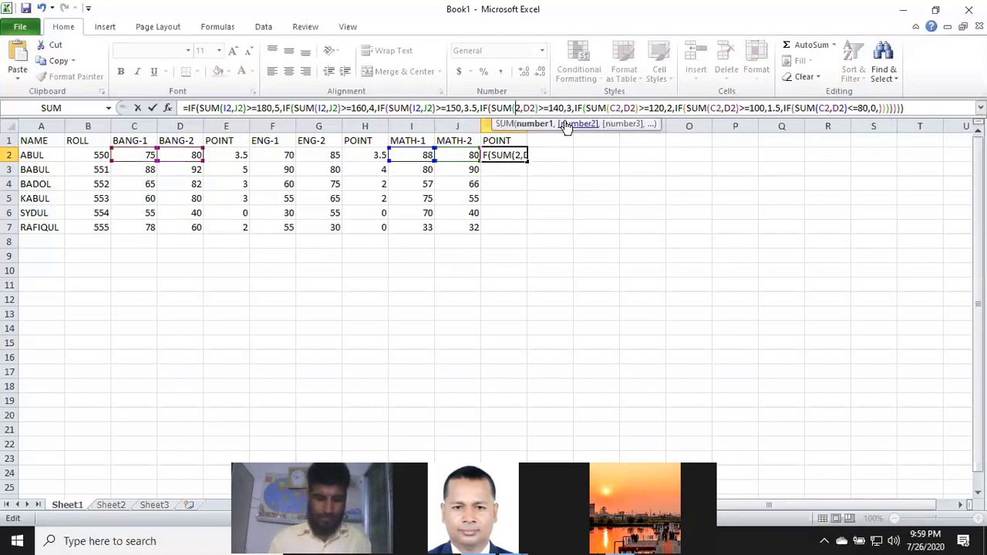
text(I)
key(Right)
key(Right)
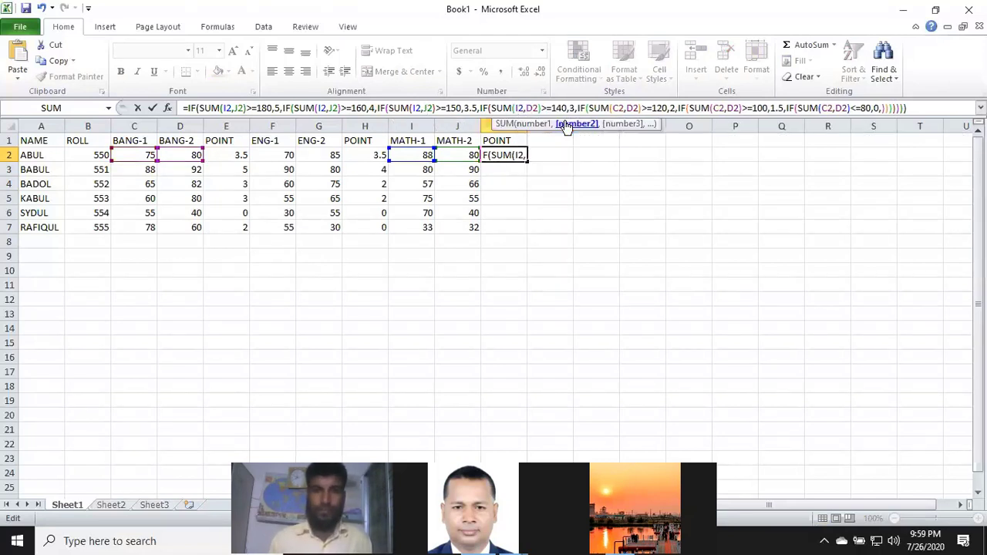
key(Right)
key(BackSpace)
text(J)
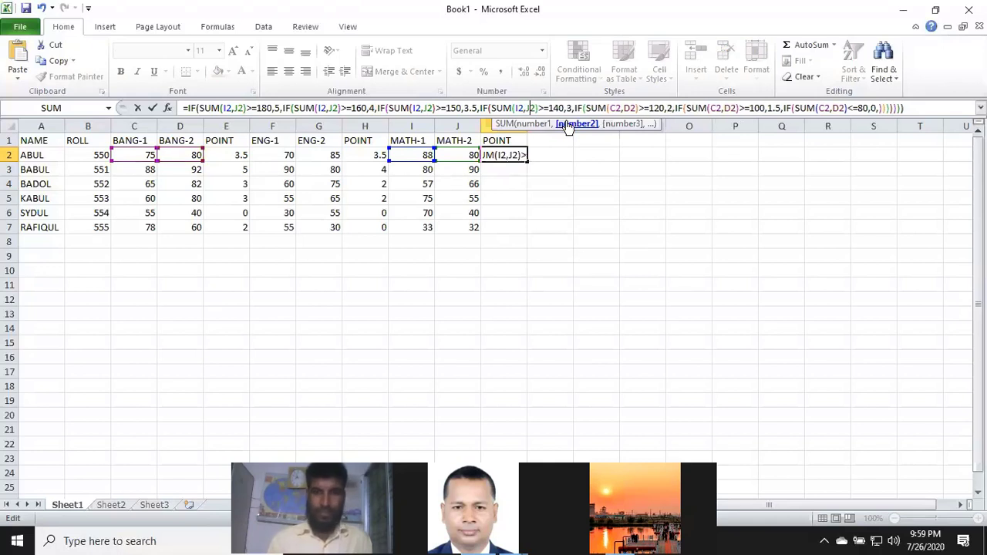
key(Right)
key(Right)
key(Right)
Change the fifth SUM to SUM(I2,J2) and the sixth to SUM(I2,K2)
key(Right)
key(Right)
key(Right)
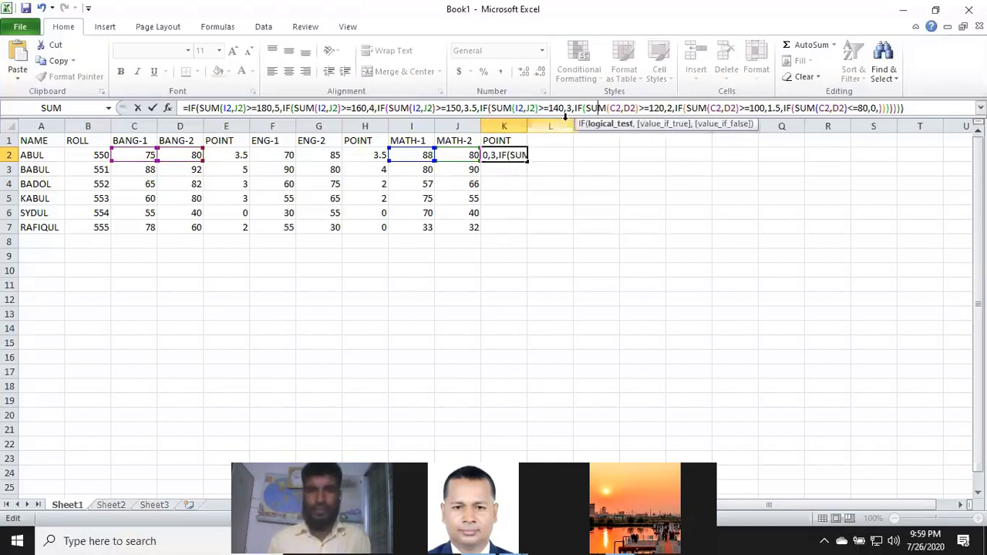
key(Right)
key(Right)
key(BackSpace)
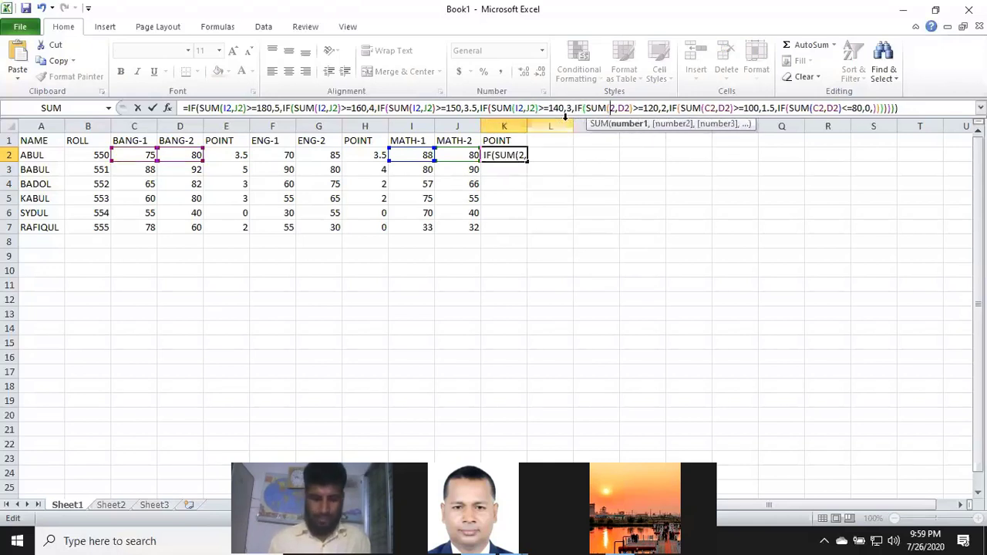
text(I)
key(Right)
key(Right)
key(Right)
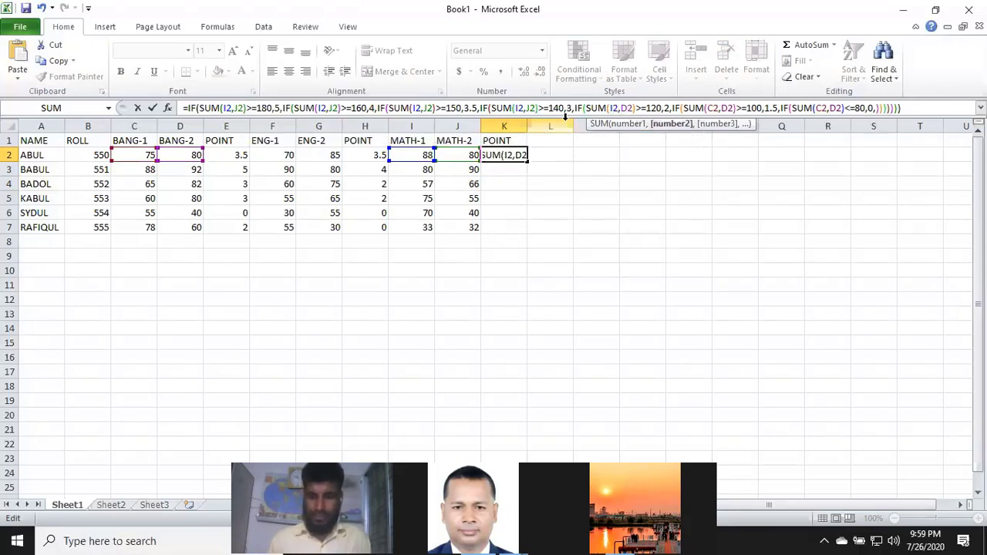
key(BackSpace)
text(J)
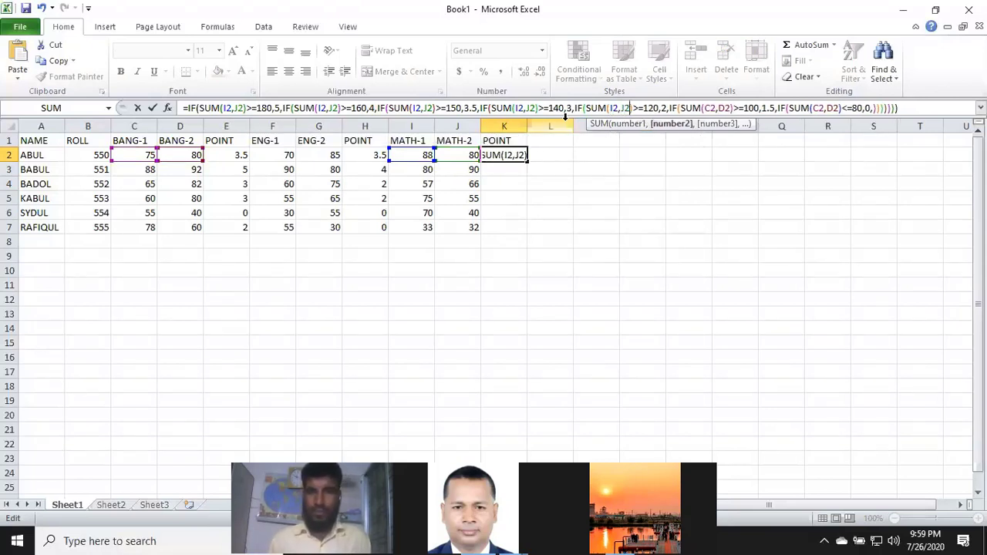
key(Right)
key(Right)
key(Right)
key(Right)
key(Right)
key(Right)
key(Right)
key(Right)
key(Right)
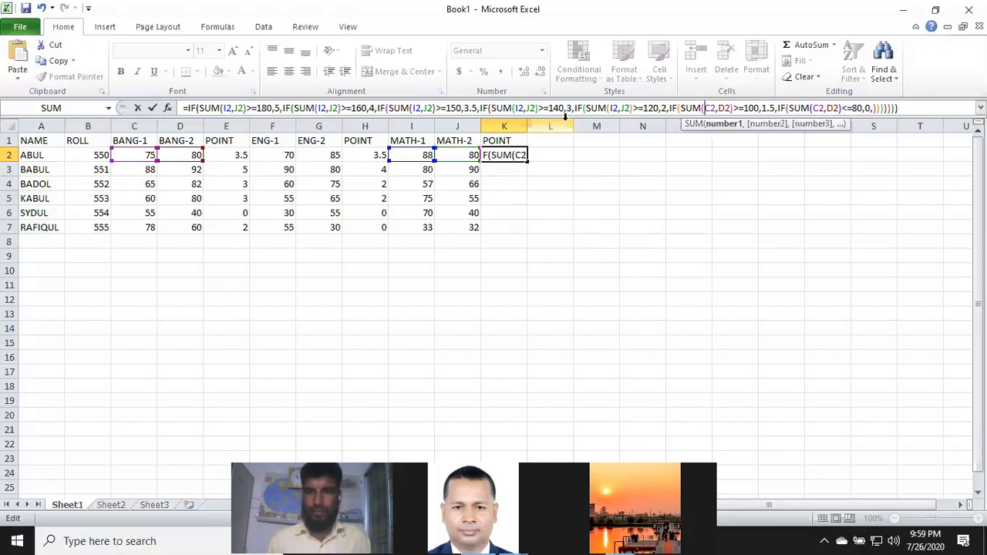
key(Delete)
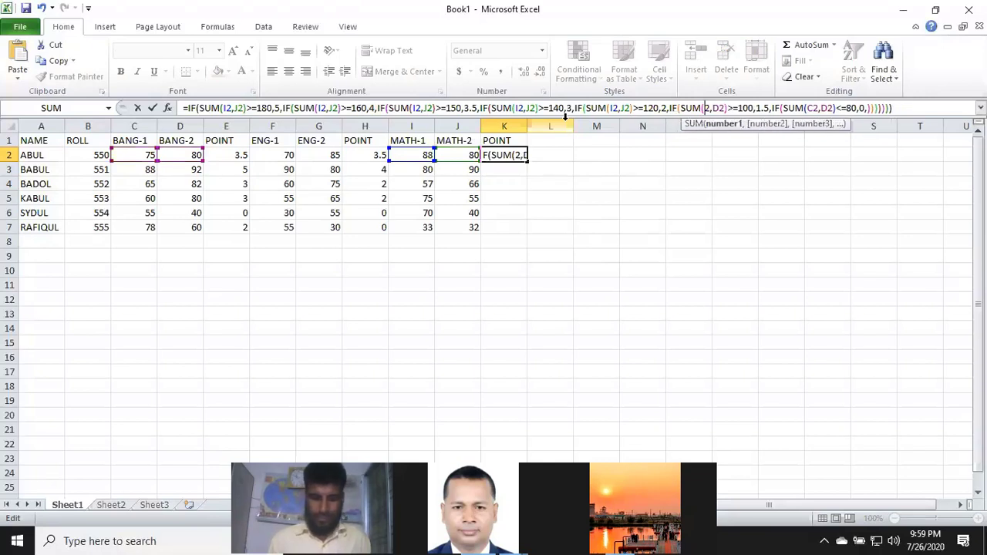
text(I)
key(Right)
key(Right)
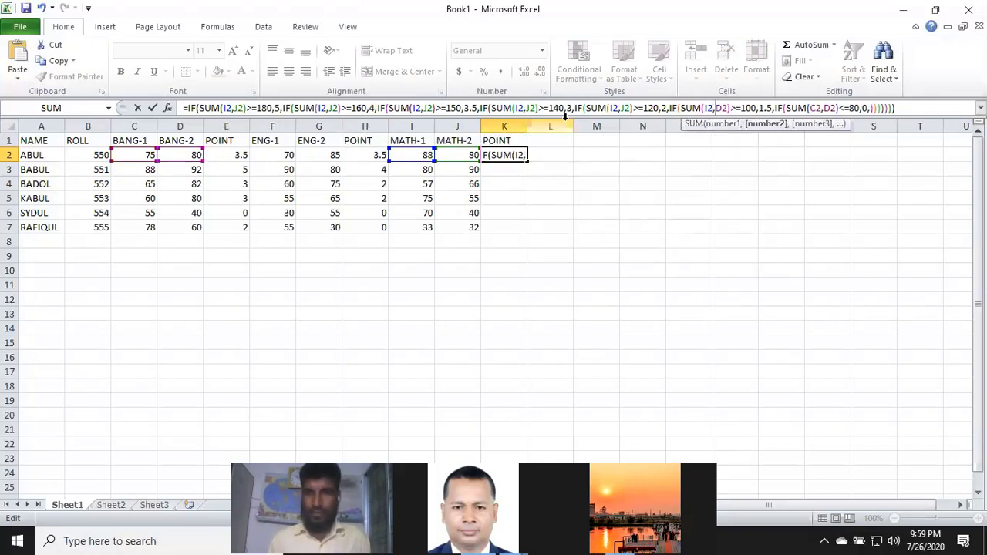
key(Right)
key(BackSpace)
text(K)
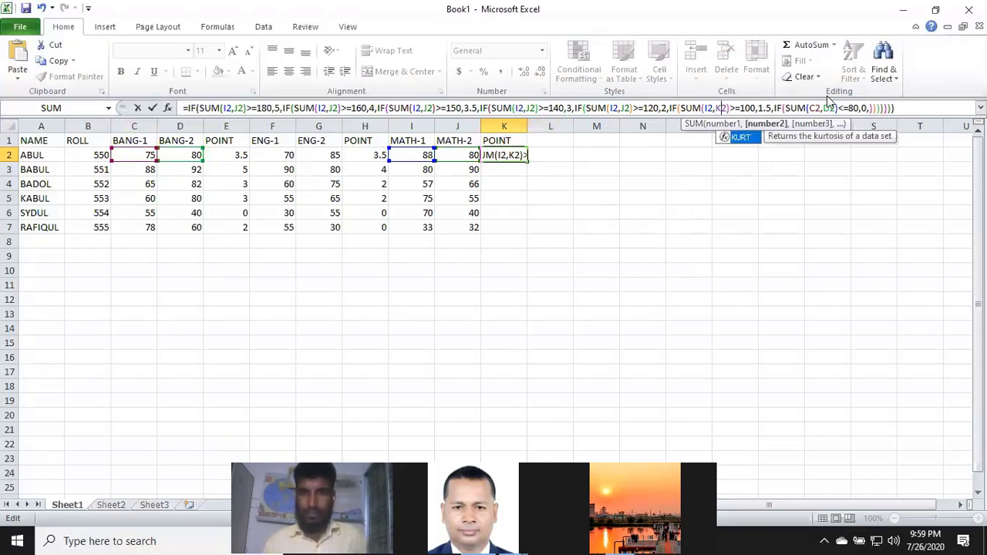
Change the last SUM in K2's formula to SUM(I2,J2)
key(Right)
key(Right)
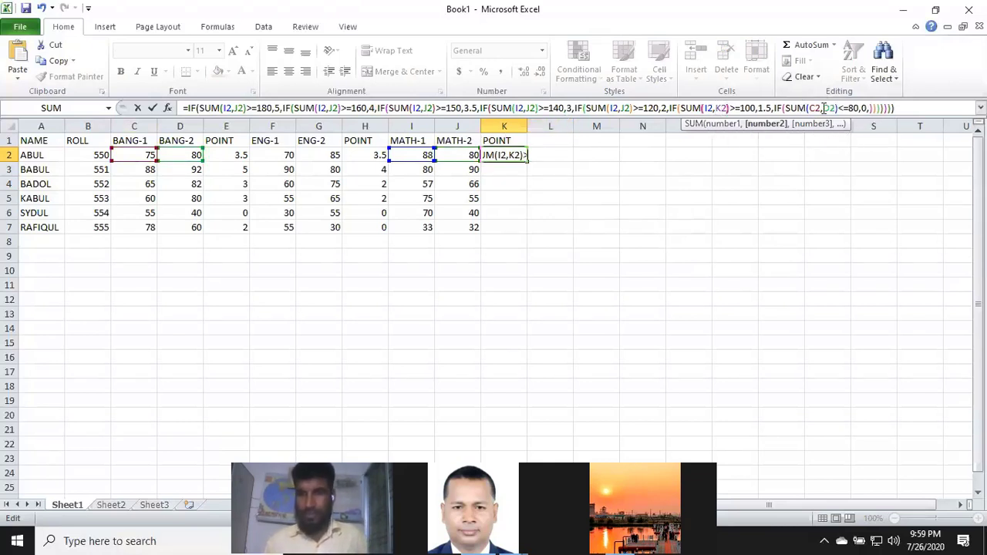
key(Right)
key(Right)
key(Right)
key(Right)
key(Right)
key(Right)
key(Right)
key(Right)
key(Right)
key(Right)
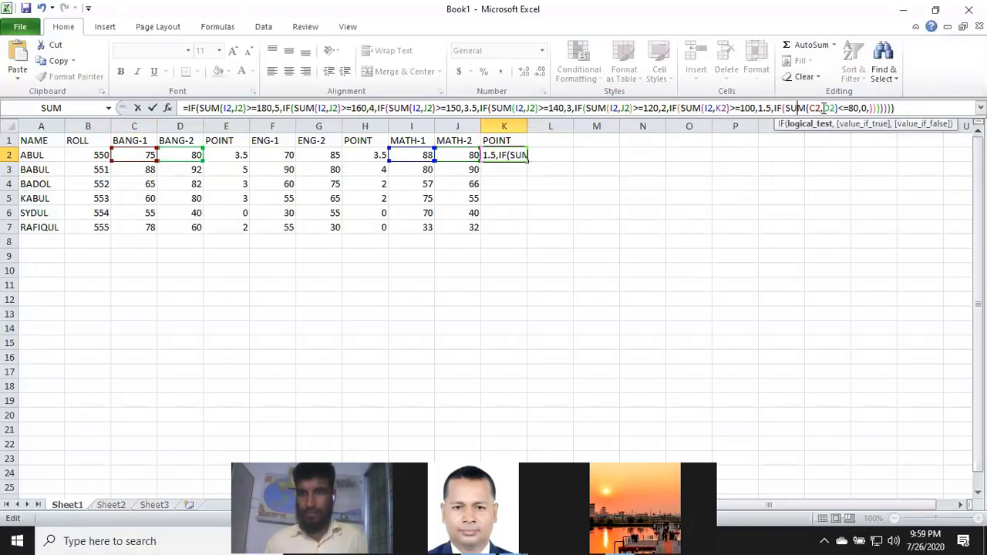
key(Right)
key(Delete)
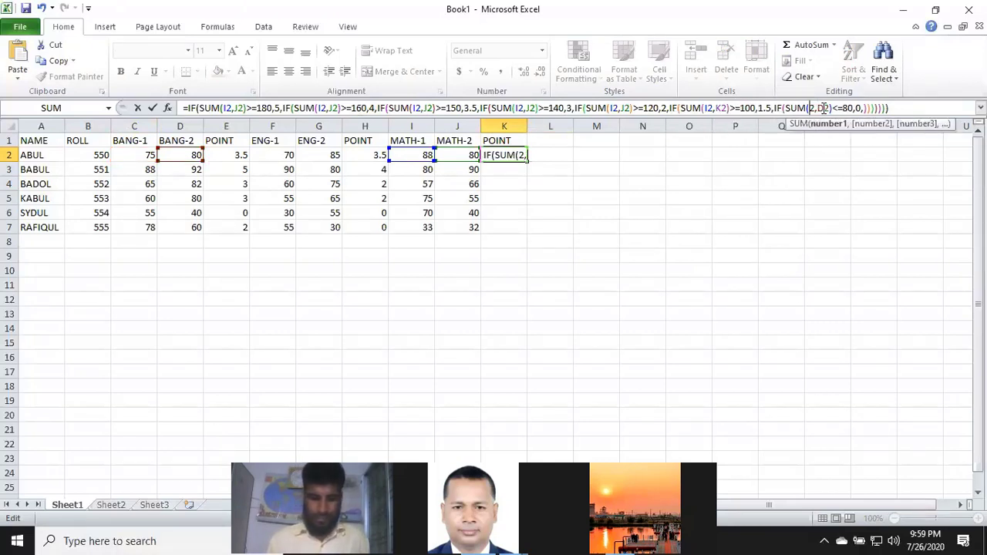
text(I)
key(Right)
key(Right)
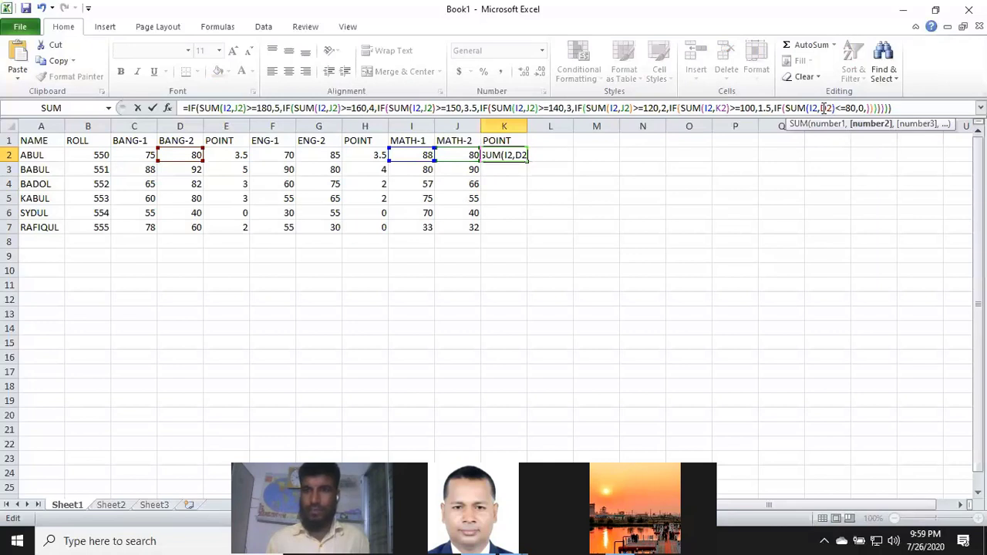
key(Delete)
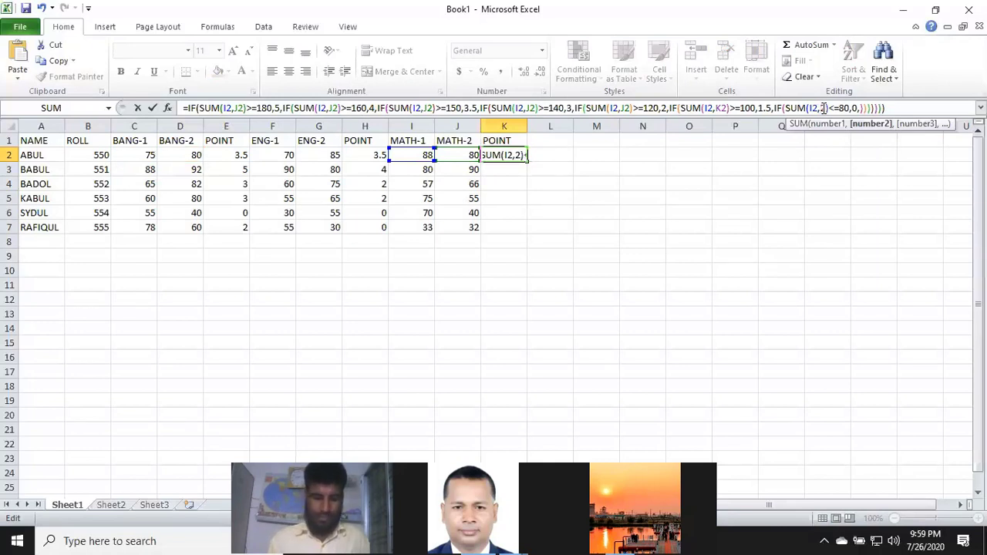
text(J)
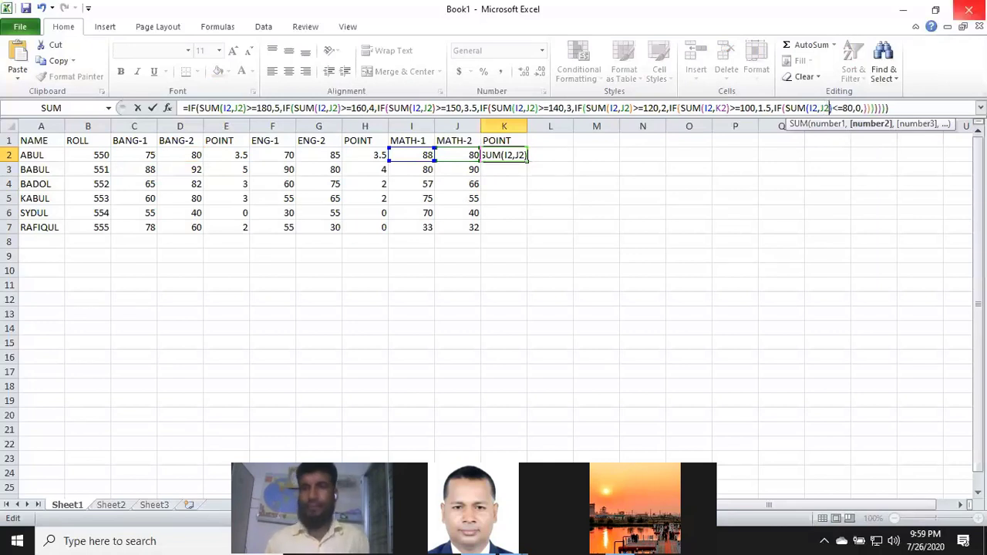
key(Right)
key(Right)
key(Right)
key(Right)
key(Right)
key(Right)
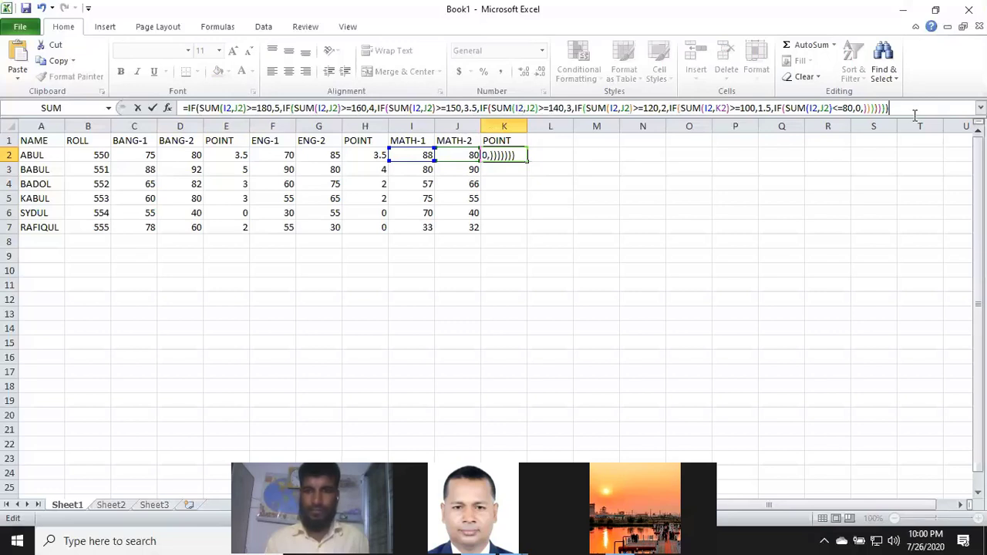
Commit K2's formula and fill it down to K7, dismissing the circular reference warning
key(Return)
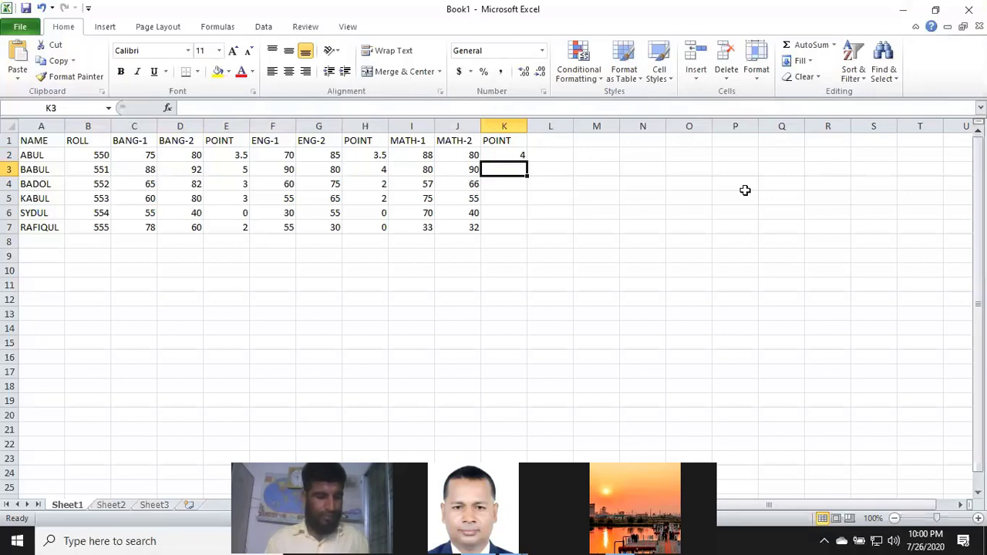
click(517, 156)
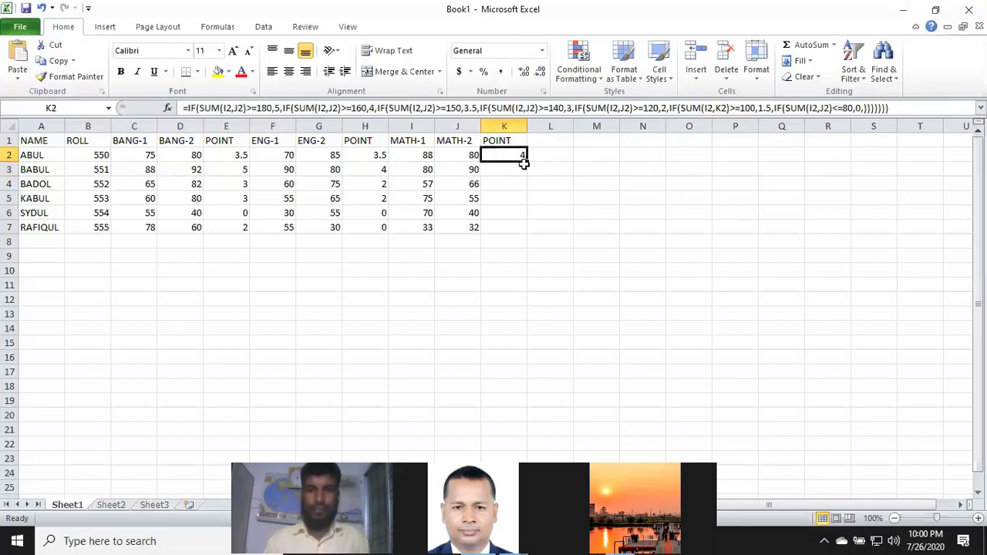
drag(525, 162, 525, 233)
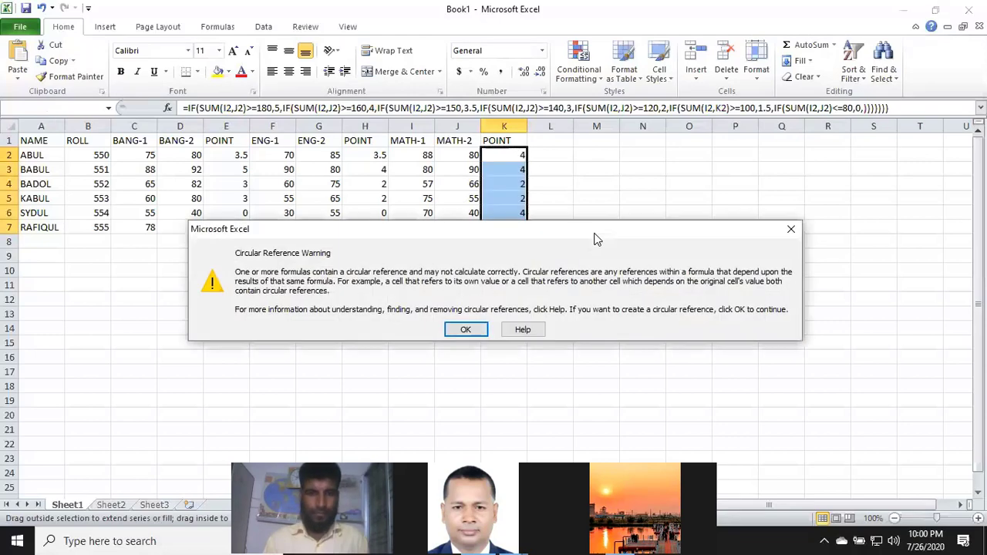
click(465, 329)
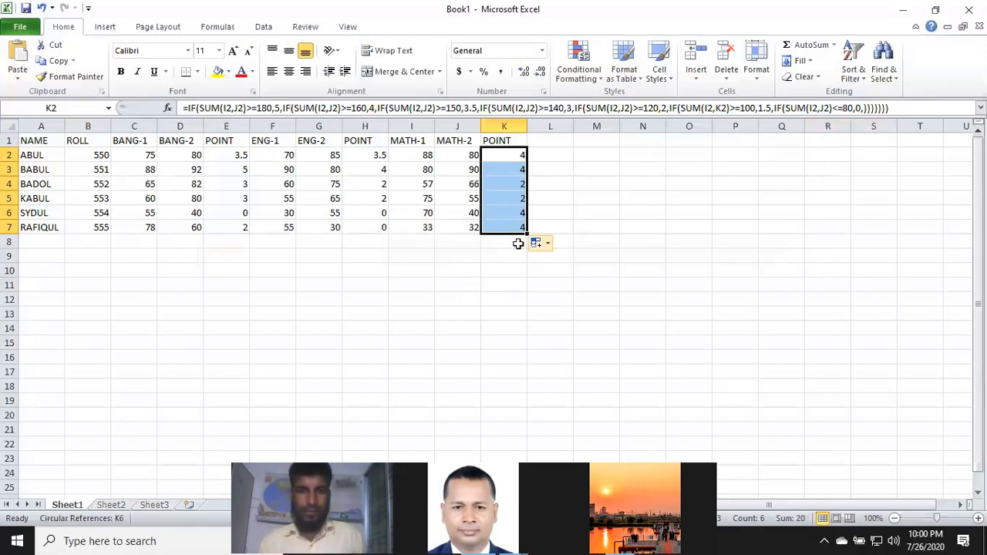
Refill K2's formula down K2:K7, giving points 4, 4, 2, 2, 4, 4
click(512, 154)
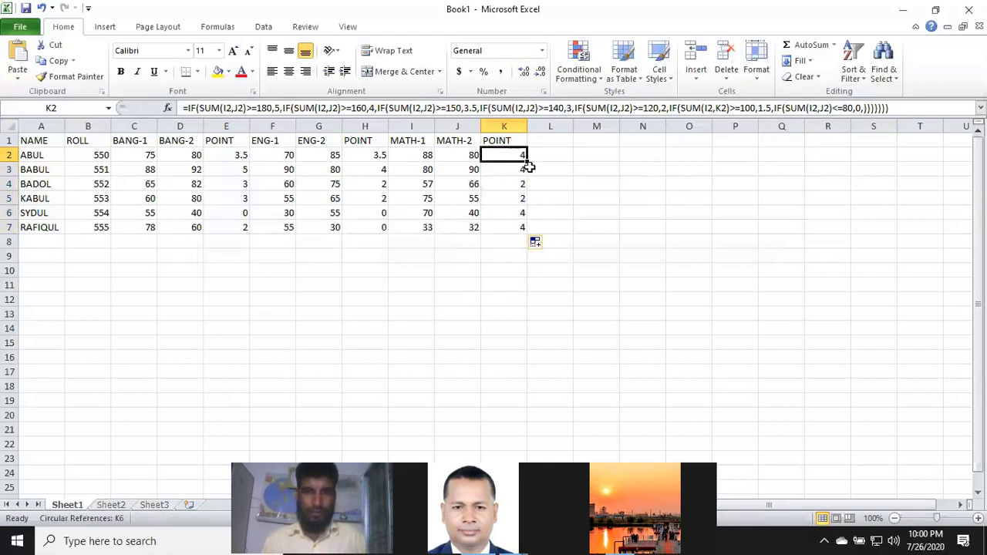
click(528, 160)
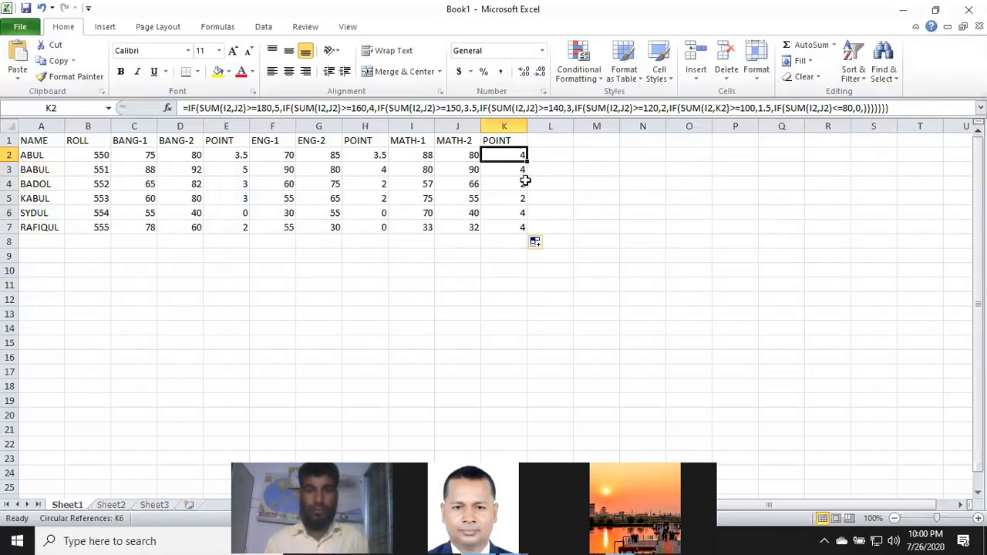
drag(525, 158, 533, 238)
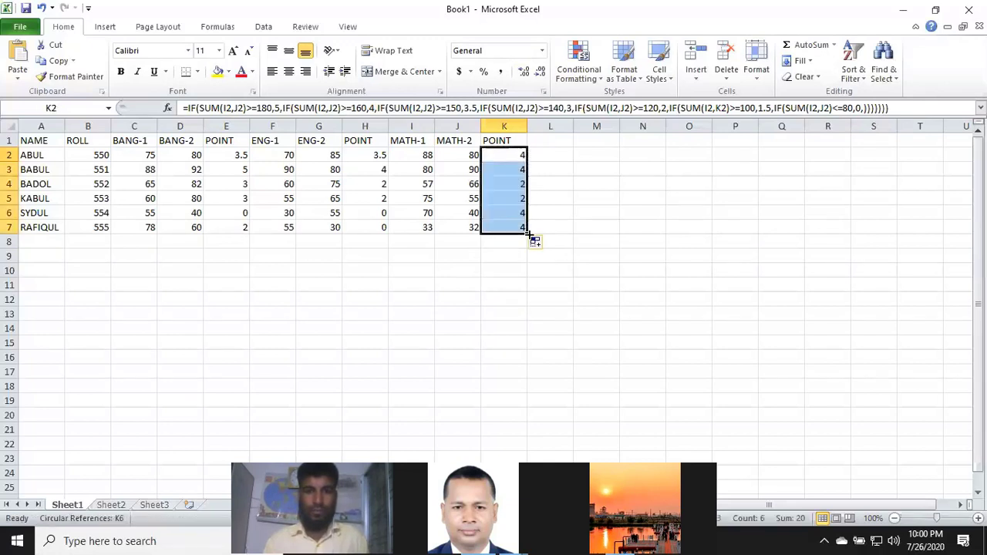
click(549, 144)
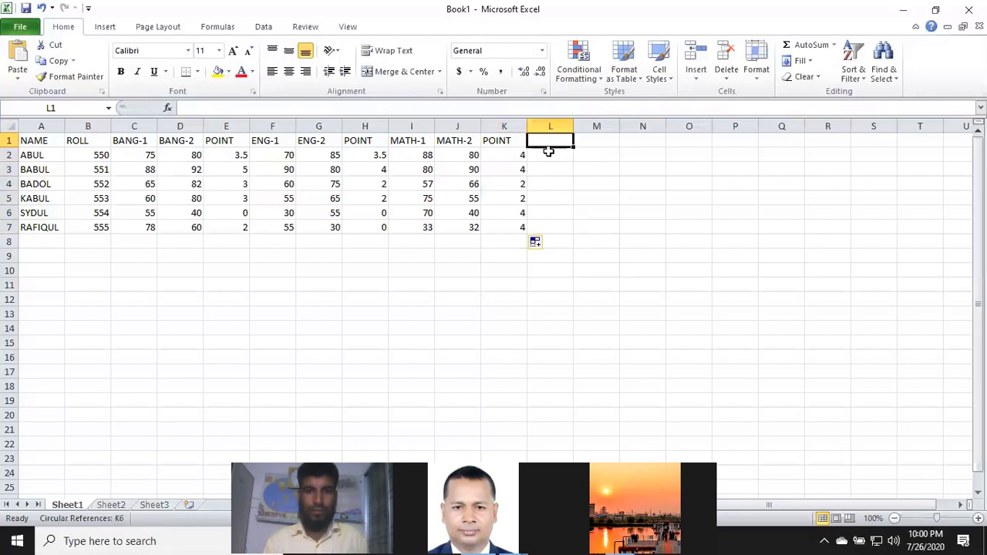
click(521, 226)
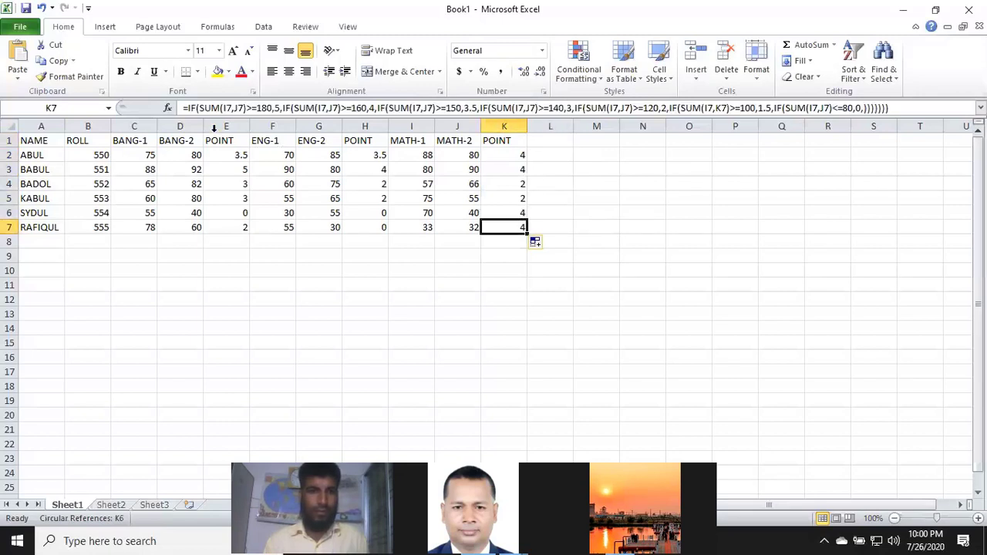
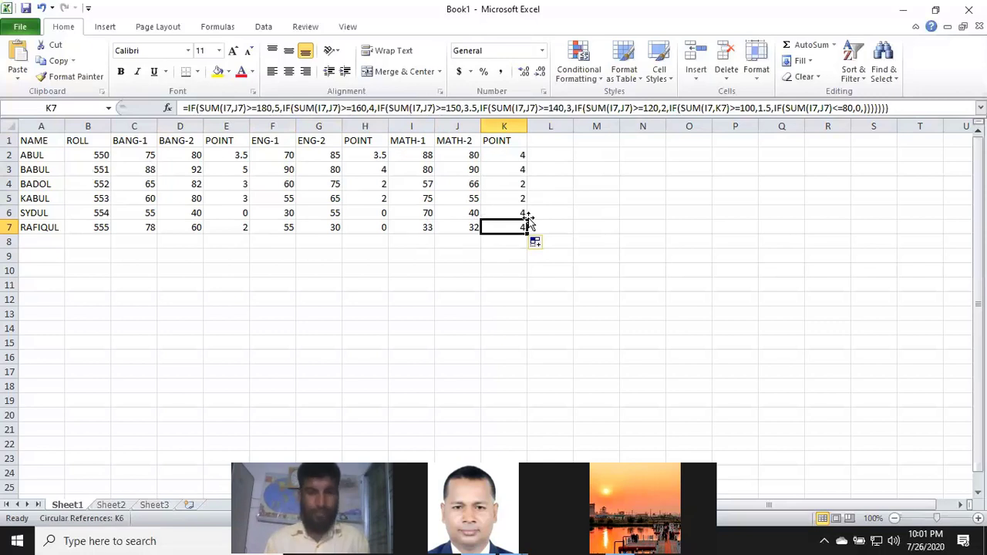
Compare the POINT formulas in K6, K7 and K2 to find K6's wrong SUM(I6,K6) reference
click(511, 212)
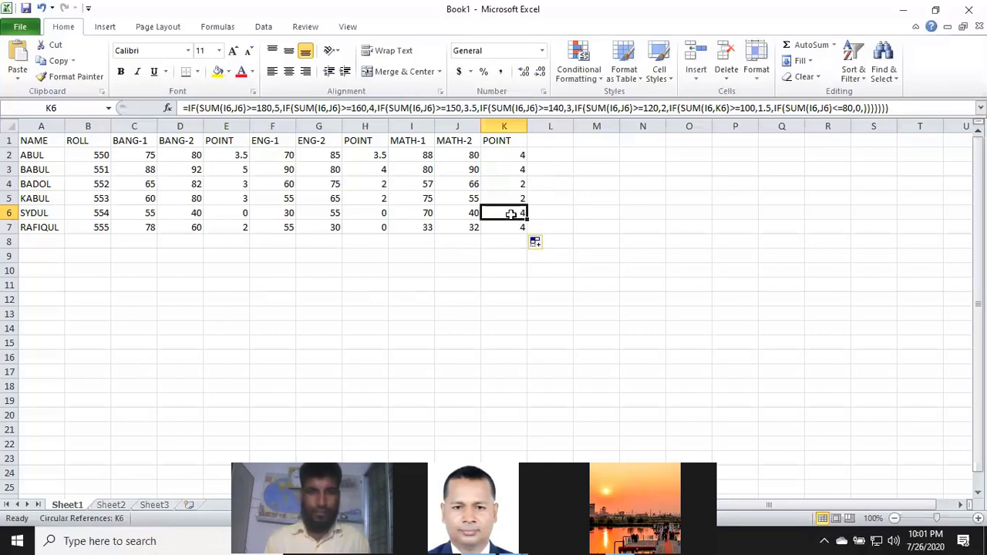
click(520, 227)
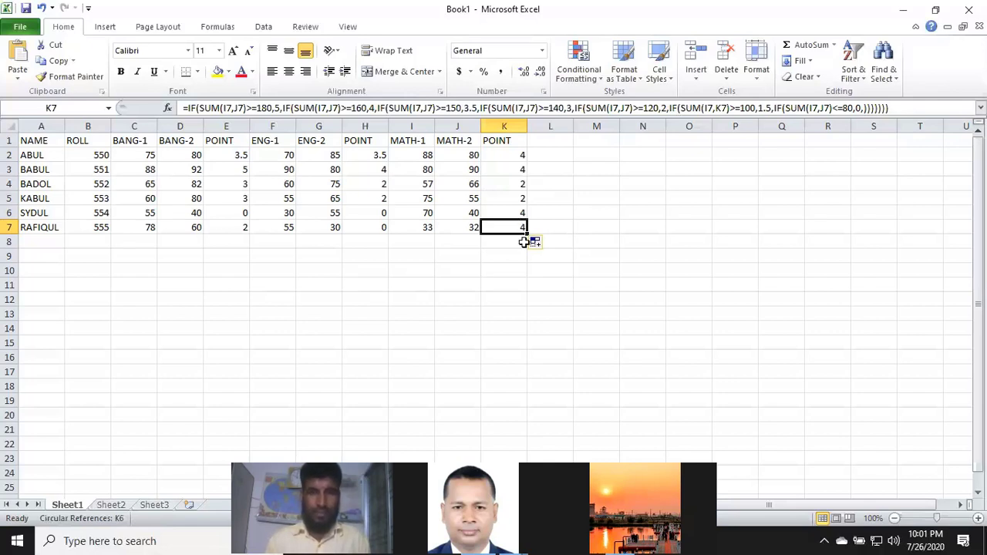
click(455, 231)
click(513, 228)
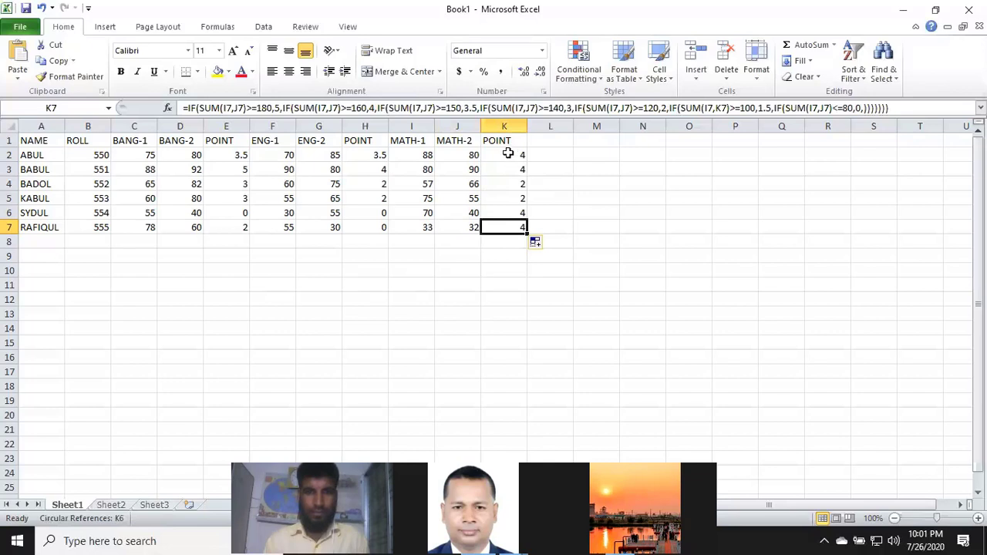
click(508, 153)
click(517, 232)
click(520, 211)
click(520, 228)
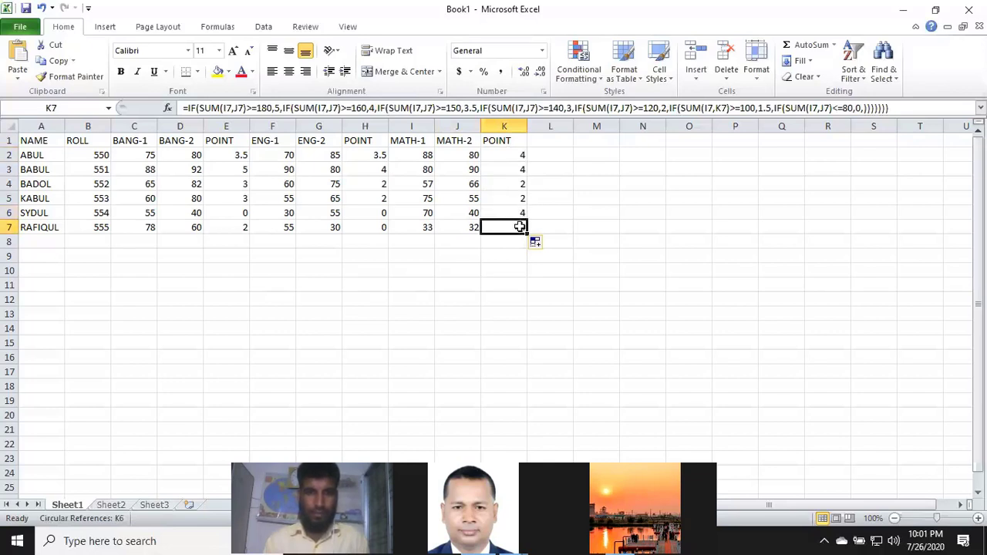
click(520, 212)
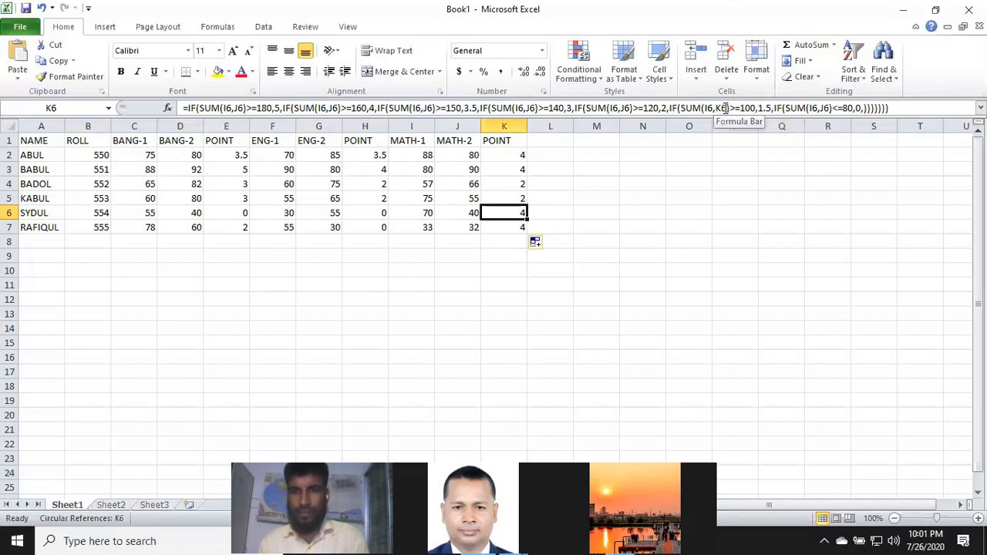
Correct K6's formula from SUM(I6,K6) to SUM(I6,J6) so it shows 1.5
click(721, 108)
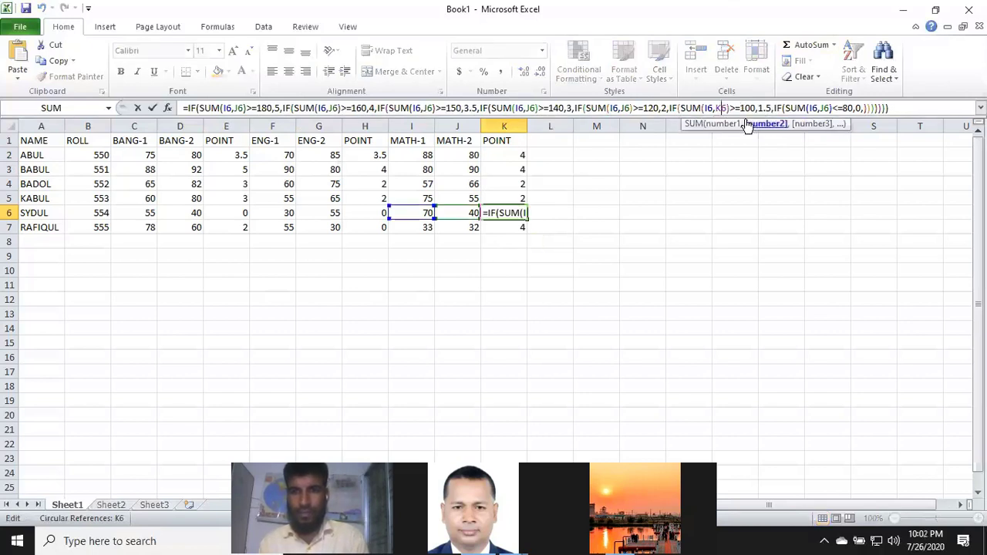
key(BackSpace)
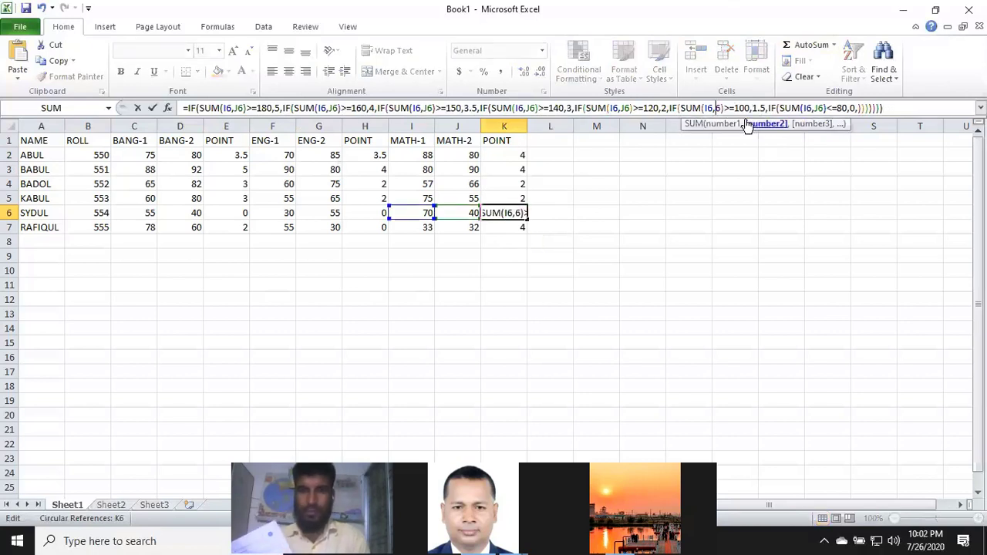
text(J)
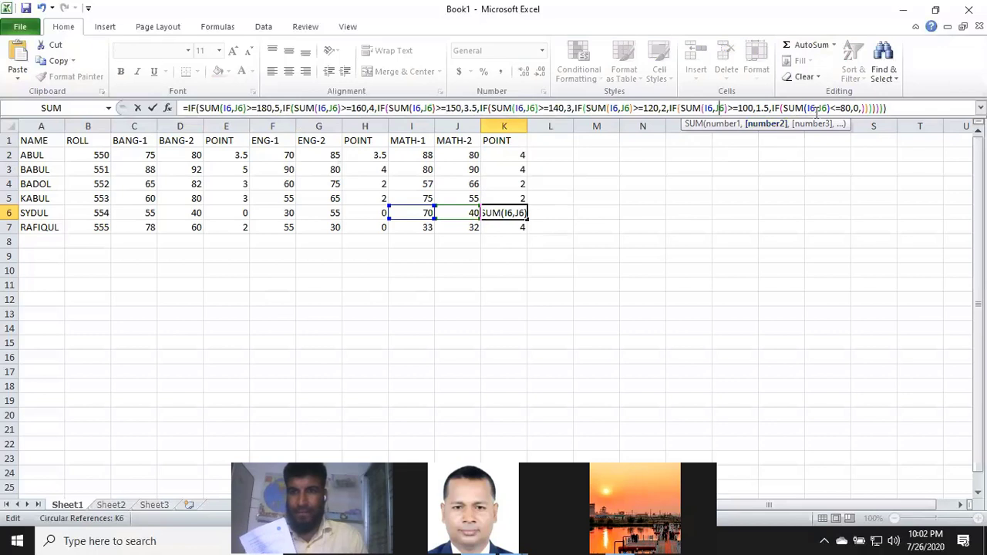
click(887, 108)
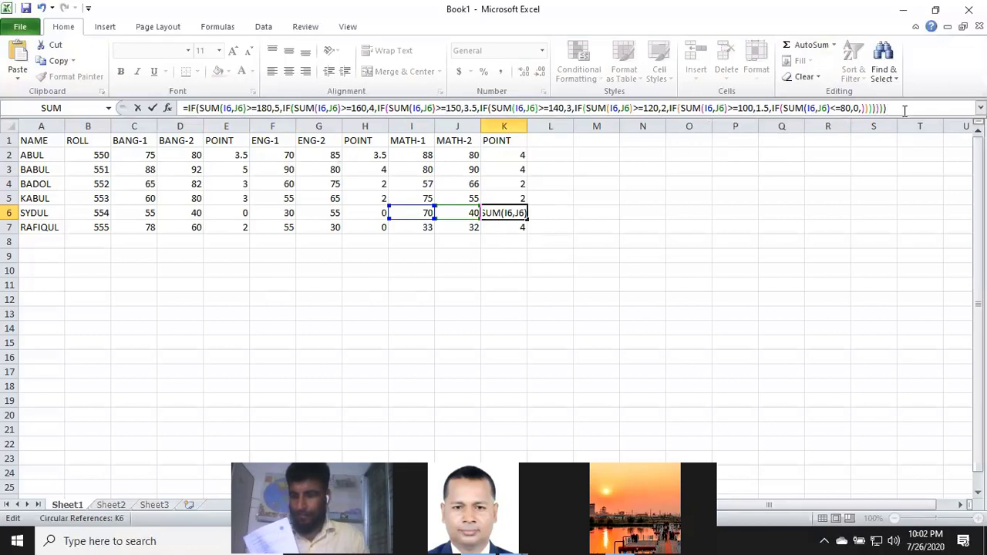
key(Return)
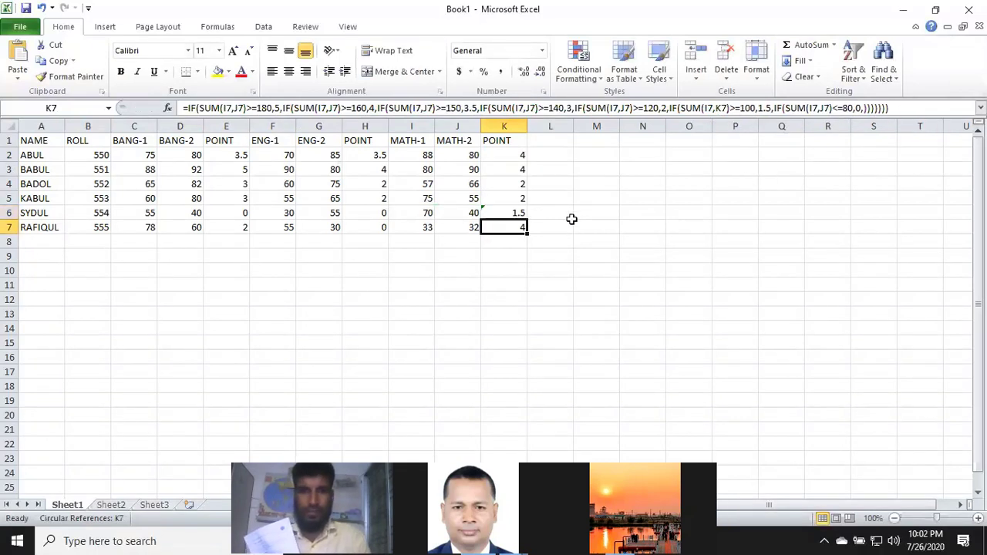
Correct K2's formula from SUM(I2,K2) to SUM(I2,J2)
click(560, 193)
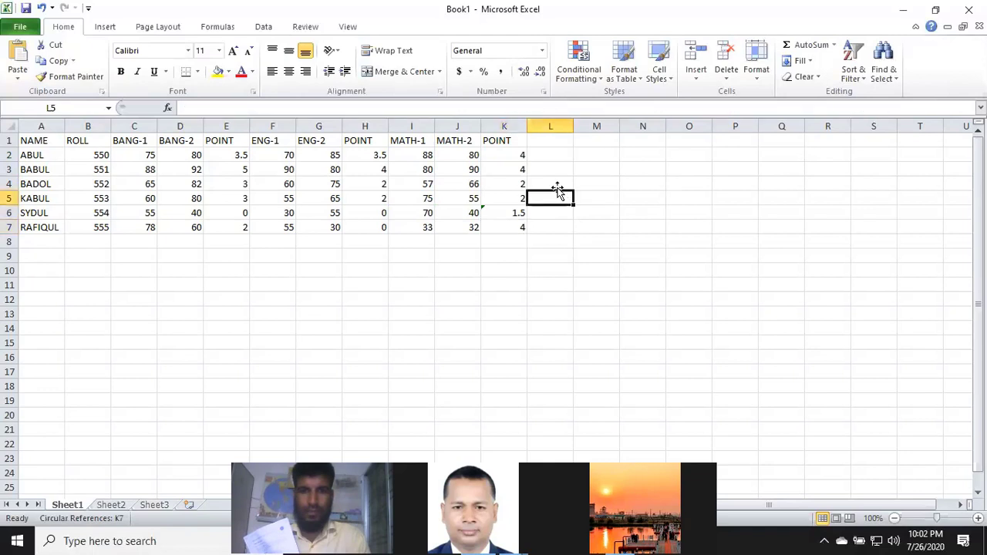
click(515, 155)
drag(526, 160, 527, 160)
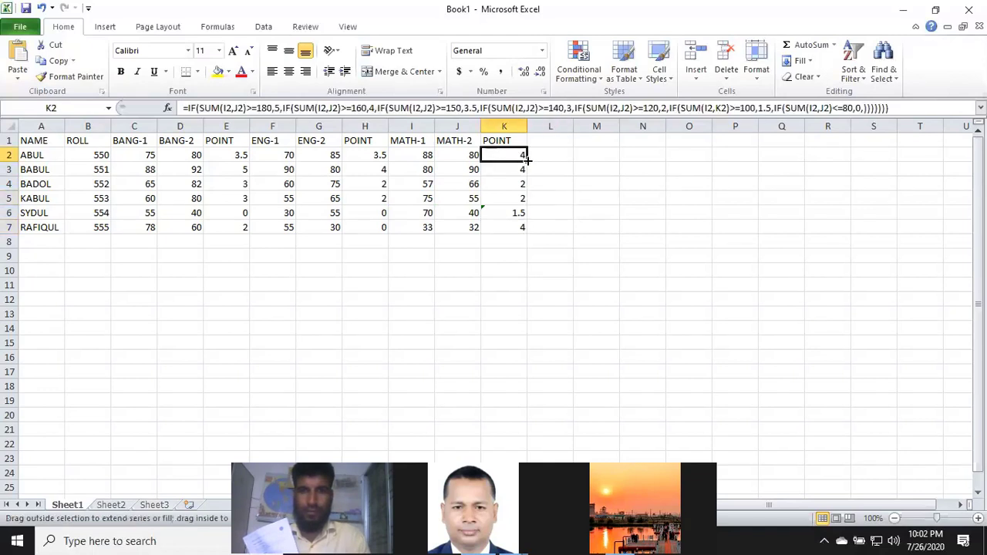
click(724, 108)
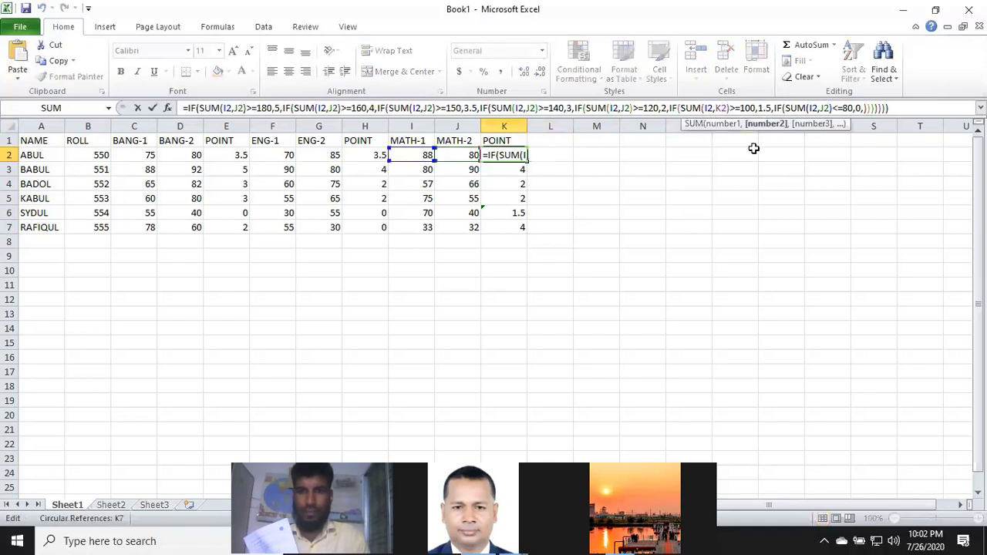
key(BackSpace)
text(J)
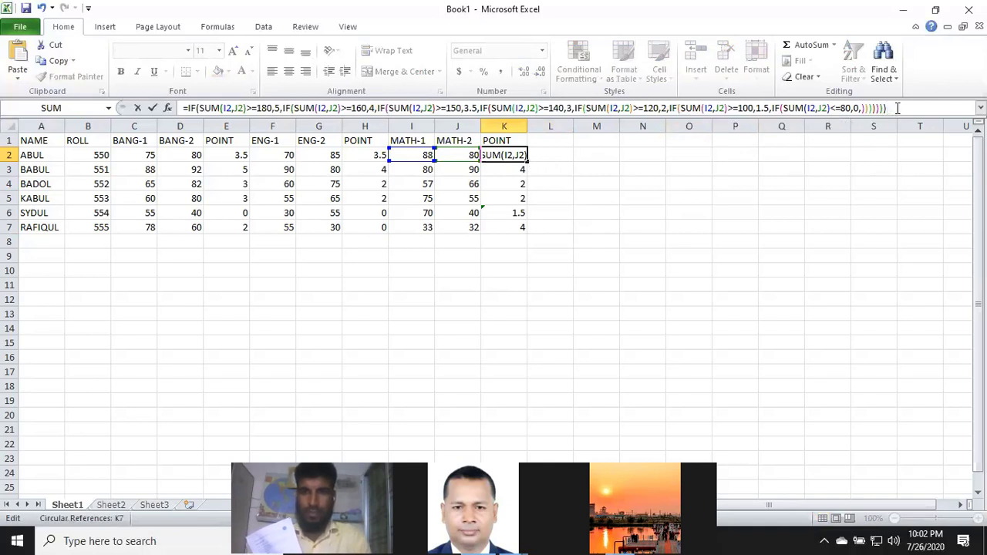
key(Return)
Fill the corrected K2 POINT formula down through K7
click(558, 183)
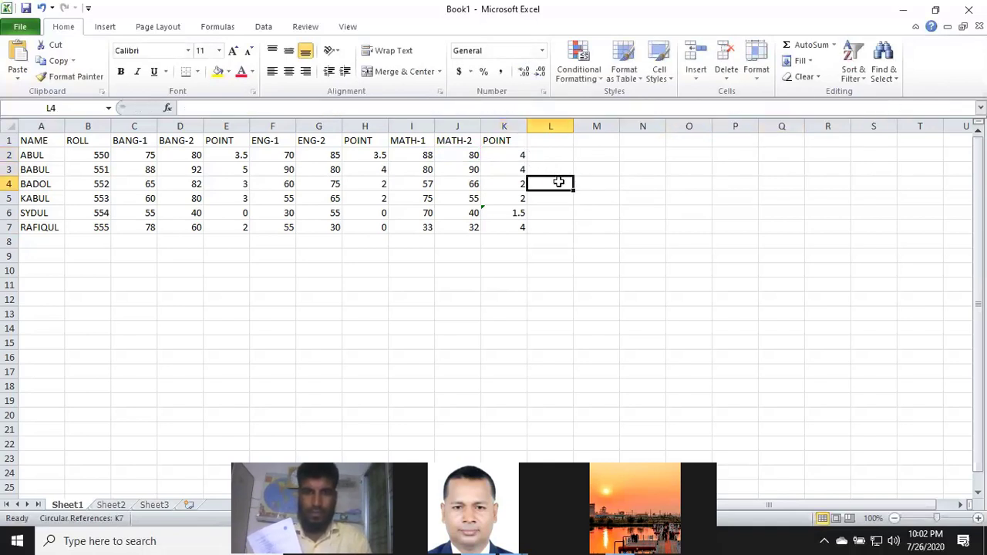
click(506, 154)
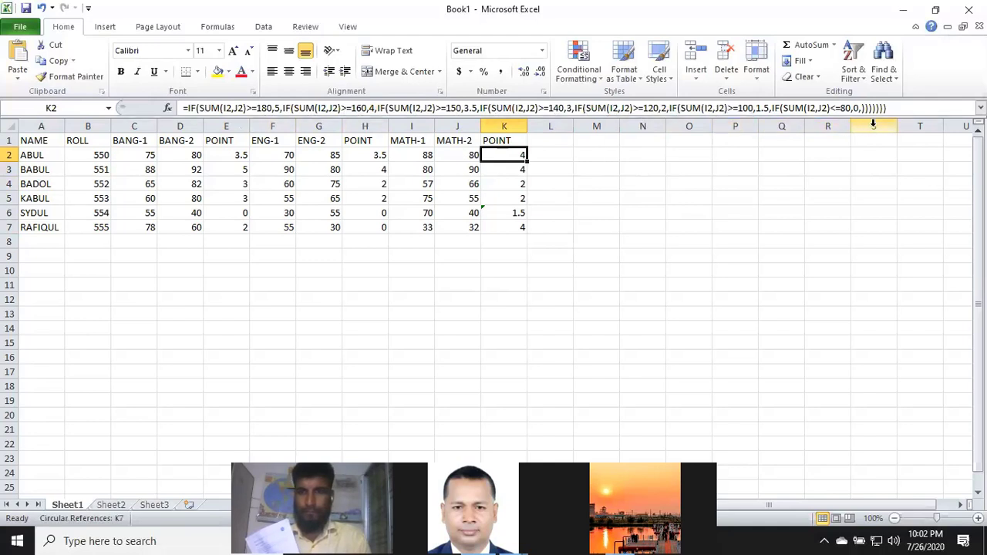
drag(525, 156, 531, 230)
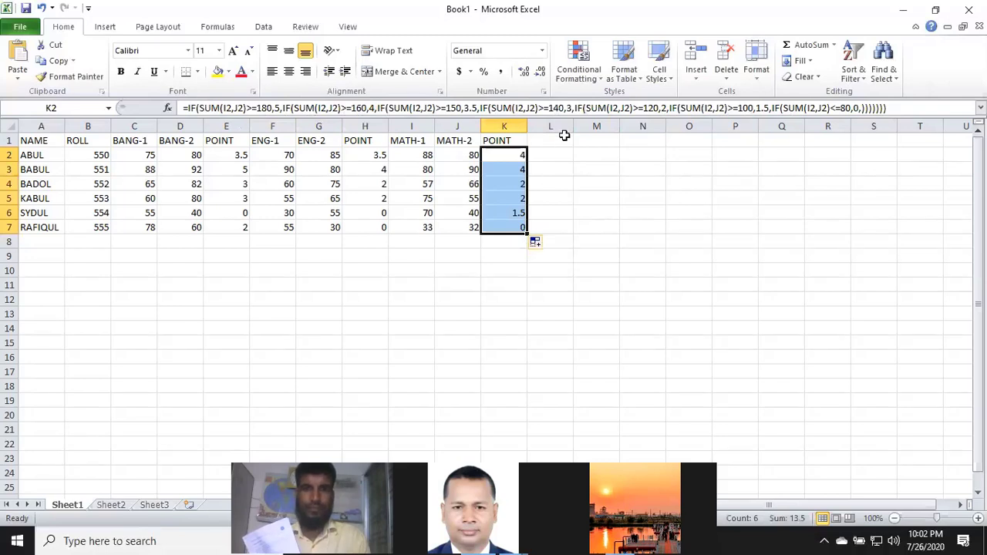
click(545, 144)
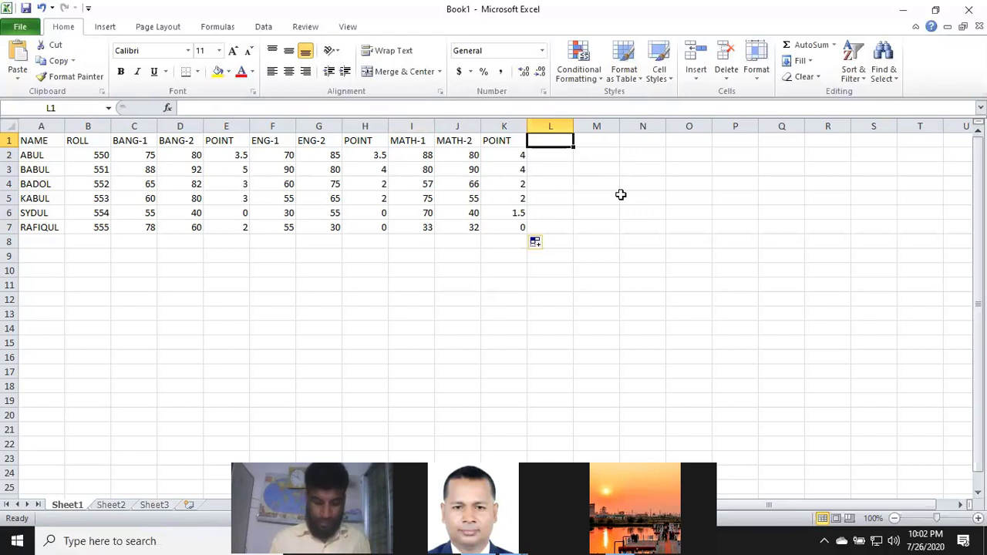
Type the PHY-1 header in L1 and marks 75, 80, 68 in L2:L4
text(P)
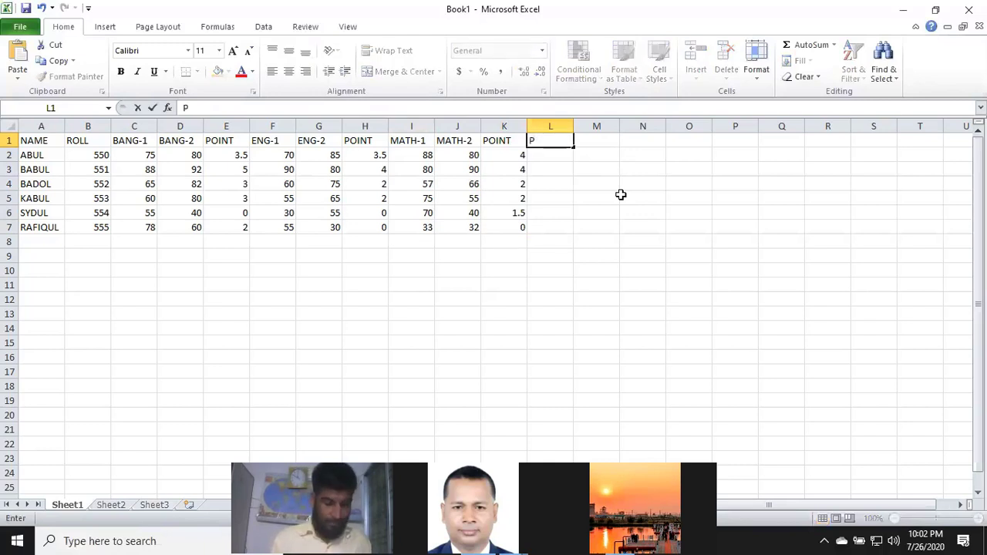
text(HY)
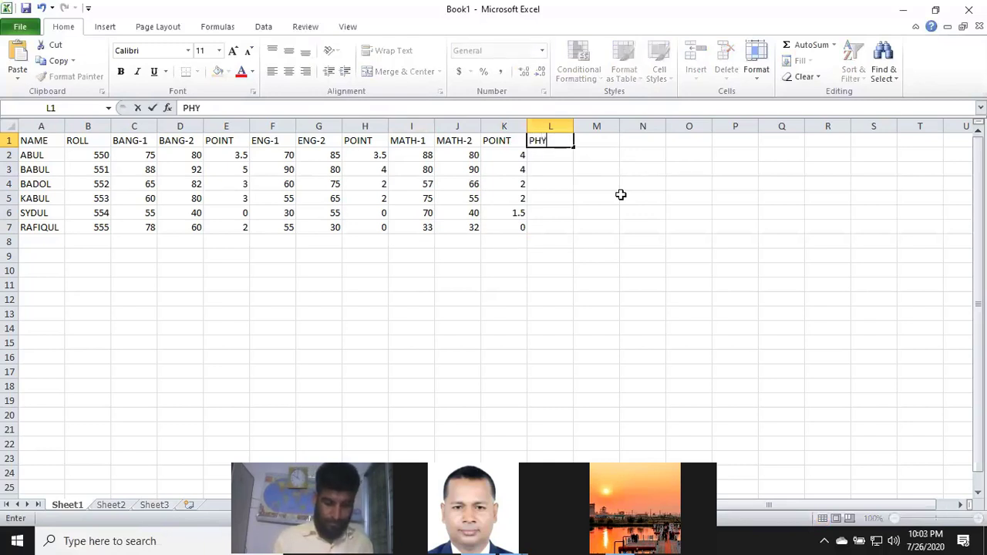
text(-1)
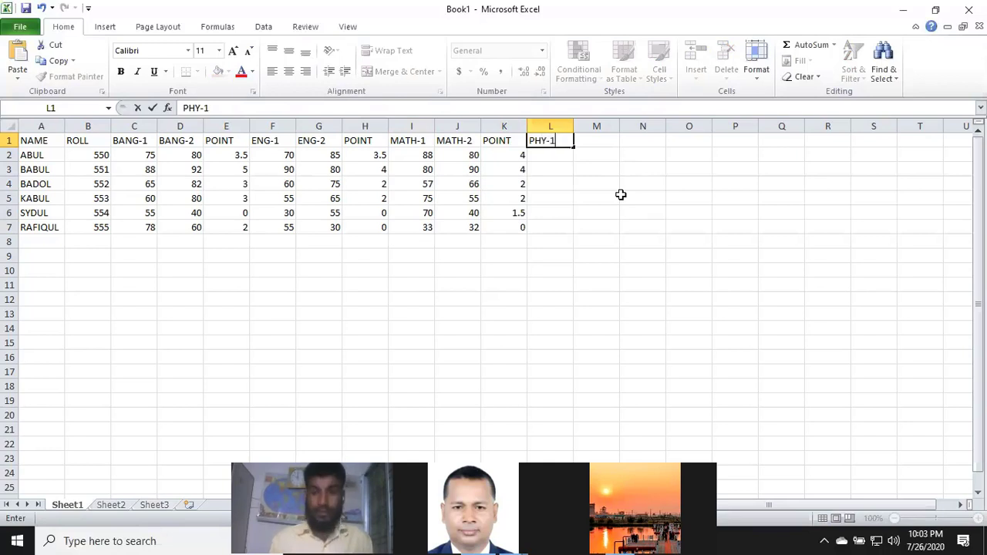
key(Return)
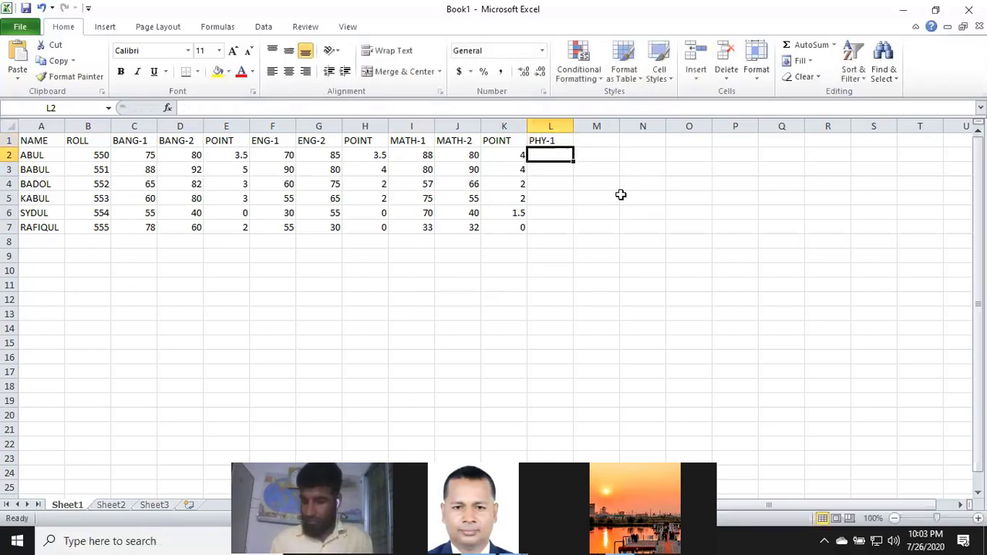
text(75)
key(Return)
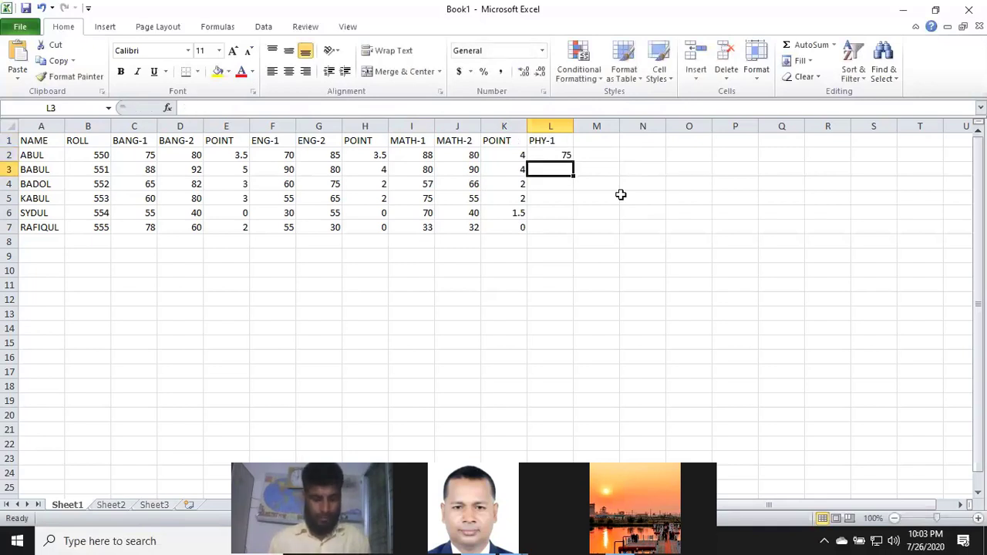
text(80)
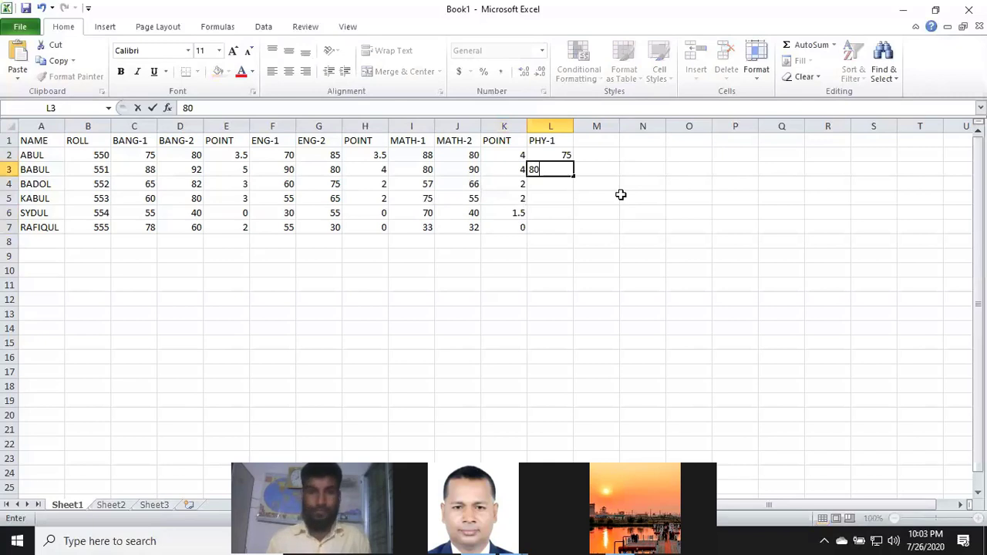
key(Return)
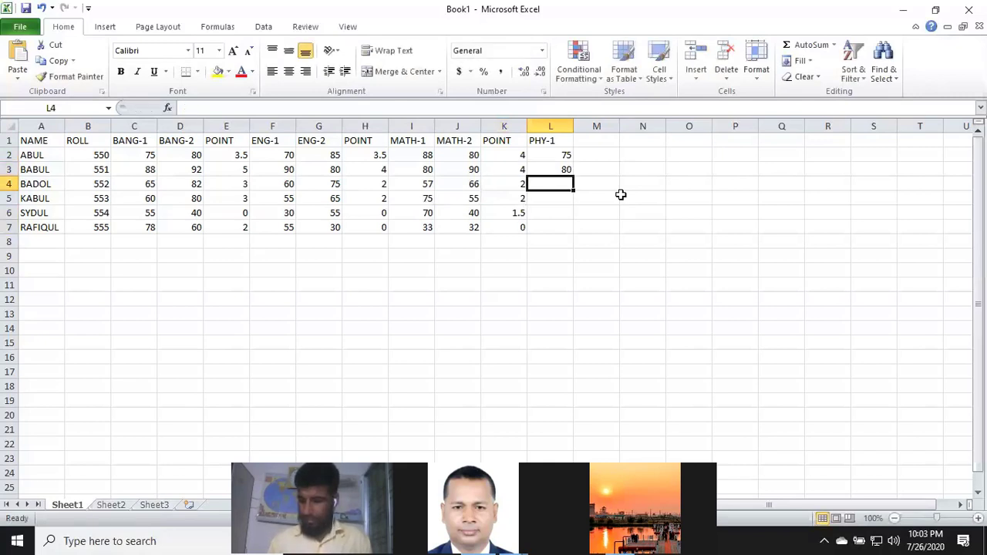
text(68)
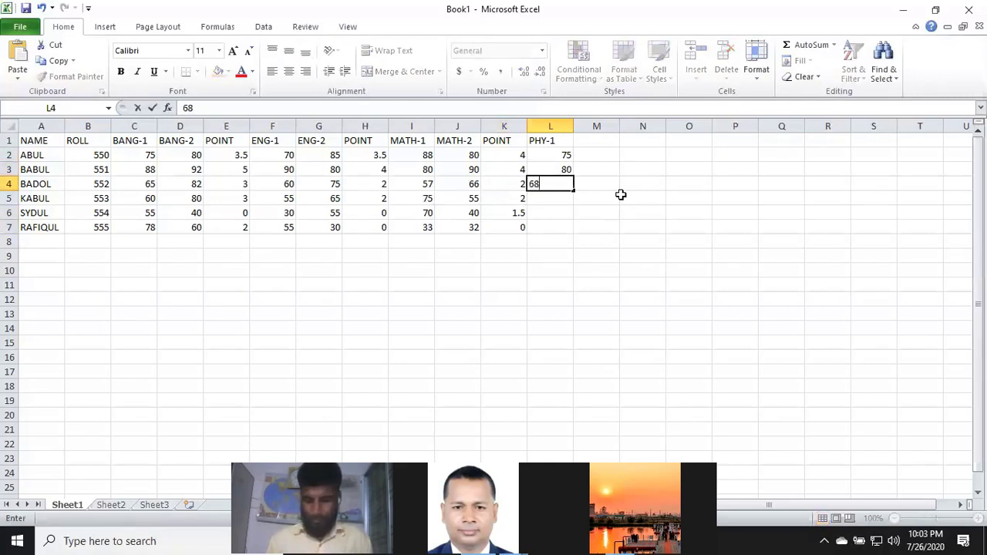
key(Return)
Enter the remaining PHY-1 marks 55, 35 and 80 in L5:L7
text(55)
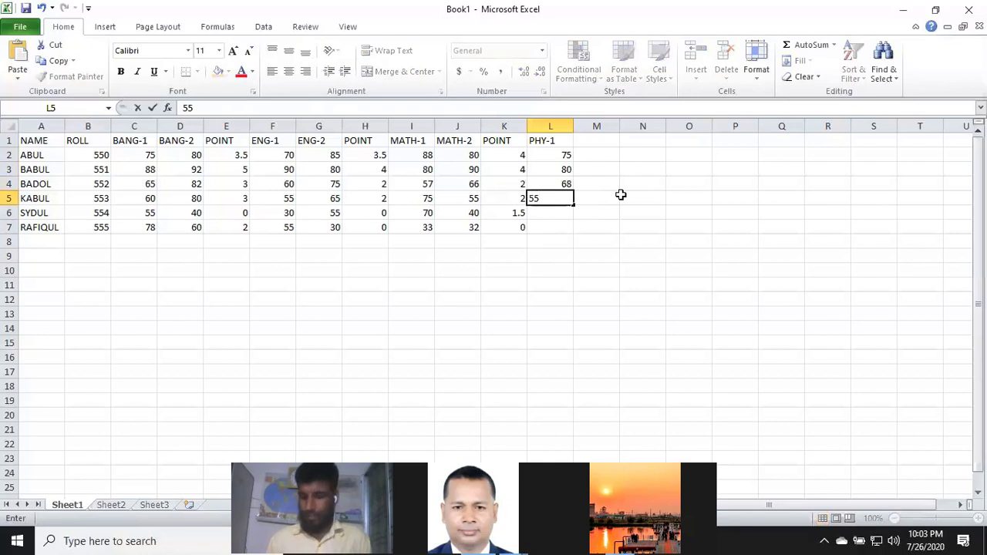
key(Return)
text(35)
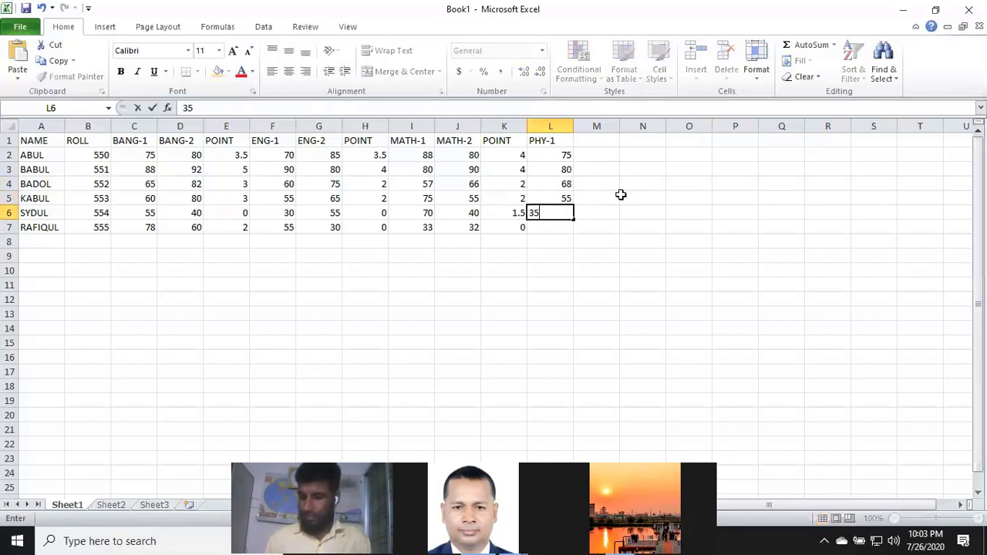
key(Return)
text(80)
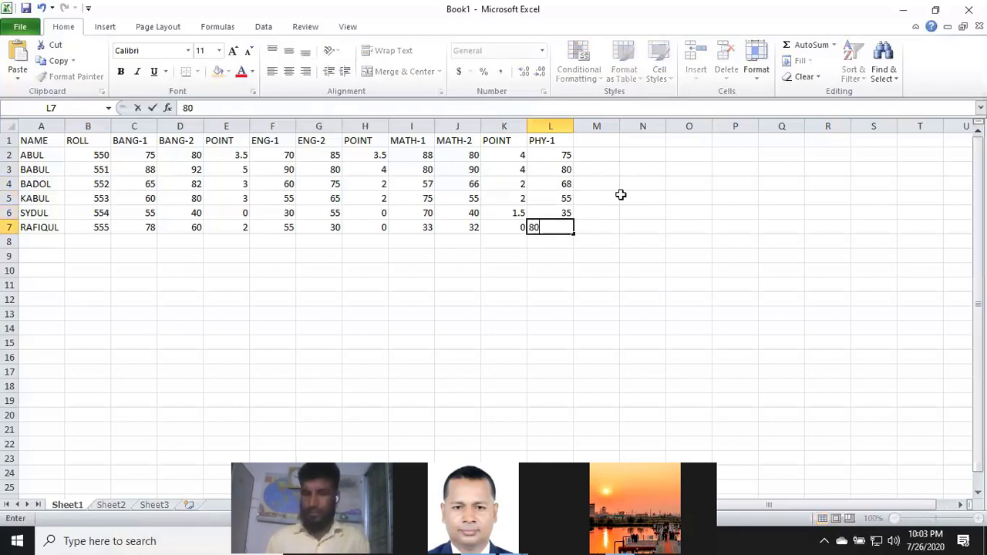
key(Tab)
key(Up)
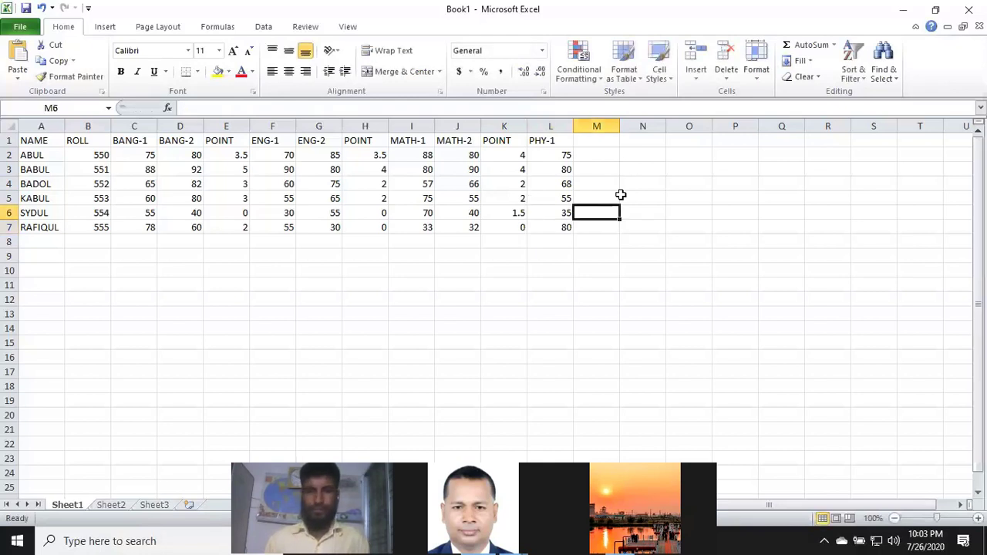
key(Up)
key(Up)
key(Up)
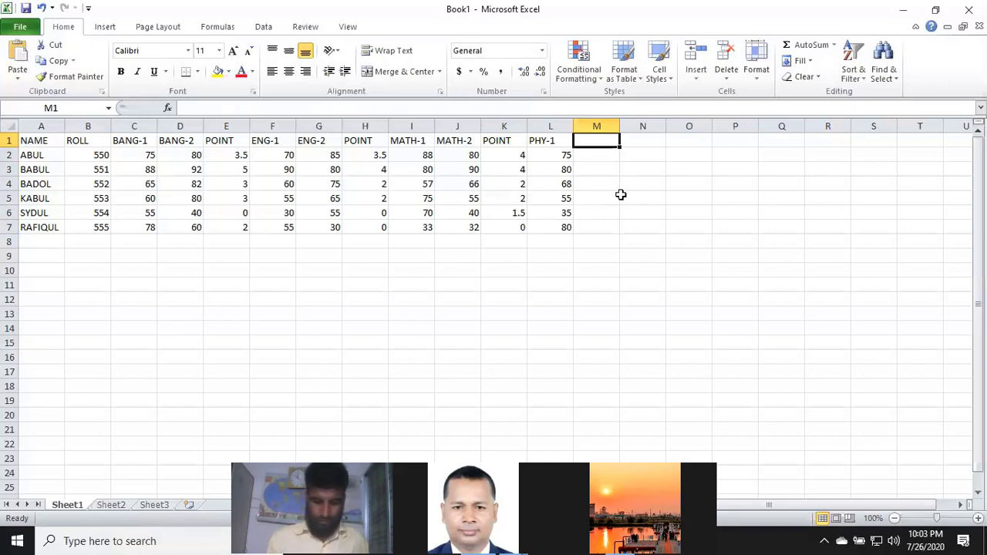
Type the PHY-2 header in M1 and marks 88 and 78 in M2:M3
text(PHY-)
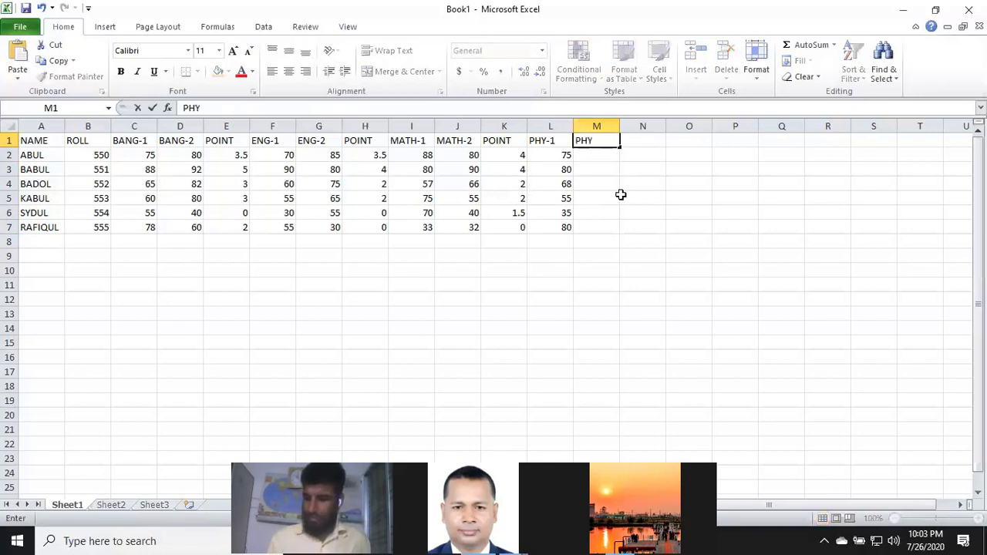
text(2)
key(Return)
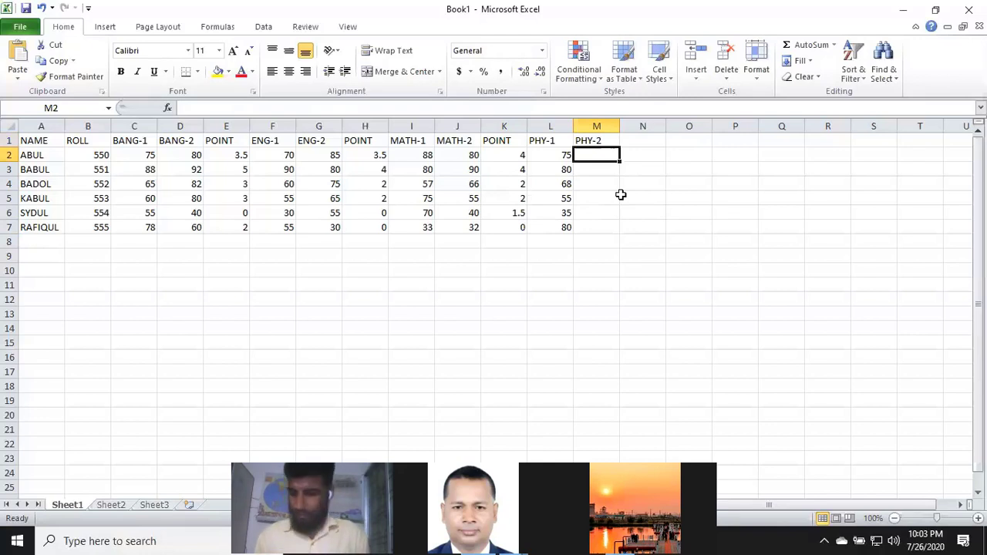
text(88)
key(Return)
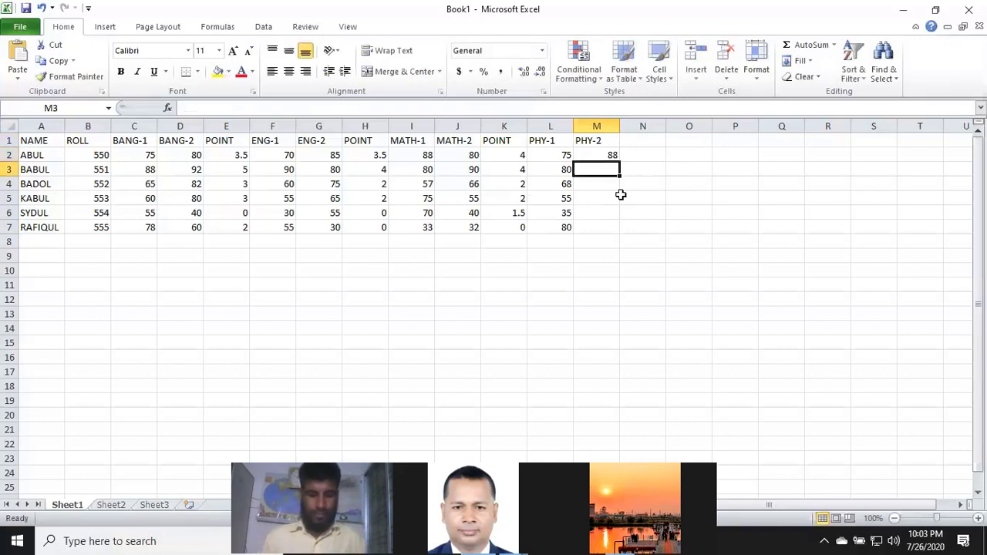
text(78)
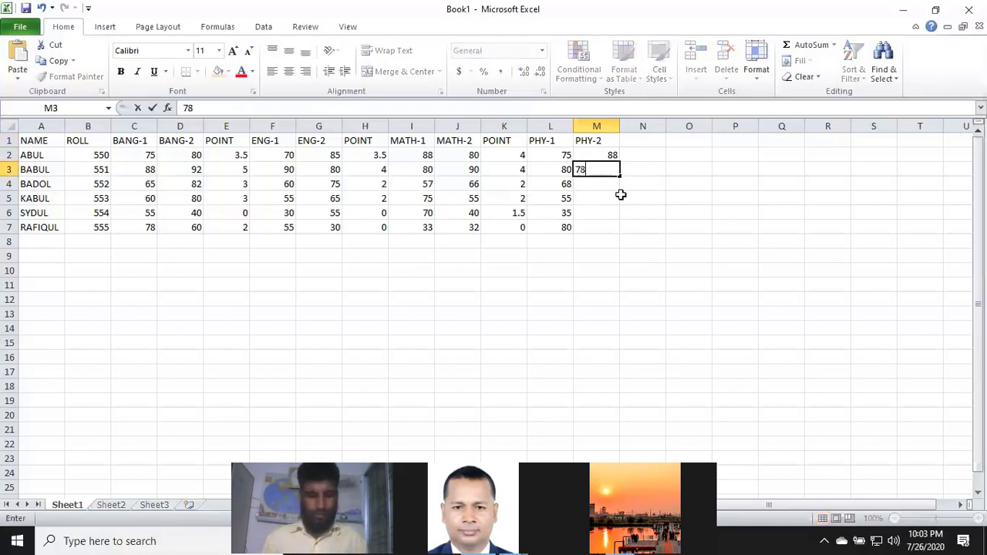
text(7)
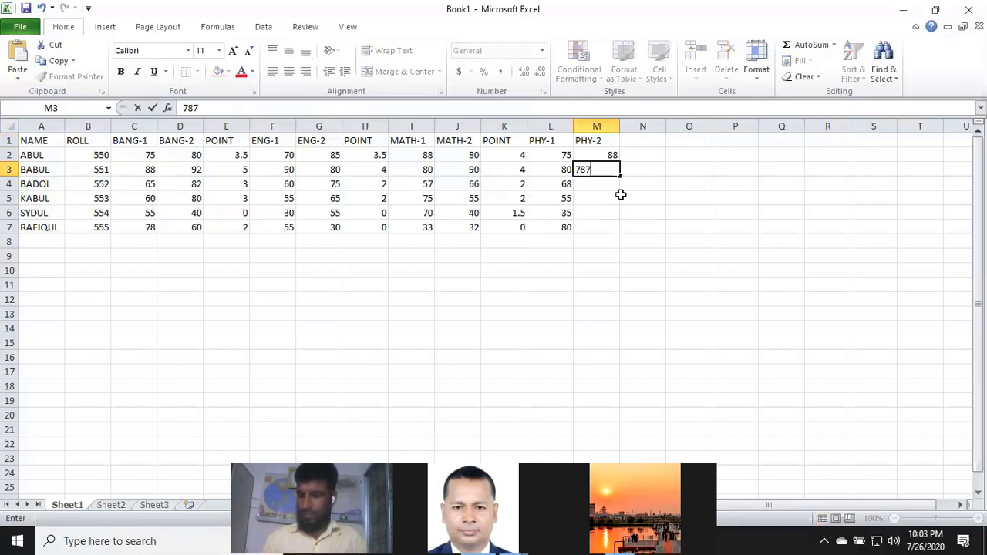
text(9)
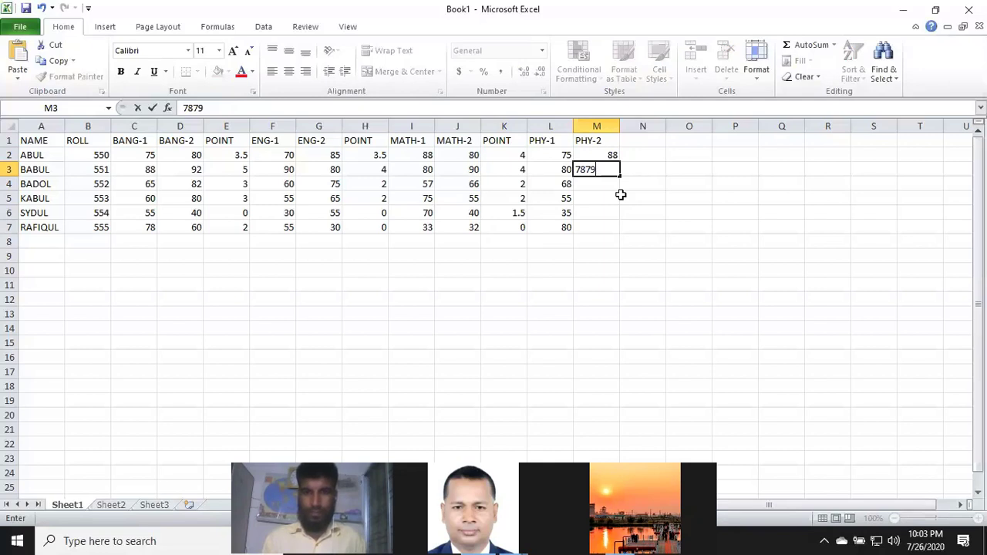
key(BackSpace)
key(Return)
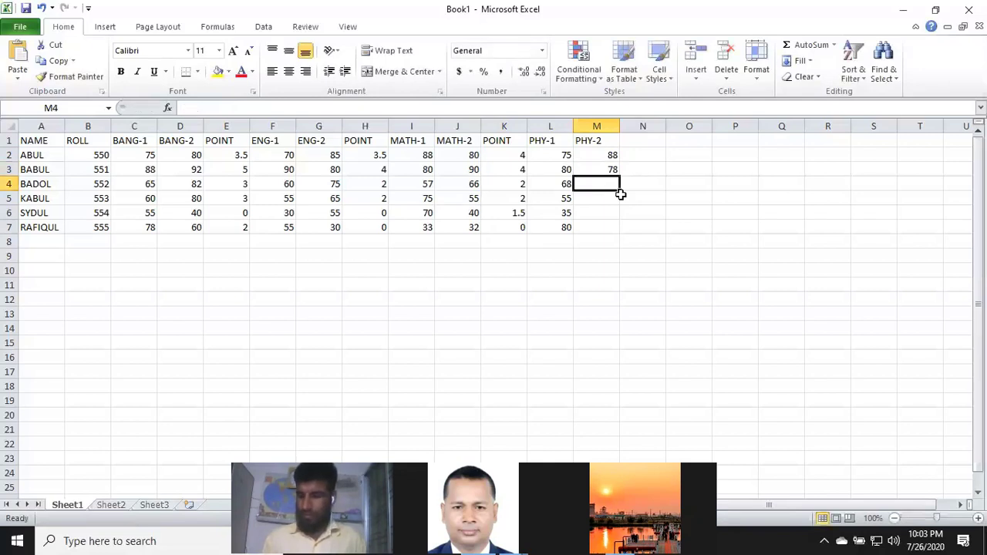
Enter the remaining PHY-2 marks 79, 70, 65 and 80 in M4:M7
text(79)
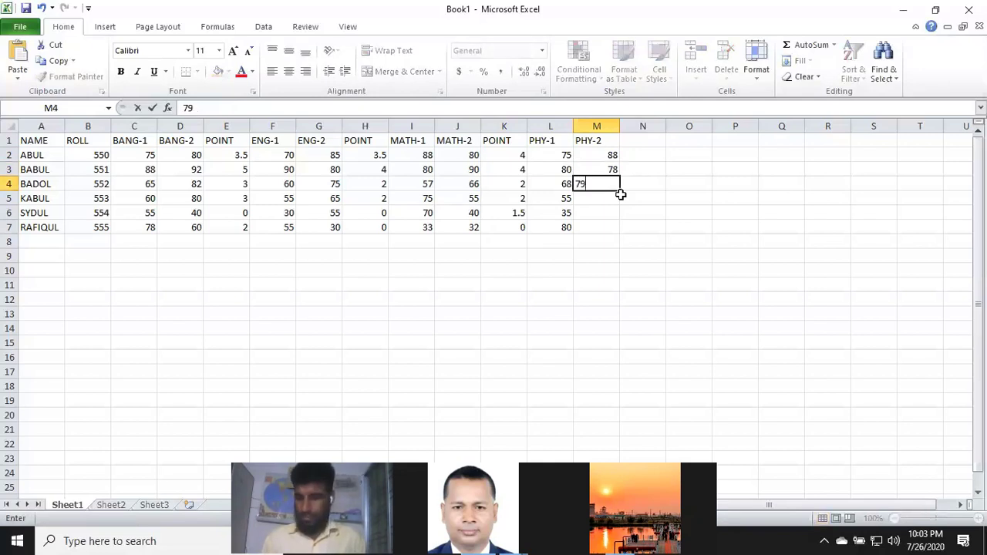
key(Return)
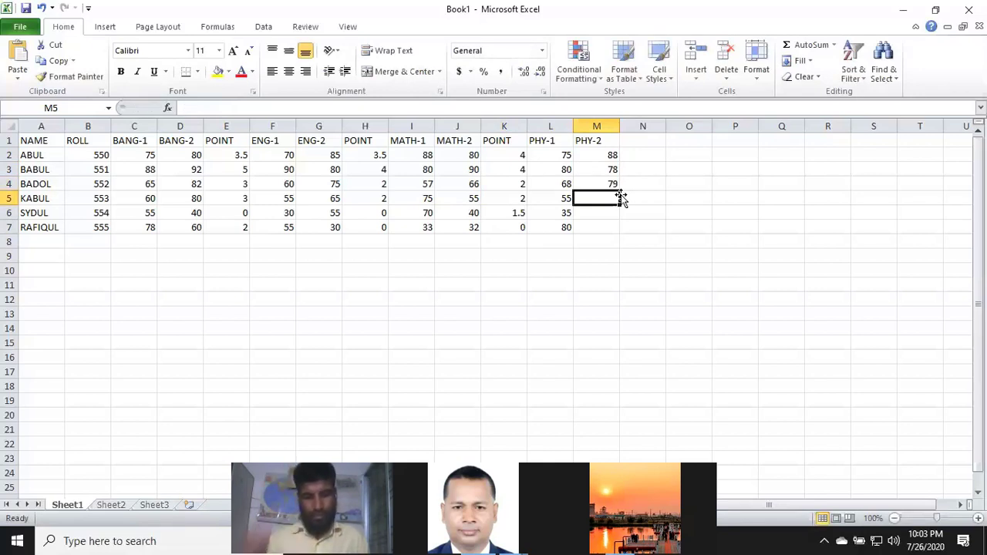
text(70)
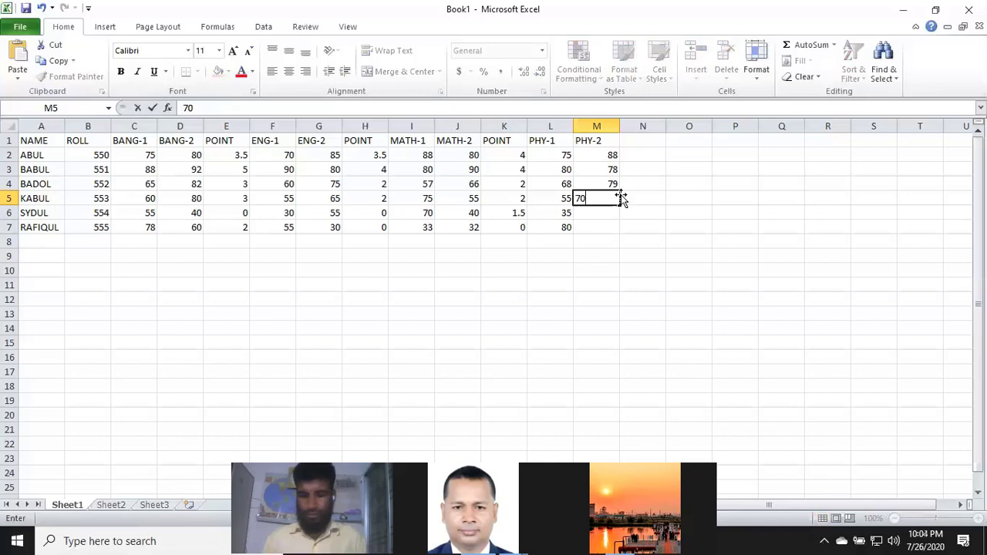
key(Return)
text(65)
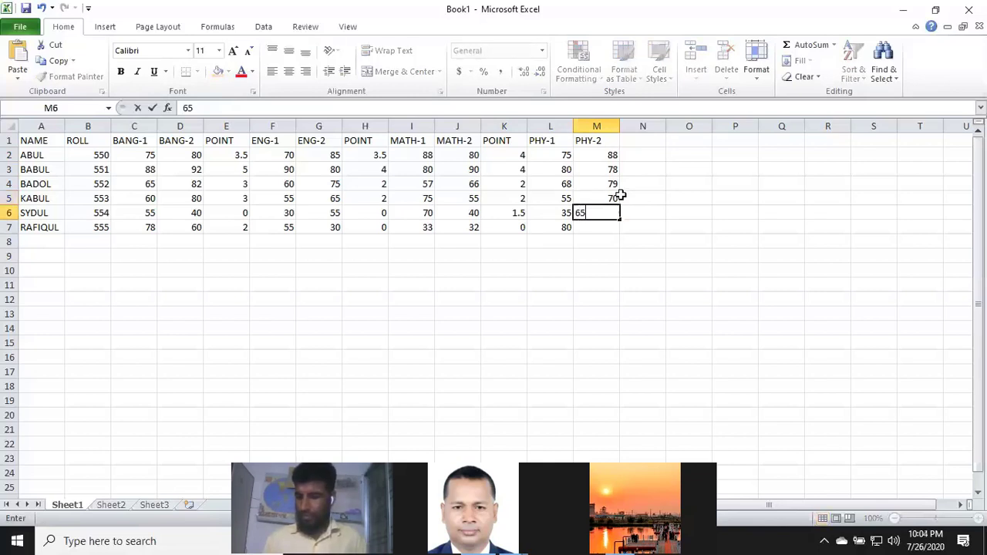
key(Return)
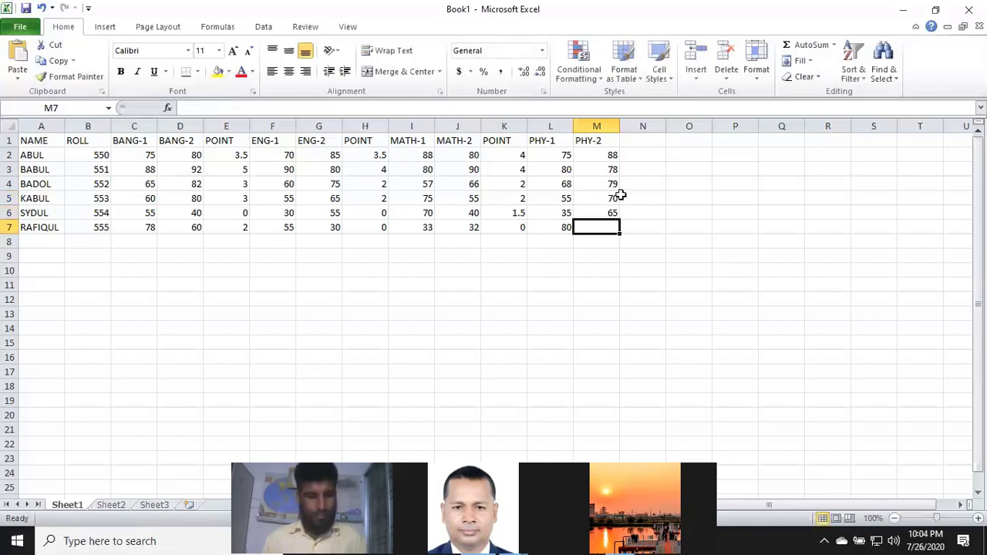
text(8)
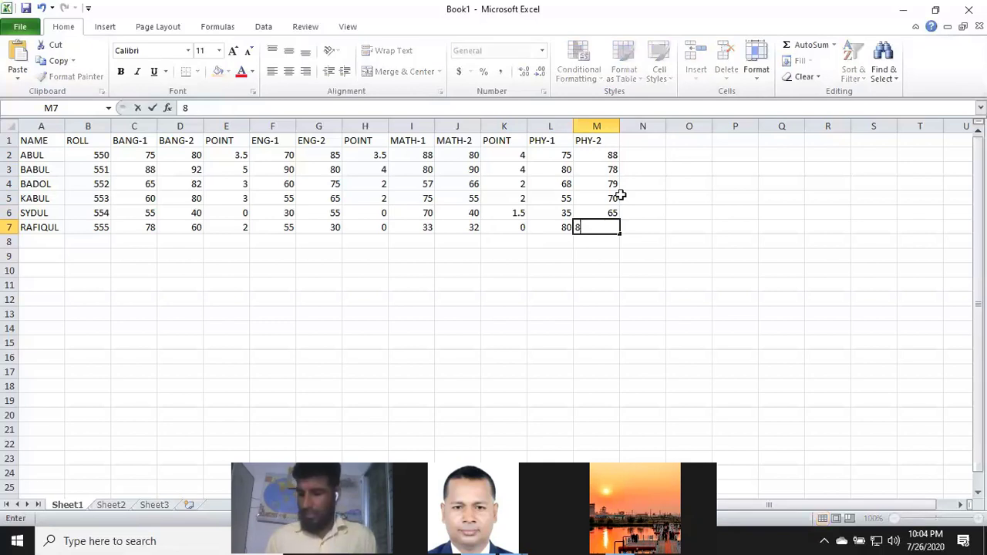
text(0)
key(Right)
key(Right)
key(Right)
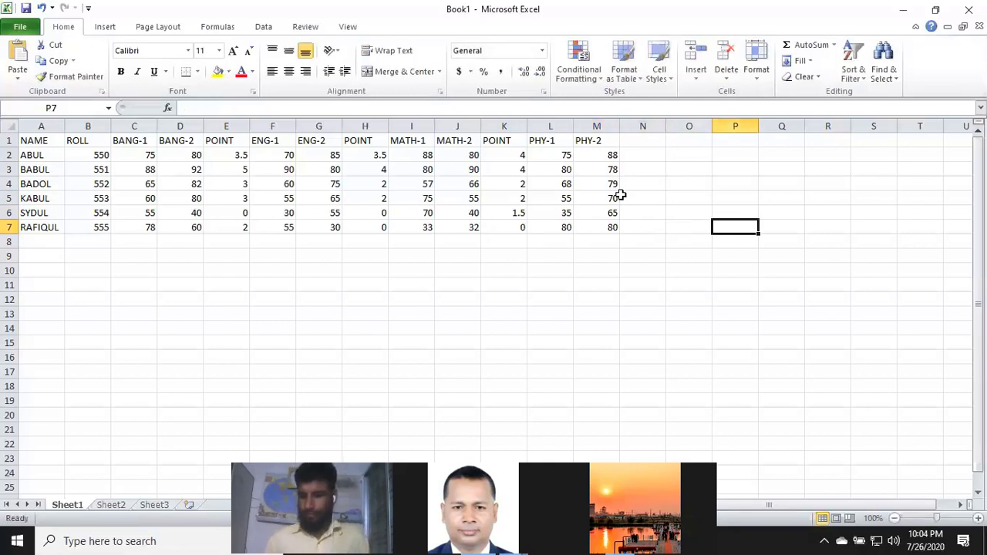
Put a POINT header in N1 and paste the nested IF grade-point formula into N2
key(Left)
key(Left)
key(Up)
key(Up)
key(Up)
key(Up)
key(Up)
key(Up)
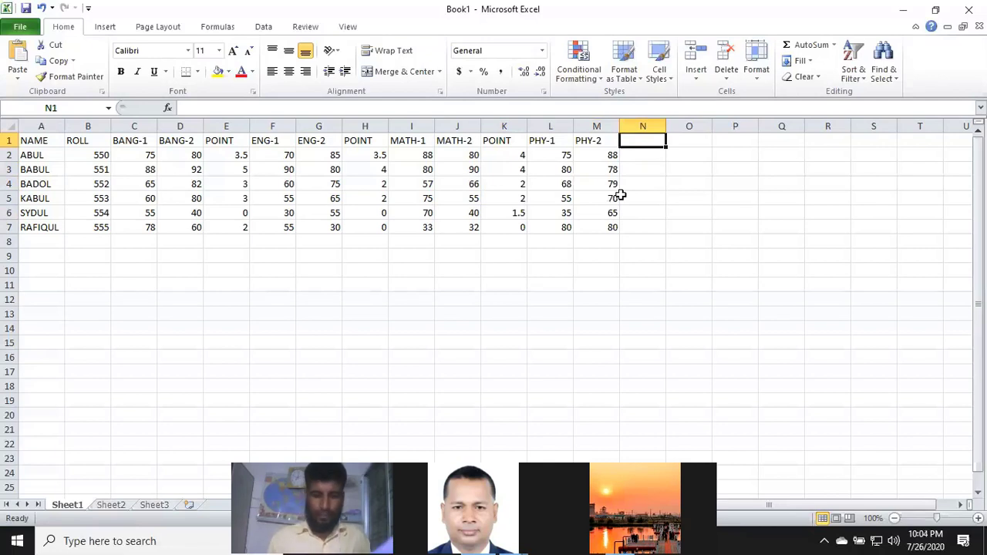
text(POIN)
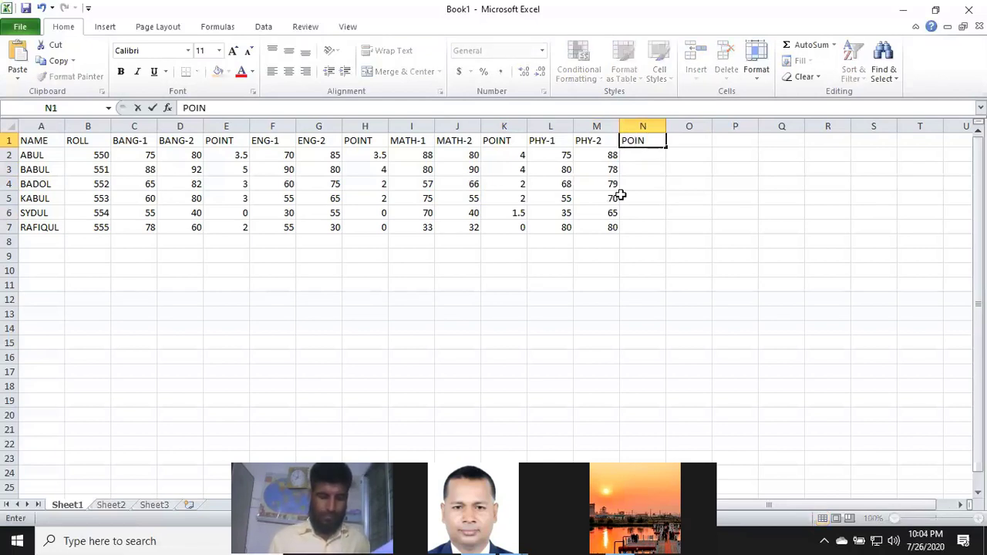
text(T)
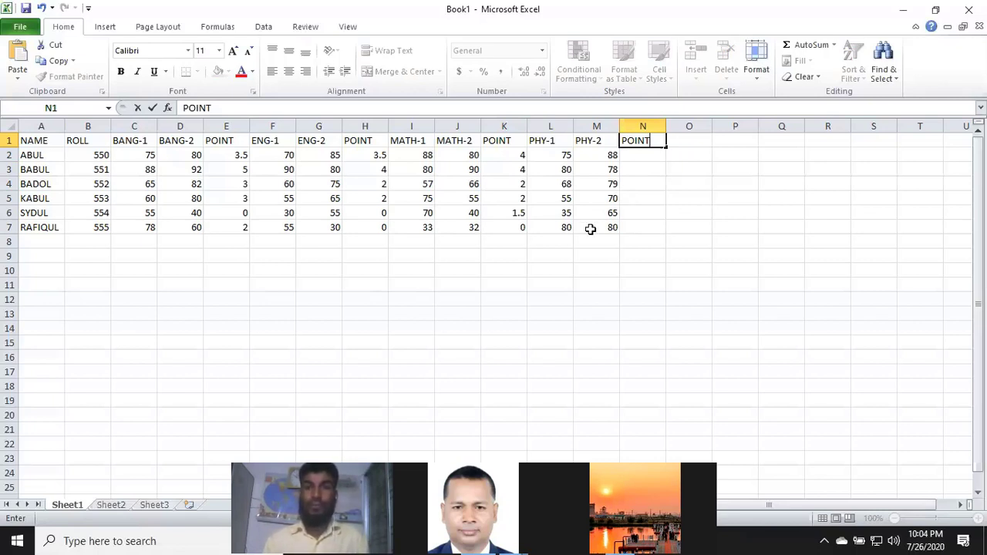
click(641, 157)
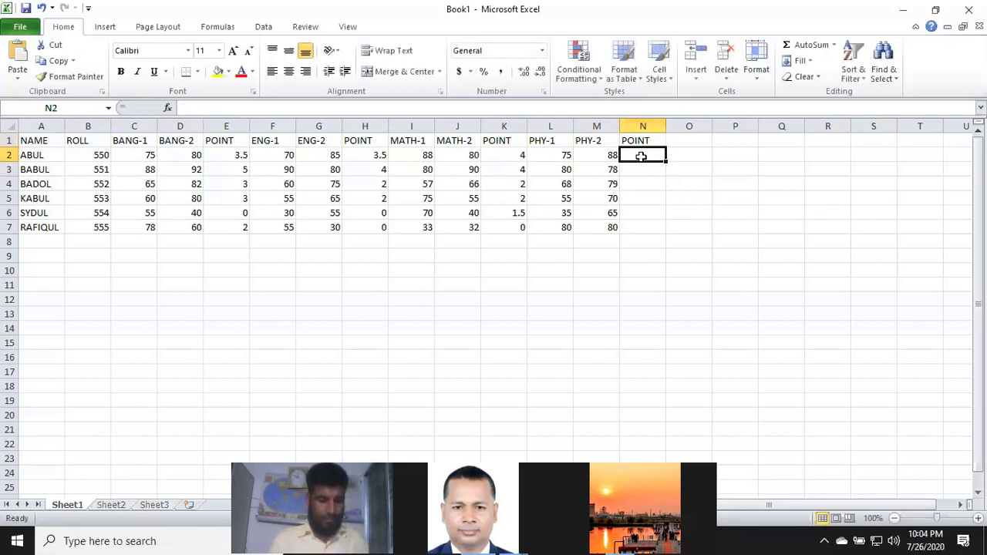
text(=IF(SUM(C2,D2)>=180,5,IF(SUM(C2,D2)>=160,4,IF(SUM(C2,D2)>=150,3.5,IF(SUM(C2,D2)>=140,3,IF(SUM(C2,D2)>=120,2,IF(SUM(C2,D2)>=100,1.5,IF(SUM(C2,D2)<=80,0,))))))))
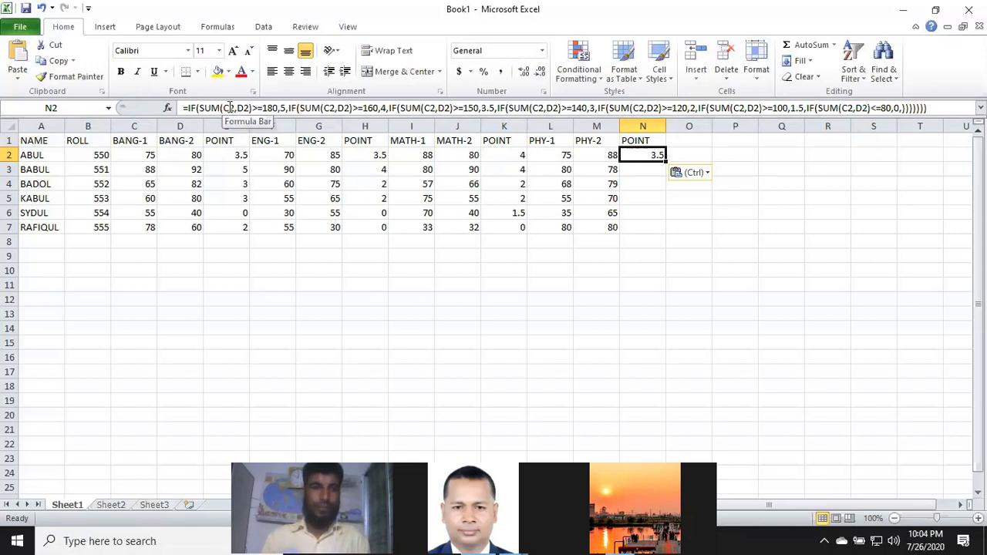
Change the first two SUM(C2,D2) references in N2's formula to SUM(L2,M2)
click(229, 109)
key(BackSpace)
text(L)
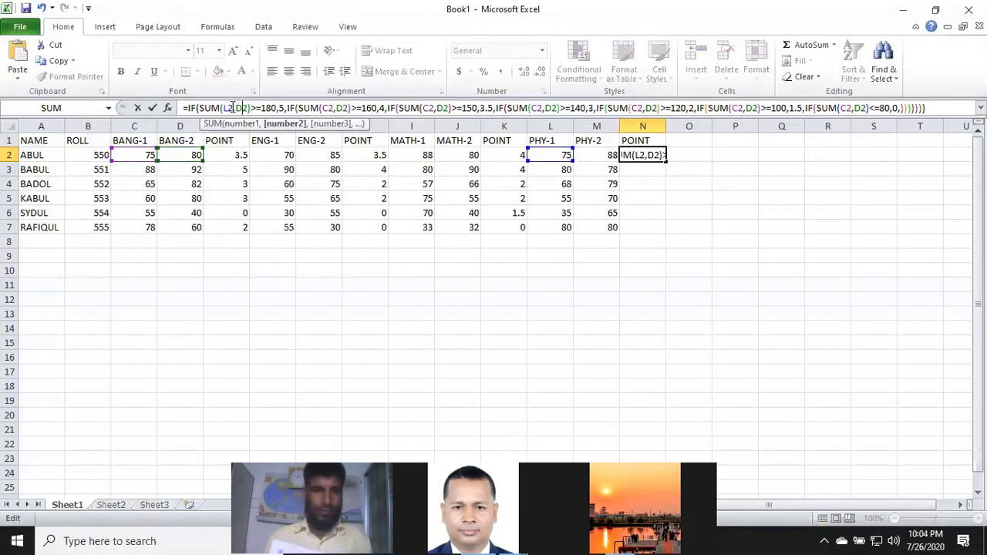
key(Right)
key(Right)
key(Delete)
text(M)
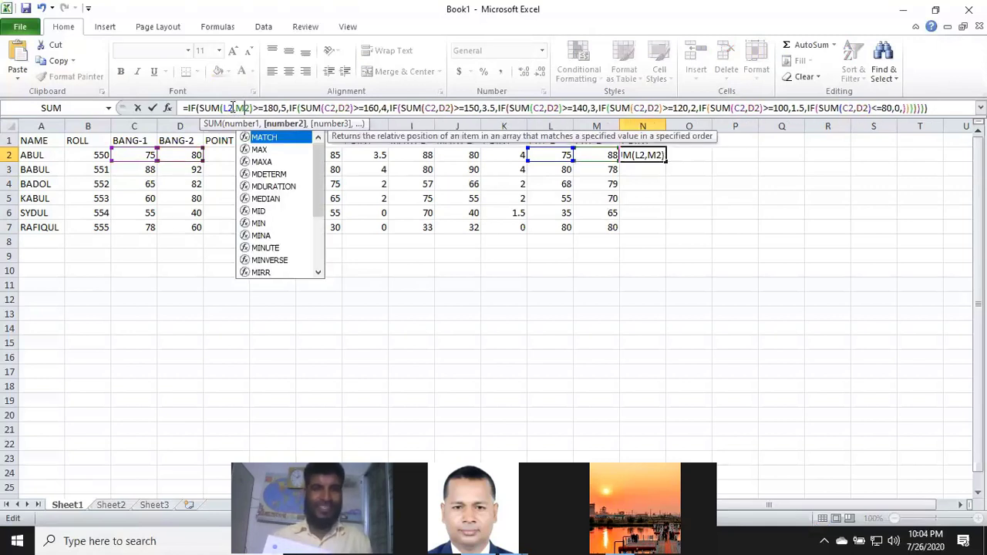
key(Right)
key(Right)
key(Right)
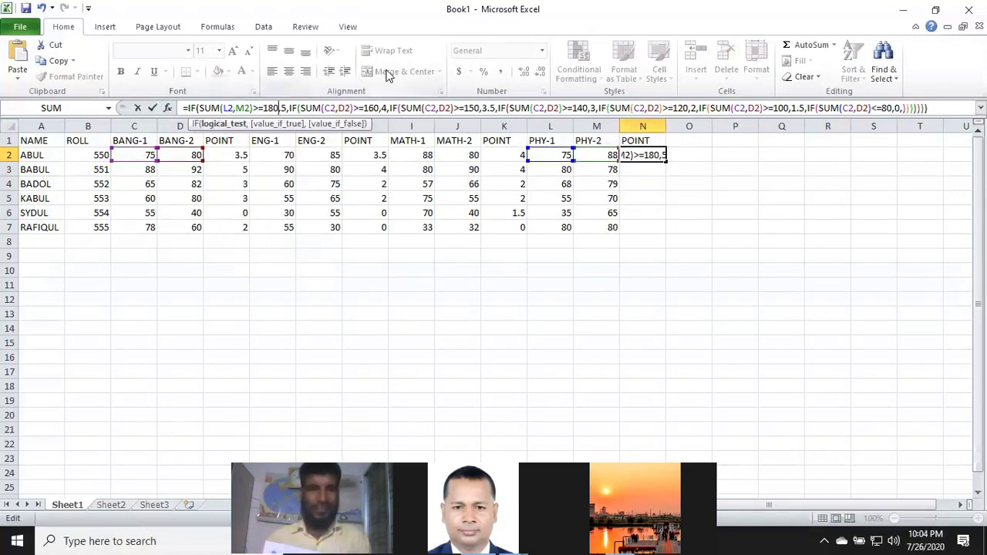
key(Right)
key(Right)
key(Right)
key(Right)
key(Right)
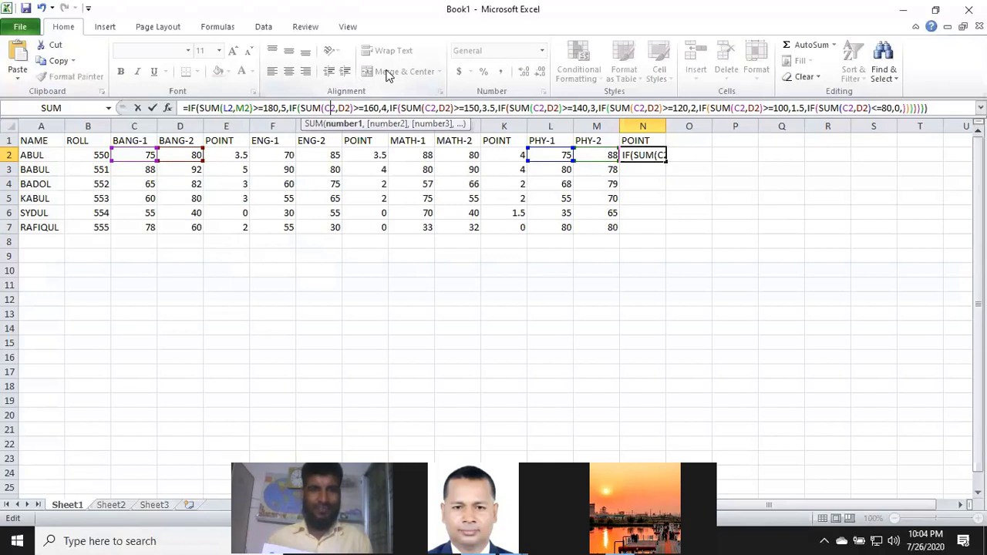
key(Delete)
text(L)
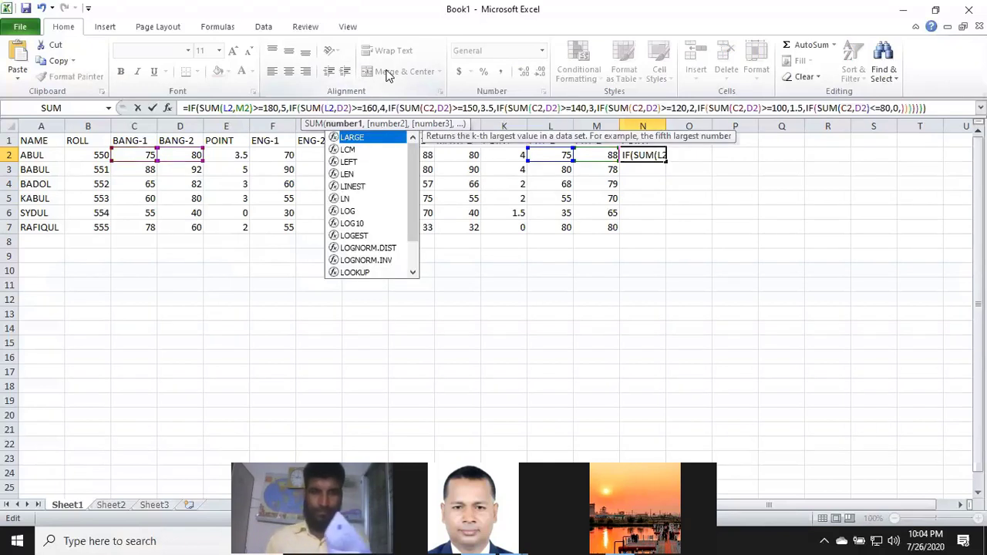
key(Right)
key(Right)
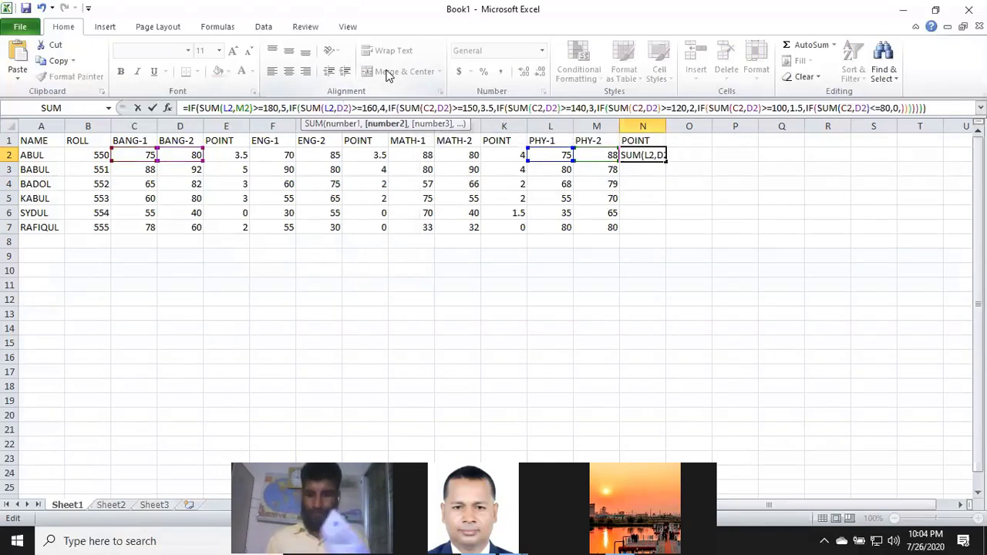
key(Delete)
text(M)
Switch the third and fourth sums in the formula to SUM(L2,M2)
key(Right)
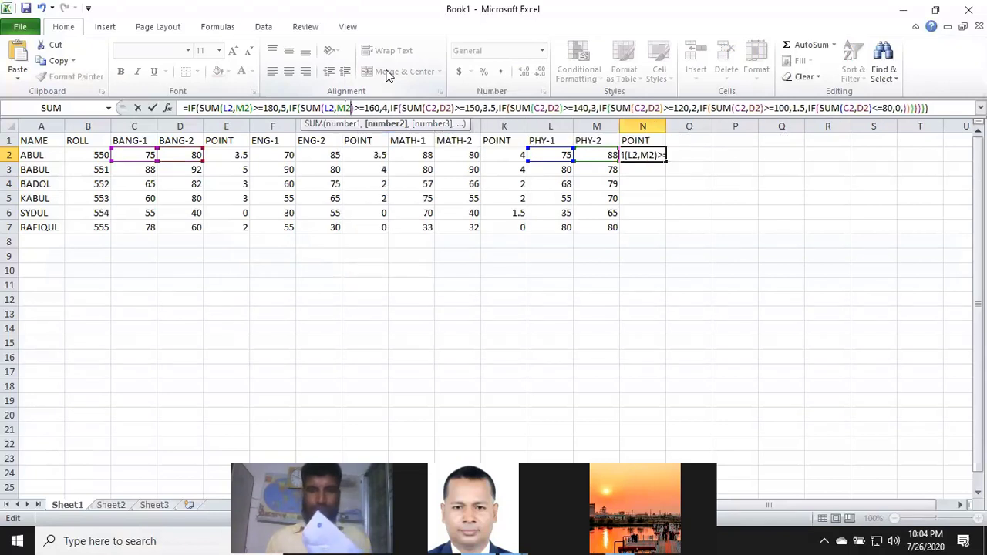
key(Right)
key(Right)
key(Right)
key(Right)
key(Right)
key(Right)
key(Right)
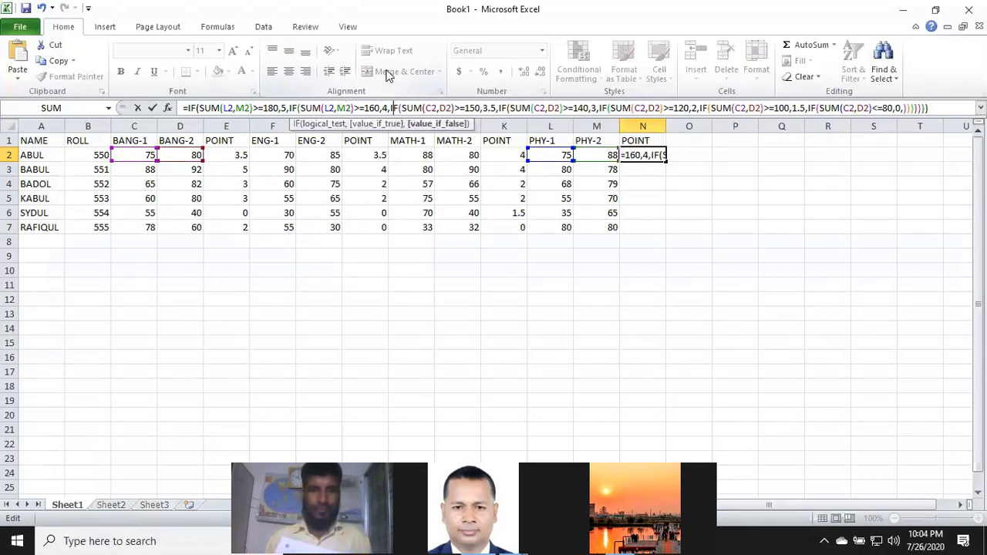
key(Right)
key(Right)
key(Right)
key(Right)
key(Right)
key(Right)
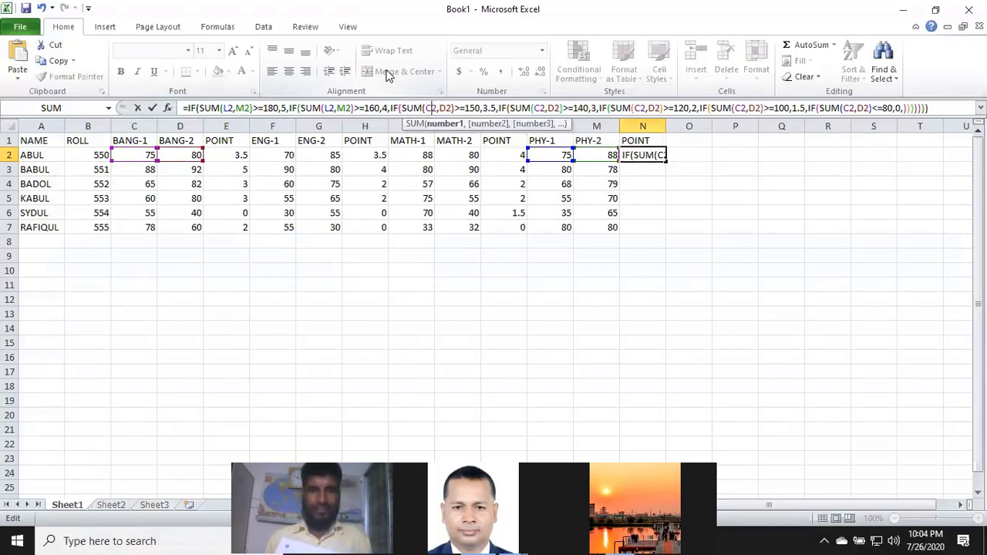
key(BackSpace)
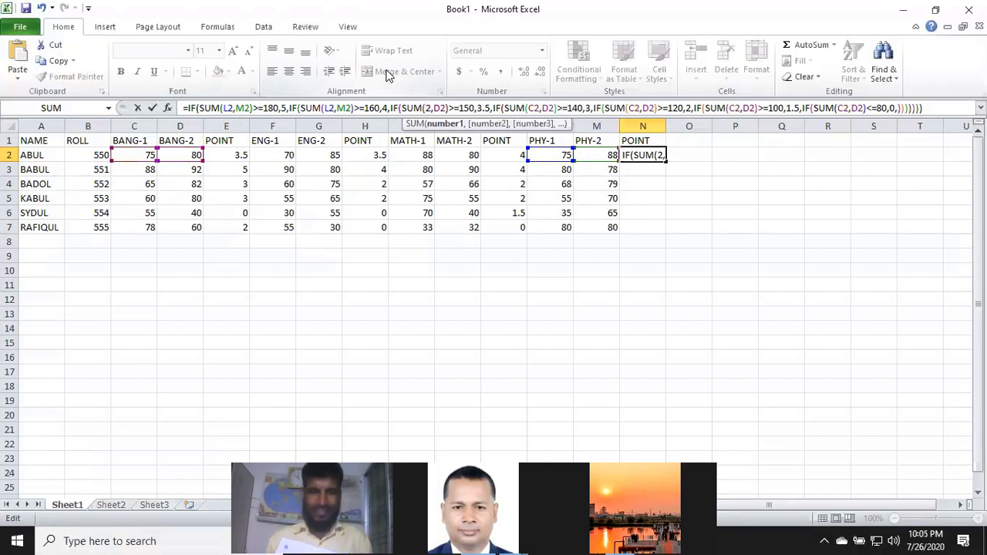
text(L)
key(Right)
key(Right)
key(Right)
key(Right)
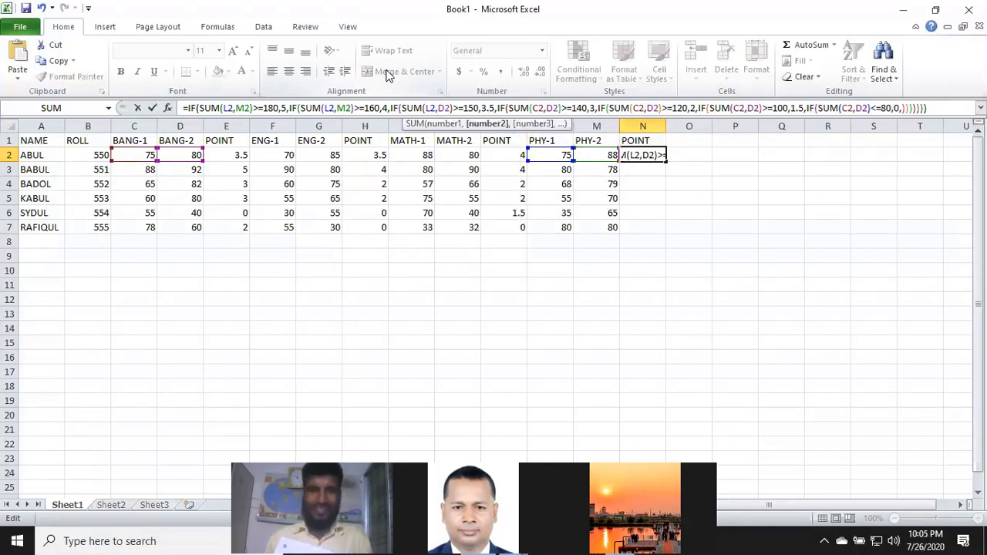
key(BackSpace)
text(M)
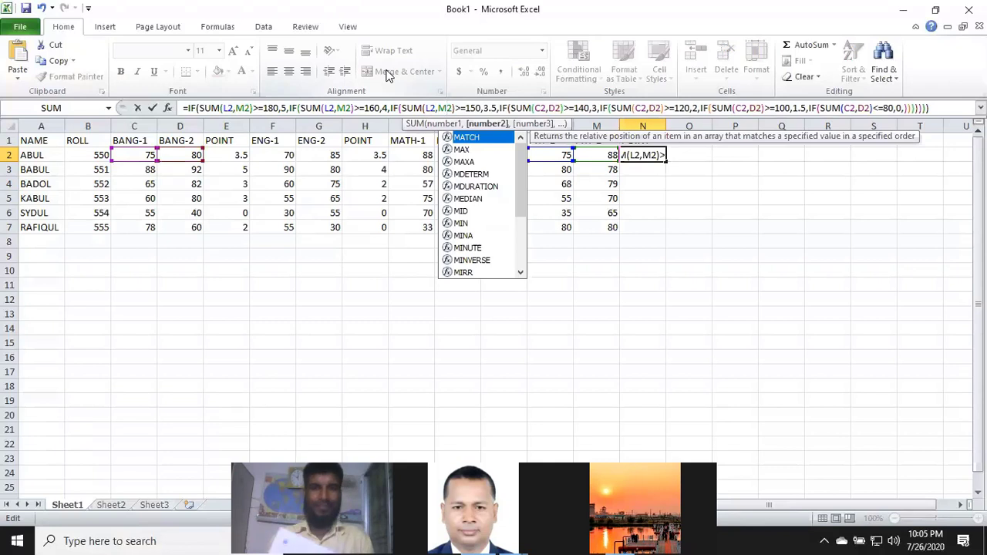
key(Right)
key(Right)
key(Right)
key(Right)
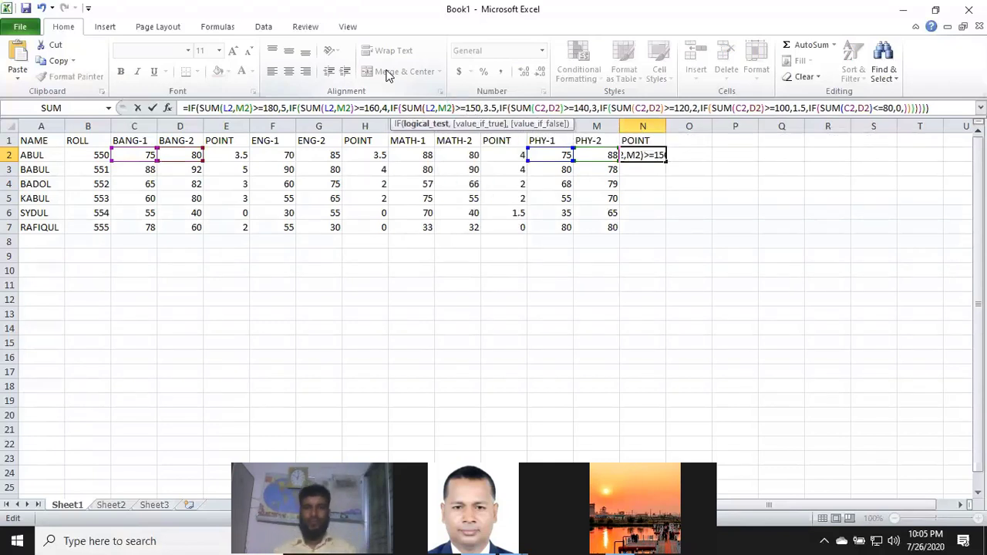
key(Right)
key(Right)
key(Right)
key(Right)
key(Right)
key(Right)
key(Right)
key(Right)
key(Right)
key(Right)
key(Right)
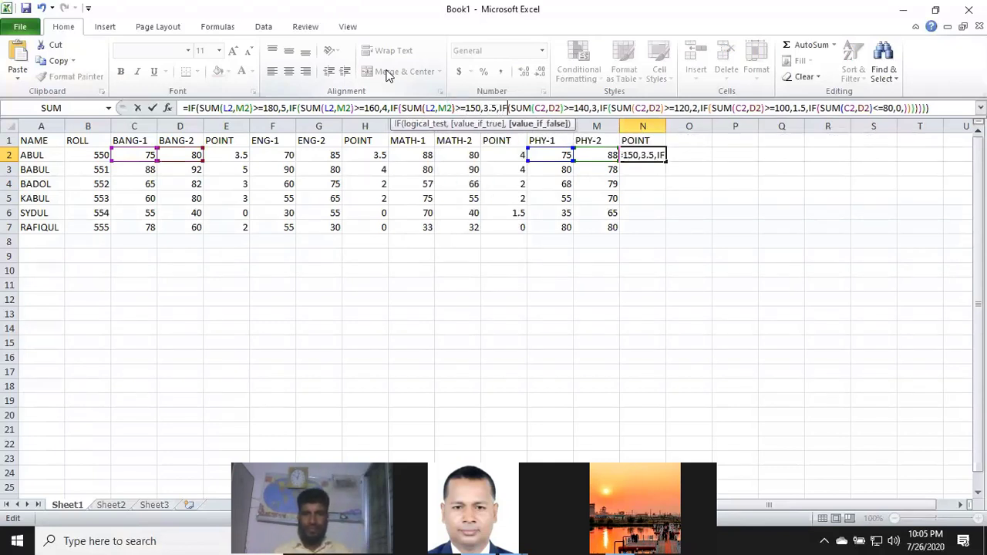
key(Right)
key(Right)
key(Right)
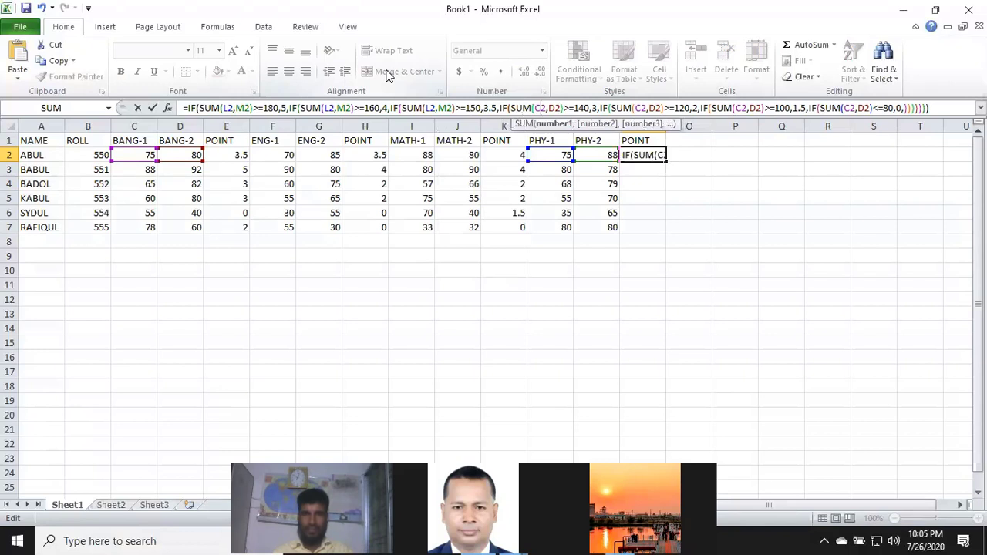
key(BackSpace)
text(L)
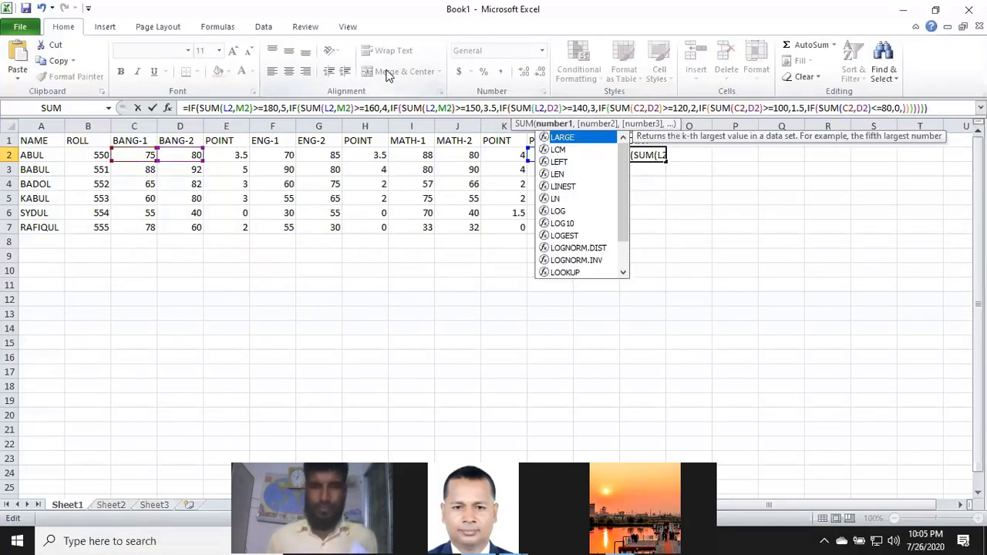
key(Right)
key(Right)
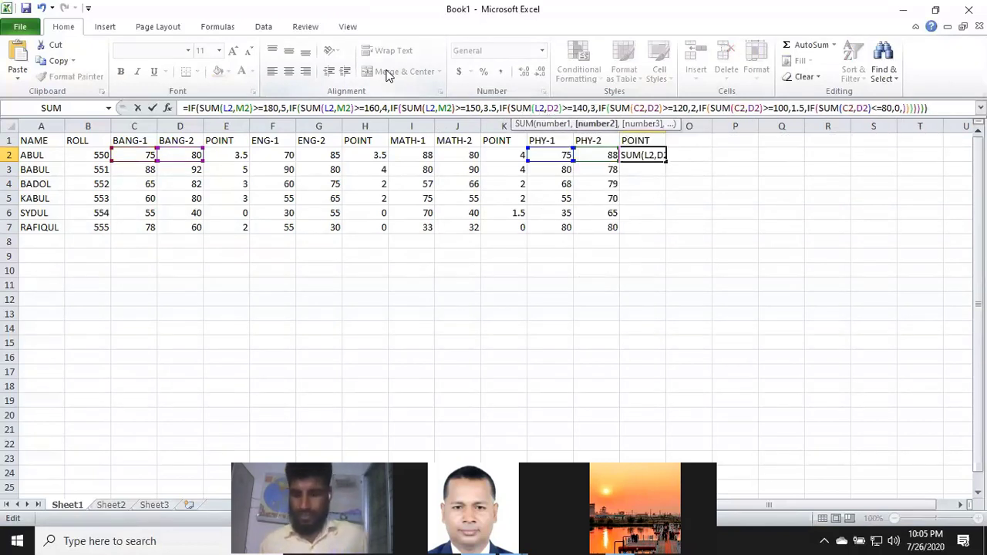
key(Delete)
text(M)
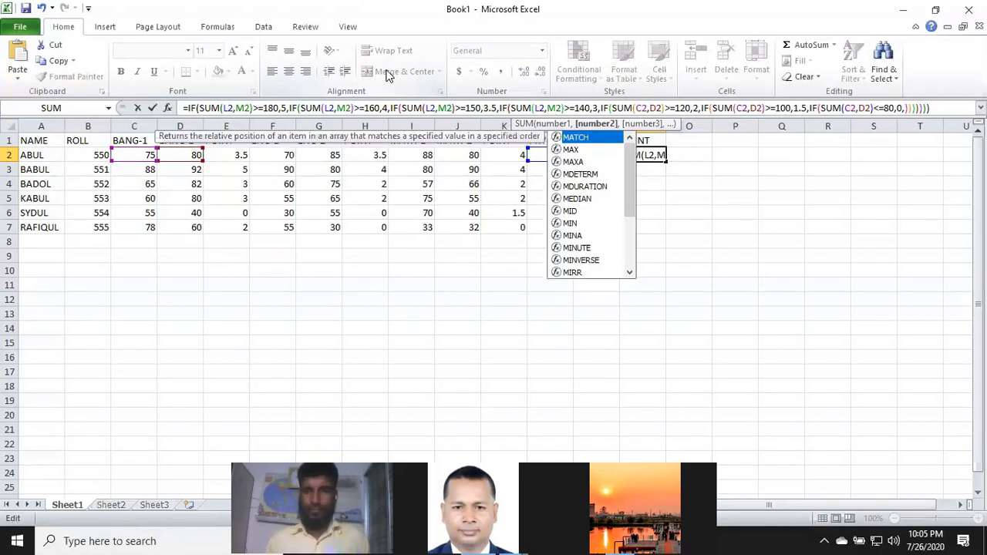
Replace C2,D2 with L2,M2 in the next two sums, including the >=100 condition
key(Right)
key(Right)
key(Right)
key(Right)
key(Right)
key(Right)
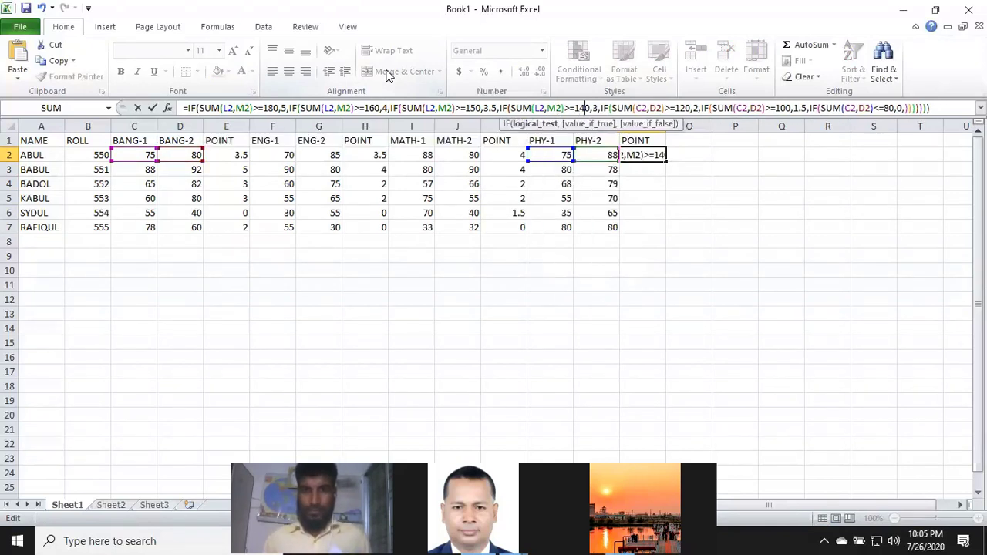
key(Right)
key(Right)
key(Right)
key(Right)
key(Right)
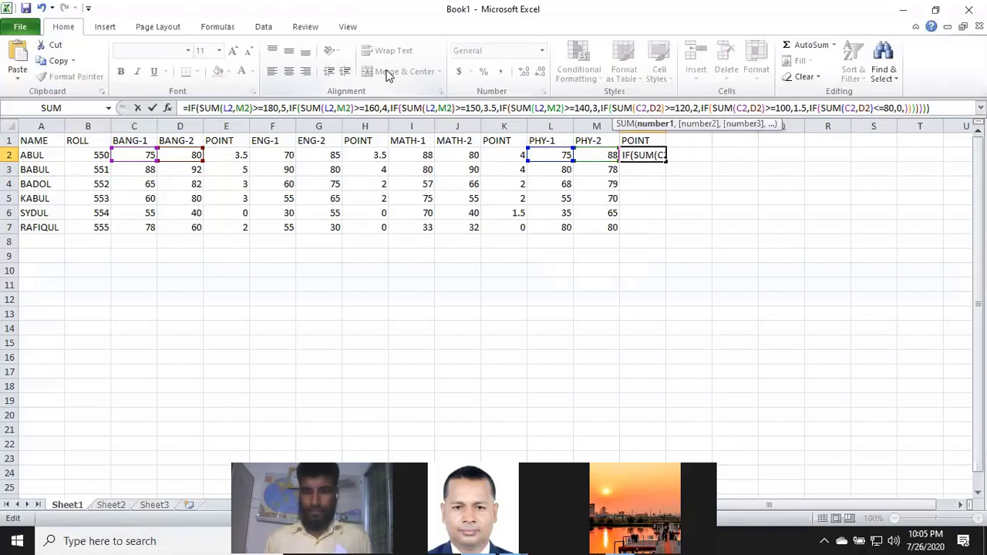
key(BackSpace)
text(L)
key(Right)
key(Right)
key(Right)
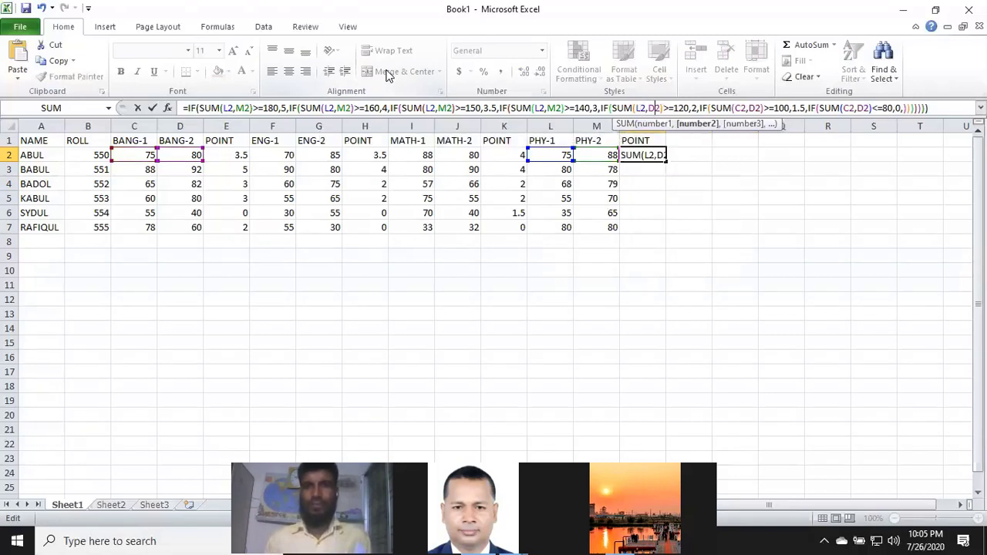
key(BackSpace)
text(M)
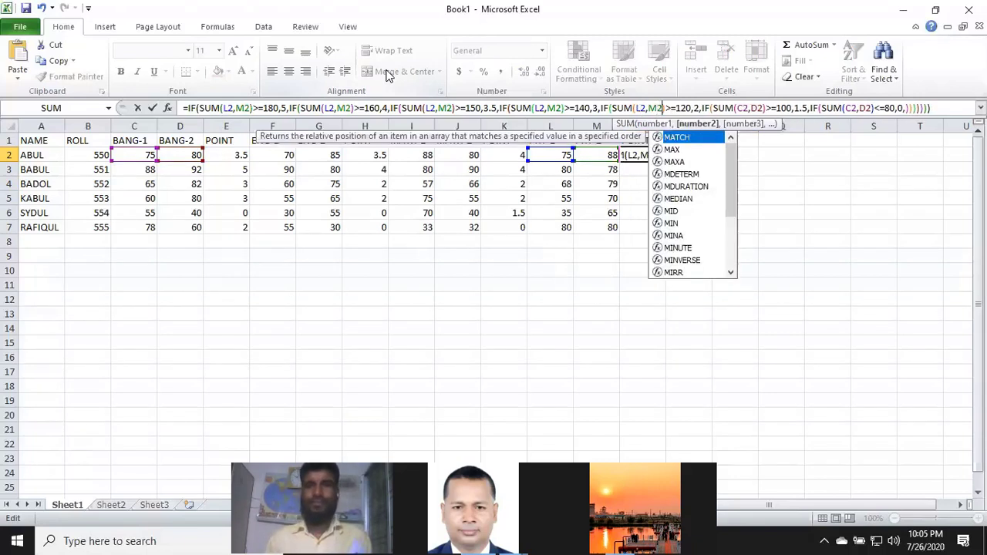
key(Right)
key(Right)
key(Right)
key(Right)
key(Right)
key(Right)
key(Right)
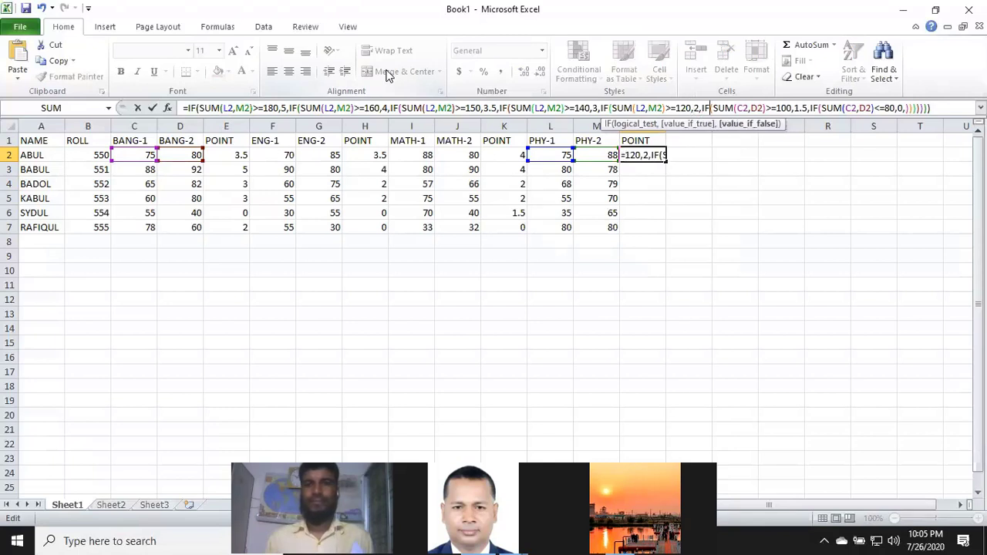
key(Right)
key(Right)
key(Right)
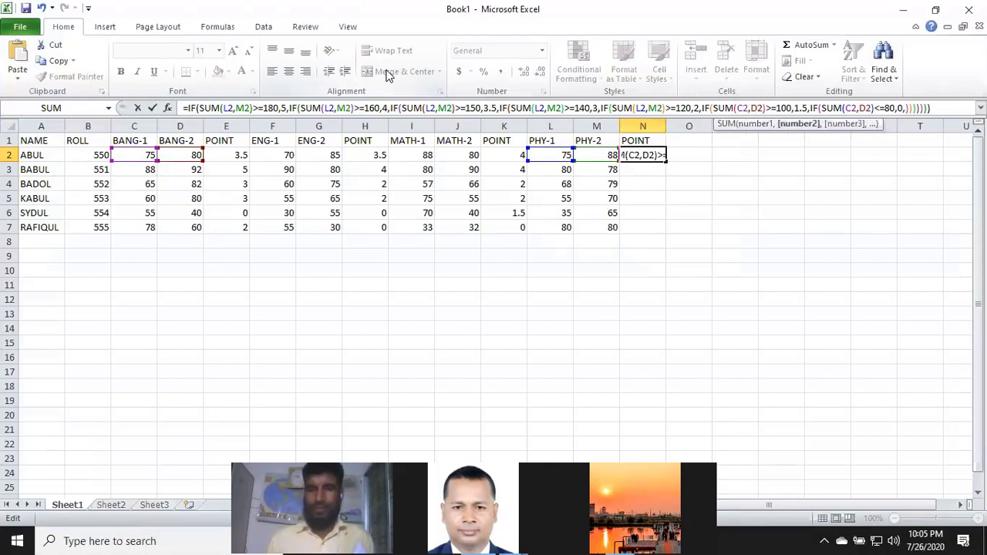
key(BackSpace)
text(M)
key(Left)
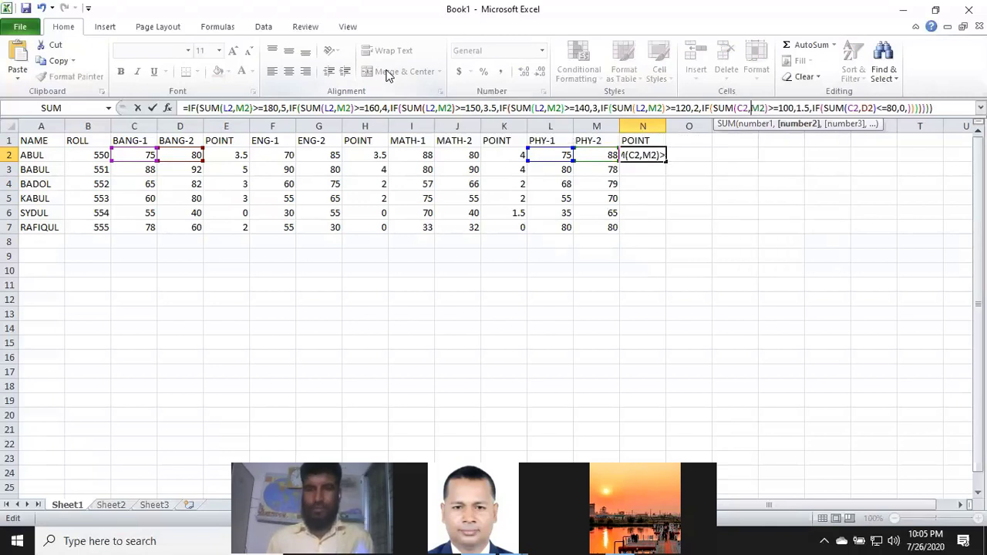
key(Left)
key(Left)
key(Left)
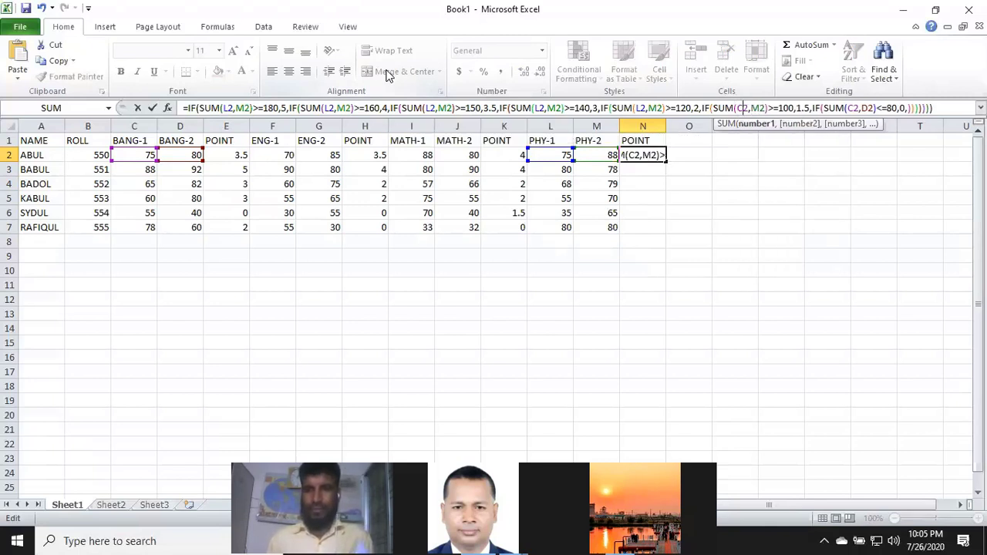
key(Delete)
text(L)
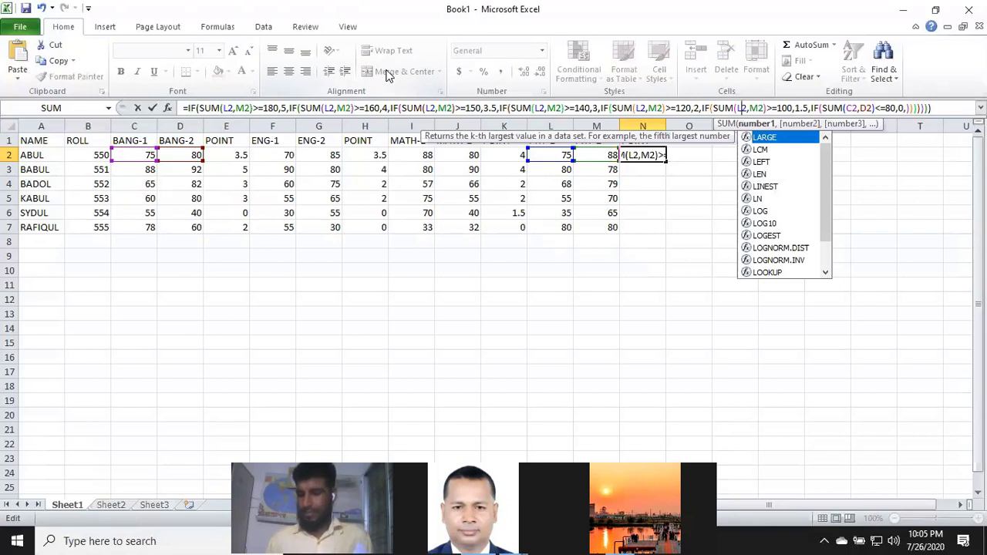
Update the last sum to L2,M2 and commit the formula, giving ABUL a point of 4
key(Right)
key(Right)
key(Right)
key(Right)
key(Right)
key(Right)
key(Right)
key(Right)
key(Right)
key(Right)
key(Right)
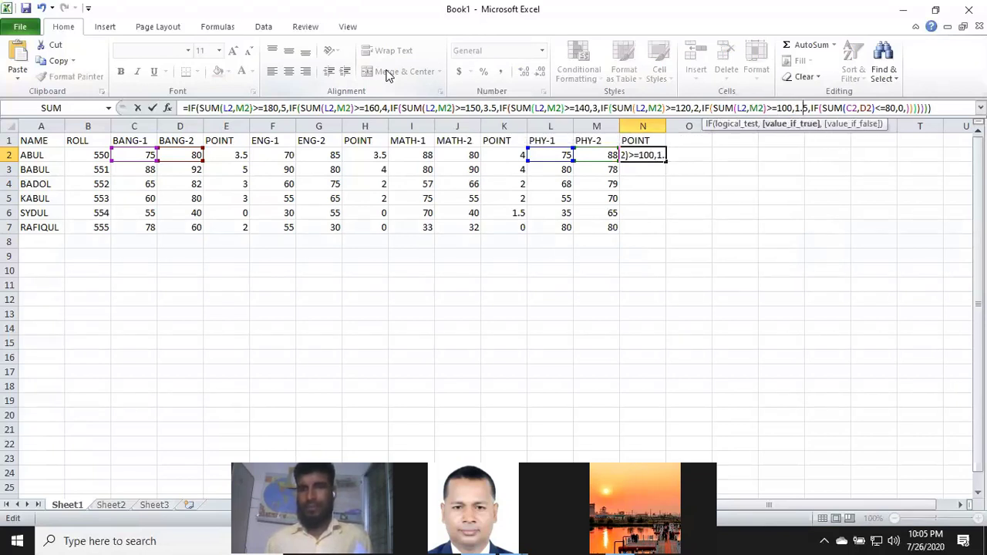
key(Right)
key(Right)
key(Right)
key(Right)
key(Right)
key(Right)
key(Right)
key(Right)
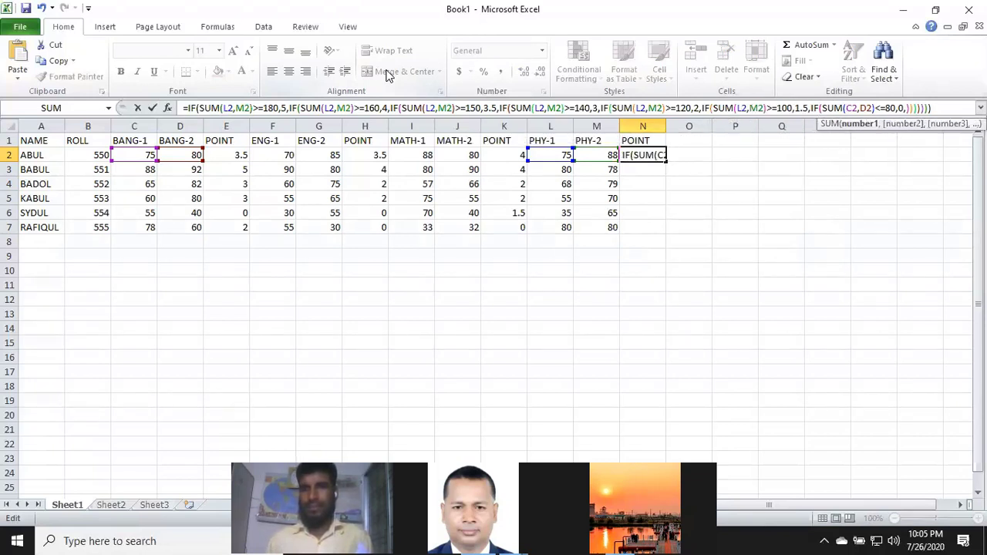
key(Delete)
text(L)
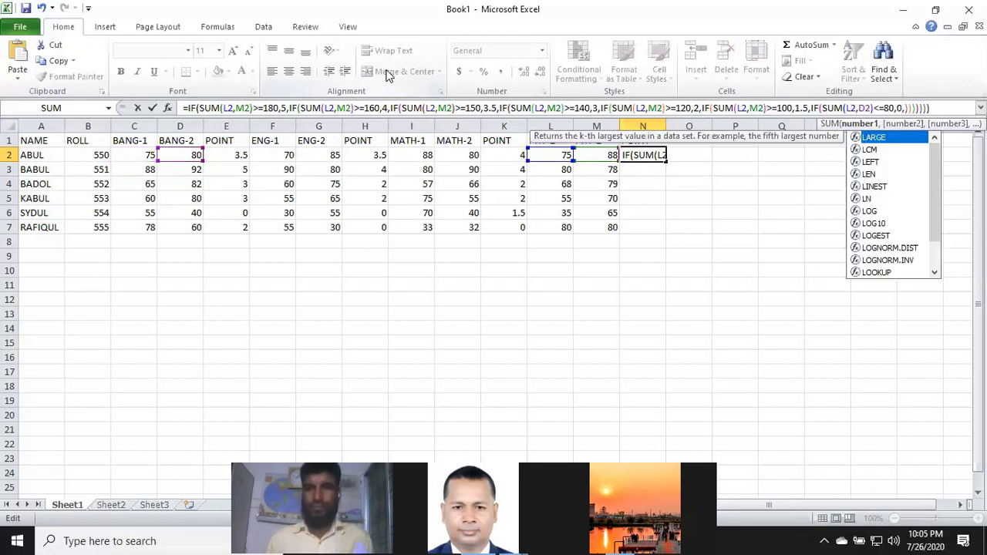
key(Right)
key(Right)
key(Right)
key(BackSpace)
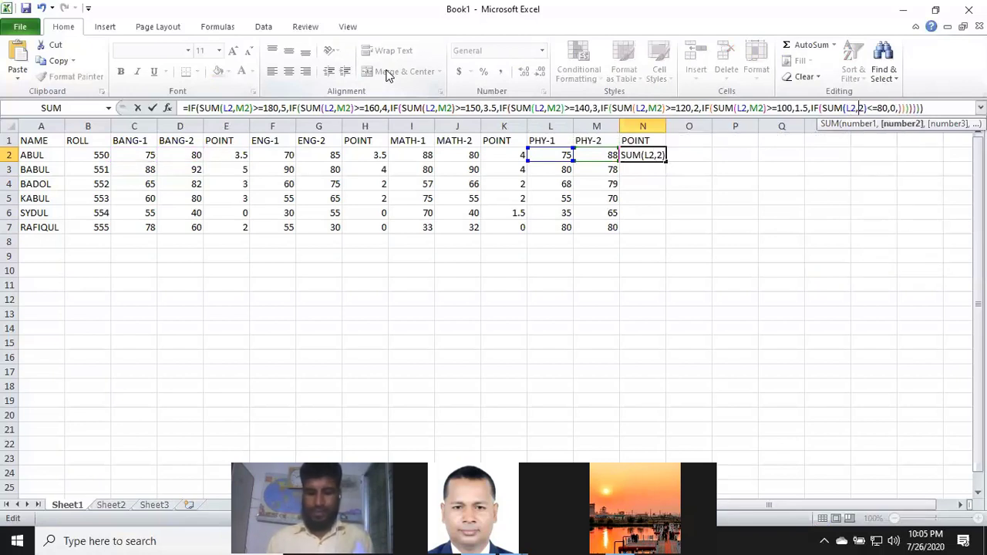
text(M)
key(Right)
key(Right)
key(Right)
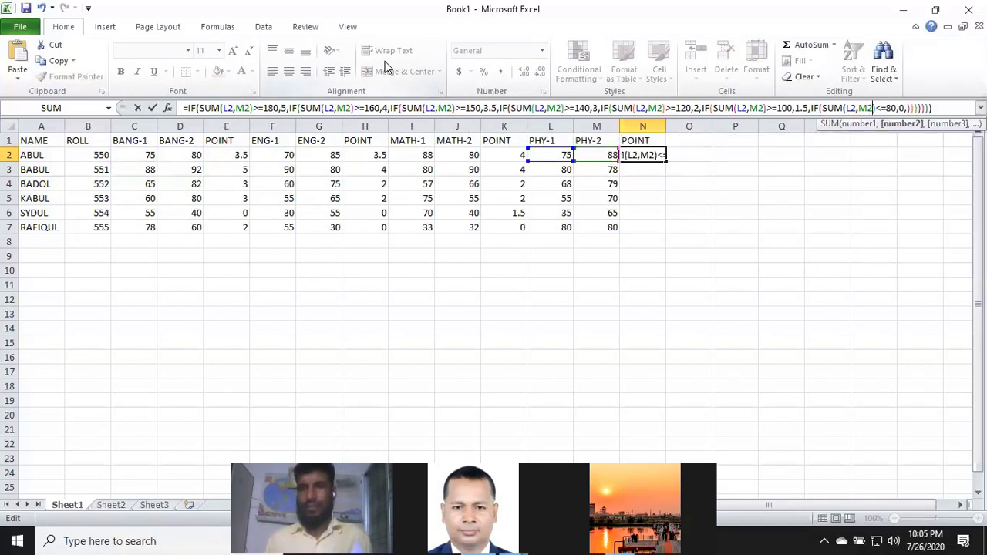
key(Right)
key(Right)
key(Right)
key(Right)
key(Right)
key(Right)
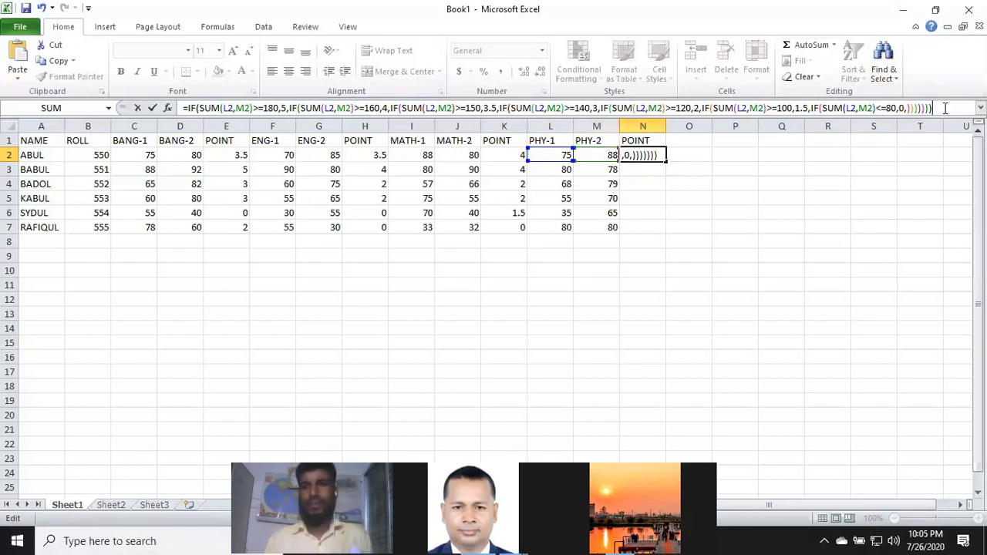
key(Return)
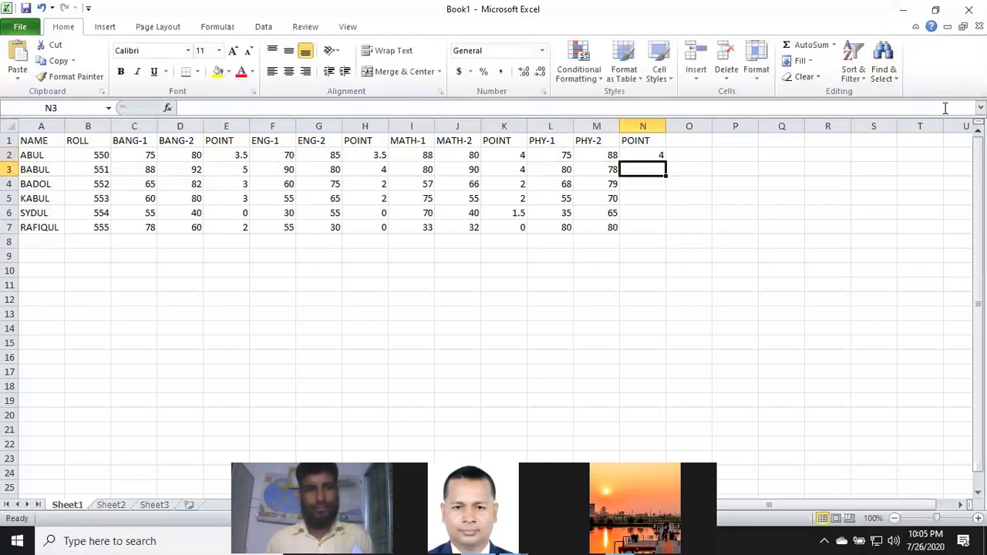
Copy N2's physics POINT formula down to N7 and type the CHE-1 heading in O1
click(661, 157)
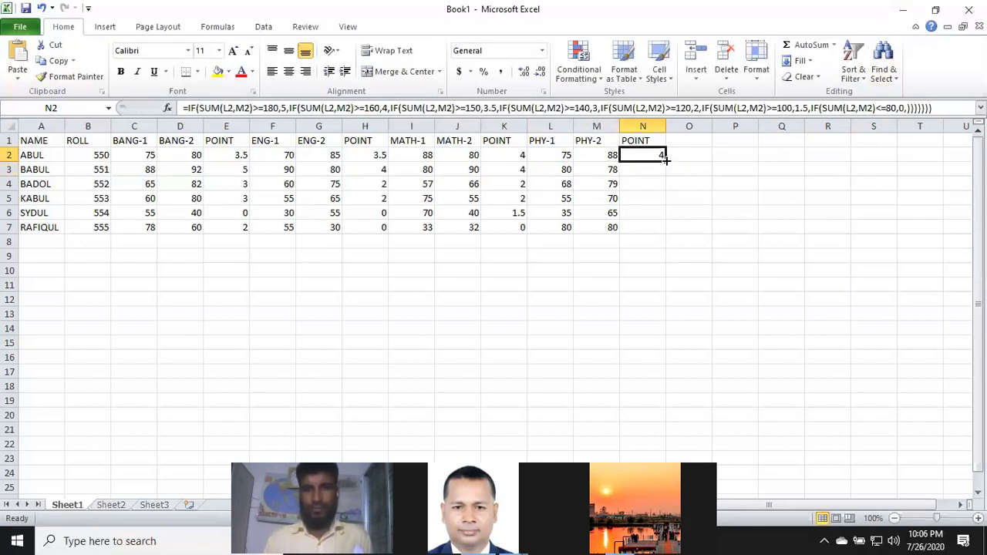
drag(666, 161, 666, 228)
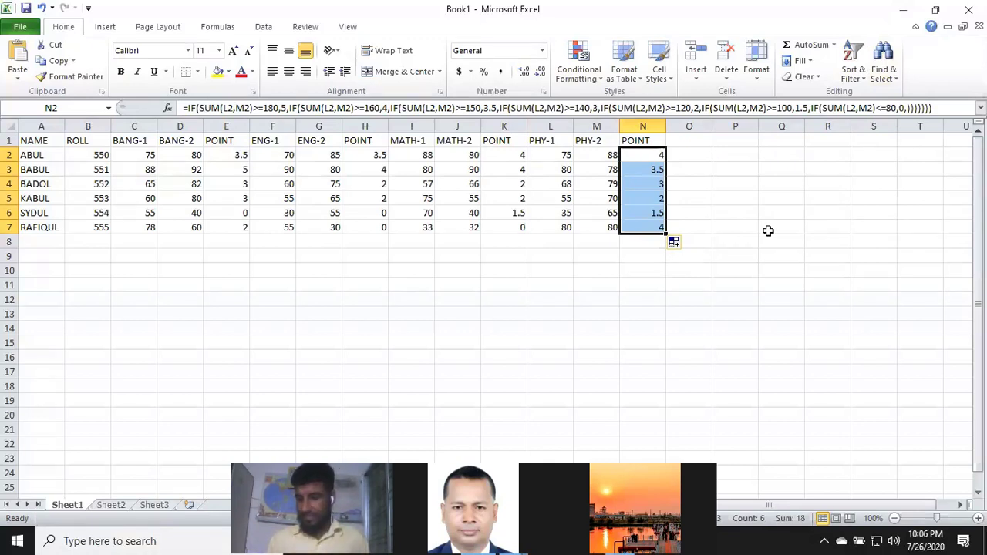
click(685, 145)
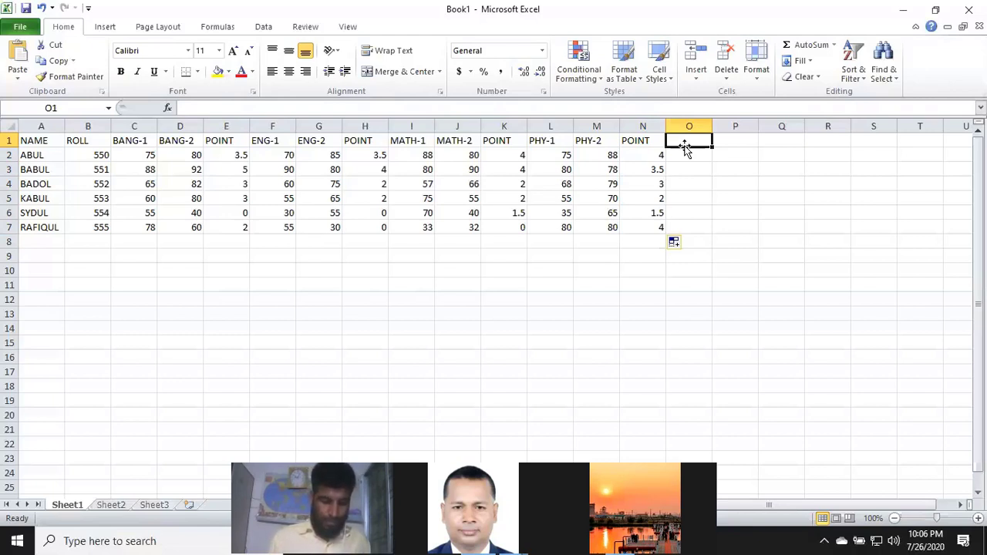
text(CHE)
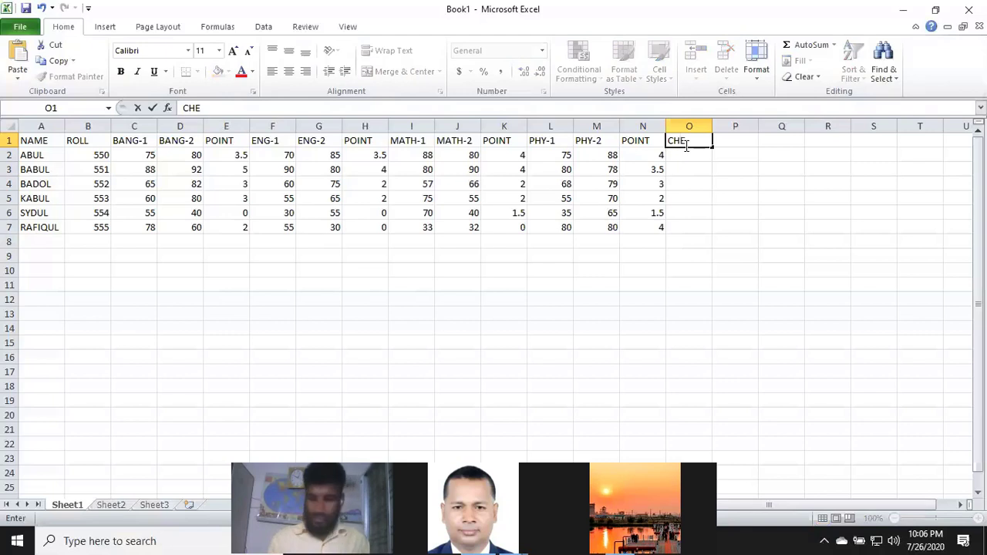
text(-1)
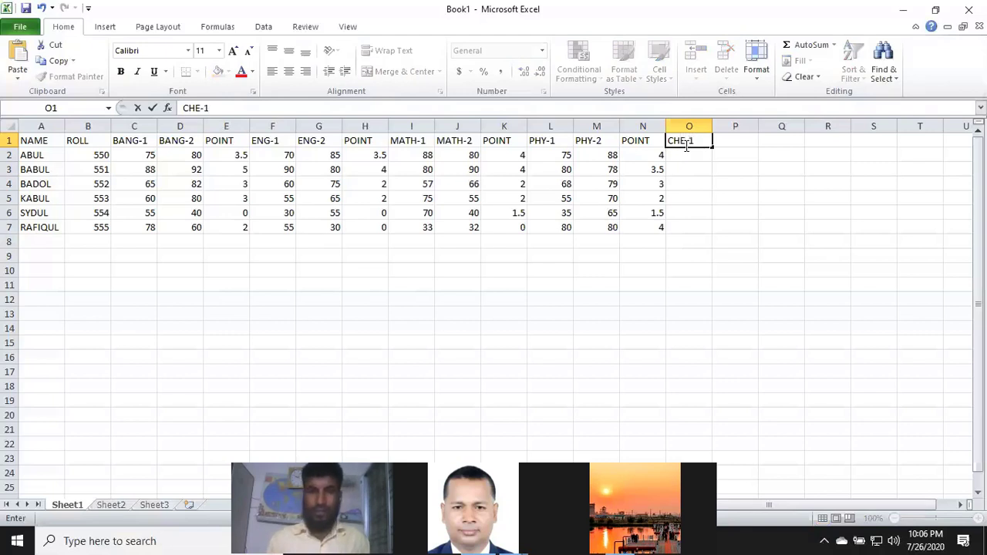
Commit the CHE-1 heading and add a CHE-2 heading in P1
key(Return)
key(Up)
key(Right)
key(Right)
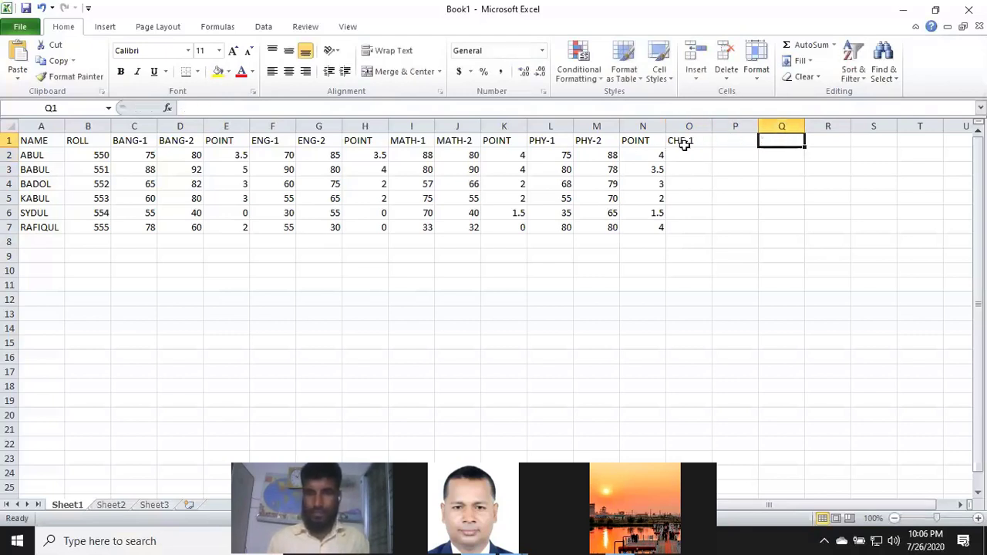
key(Left)
text(C)
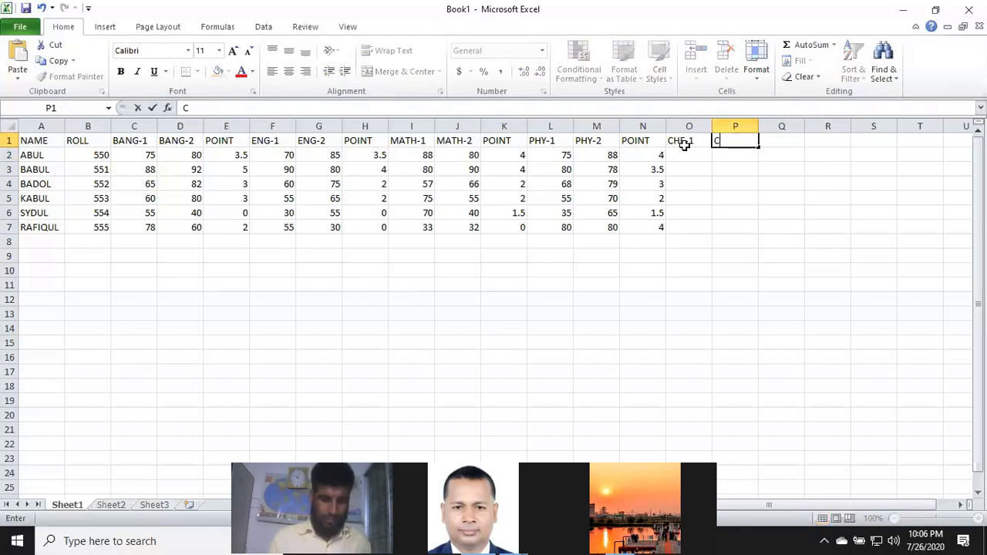
text(HE)
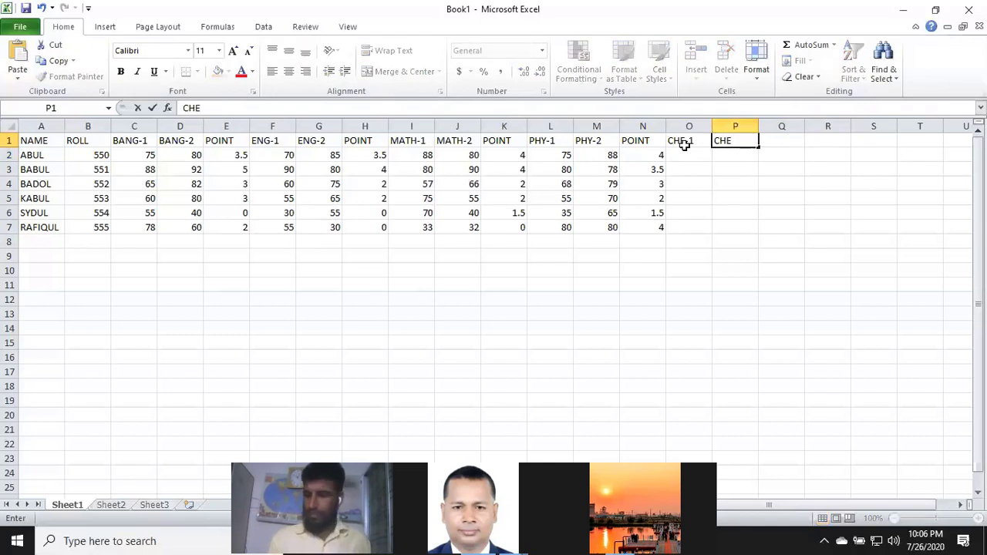
text(-2)
click(685, 149)
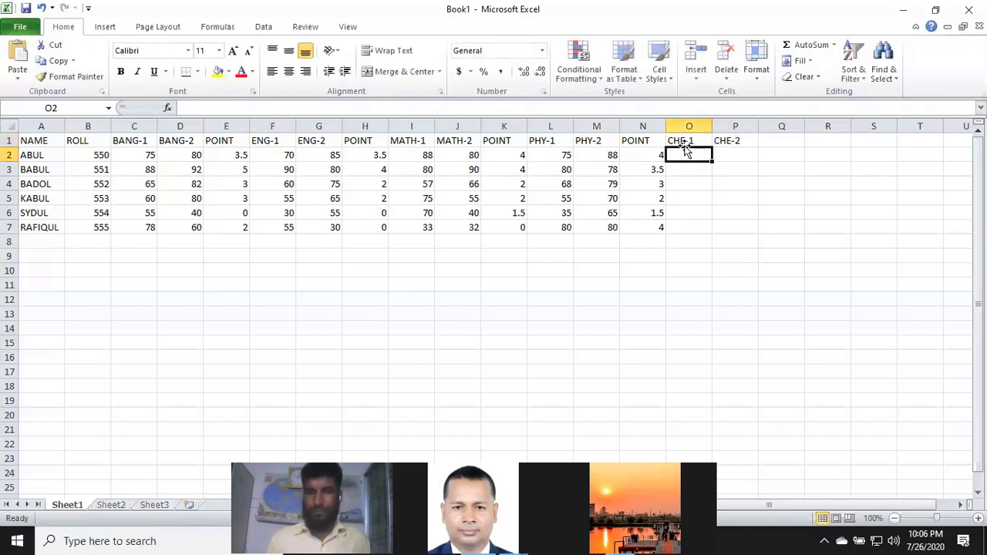
Enter the CHE-1 marks 85, 93, 70, 65, 66 and 50 into O2:O7
key(Left)
key(Right)
key(Down)
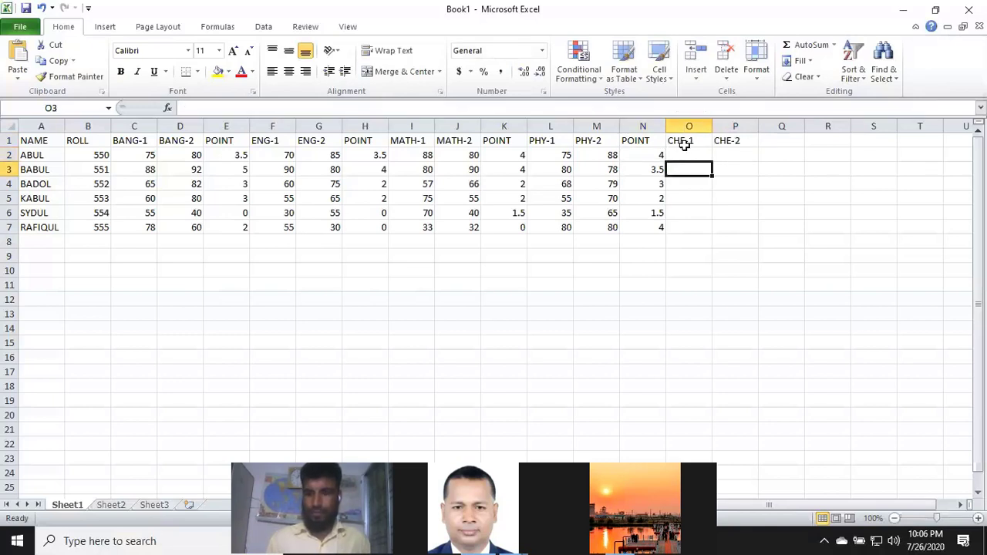
click(689, 152)
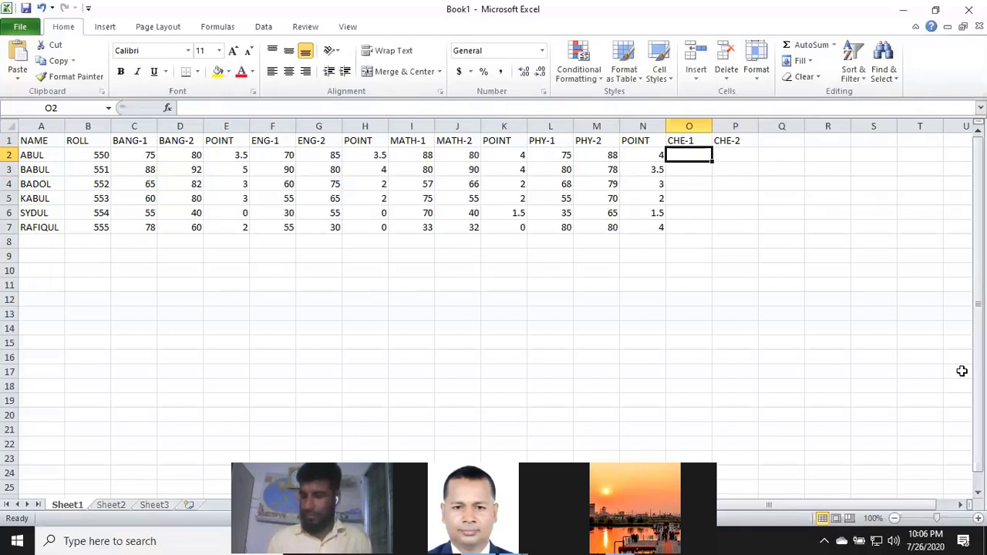
text(85)
key(Return)
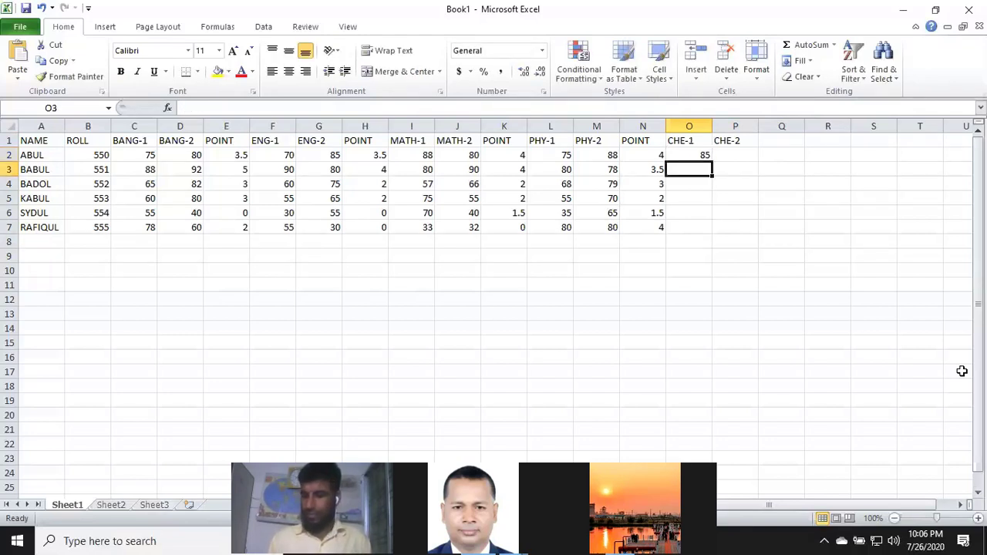
text(93)
key(Return)
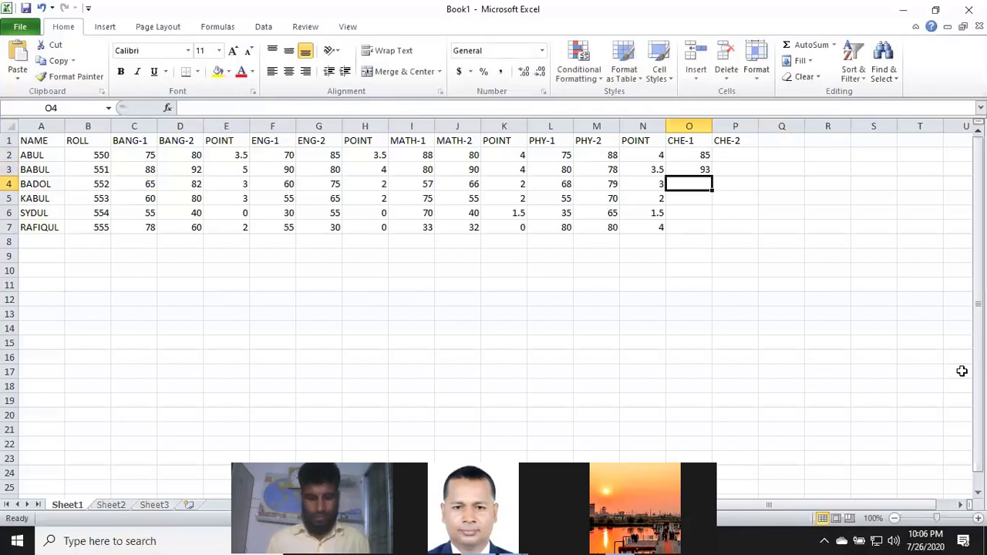
text(70)
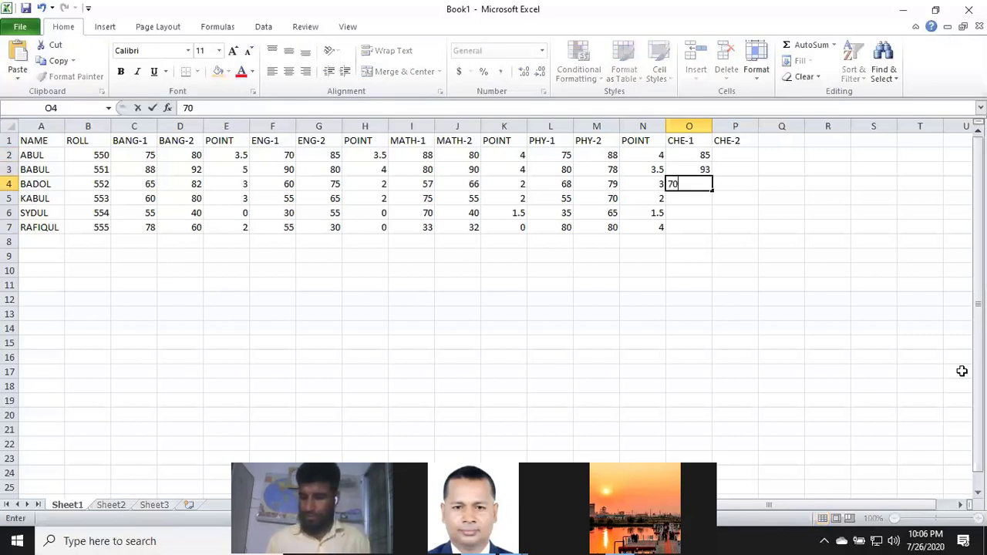
key(Return)
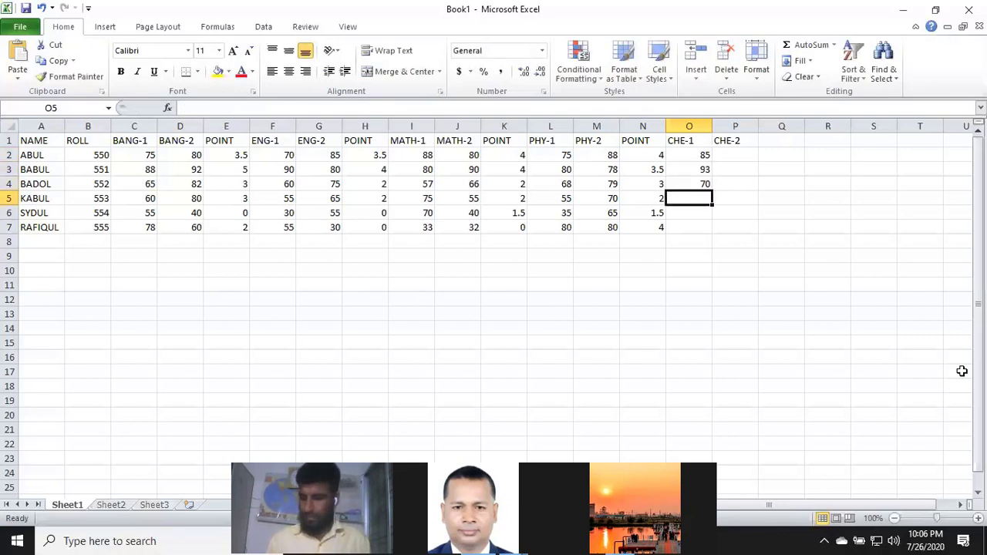
text(65)
key(Return)
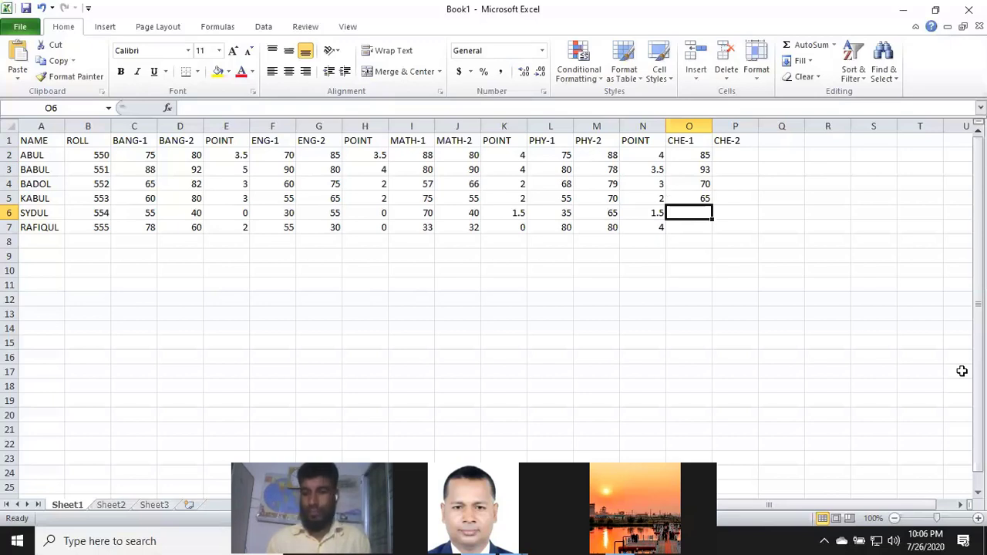
text(66)
key(Return)
text(50)
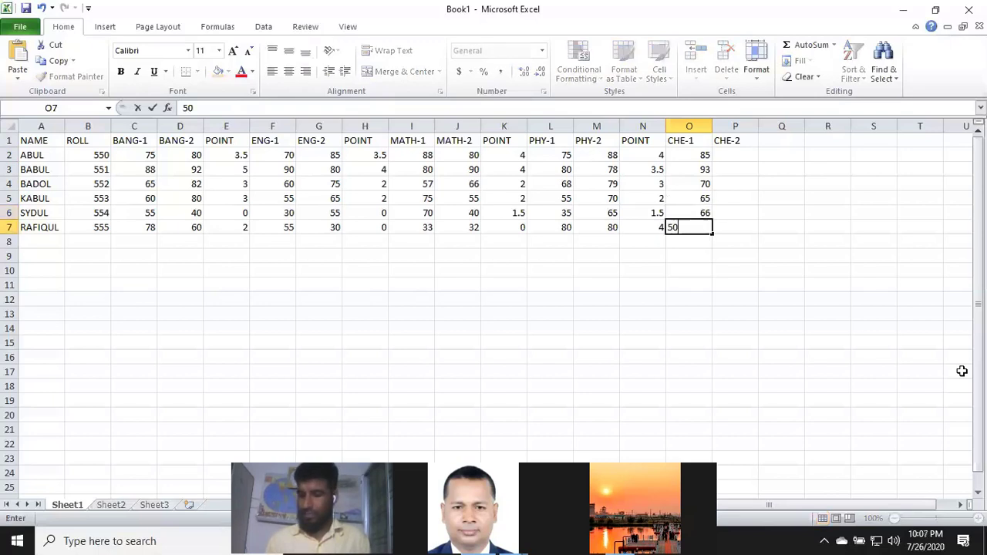
key(Tab)
key(Up)
Enter the CHE-2 marks 90, 88, 82, 80, 55 and 80 into P2:P7
key(ctrl+Up)
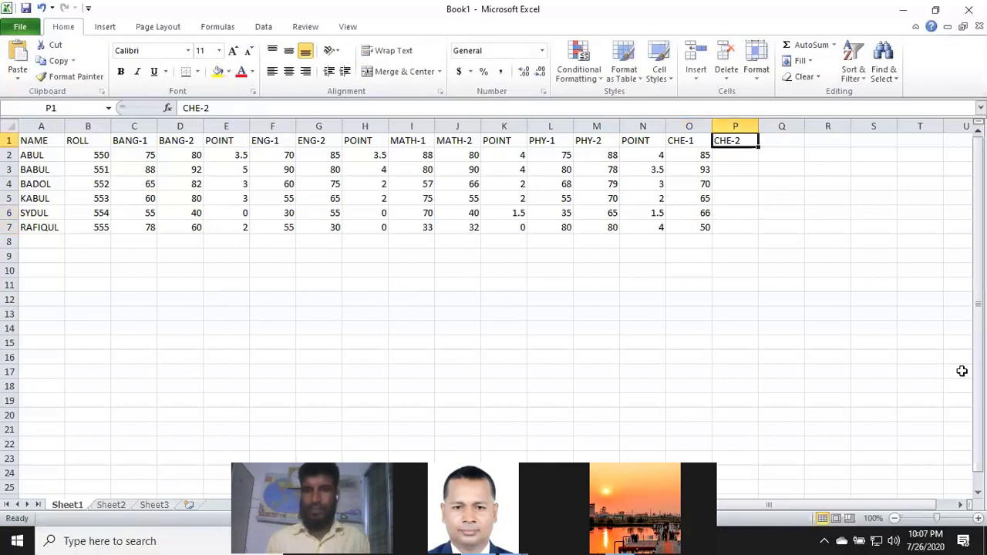
key(Down)
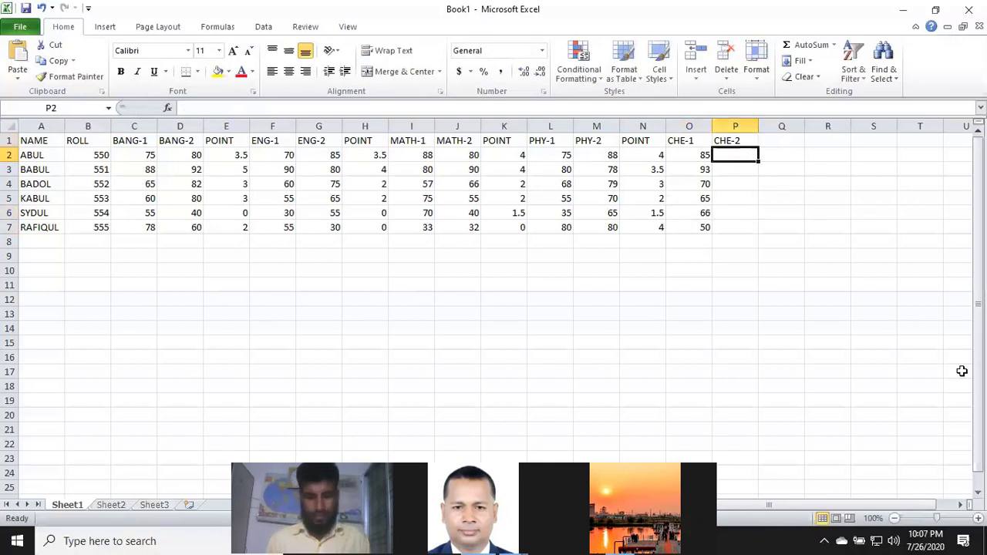
text(90)
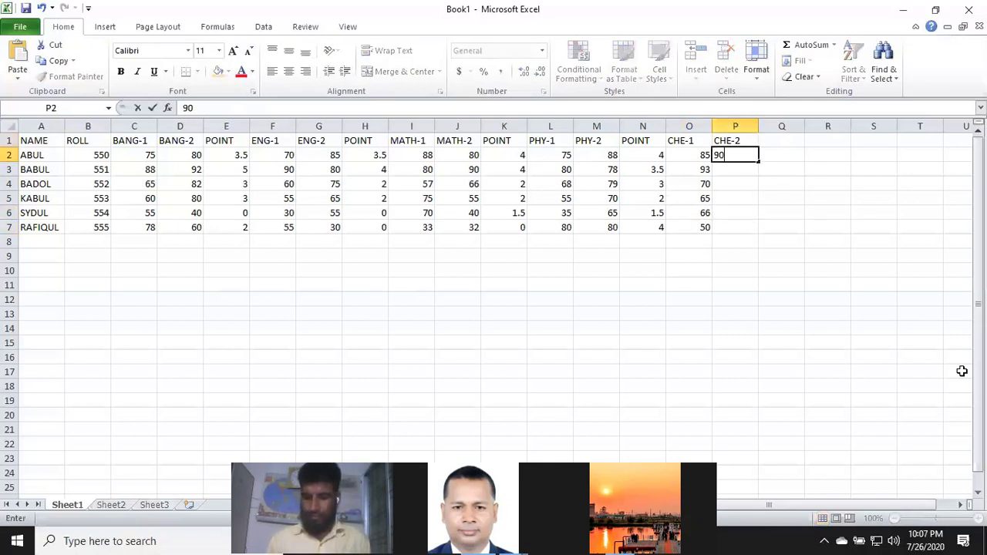
key(Return)
text(88)
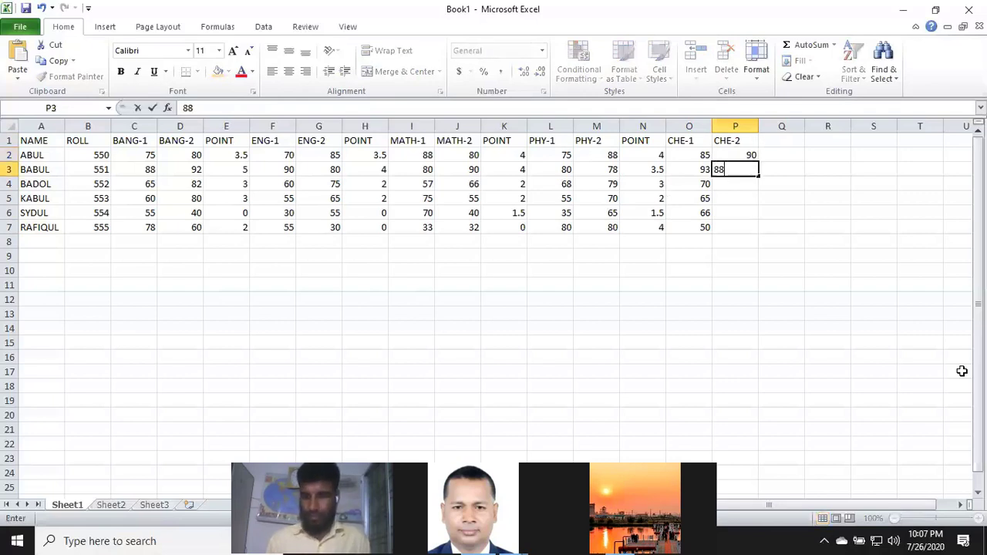
key(Return)
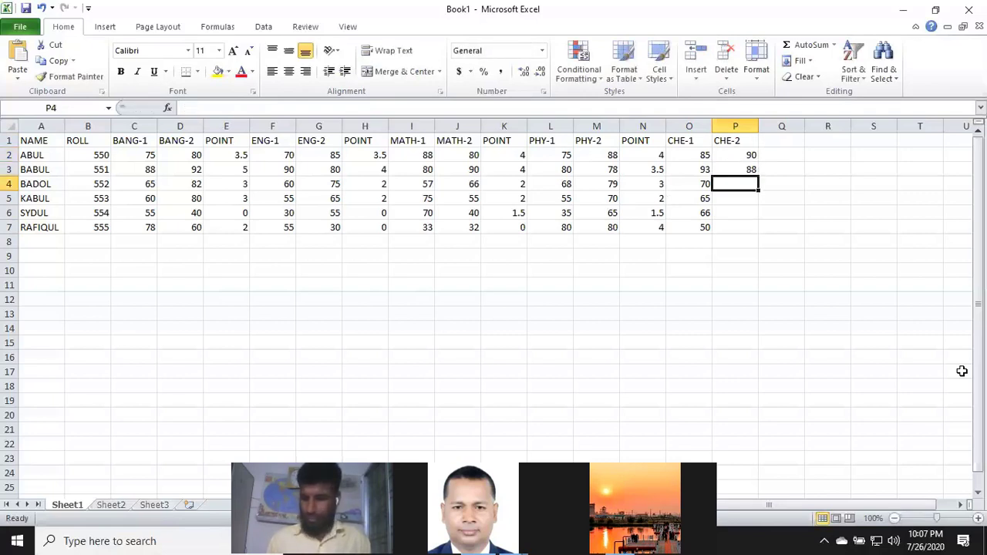
text(82)
key(Return)
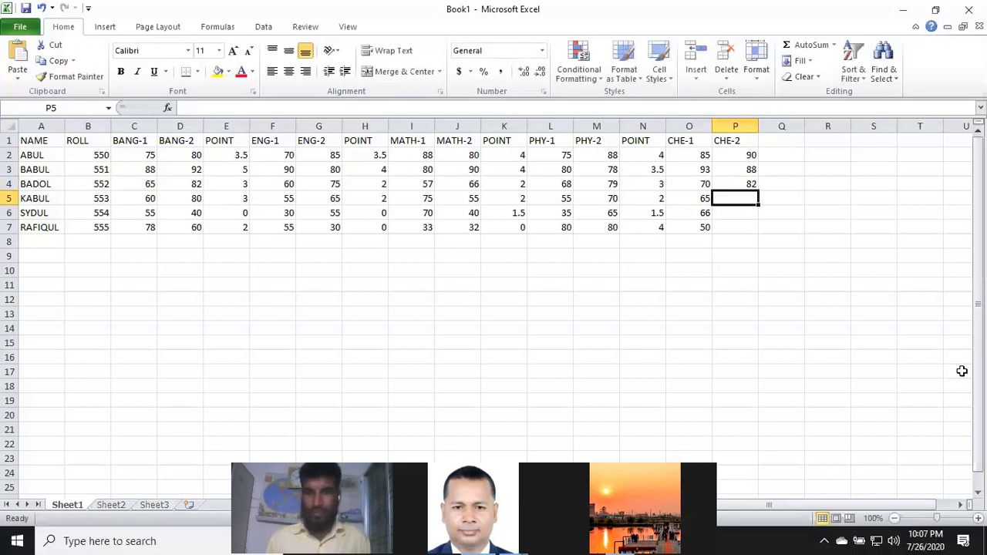
text(80)
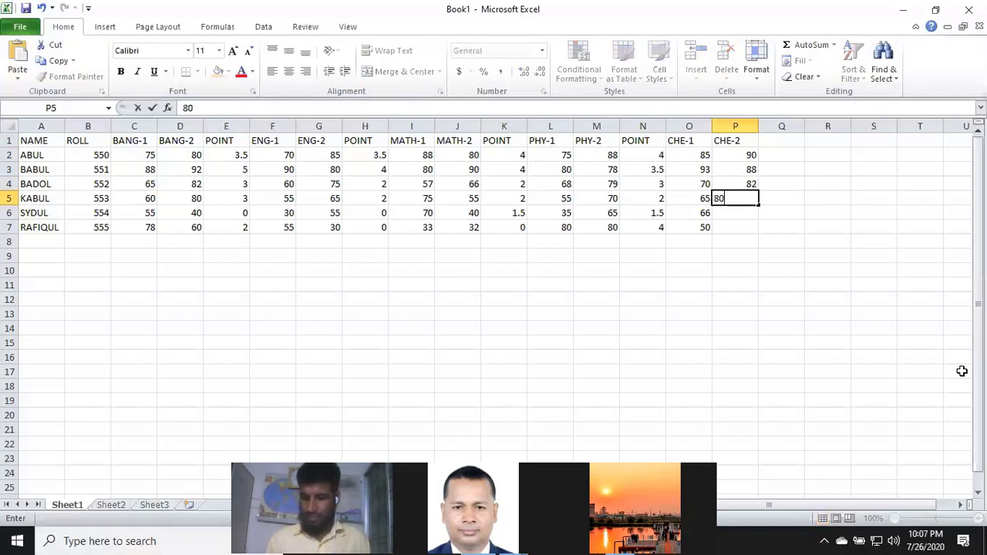
key(Return)
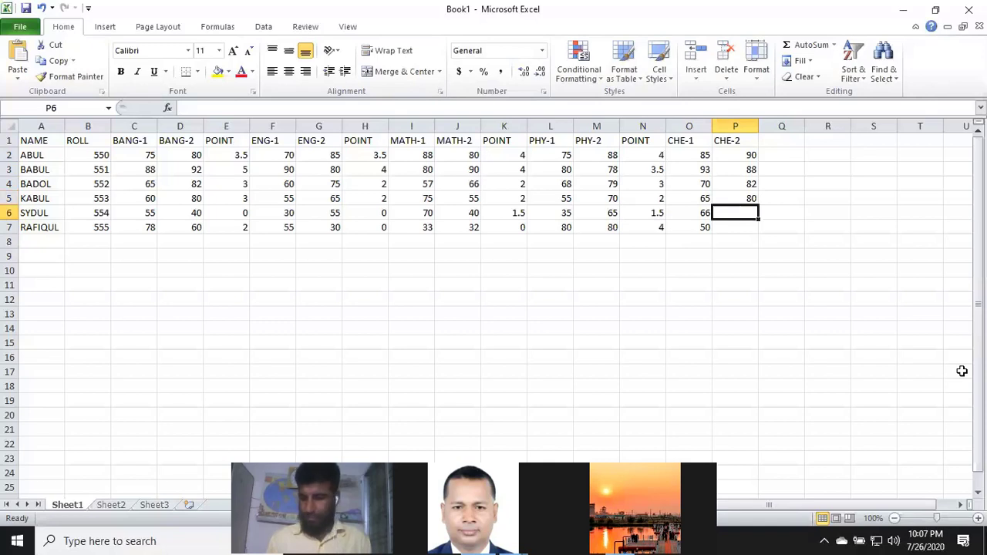
text(55)
key(Return)
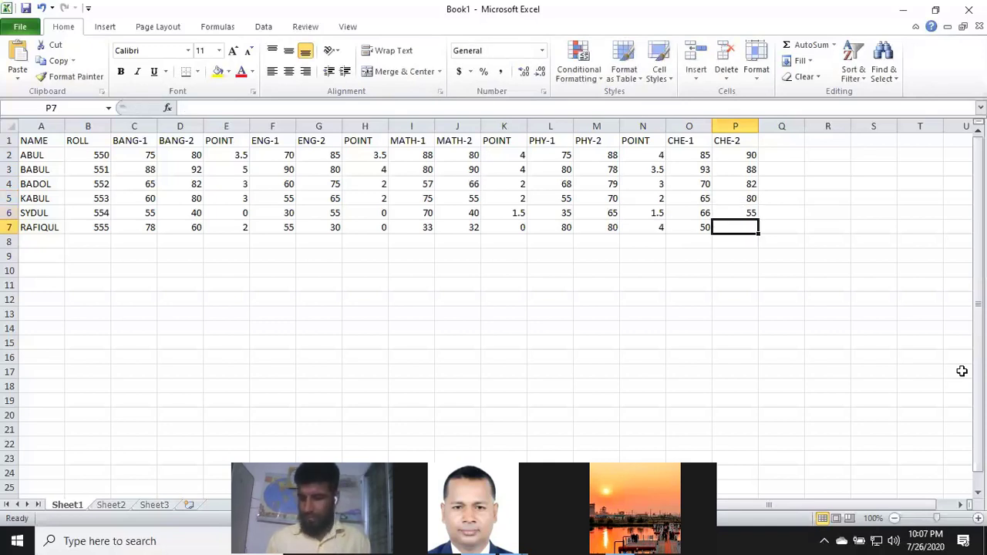
text(80)
key(Tab)
key(Up)
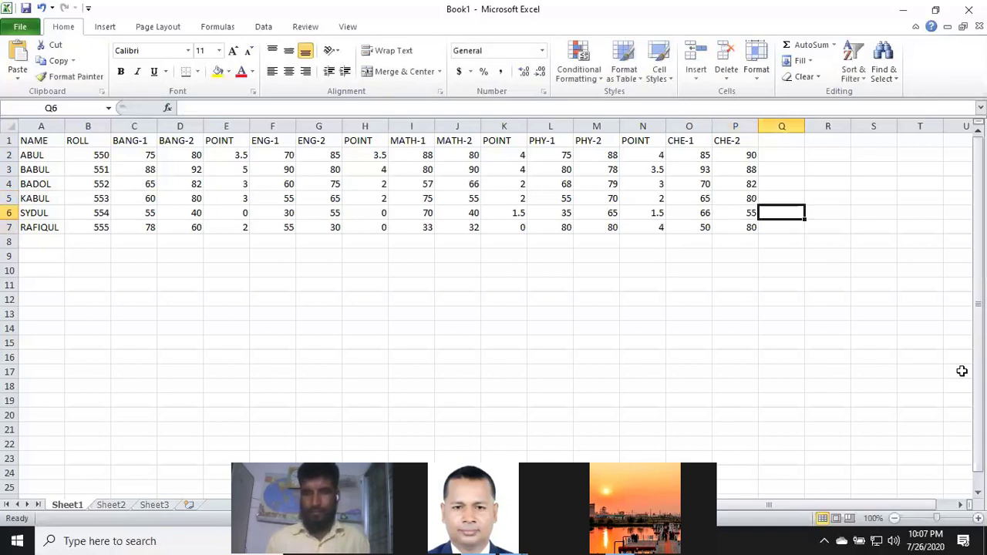
key(Up)
key(Up)
key(Up)
key(Up)
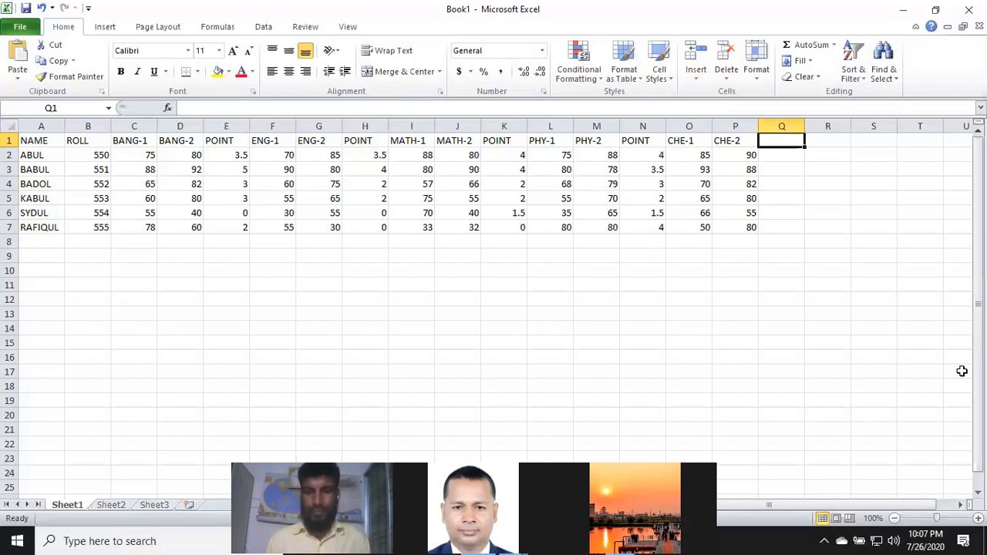
Head column Q with POINT
text(POI)
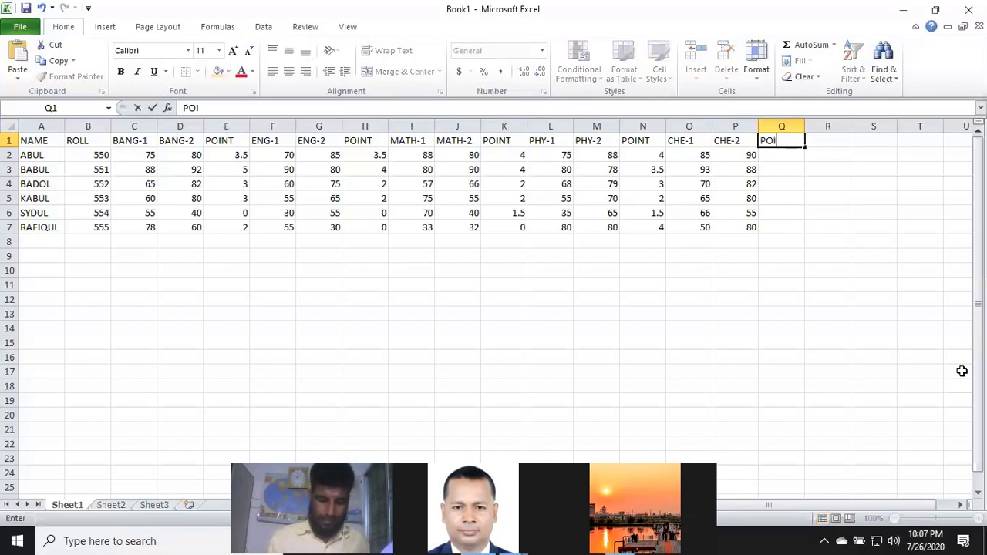
text(NY)
key(BackSpace)
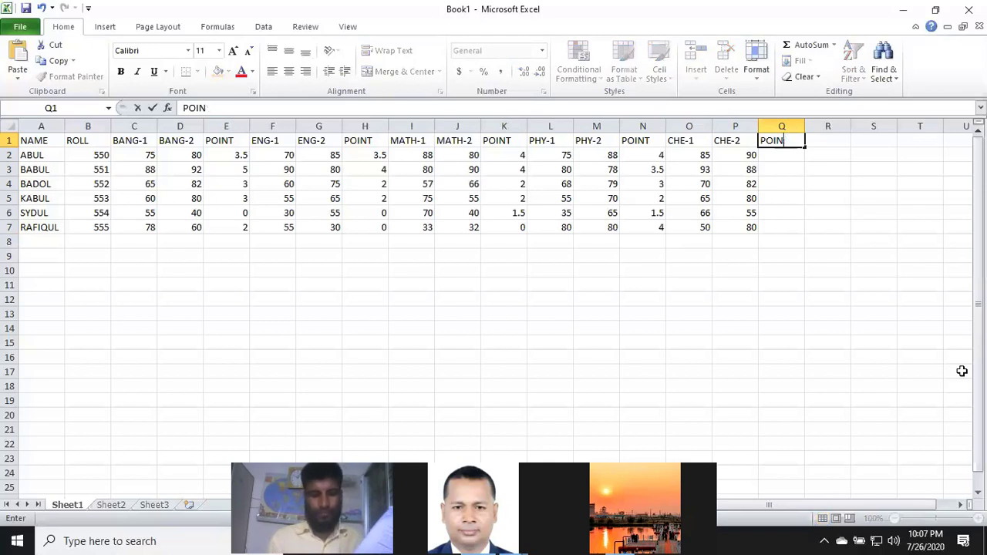
text(T)
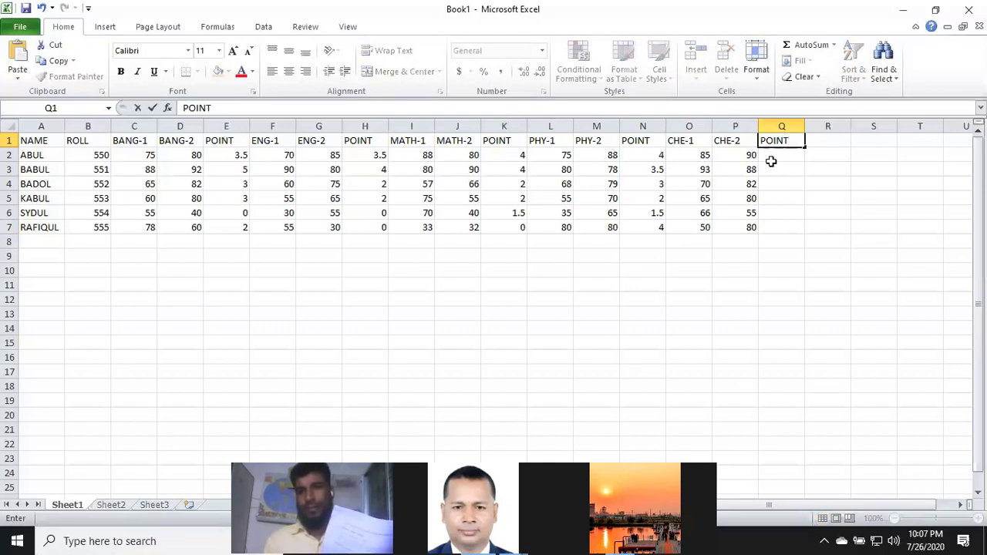
click(772, 158)
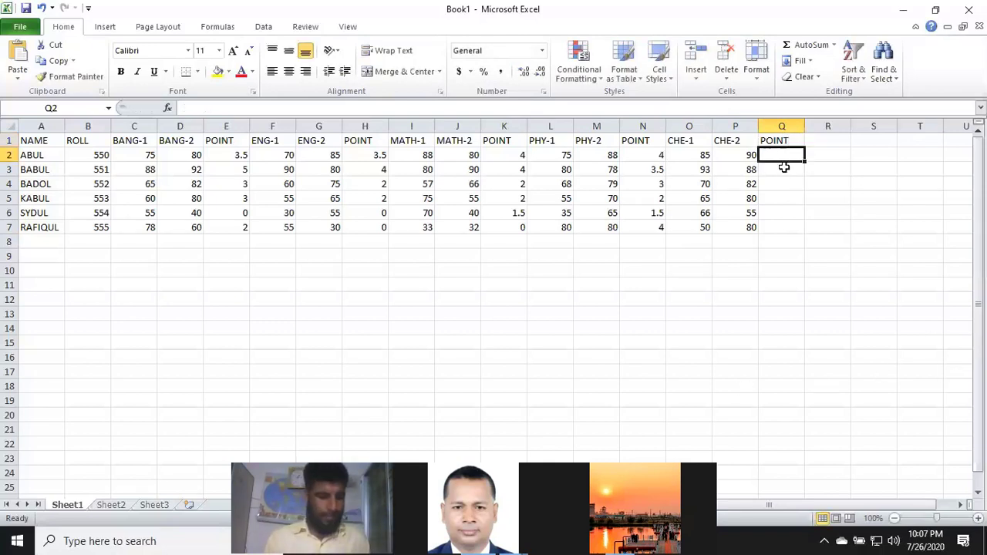
Paste the nested IF grade-point formula into Q2 and change its first three SUMs to SUM(O2,P2)
text(=IF(SUM(C2,D2)>=180,5,IF(SUM(C2,D2)>=160,4,IF(SUM(C2,D2)>=150,3.5,IF(SUM(C2,D2)>=140,3,IF(SUM(C2,D2)>=120,2,IF(SUM(C2,D2)>=100,1.5,IF(SUM(C2,D2)<=80,0,))))))))
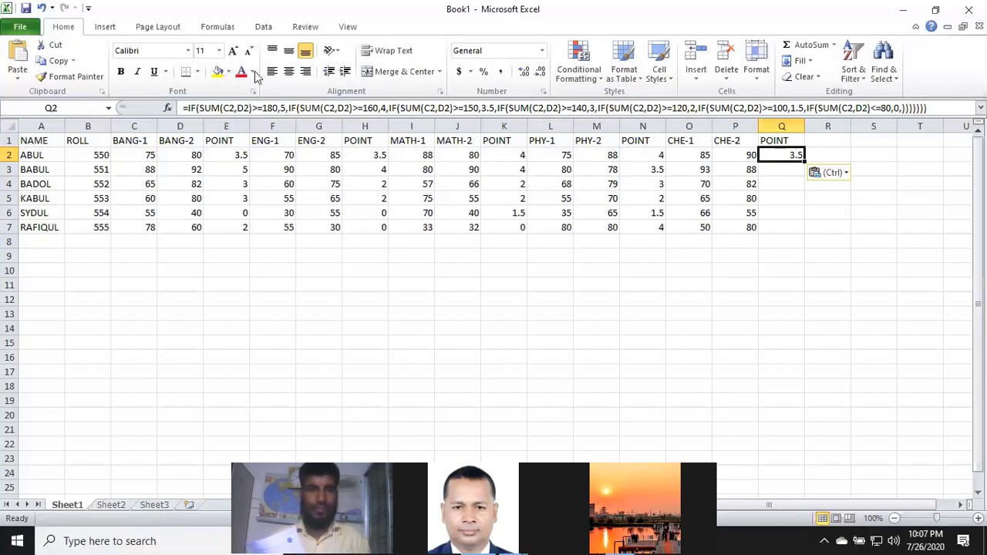
click(224, 108)
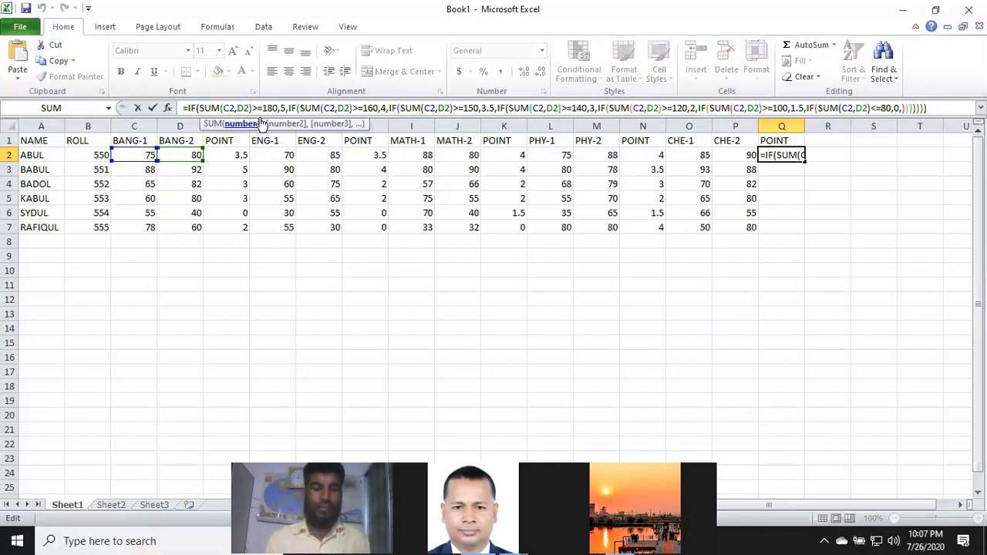
key(BackSpace)
text(O)
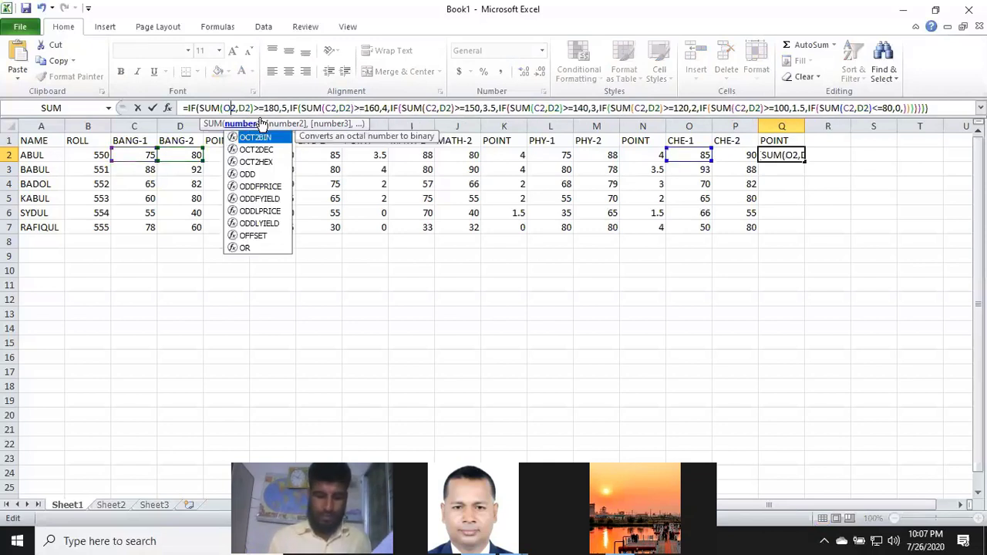
key(Right)
key(Right)
key(Right)
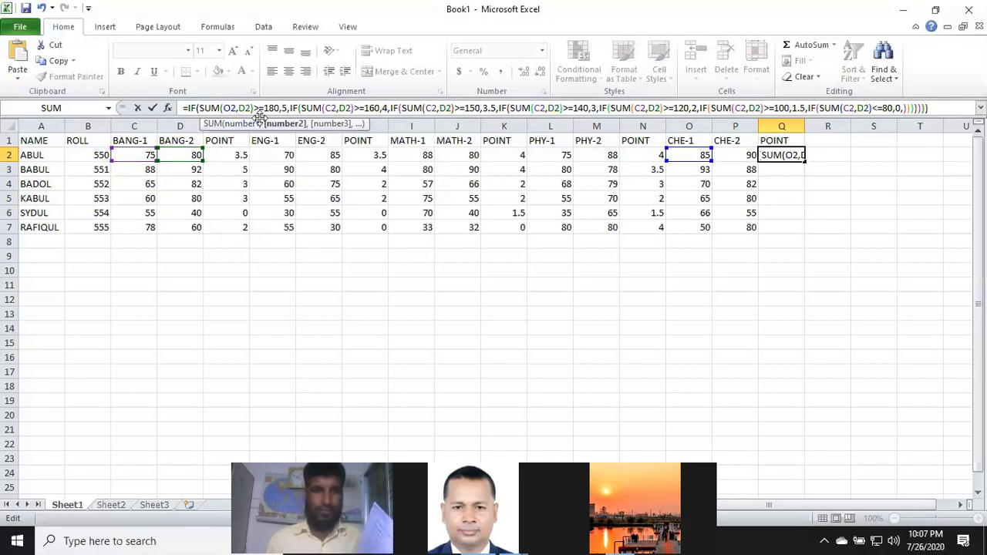
key(BackSpace)
text(P)
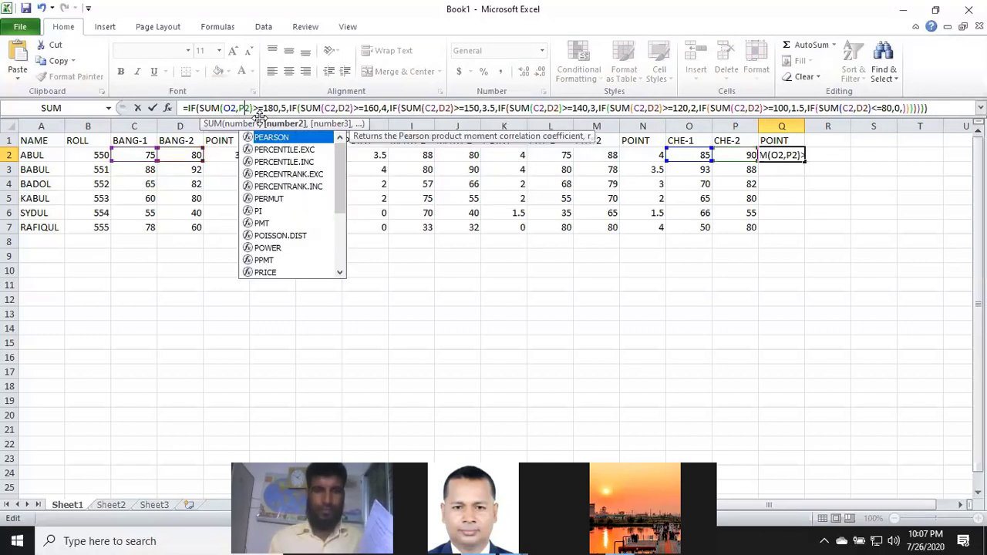
key(Right)
key(Right)
key(Right)
key(Right)
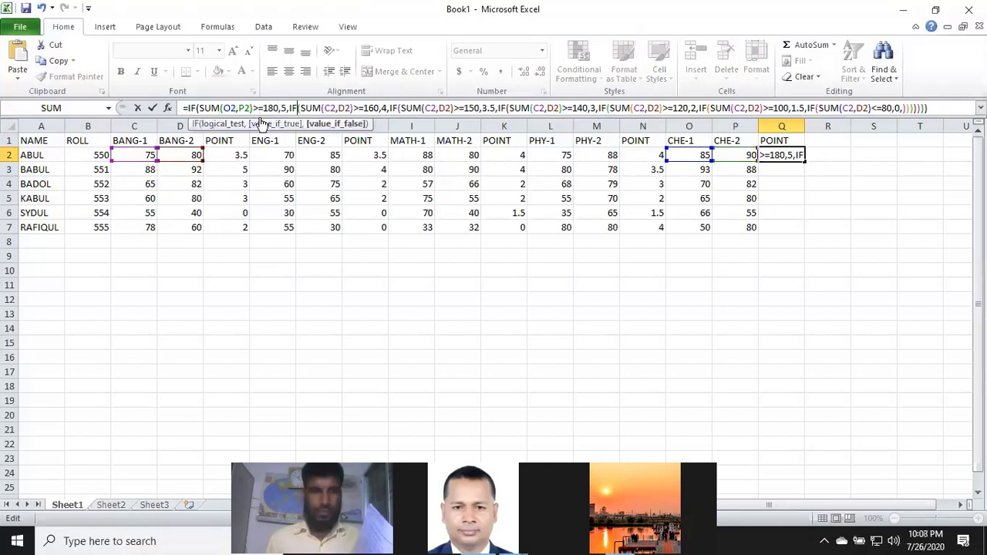
key(Right)
key(Right)
key(Right)
key(Right)
key(Right)
key(Right)
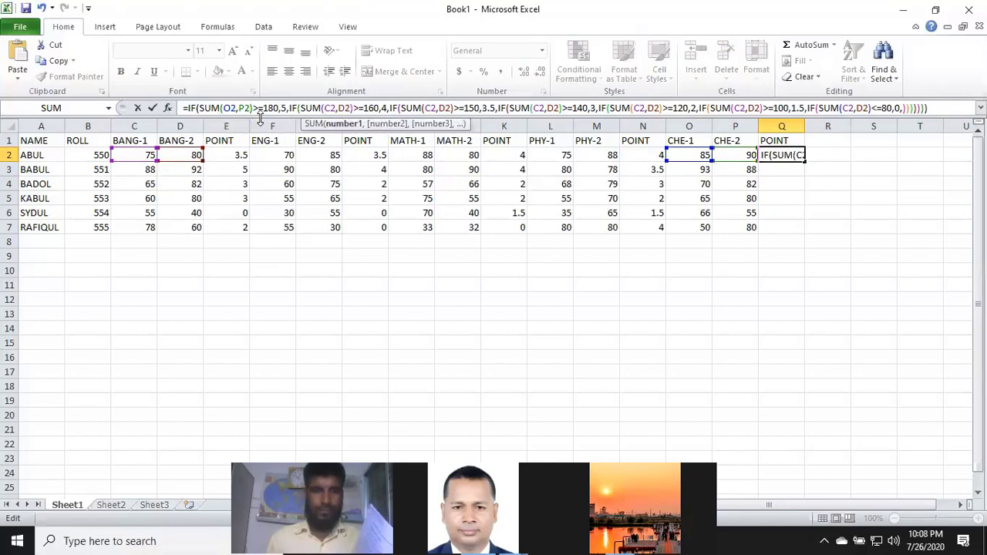
key(Delete)
text(O)
key(Right)
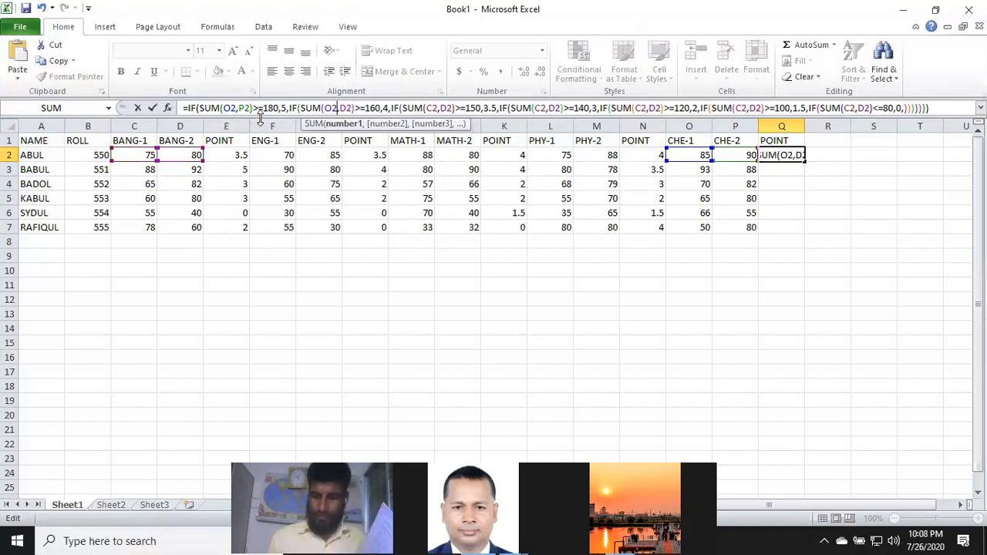
key(Right)
key(Right)
key(Delete)
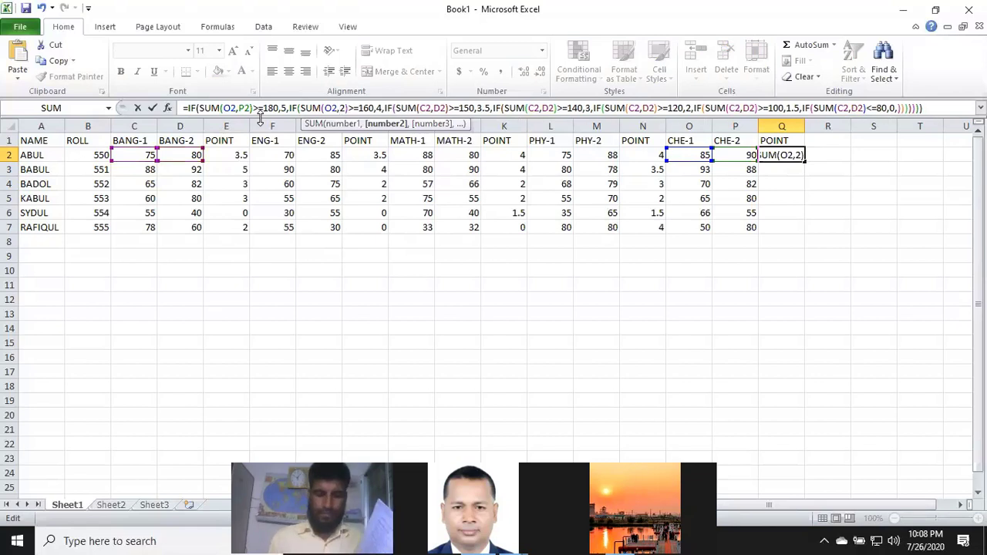
text(P)
key(Right)
key(Right)
key(Right)
key(Right)
key(Right)
key(Right)
key(Right)
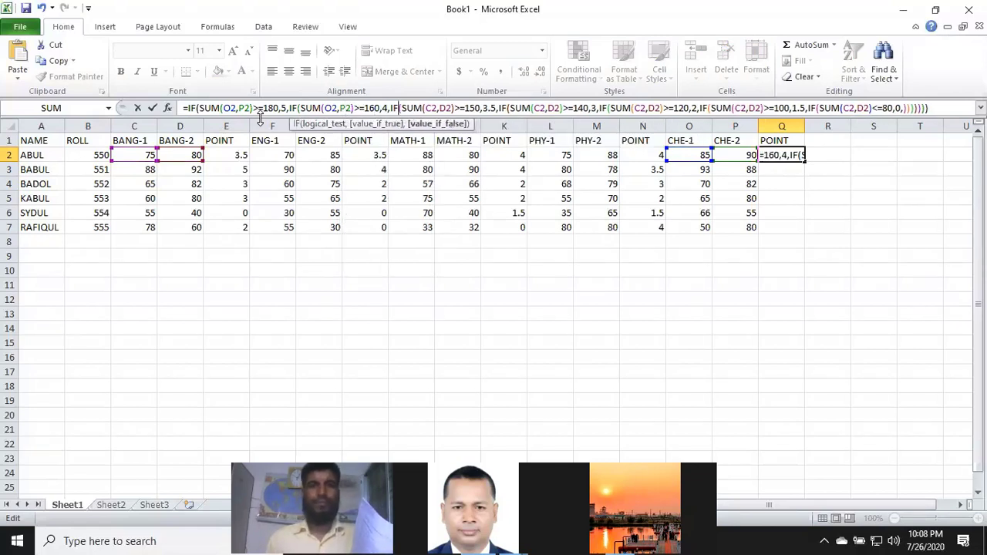
key(Right)
key(Right)
key(Right)
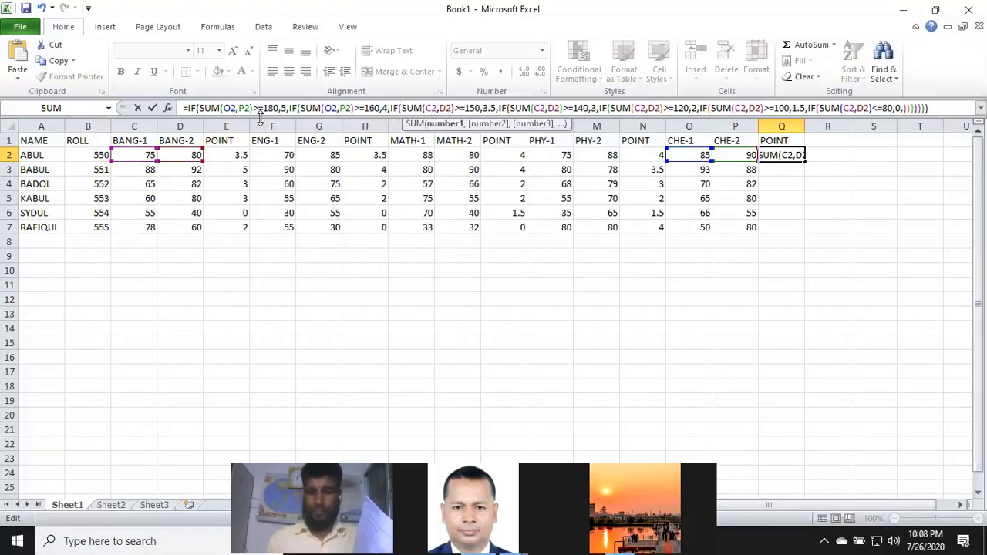
key(Delete)
text(O)
key(Right)
key(Right)
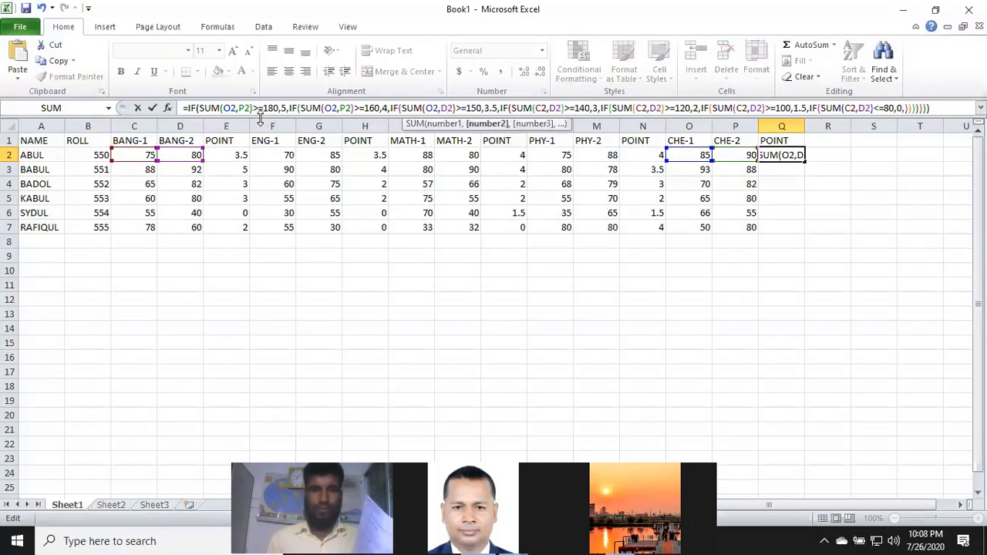
key(Delete)
text(P)
key(Right)
key(Right)
key(Right)
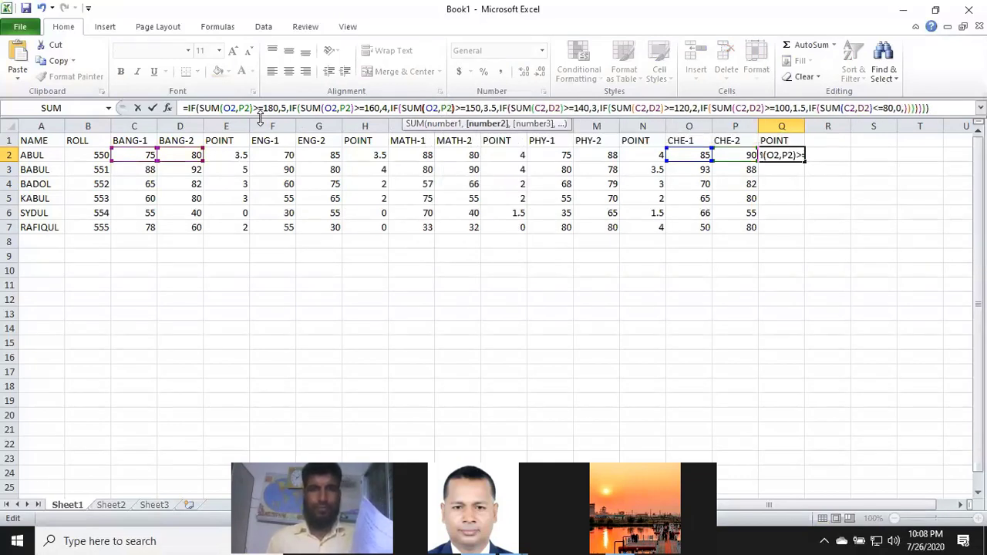
Change the remaining SUM(C2,D2) references to SUM(O2,P2) and commit, so Q2 shows 4
key(Right)
key(Right)
key(Right)
key(Right)
key(Right)
key(Right)
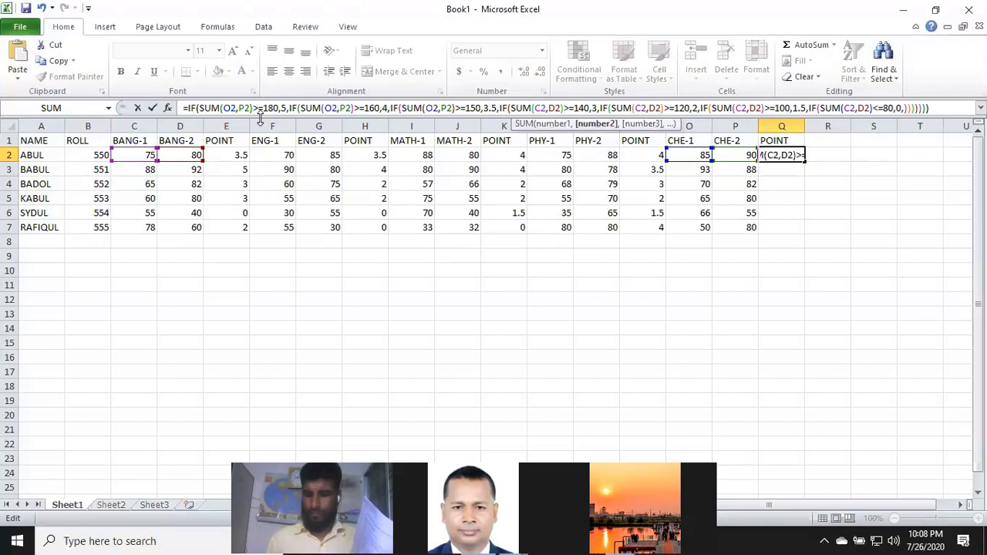
key(BackSpace)
text(P)
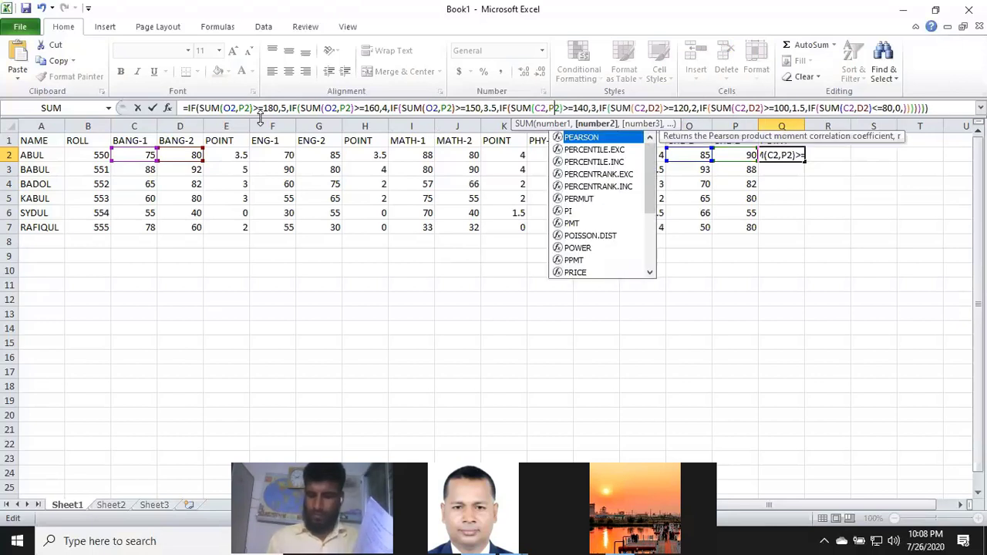
key(Left)
key(Left)
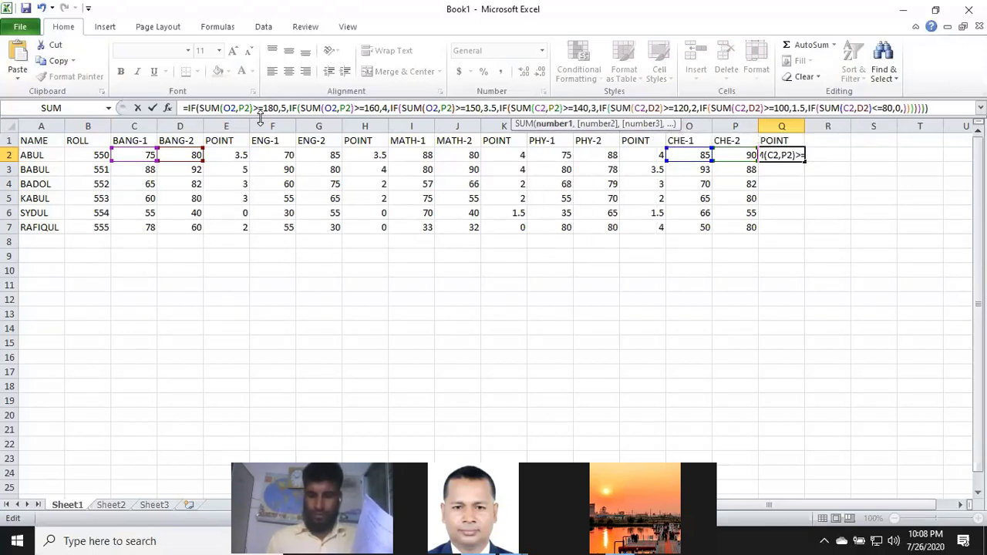
key(BackSpace)
text(O)
key(Right)
key(Right)
key(Right)
key(Right)
key(Right)
key(Right)
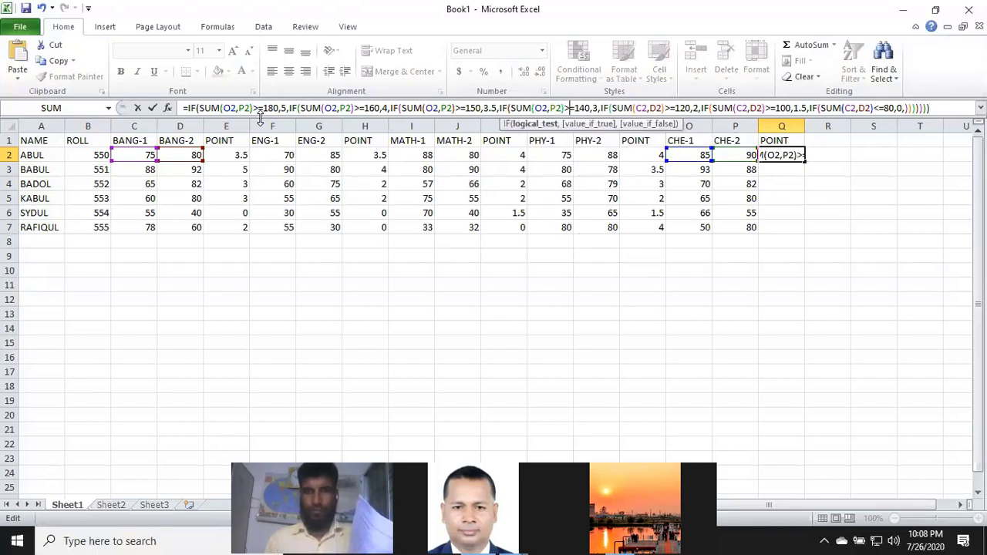
key(Right)
key(Right)
key(Right)
key(Right)
key(Right)
key(Right)
key(Right)
key(Right)
key(Right)
key(Right)
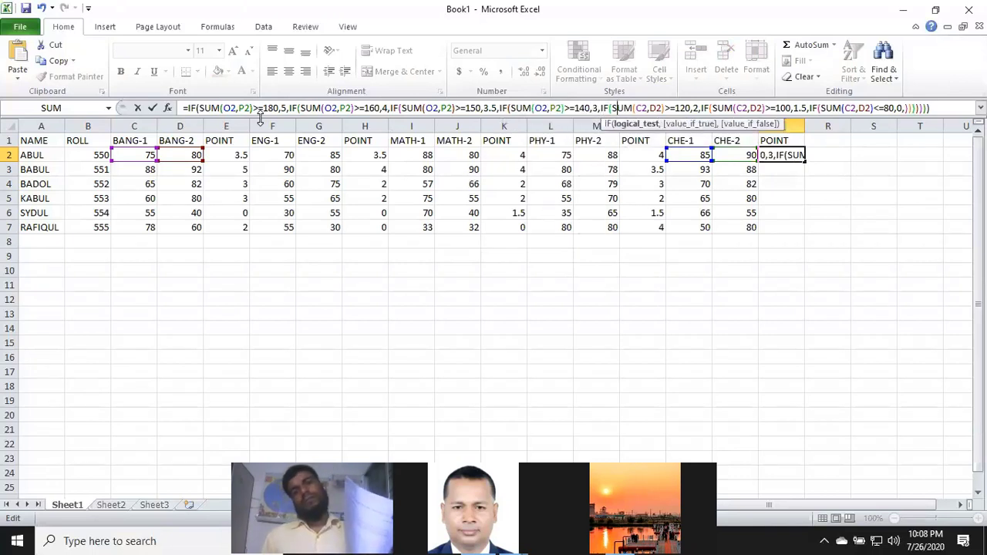
key(Right)
key(Right)
key(Right)
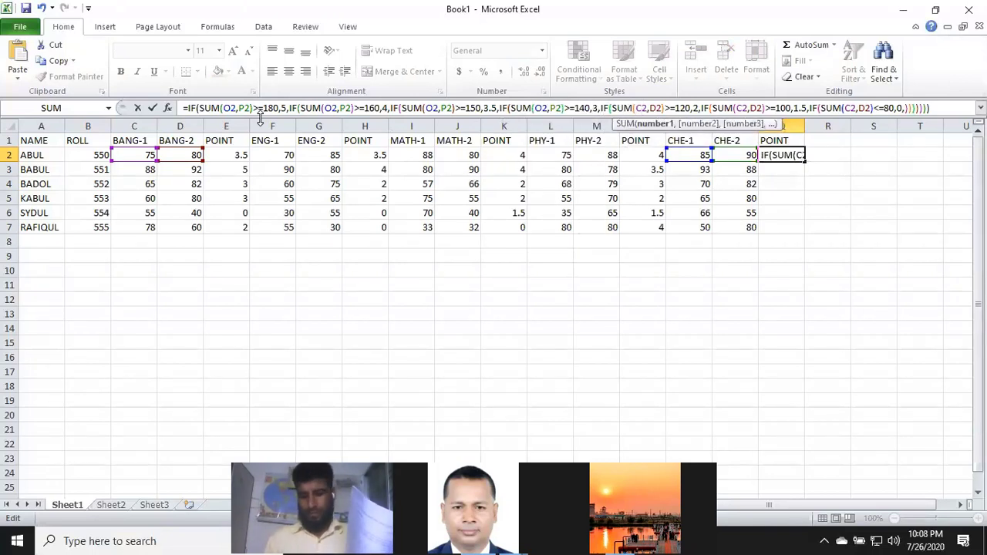
key(Delete)
text(O)
key(Right)
key(Right)
key(Right)
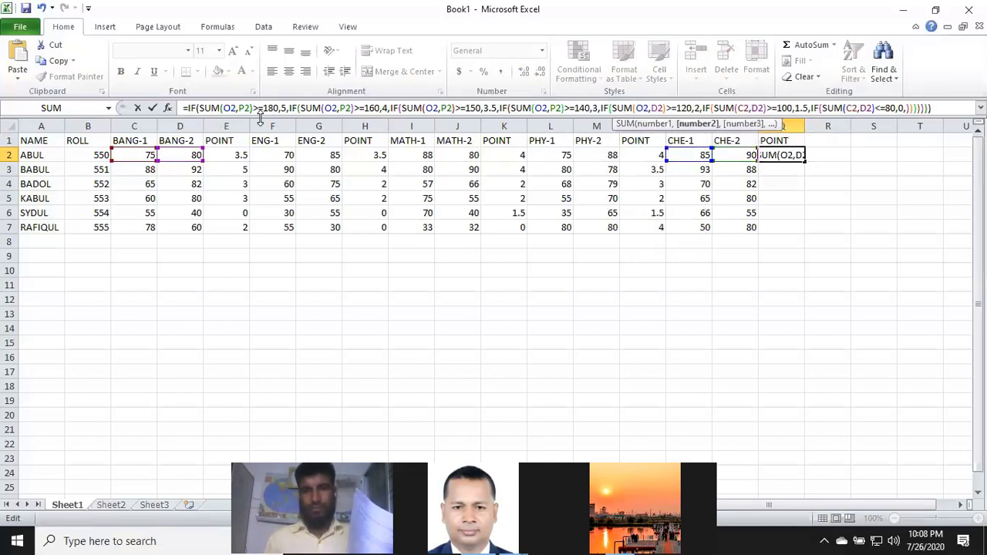
key(BackSpace)
text(P)
key(Right)
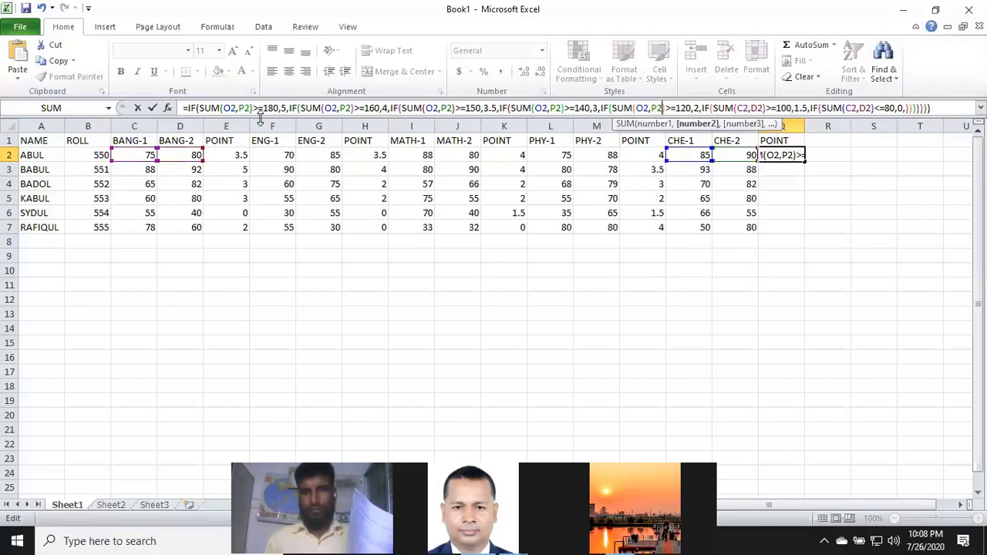
key(Right)
key(Right)
key(Right)
key(Right)
key(Right)
key(Right)
key(Right)
key(Right)
key(Right)
key(Right)
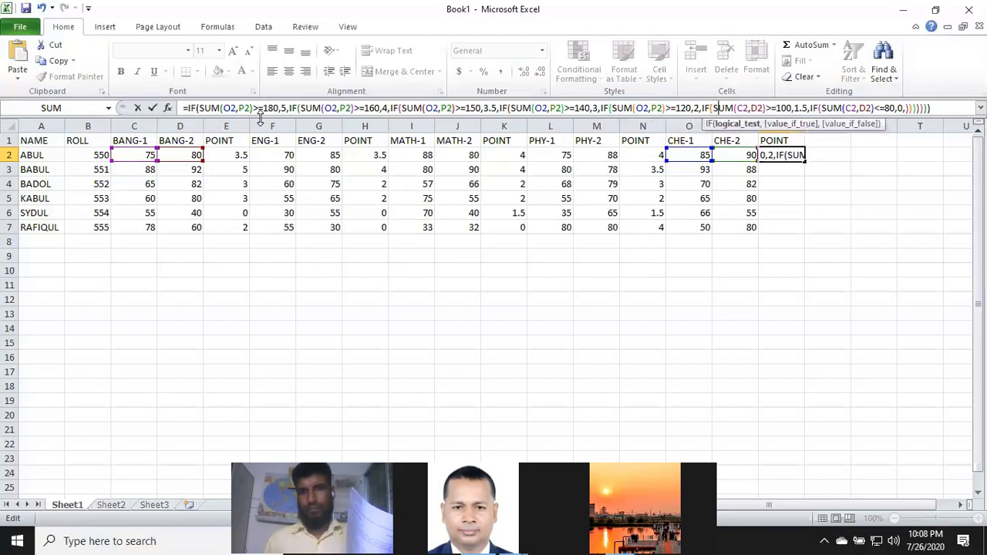
key(Right)
key(Right)
key(Right)
key(Right)
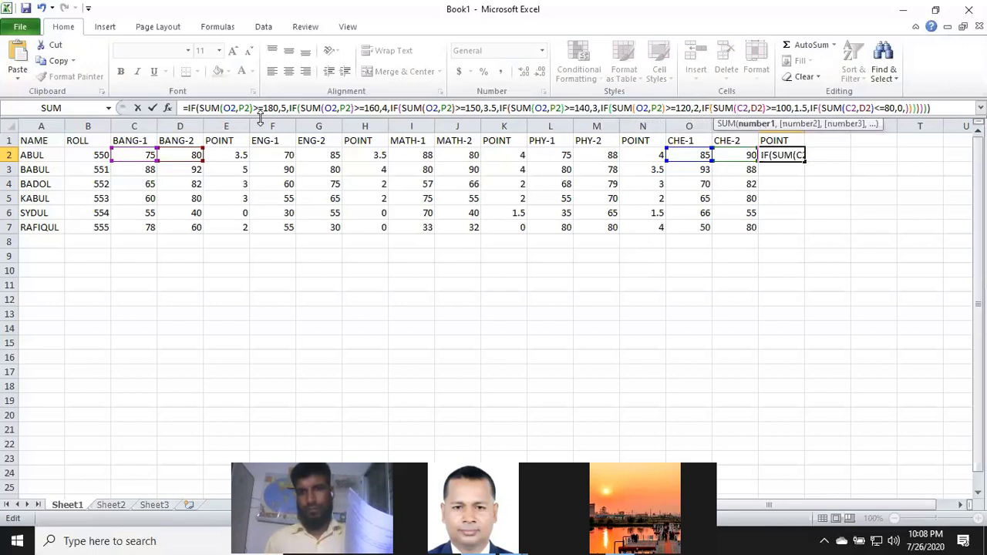
key(Delete)
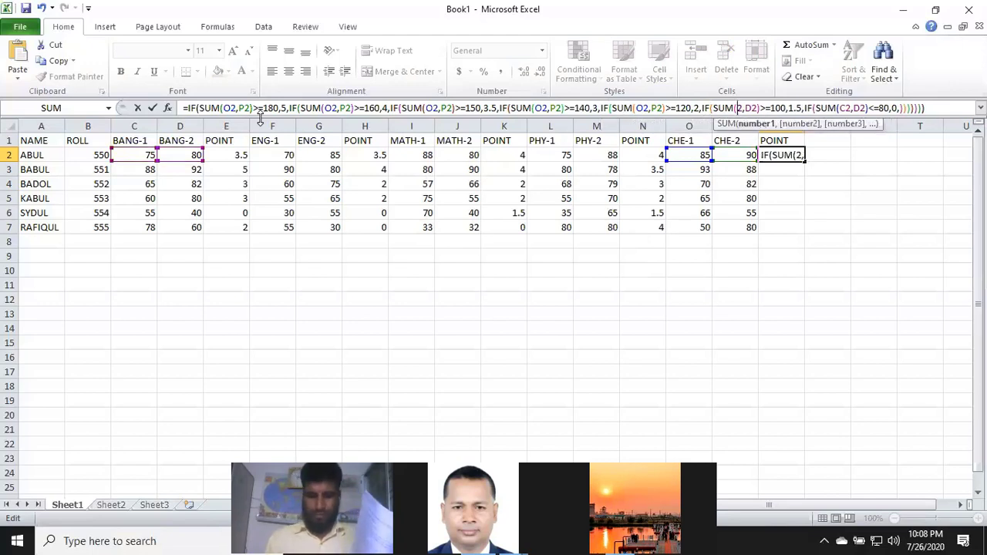
text(O)
key(Right)
key(Right)
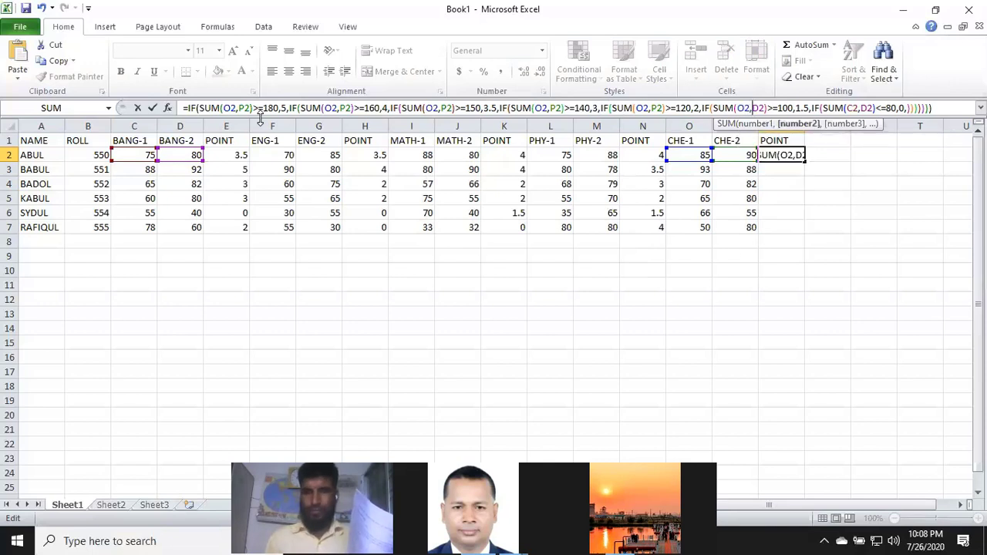
key(Delete)
text(P)
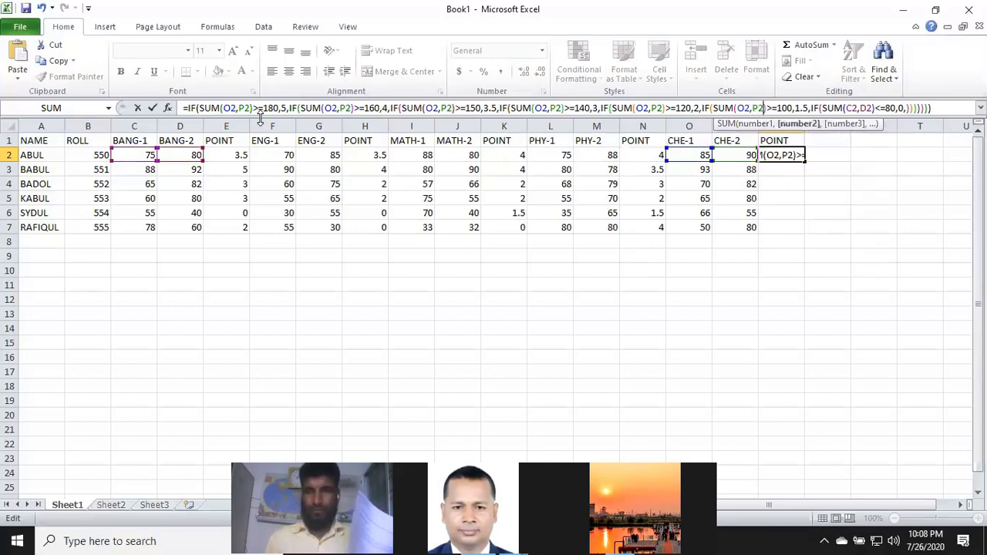
key(Right)
key(Right)
key(Right)
key(Right)
key(Right)
key(Right)
key(Right)
key(Right)
key(Right)
key(Right)
key(Right)
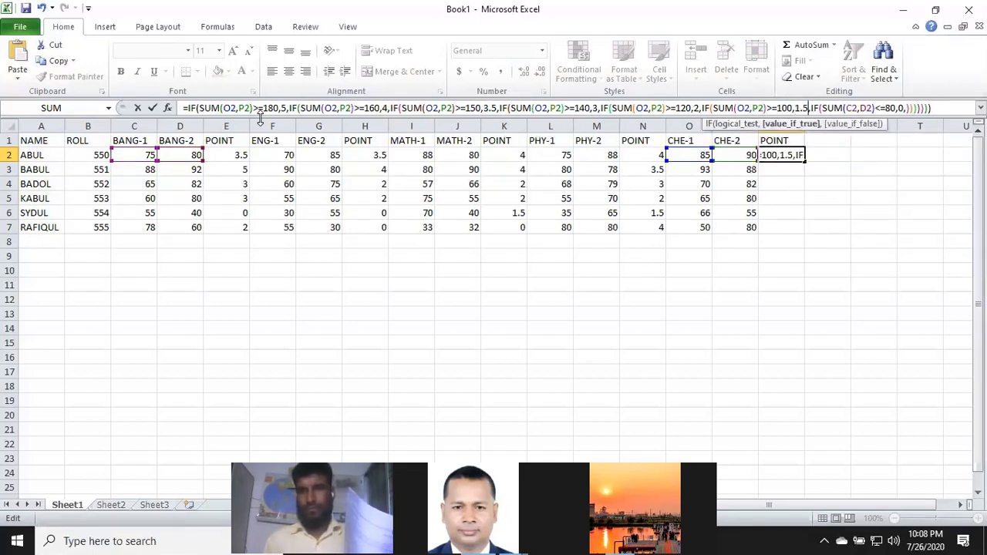
key(Right)
key(Right)
key(Right)
key(Right)
key(Right)
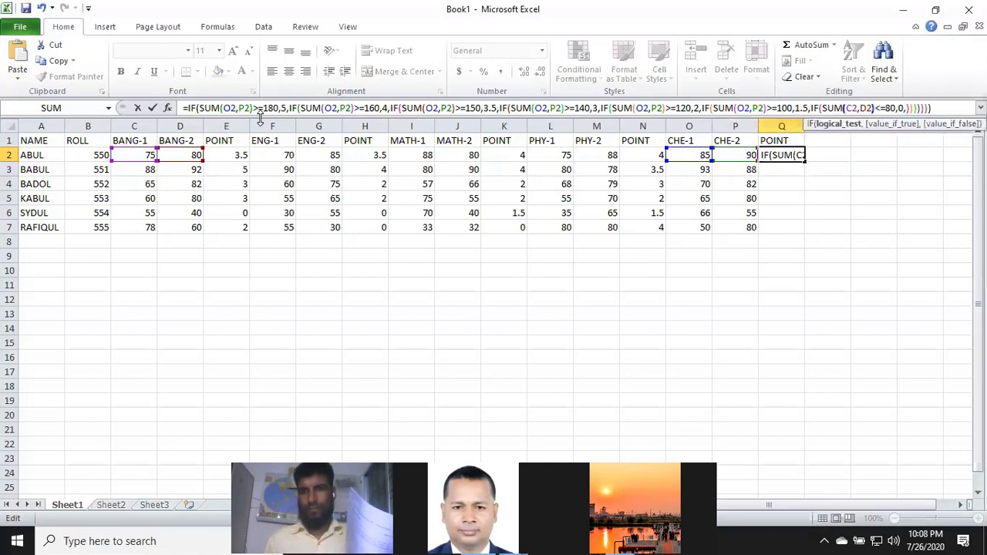
key(Right)
key(Delete)
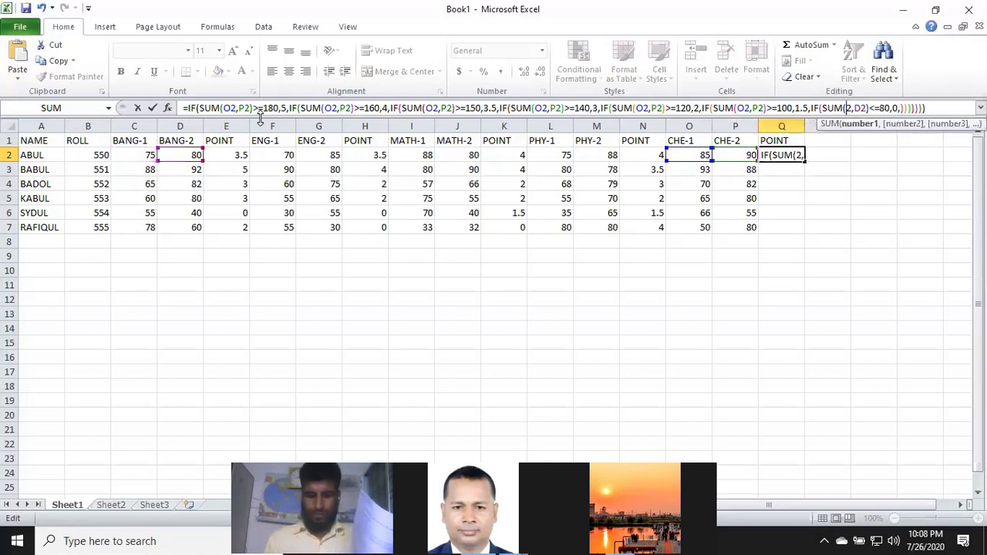
text(O)
key(Right)
key(Right)
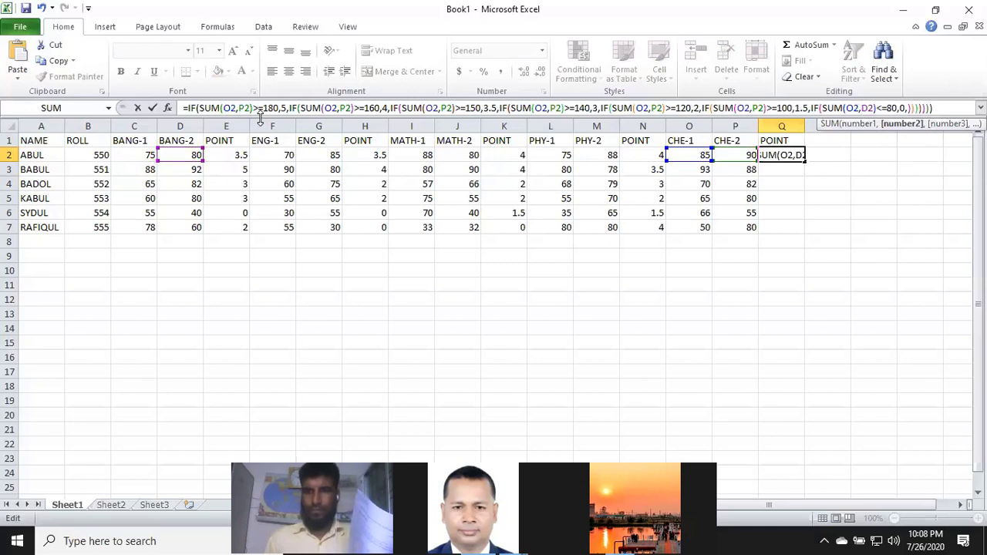
key(Delete)
text(O)
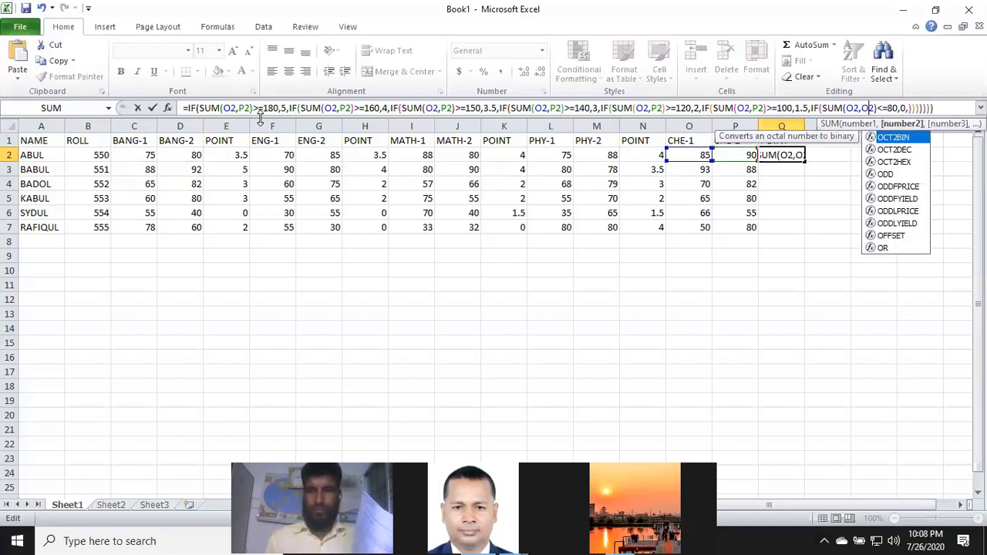
key(BackSpace)
text(P)
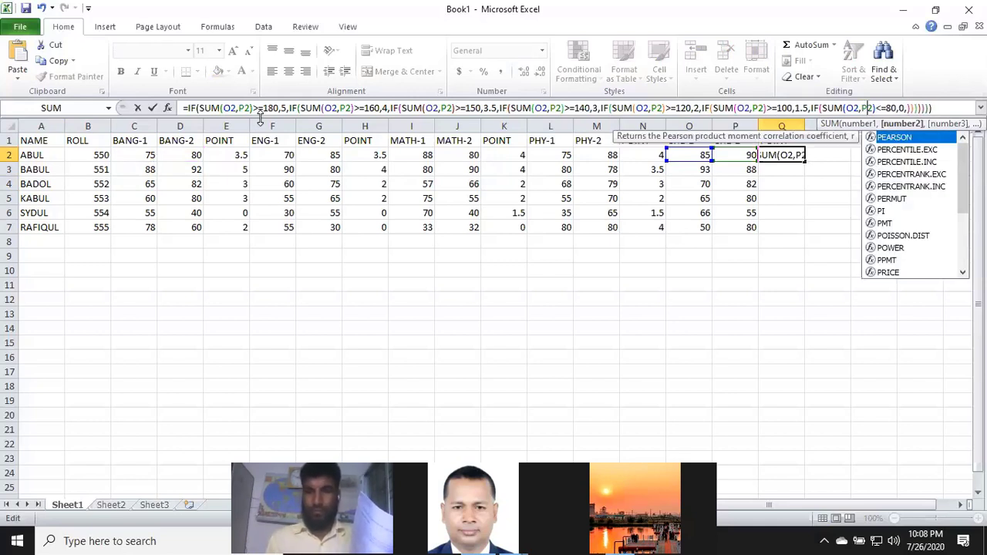
key(Right)
key(Right)
key(Right)
key(Right)
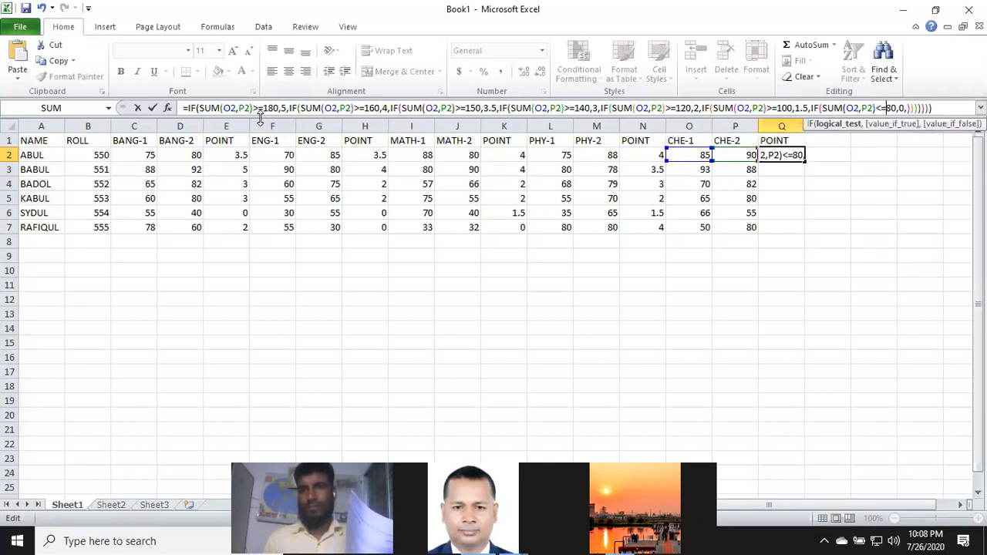
key(Right)
key(Right)
key(Right)
key(Right)
key(Right)
key(Right)
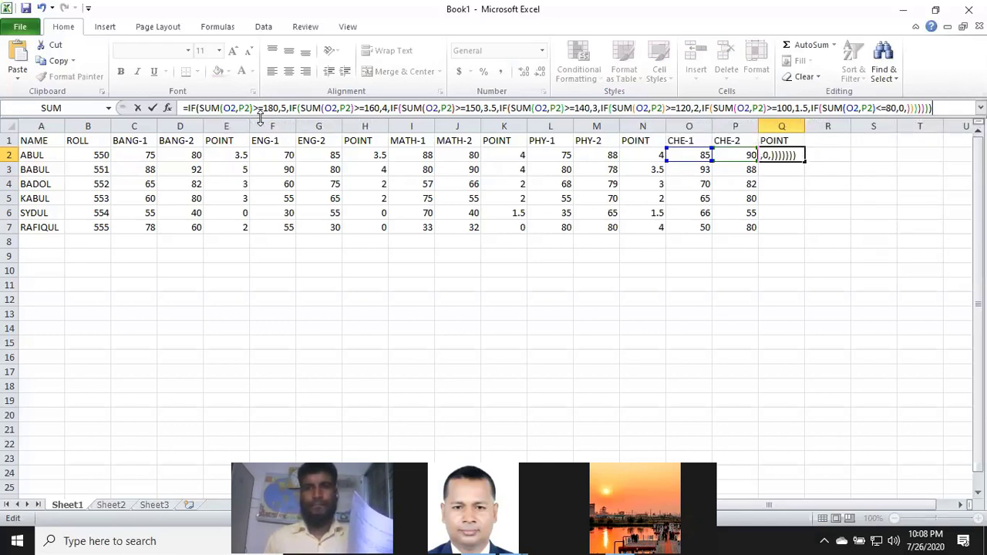
key(Return)
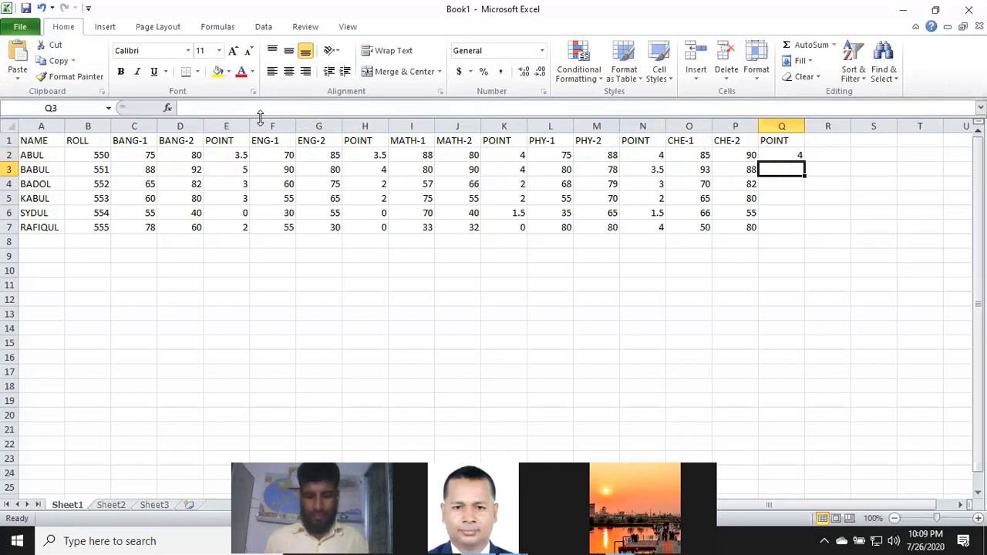
Copy the Q2 chemistry point formula down to Q7, giving 4, 5, 3.5, 3, 2 and 2
click(780, 155)
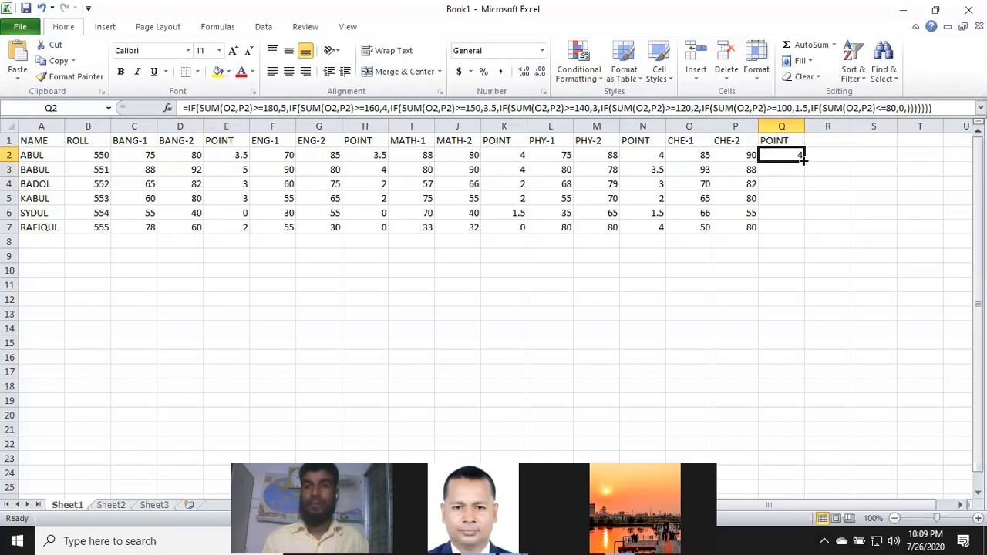
drag(802, 157, 802, 232)
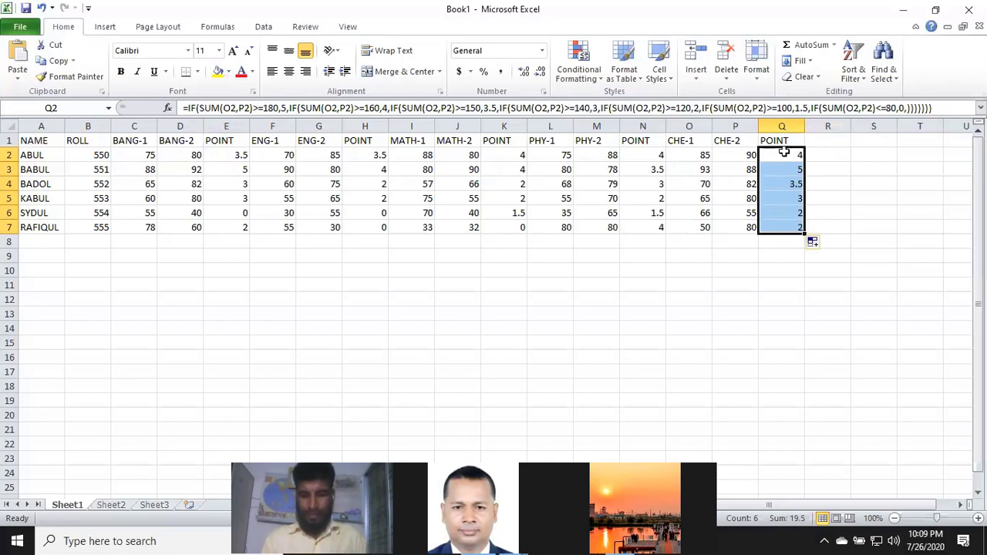
click(830, 140)
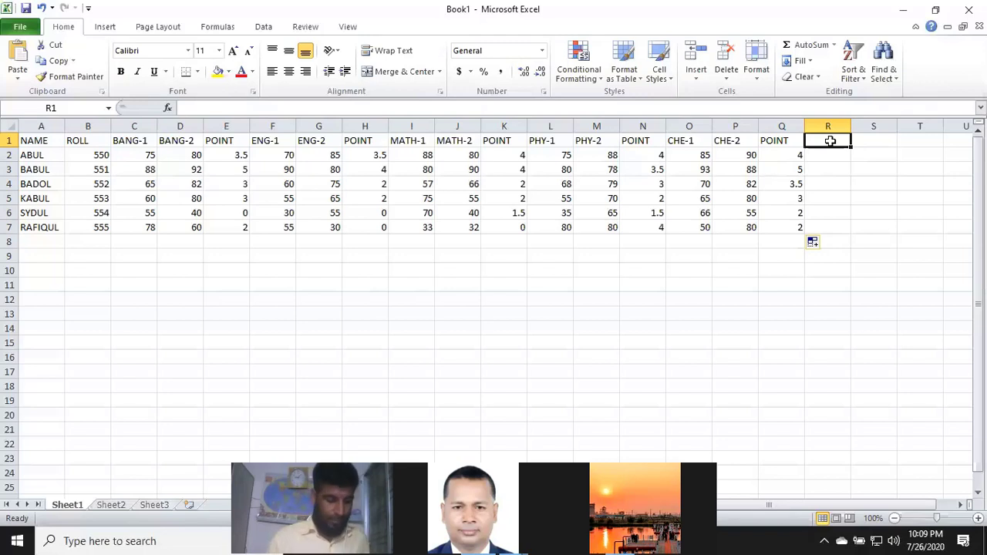
Type the AVE POINT heading into R1
text(AV)
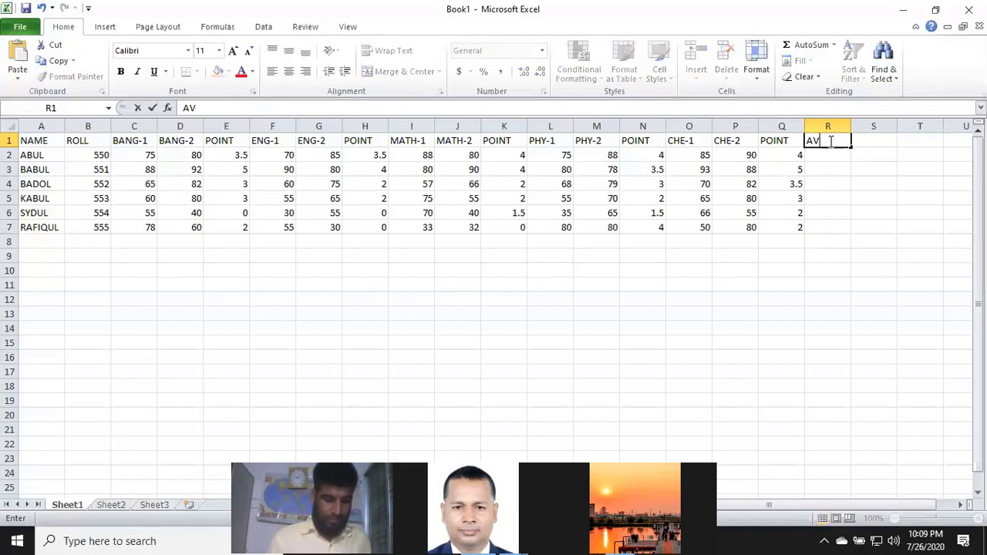
text(E)
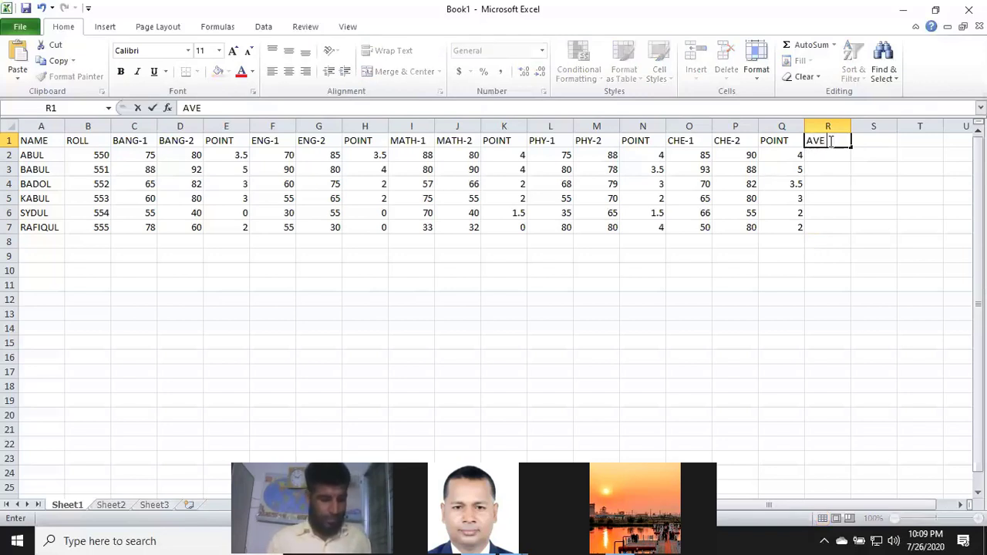
text( POI)
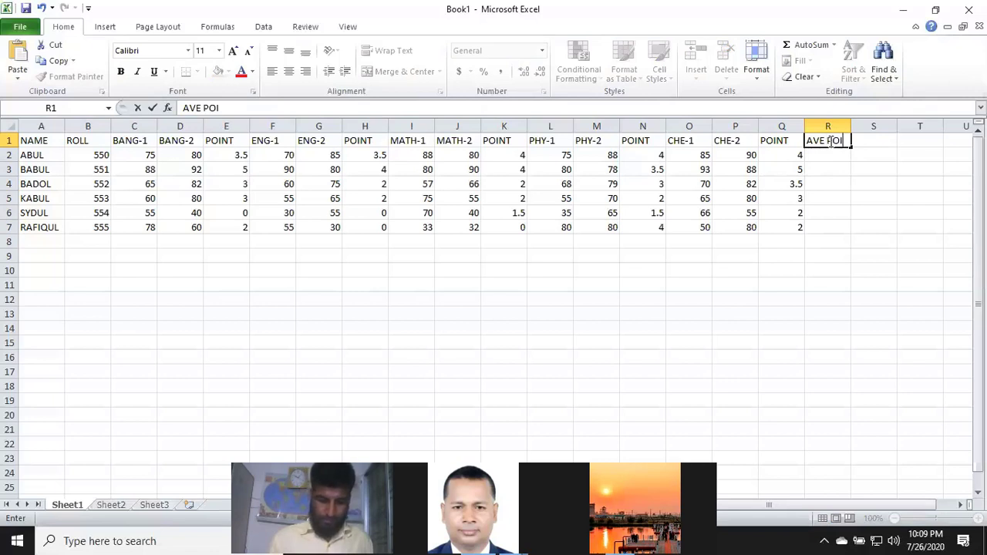
text(NT)
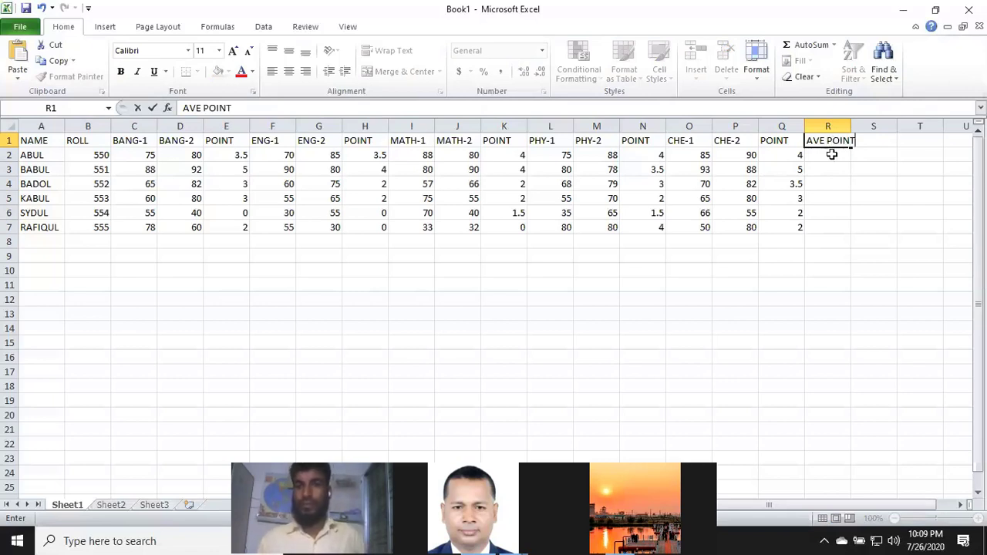
click(831, 154)
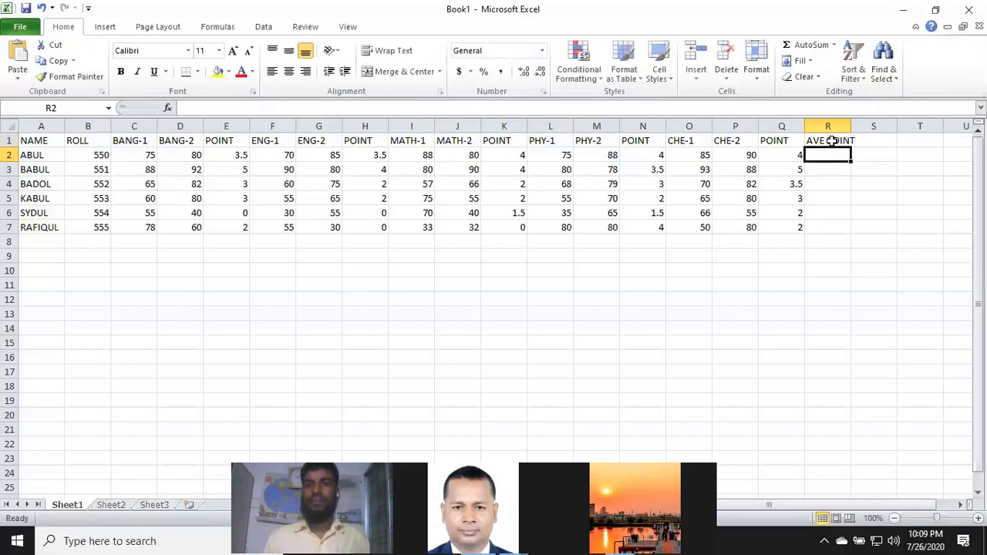
click(831, 141)
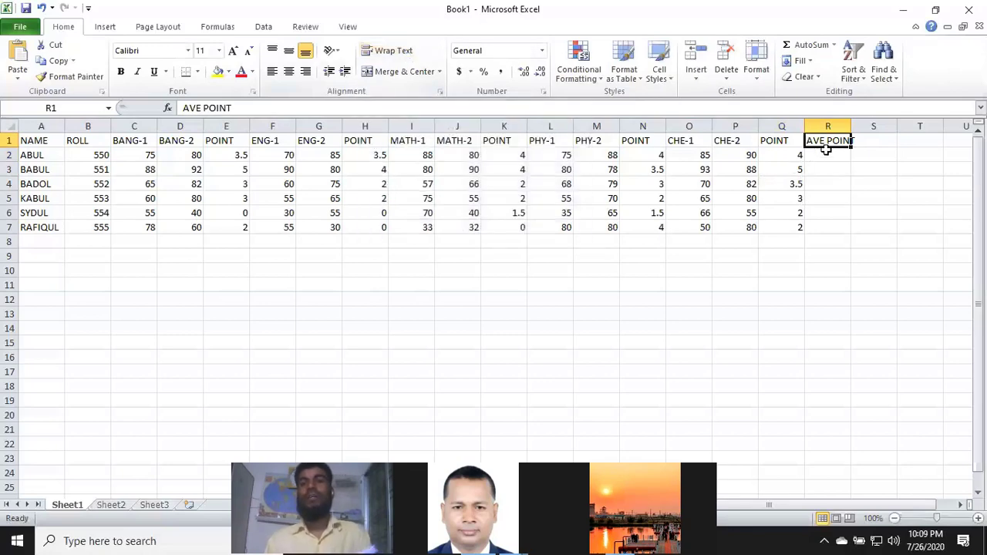
Autofit column R so the full AVE POINT heading fits on one line
click(388, 51)
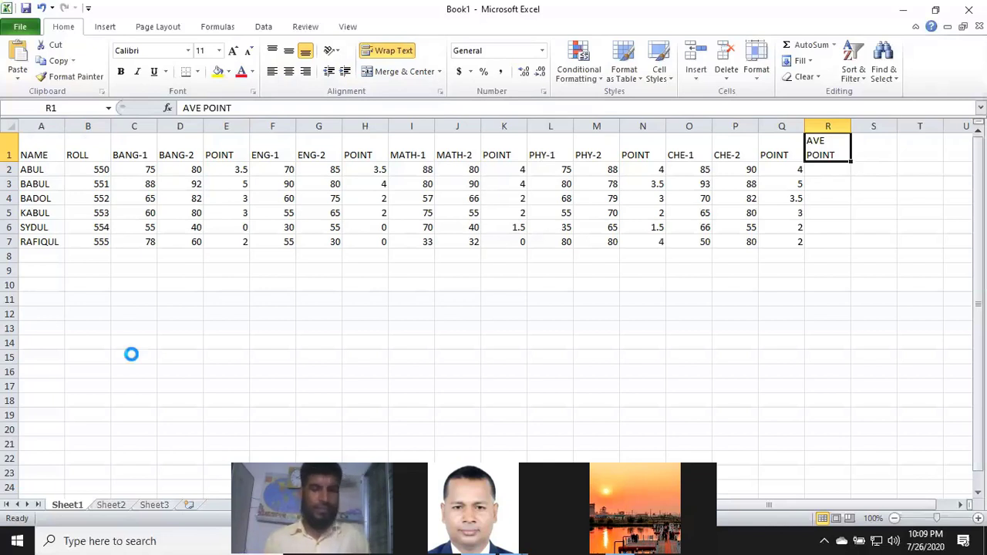
key(ctrl+z)
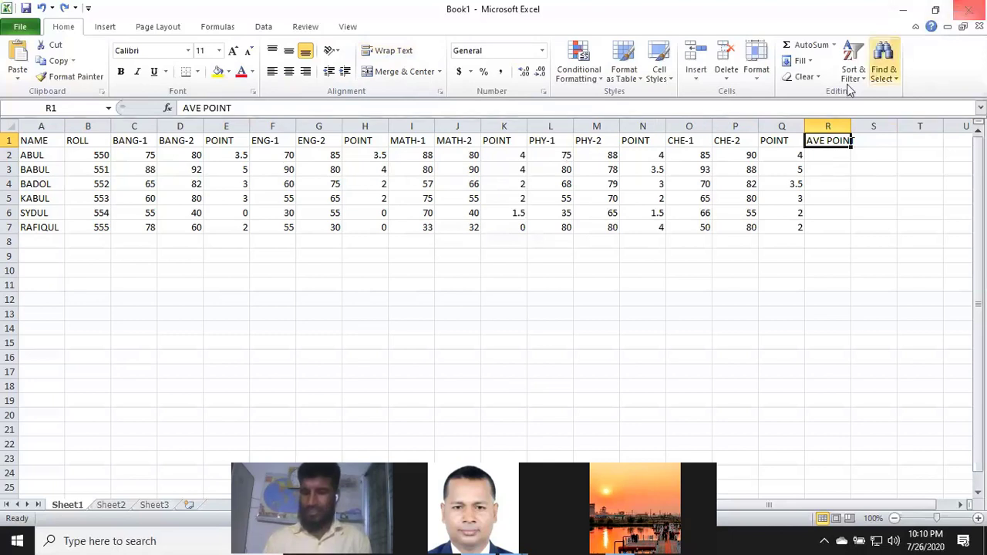
double_click(851, 125)
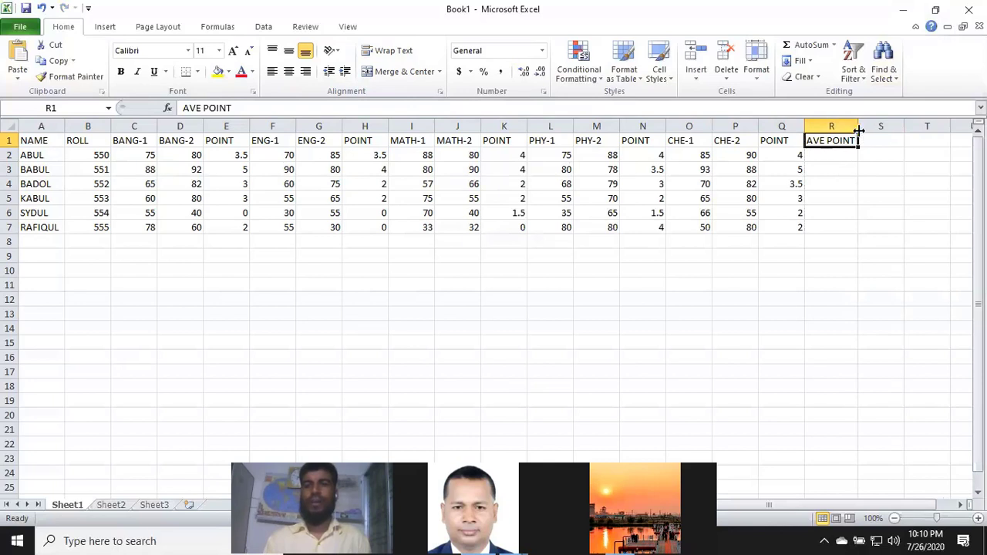
drag(857, 126, 883, 135)
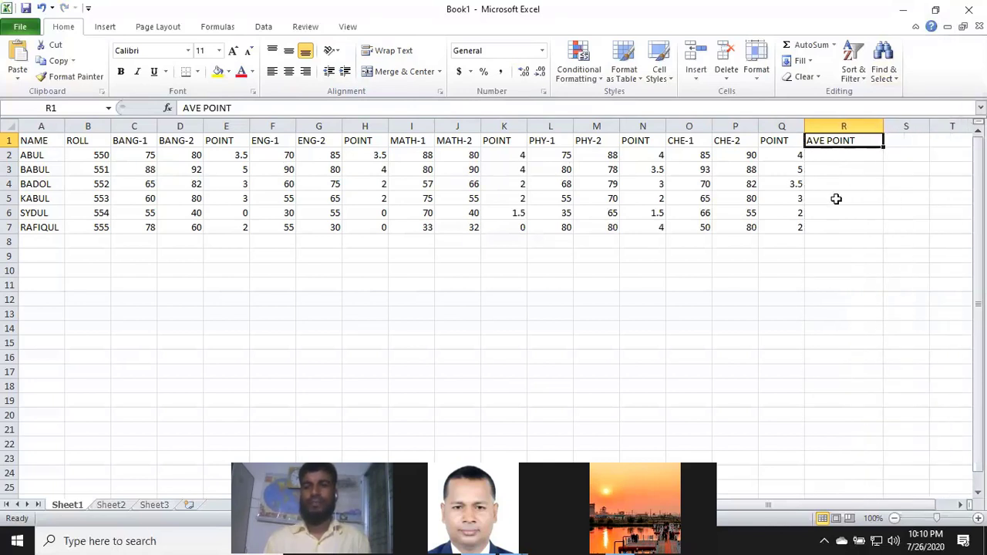
double_click(883, 125)
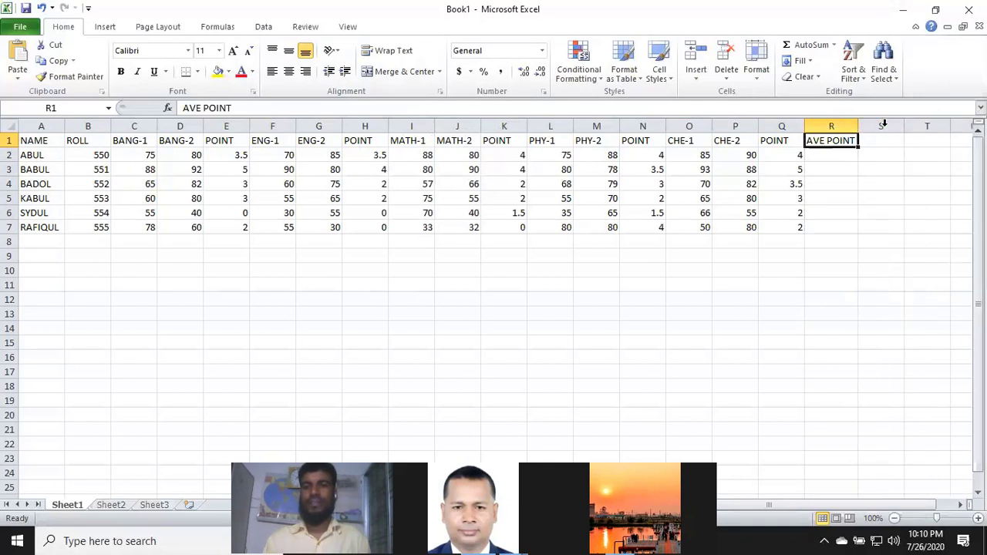
click(827, 155)
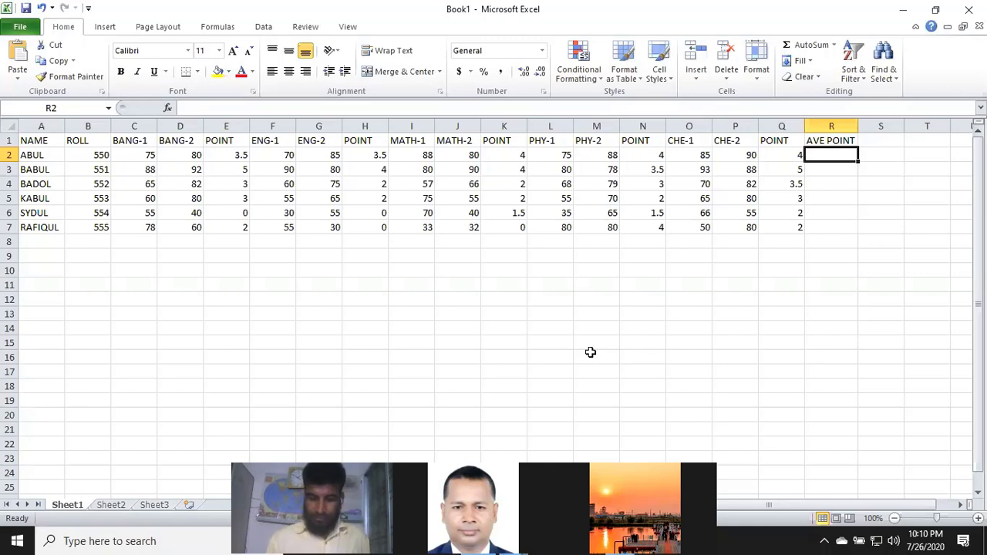
Enter =(E2+H2+K2+N2+Q2)/5 in R2 to average ABUL's five subject points, giving 3.8
text(=)
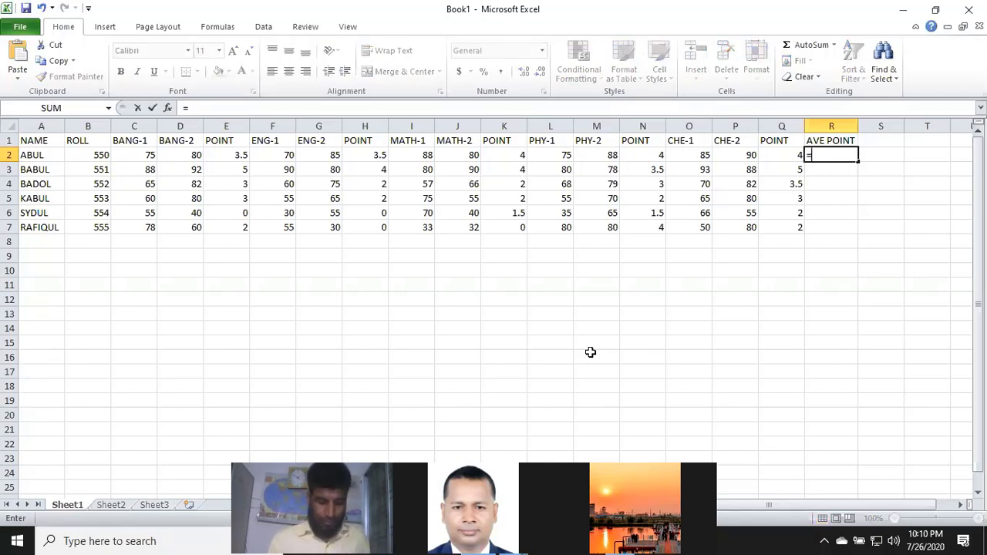
text(()
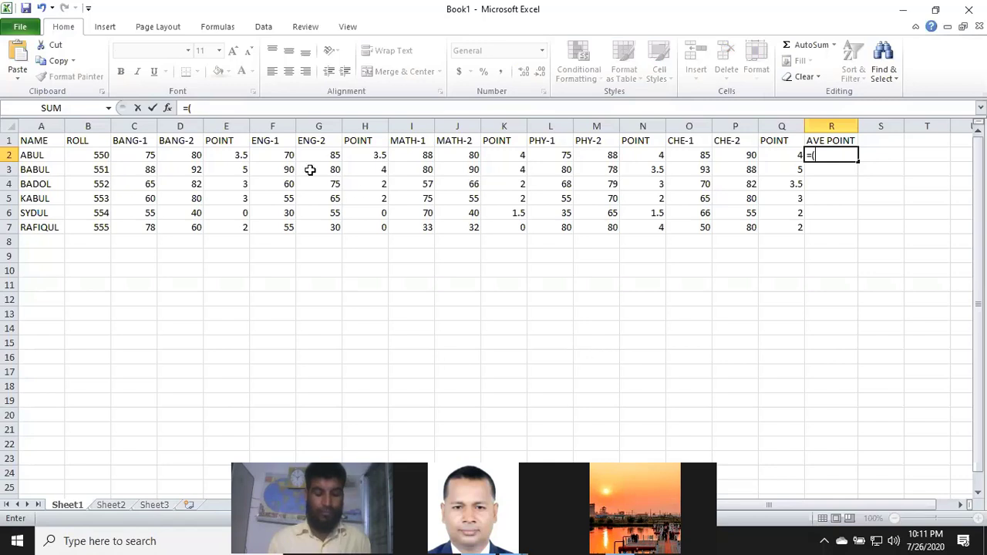
click(240, 155)
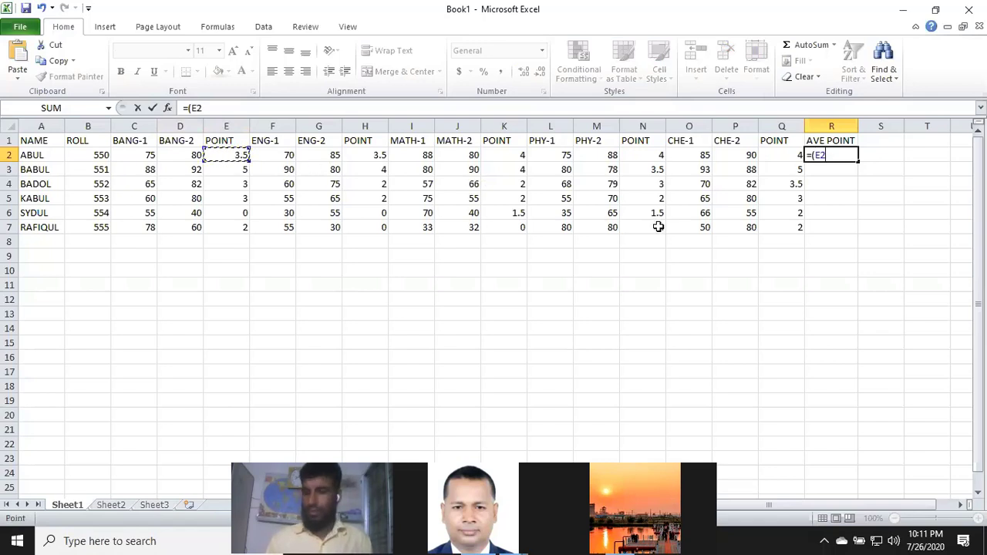
text(+)
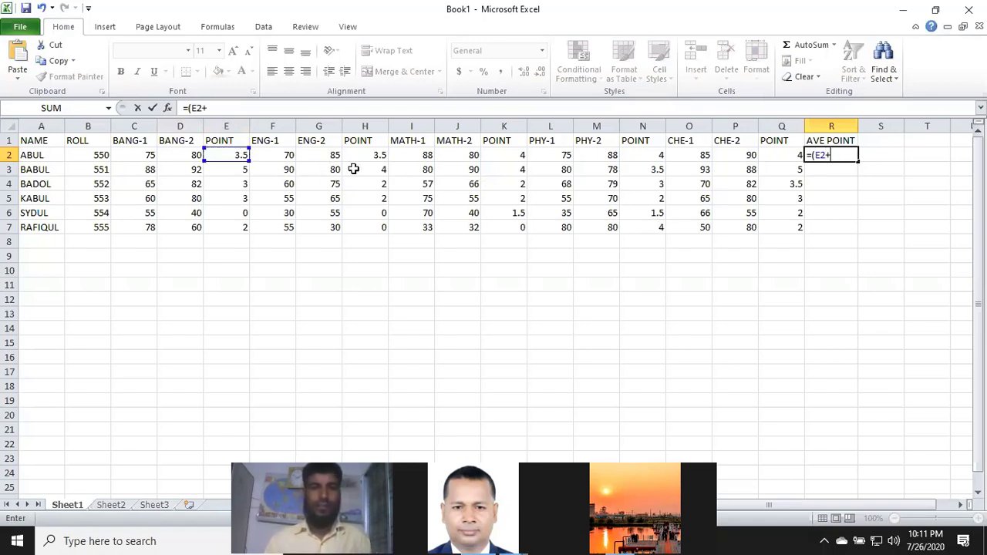
click(381, 155)
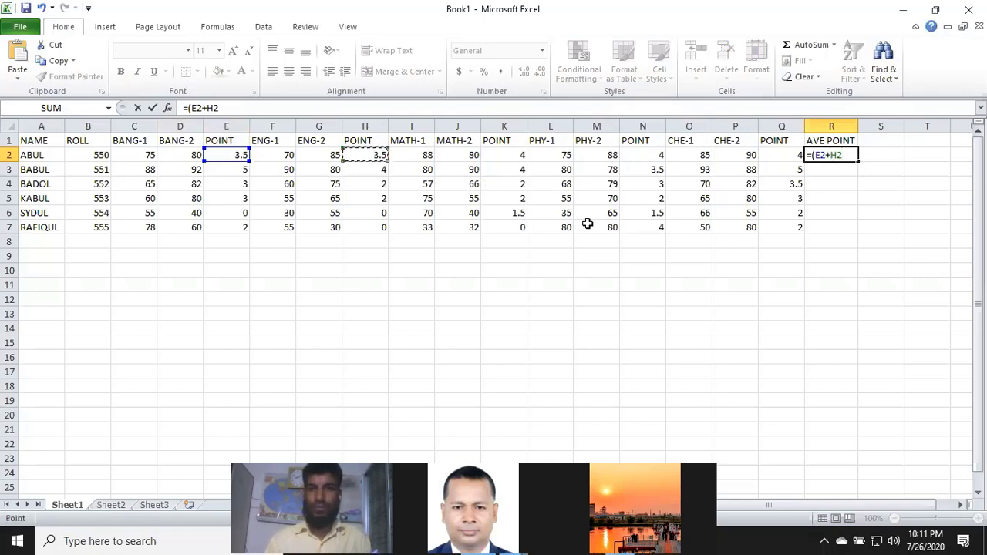
text(+)
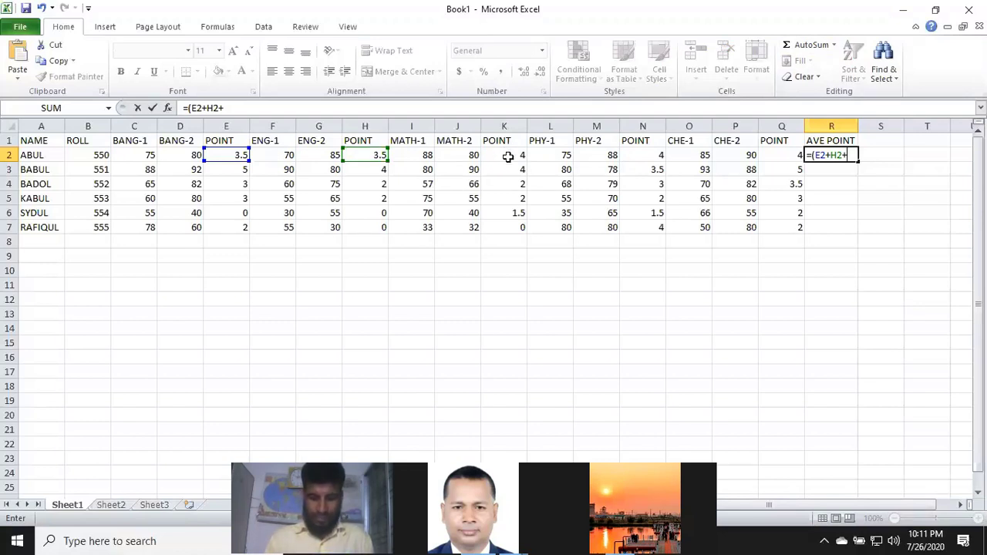
click(506, 157)
text(+)
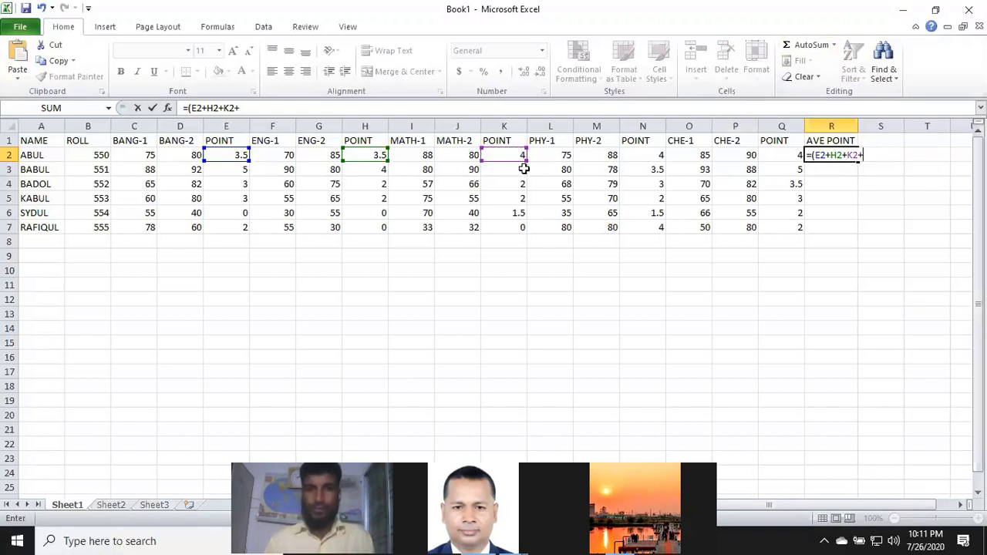
click(654, 158)
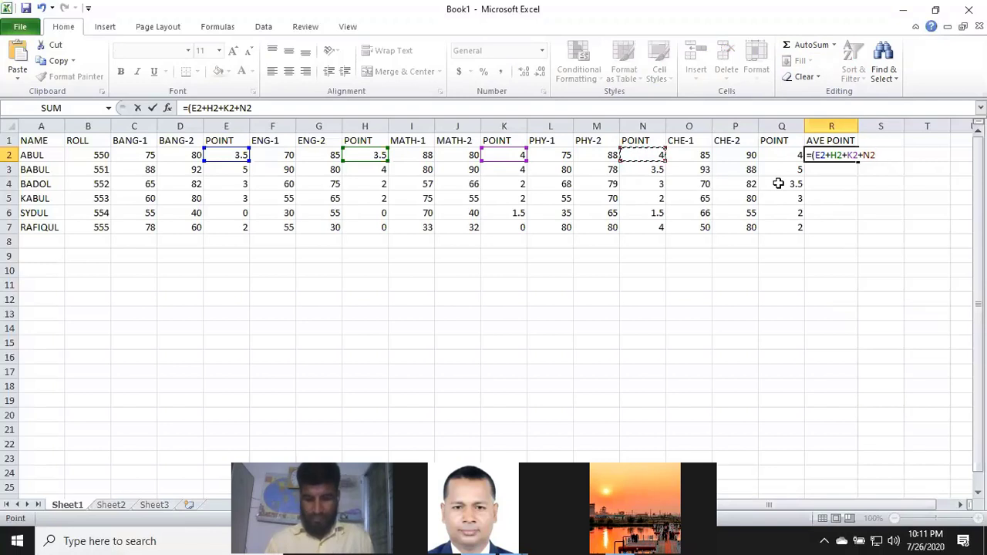
text(+)
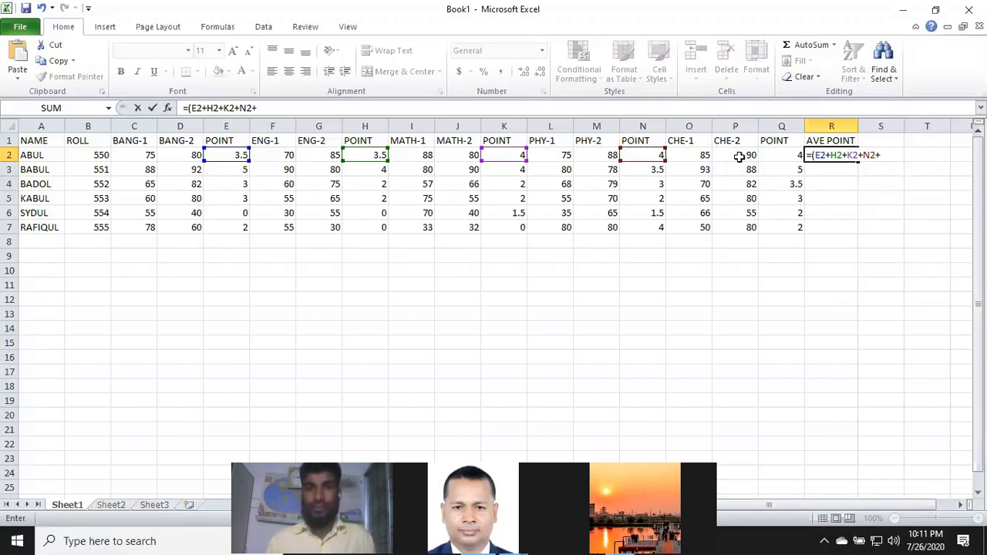
click(790, 155)
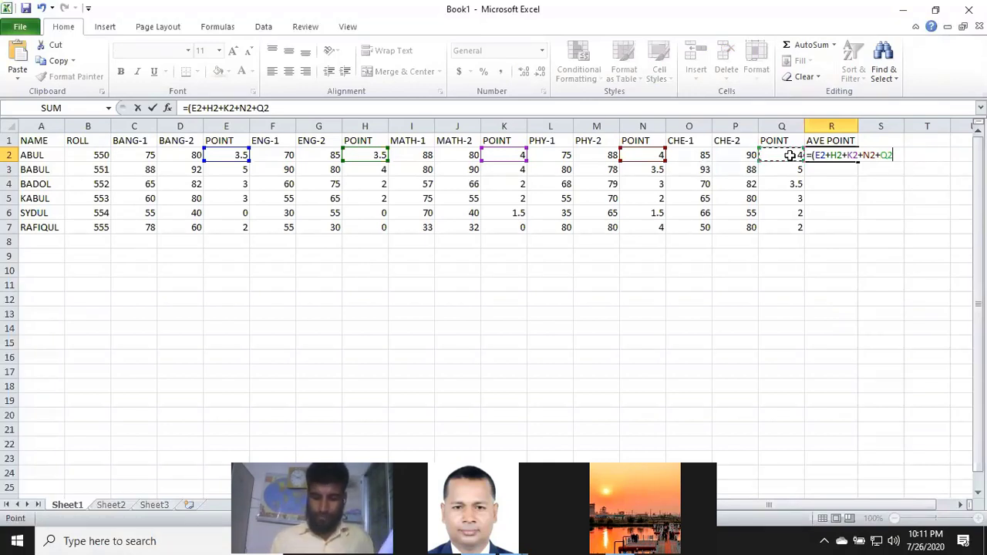
text()/5)
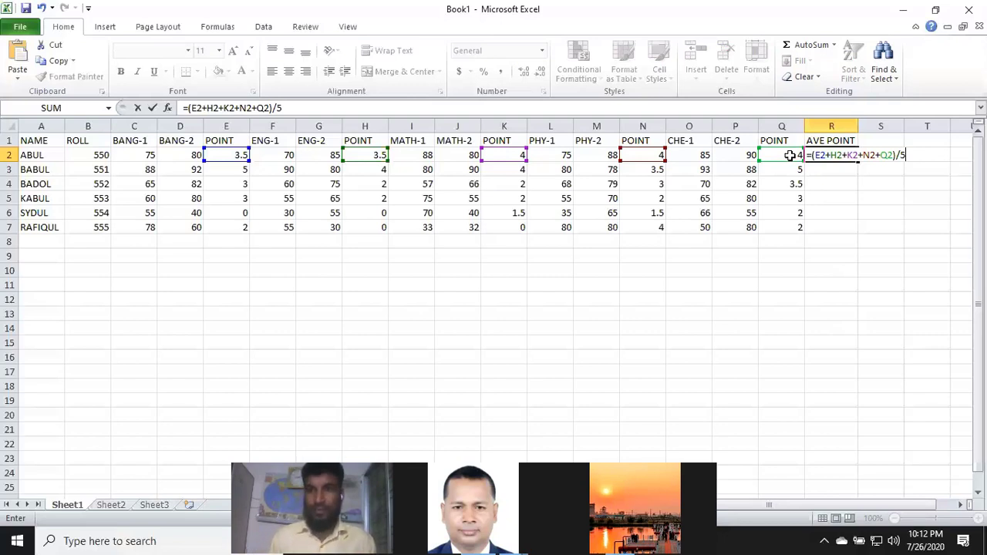
key(Return)
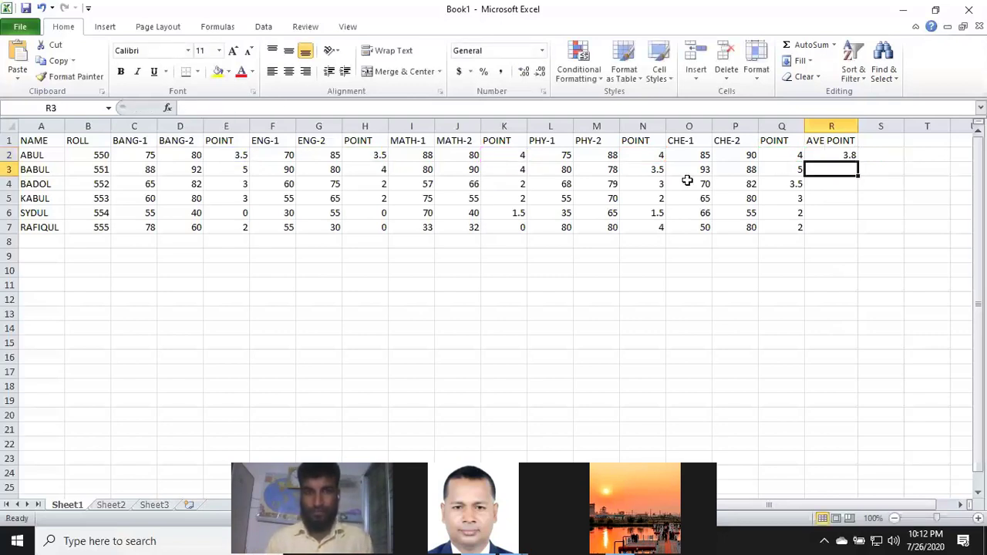
Copy the R2 average formula down to R7, giving 3.8, 4.3, 2.7, 2.4, 1 and 1.6
click(839, 157)
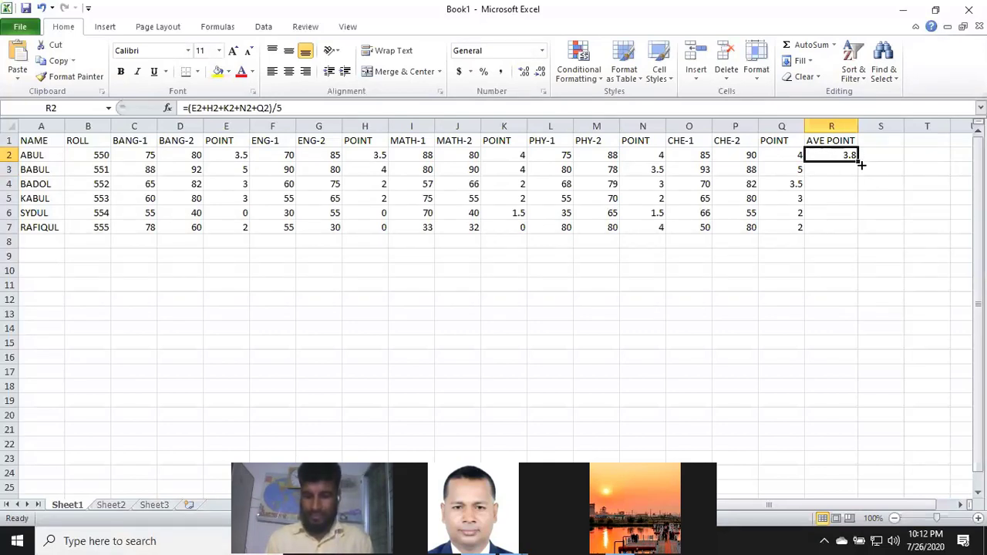
drag(857, 162, 858, 234)
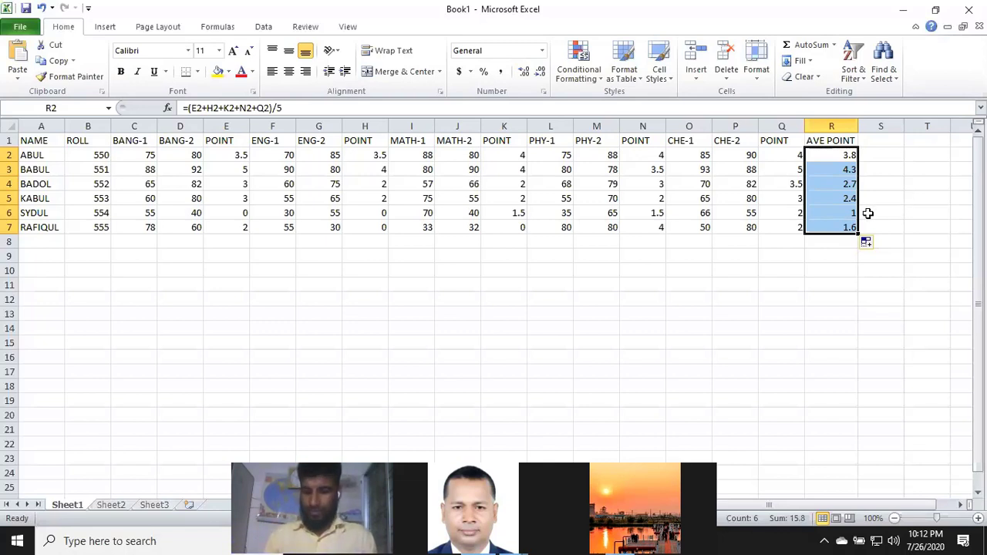
click(880, 143)
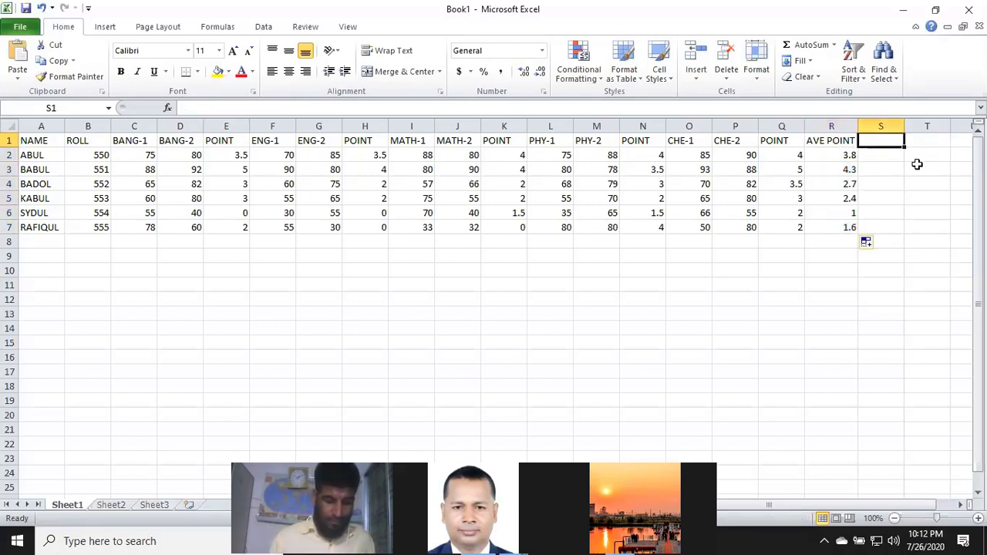
Type GRADE into S1 as the grade column heading
text(GRA)
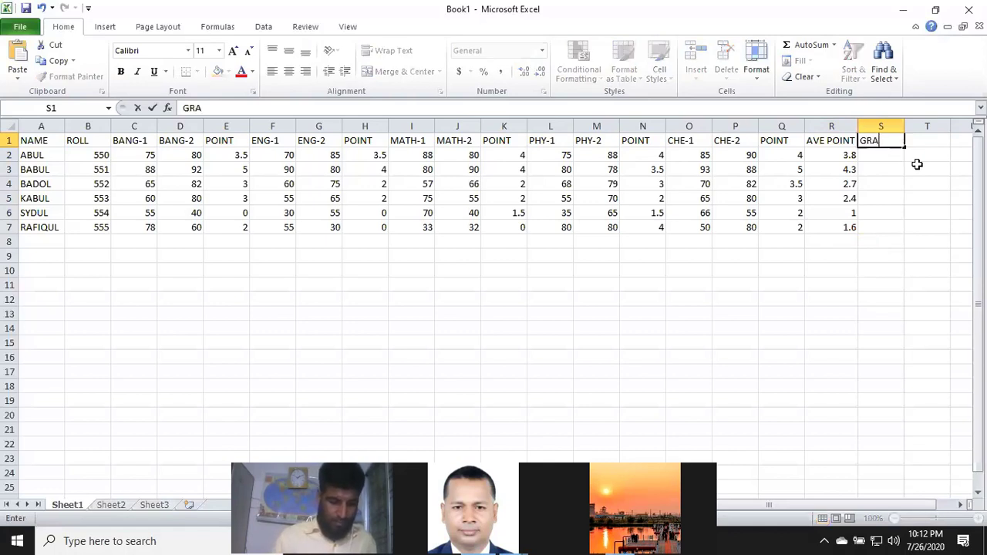
text(DE)
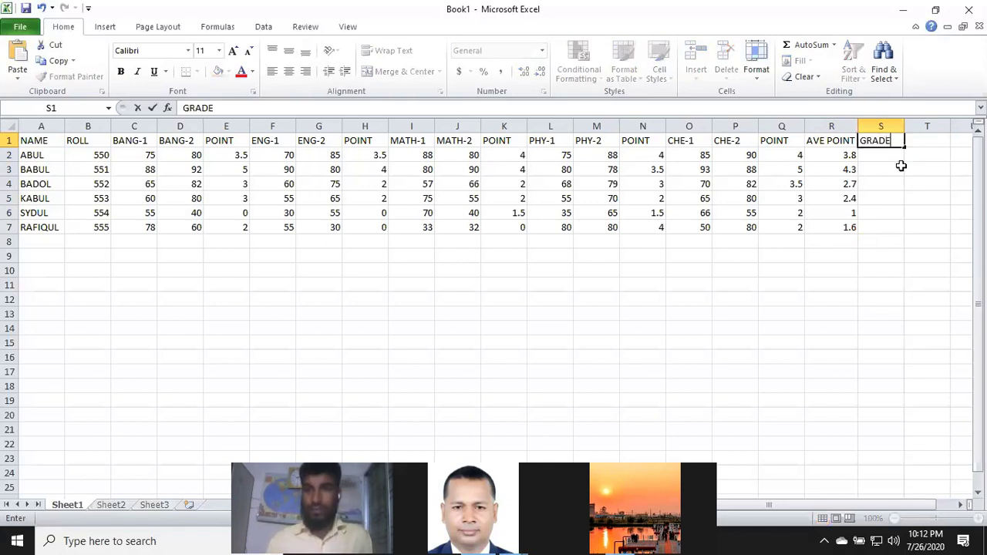
click(886, 154)
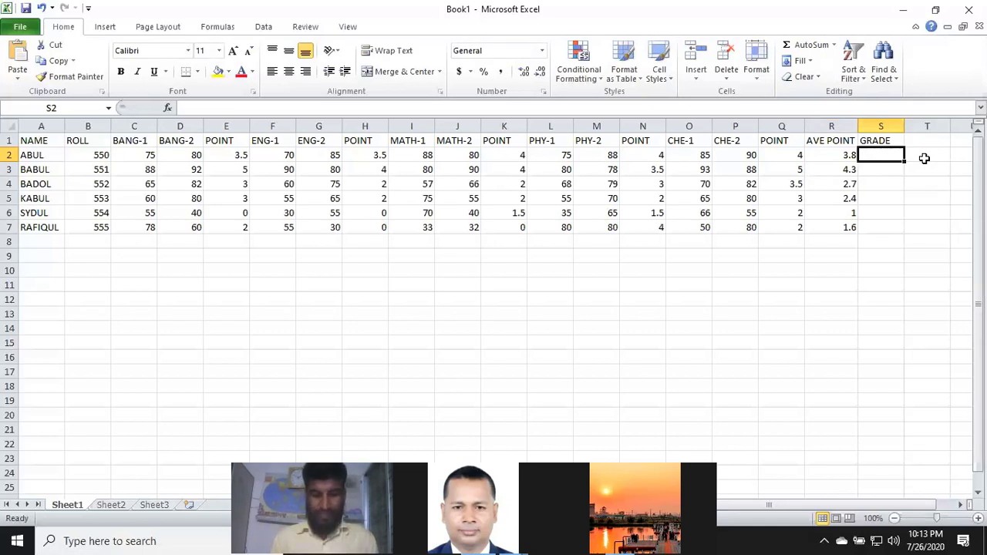
Start S2's formula as =IF(R2>=5,"A+",IF( so averages of 5 or more get A+
text(=)
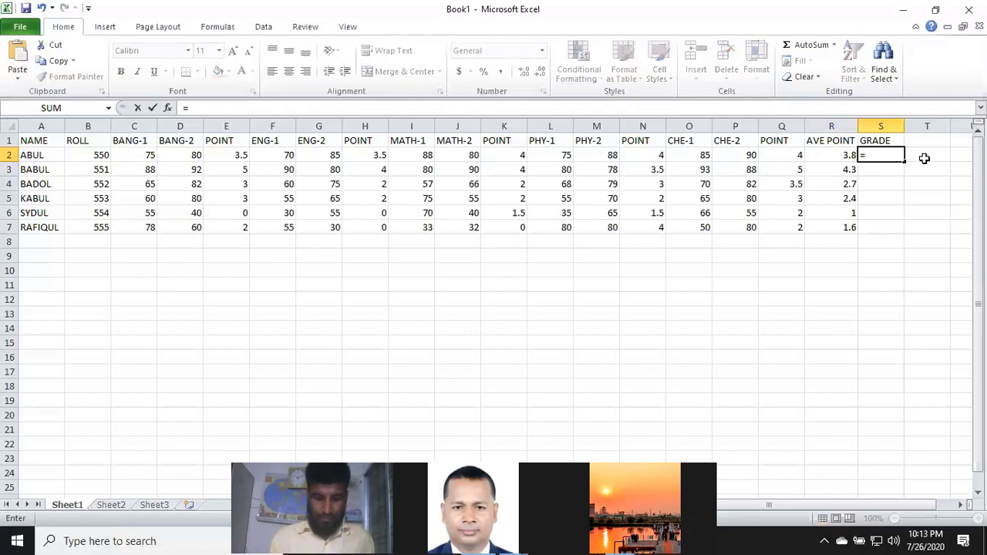
text(I)
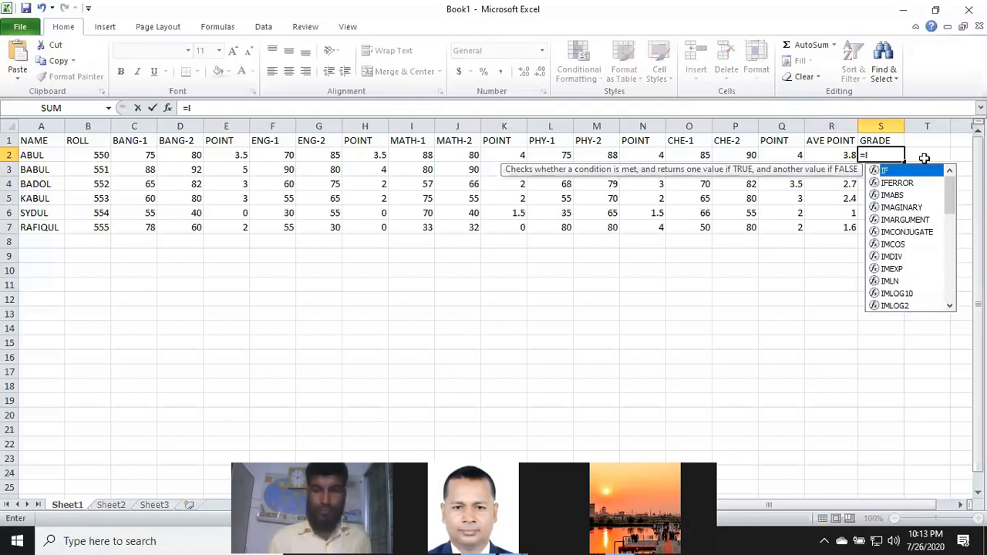
text(F)
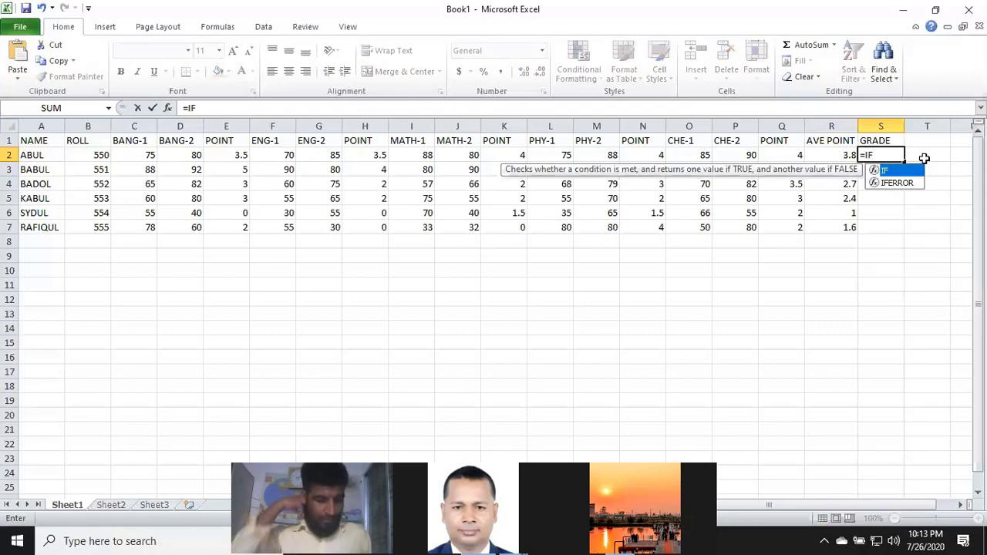
text(()
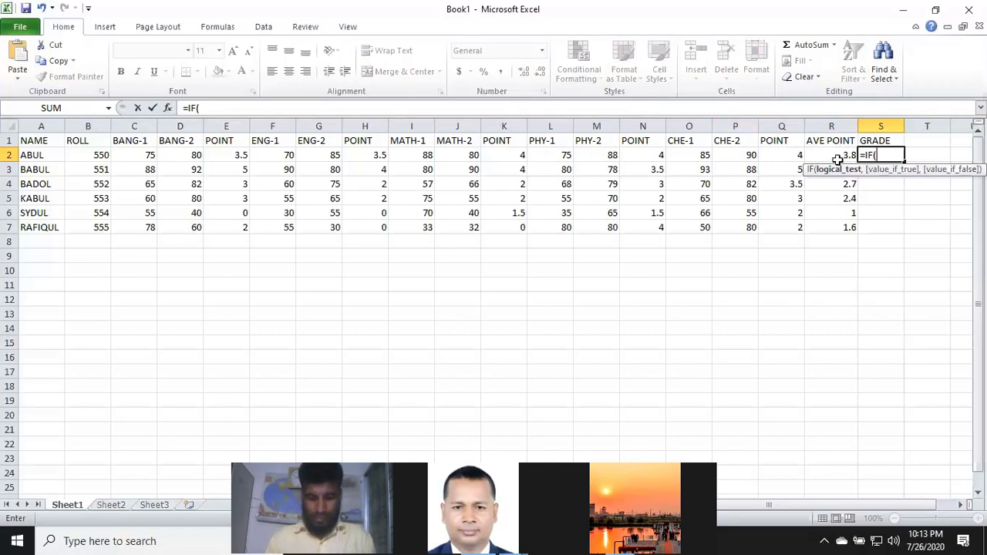
click(837, 157)
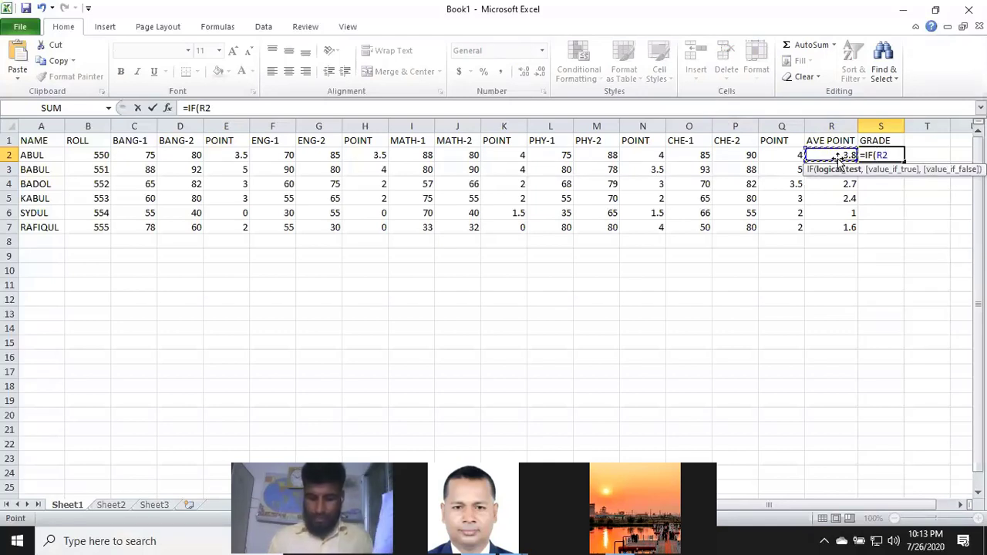
text(>=)
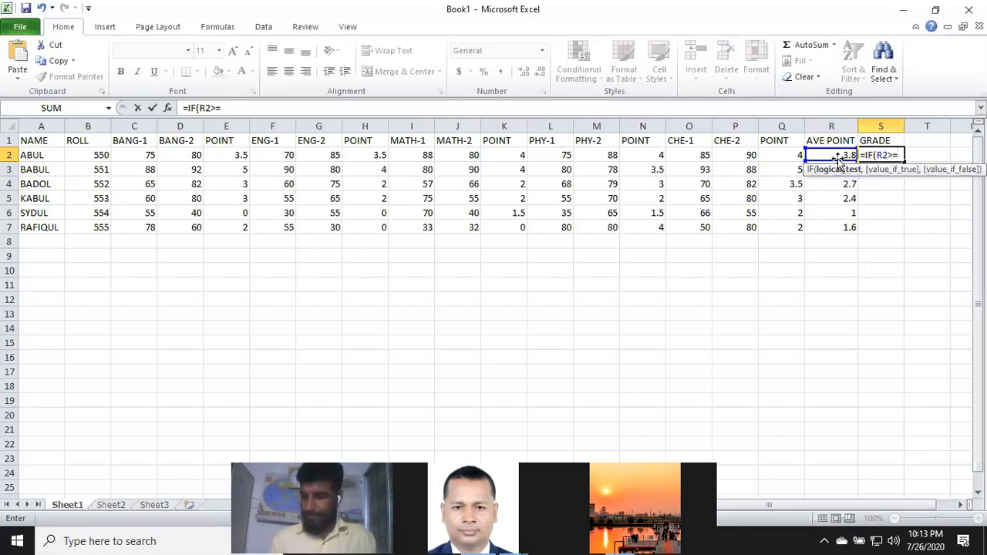
text(5,)
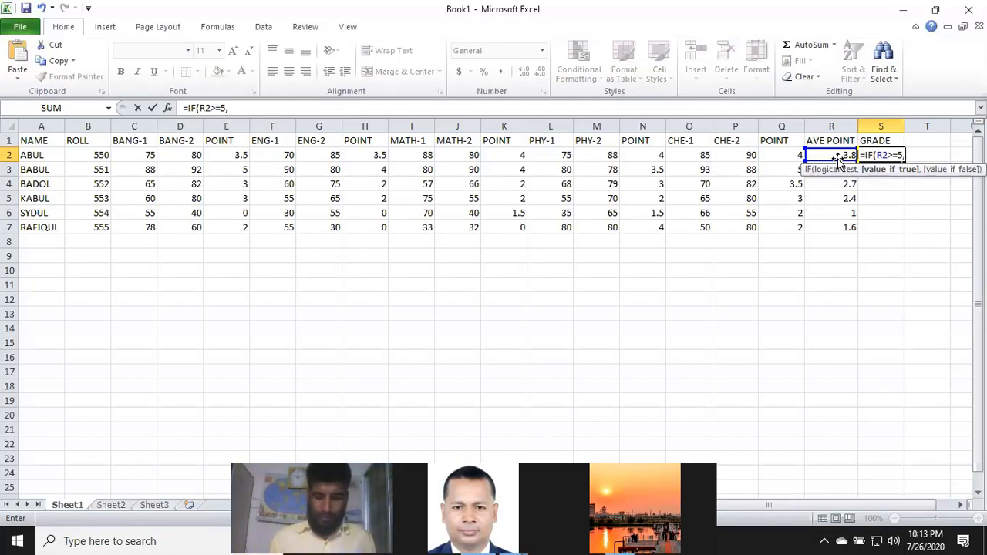
text(")
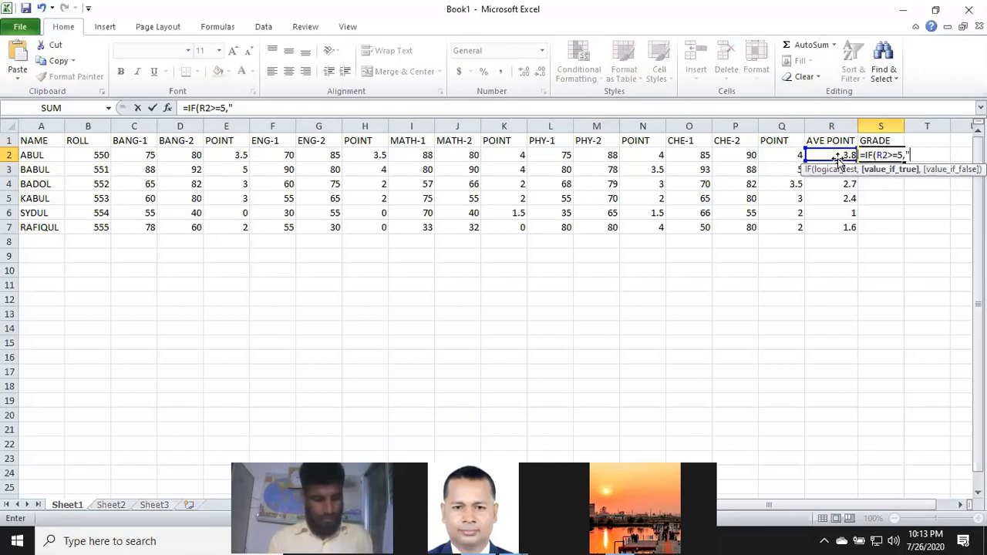
text(A+)
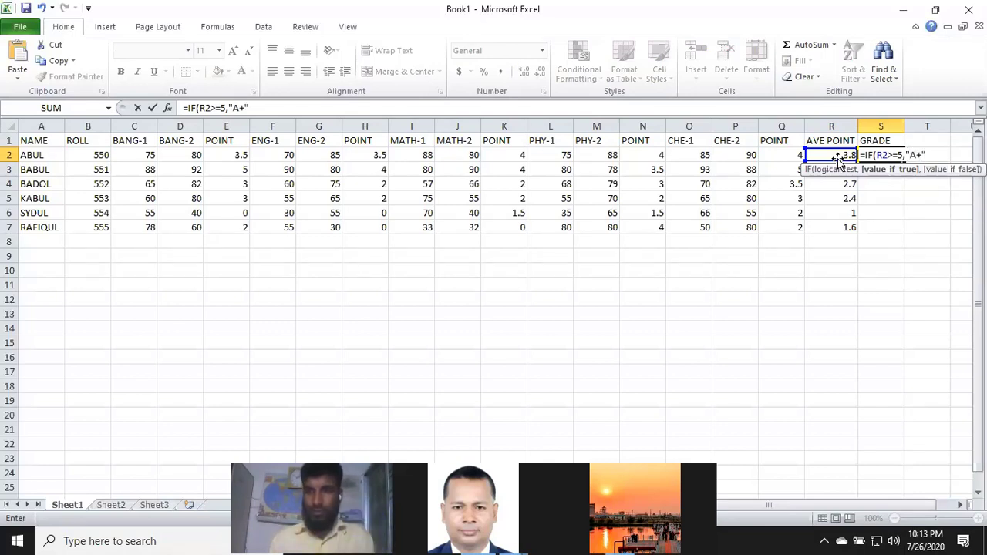
text(")
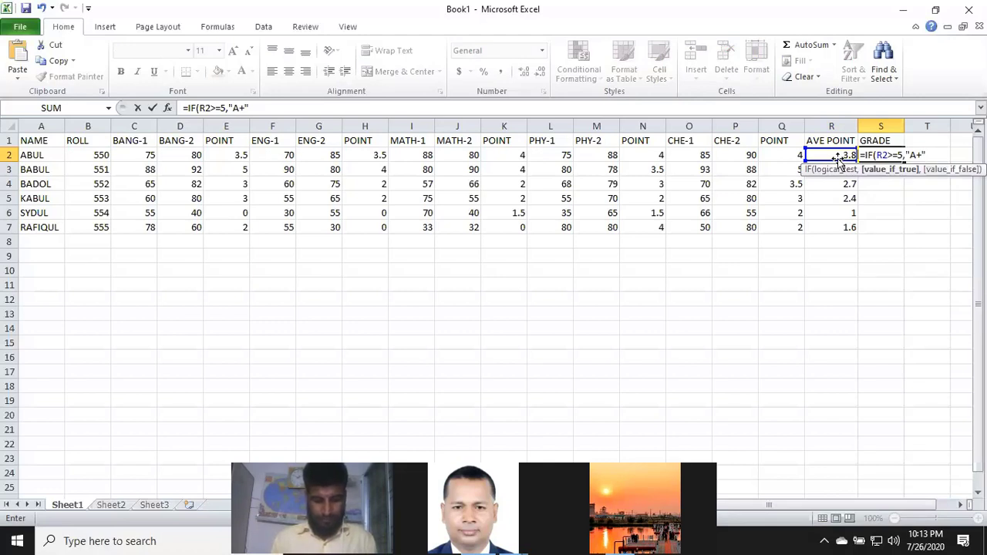
text(,)
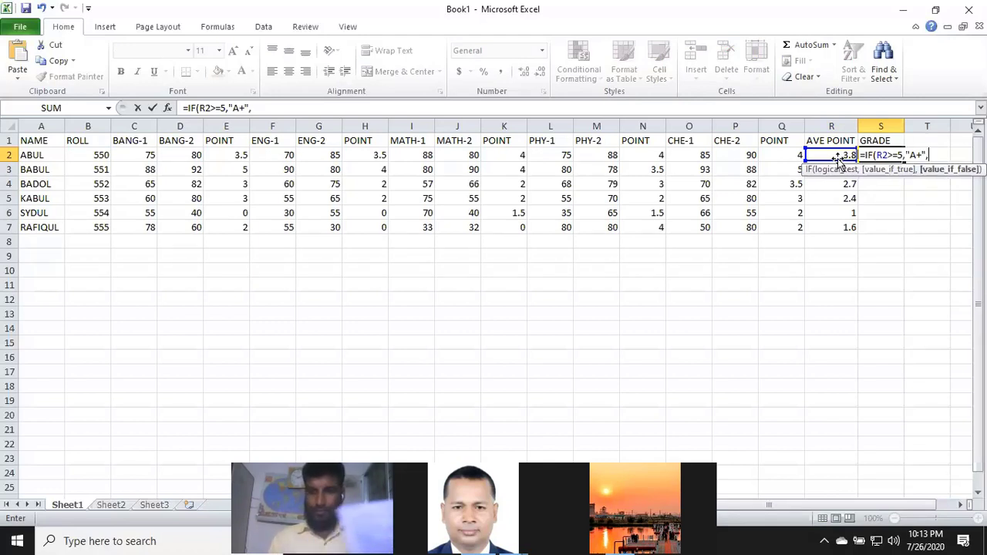
text(IF)
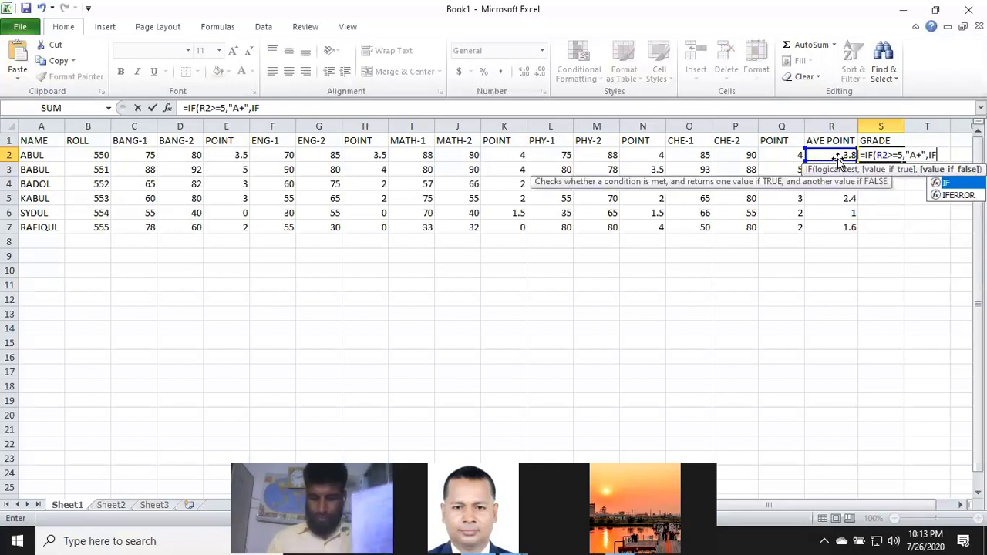
text(()
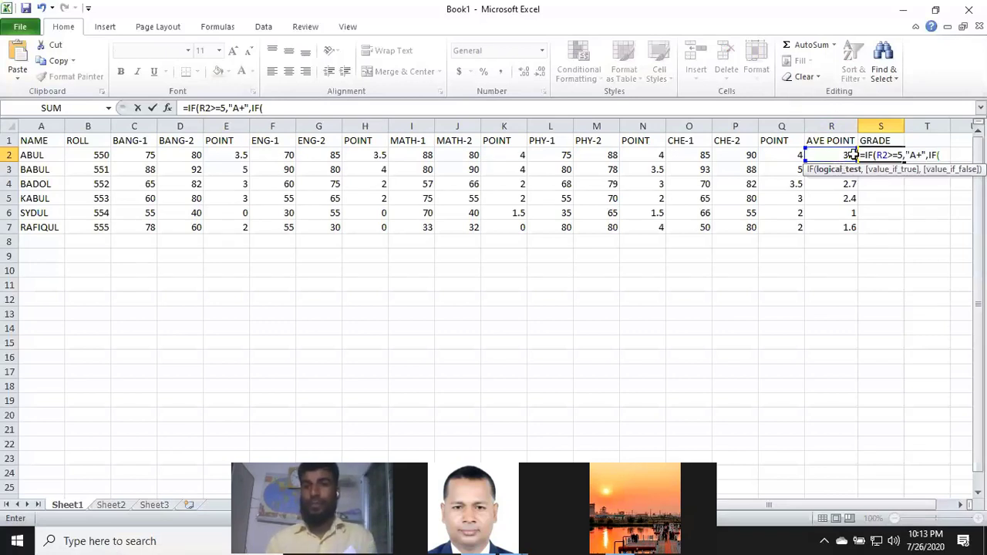
Add the R2>=4 returns "A" condition to S2's formula, removing an accidental range reference
click(839, 157)
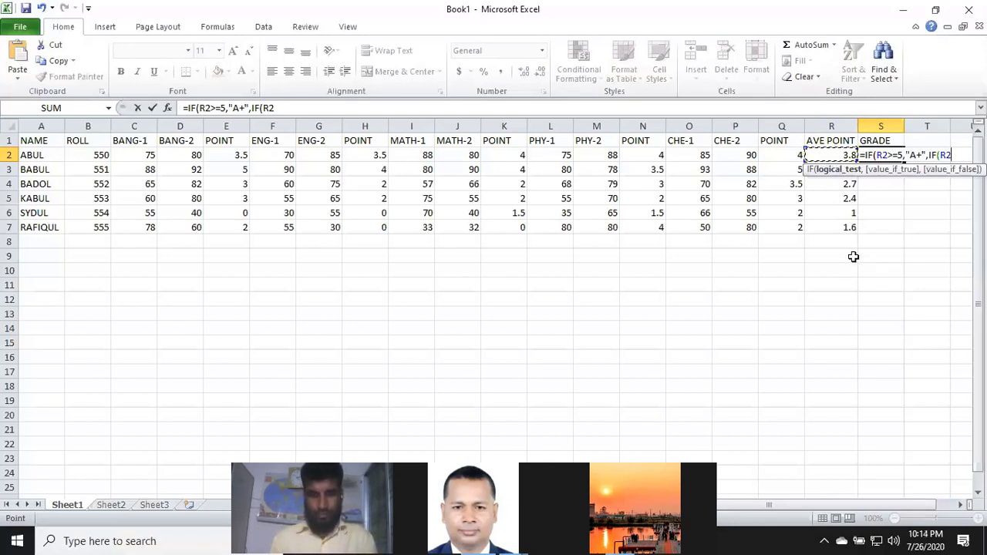
text(>)
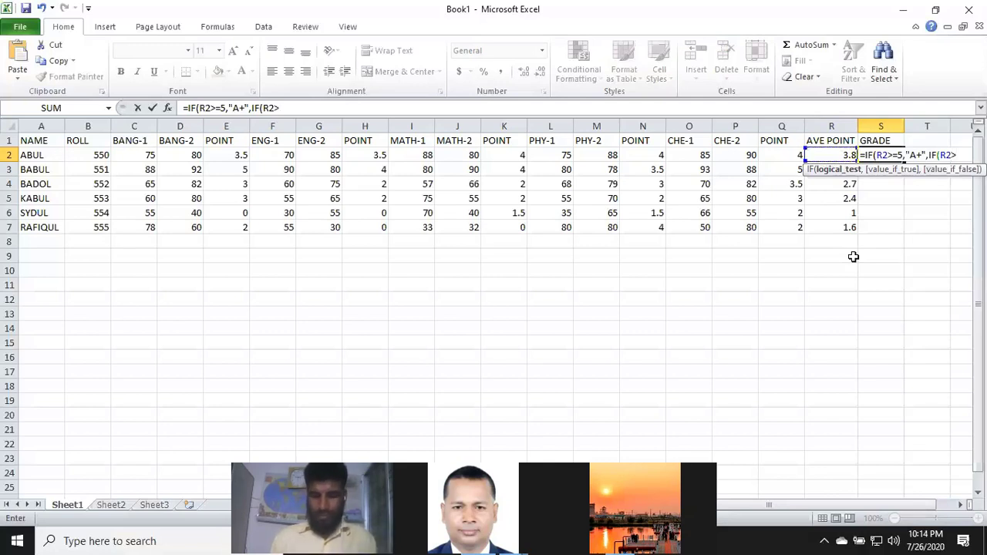
text(=)
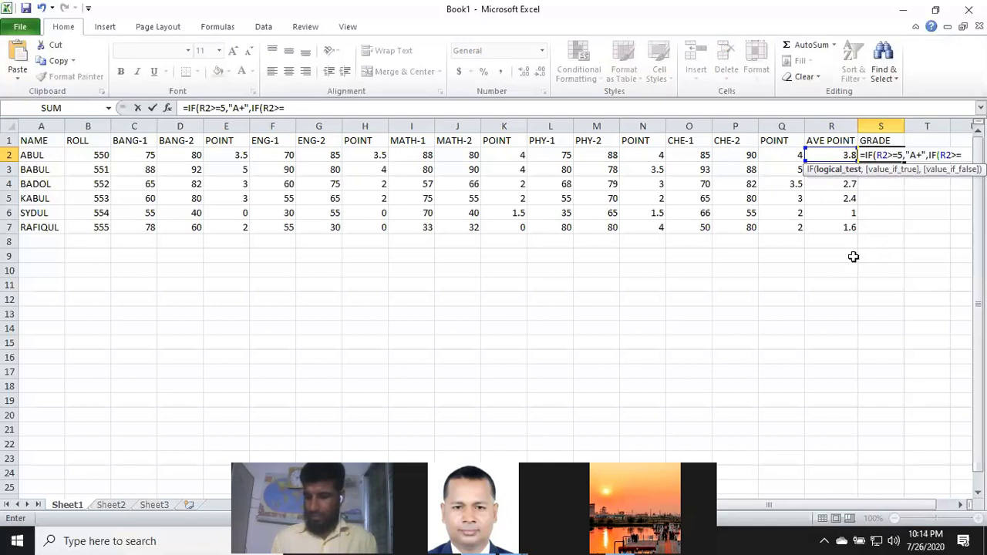
text(4)
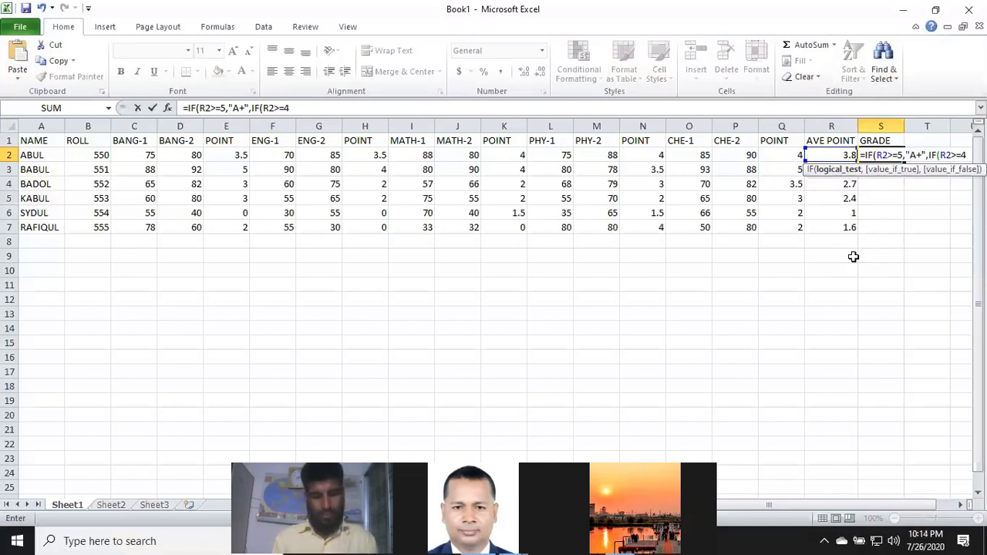
text(,)
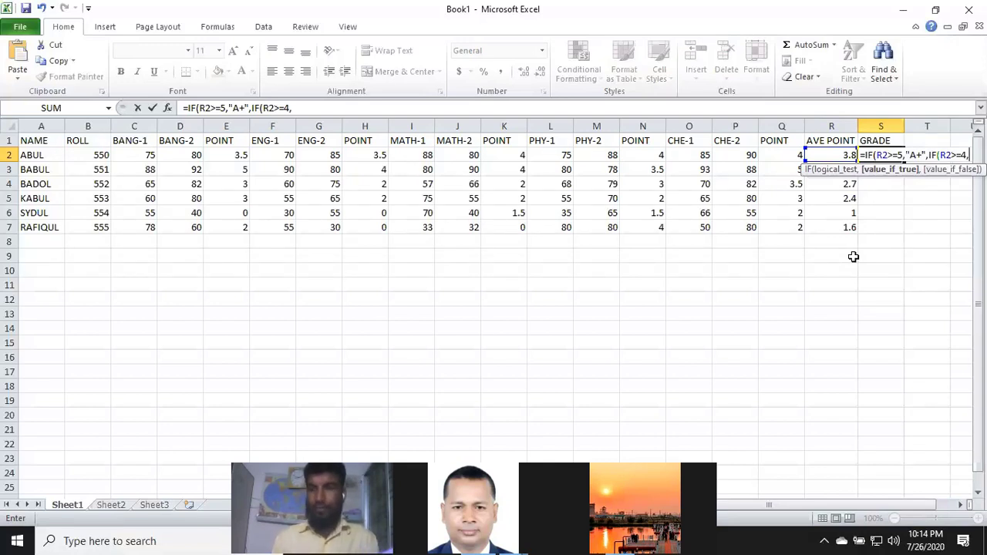
text(")
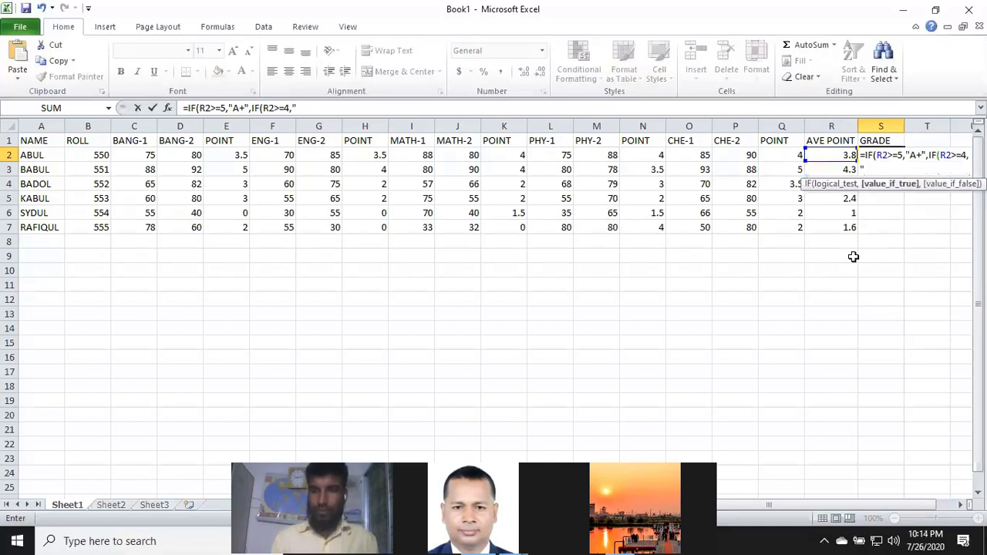
text(A")
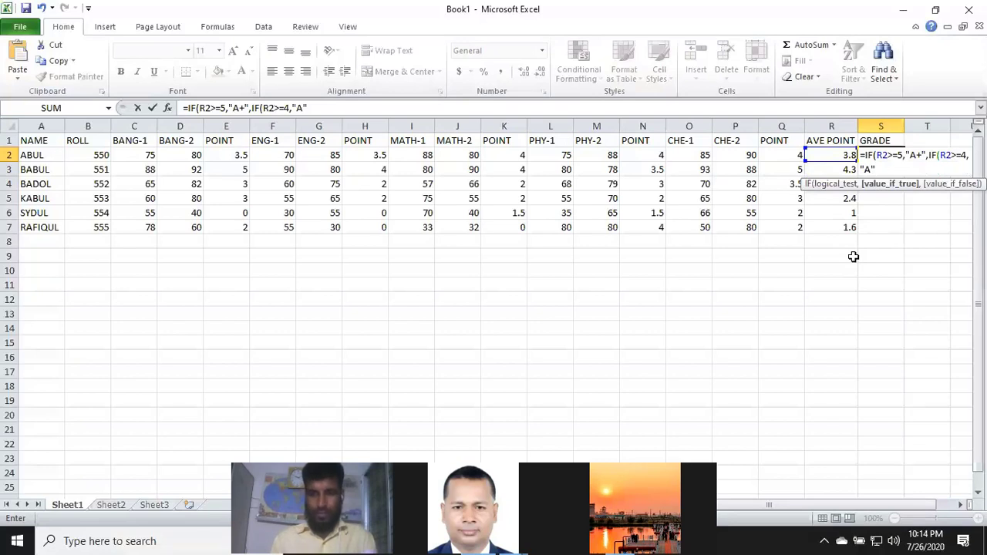
text(,)
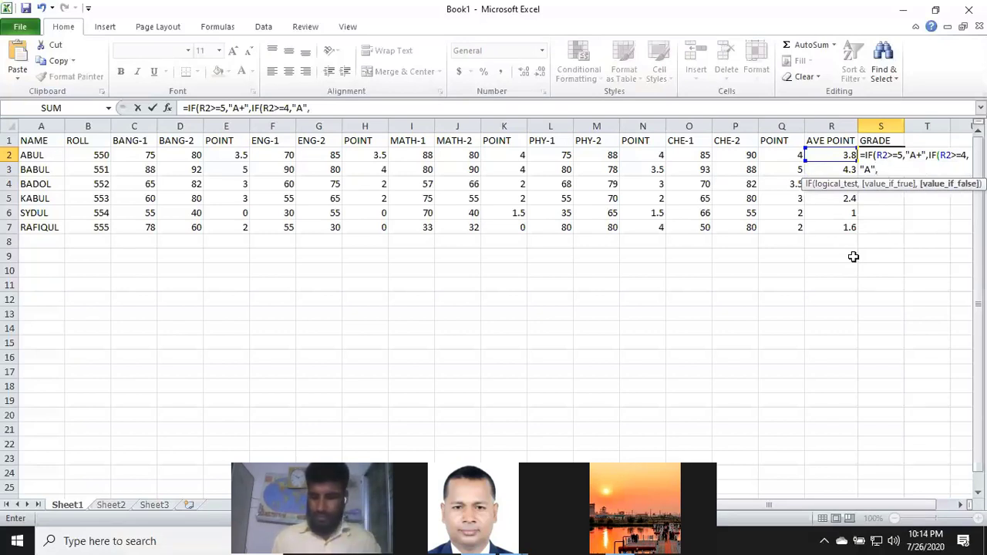
drag(881, 155, 732, 155)
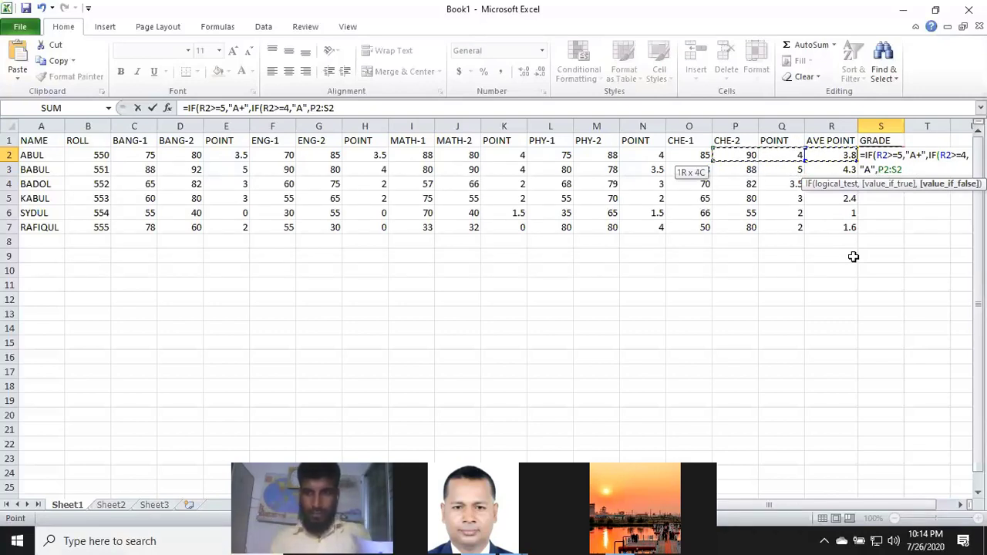
key(BackSpace)
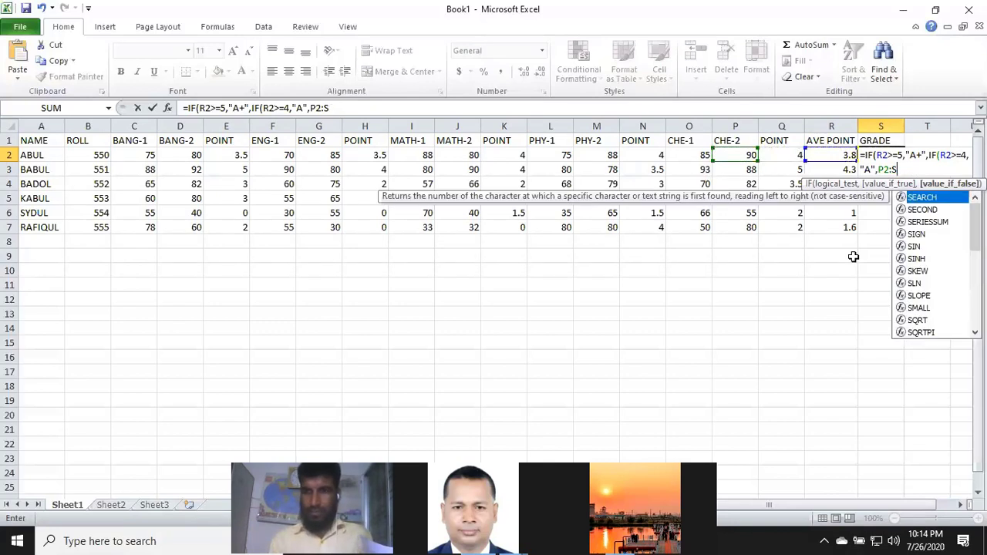
key(BackSpace)
key(BackSpace)
key(BackSpace)
key(BackSpace)
key(BackSpace)
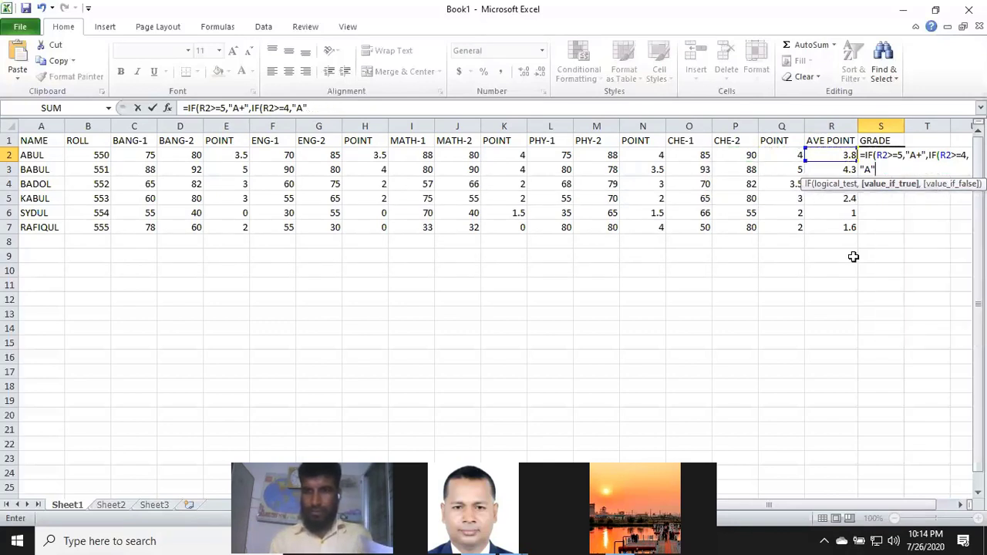
text(,)
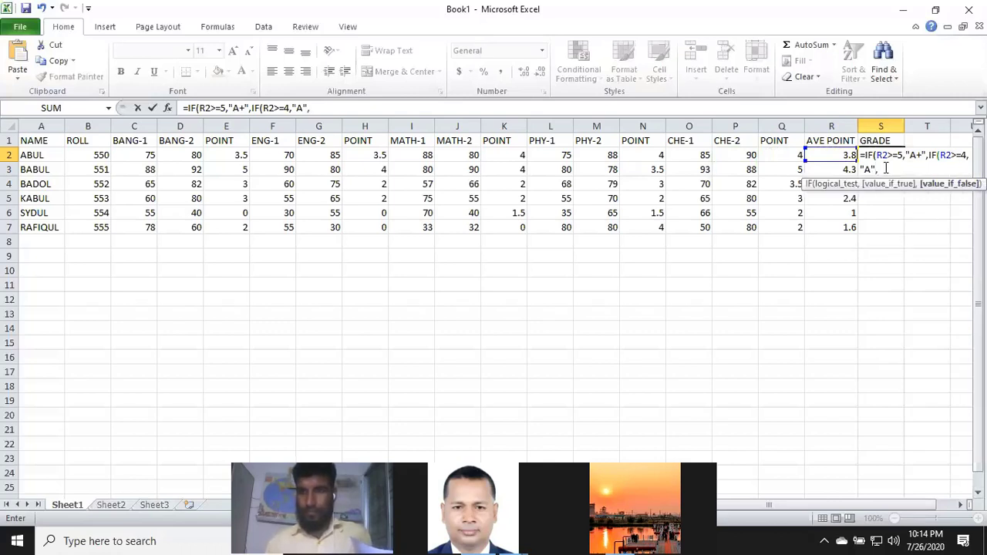
Append a copy of IF(R2>=4,"A", edited to IF(R2>=3.5,"A-", then add another IF(R2>=4,"A"
mouse_move(877, 170)
mouse_down()
mouse_move(862, 170)
mouse_move(928, 155)
mouse_up()
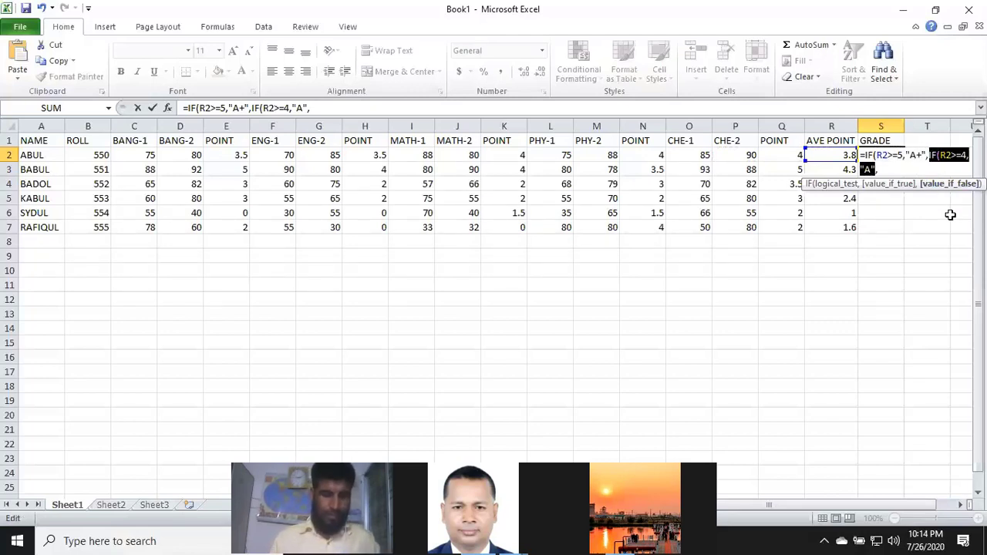
click(880, 169)
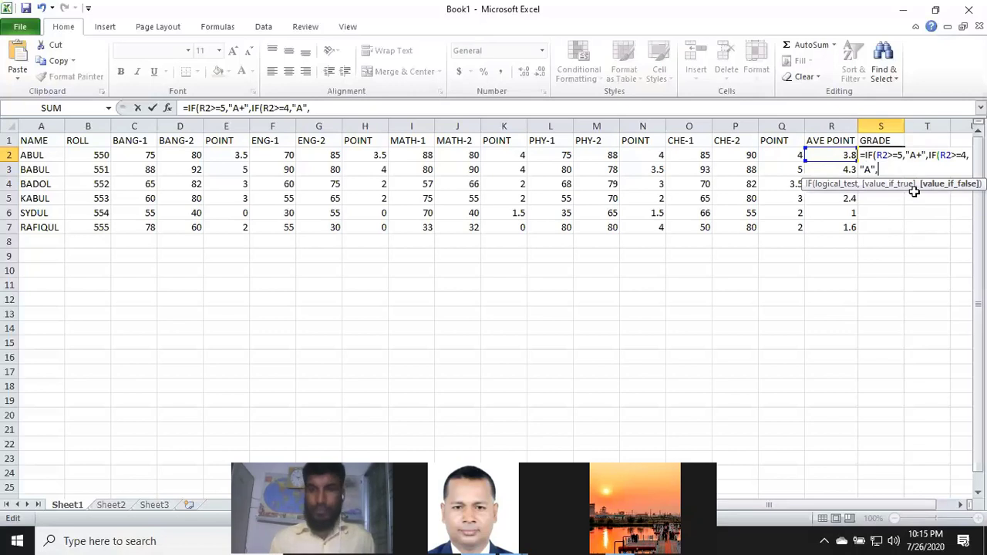
key(ctrl+v)
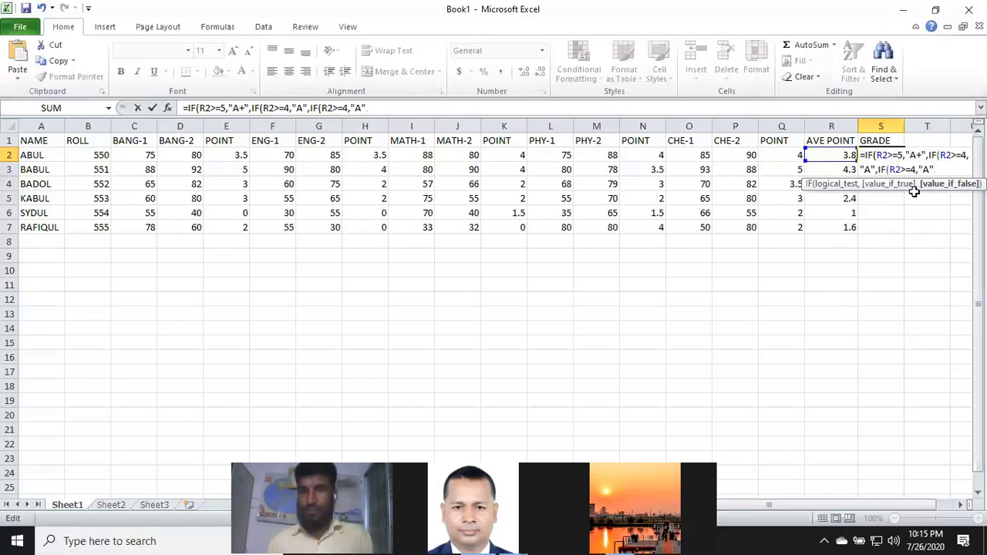
key(BackSpace)
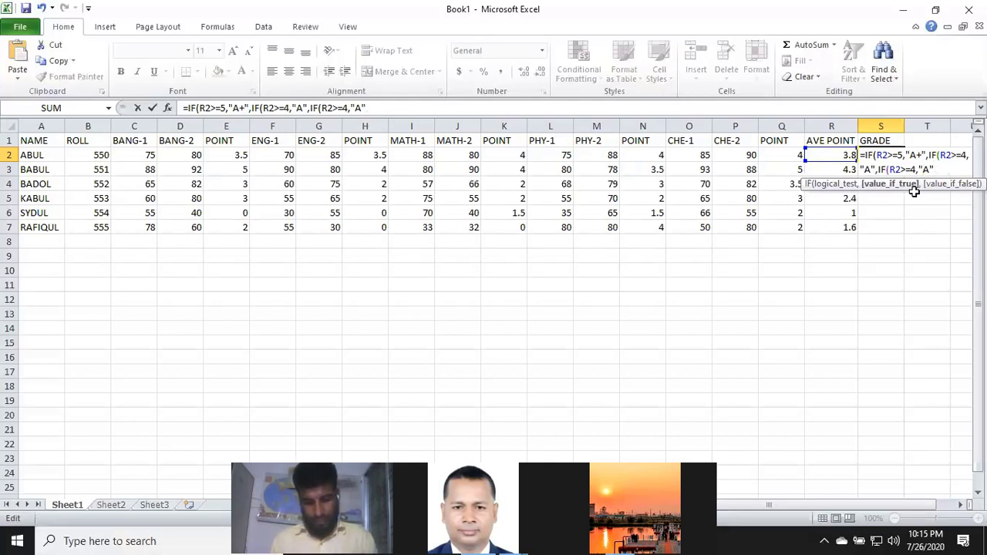
key(Left)
key(Left)
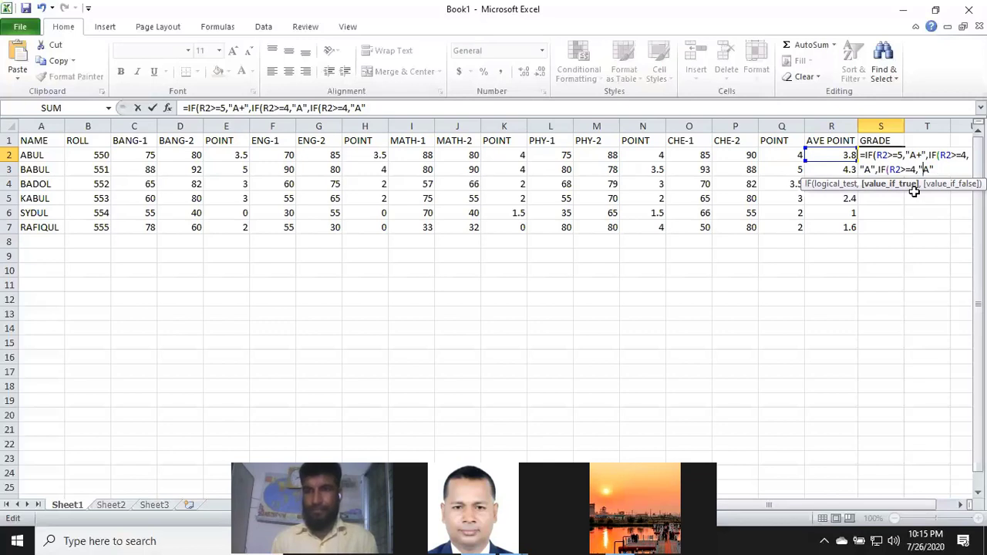
key(Left)
key(Left)
key(BackSpace)
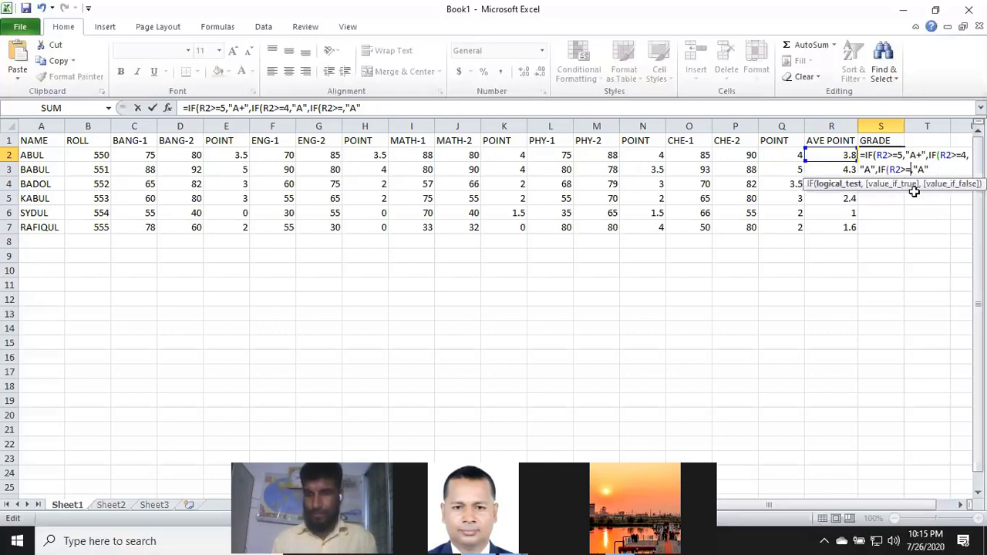
text(3.)
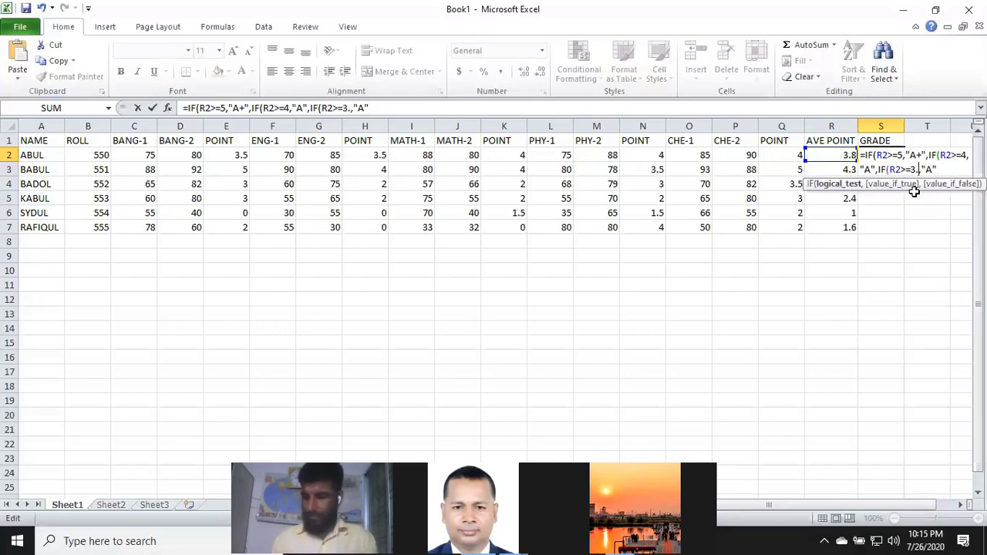
text(5)
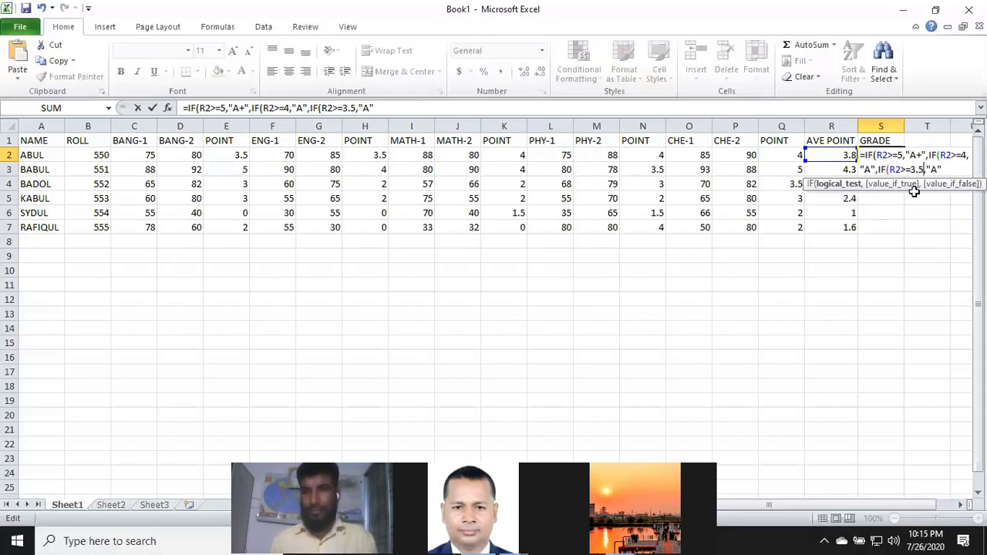
key(Right)
key(Right)
key(Right)
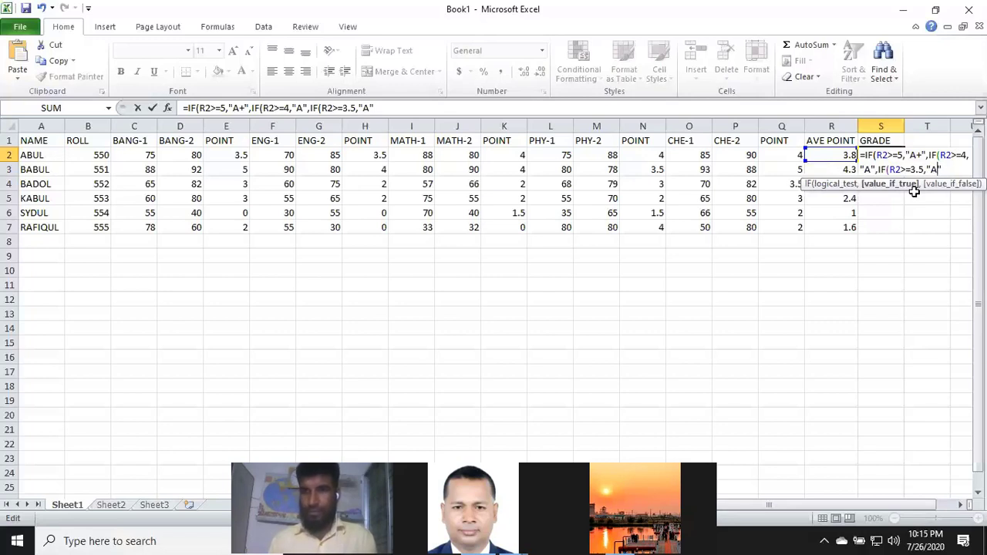
text(-)
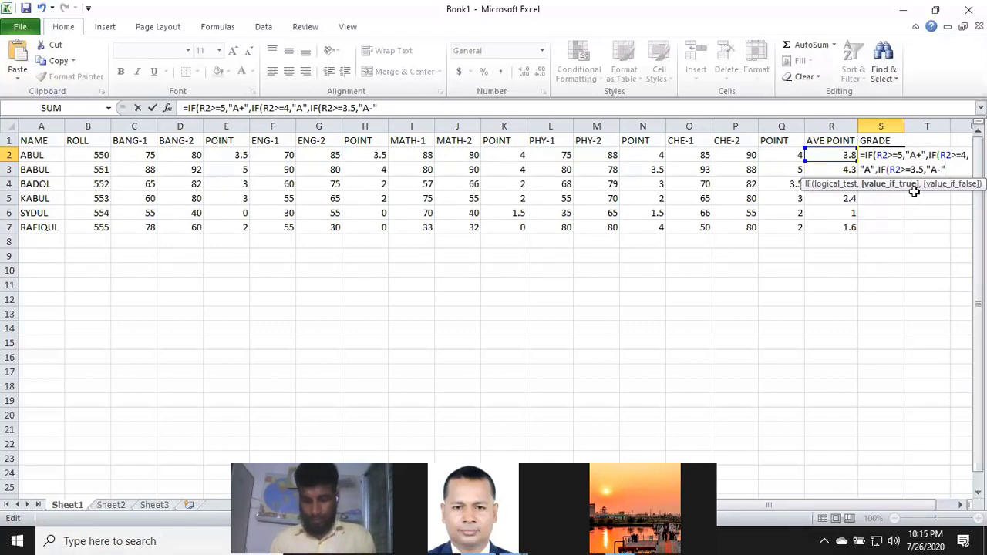
text(,)
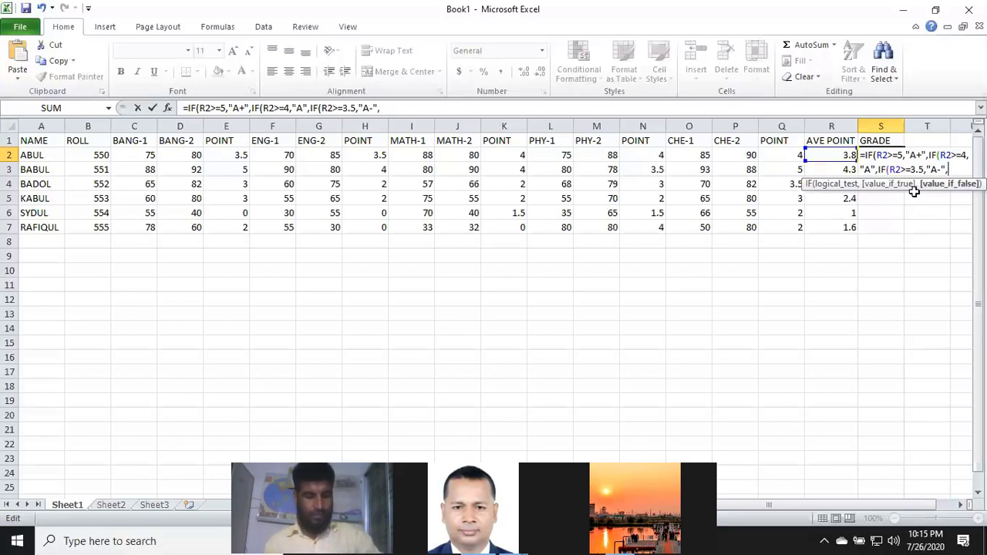
text(IF(R2>=4,"A")
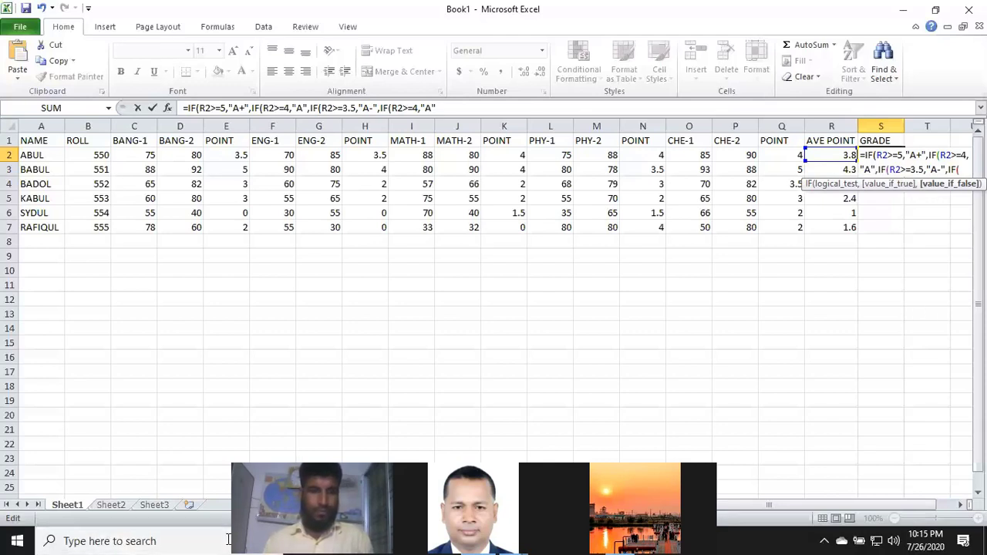
Change the last condition to IF(R2>=3,"B", and append a new IF(R2>=4,"A"
drag(230, 539, 97, 377)
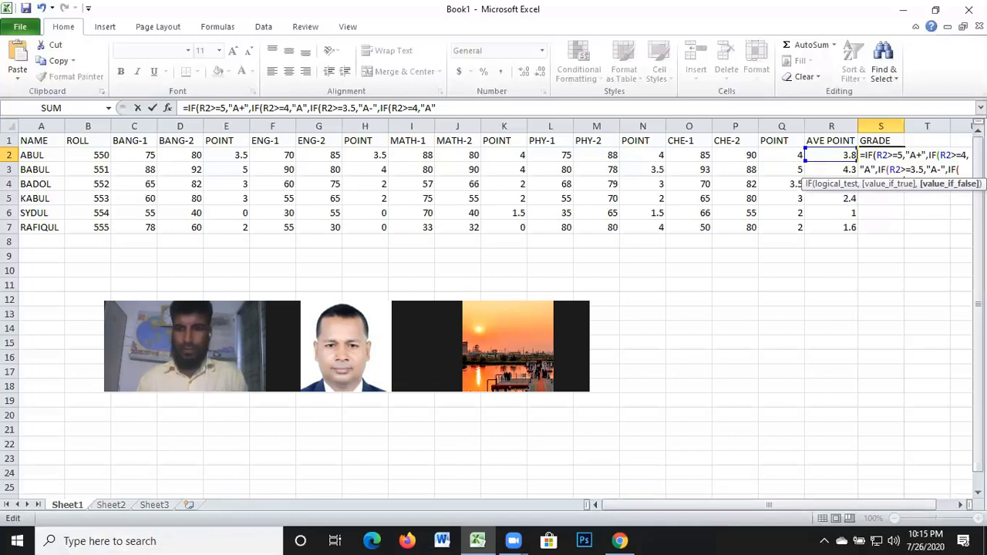
click(960, 505)
click(960, 505)
click(960, 505)
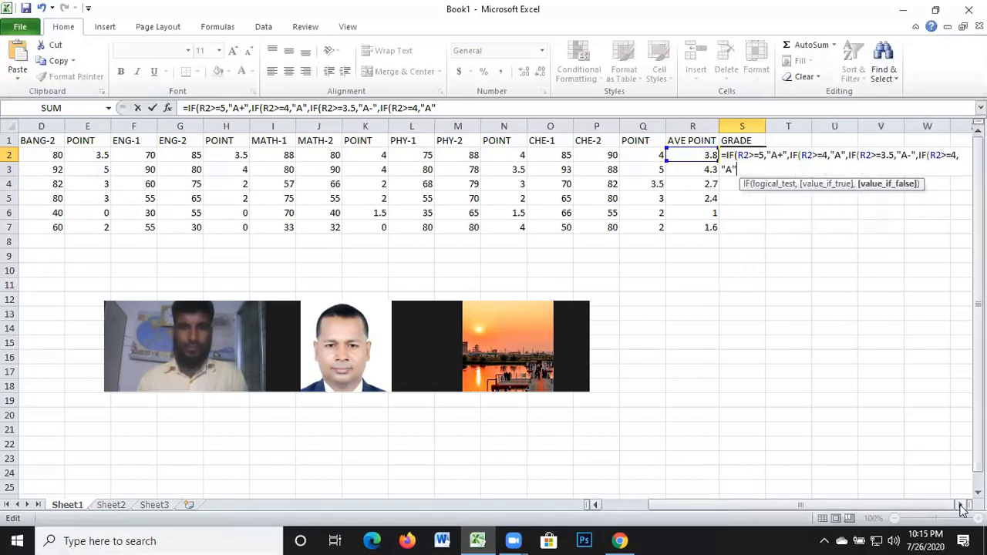
click(960, 505)
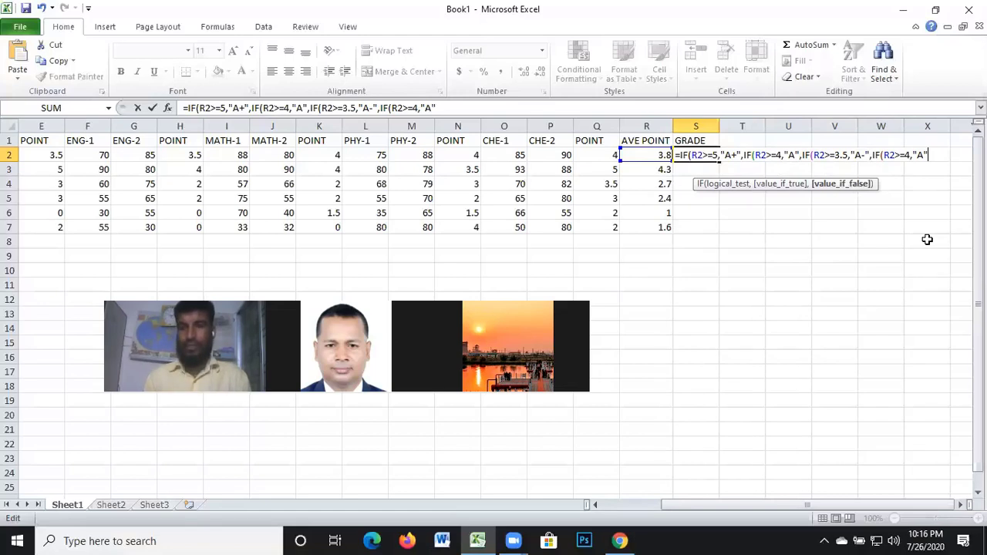
key(Left)
key(Left)
key(Left)
key(Left)
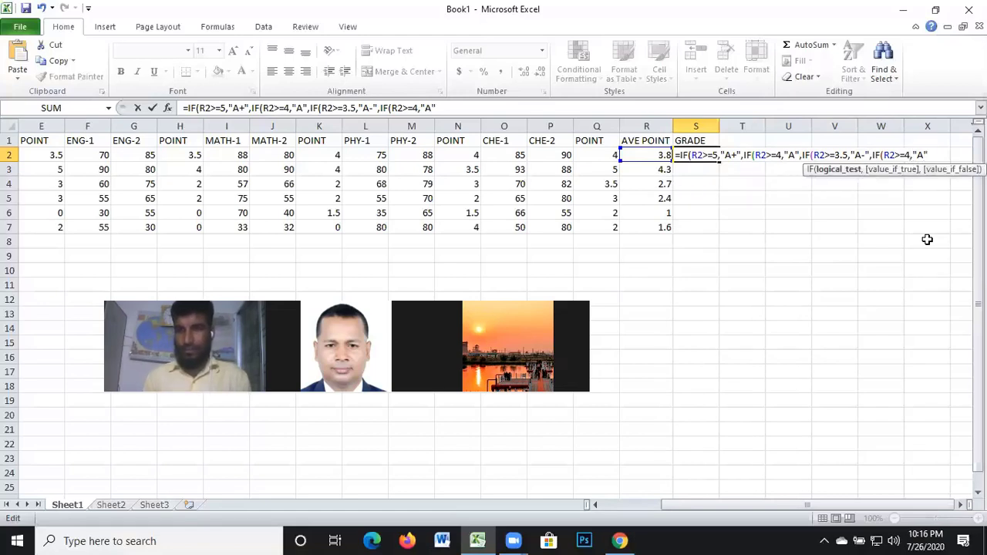
key(BackSpace)
text(3)
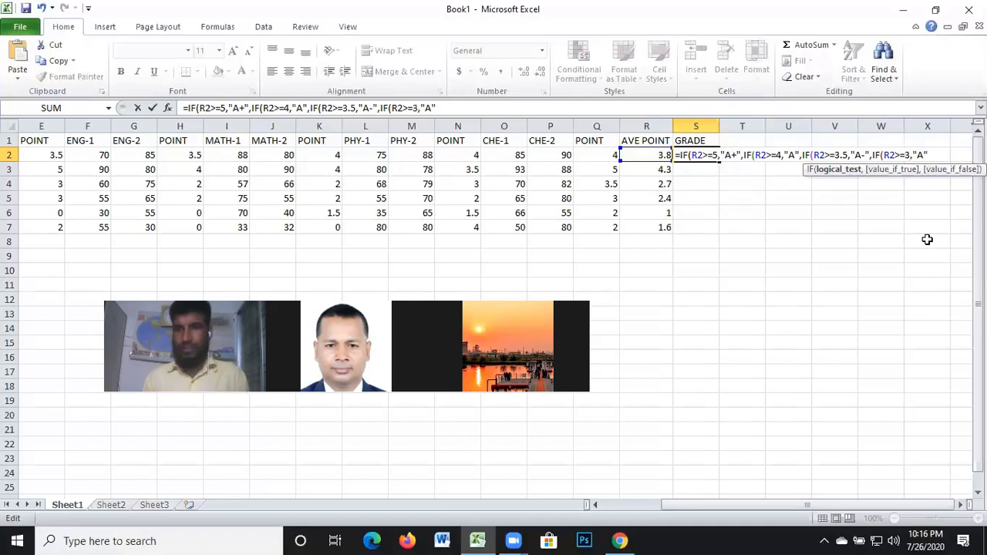
key(Right)
key(Right)
key(Right)
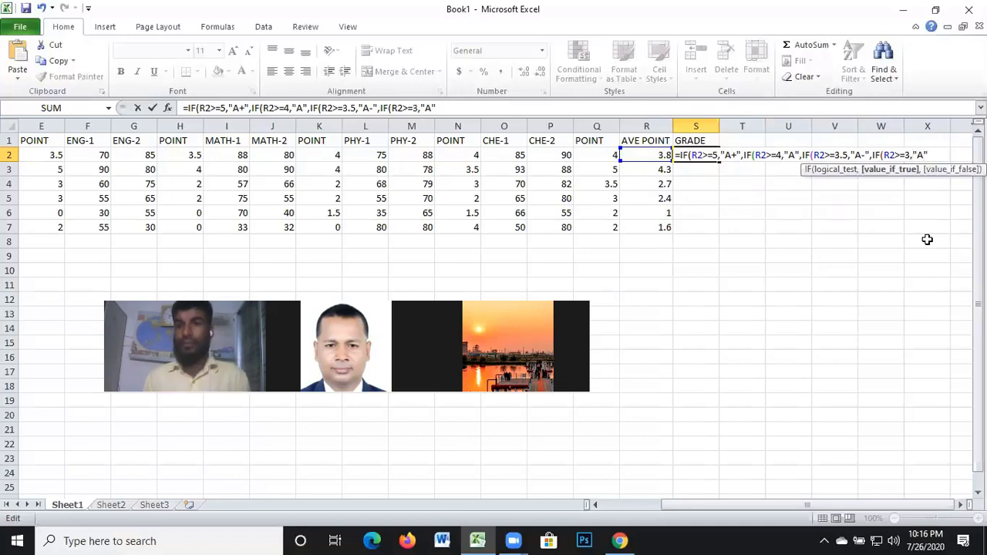
key(BackSpace)
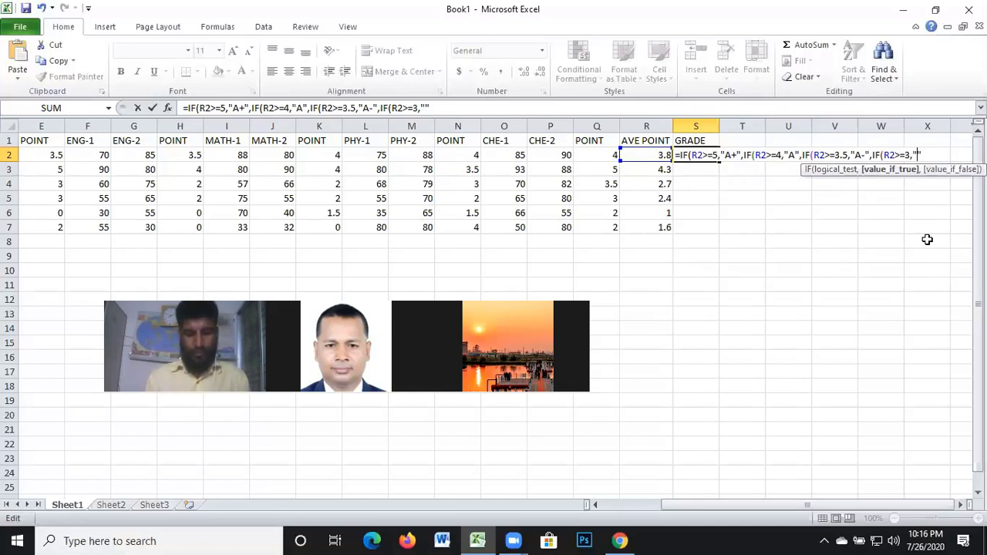
text(B")
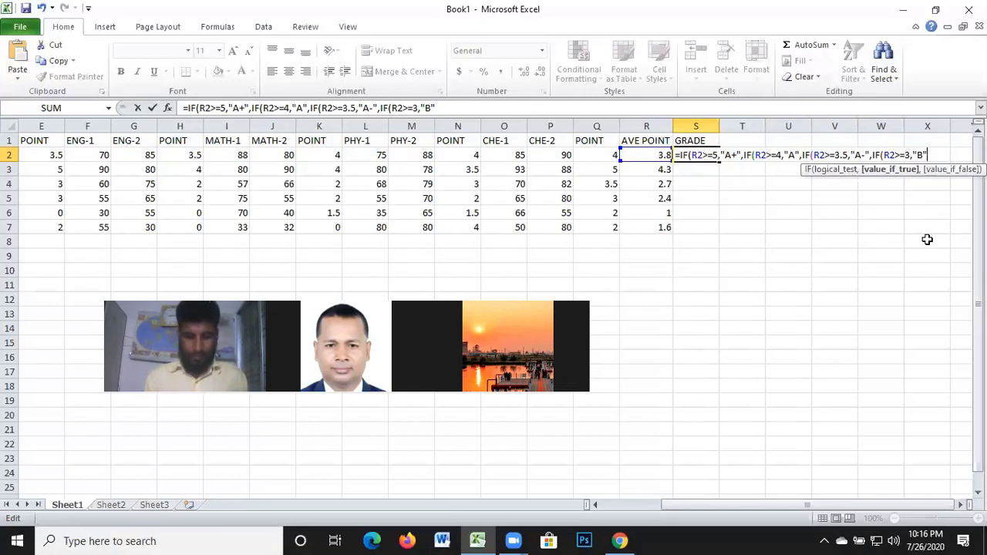
text(,)
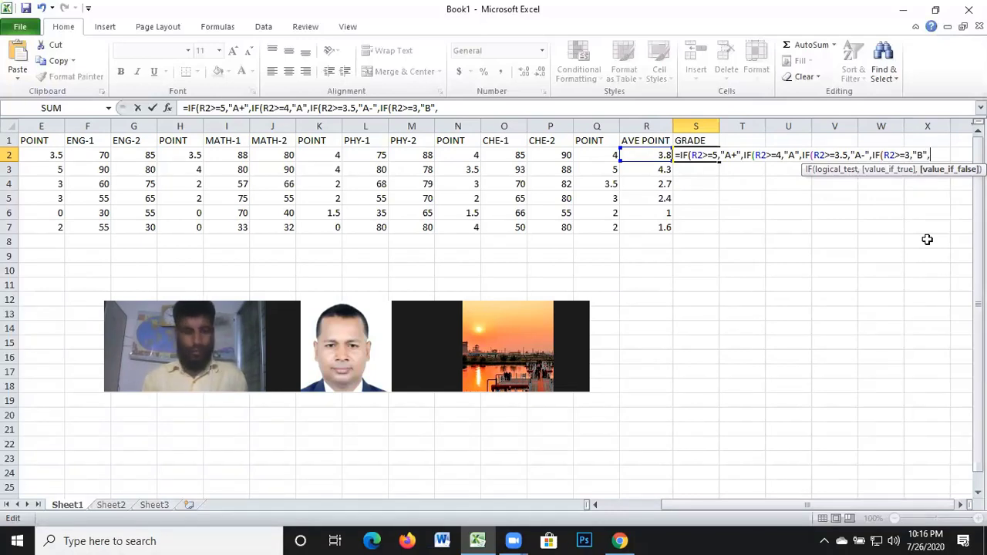
text(IF(R2>=4,"A")
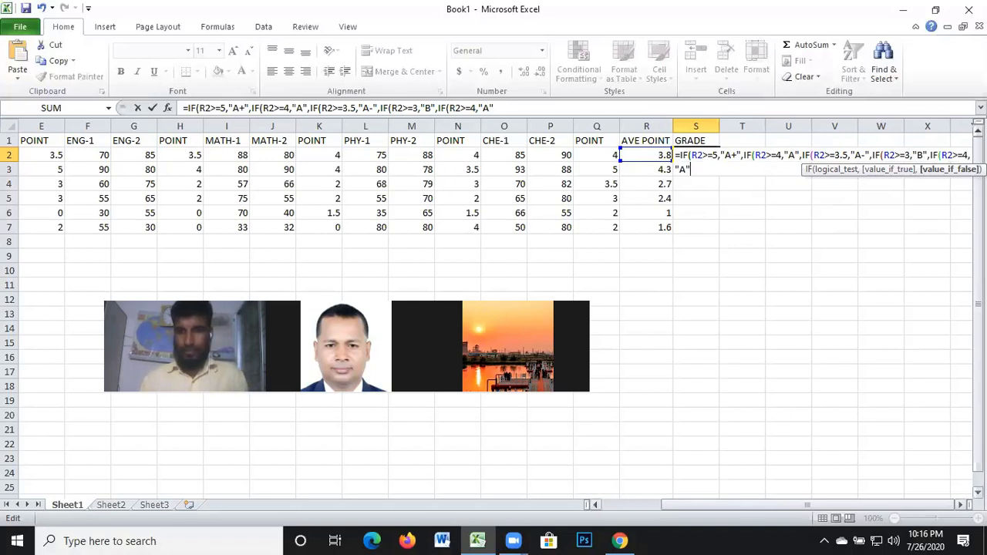
Turn the last condition into IF(R2>=2,"C" and append IF(R2>=4,"A" for the next level
click(967, 504)
scroll(494, 193, right, 2)
scroll(493, 193, right, 1)
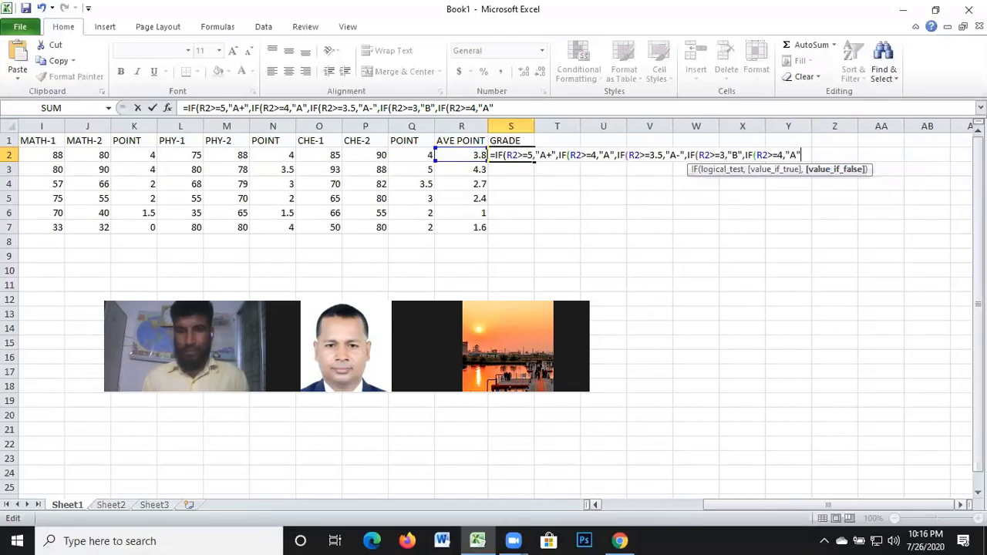
click(784, 155)
key(BackSpace)
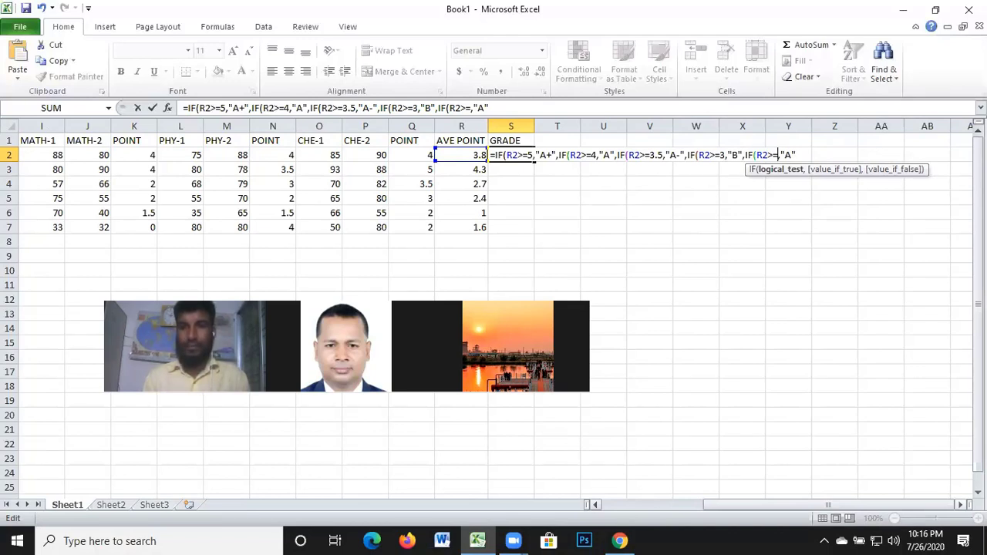
text(2)
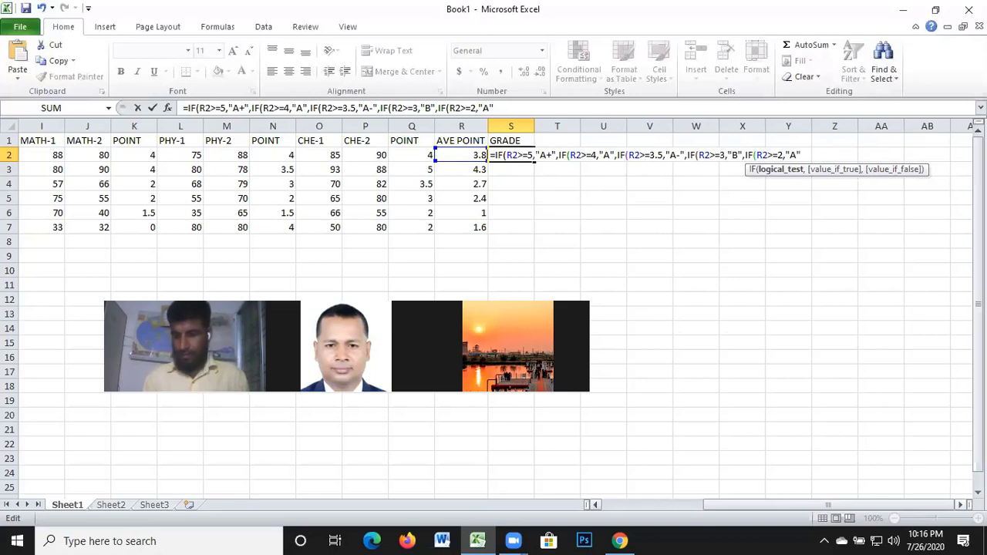
key(Right)
key(Right)
key(Right)
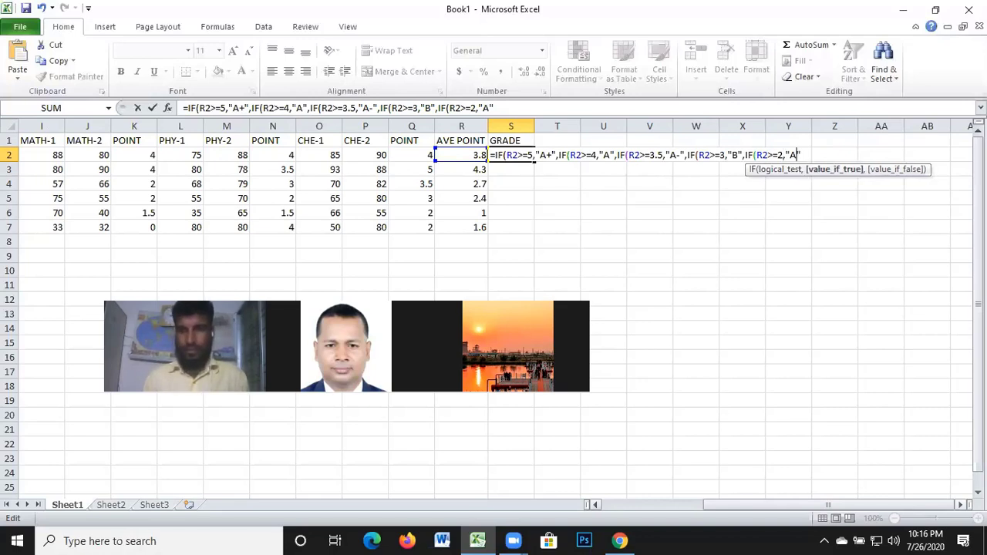
key(BackSpace)
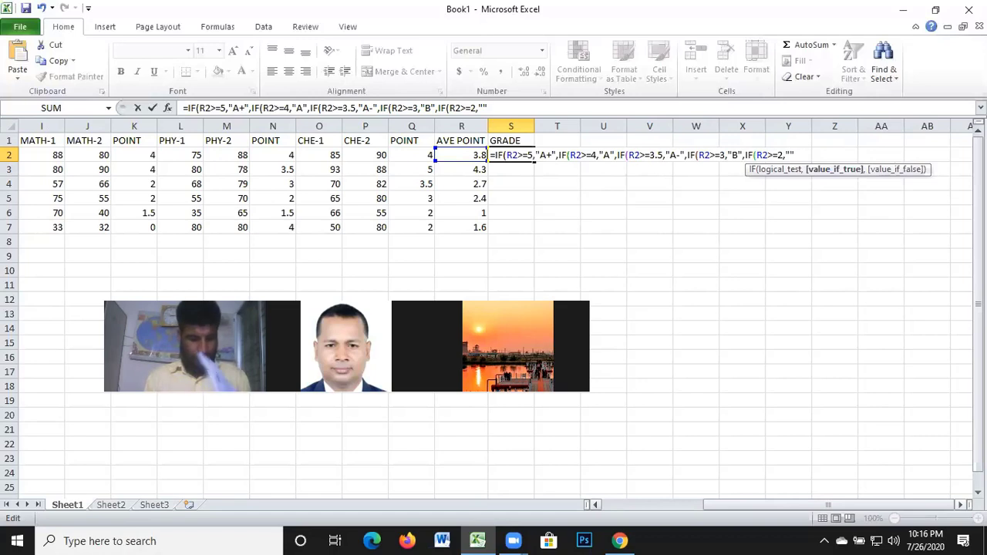
text(C)
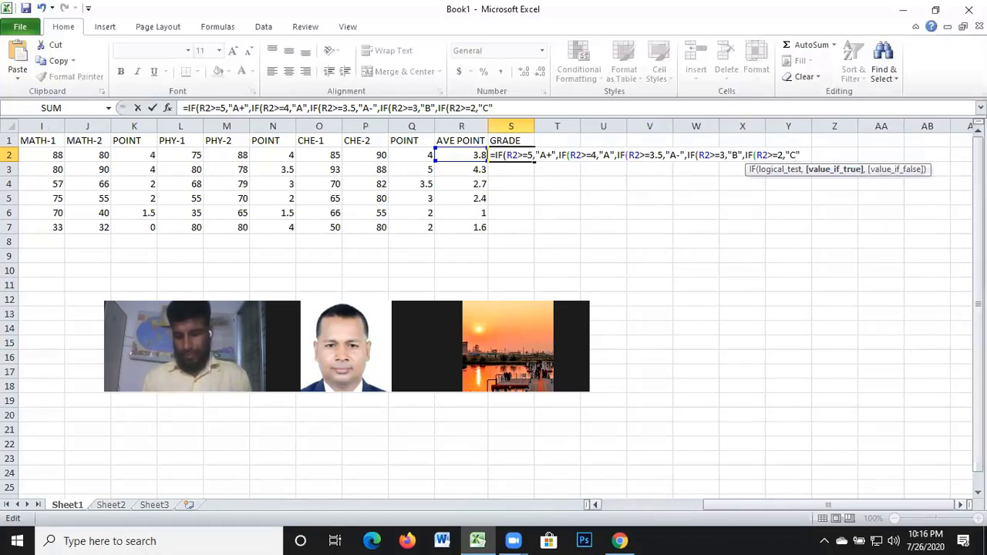
key(Right)
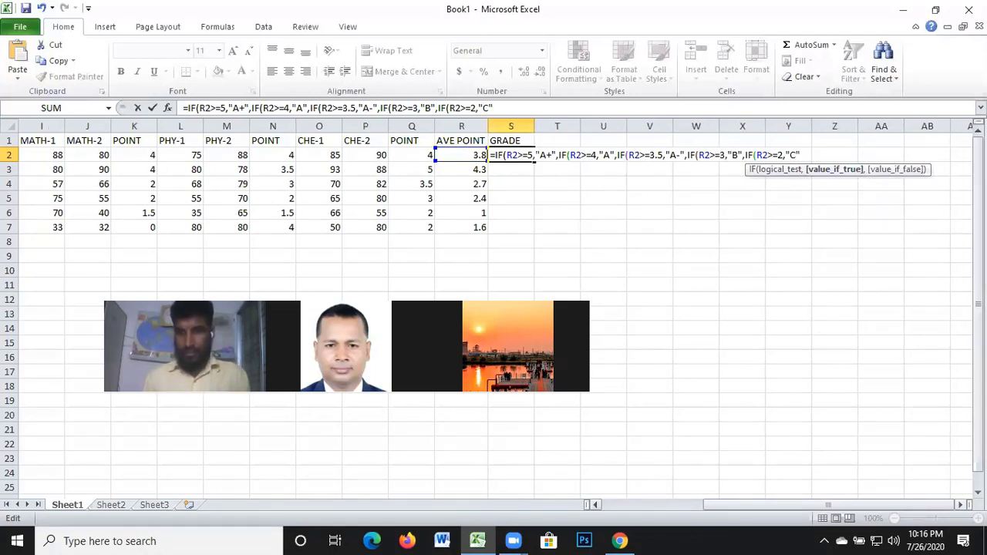
text(,)
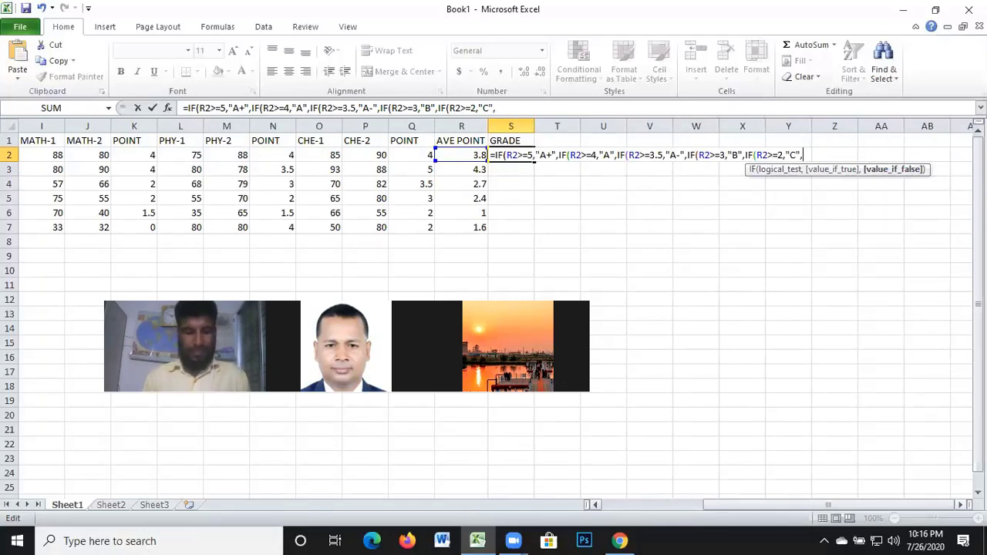
text(IF(R2>=4,"A")
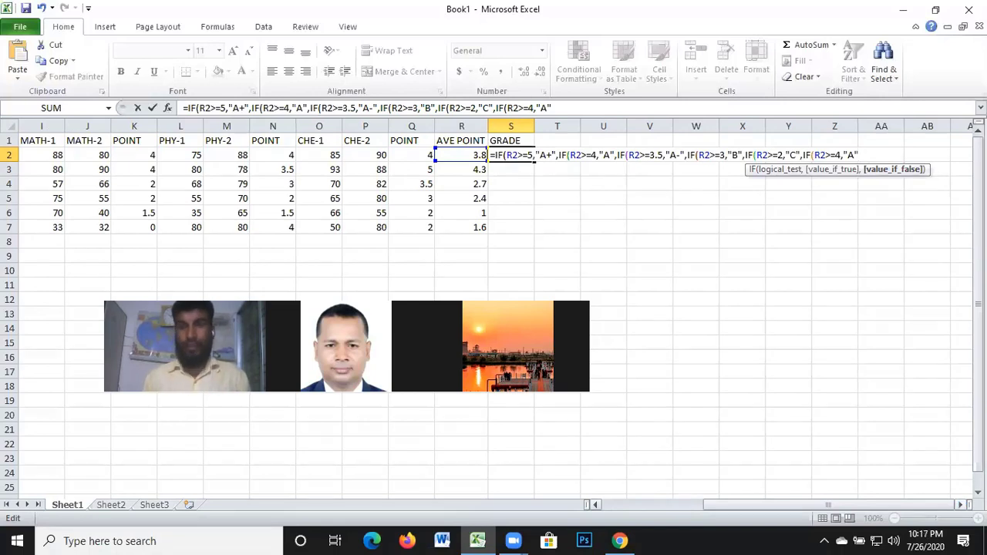
Make the last condition IF(R2>=1.5,"D","F" and close all five parentheses
click(848, 155)
key(Left)
key(Left)
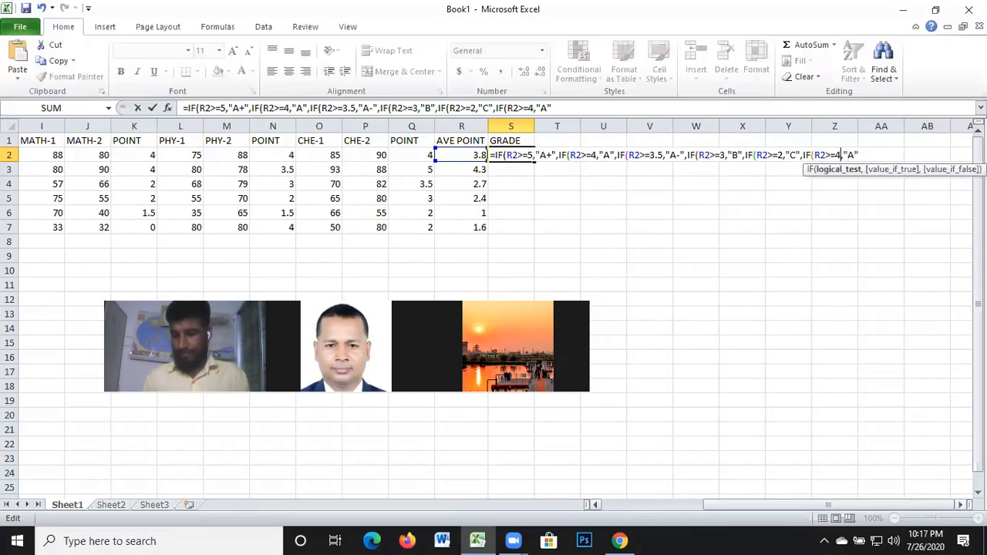
key(BackSpace)
text(1)
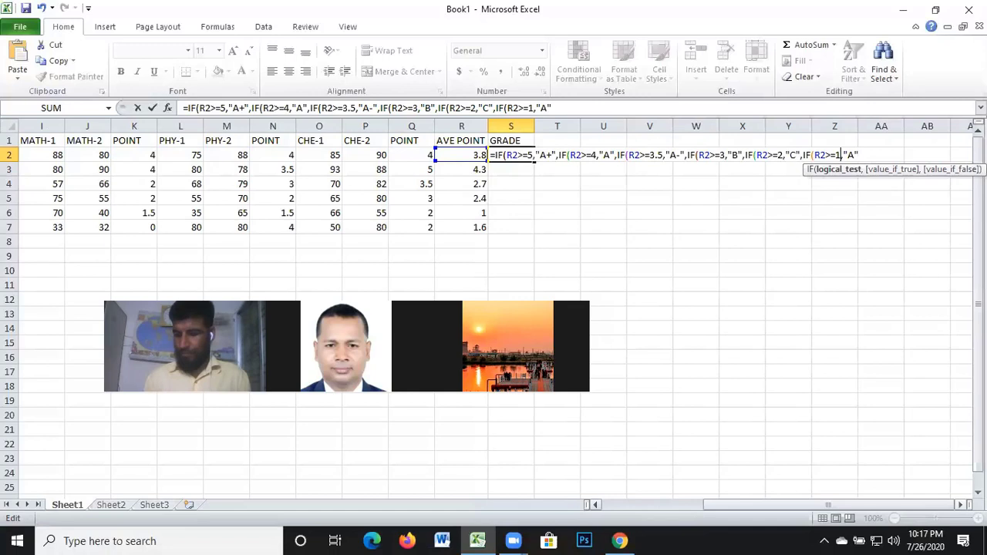
text(.5)
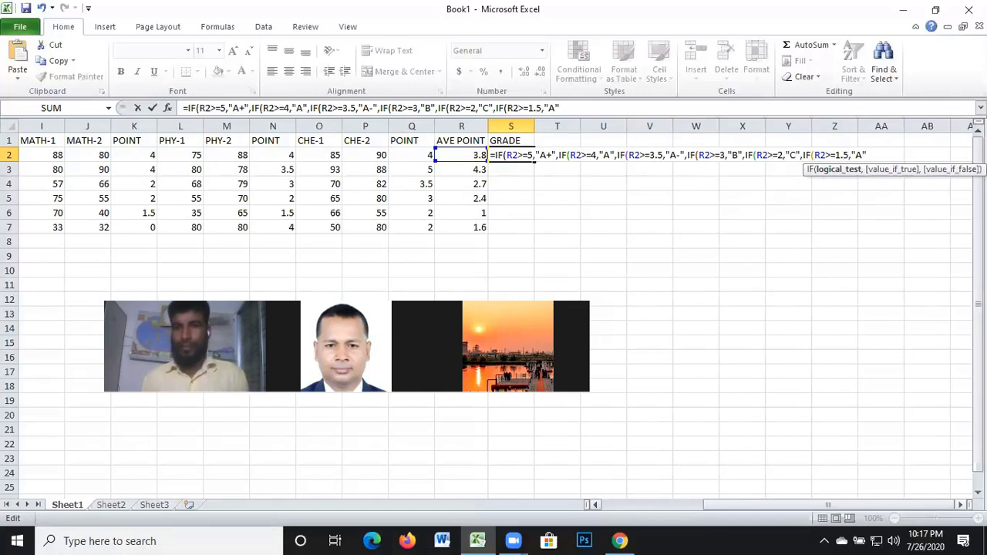
key(End)
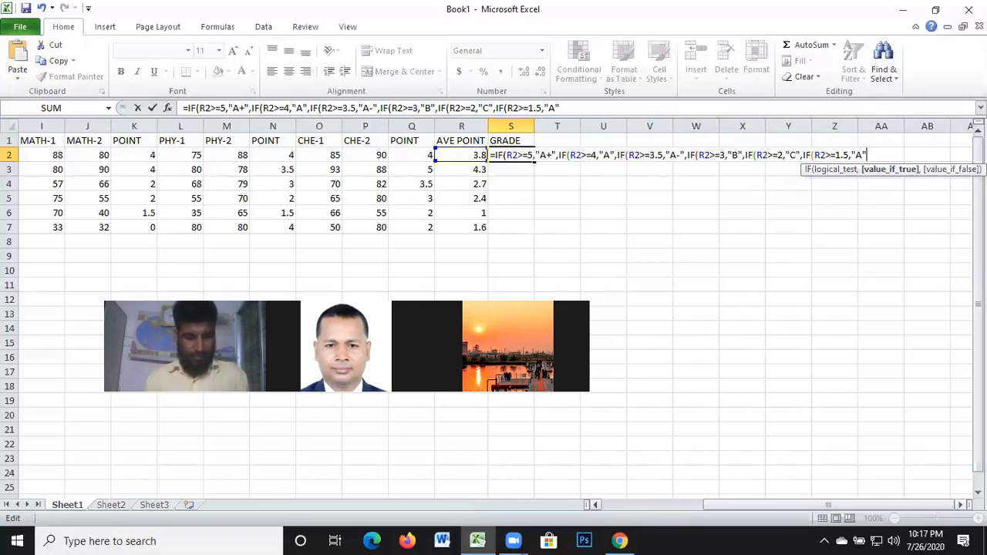
key(Left)
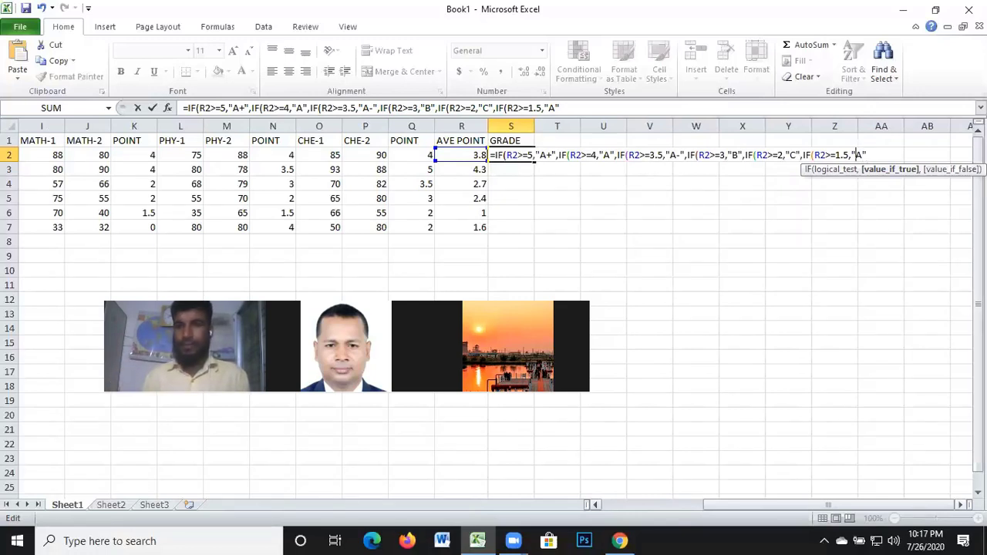
key(BackSpace)
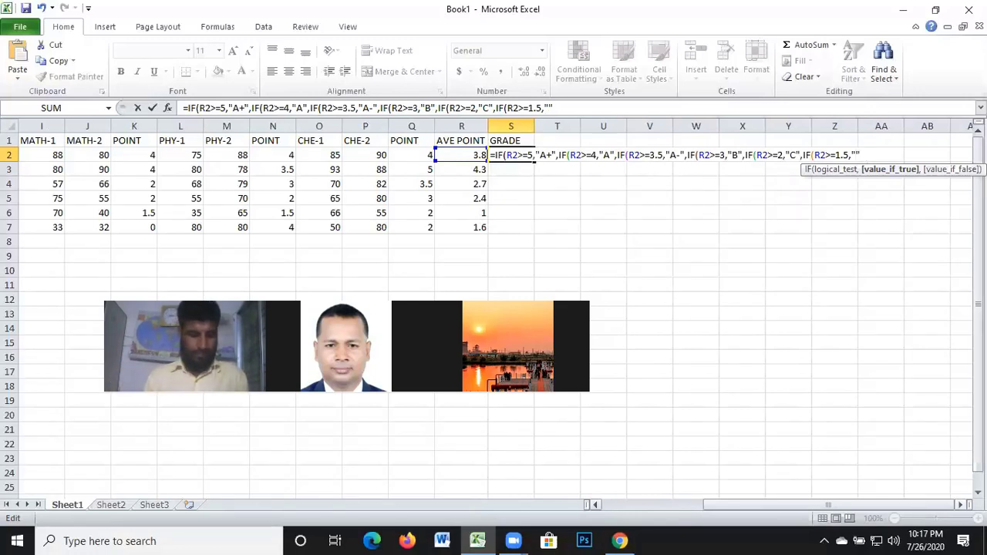
text(D")
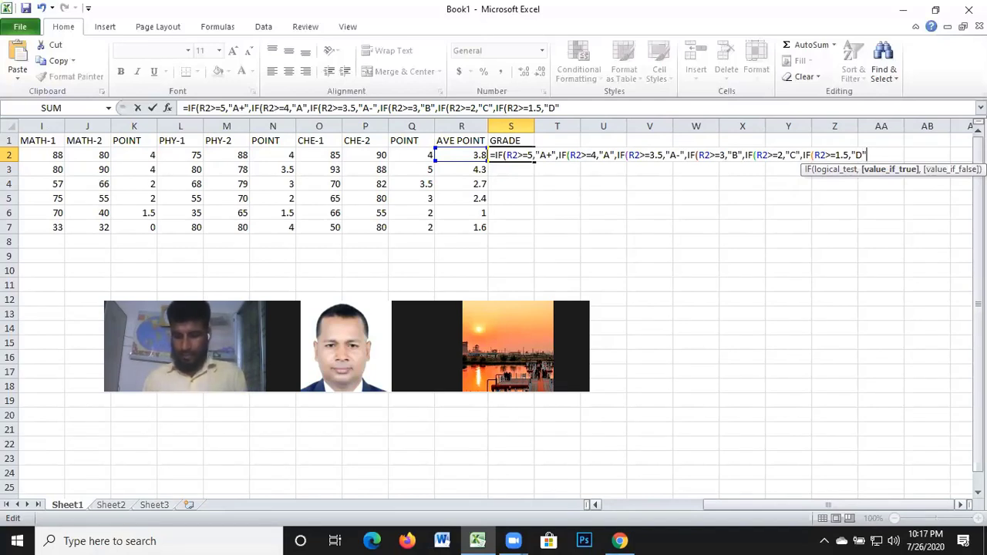
text(,)
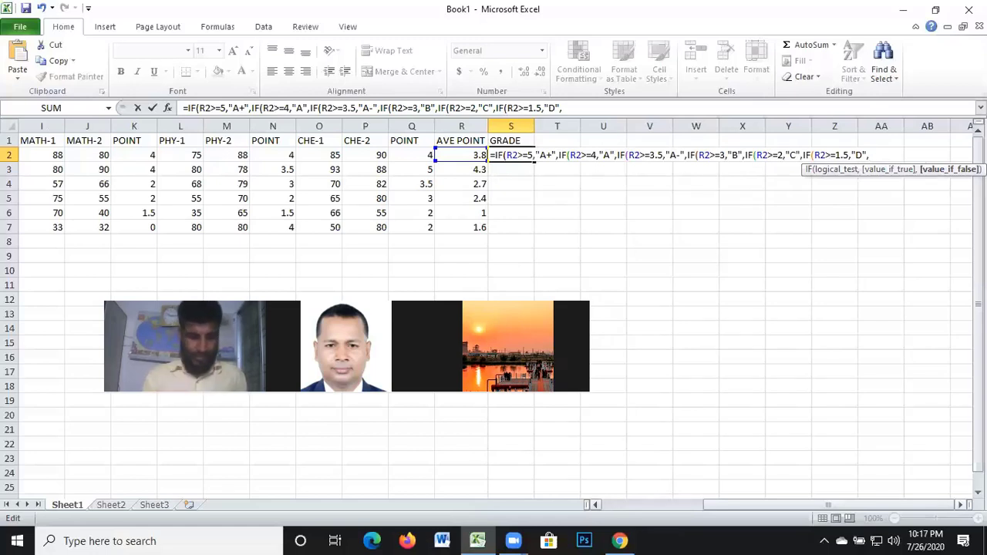
text(")
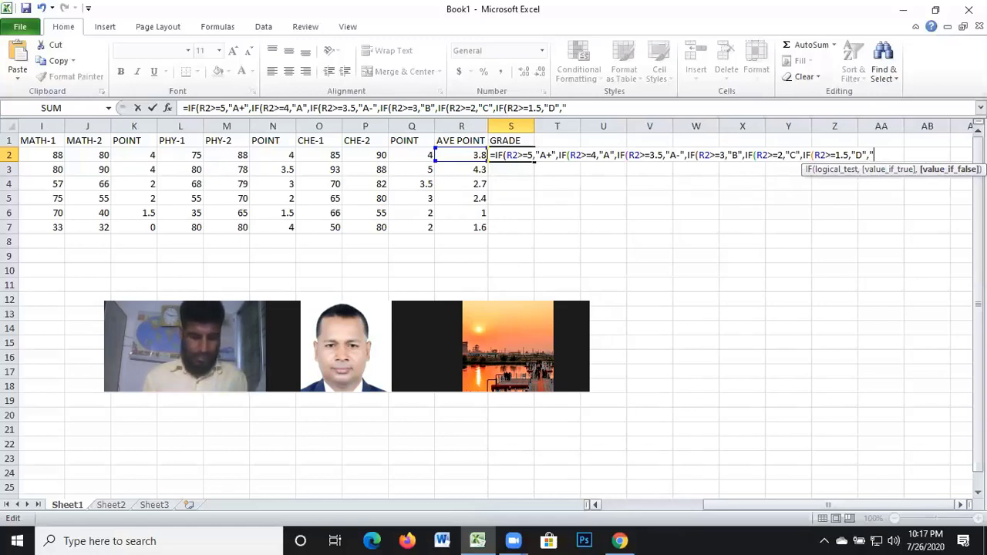
text(F")
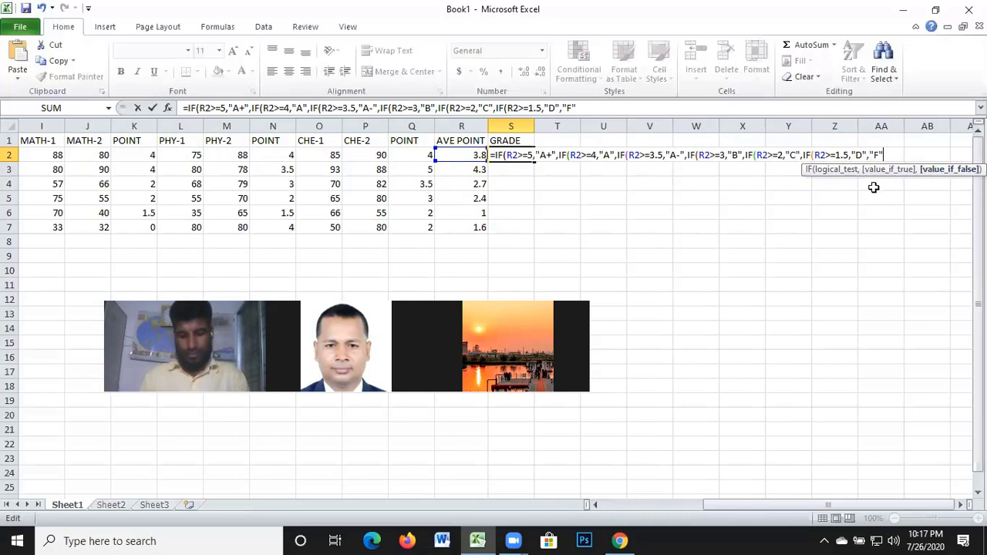
text())
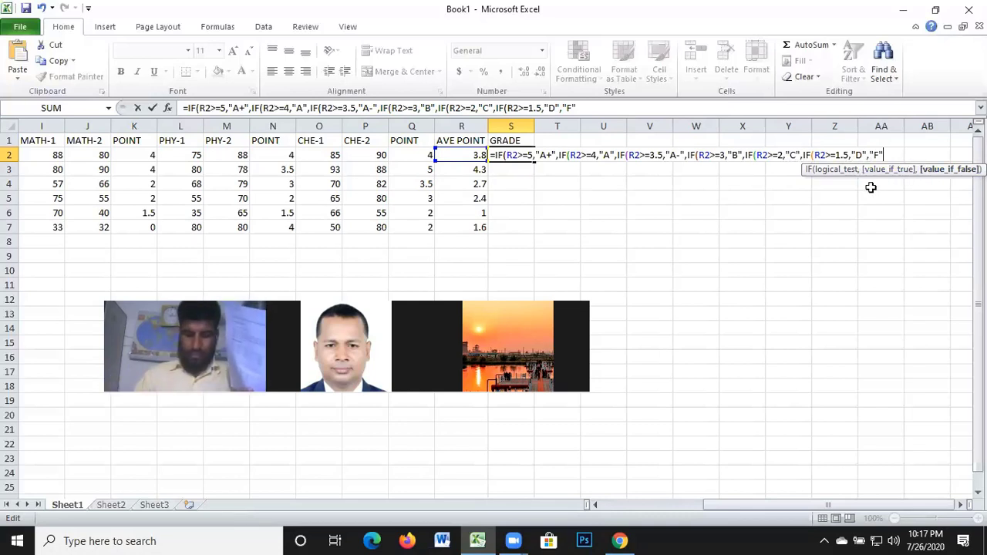
text())))
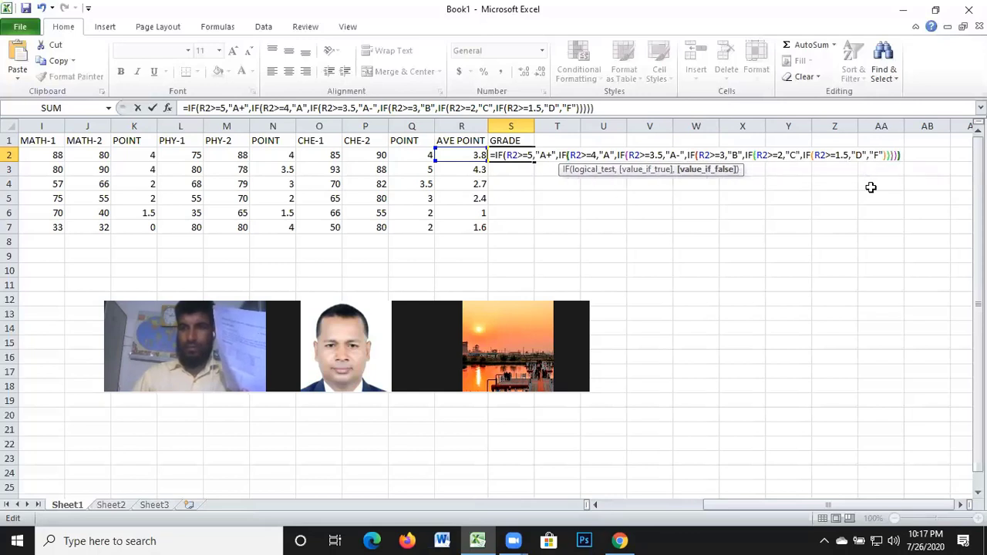
text())
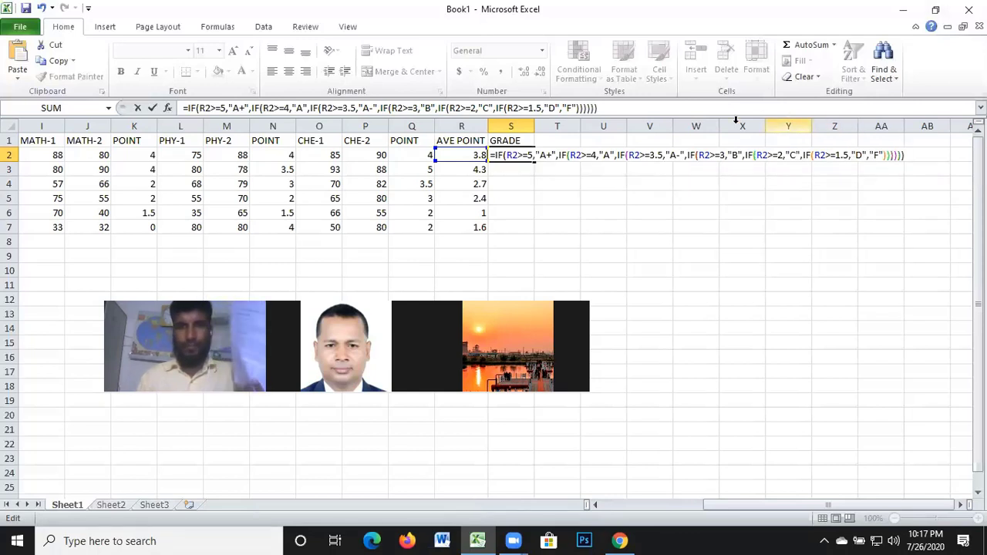
Commit the grade formula and fill it from S2 to S7, giving A-, A, C, C, F, D
key(Return)
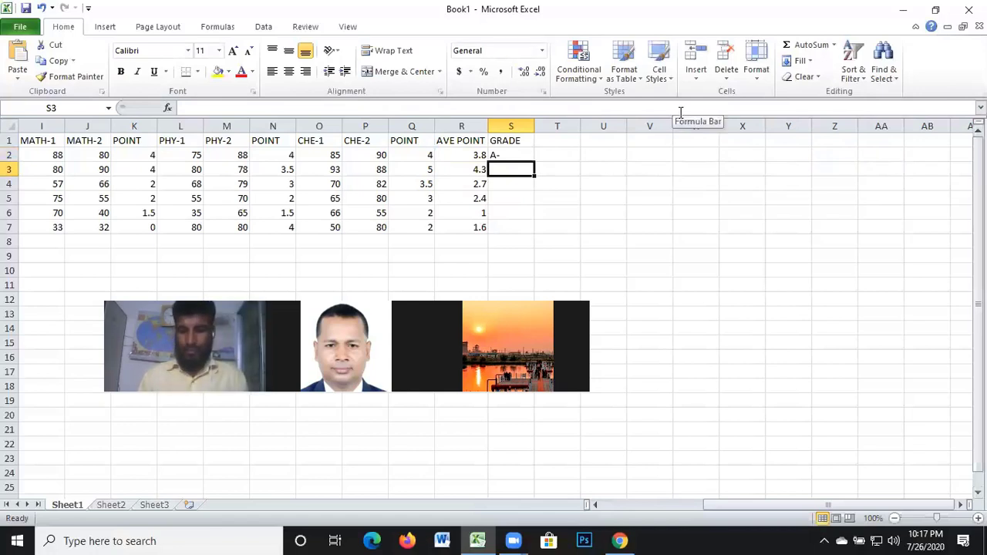
click(507, 155)
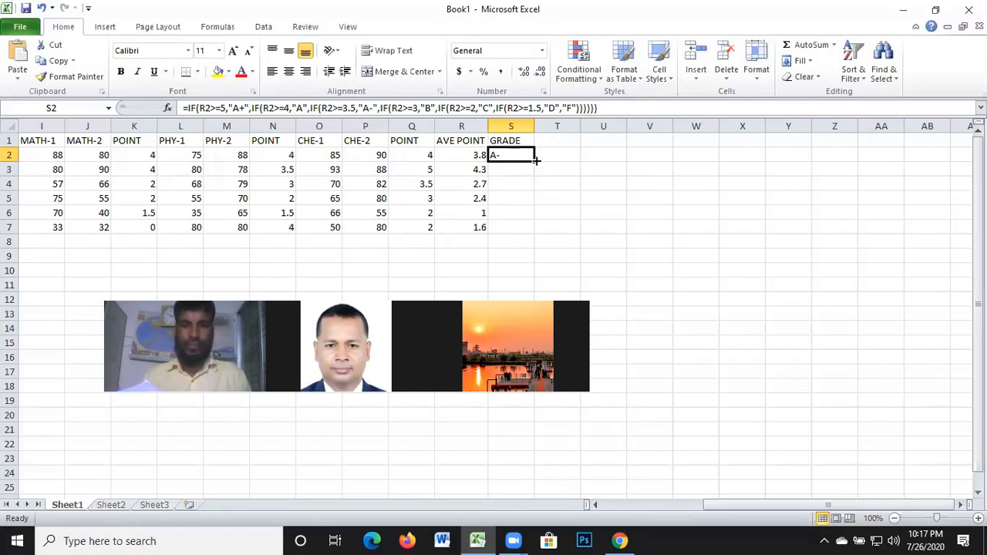
drag(532, 160, 536, 232)
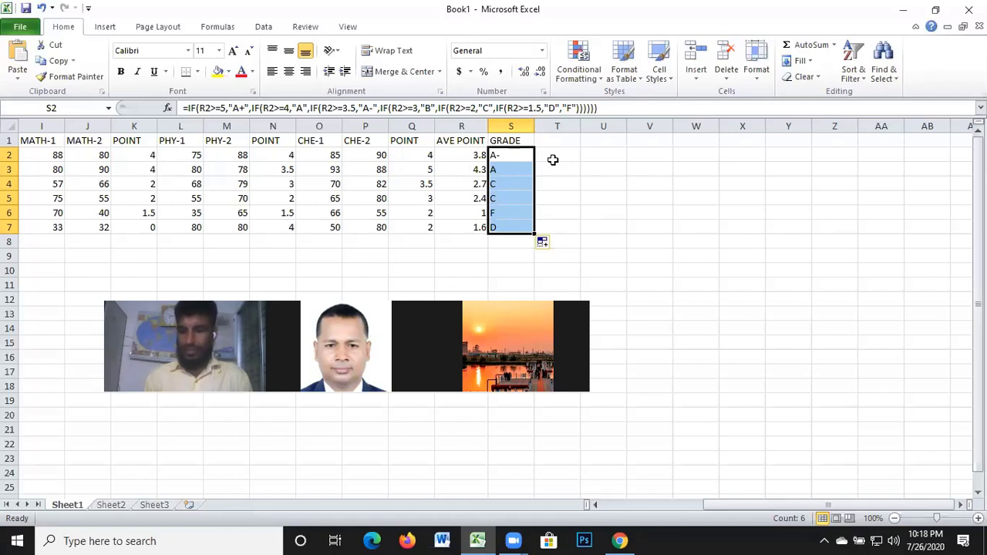
click(550, 139)
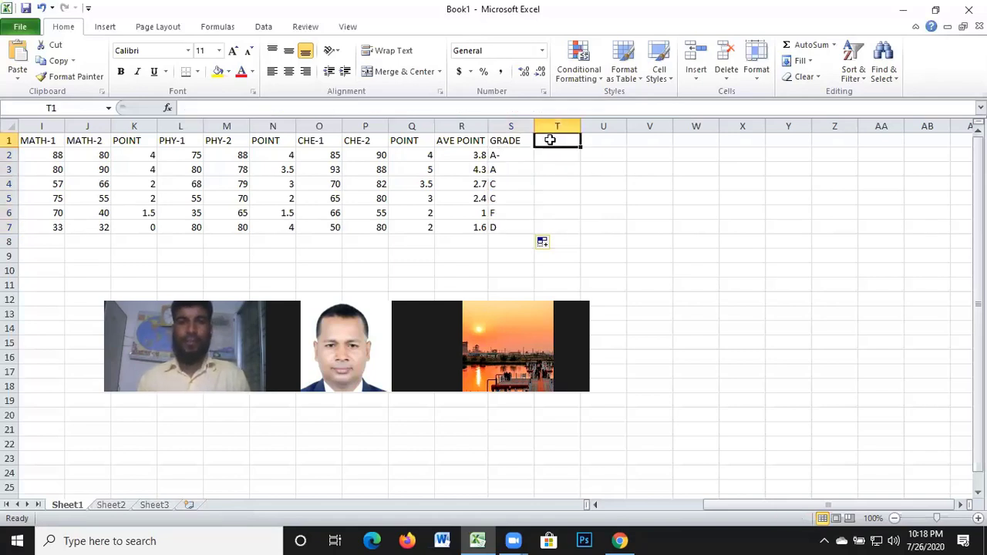
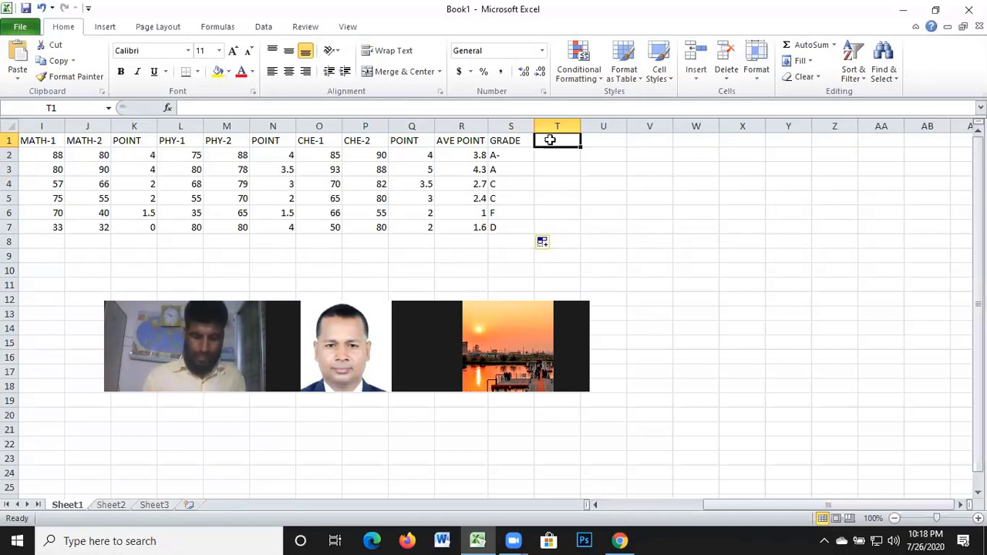
Enter the heading P/F in cell T1 beside the GRADE column
text(P/)
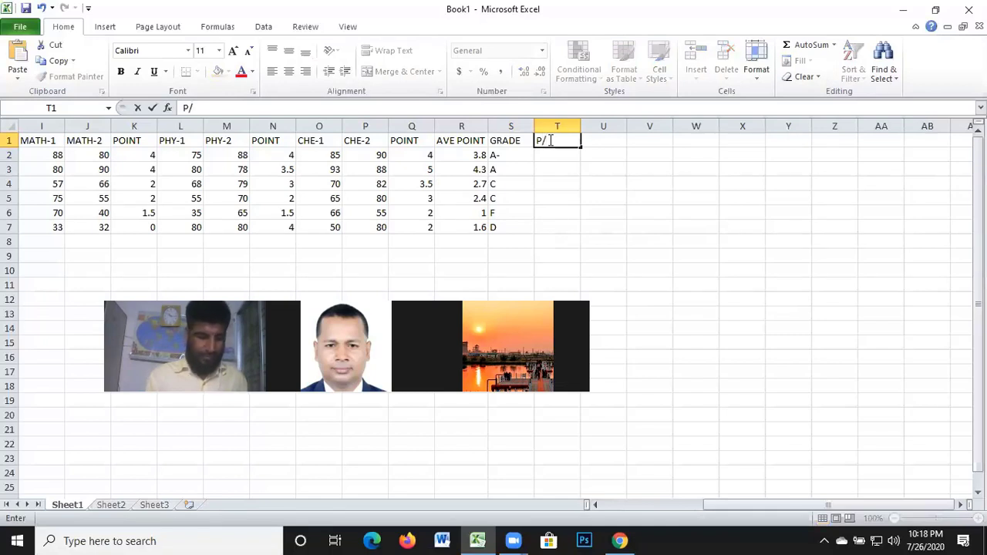
text(F)
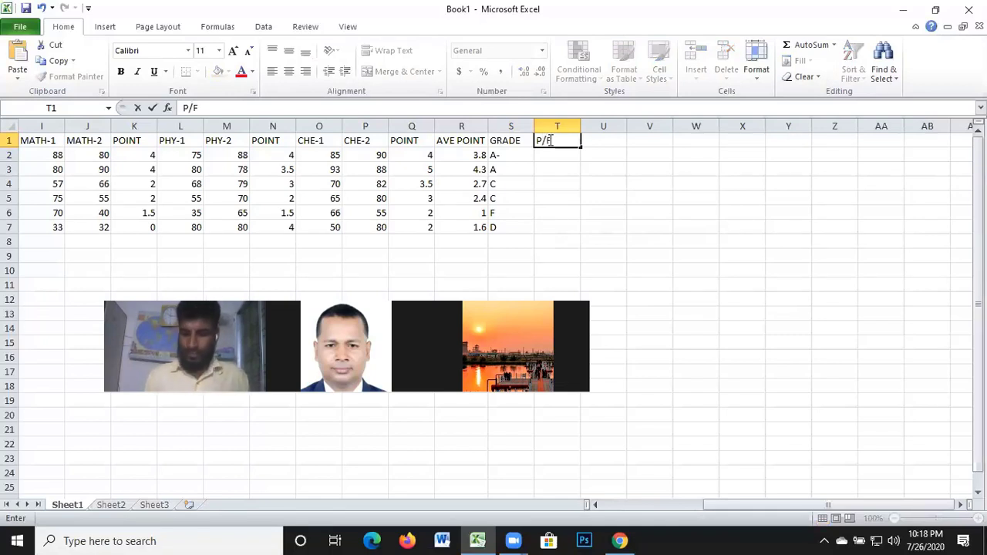
key(Return)
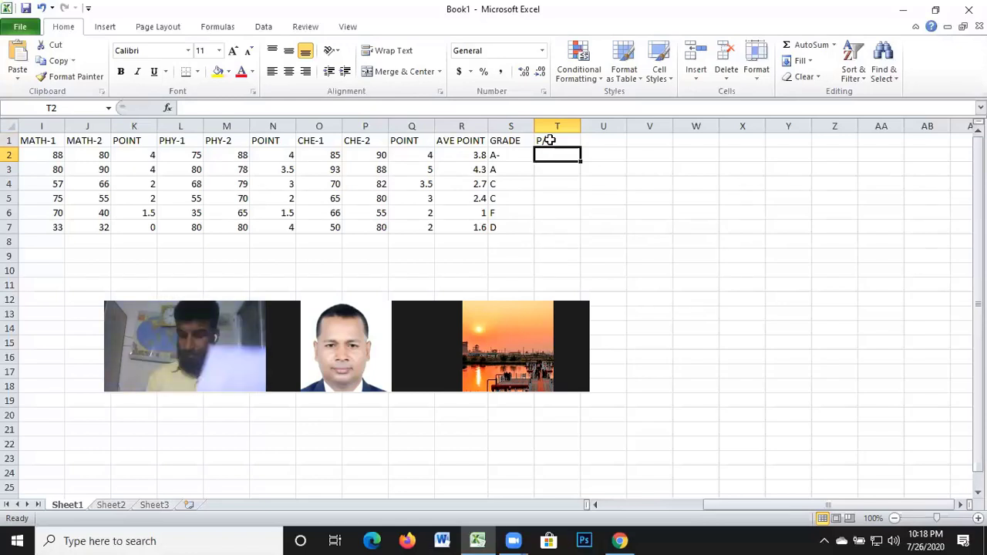
Begin the T2 formula with =IF(MIN(
text(=)
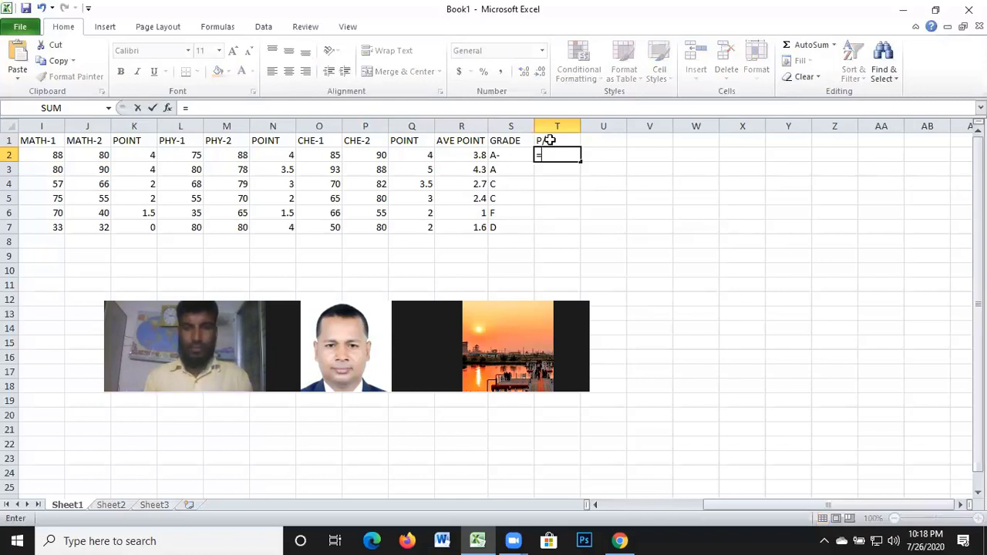
text(I)
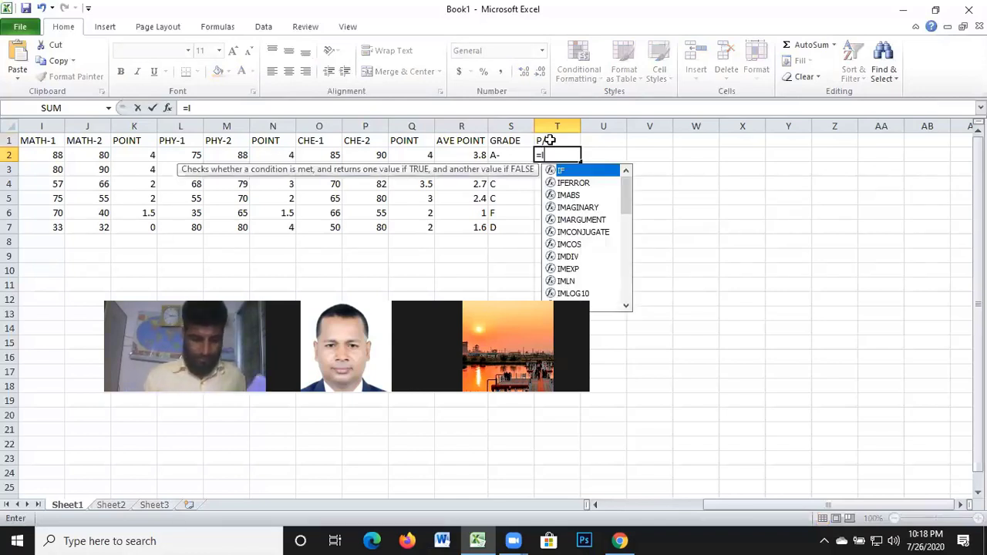
text(F)
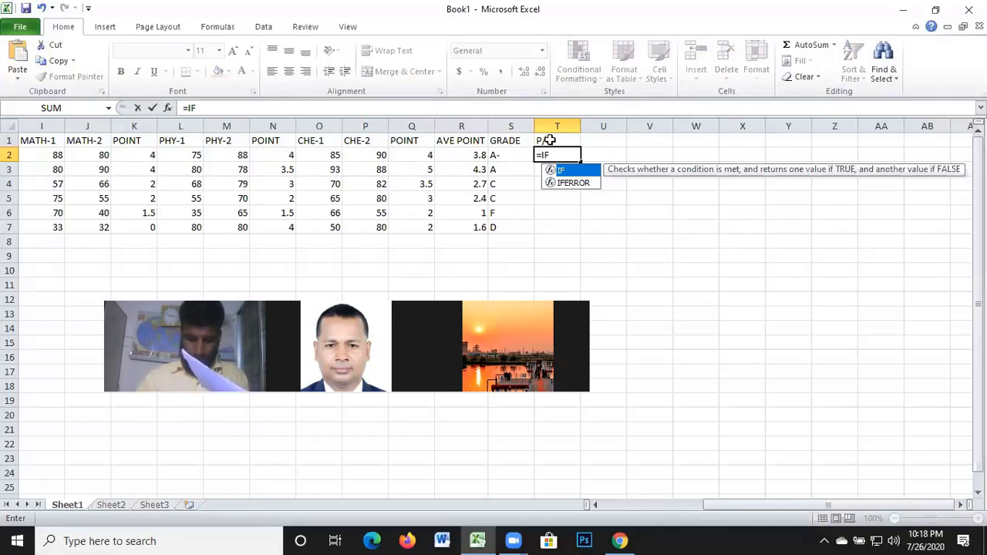
text(()
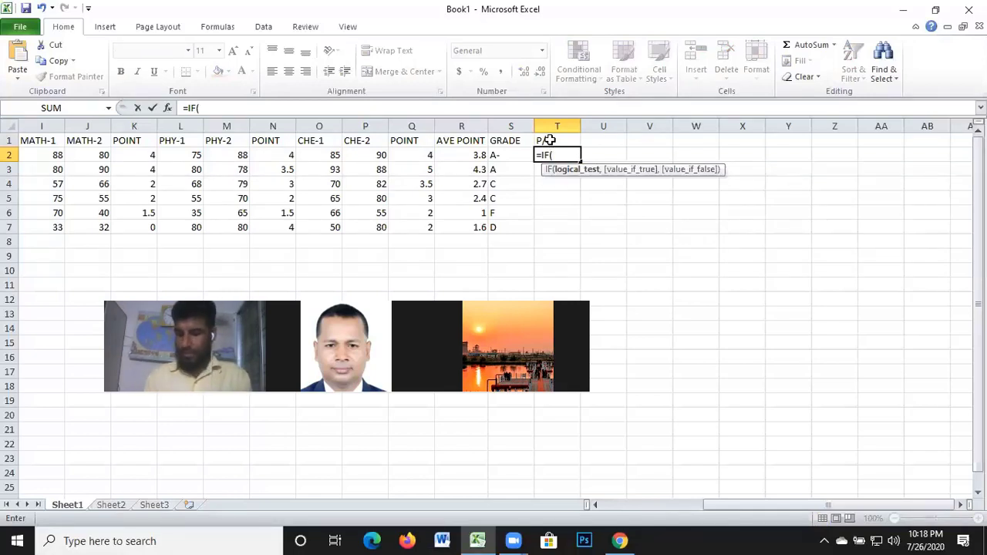
text(MI)
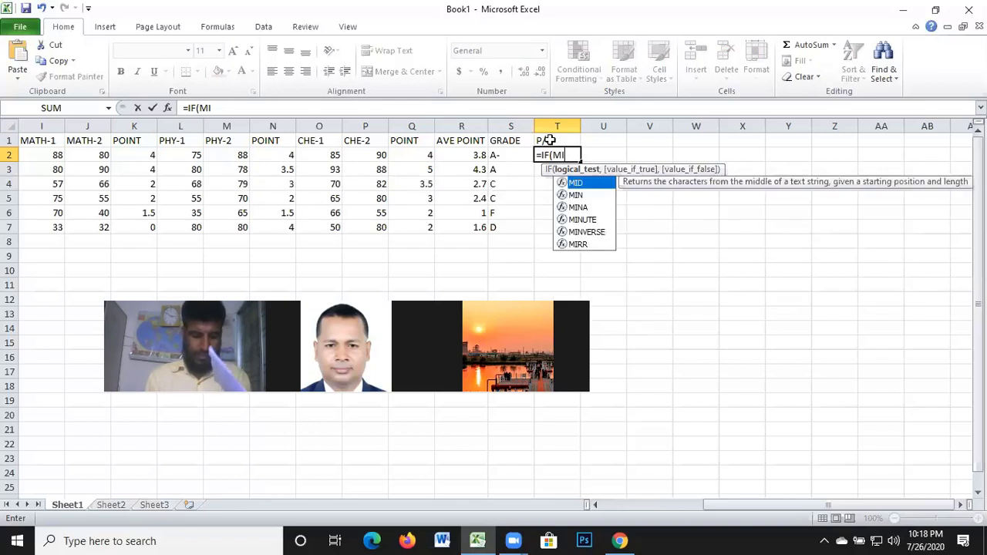
text(N)
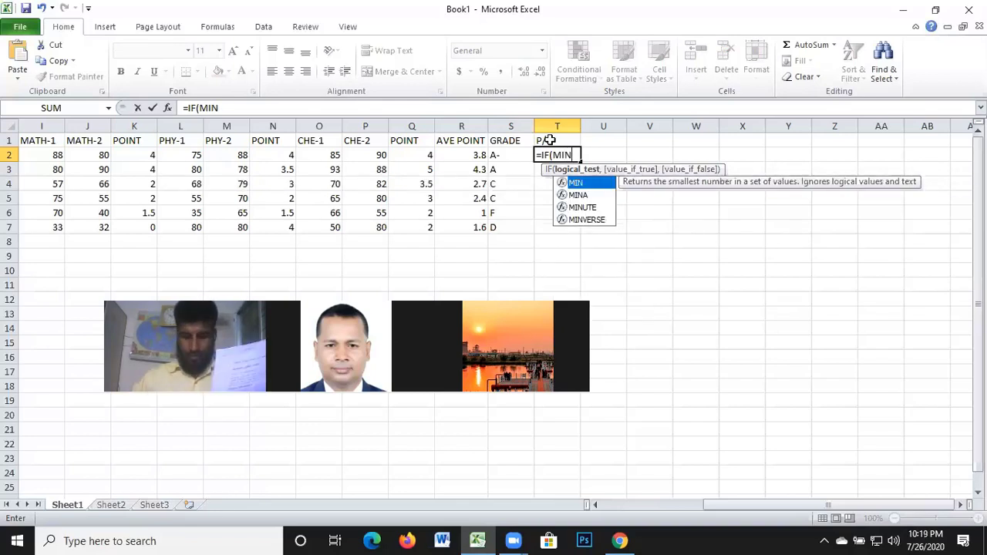
text(()
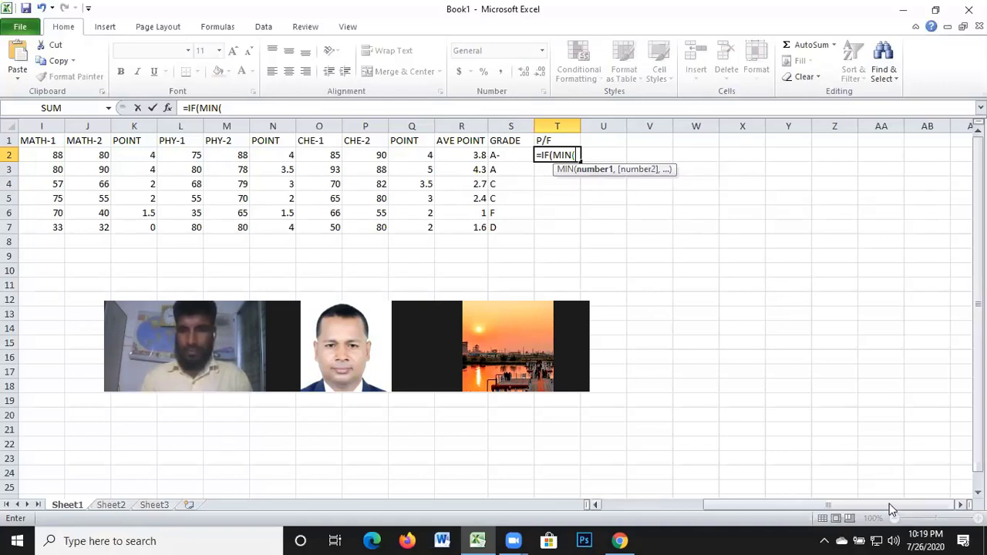
Add the BANG-1 and BANG-2 marks C2 and D2 as MIN arguments
drag(893, 505, 813, 506)
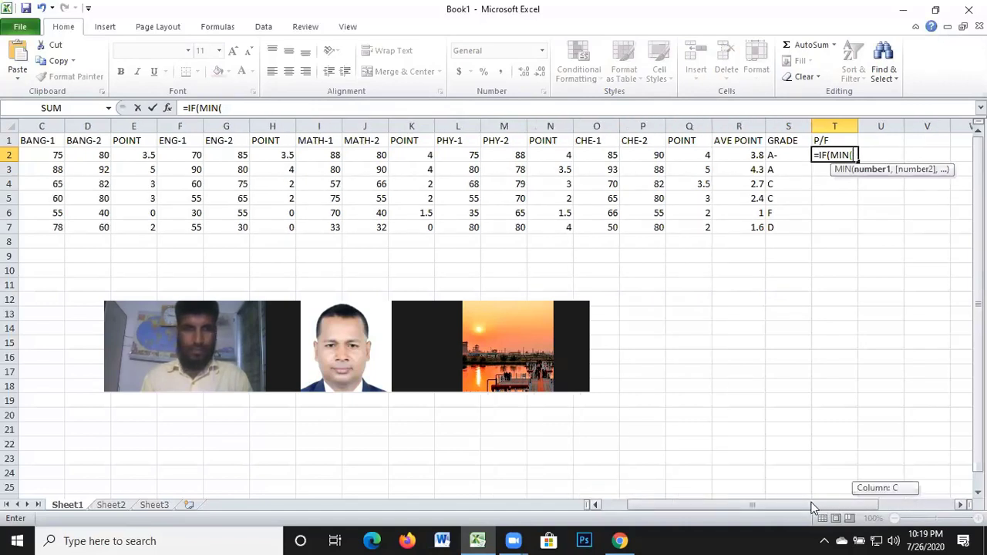
drag(814, 508, 782, 505)
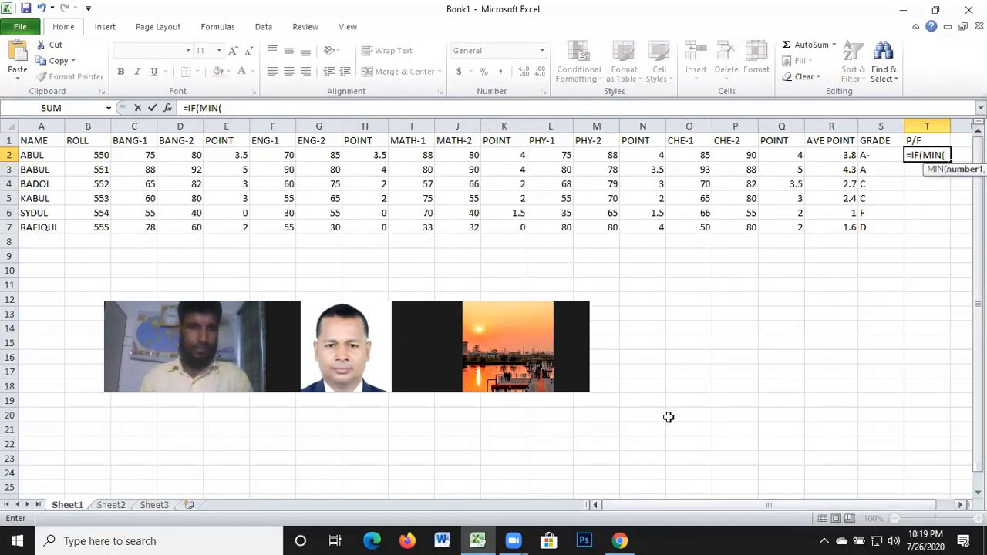
click(145, 155)
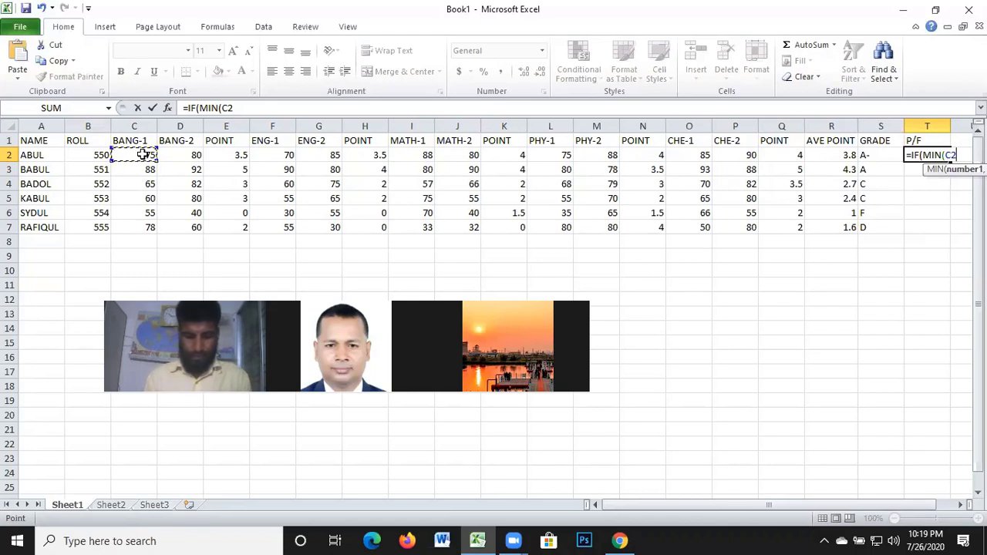
text(,)
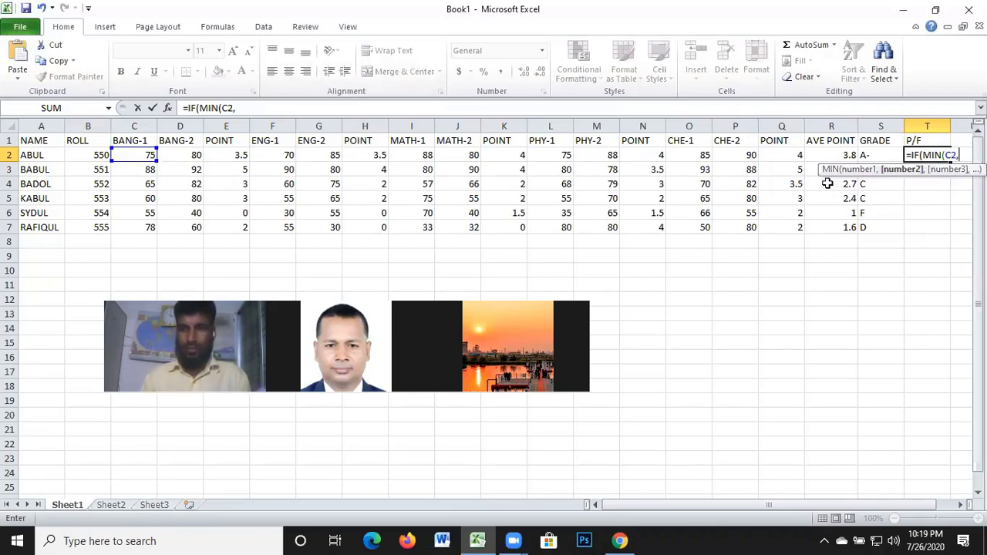
click(188, 155)
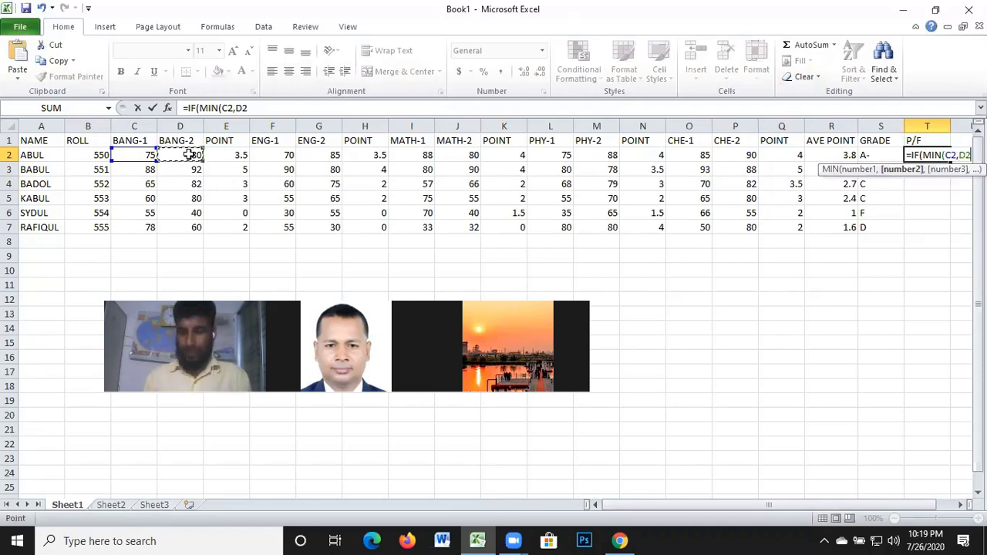
text(,)
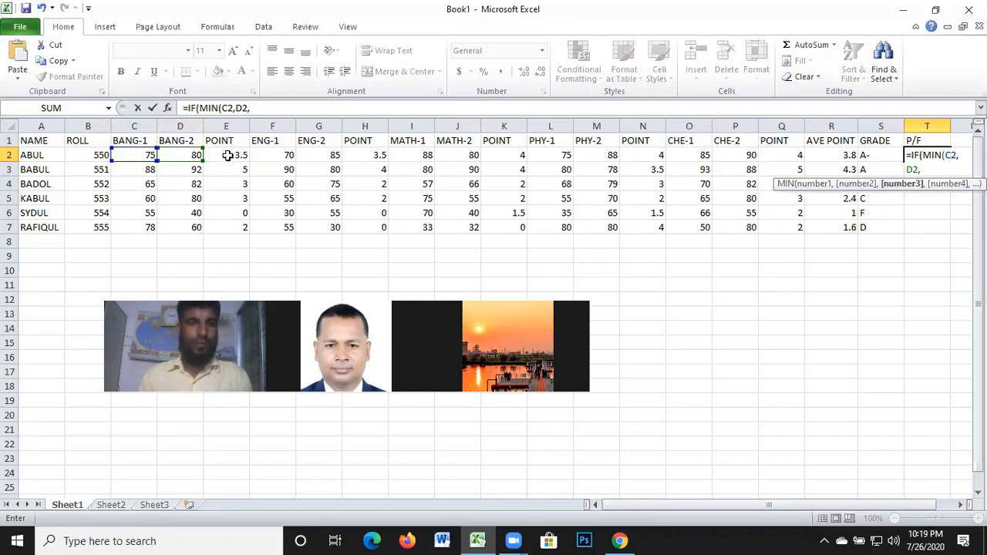
Add the ENG and MATH marks F2, G2, I2 and J2 to MIN
click(228, 155)
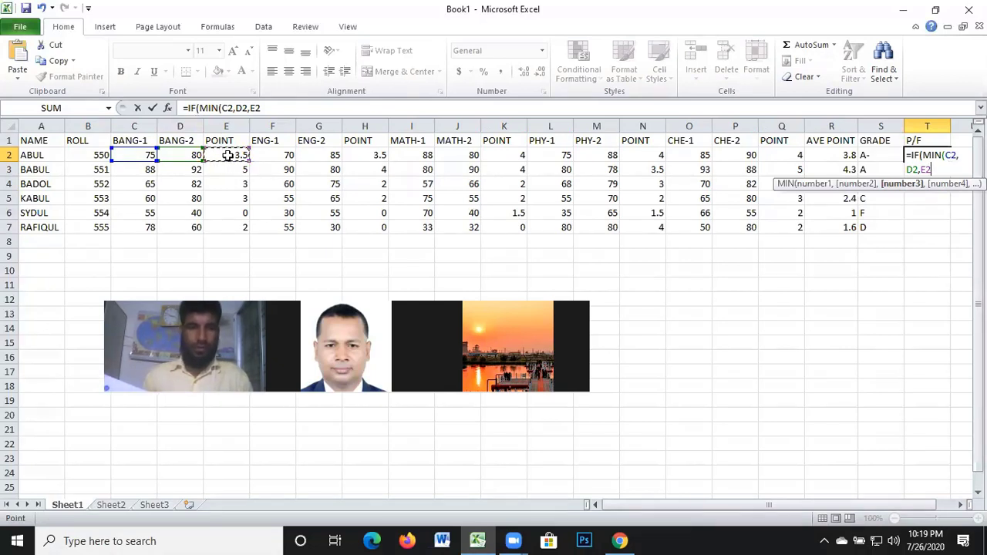
click(279, 155)
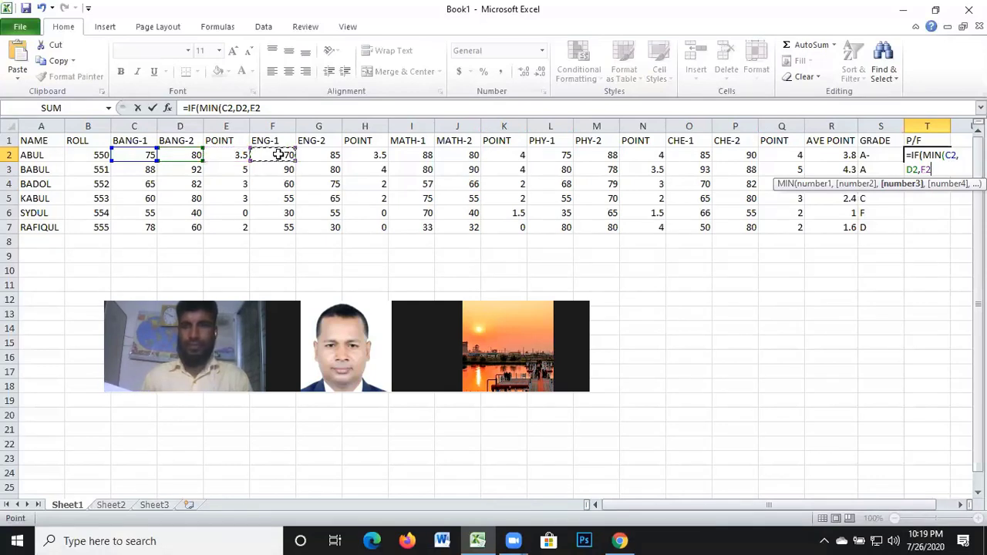
text(,)
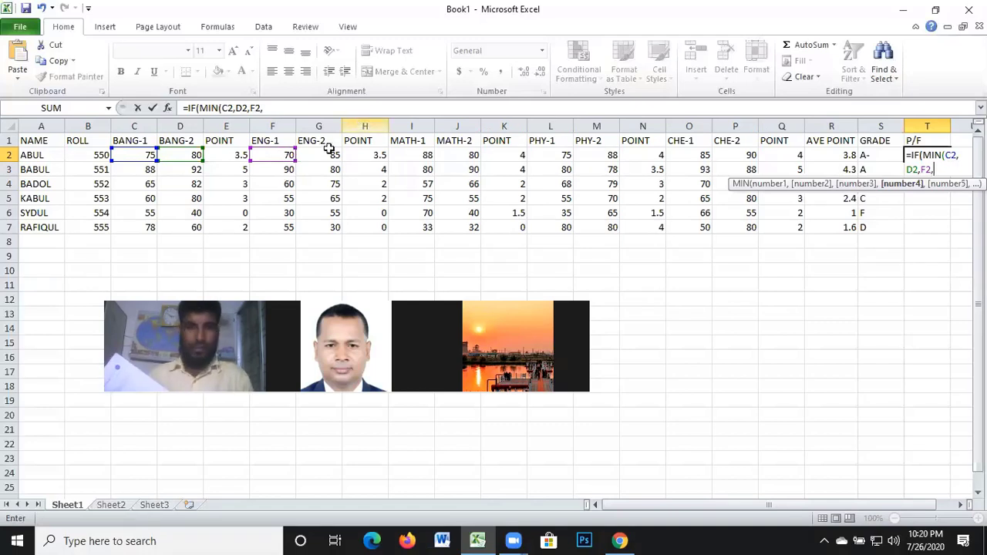
click(328, 156)
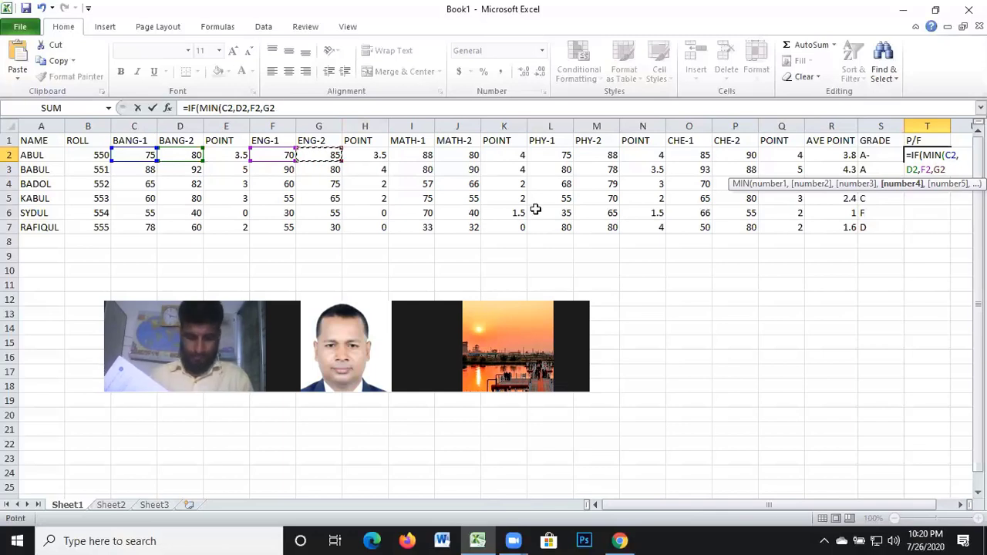
text(,)
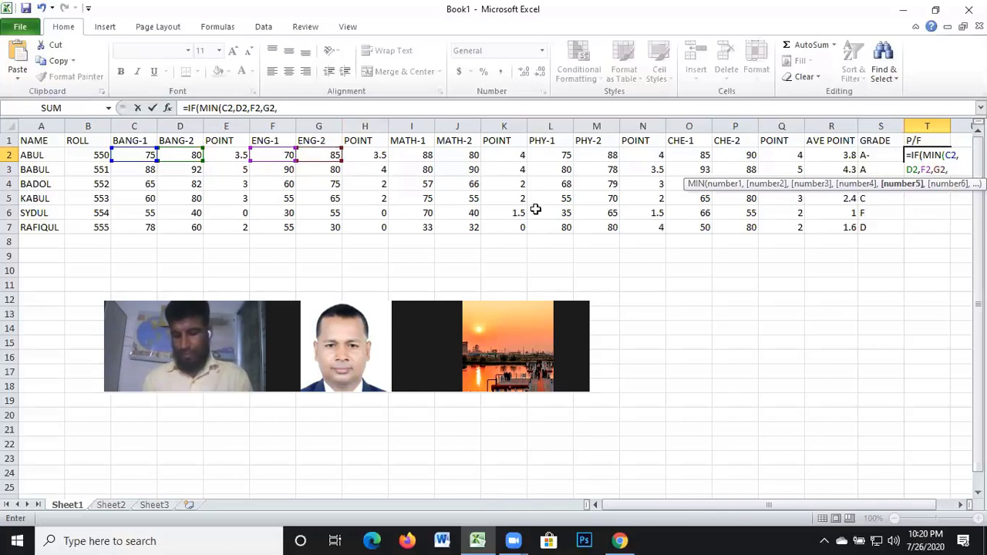
click(426, 156)
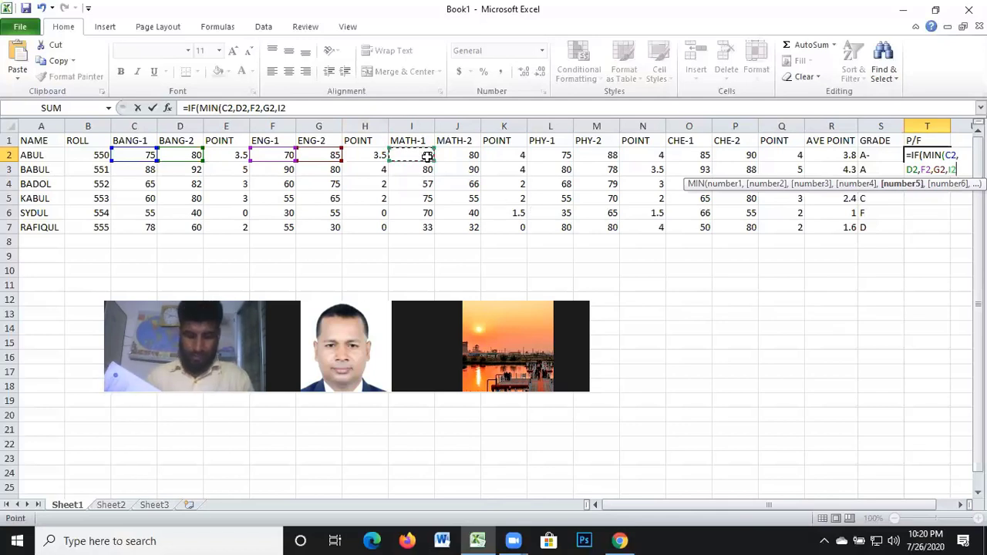
text(,)
click(472, 156)
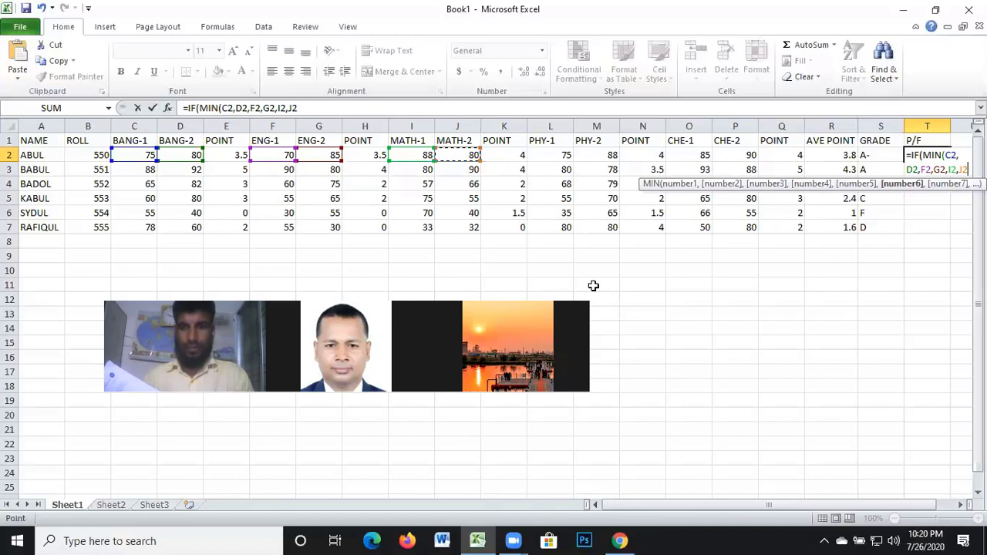
Add the PHY and CHE marks L2, M2, O2 and P2 to MIN, removing the trailing comma
drag(692, 506, 700, 507)
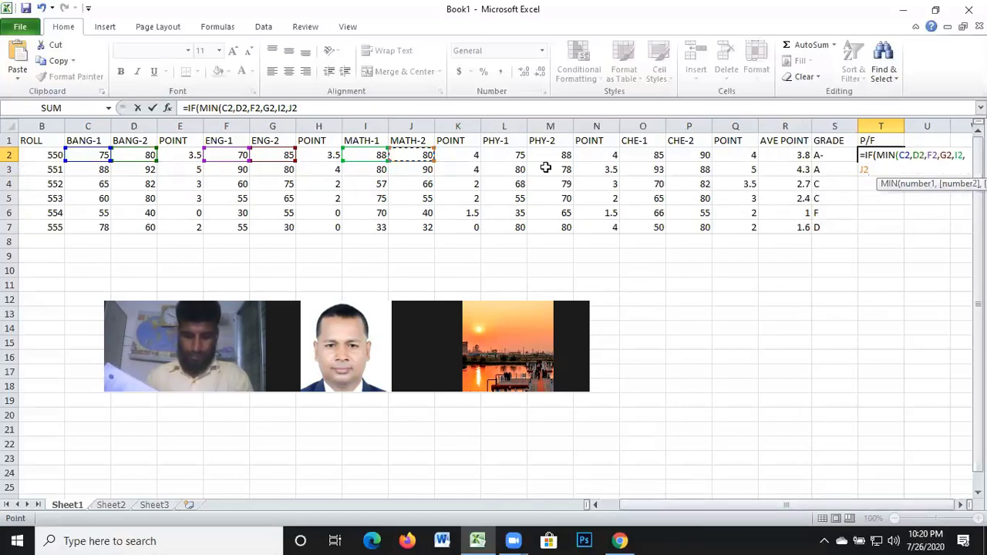
text(,)
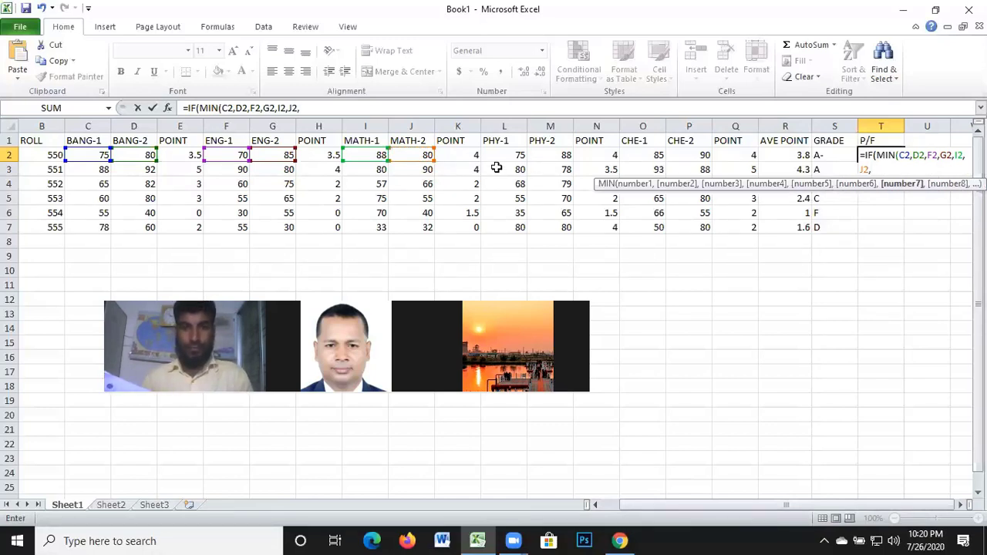
click(510, 156)
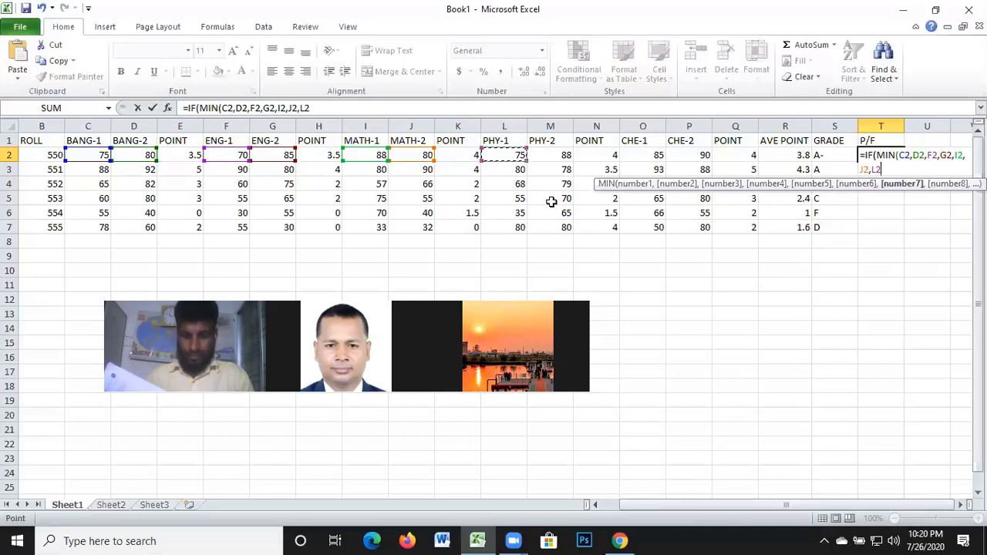
text(,)
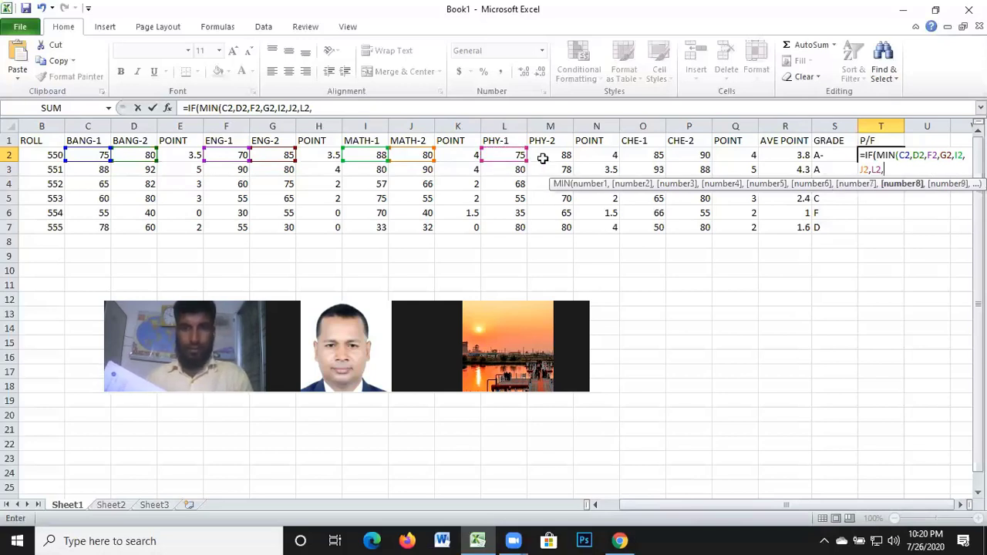
click(555, 155)
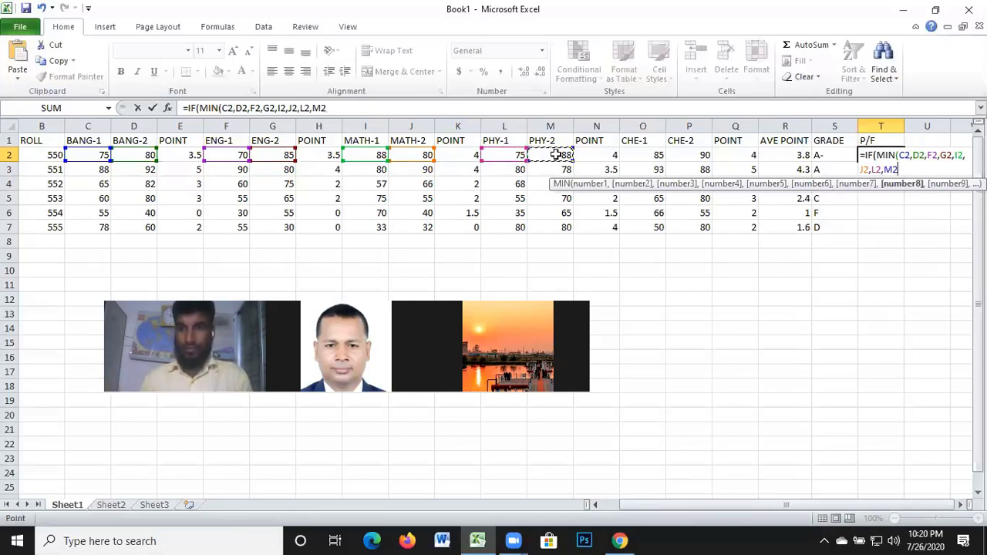
text(,)
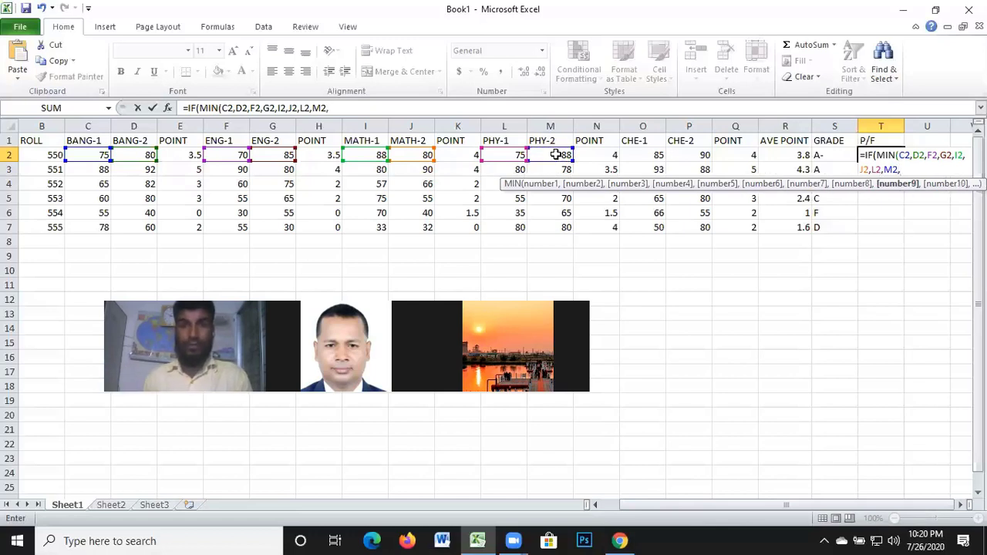
click(622, 539)
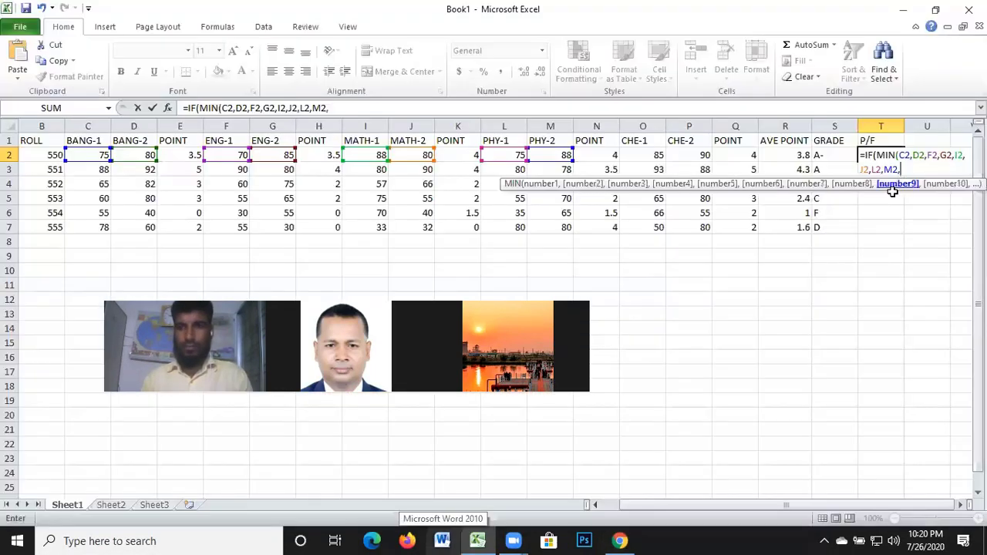
click(646, 155)
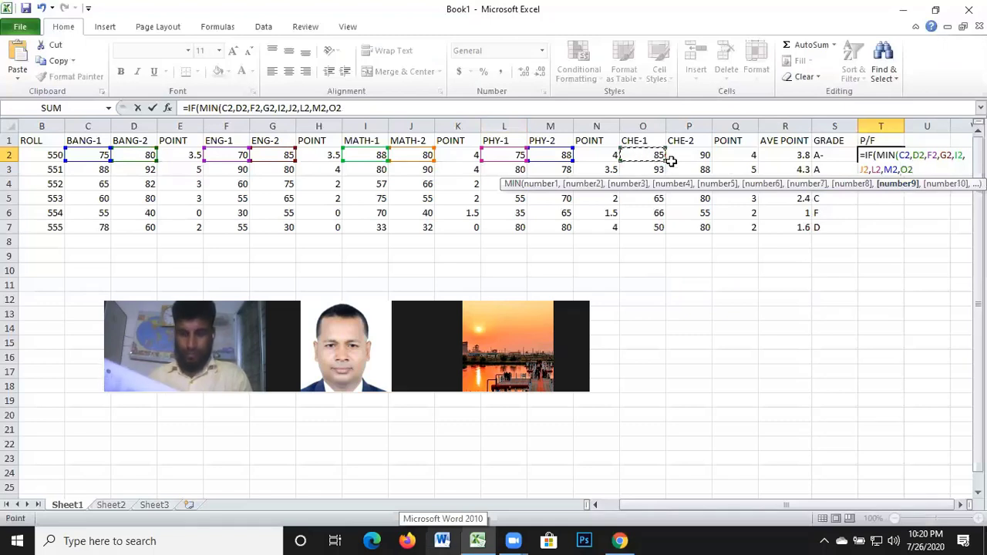
text(,)
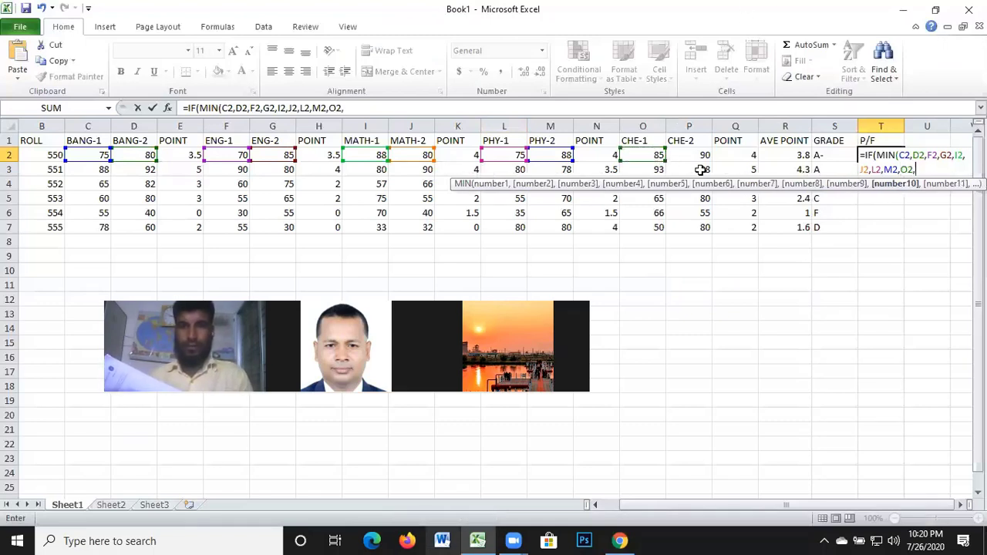
click(700, 156)
text(,)
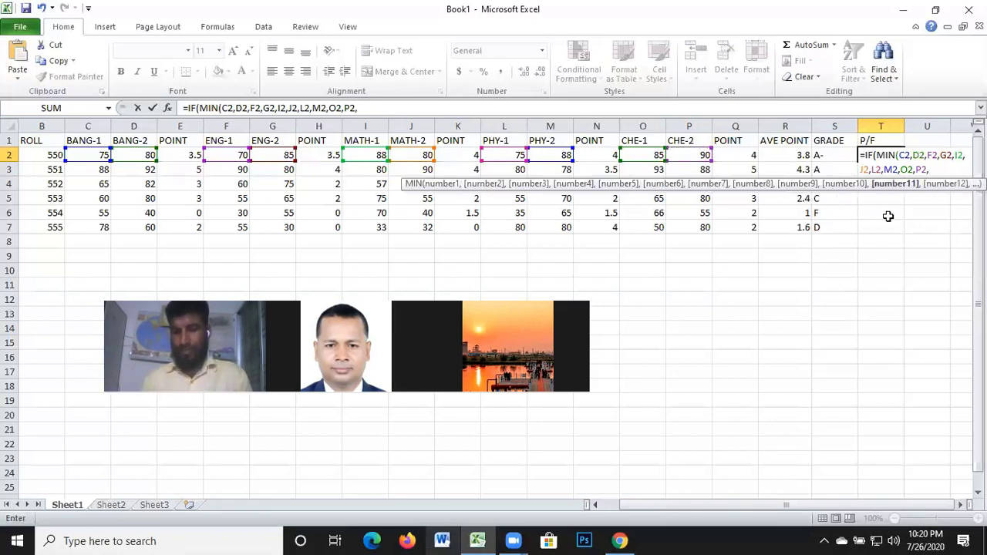
key(BackSpace)
text())
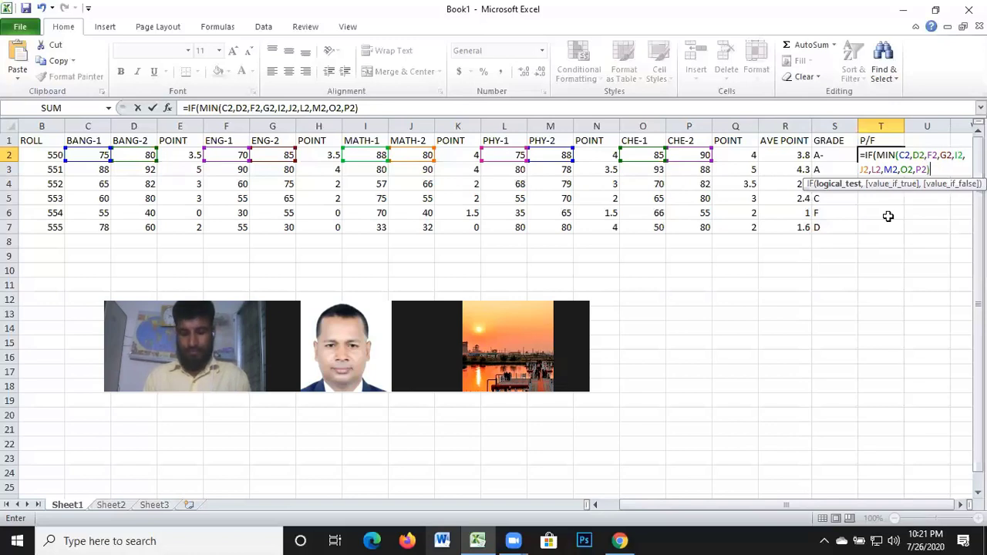
Finish the IF with >=33, returning "PASS" or "FAIL"
text(>=)
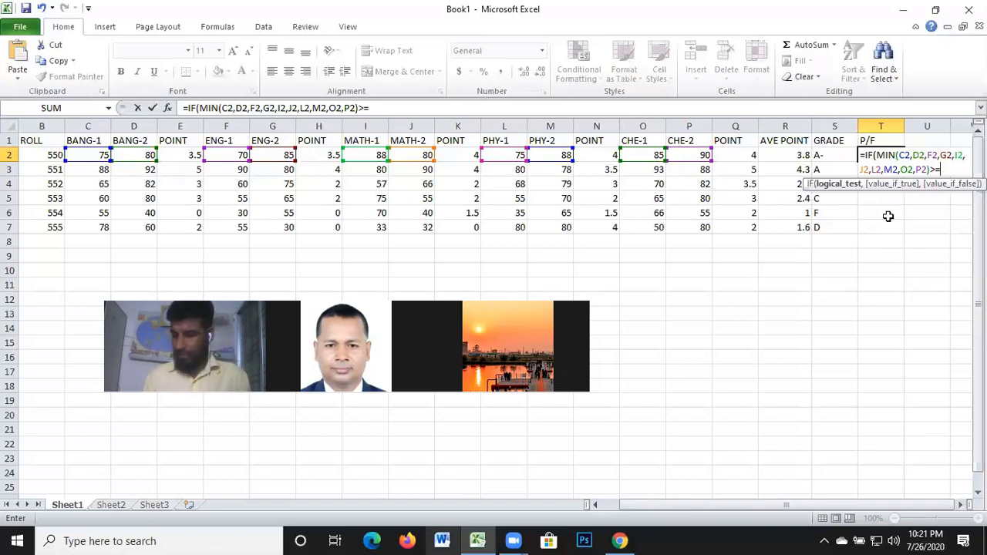
text(33)
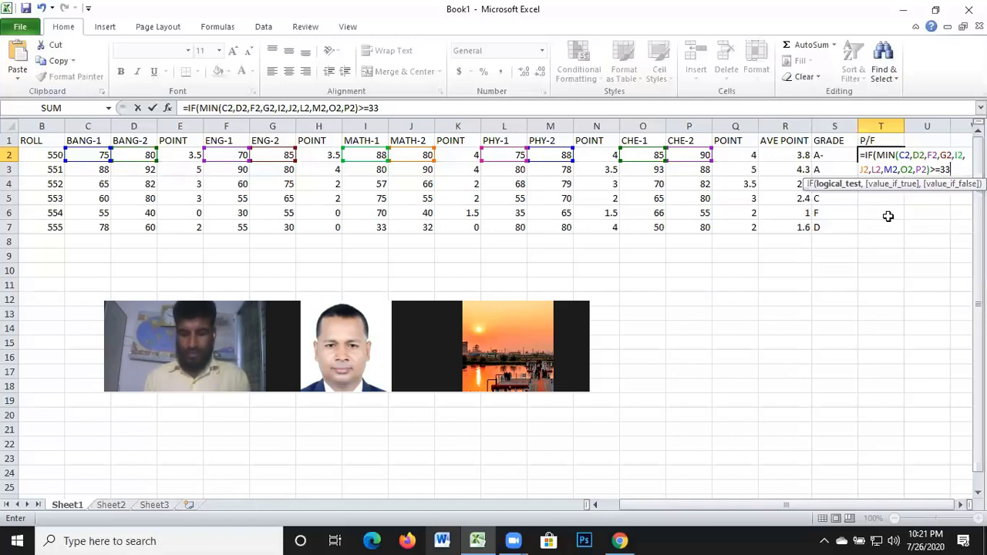
text(,)
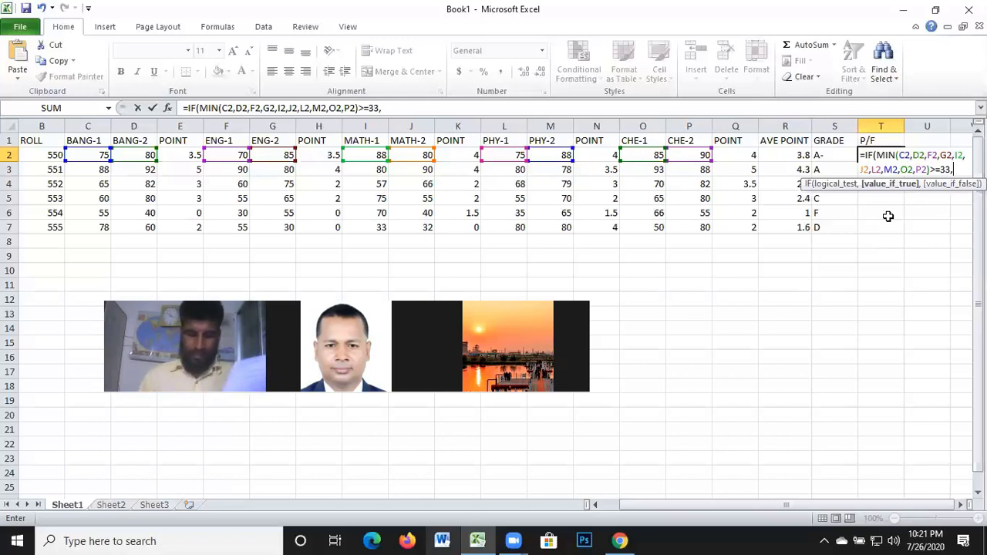
text(")
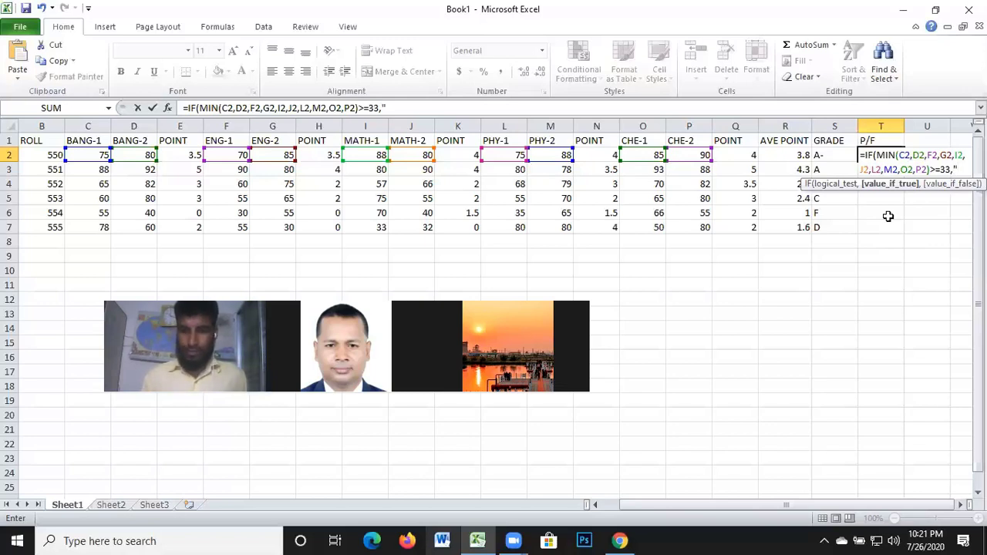
text(PAS)
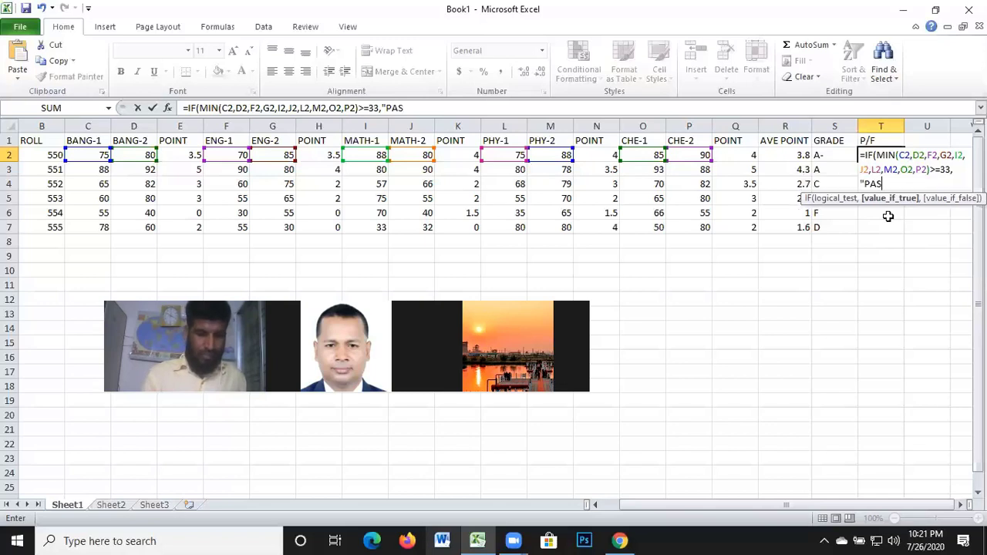
text(S")
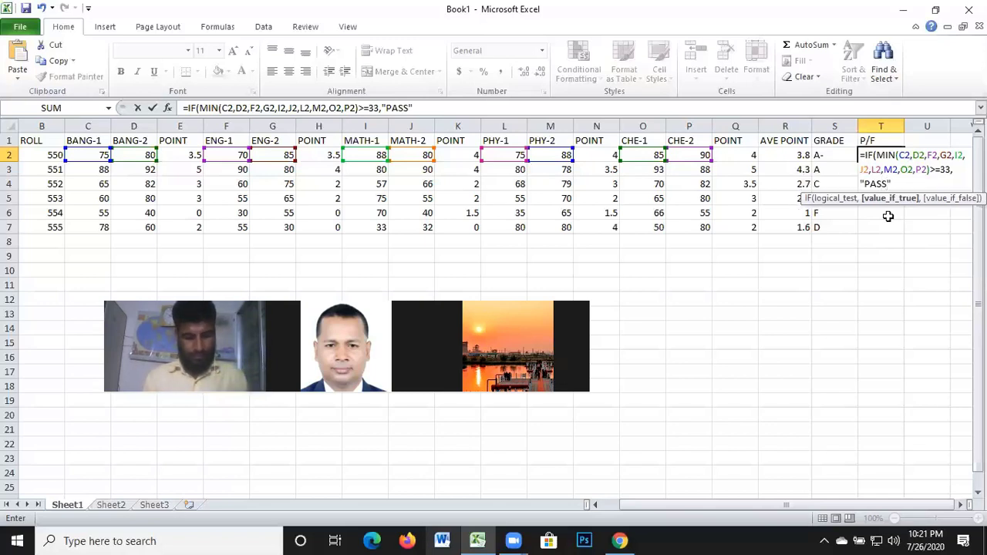
text(,")
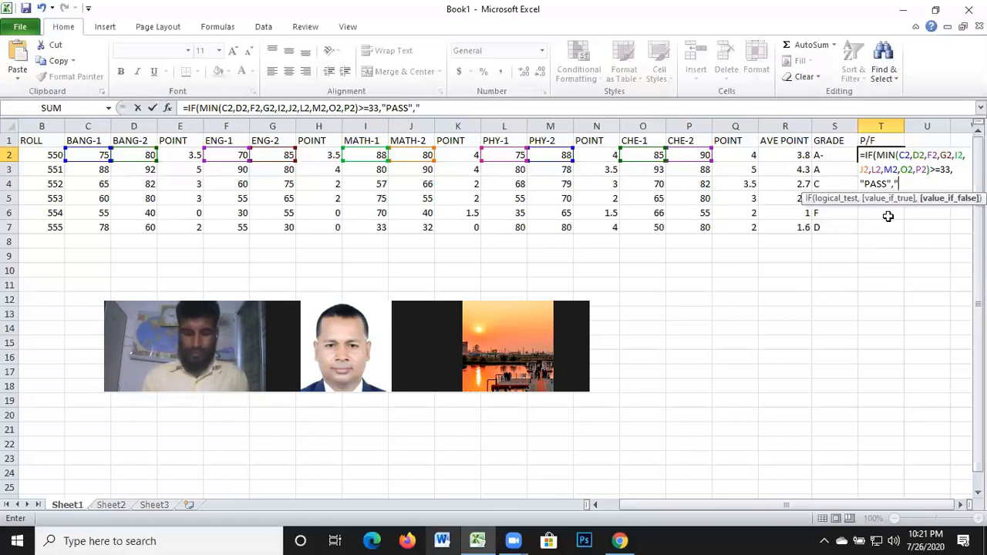
text(FA)
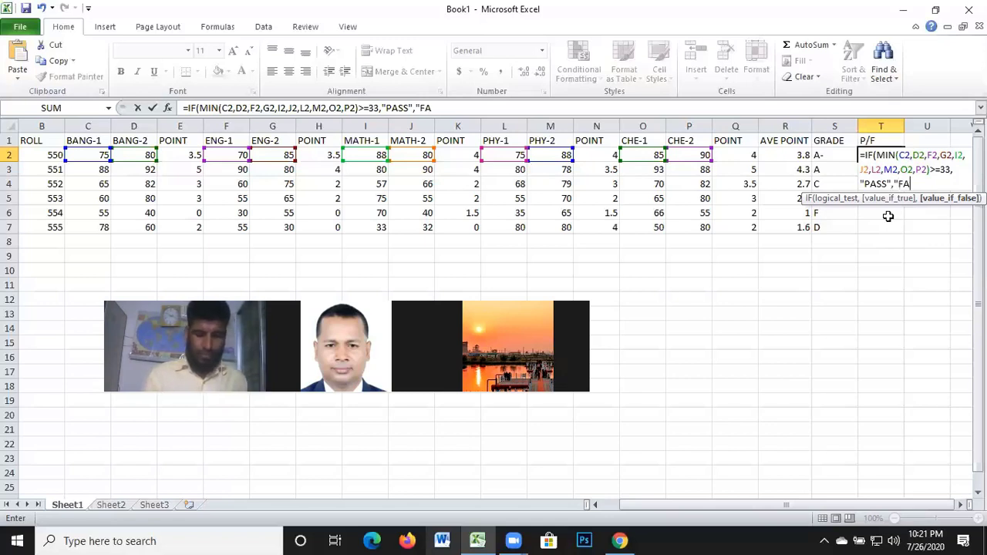
text(IL)
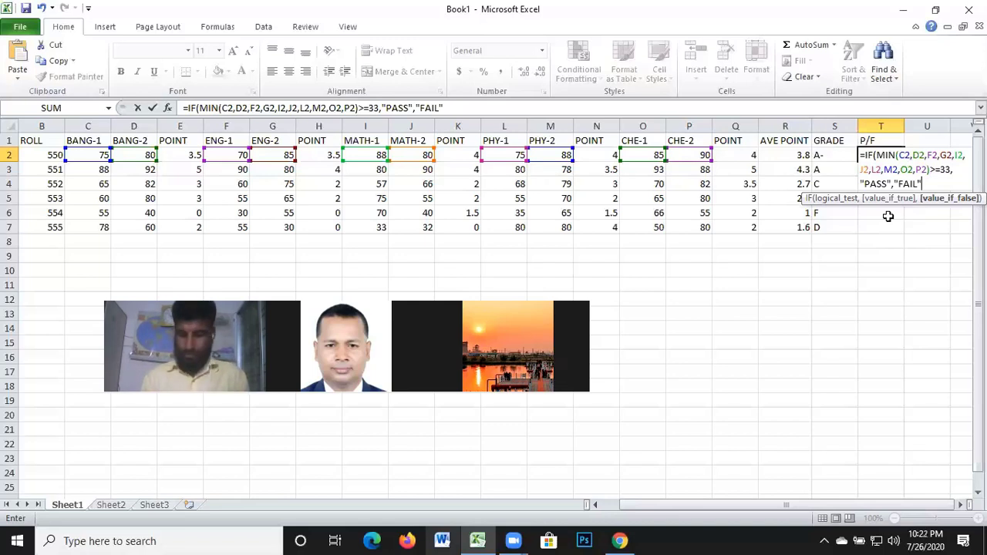
key(Right)
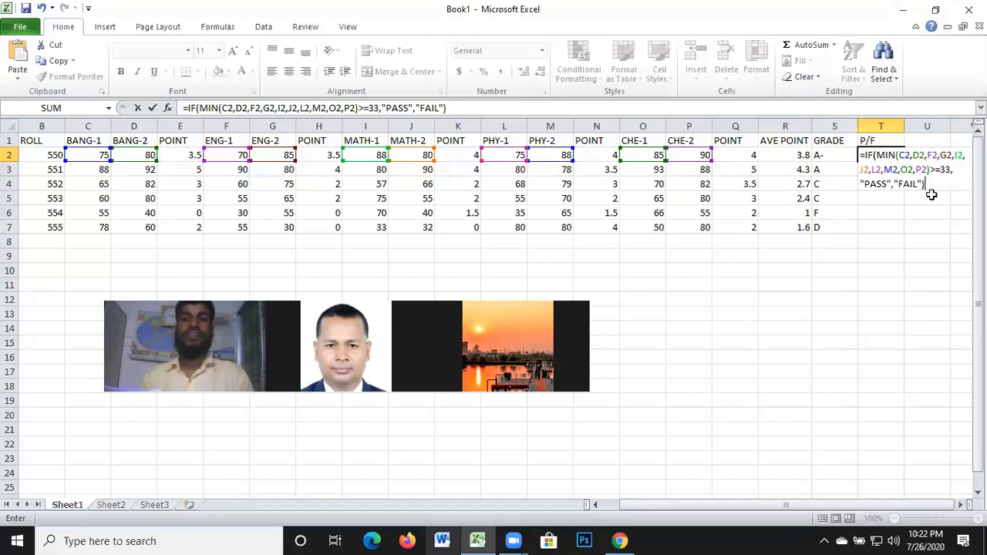
Enter the T2 formula, fill it down to T7, and check the formulas in T7 and T2
key(Return)
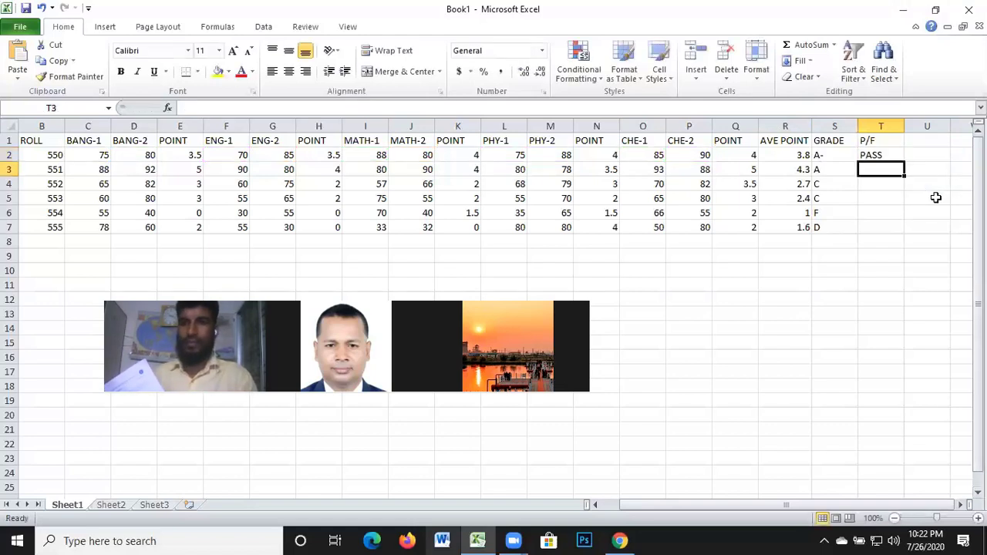
click(876, 157)
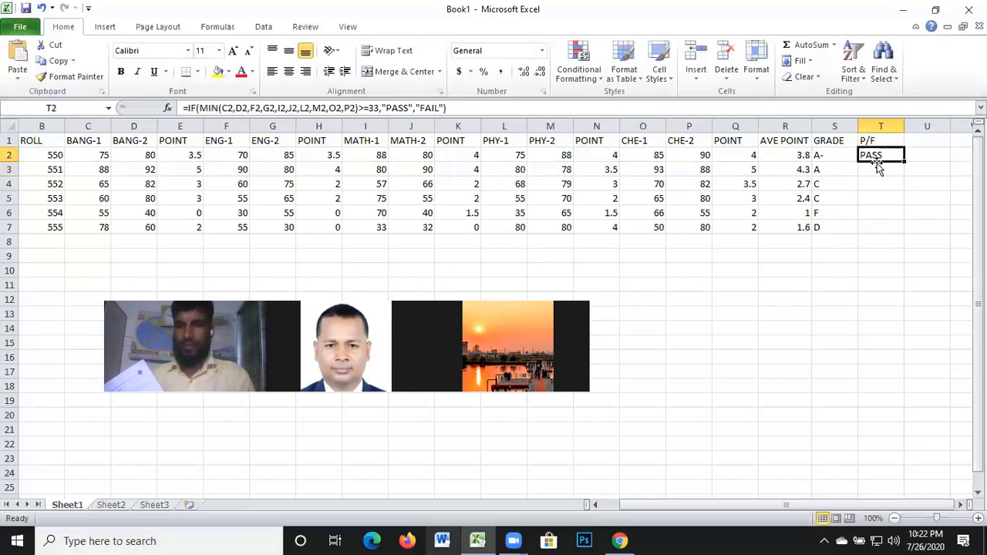
drag(904, 161, 913, 229)
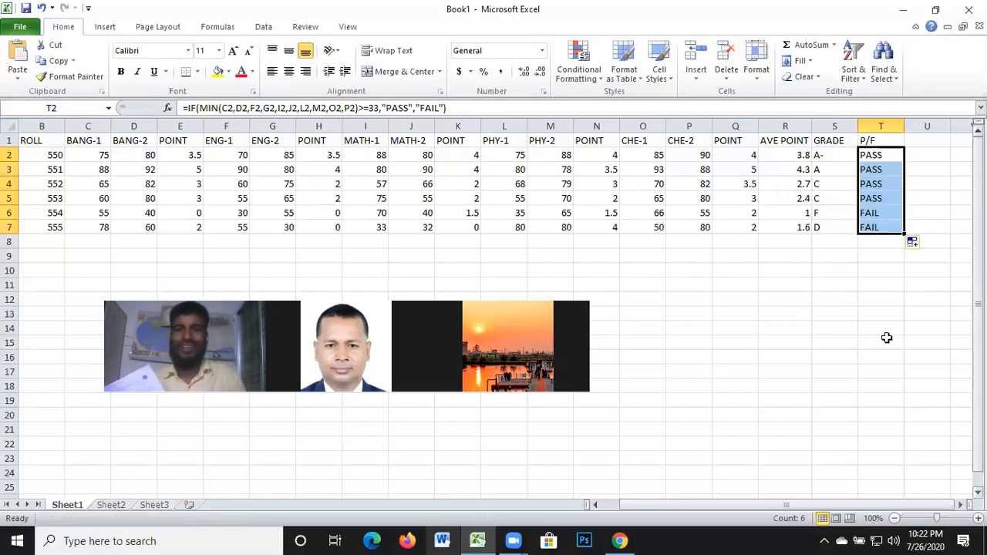
click(883, 282)
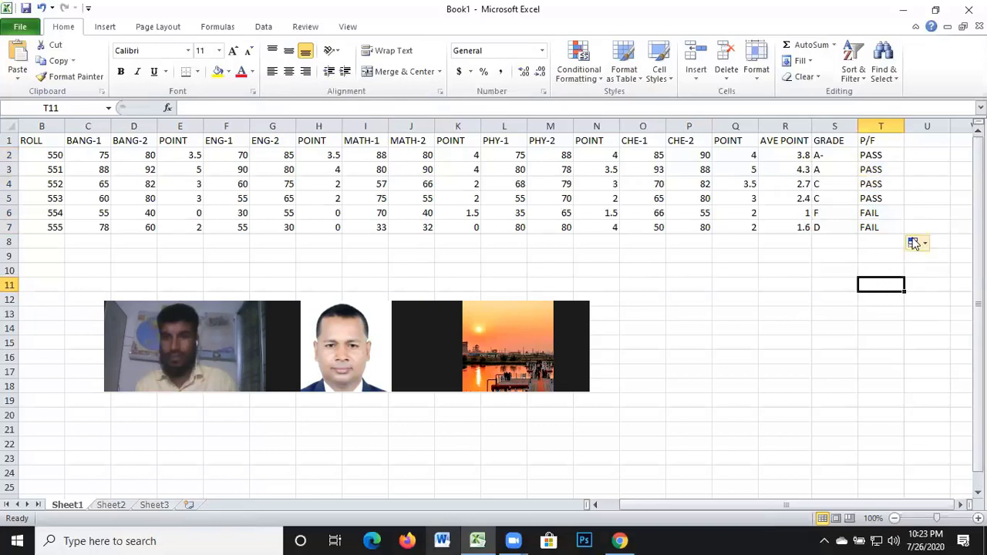
click(873, 228)
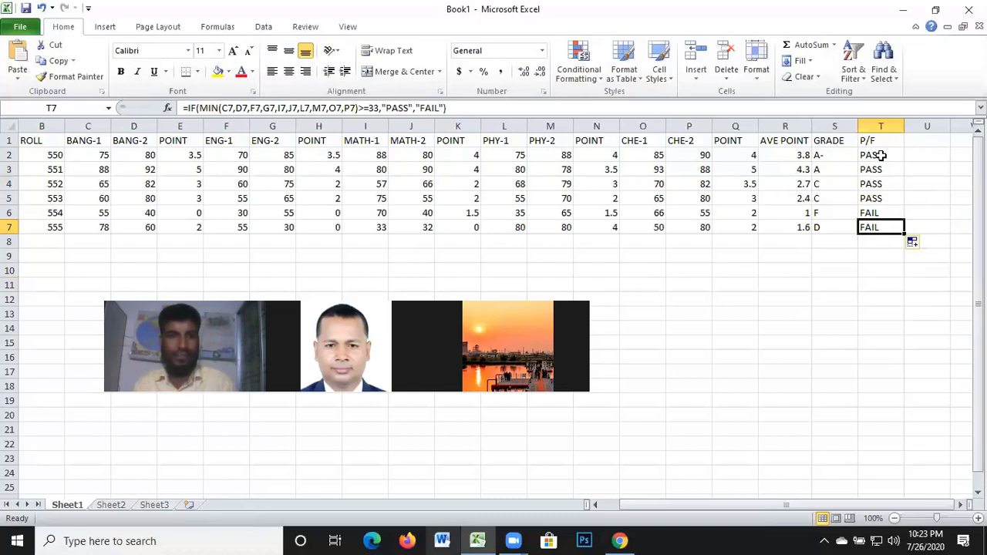
click(876, 155)
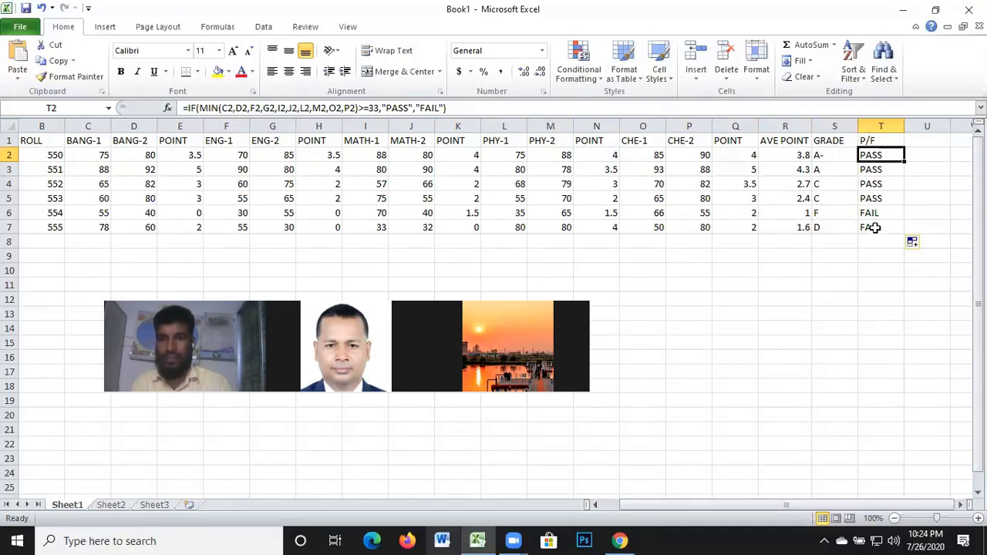
click(873, 226)
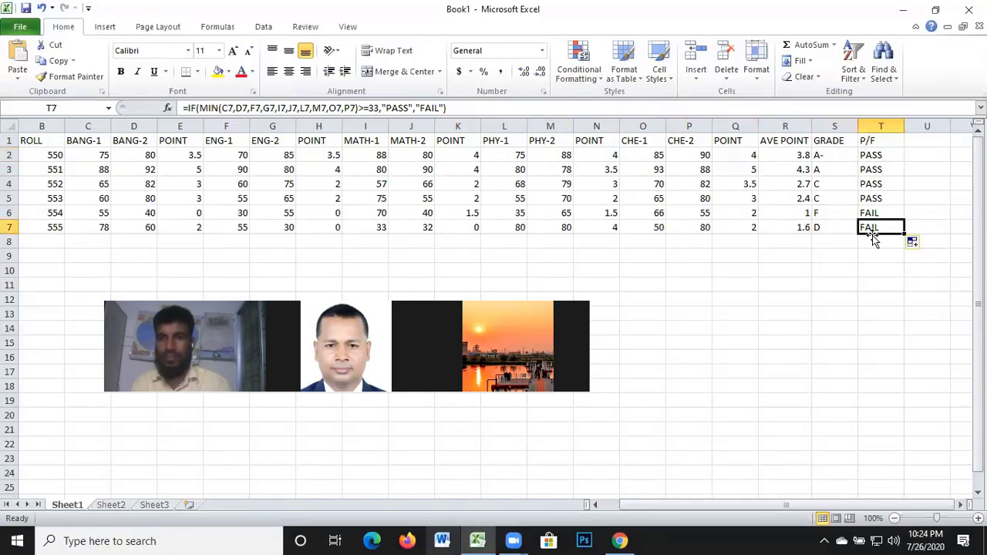
click(879, 157)
mouse_move(905, 162)
mouse_down()
mouse_move(907, 239)
mouse_move(894, 239)
mouse_up()
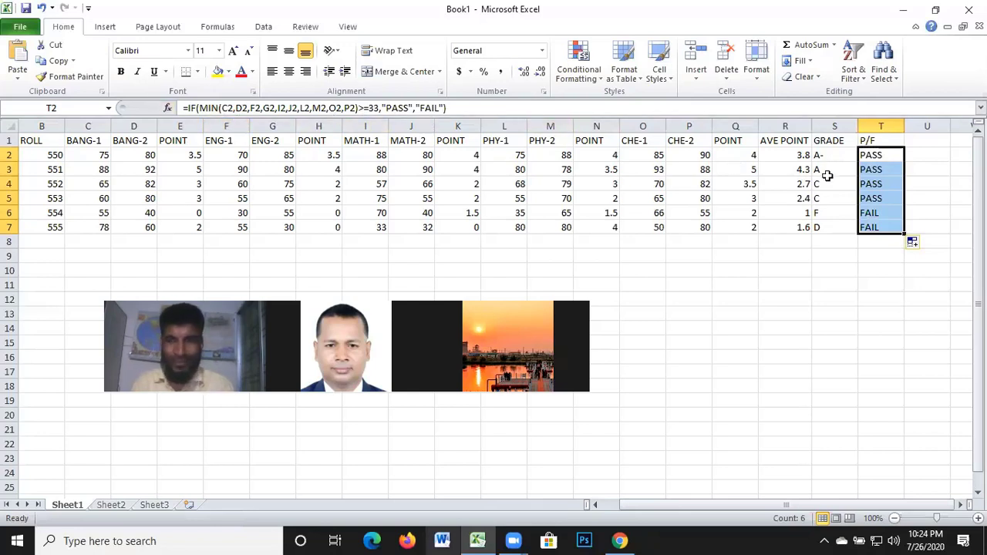
click(894, 155)
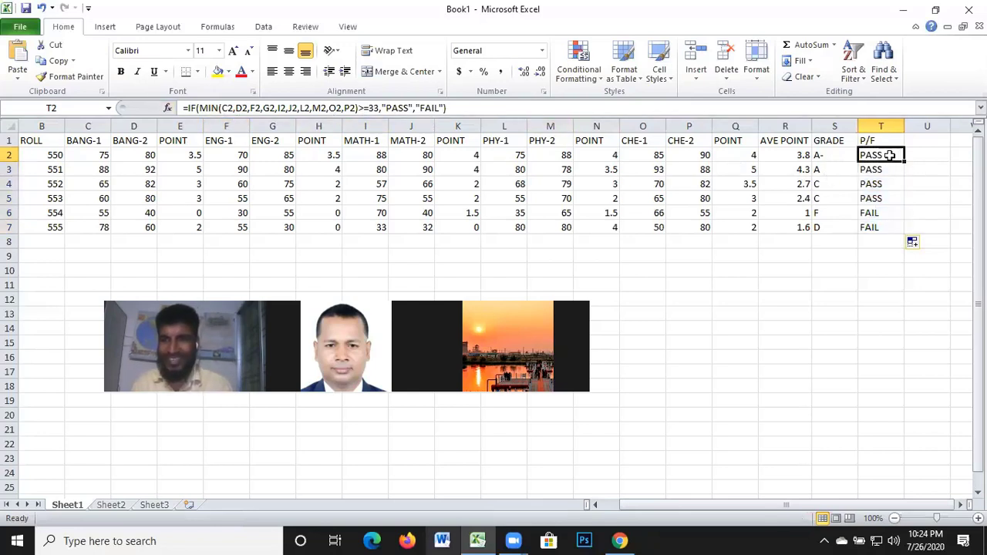
click(870, 231)
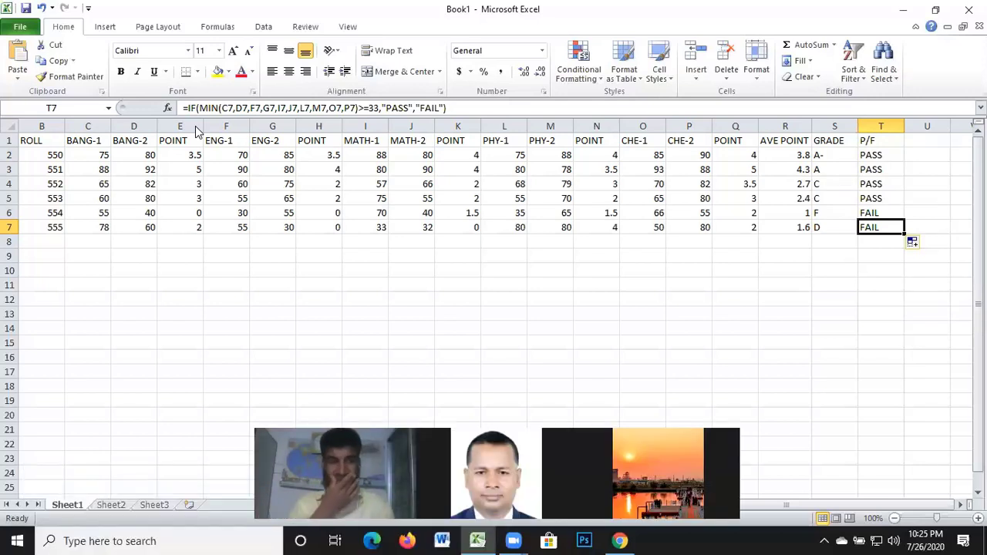
click(205, 357)
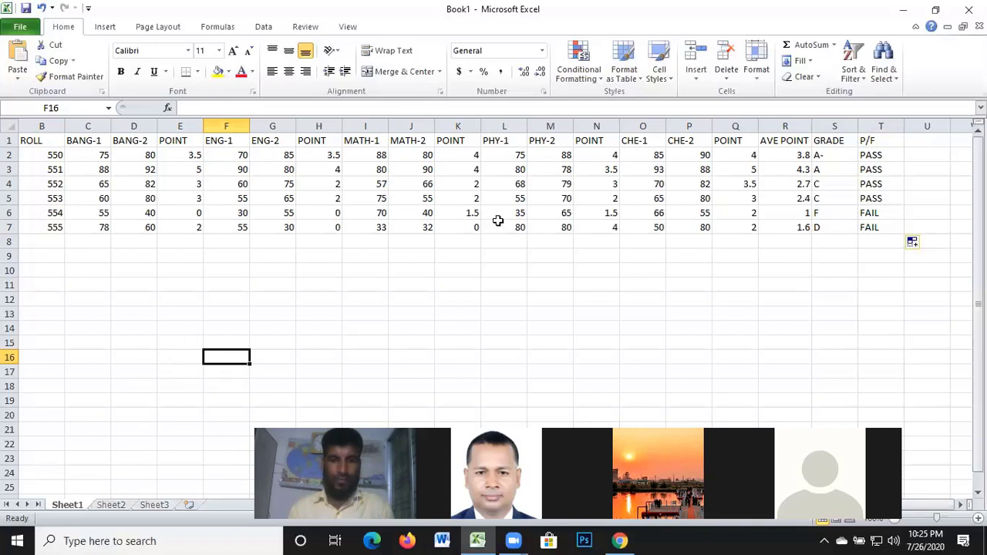
scroll(961, 507, right, 1)
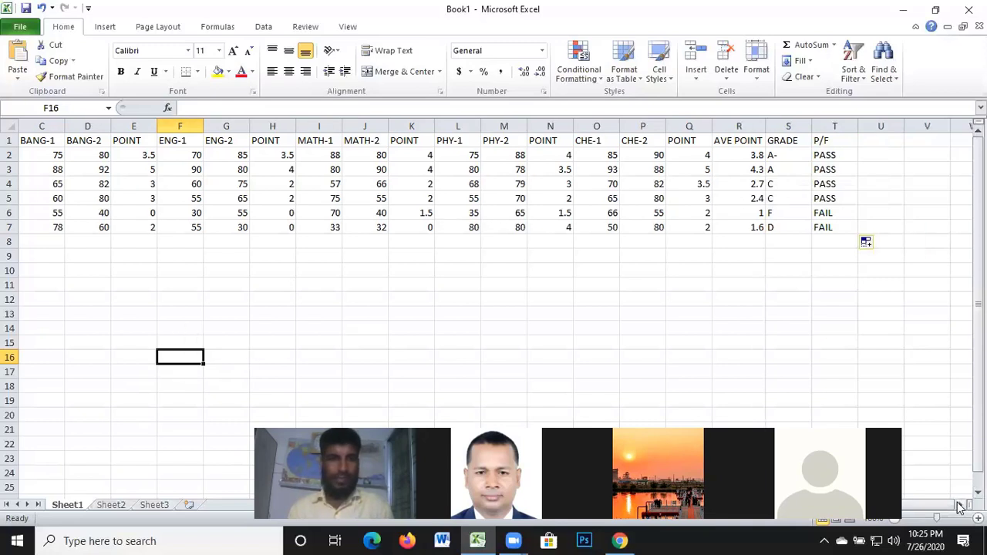
scroll(961, 506, right, 2)
scroll(960, 506, right, 1)
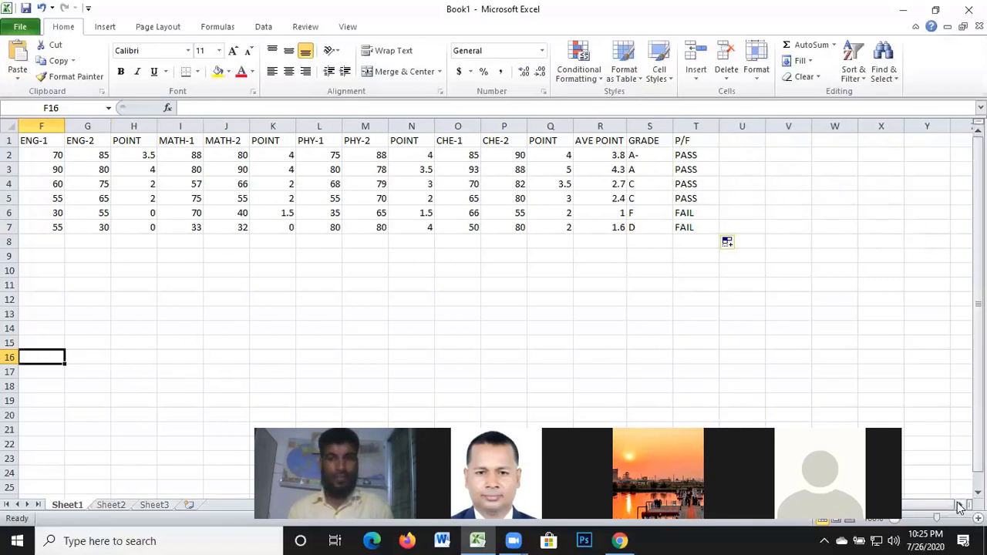
scroll(935, 495, right, 5)
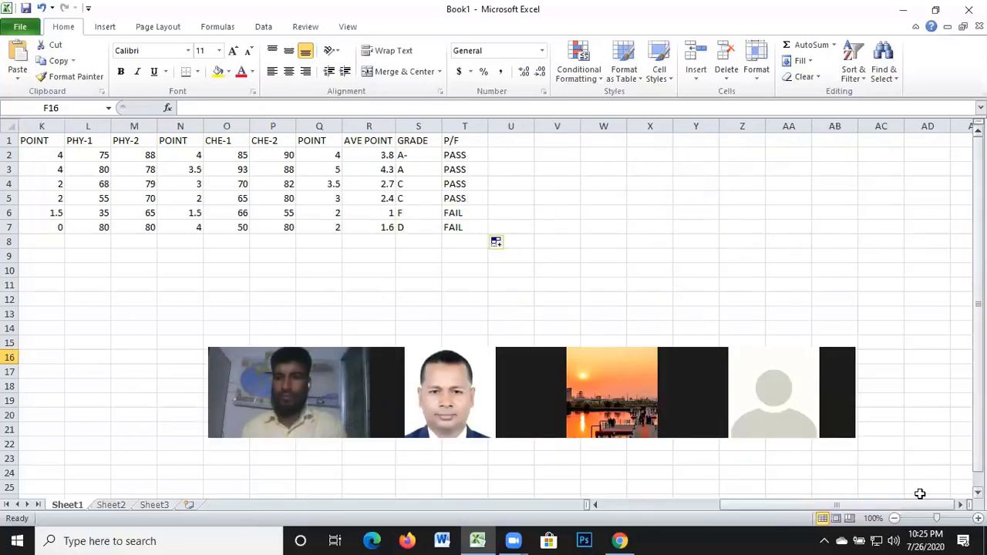
drag(918, 505, 780, 513)
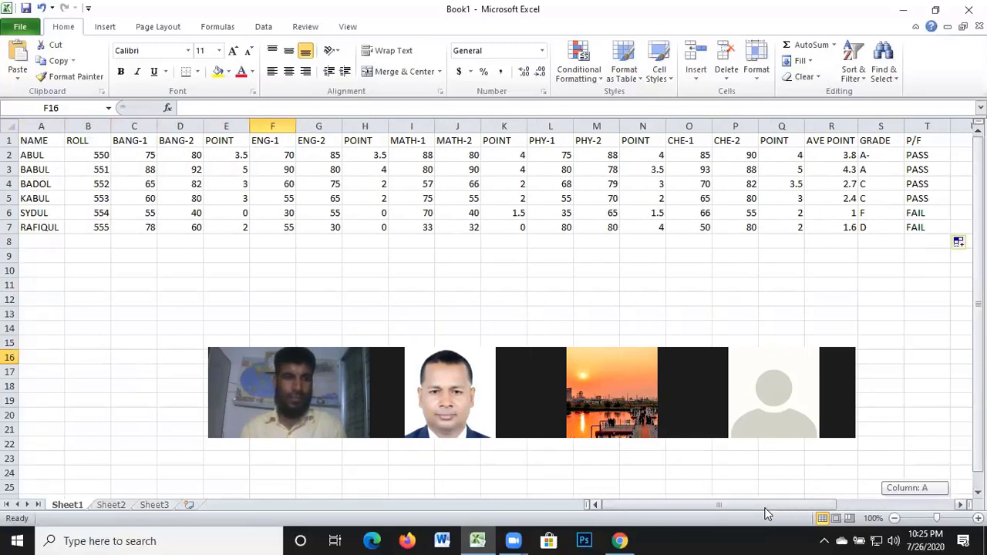
mouse_move(767, 515)
mouse_down()
mouse_move(913, 501)
mouse_move(792, 498)
mouse_up()
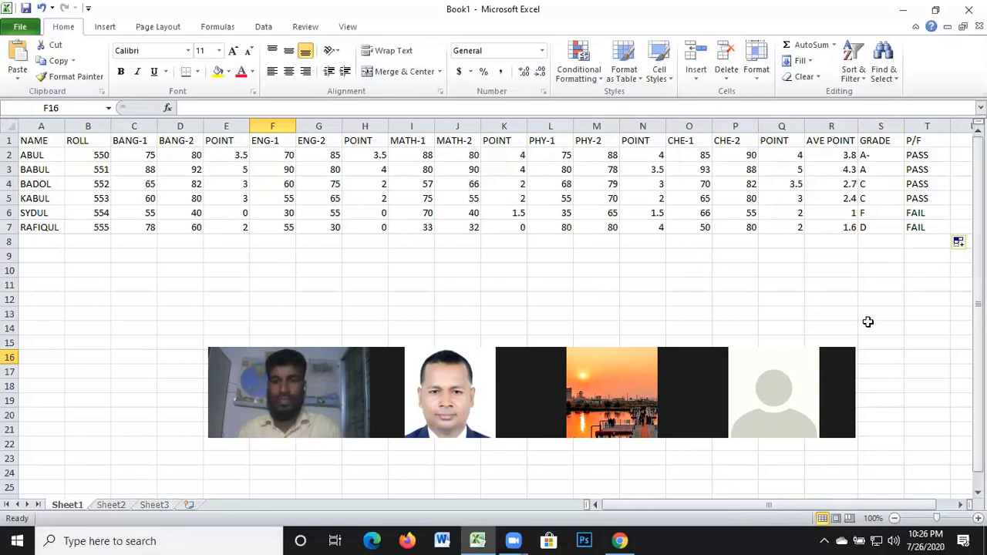
drag(675, 502, 677, 502)
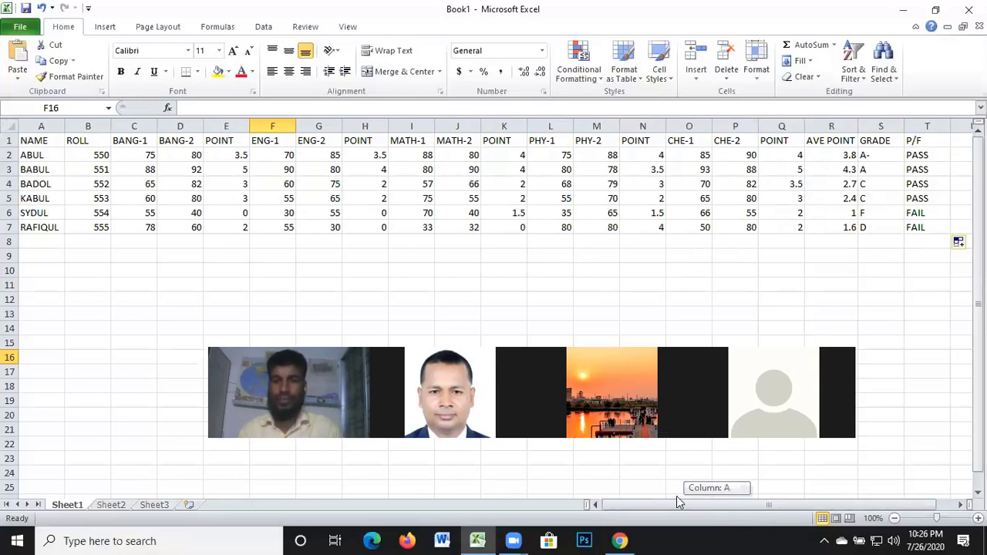
drag(677, 502, 520, 455)
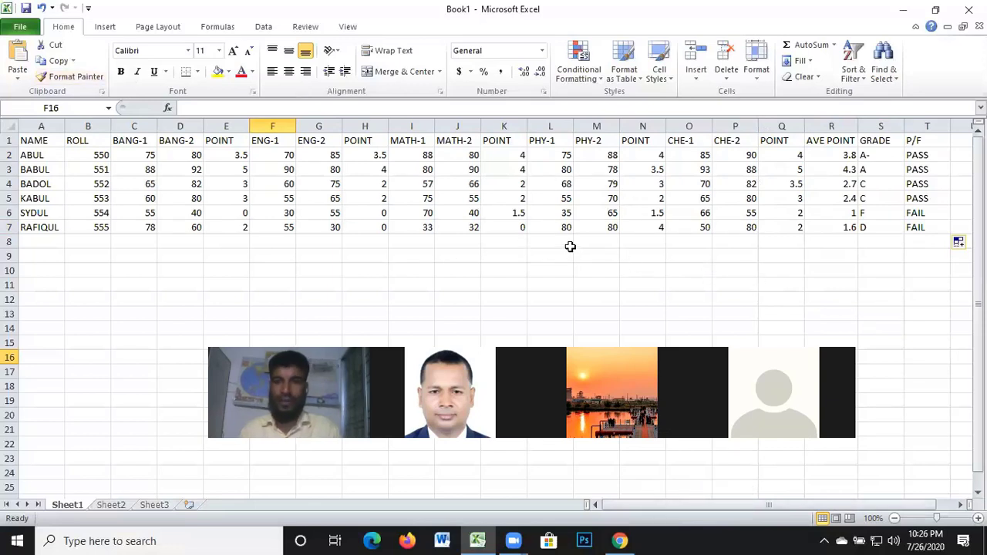
scroll(568, 246, down, 6)
scroll(568, 246, down, 2)
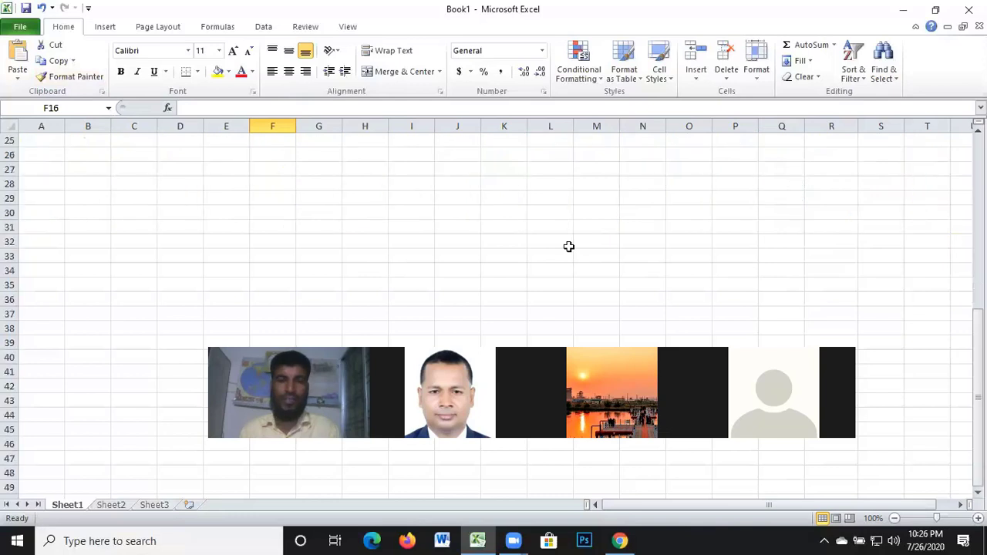
scroll(569, 246, down, 3)
scroll(568, 246, up, 3)
scroll(568, 246, up, 3)
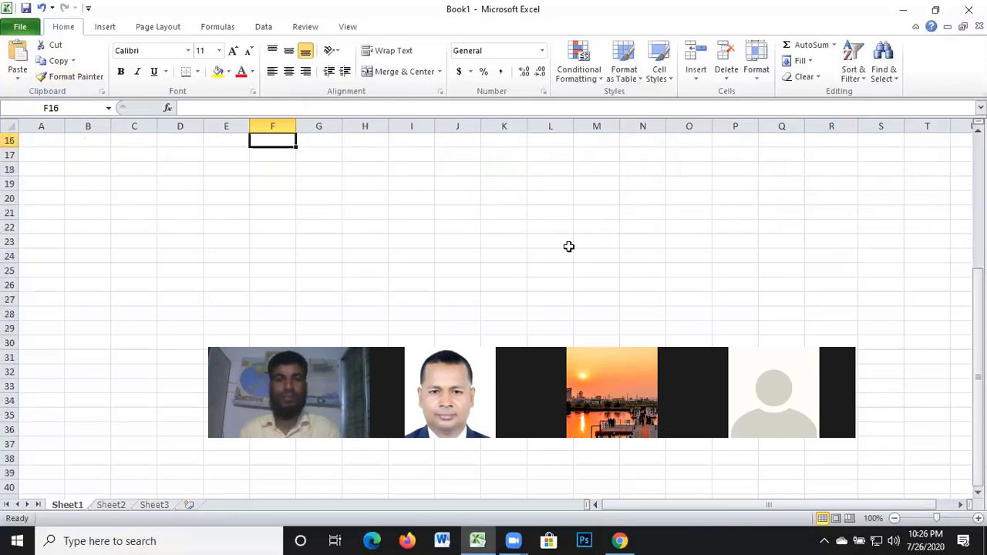
scroll(568, 246, up, 2)
scroll(568, 246, up, 1)
scroll(569, 246, up, 1)
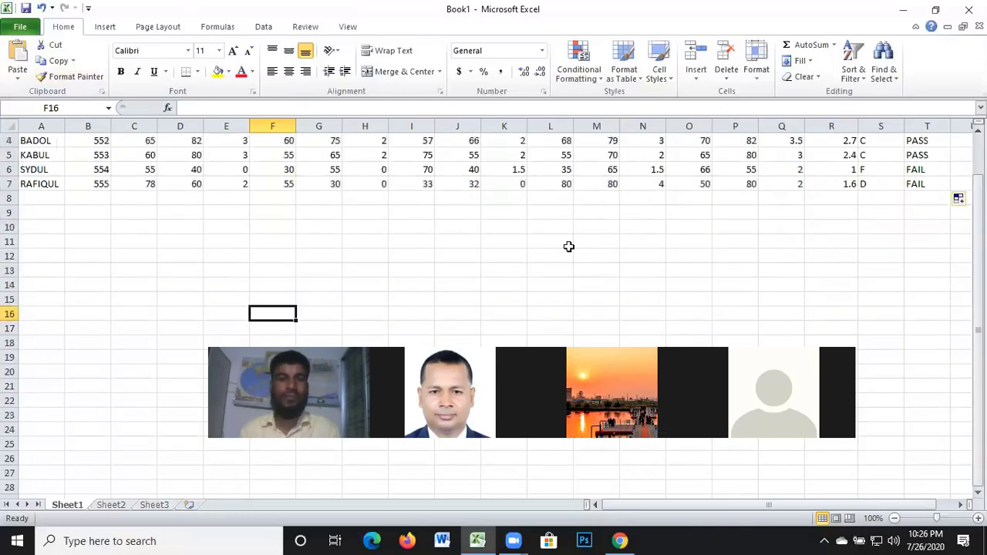
scroll(569, 246, up, 1)
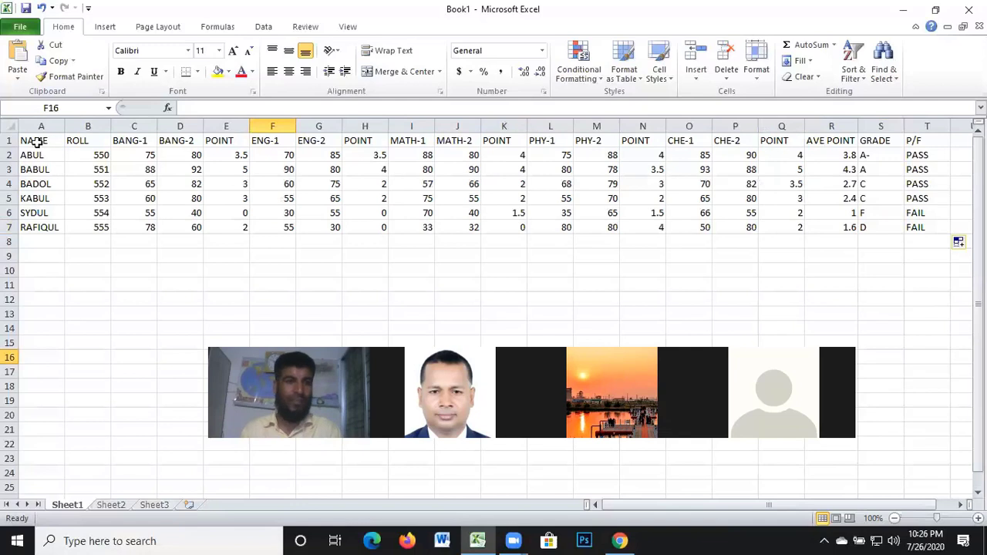
Freeze the top header row of the result table with Freeze Top Row
drag(28, 141, 944, 135)
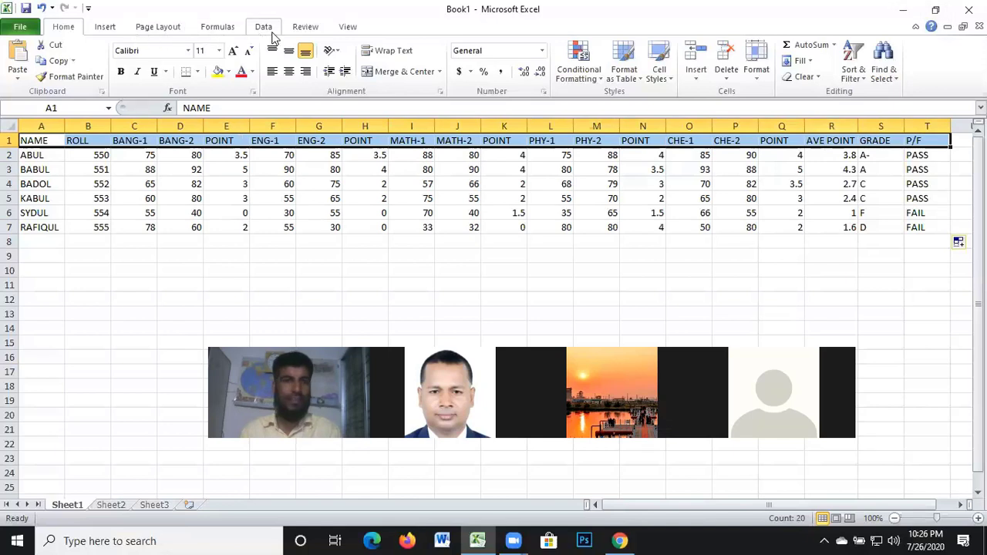
click(347, 28)
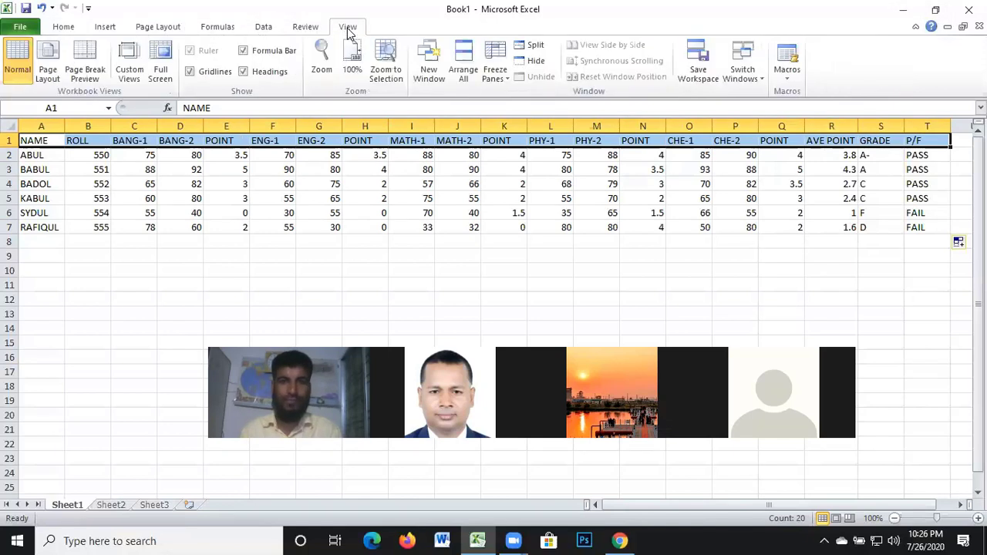
click(507, 82)
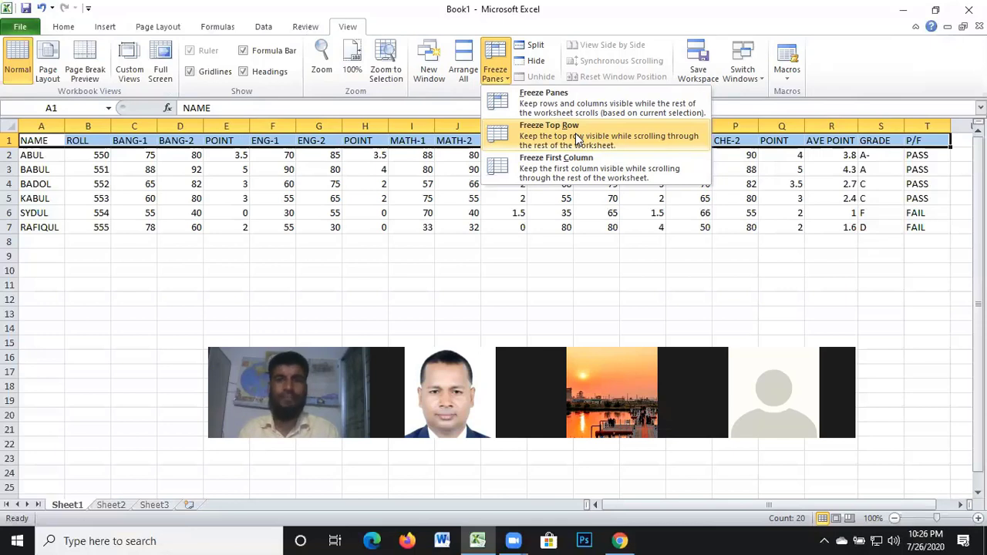
click(576, 137)
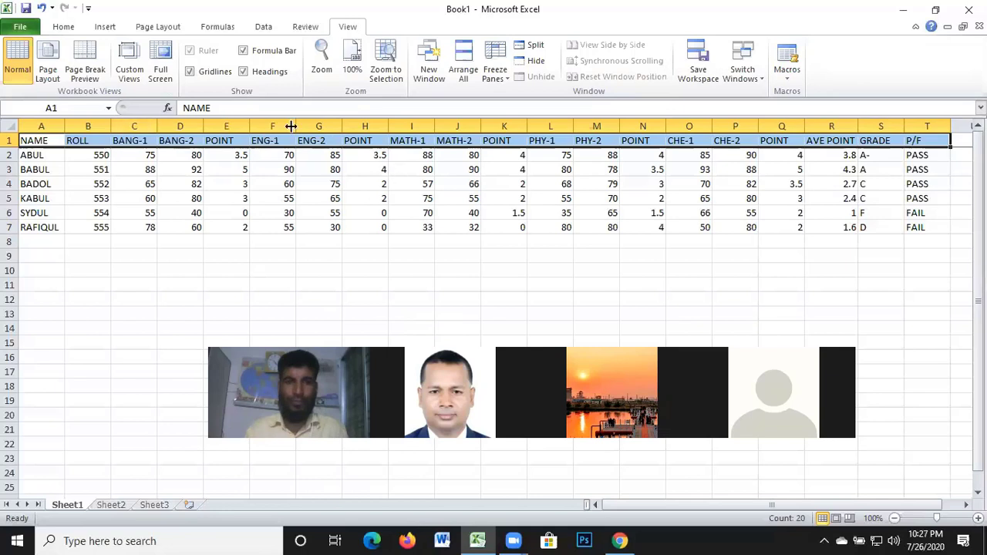
scroll(471, 231, down, 3)
scroll(516, 223, down, 4)
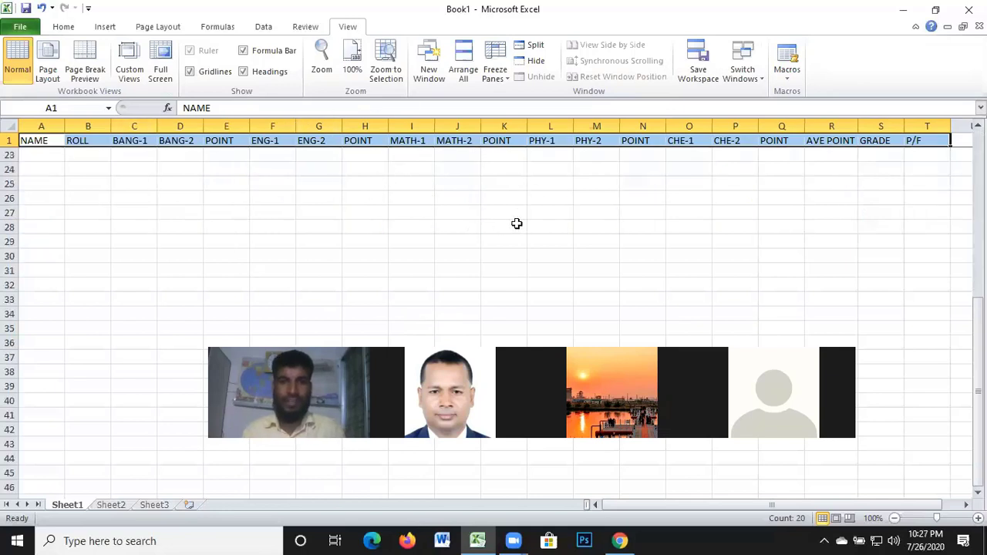
scroll(522, 240, down, 5)
scroll(507, 237, up, 3)
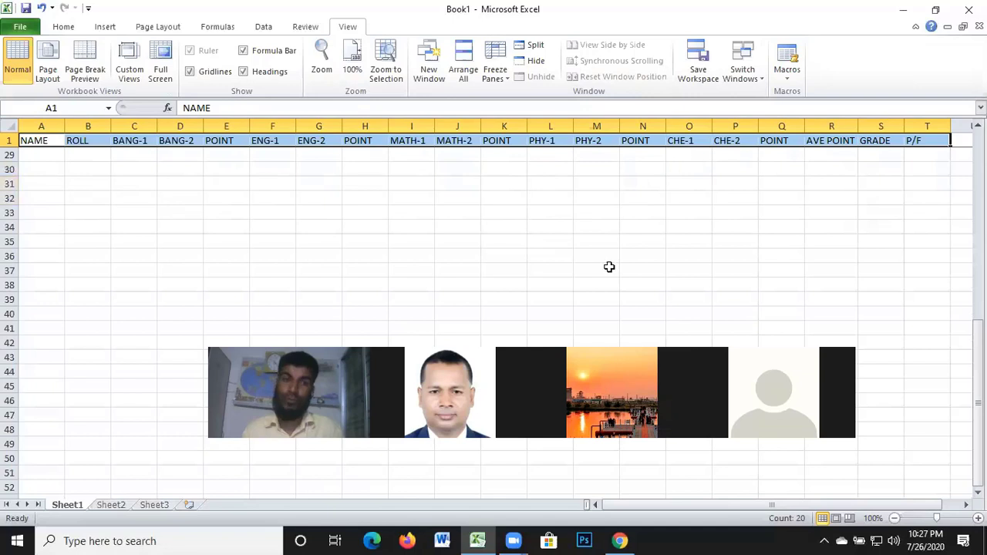
scroll(608, 267, up, 4)
scroll(606, 262, up, 5)
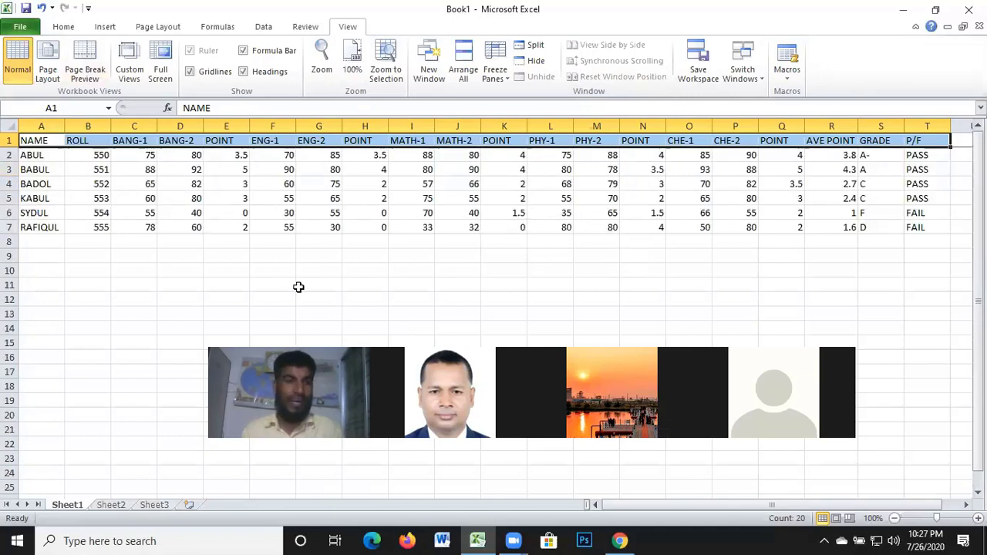
drag(779, 505, 935, 509)
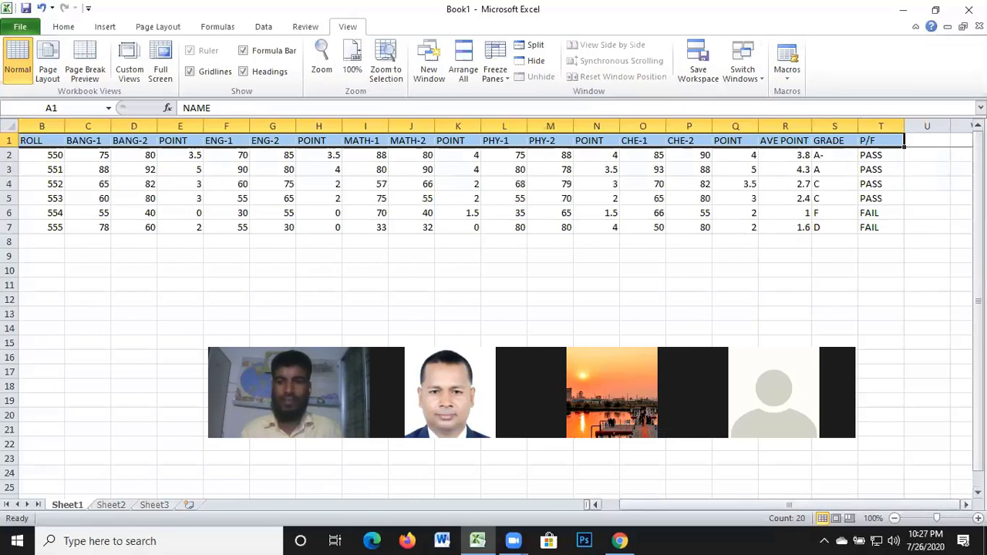
click(966, 504)
click(965, 504)
click(965, 504)
click(965, 504)
click(966, 504)
click(966, 504)
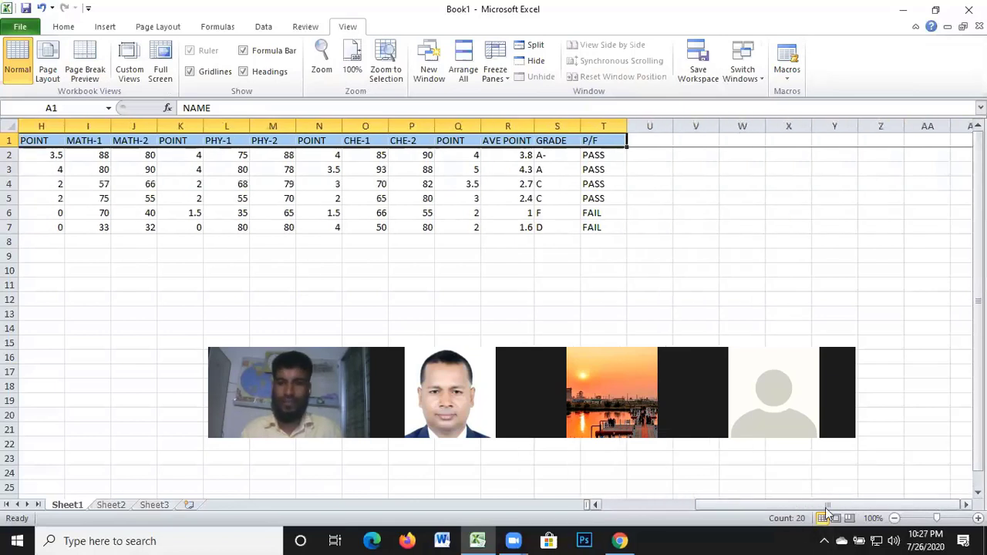
mouse_move(823, 508)
mouse_down()
mouse_move(906, 506)
mouse_move(778, 515)
mouse_up()
drag(779, 513, 779, 513)
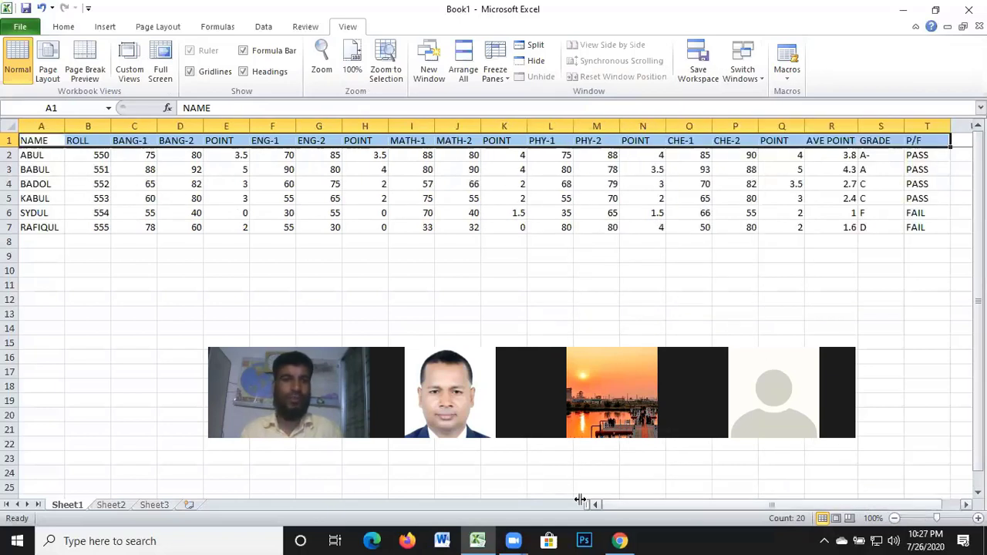
click(75, 267)
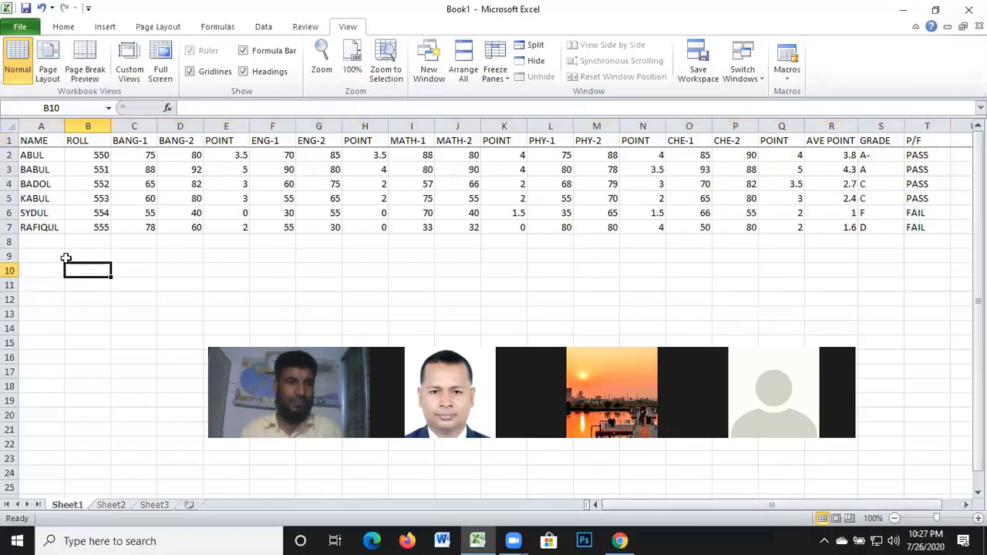
drag(34, 141, 37, 227)
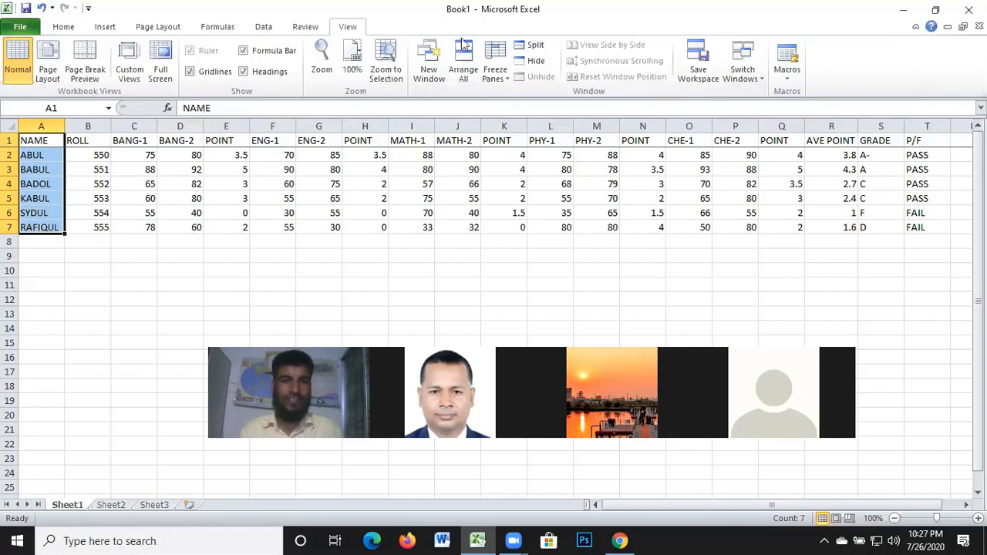
click(508, 76)
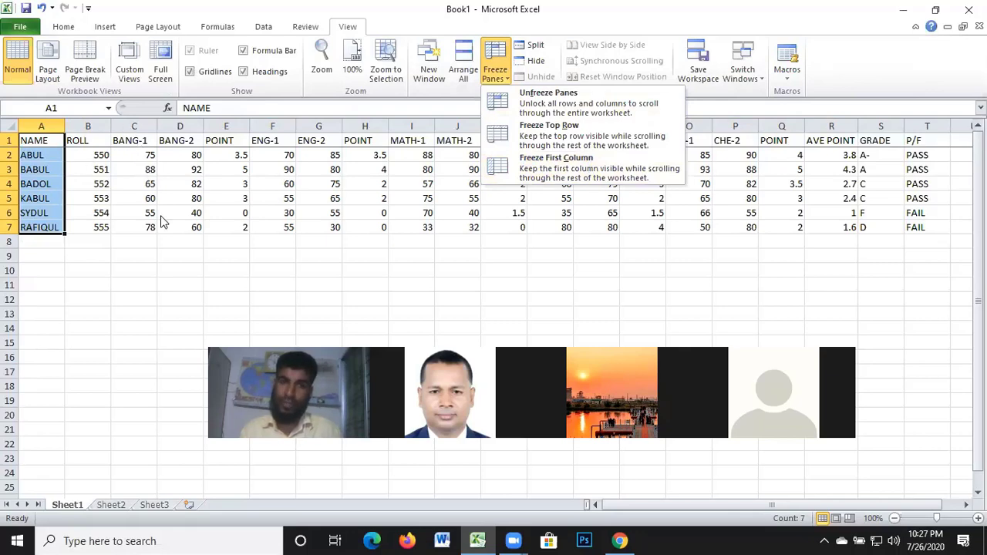
click(577, 170)
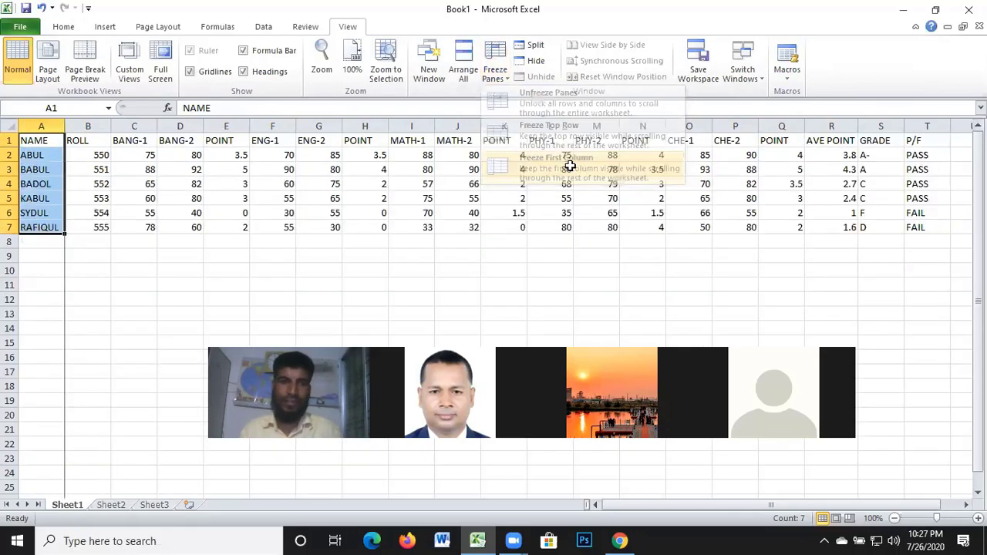
click(144, 273)
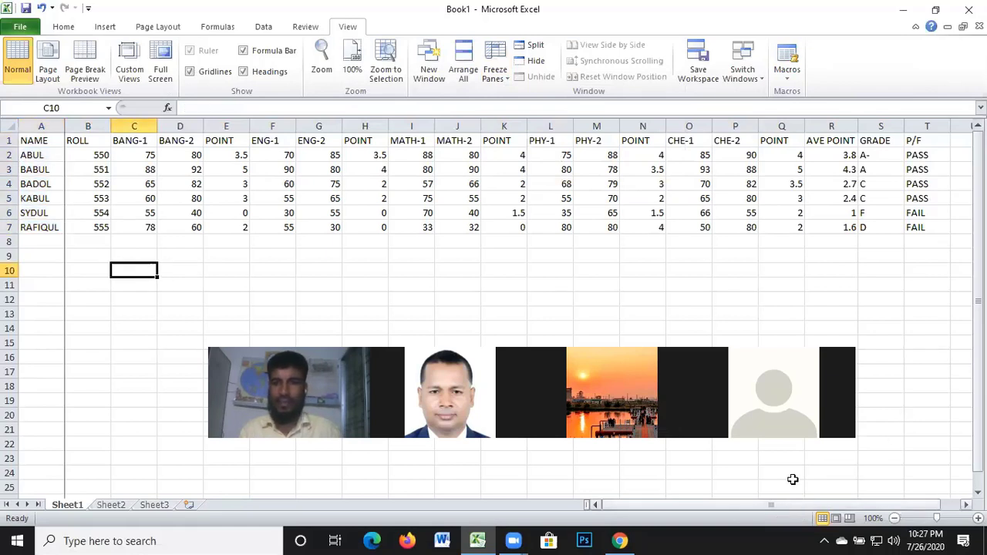
scroll(626, 276, down, 1)
scroll(625, 276, up, 1)
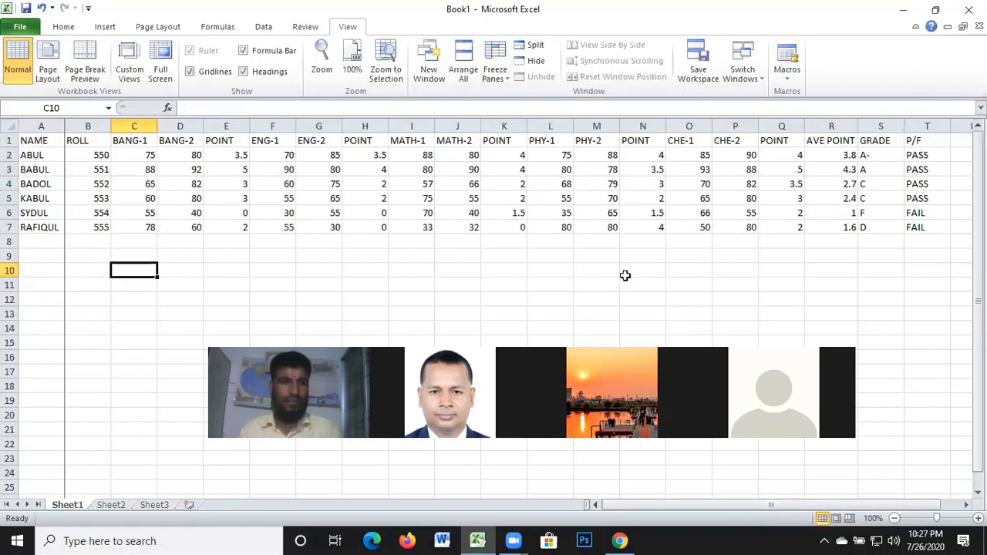
scroll(496, 214, down, 2)
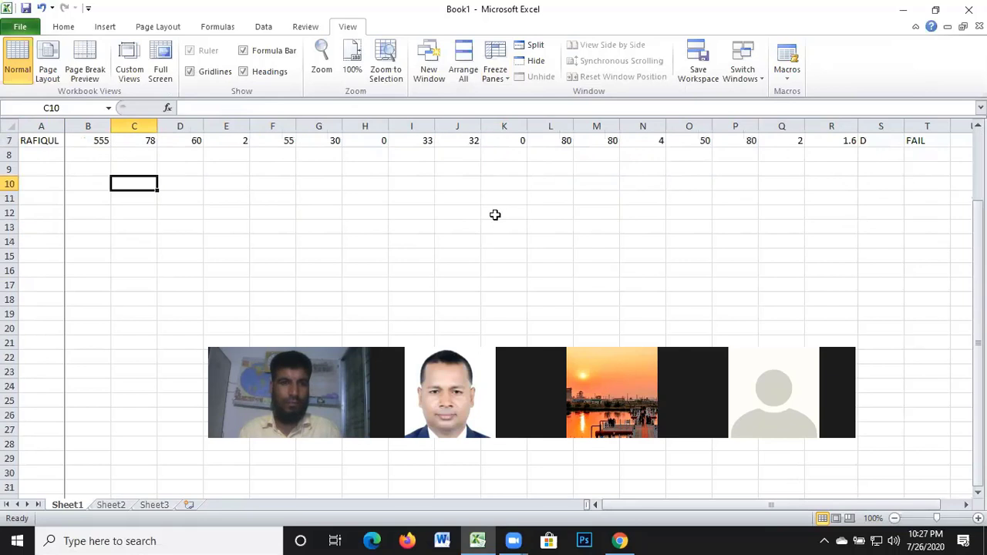
scroll(496, 214, up, 1)
scroll(495, 214, up, 1)
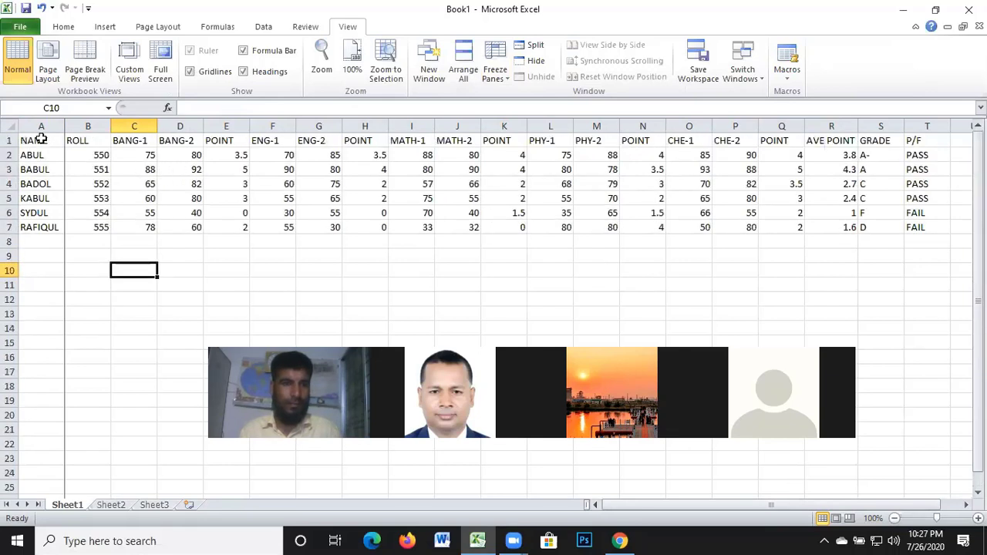
drag(41, 140, 39, 227)
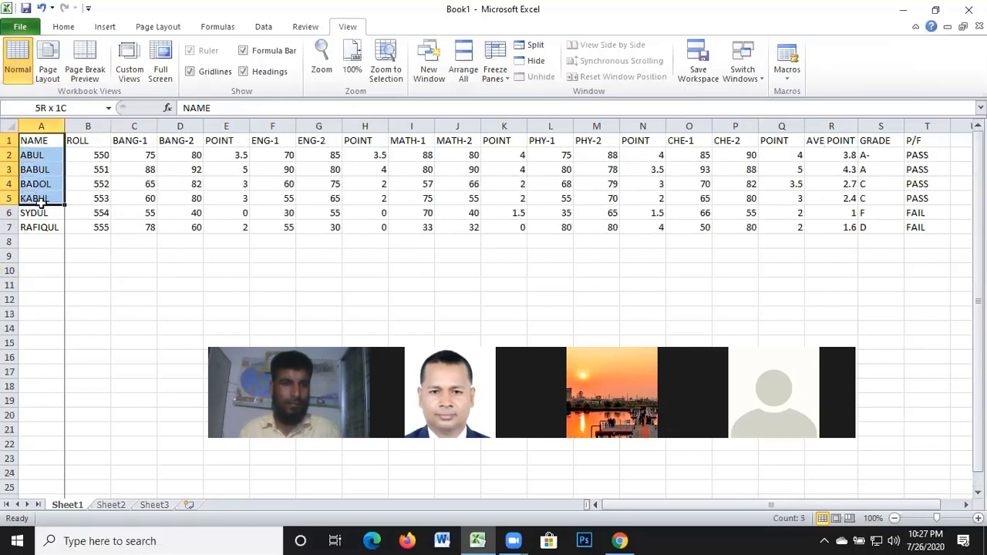
Freeze the first NAME column and scroll sideways to confirm it stays fixed
click(498, 74)
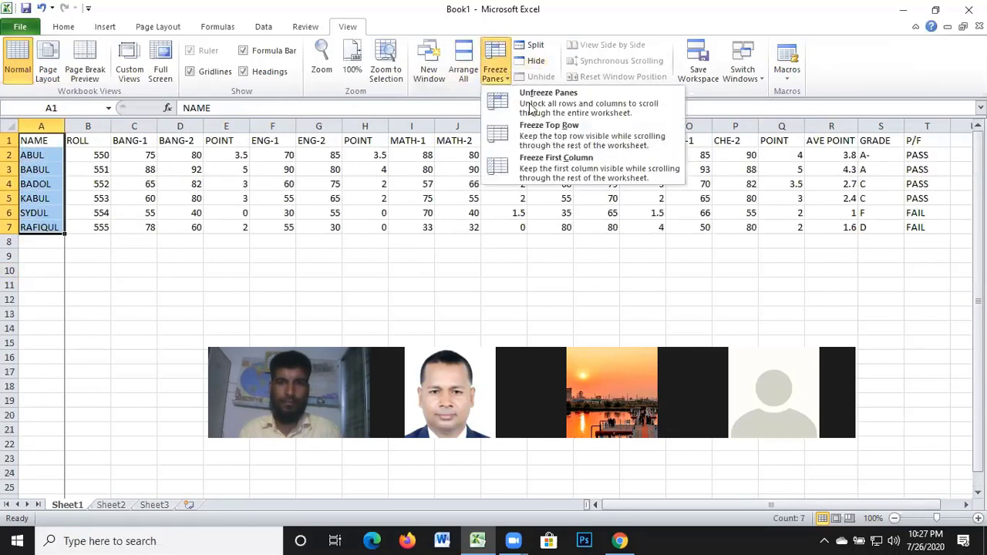
click(561, 168)
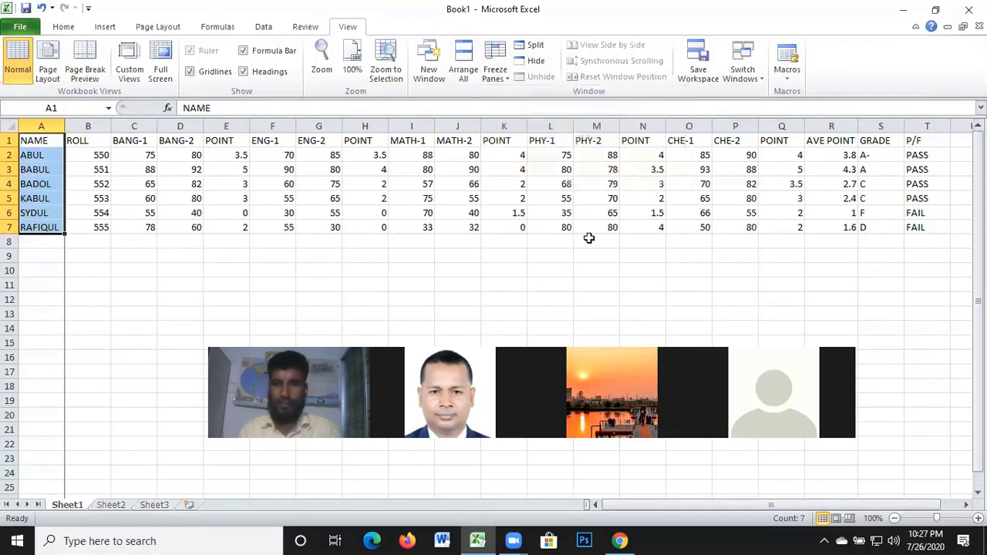
drag(810, 507, 914, 500)
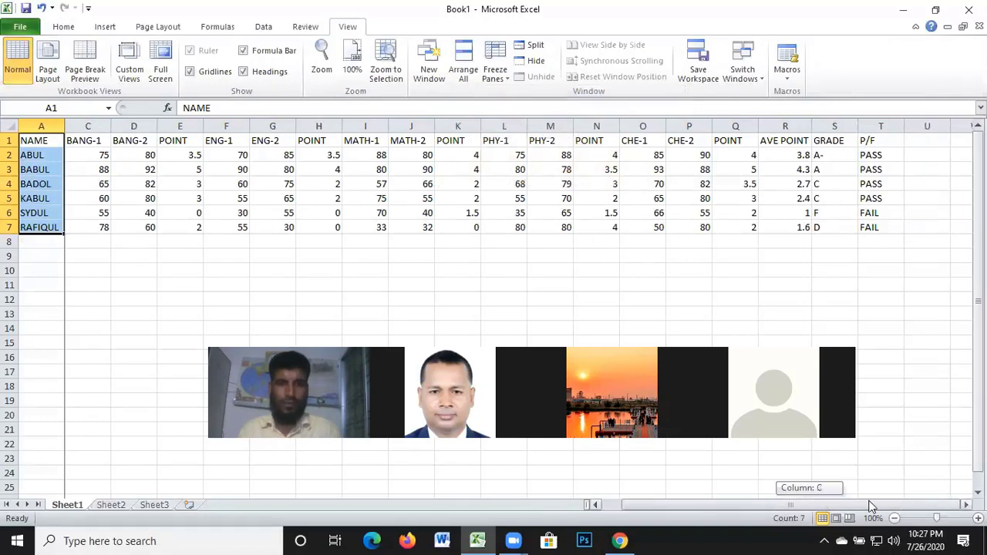
mouse_move(810, 505)
mouse_down()
mouse_move(877, 509)
mouse_move(767, 511)
mouse_up()
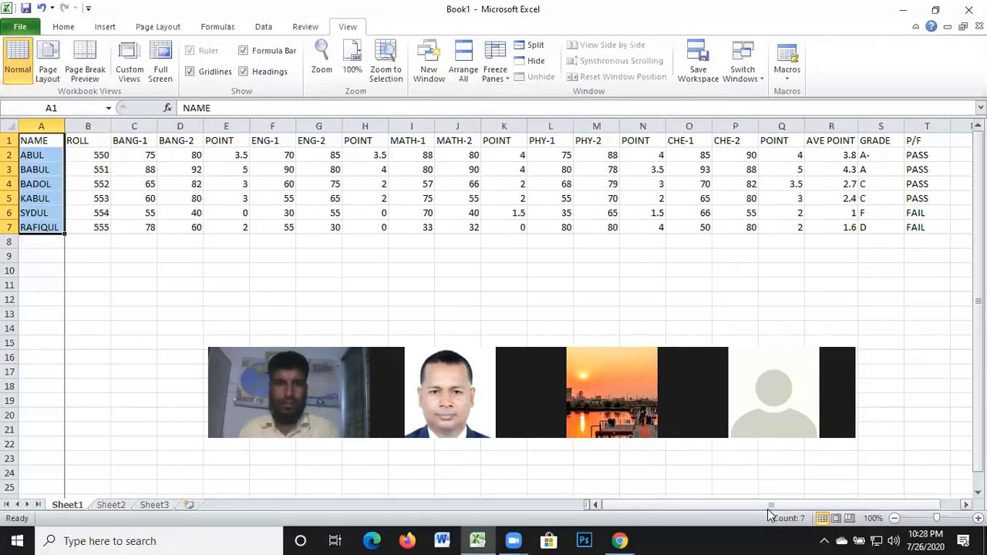
drag(85, 142, 937, 140)
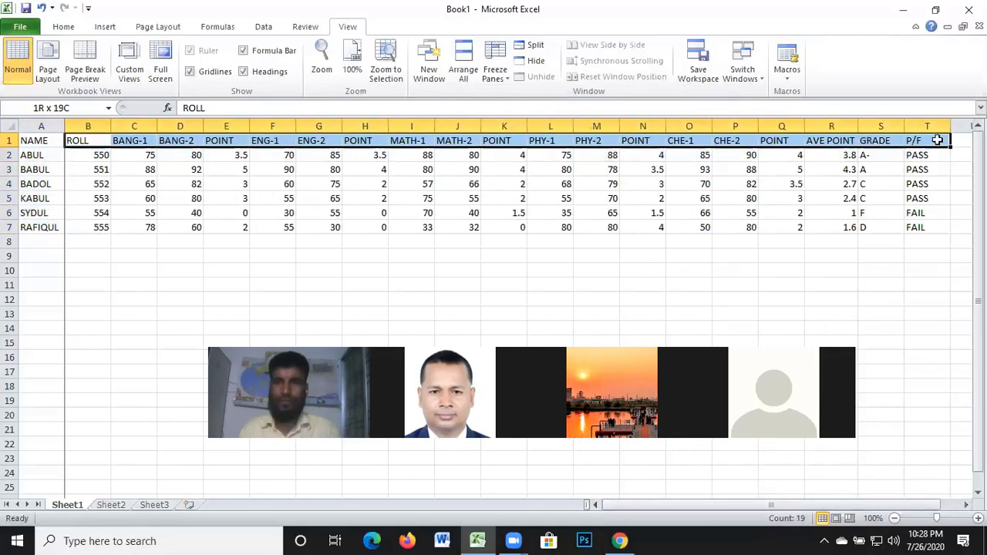
Switch to Freeze Top Row and scroll around to check that row 1 stays visible
click(495, 65)
click(543, 139)
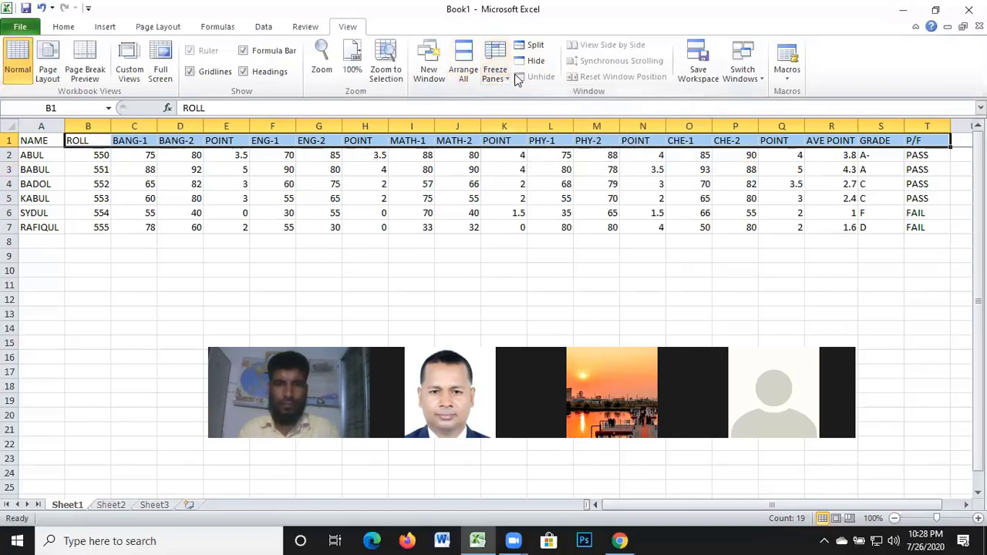
scroll(678, 301, down, 5)
scroll(642, 244, up, 1)
scroll(642, 244, up, 4)
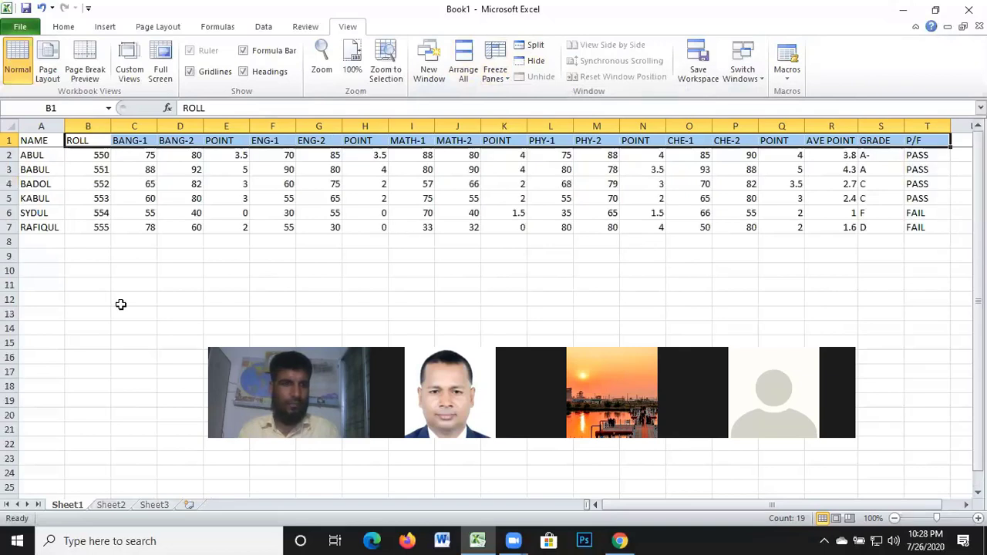
mouse_move(872, 505)
mouse_down()
mouse_move(891, 513)
mouse_move(905, 499)
mouse_up()
drag(828, 500, 941, 500)
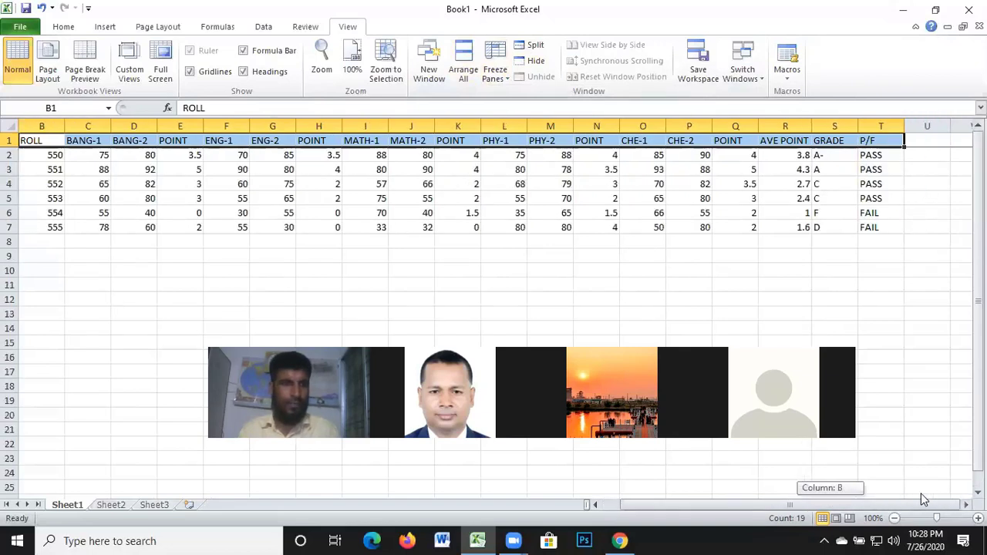
drag(816, 498, 798, 496)
drag(714, 497, 696, 473)
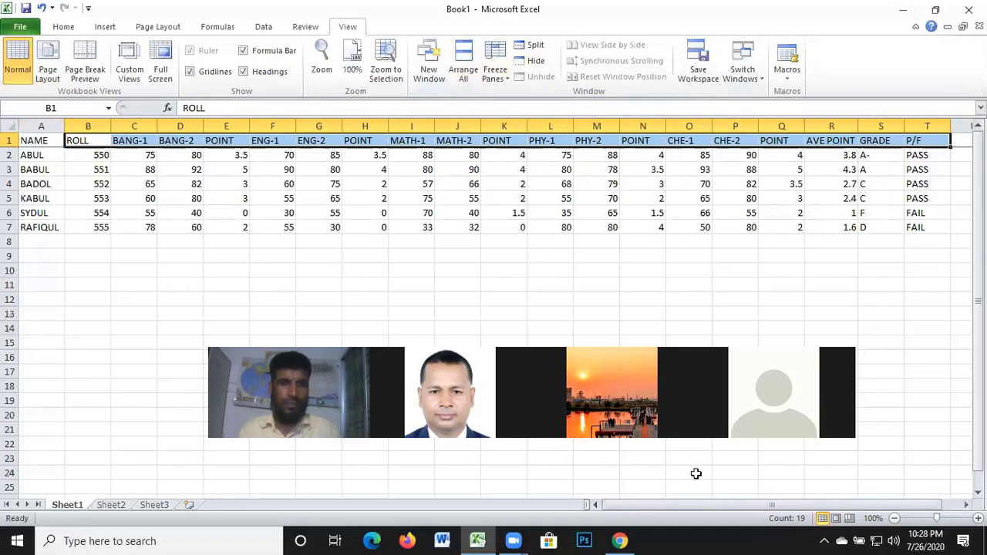
click(550, 270)
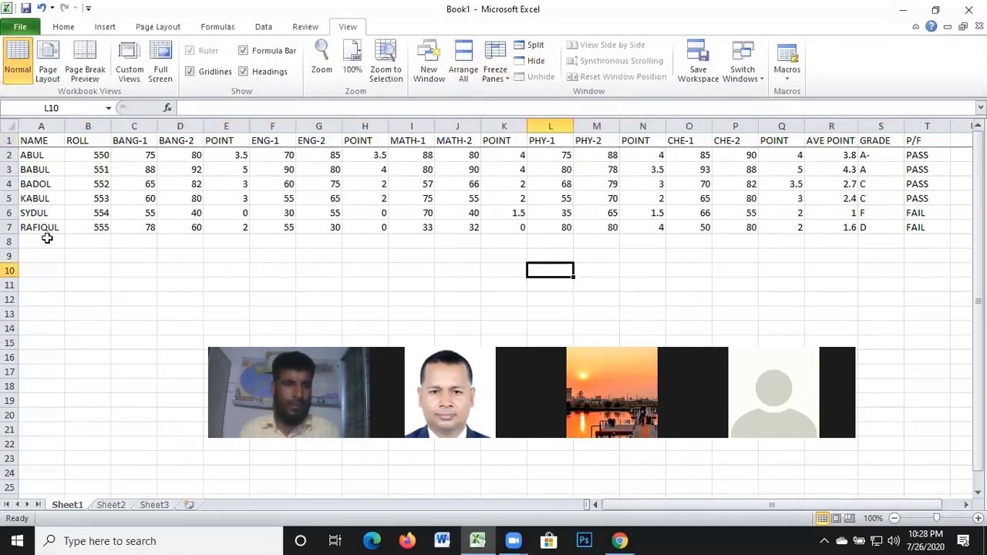
mouse_move(47, 238)
mouse_down()
mouse_move(313, 117)
mouse_move(34, 144)
mouse_up()
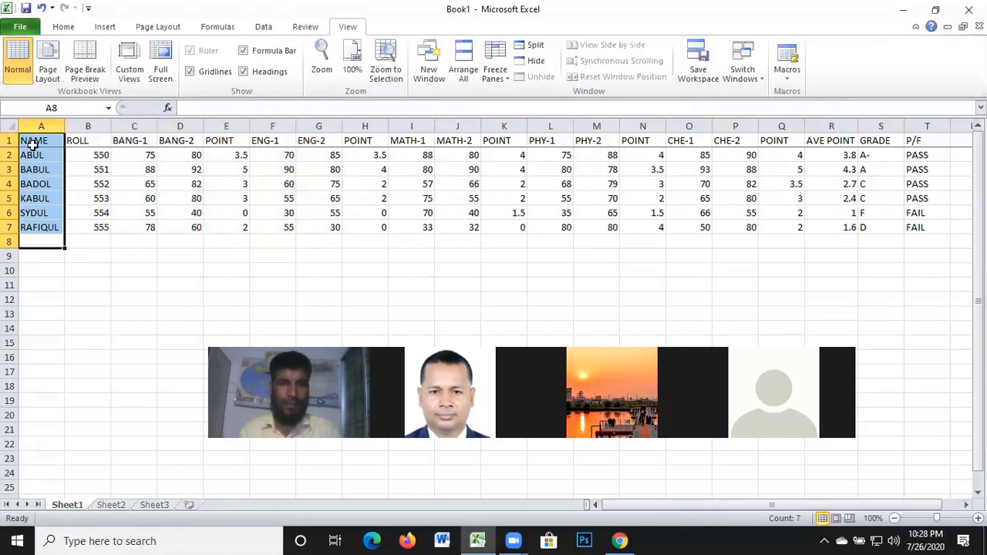
Unfreeze the panes, then freeze rows 1–10 and columns A–E at cell F11
click(291, 287)
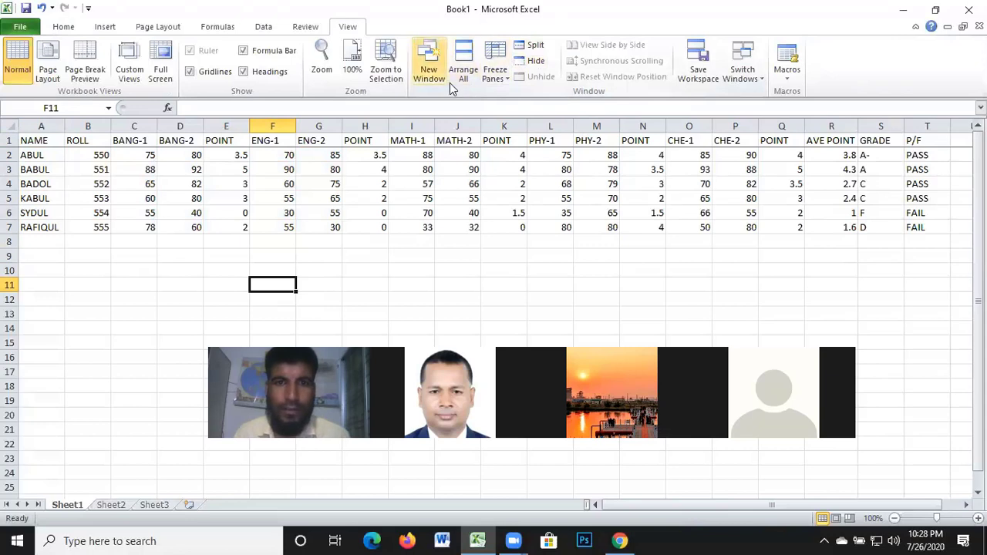
click(509, 79)
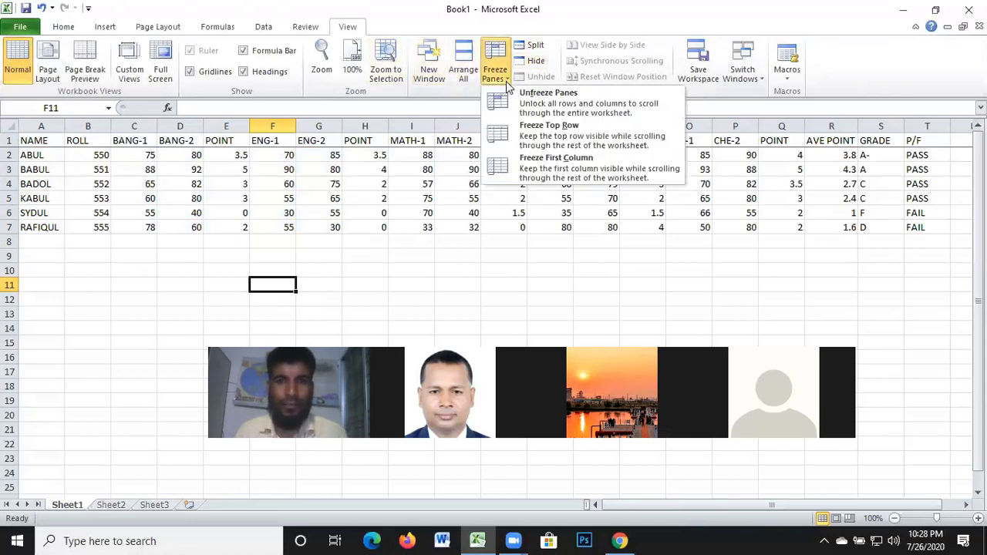
click(559, 103)
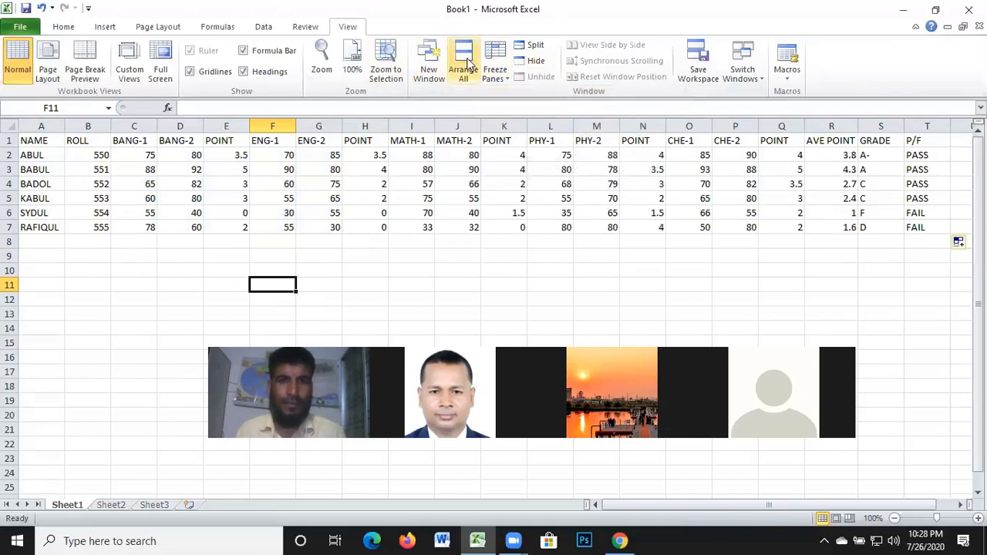
click(507, 74)
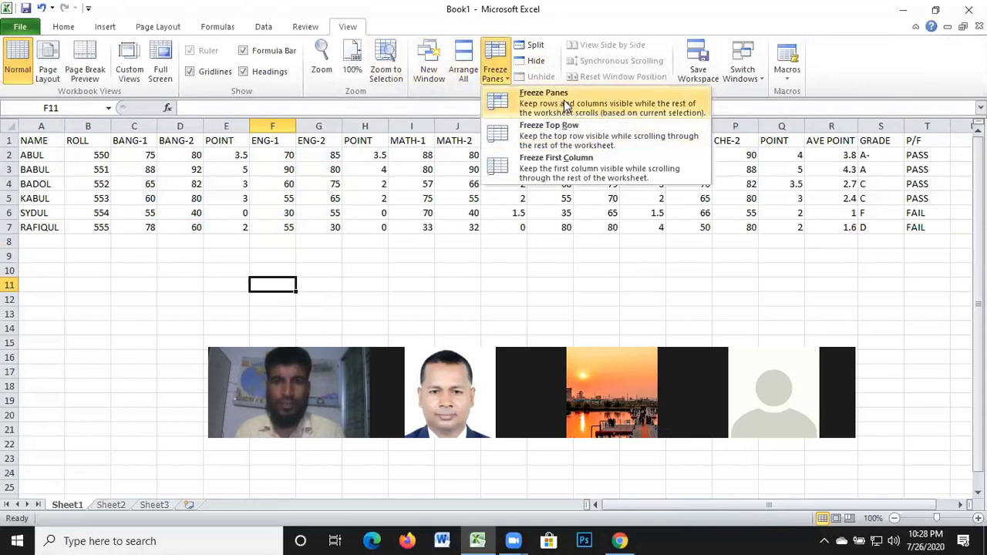
click(566, 104)
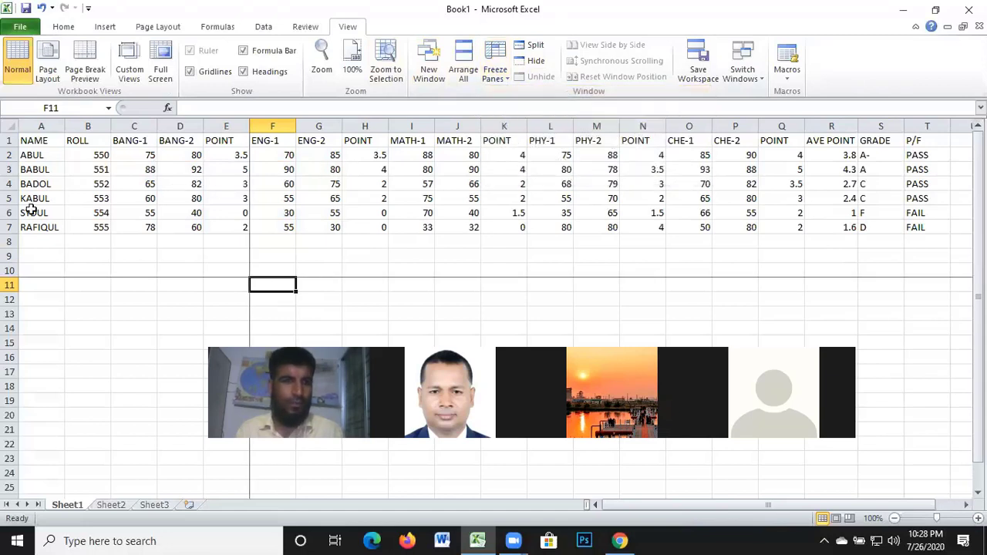
Select the names and header row, then scroll down to test the four-pane freeze
mouse_move(39, 223)
mouse_down()
mouse_move(49, 143)
mouse_move(224, 140)
mouse_up()
mouse_move(35, 141)
mouse_down()
mouse_move(405, 131)
mouse_move(783, 143)
mouse_up()
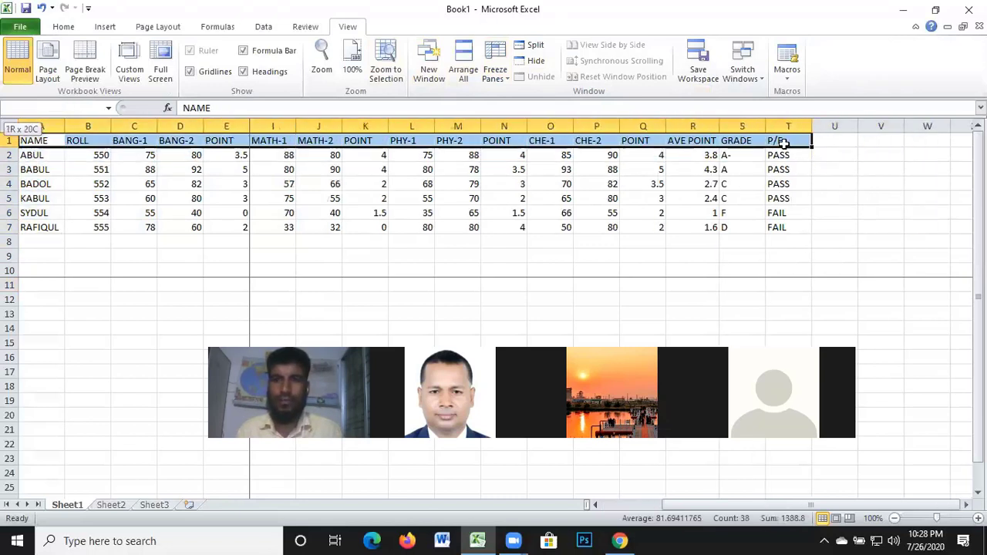
scroll(712, 344, down, 2)
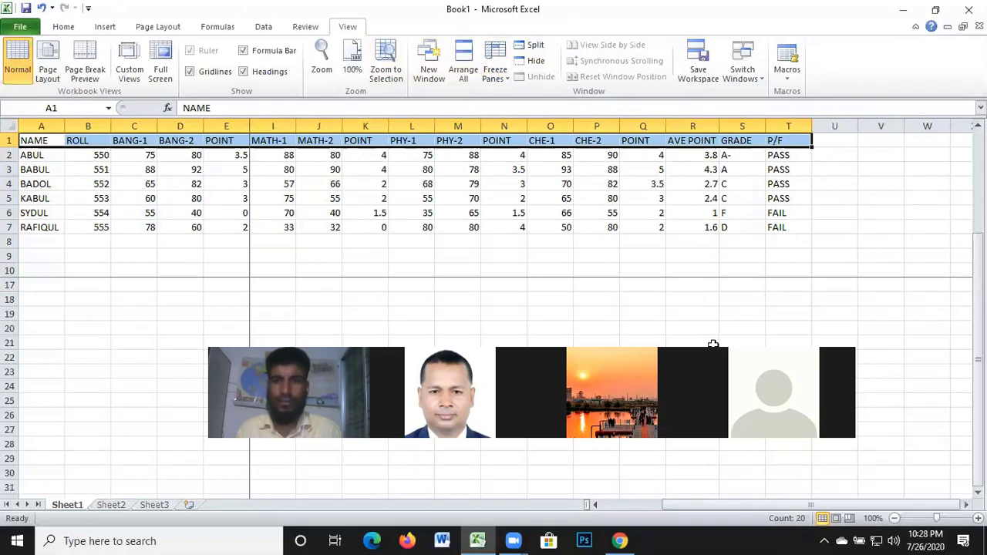
scroll(712, 345, down, 5)
scroll(810, 424, down, 8)
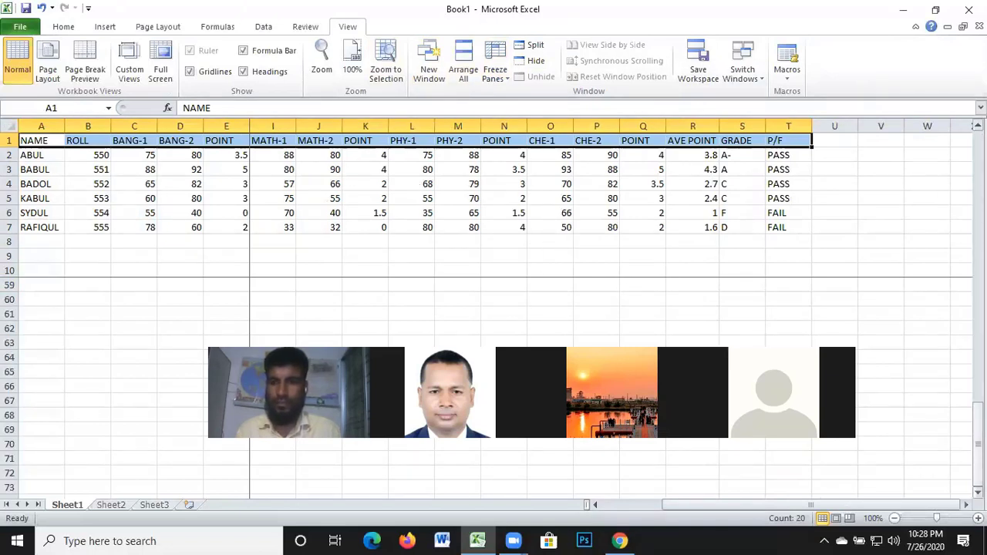
scroll(887, 478, down, 8)
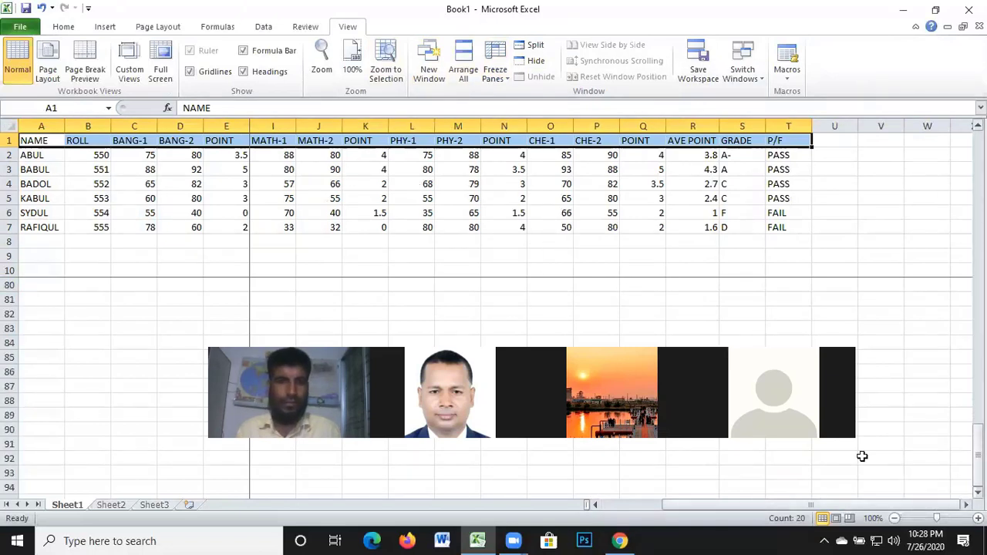
scroll(862, 455, down, 20)
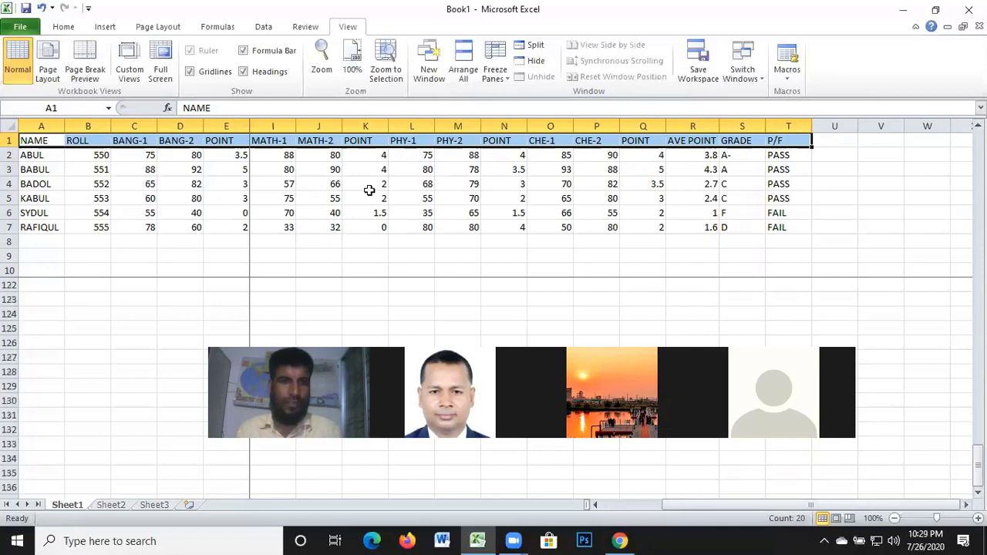
scroll(498, 189, up, 20)
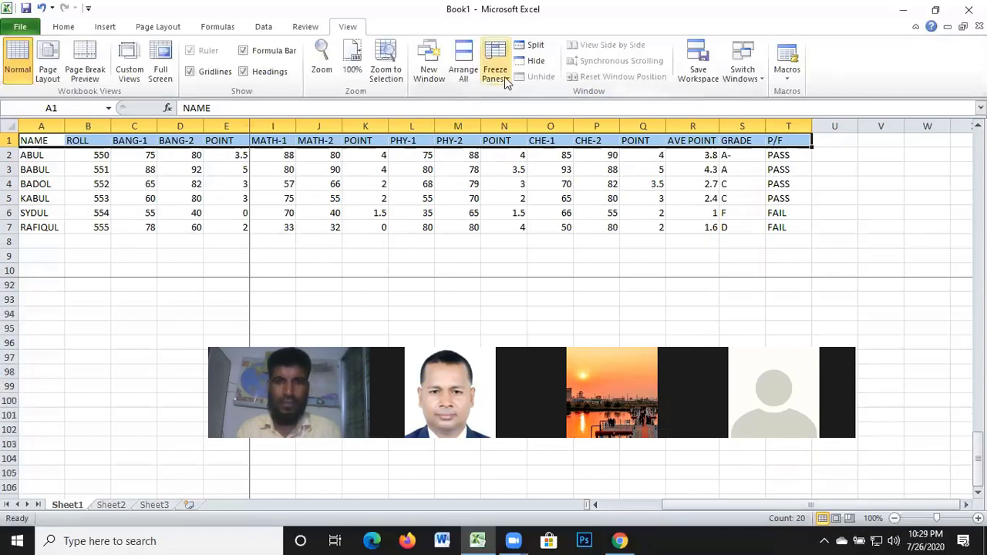
Unfreeze all panes, then freeze the top header row and scroll to test it
click(498, 77)
click(540, 101)
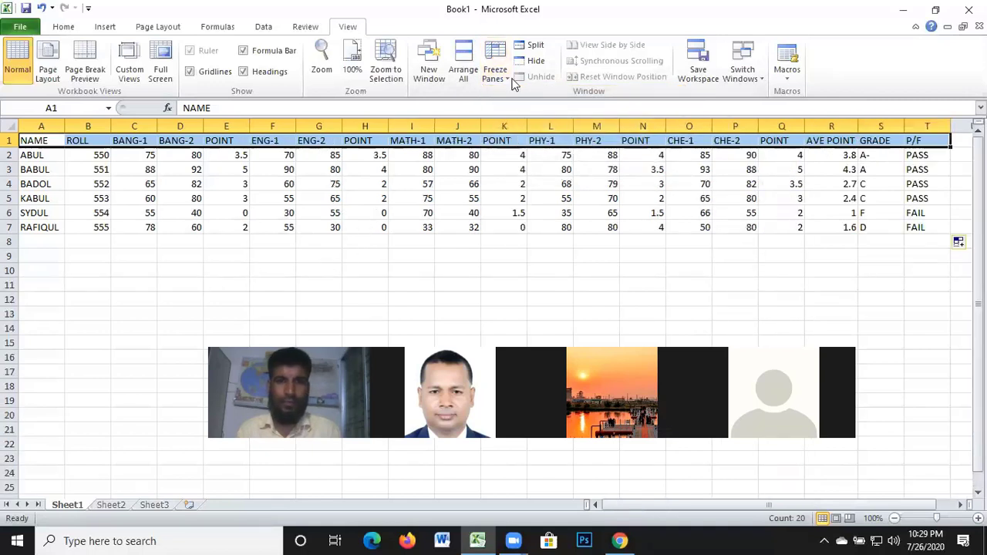
click(505, 77)
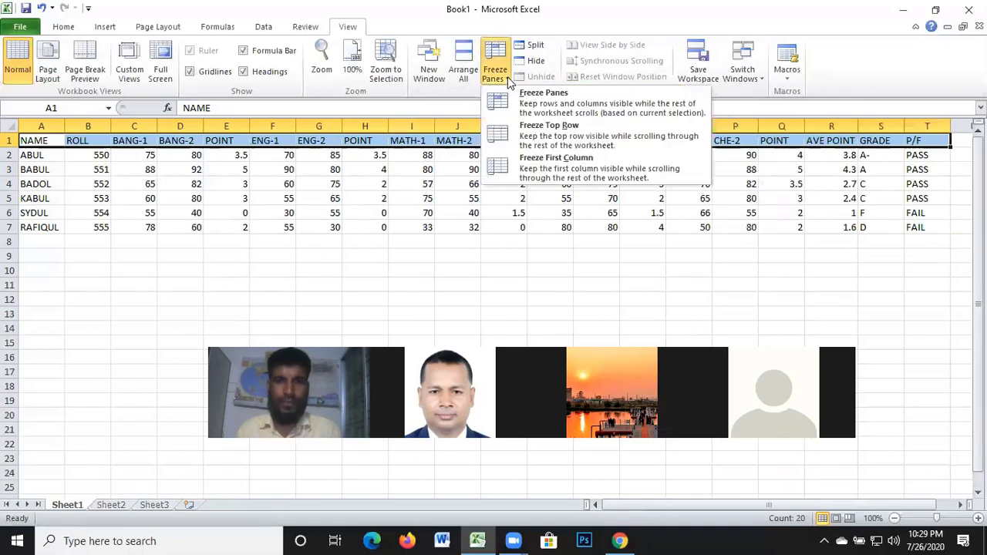
click(550, 134)
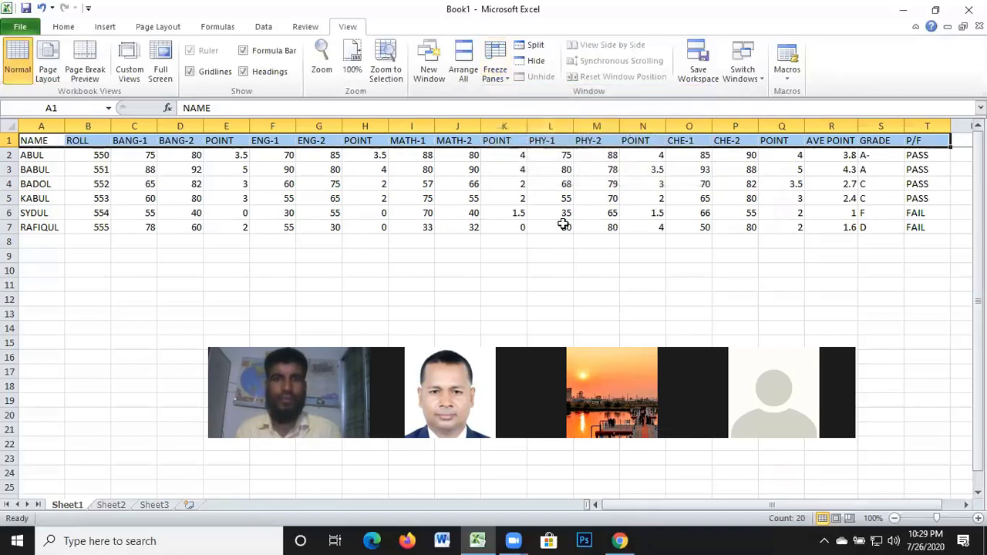
scroll(637, 229, down, 3)
scroll(633, 206, up, 3)
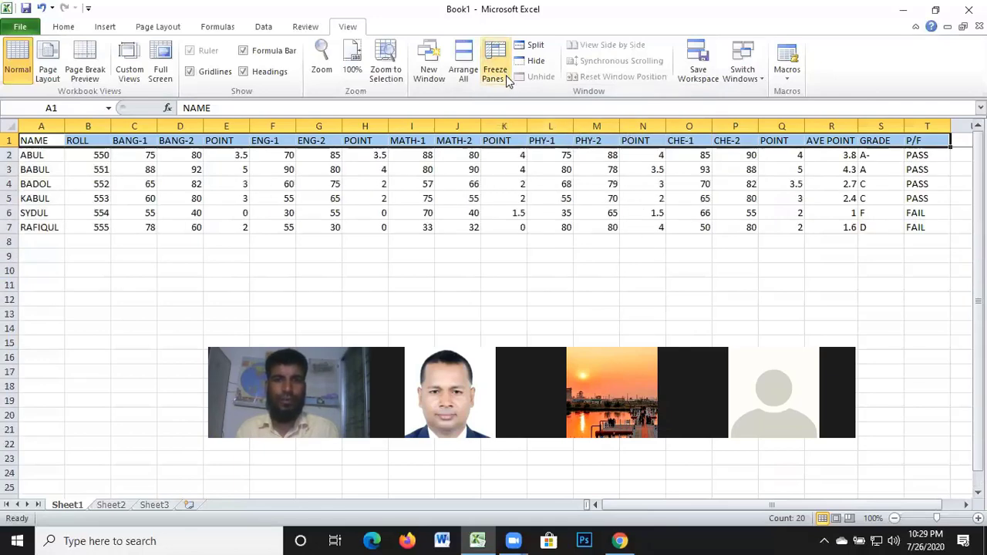
Replace the frozen top row with a frozen first (NAME) column
click(508, 77)
click(562, 100)
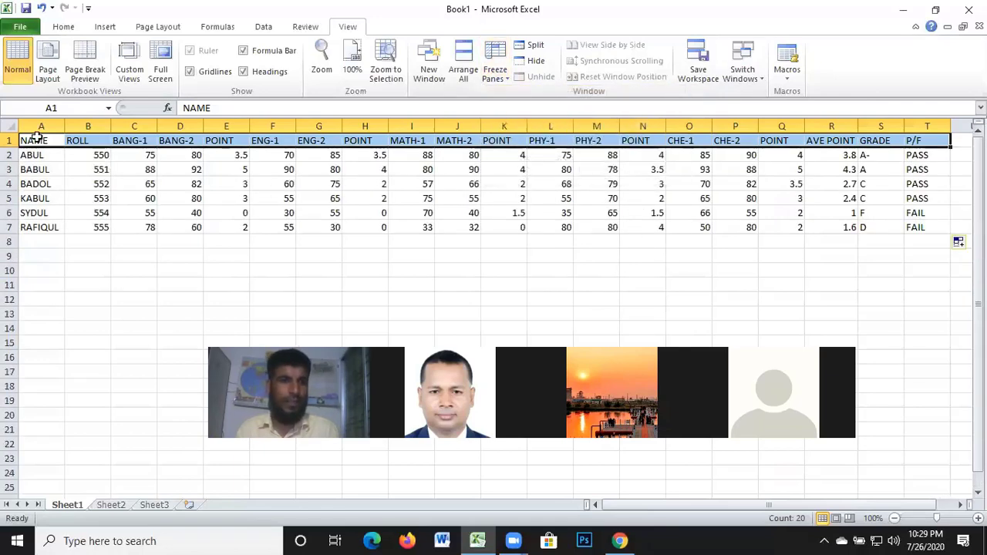
drag(35, 139, 34, 223)
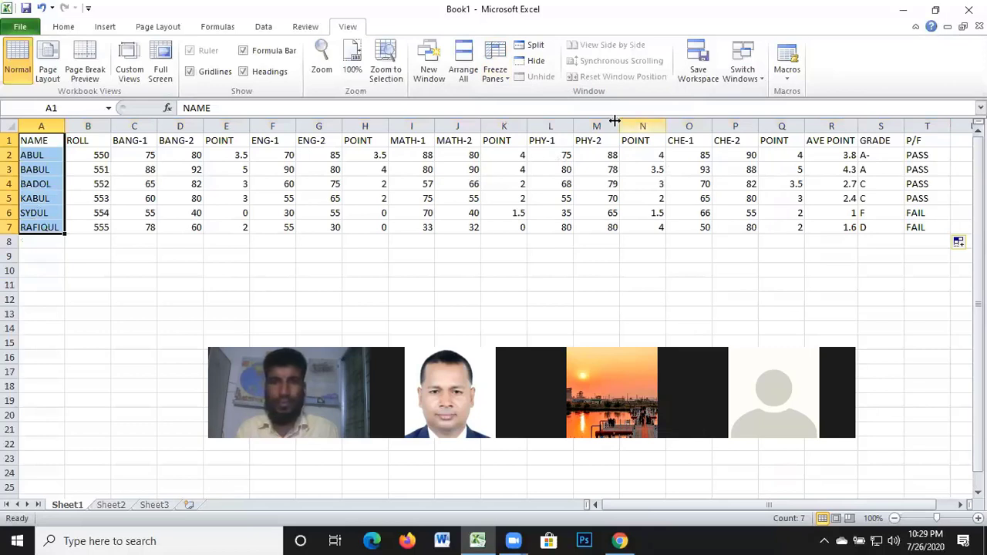
click(500, 78)
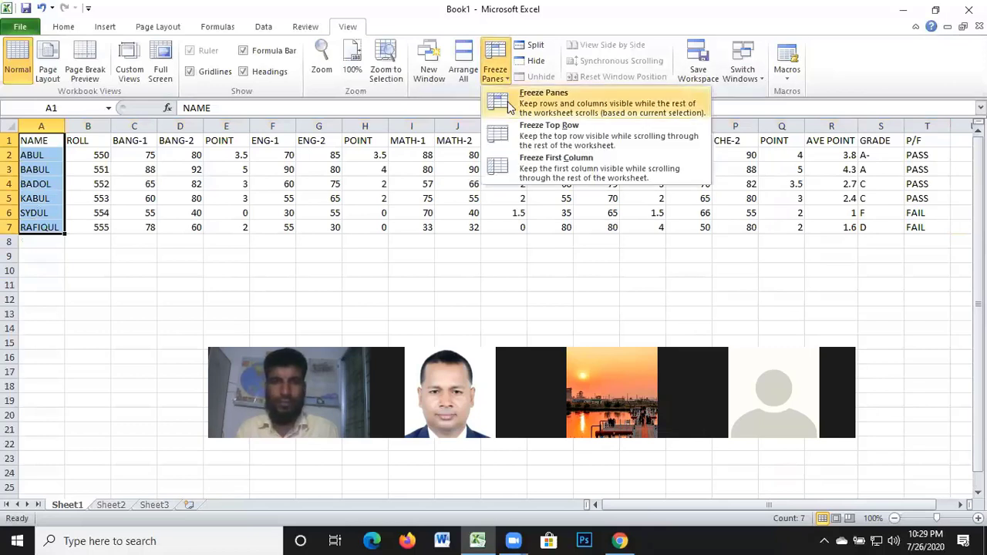
click(549, 164)
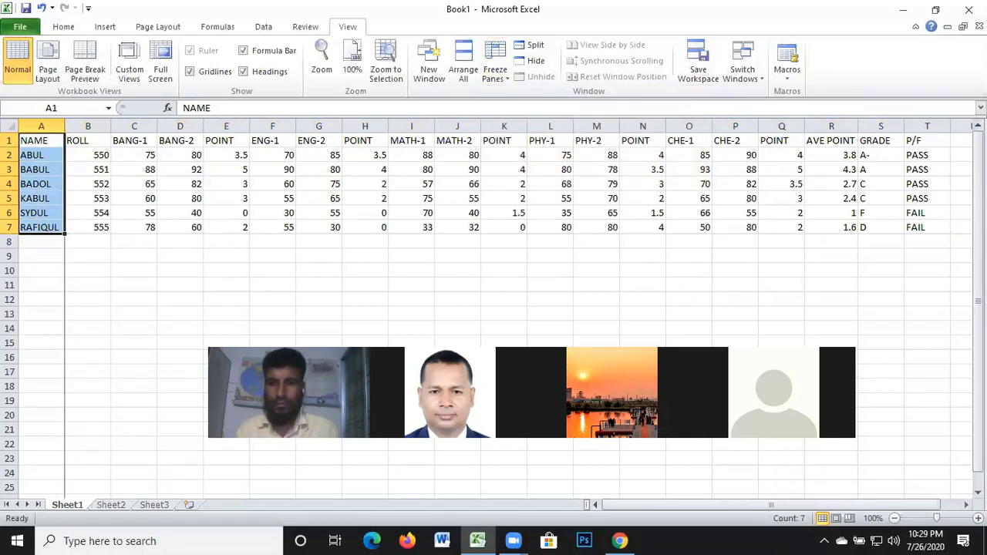
drag(770, 505, 770, 506)
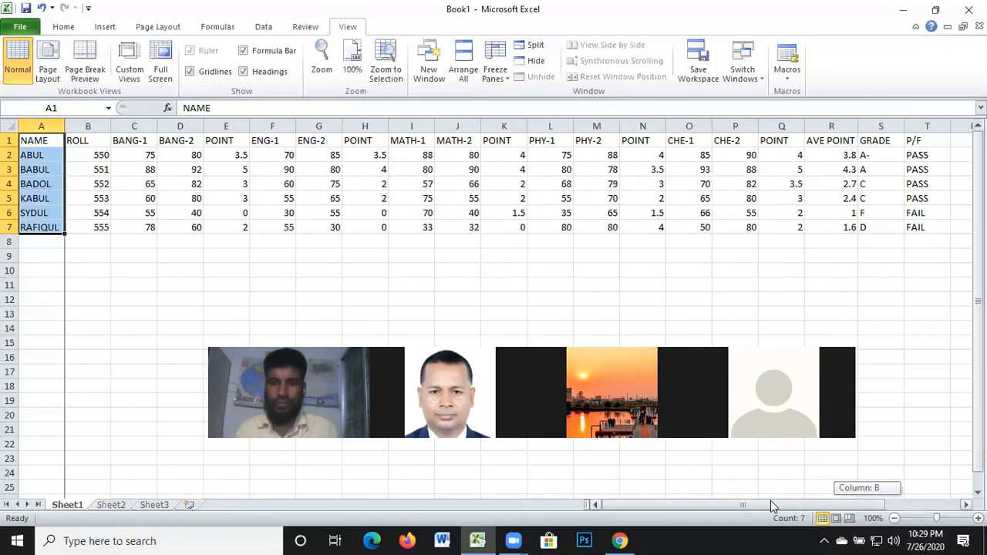
click(596, 256)
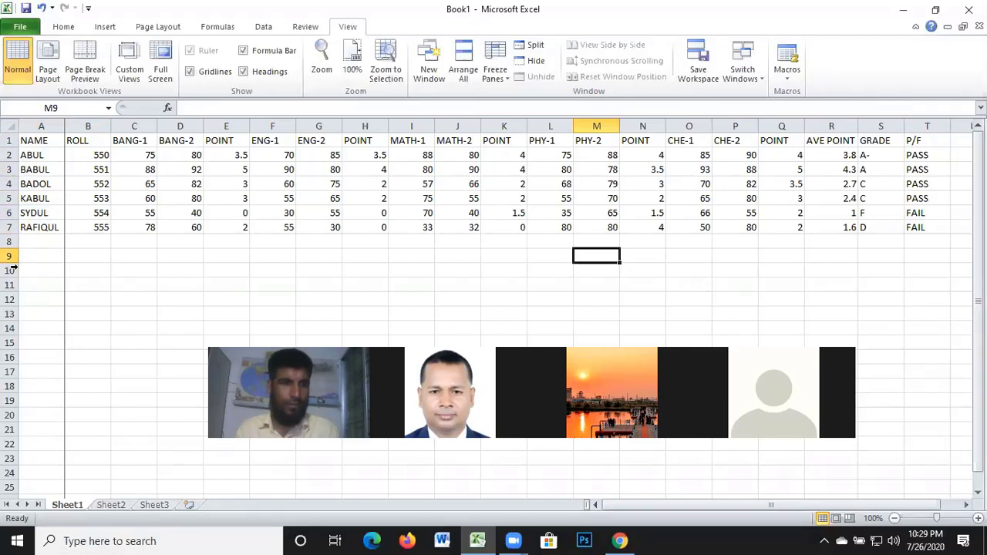
Freeze the rows above RAFIQUL's row, scroll to test, then unfreeze all panes
drag(44, 224, 950, 142)
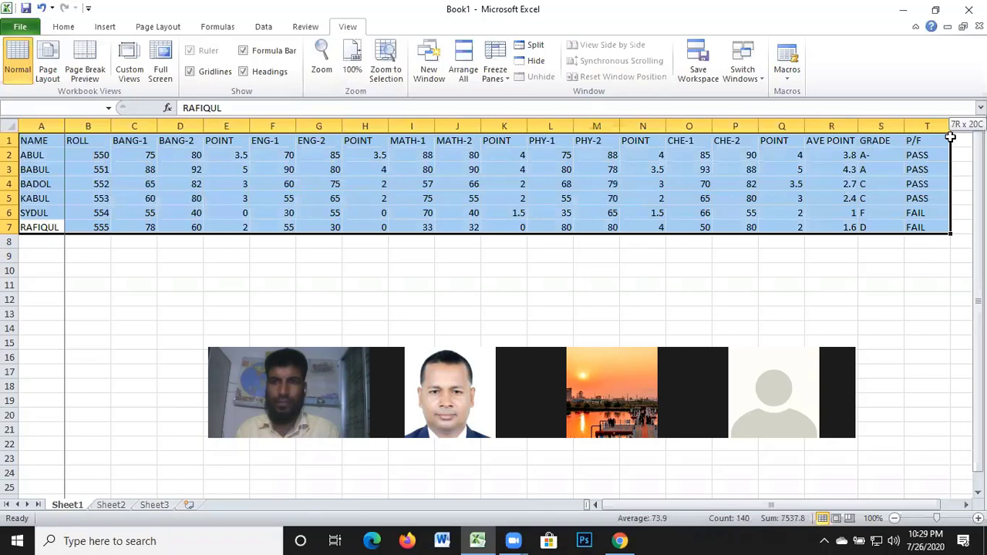
click(506, 82)
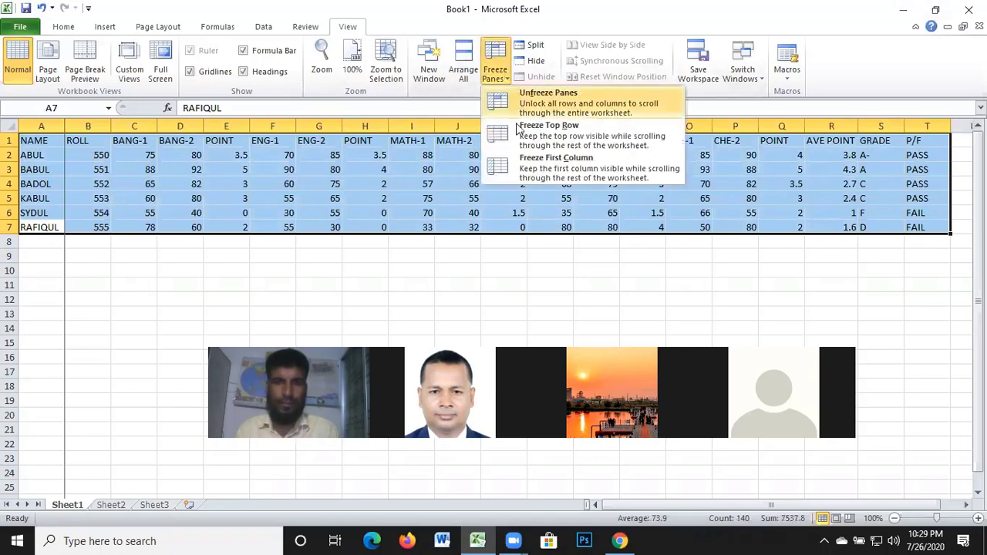
click(544, 101)
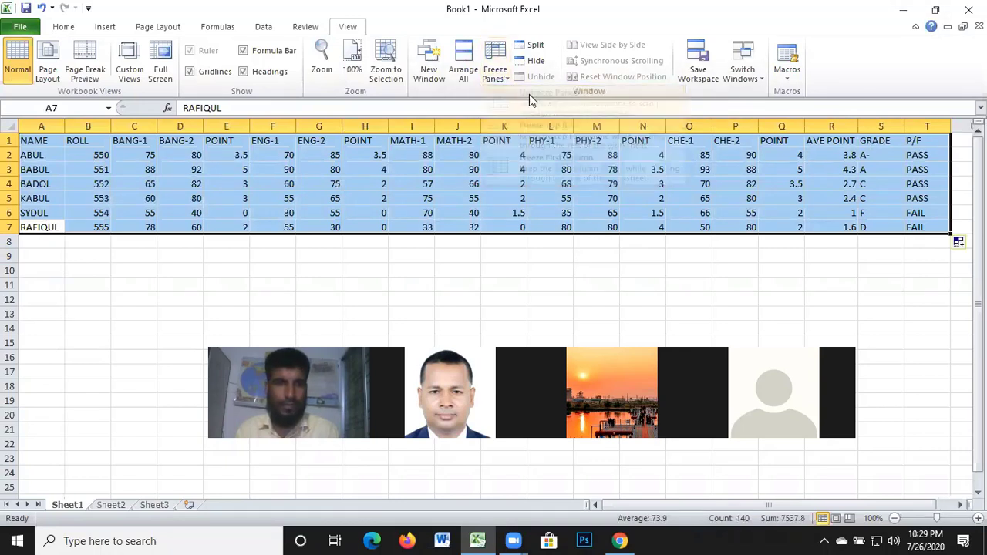
click(495, 73)
click(524, 96)
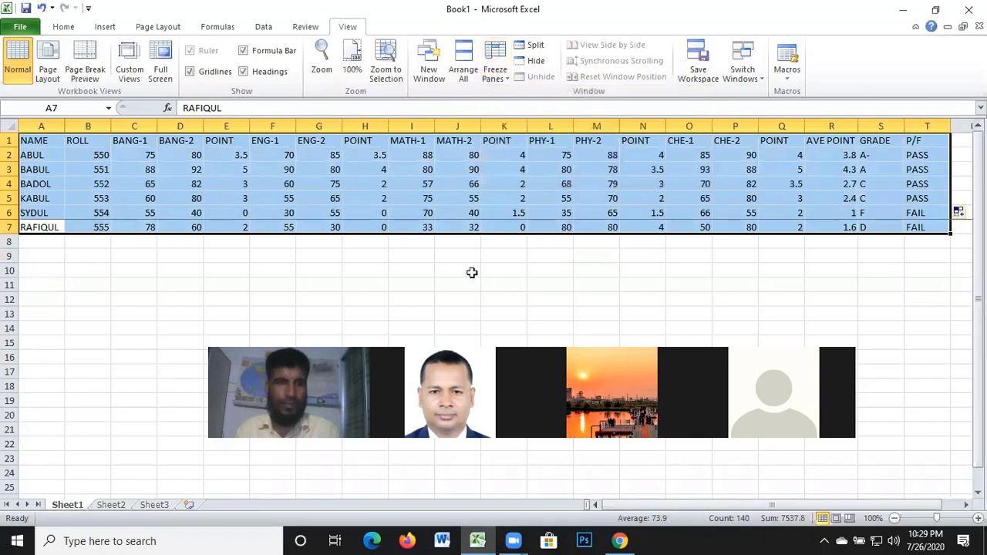
scroll(575, 284, down, 2)
scroll(600, 297, down, 2)
scroll(600, 297, up, 4)
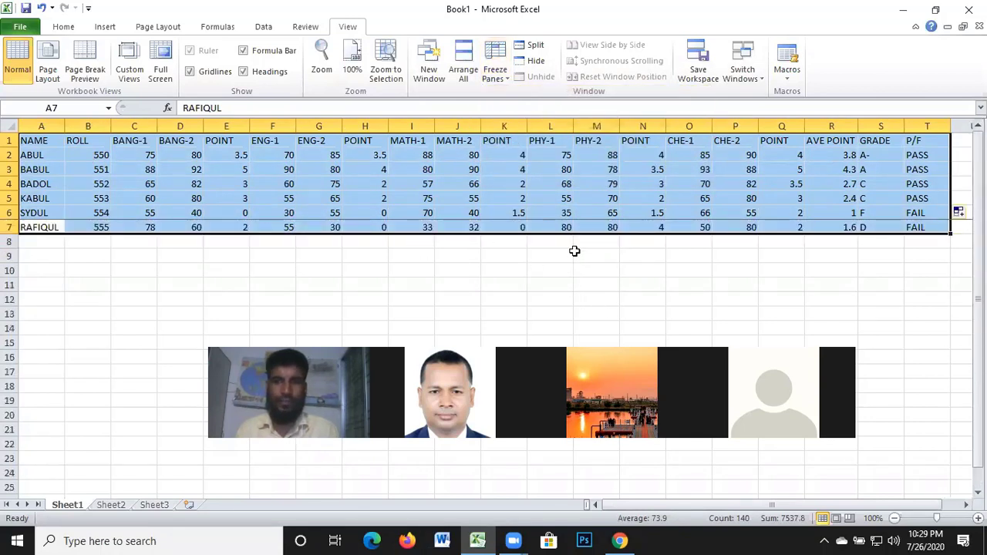
scroll(496, 291, down, 5)
scroll(501, 285, up, 5)
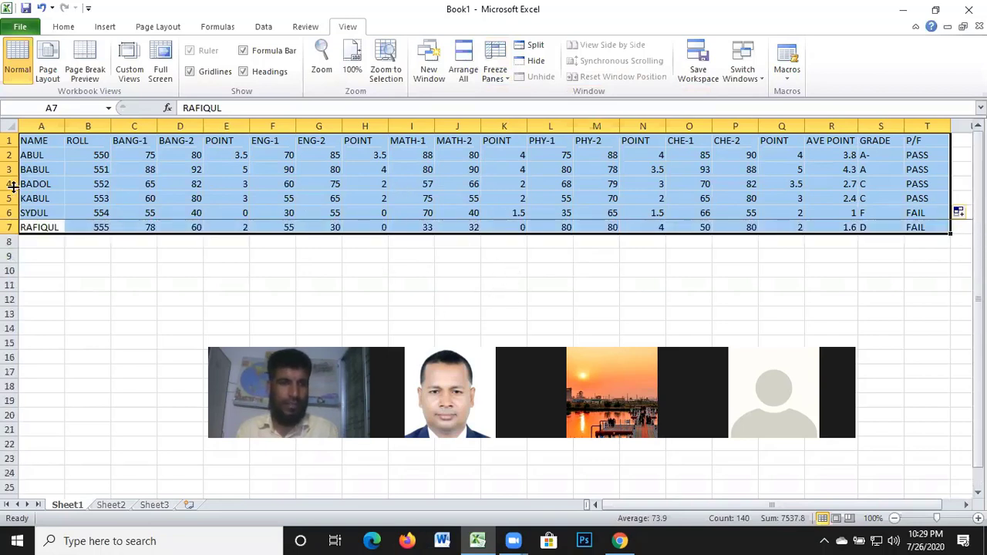
click(495, 71)
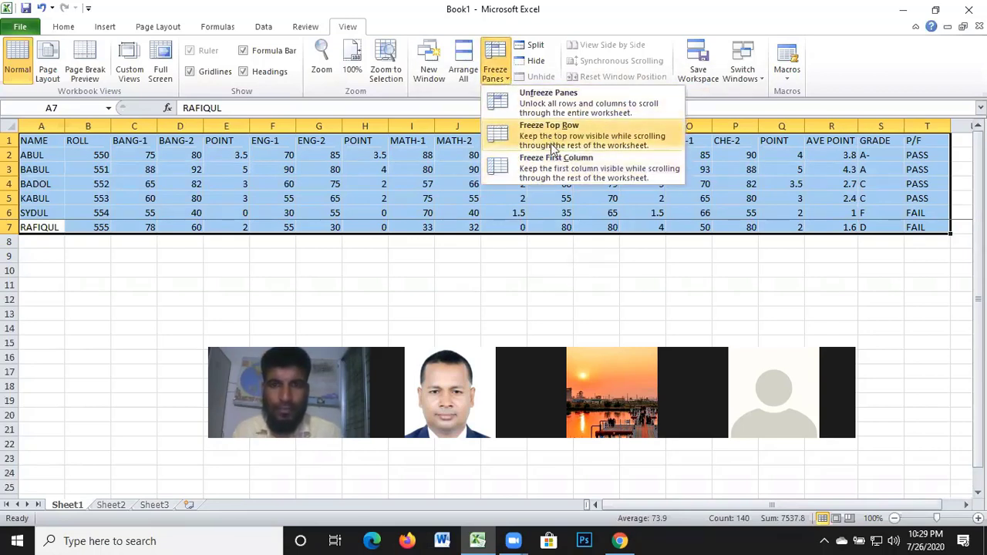
click(551, 96)
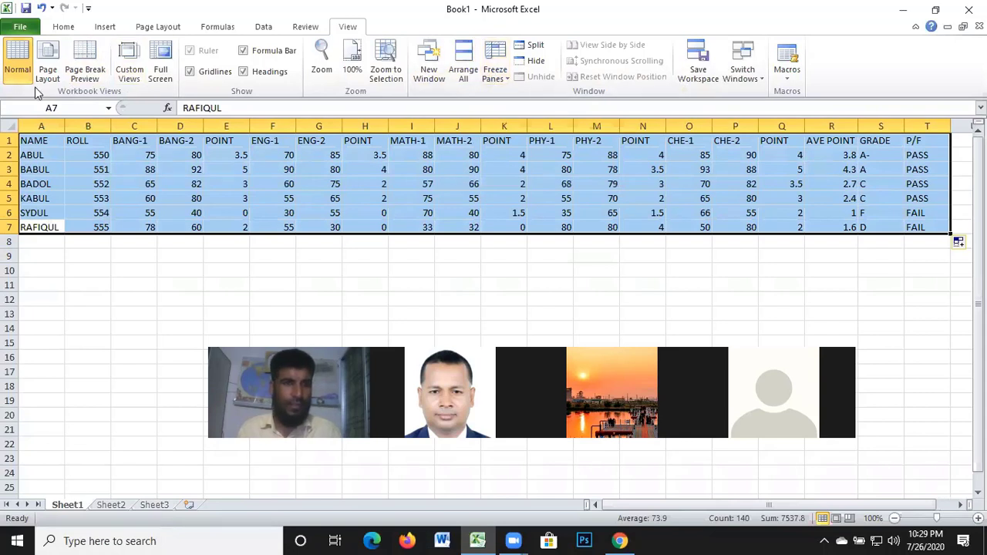
Try selecting the names, the header row and column A, then clear the selection
click(268, 273)
drag(43, 139, 47, 212)
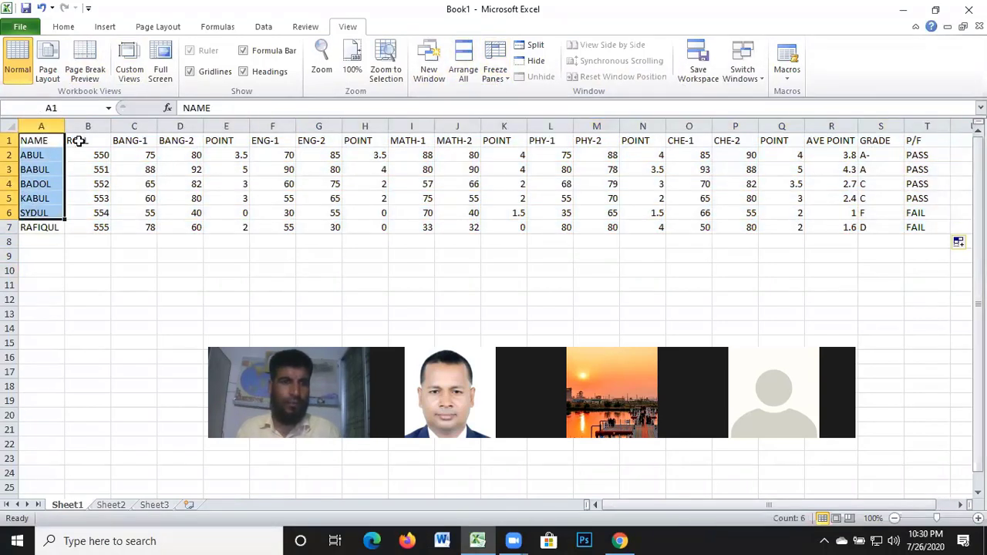
drag(78, 141, 871, 141)
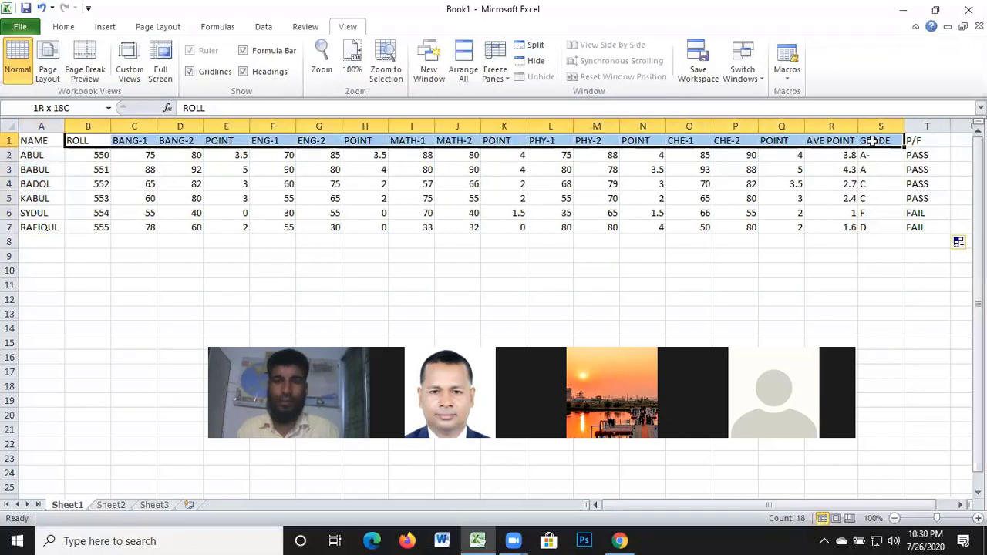
drag(38, 139, 62, 299)
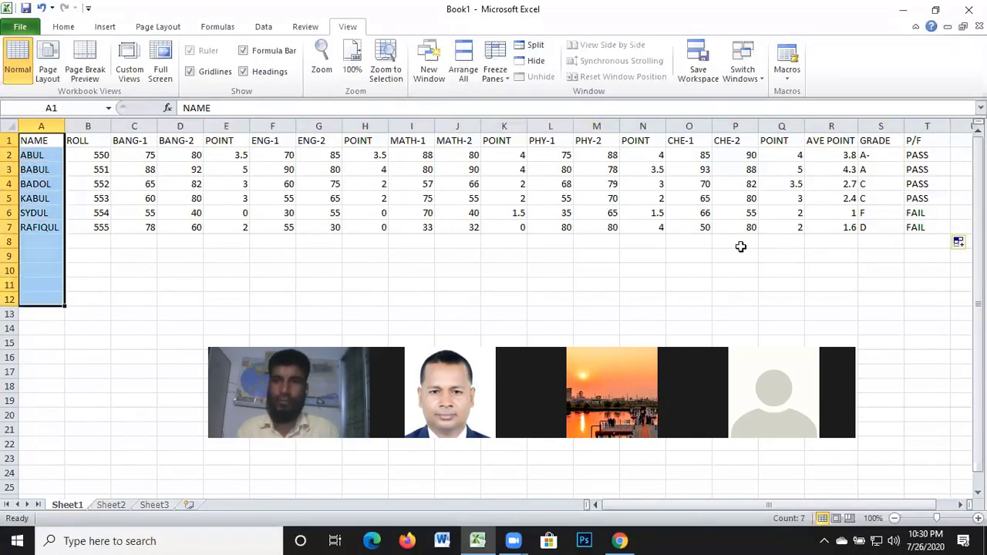
click(498, 284)
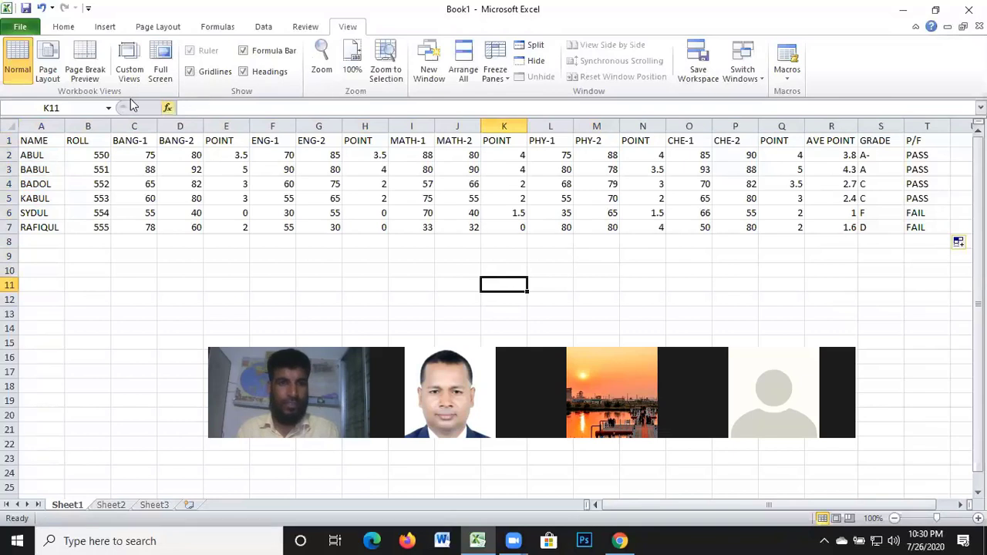
Freeze the header row and scroll to check it stays fixed
click(497, 74)
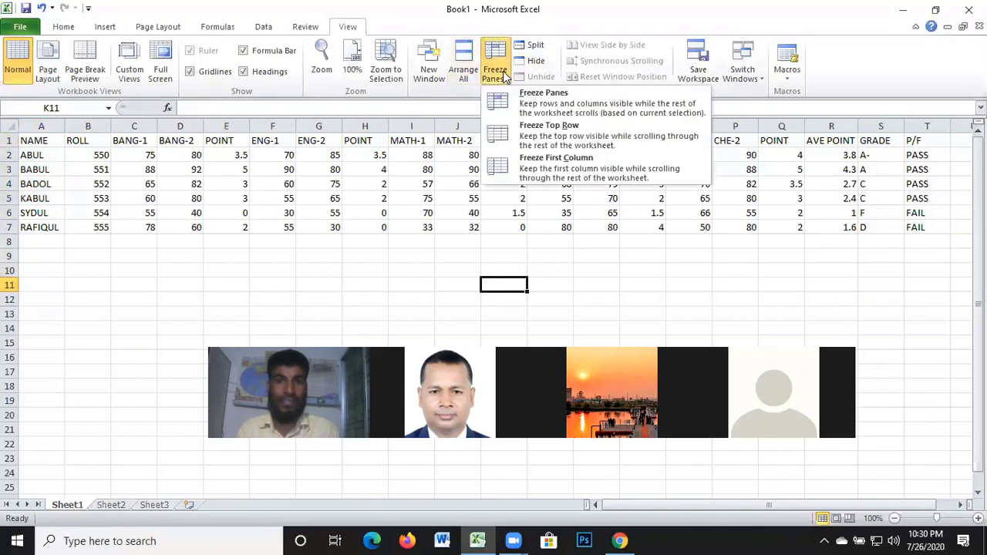
click(551, 132)
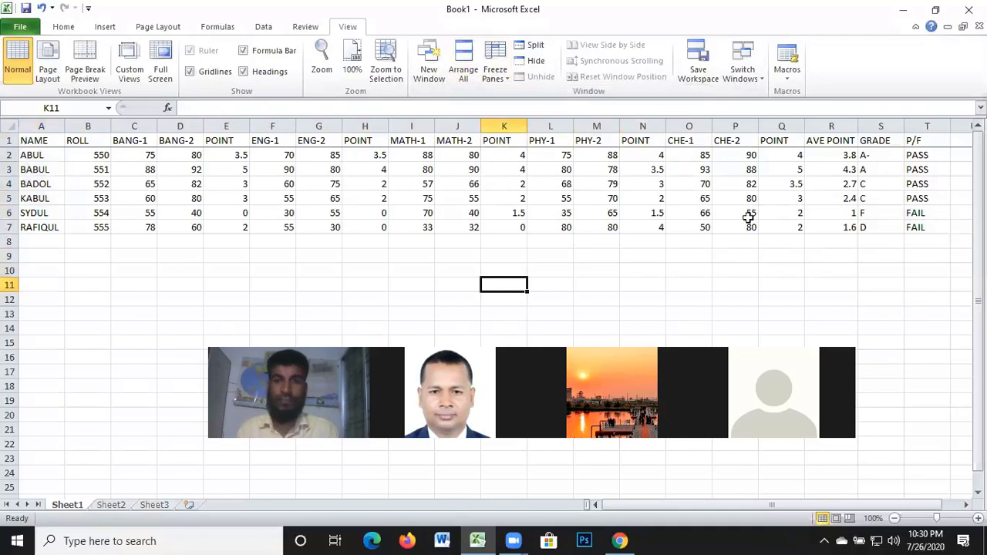
scroll(748, 219, down, 8)
scroll(705, 238, up, 5)
scroll(677, 220, up, 3)
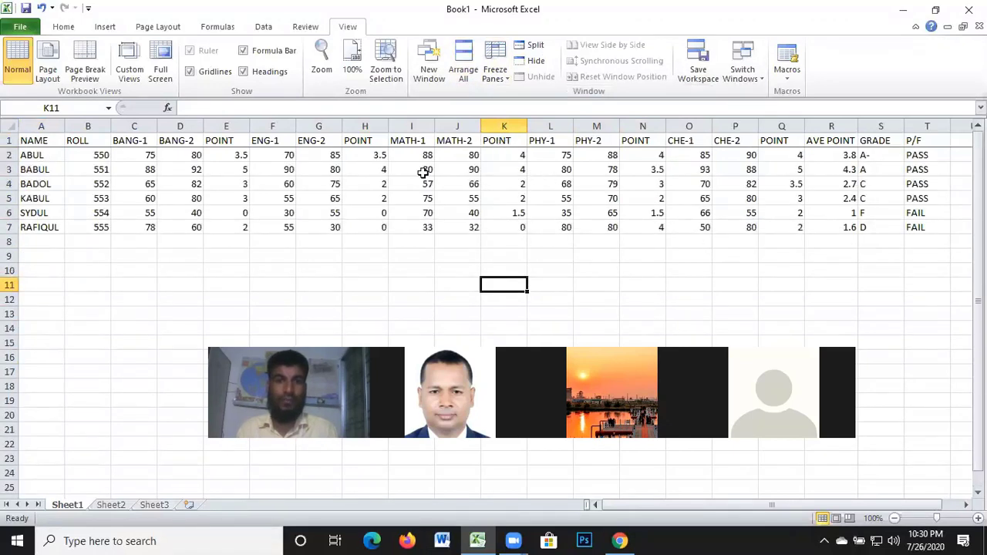
click(169, 287)
Freeze the NAME column so it stays visible while scrolling
drag(42, 142, 43, 212)
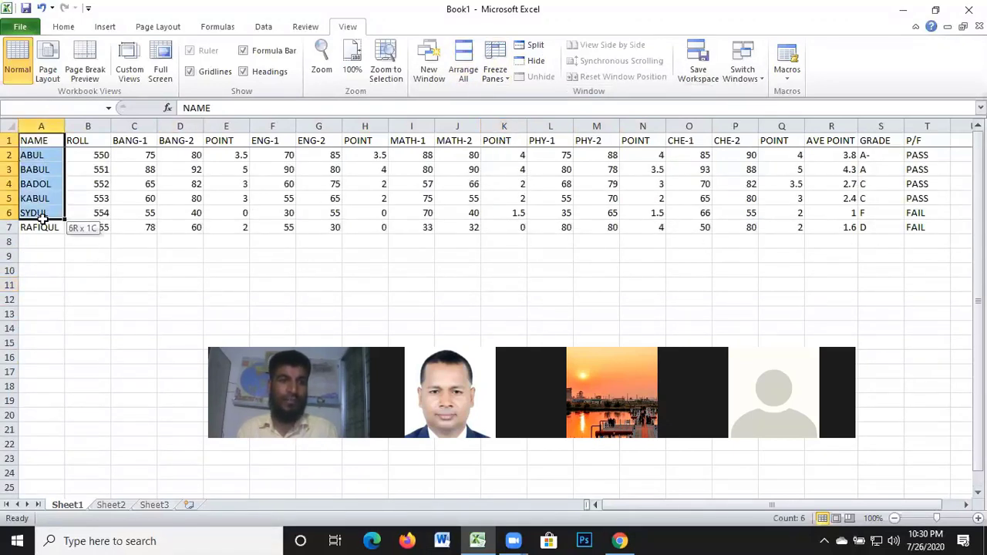
click(492, 330)
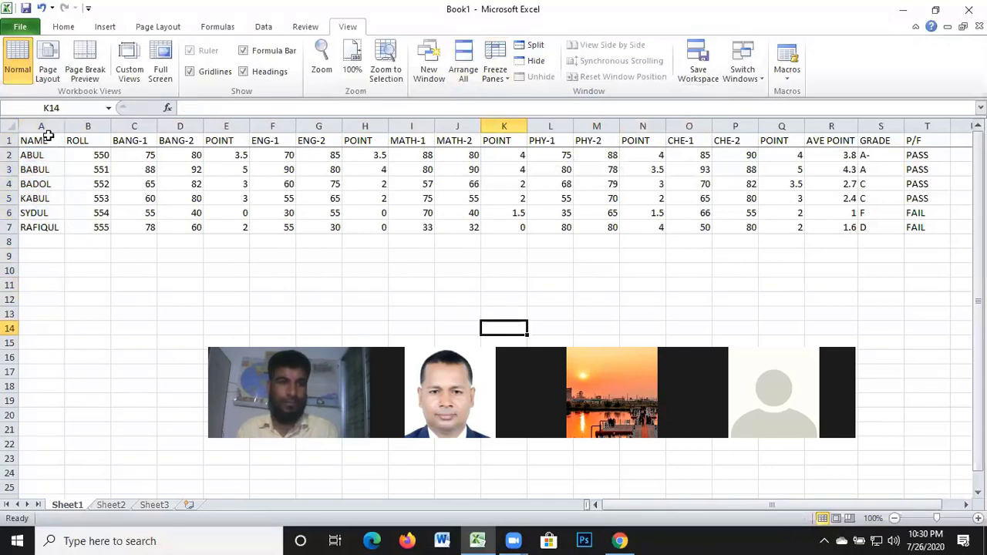
drag(42, 140, 43, 241)
click(495, 69)
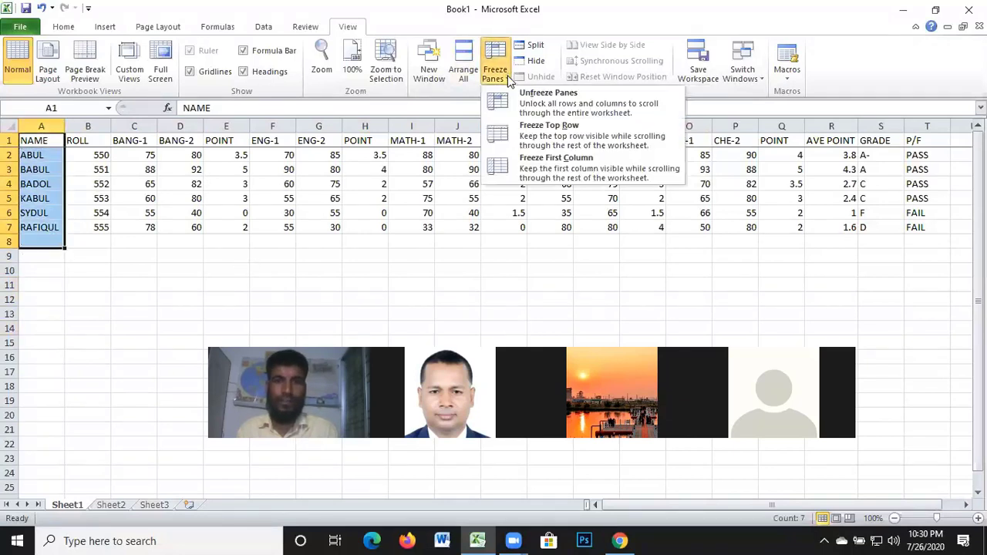
click(556, 176)
click(573, 267)
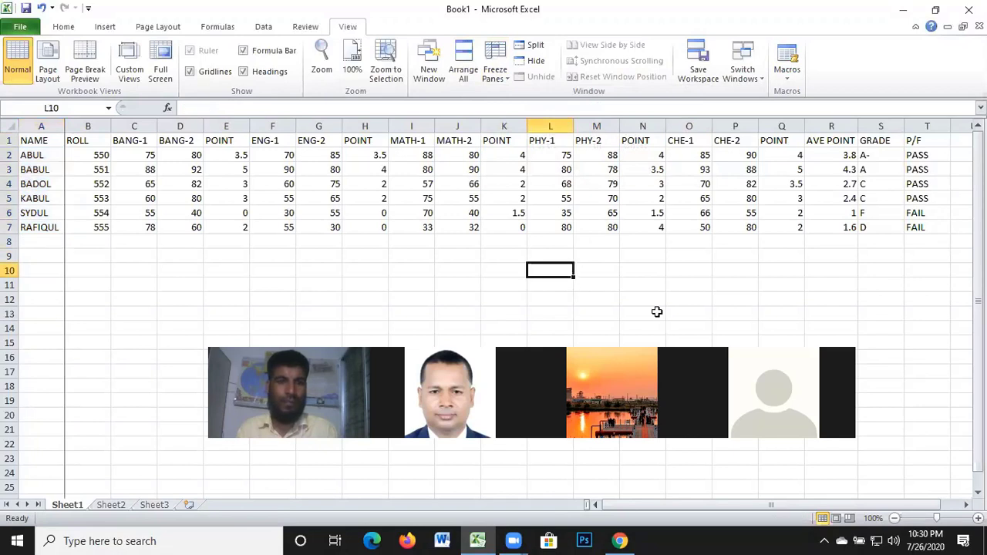
click(966, 504)
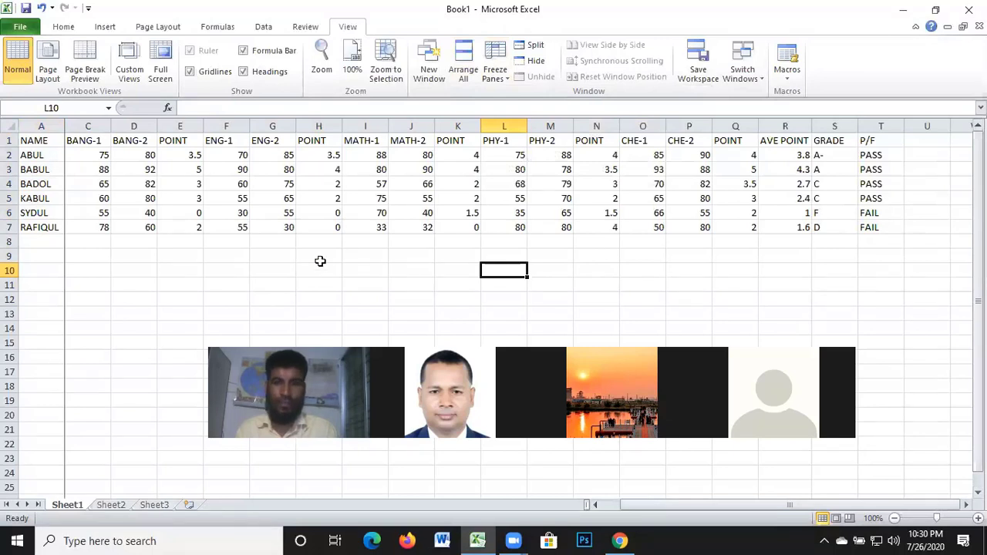
Unfreeze the NAME column and begin selecting the table from the NAME header
drag(30, 145, 31, 219)
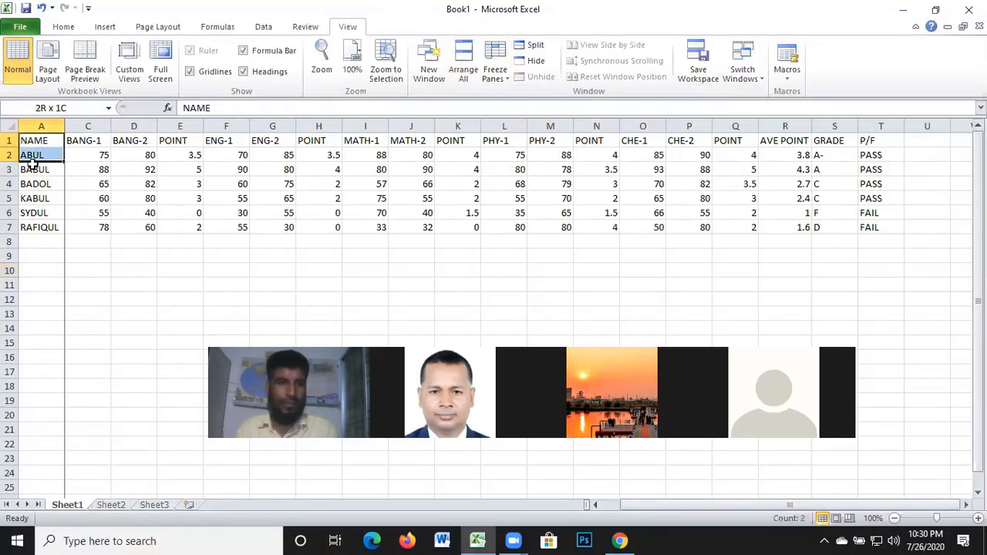
click(506, 75)
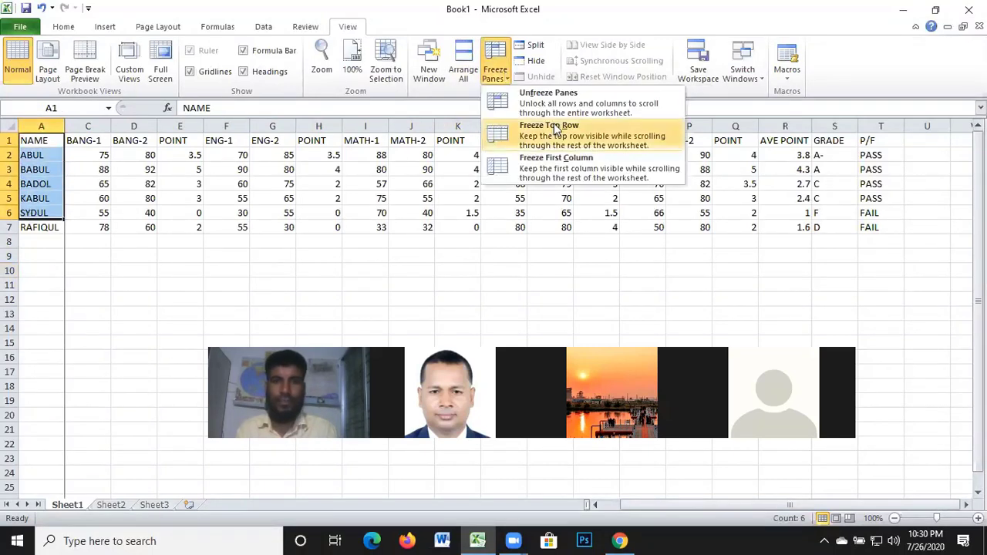
click(540, 90)
click(291, 242)
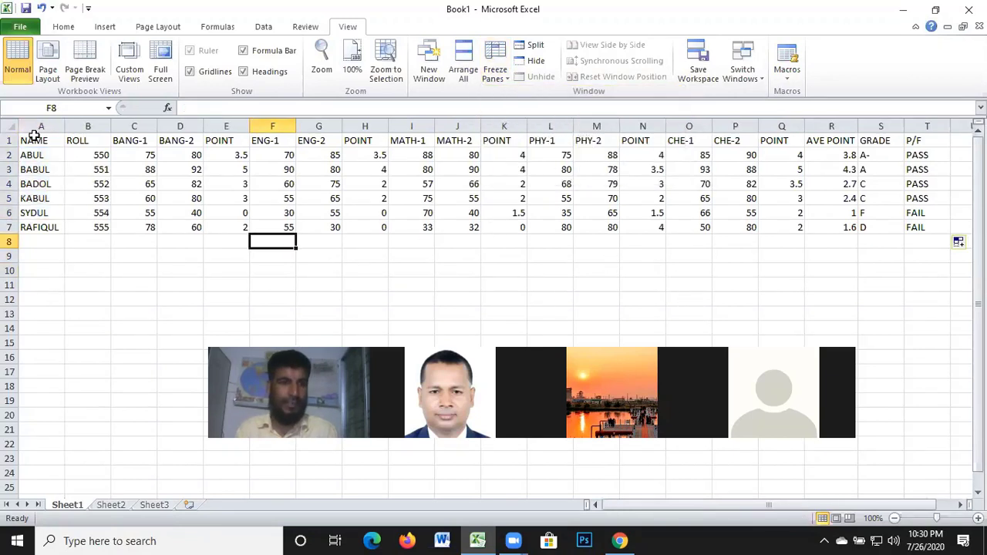
drag(31, 141, 244, 229)
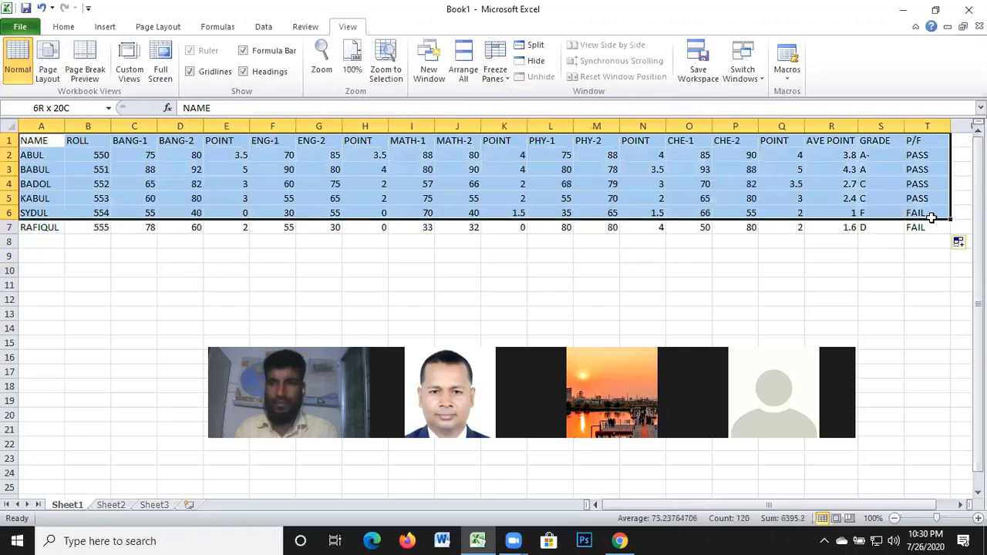
Extend the selection to A1:T7 and open the Insert tab's Column chart gallery
drag(842, 222, 917, 226)
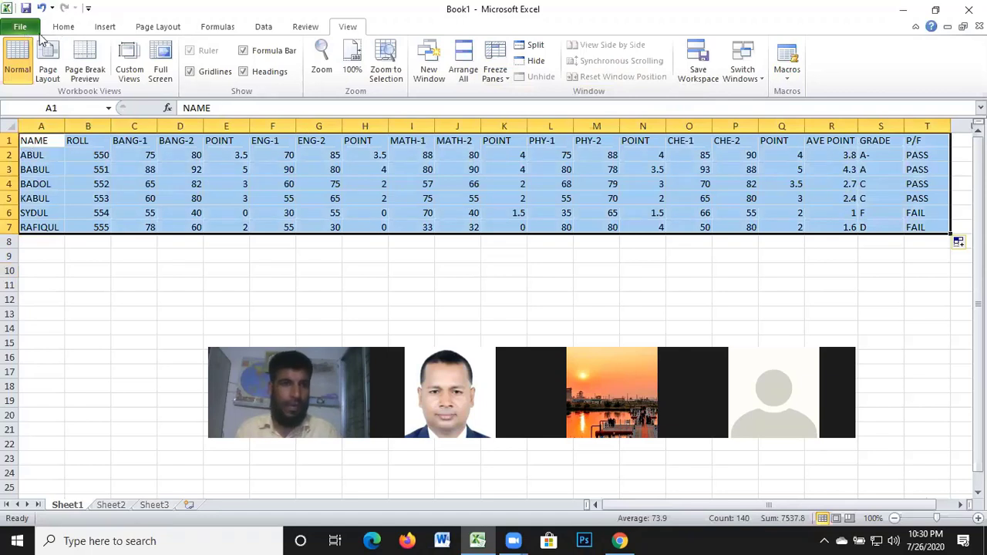
click(63, 26)
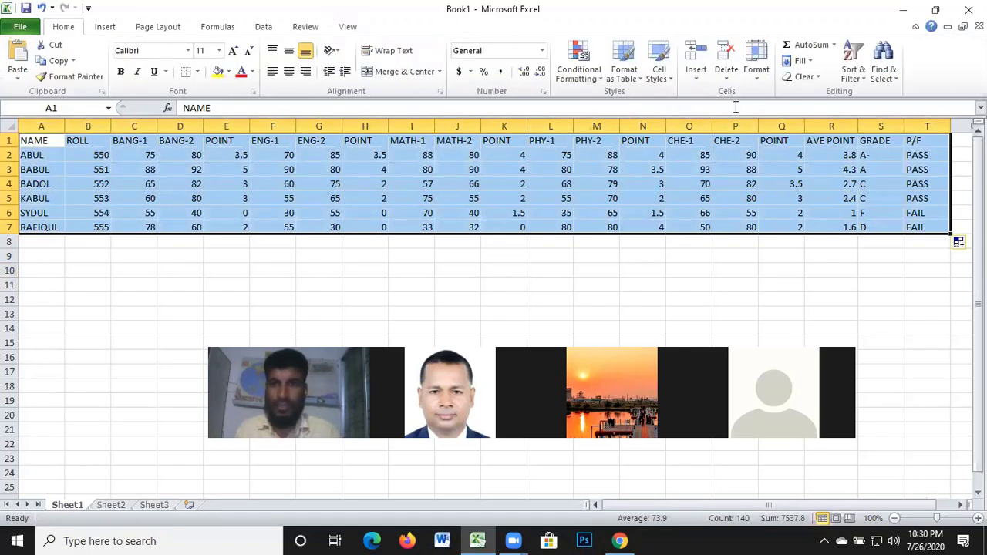
click(108, 27)
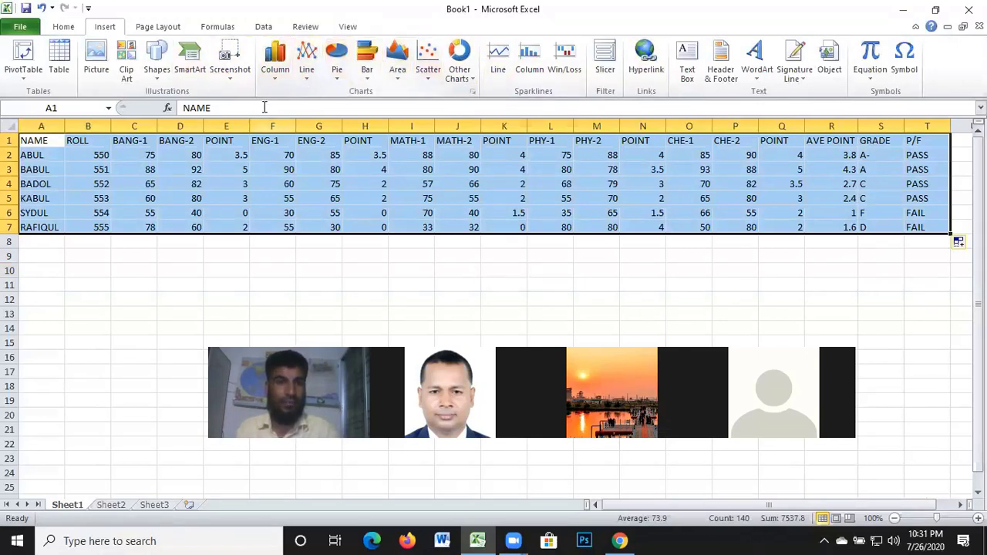
click(275, 70)
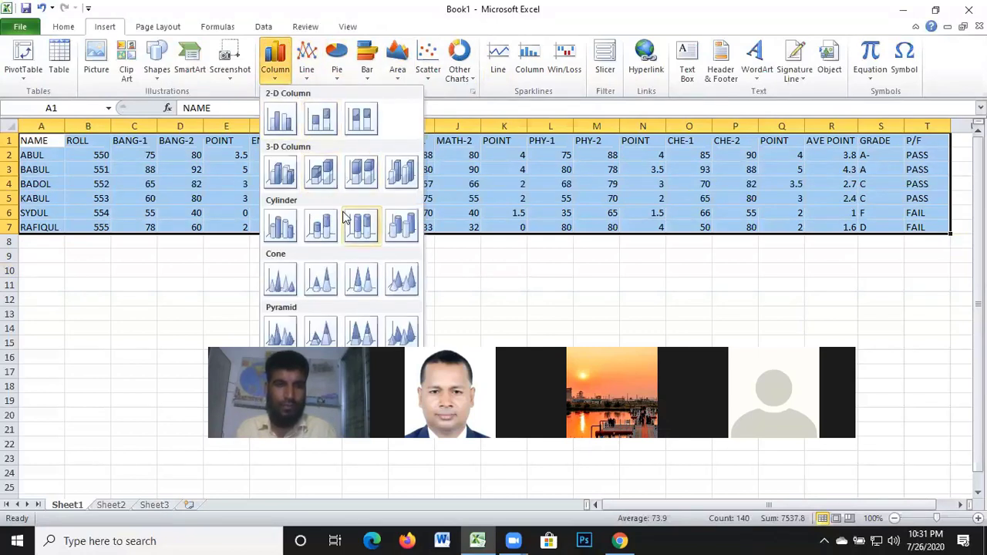
Insert a 3-D column chart of the student results, then delete it
click(361, 171)
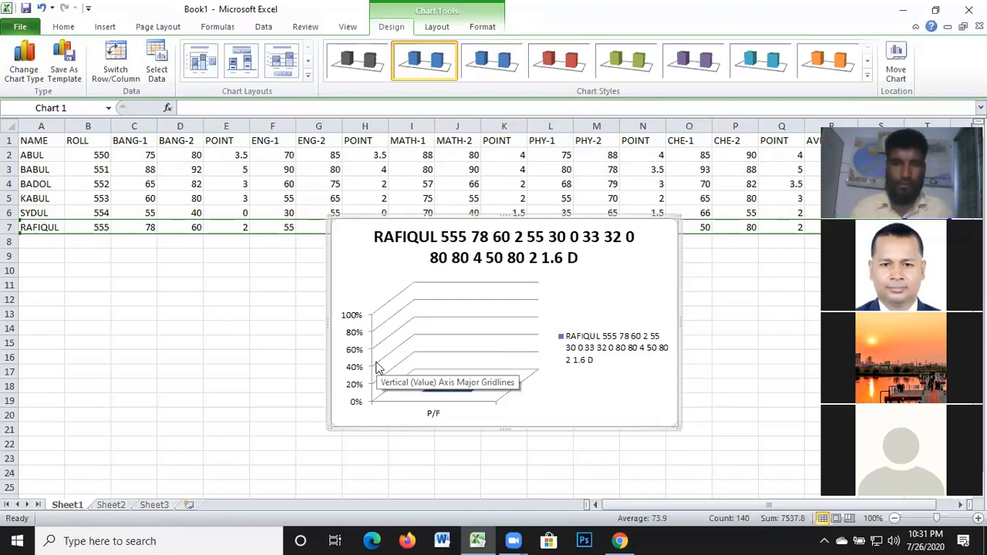
key(Escape)
key(Delete)
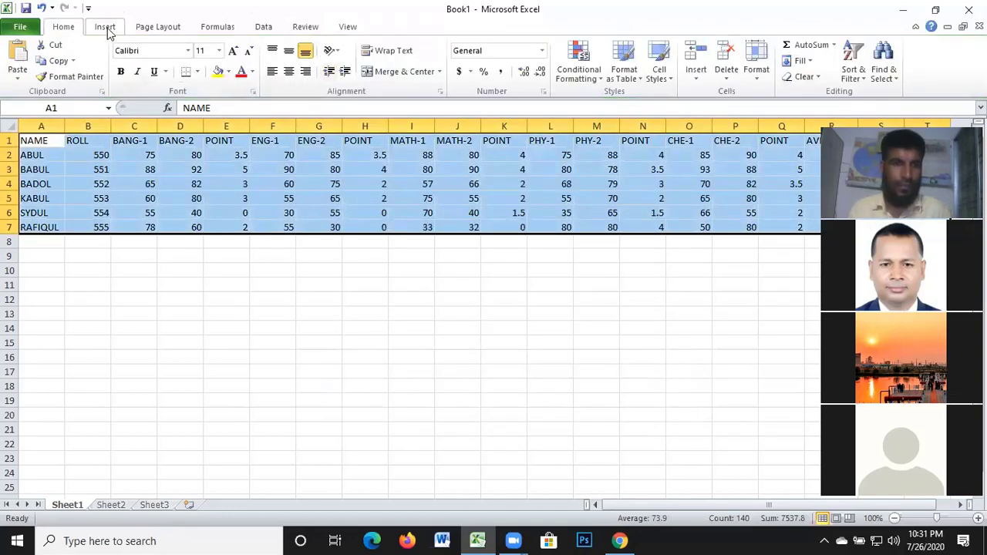
Insert a 2-D clustered column chart of the results table
click(107, 28)
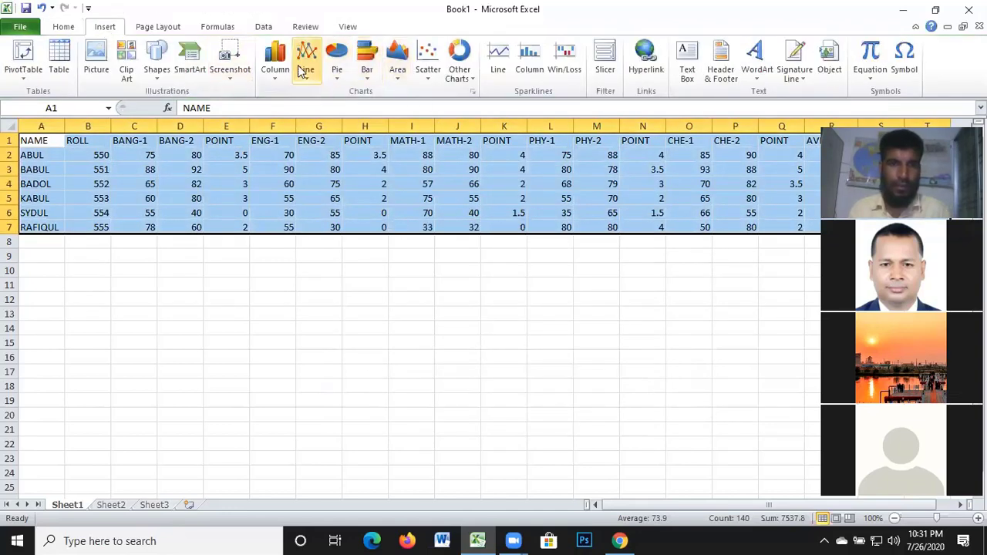
click(275, 64)
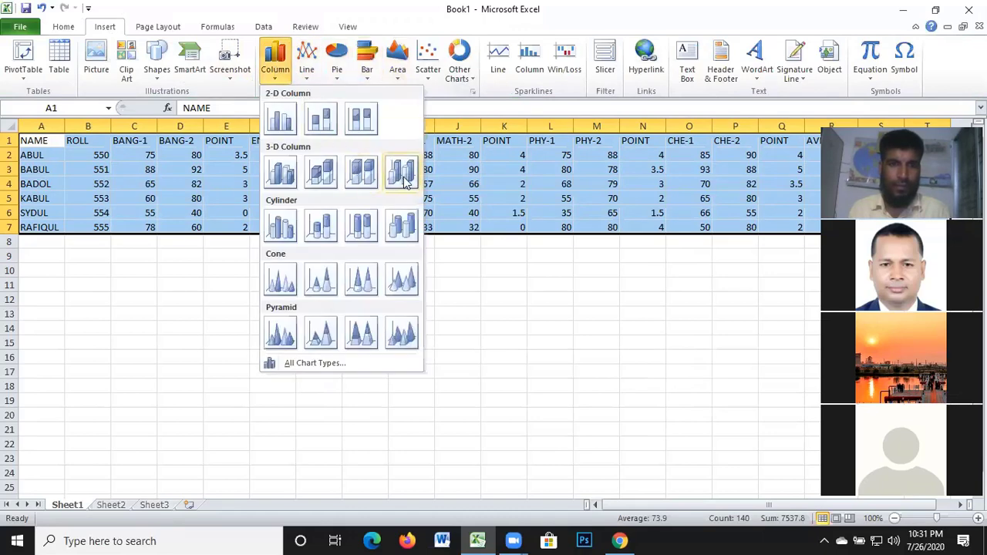
click(281, 120)
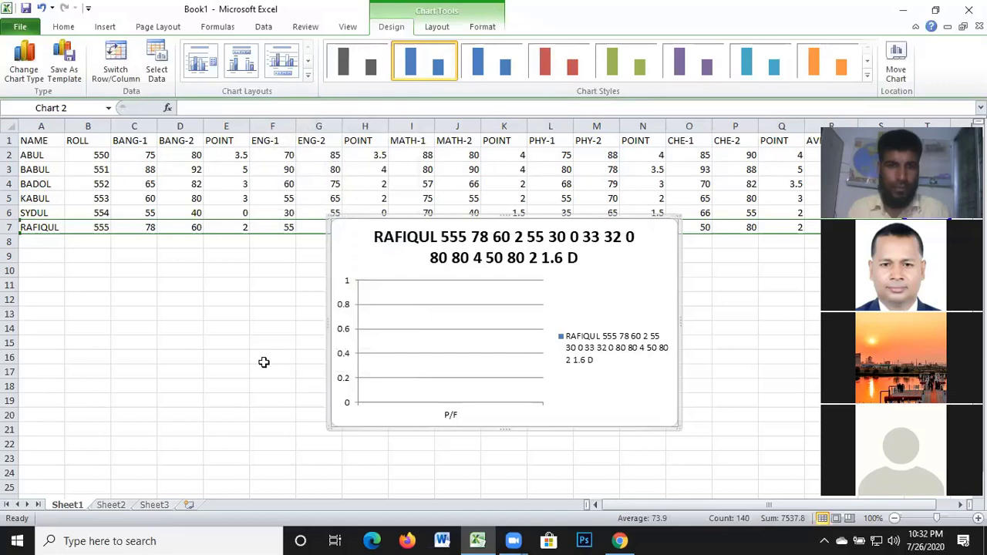
click(266, 361)
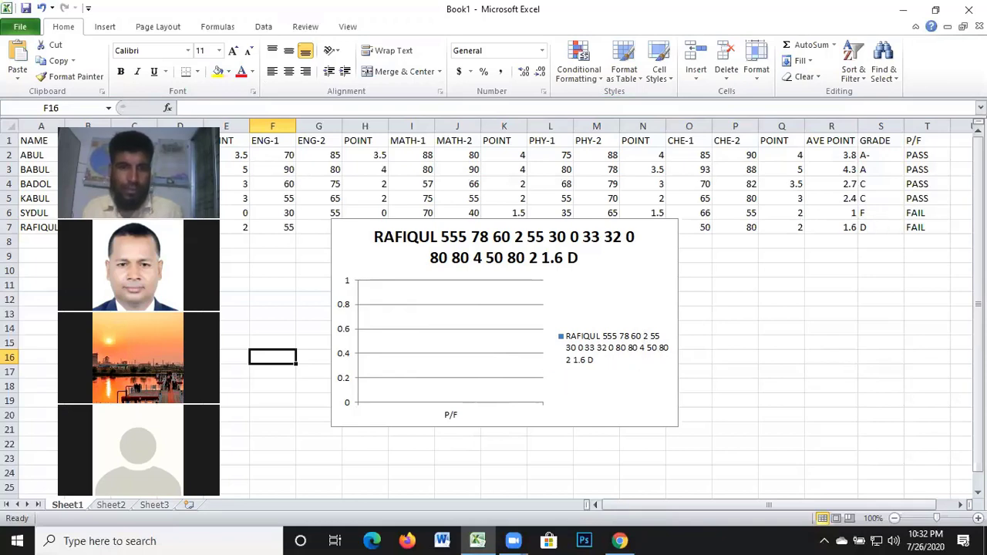
Delete the chart's gridlines twice with undo each time, then delete the whole chart
click(515, 357)
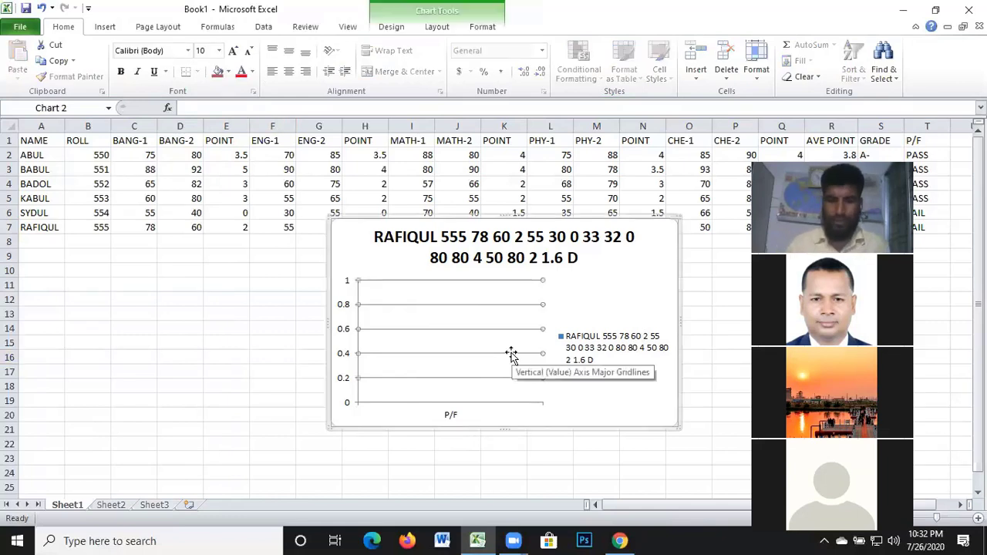
key(Delete)
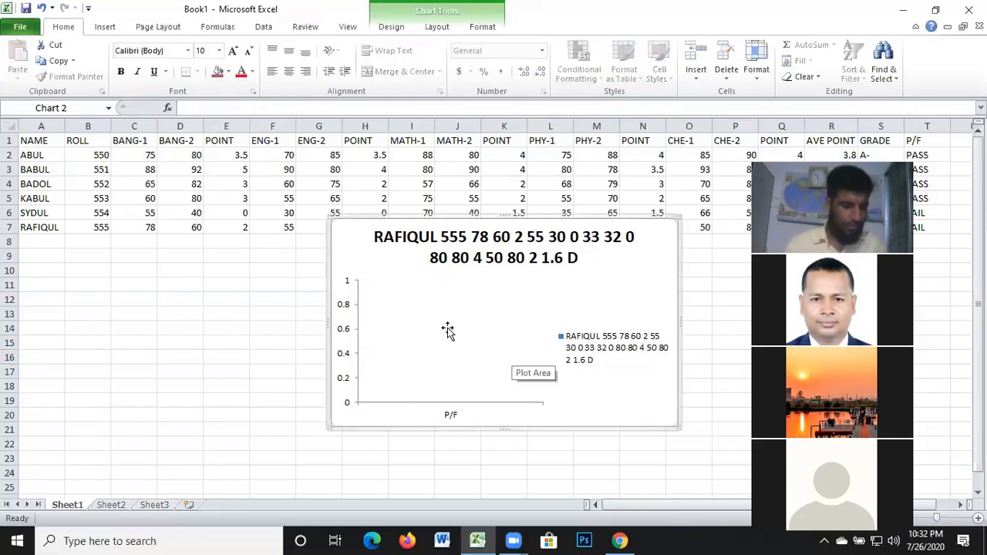
key(ctrl+z)
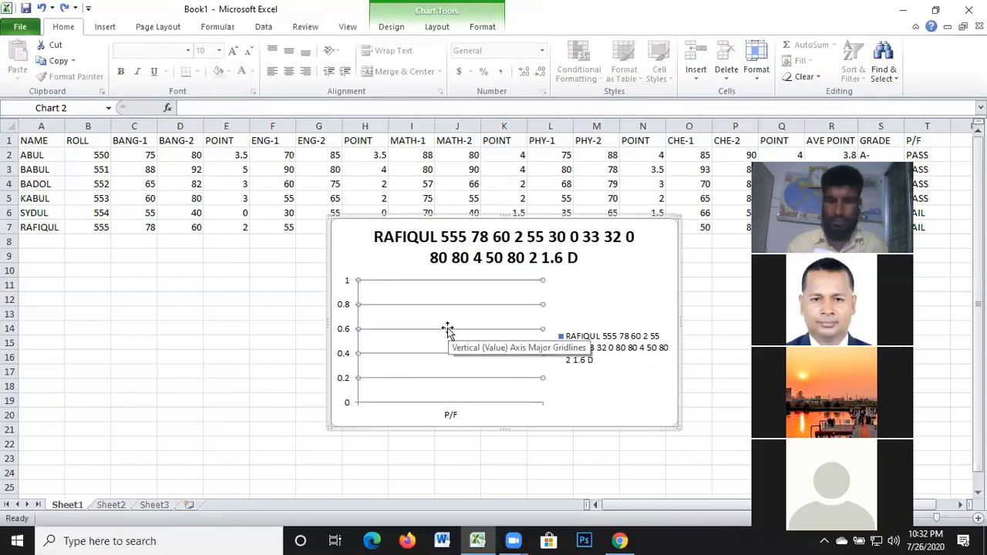
key(Delete)
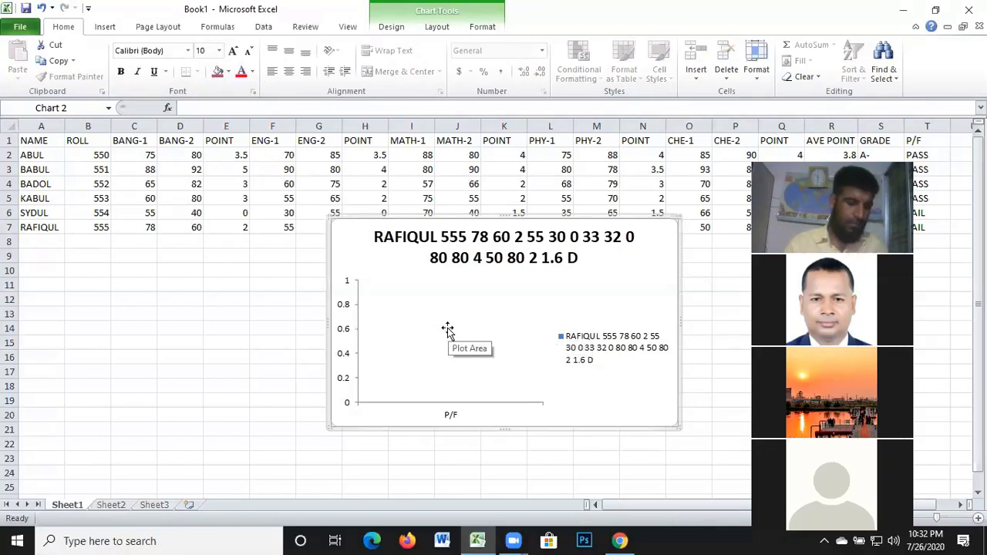
key(ctrl+z)
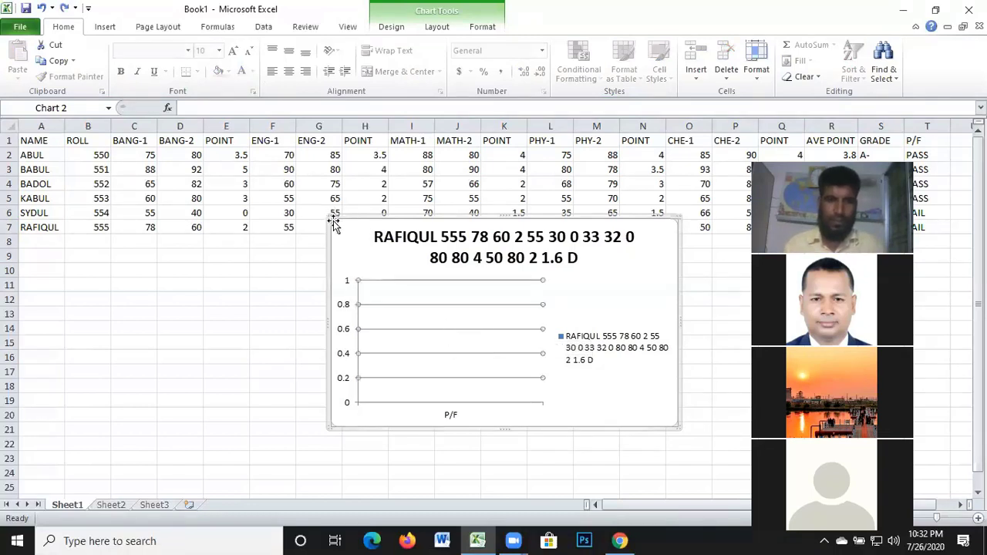
click(334, 224)
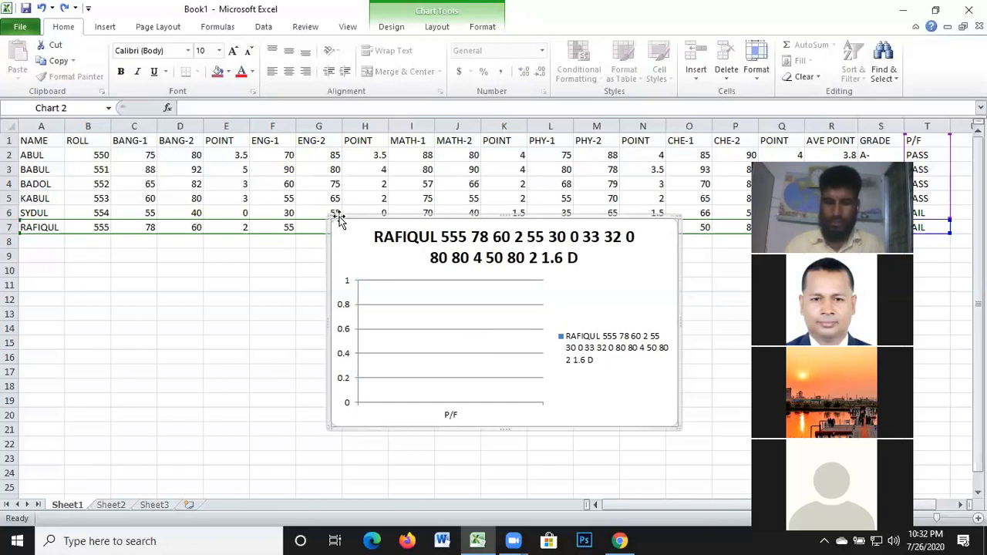
key(Delete)
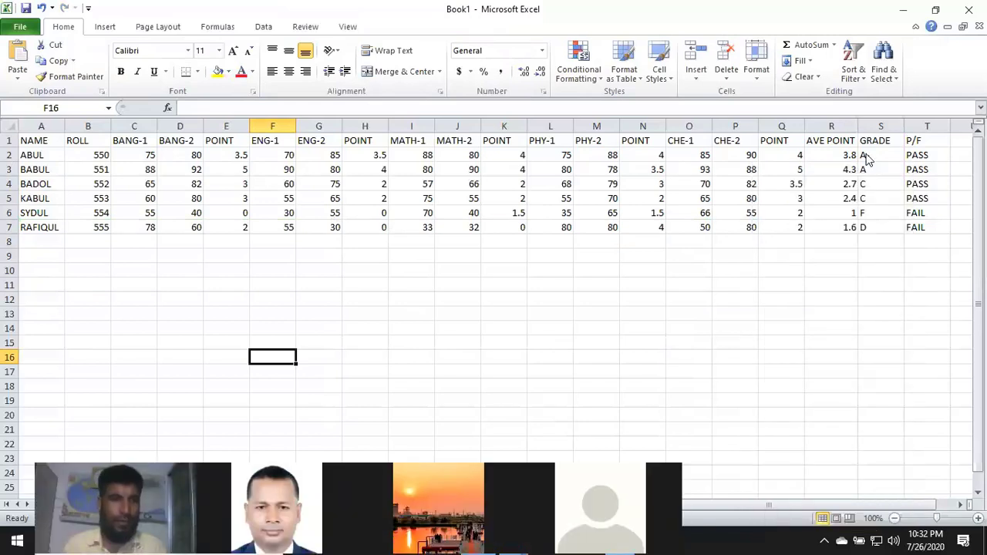
Select the table data, insert a 2-D line chart, then delete it
mouse_move(33, 140)
mouse_down()
mouse_move(195, 237)
mouse_move(869, 228)
mouse_move(832, 227)
mouse_up()
click(108, 27)
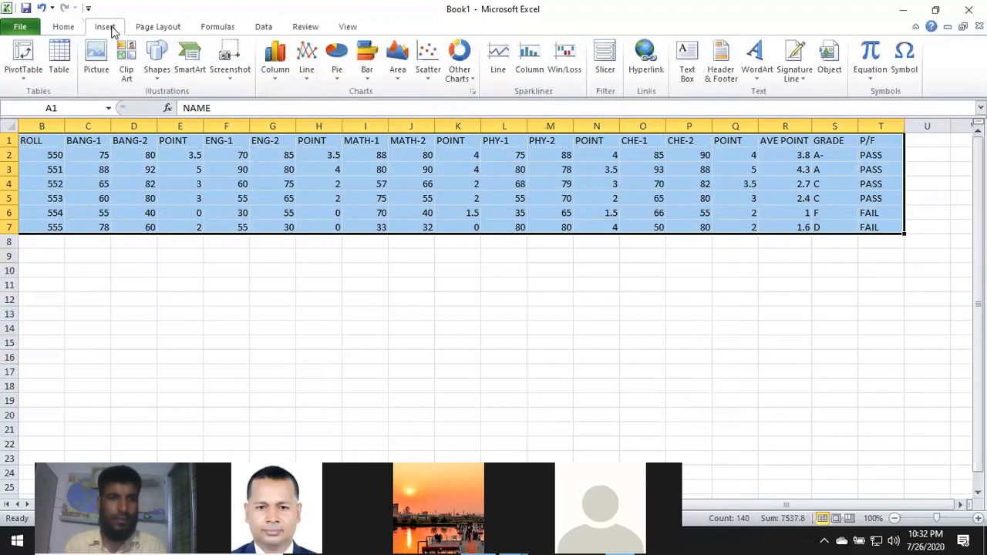
click(307, 70)
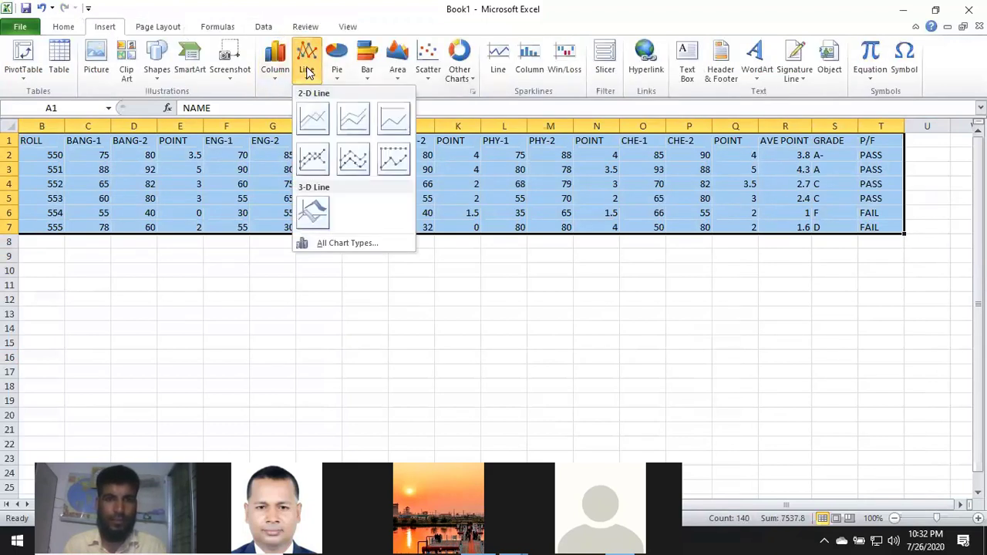
click(313, 120)
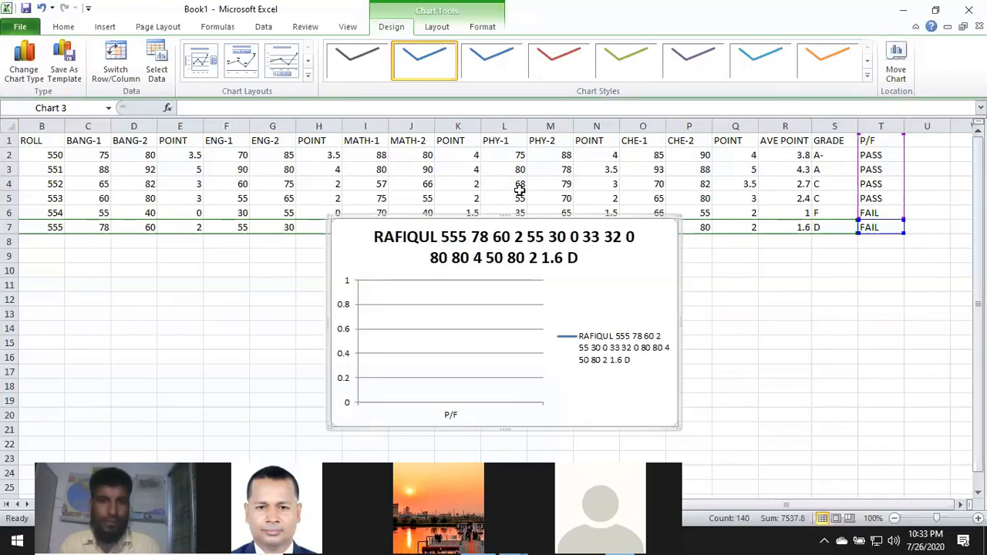
key(Delete)
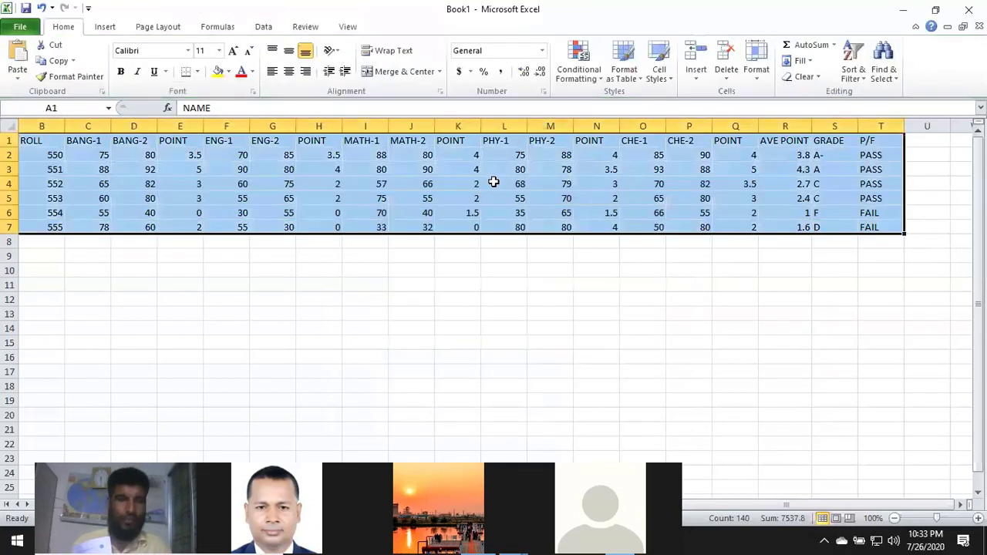
Insert a 3-D bar chart, then delete it and clear the table selection
click(105, 28)
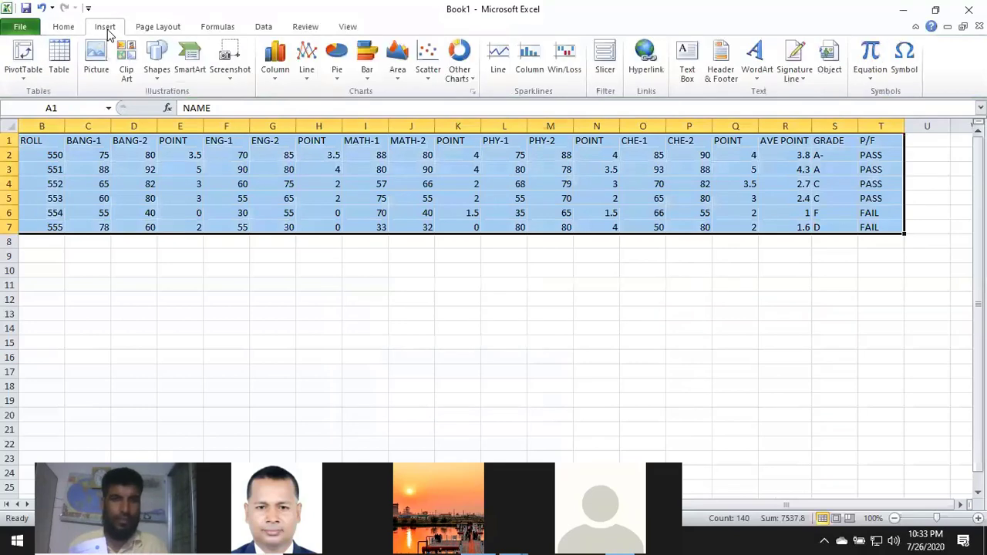
click(367, 71)
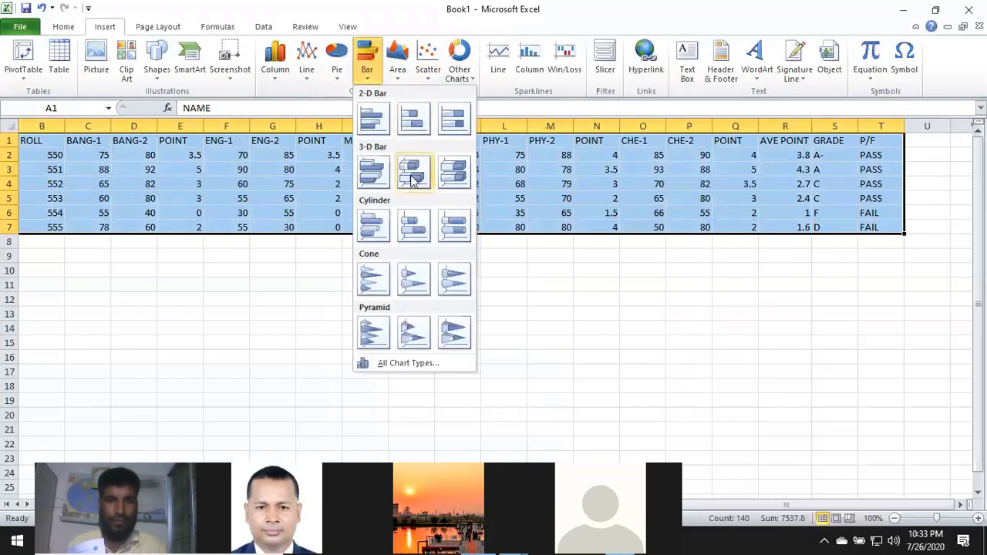
click(409, 173)
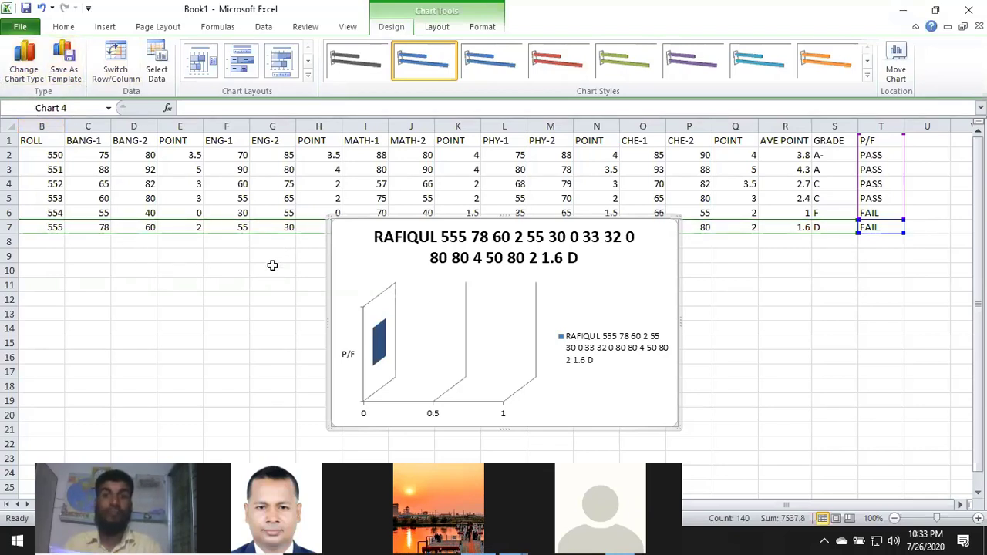
click(106, 30)
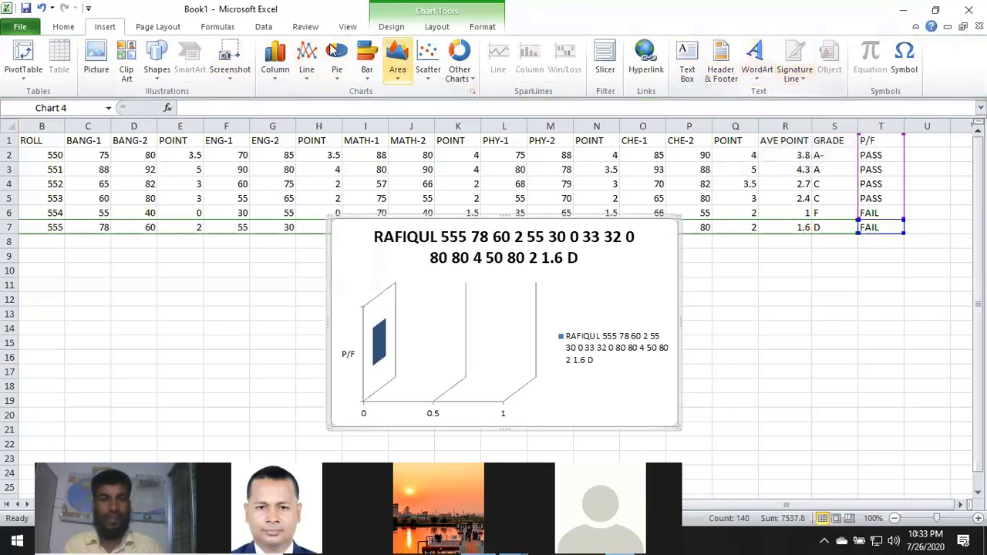
click(483, 28)
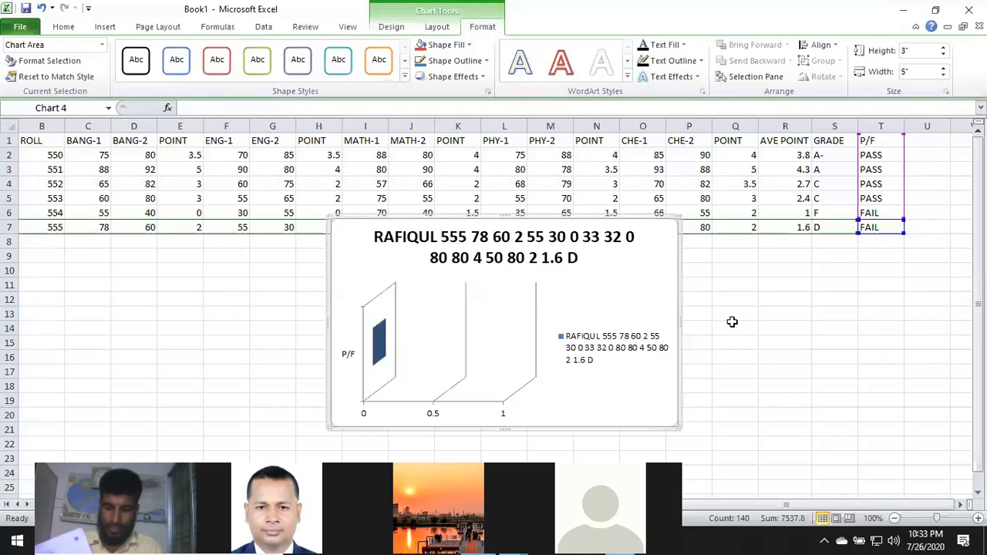
key(Delete)
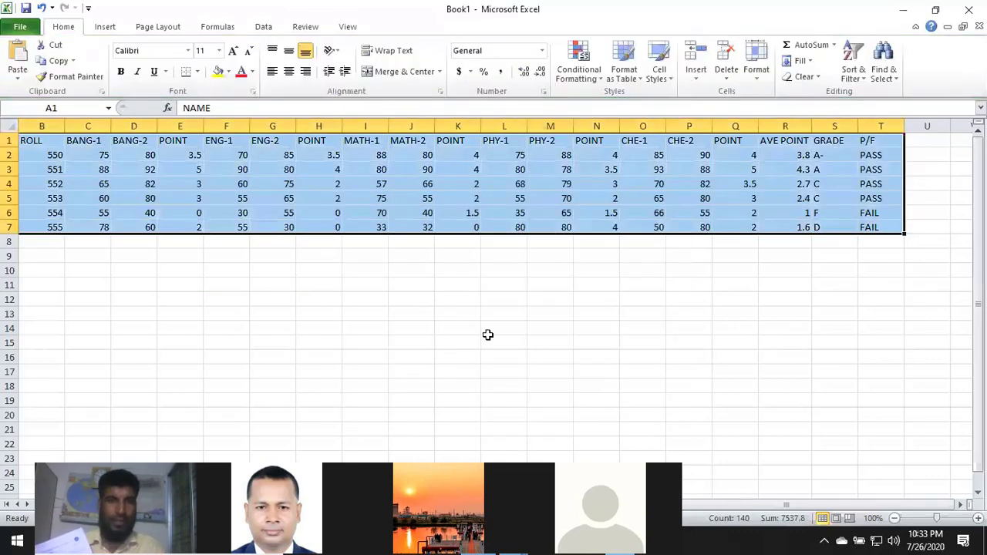
click(489, 336)
Browse the Formulas and Data tabs, then scroll left to show column A
click(218, 26)
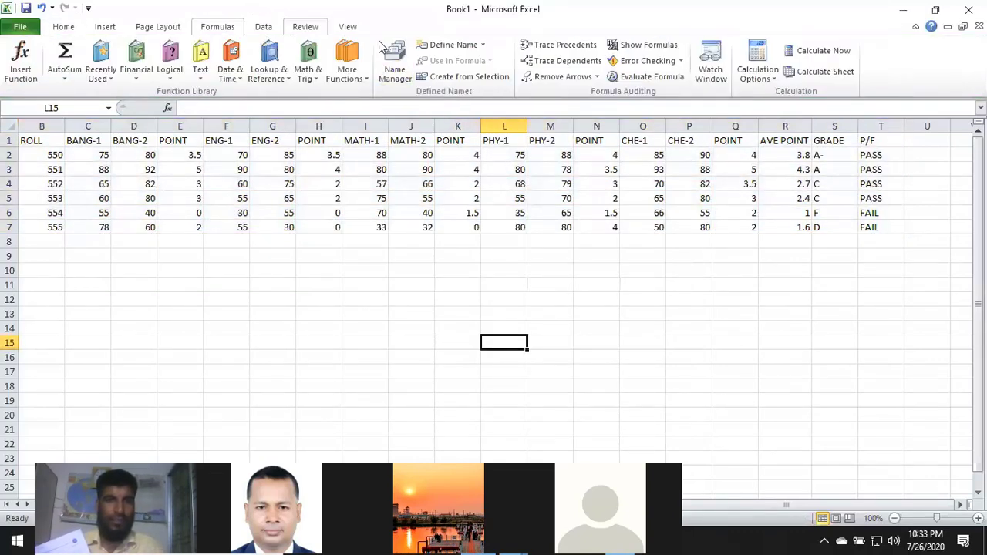
click(272, 31)
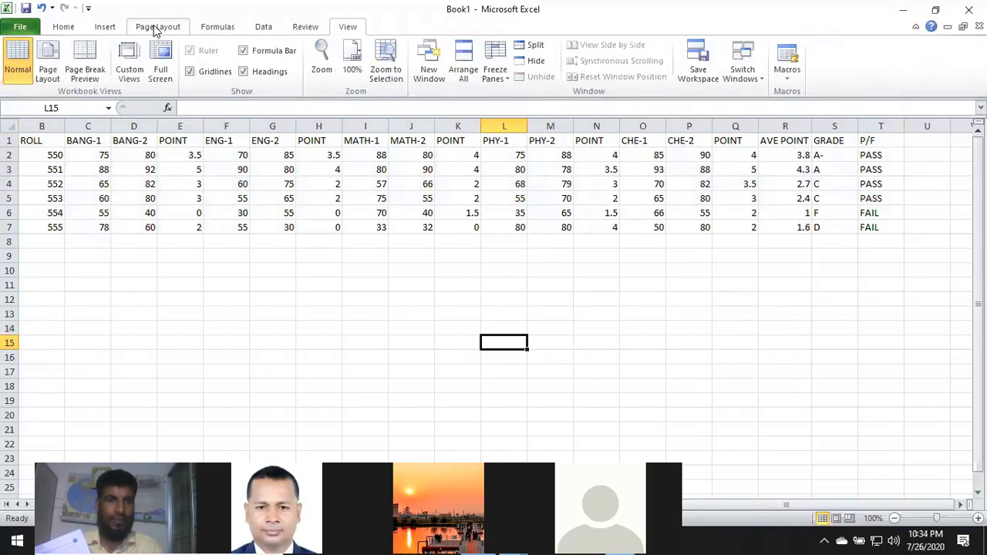
scroll(207, 73, up, 4)
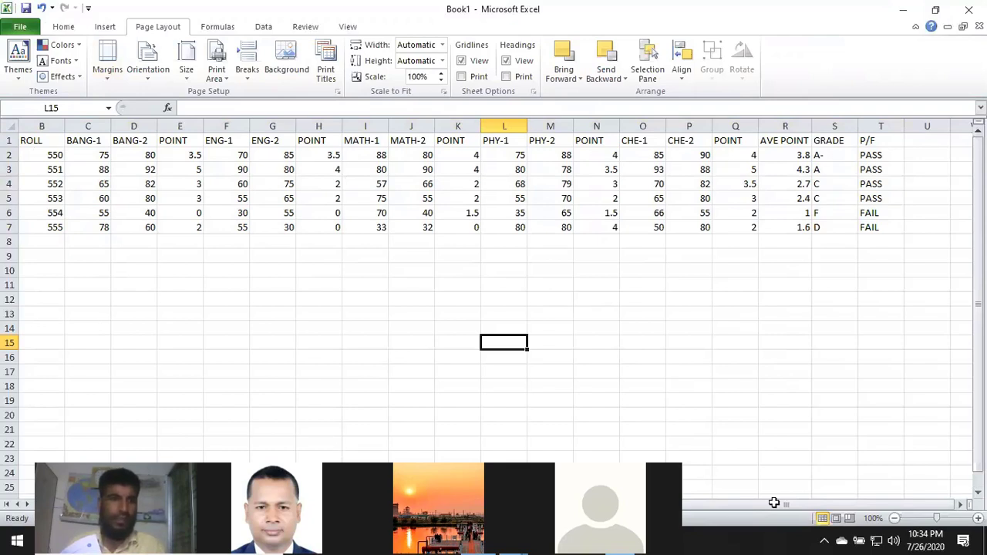
drag(773, 503, 755, 503)
drag(34, 140, 88, 155)
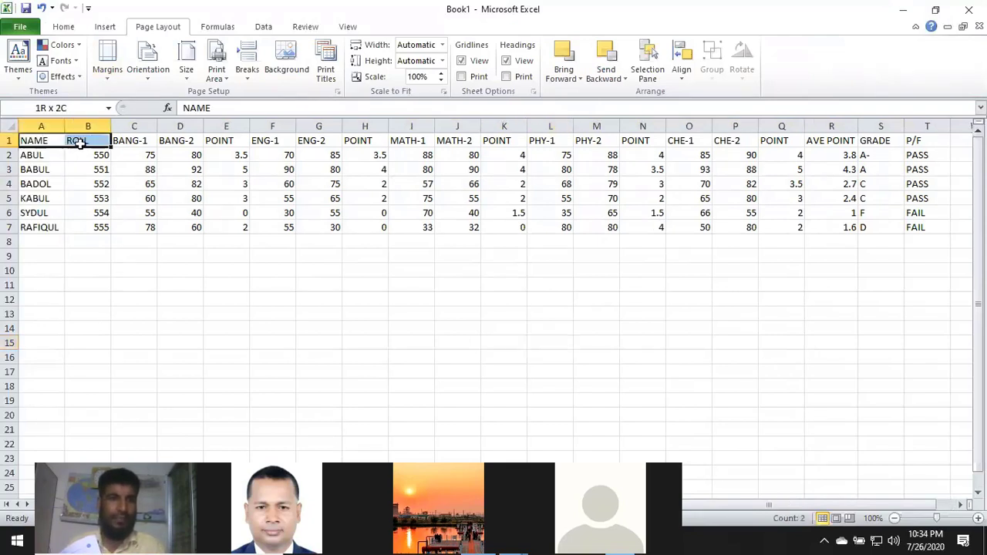
Set the font colour of A1:A8, the NAME heading and six names, to red
click(67, 257)
drag(31, 140, 31, 242)
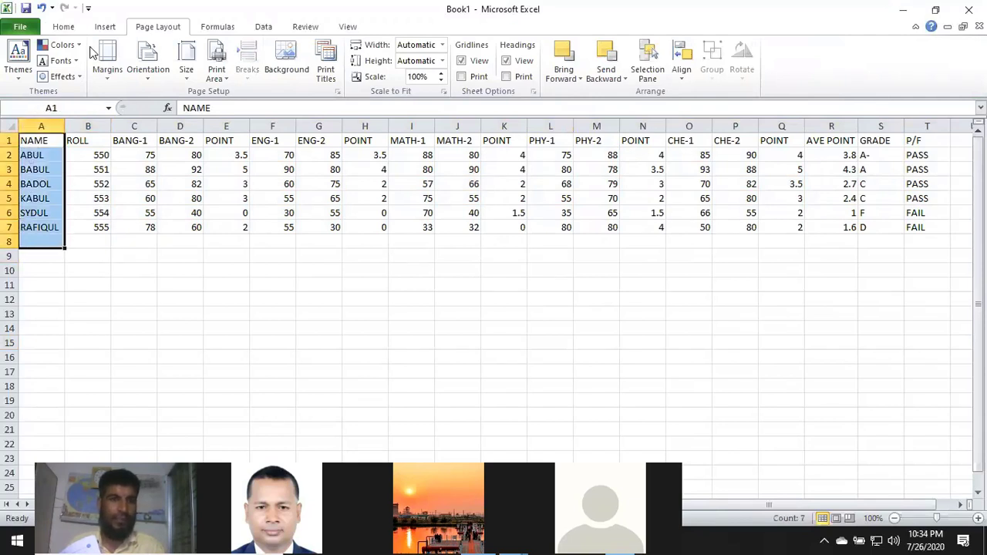
click(63, 28)
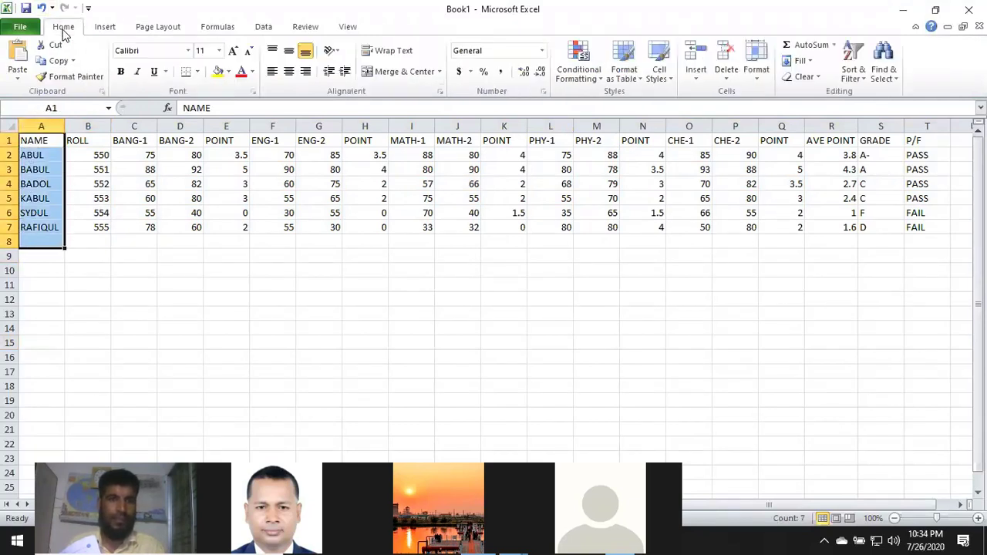
click(242, 71)
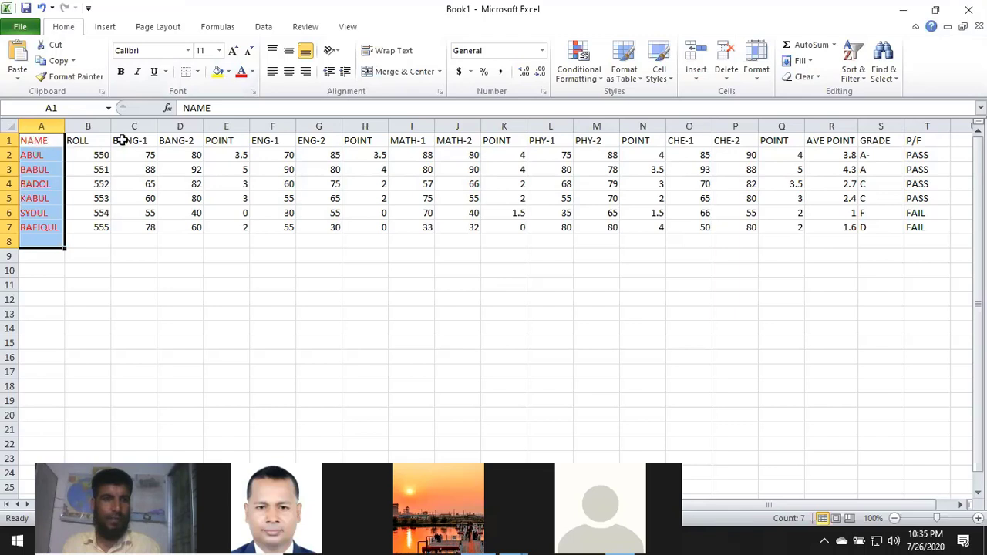
shift+click(154, 146)
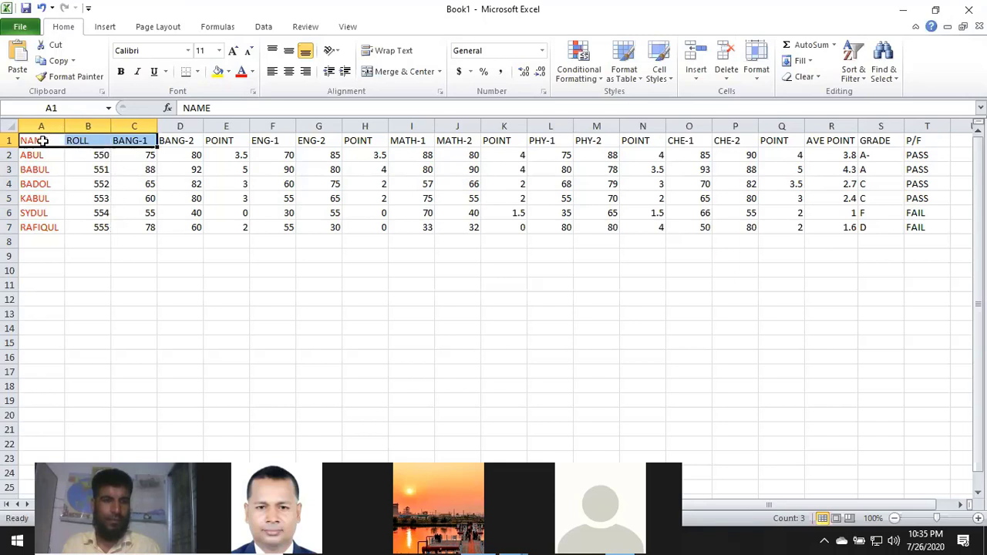
Fill header row A1:T1 (NAME to P/F) with yellow, then select the data cells
click(130, 170)
drag(42, 142, 924, 139)
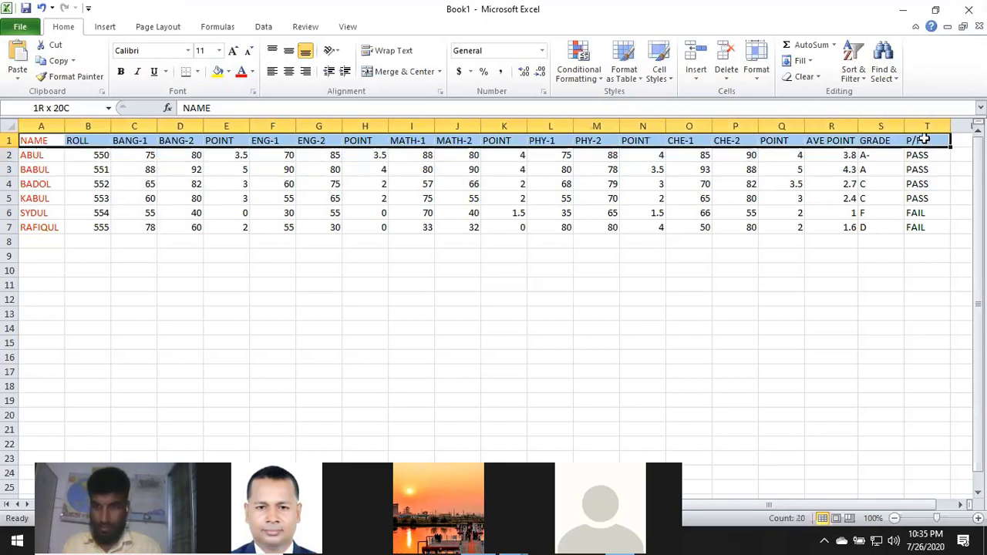
click(226, 71)
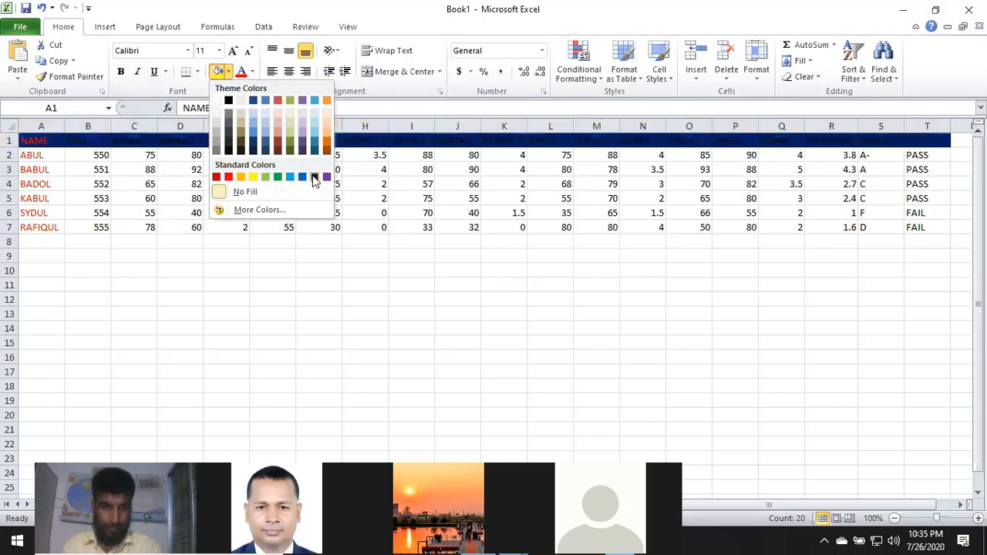
click(265, 177)
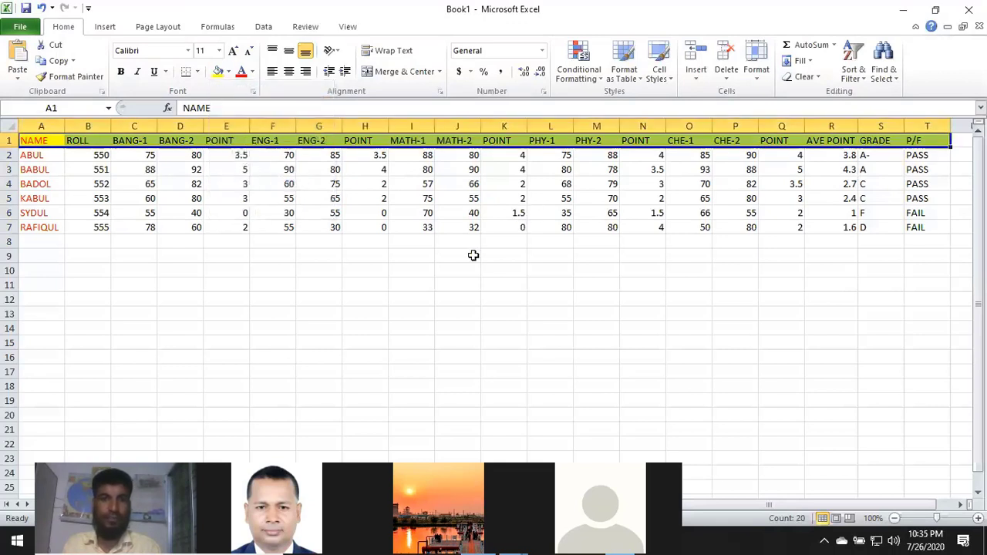
click(428, 268)
mouse_move(88, 157)
mouse_down()
mouse_move(97, 198)
mouse_move(926, 227)
mouse_up()
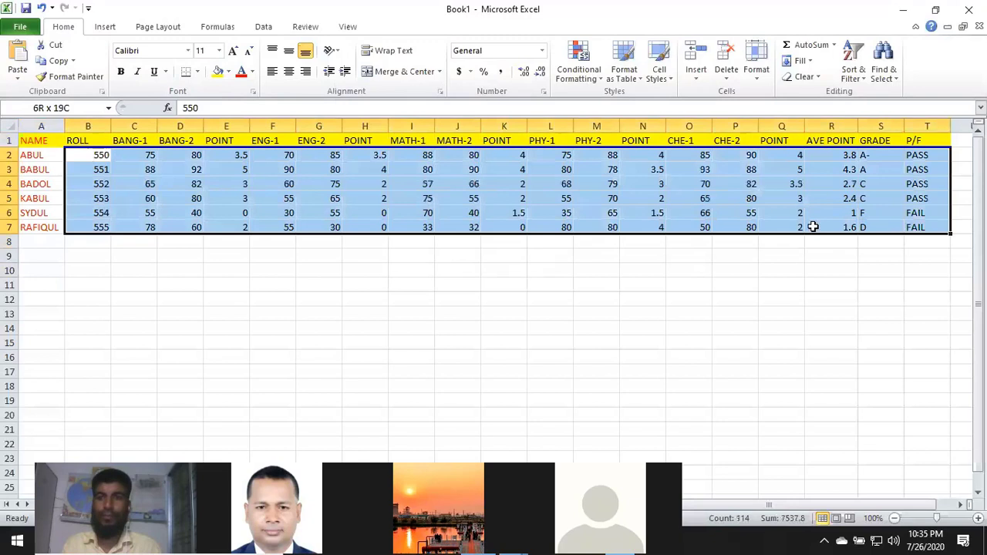
Center the BANG-2 marks in D2:D7 and the POINT values in E2:E7
click(257, 261)
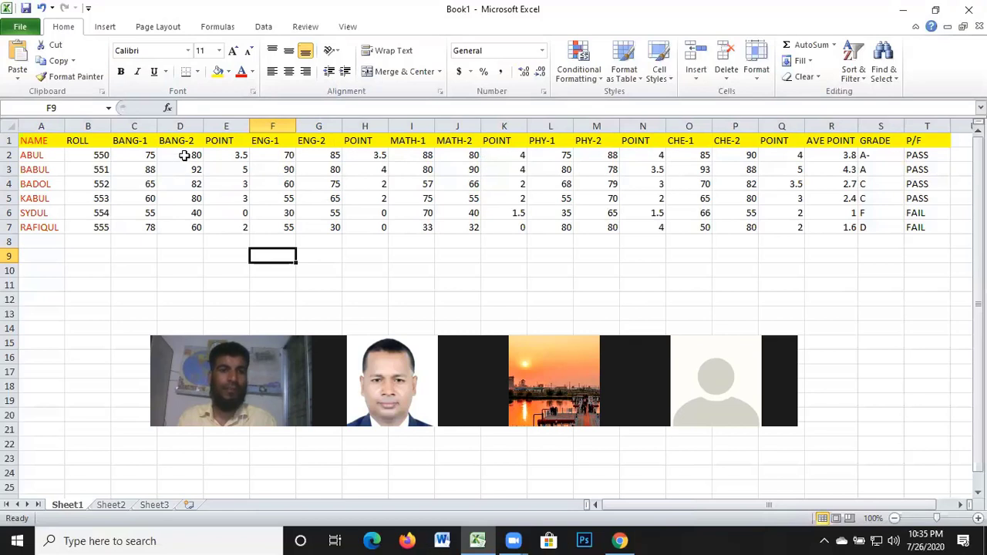
drag(183, 155, 184, 227)
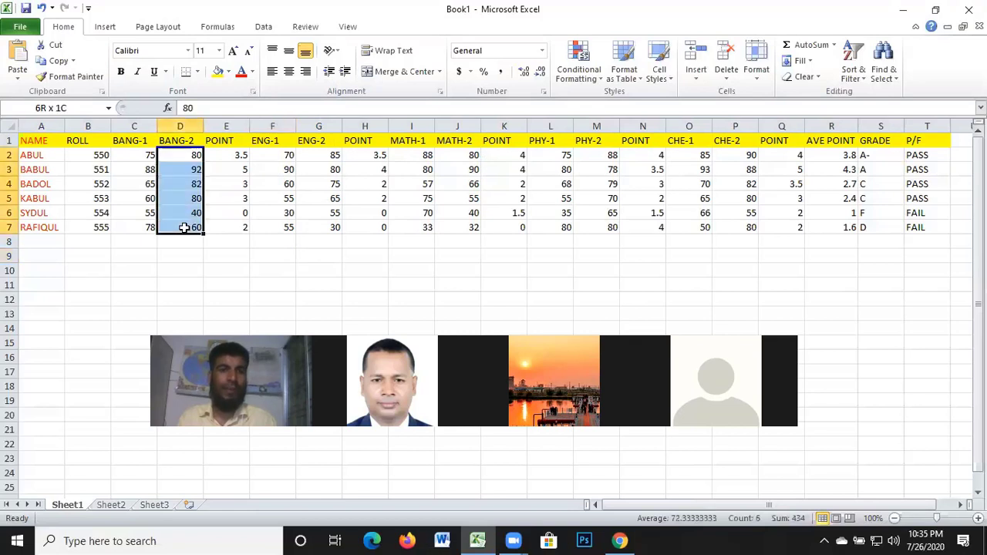
click(289, 72)
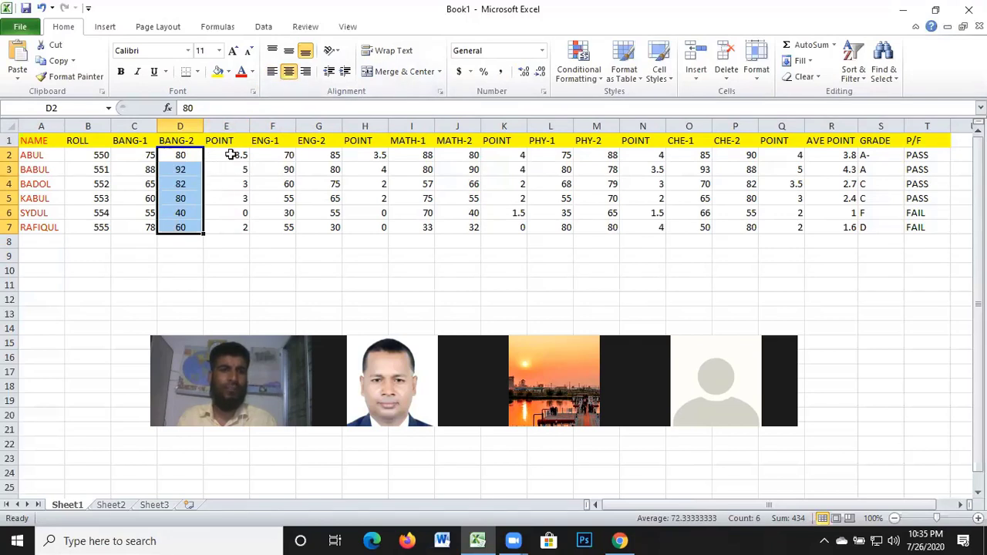
drag(230, 154, 234, 226)
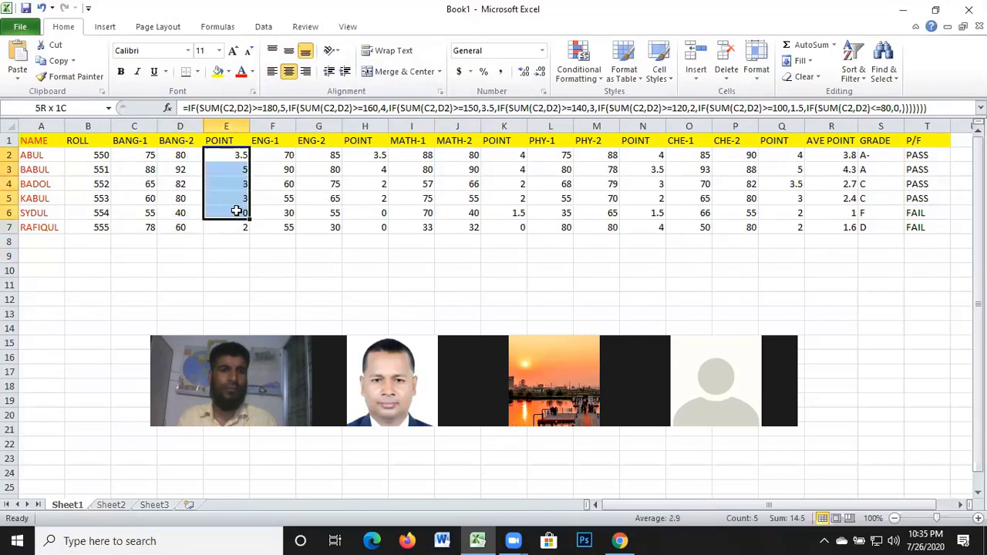
click(289, 72)
click(232, 272)
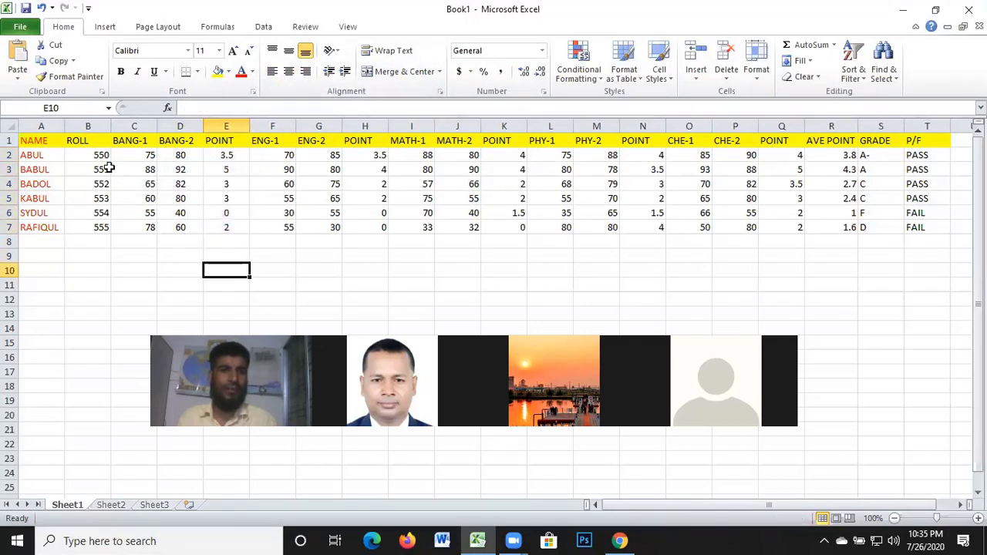
Center every data cell in the result table from B2 to T7
drag(93, 155, 918, 228)
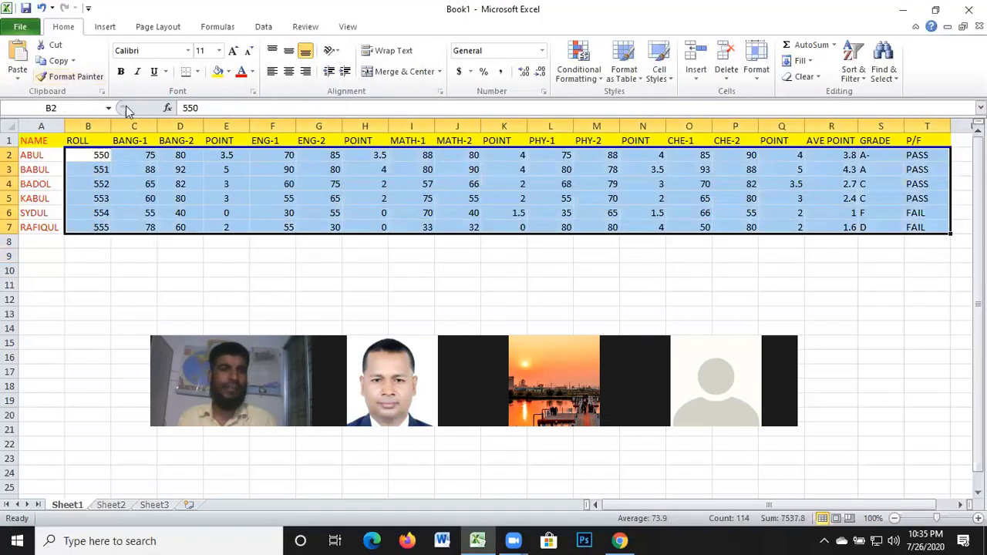
click(212, 283)
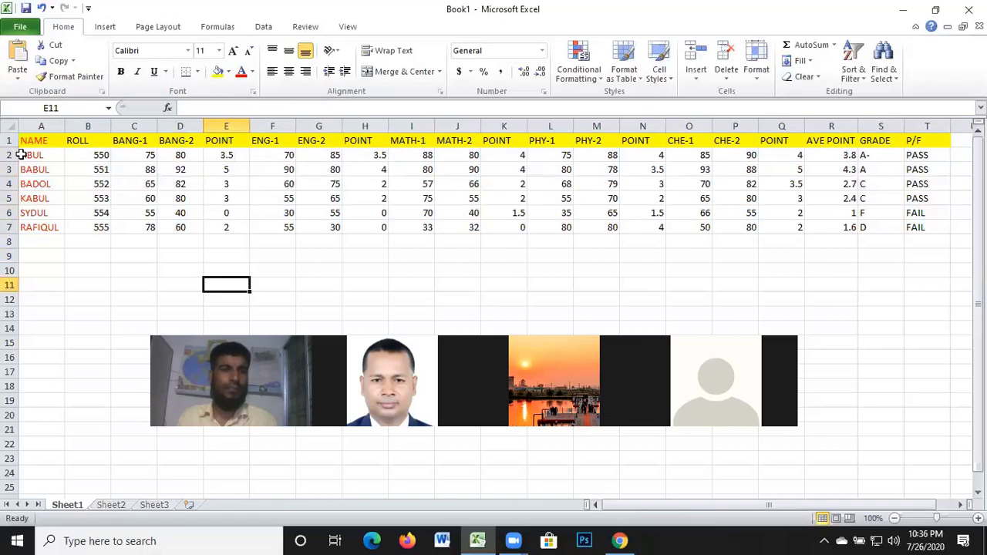
drag(21, 155, 424, 242)
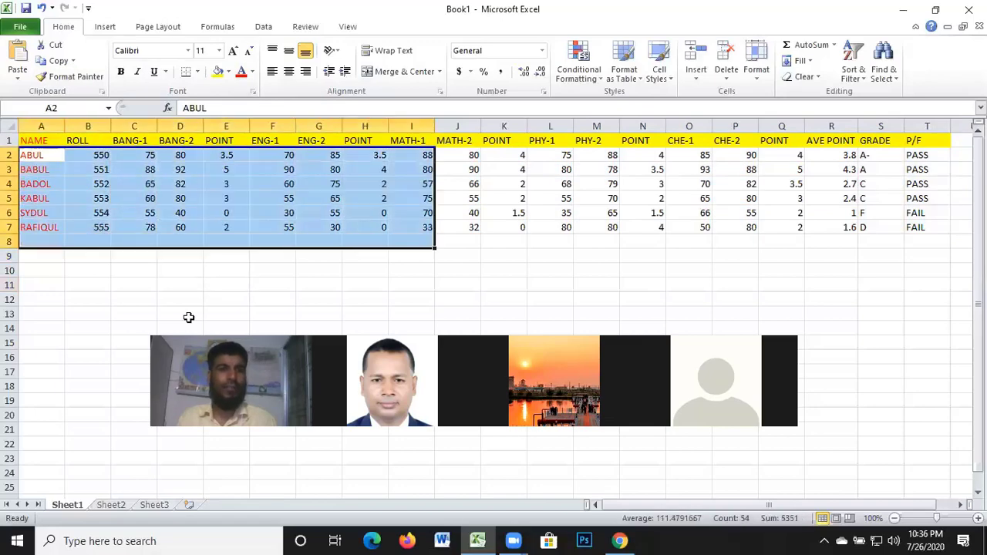
click(128, 312)
mouse_move(84, 155)
mouse_down()
mouse_move(621, 237)
mouse_move(914, 228)
mouse_up()
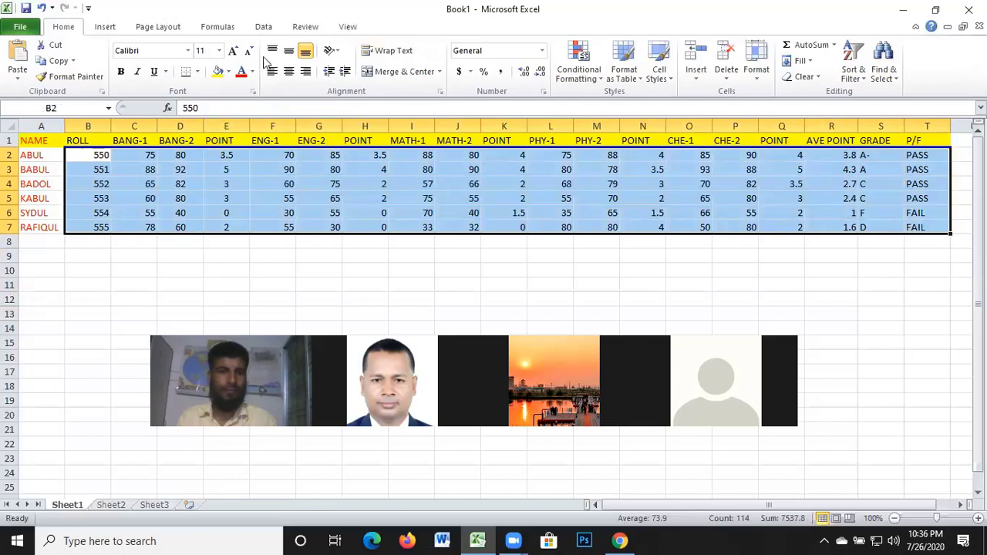
click(286, 73)
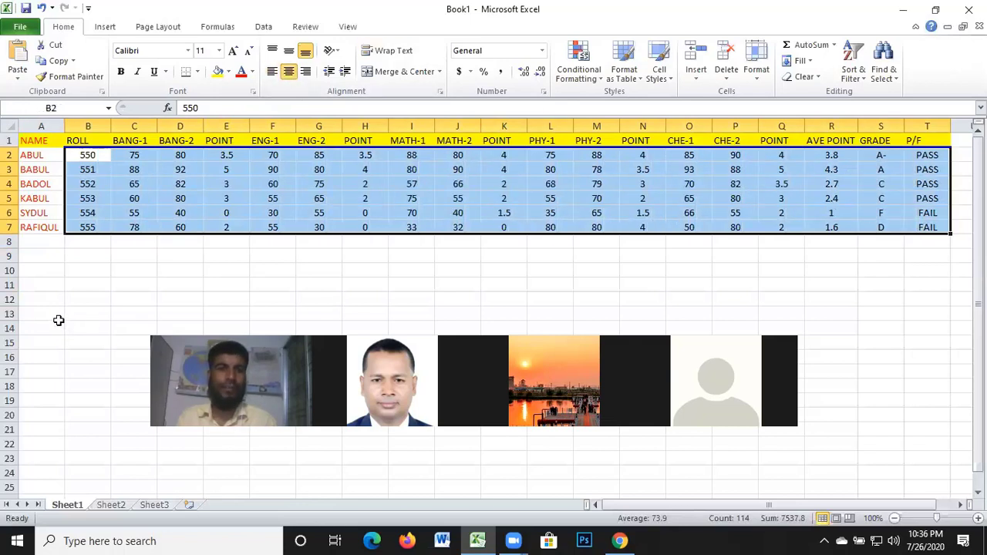
Select the PASS/FAIL results in T2:T7 and bring up the font colour choices
click(881, 255)
drag(929, 155, 927, 228)
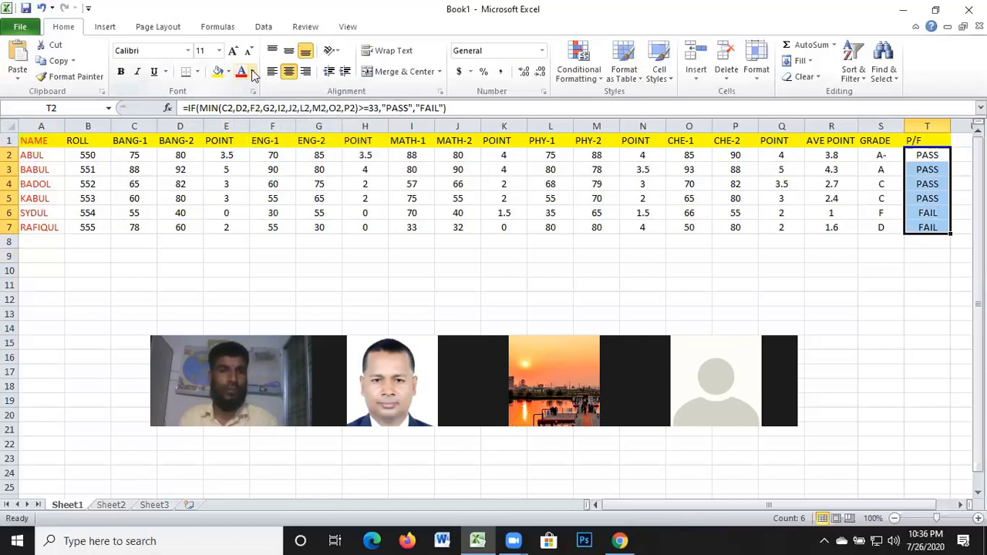
click(252, 72)
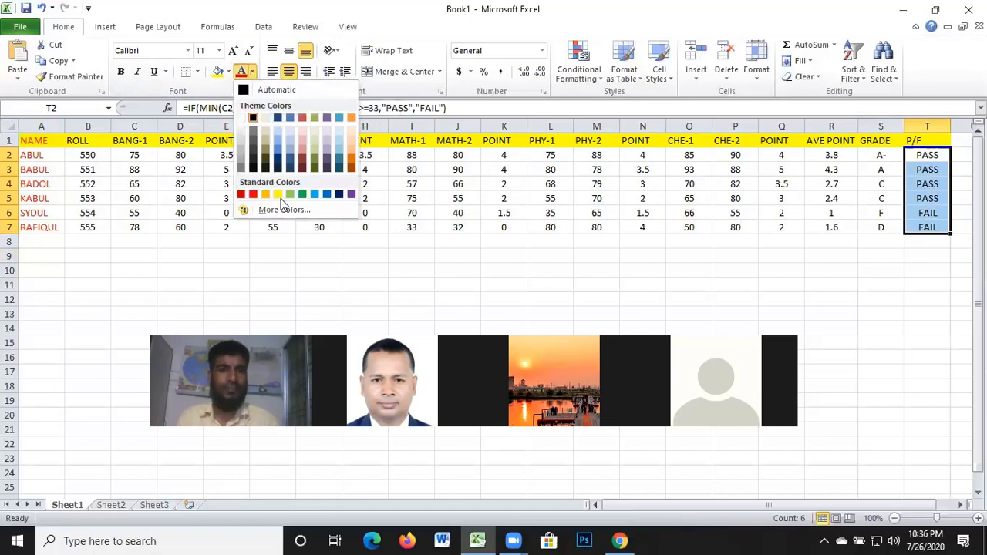